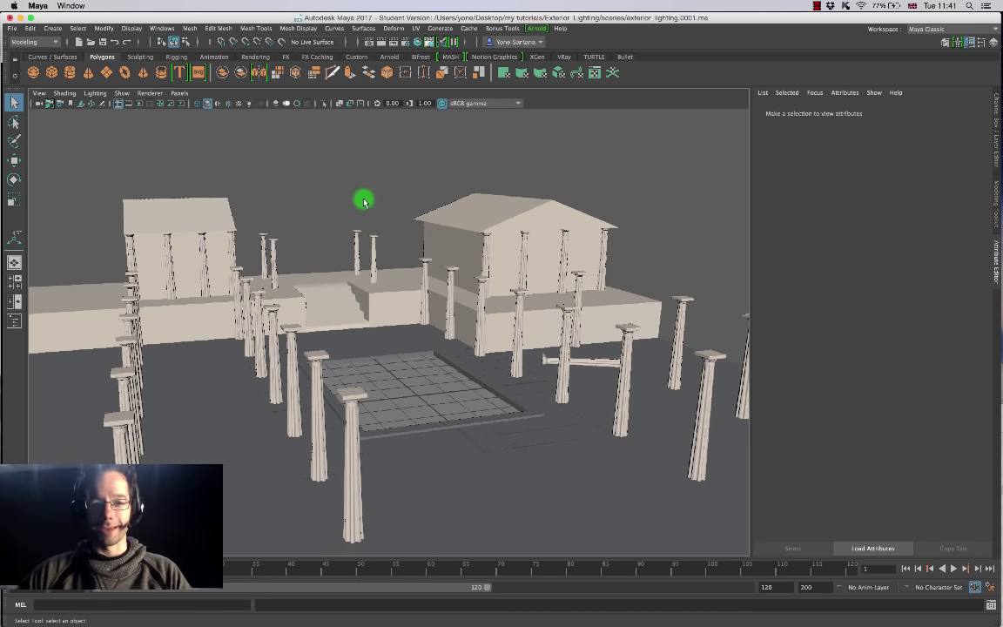
Preview the scene through the Shot_Cam camera and return to the persp view.
alt+drag(461, 337, 452, 309)
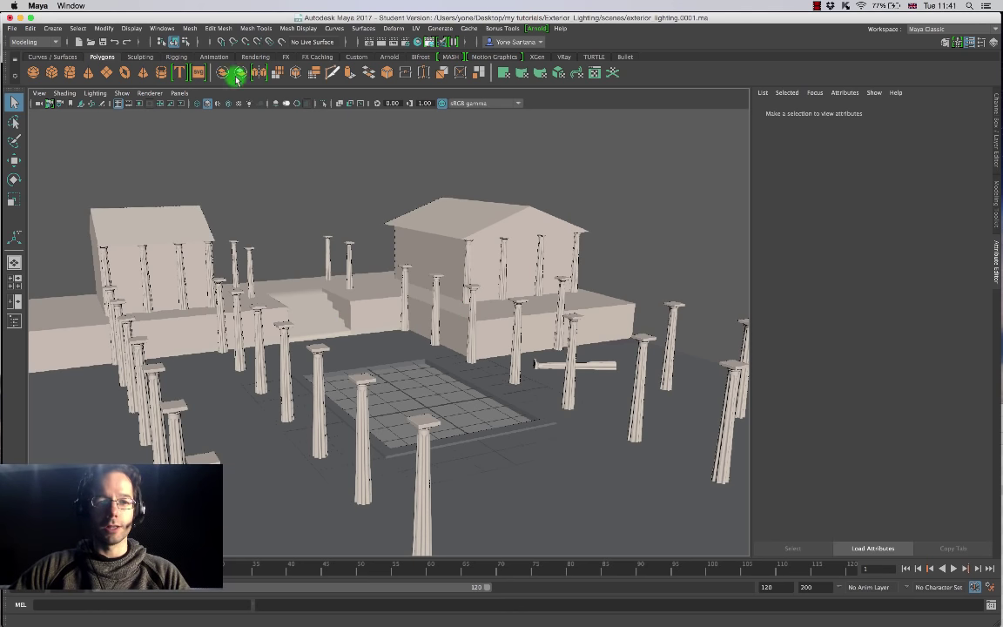
click(180, 92)
mouse_move(268, 103)
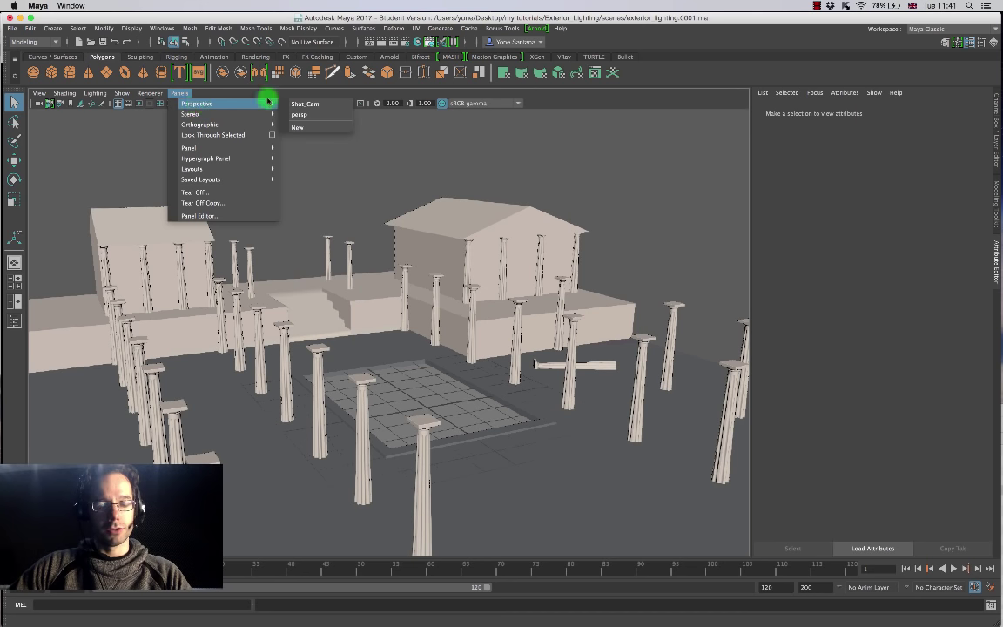
click(313, 104)
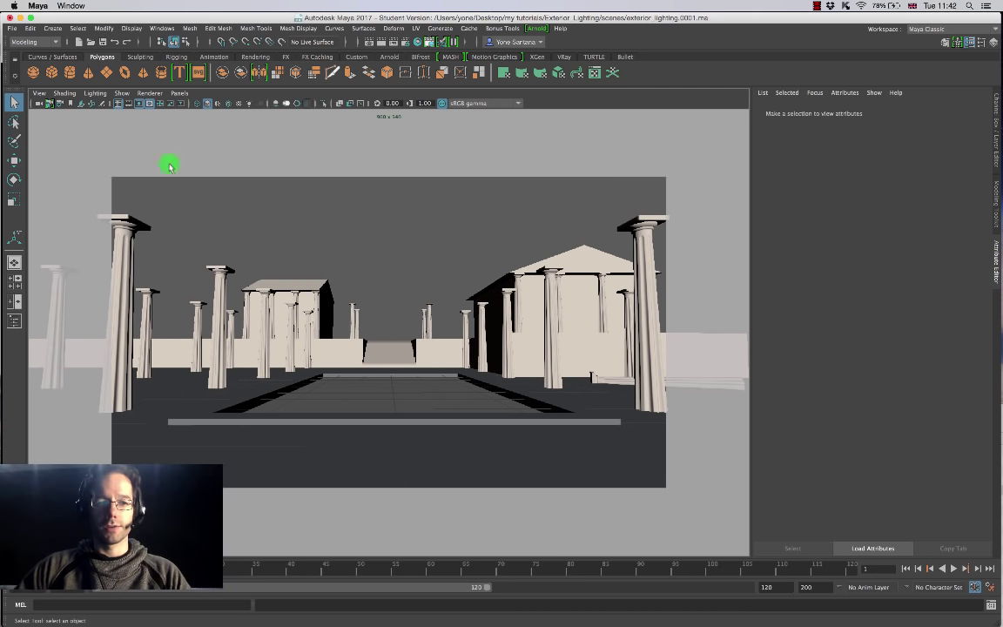
click(180, 93)
mouse_move(224, 103)
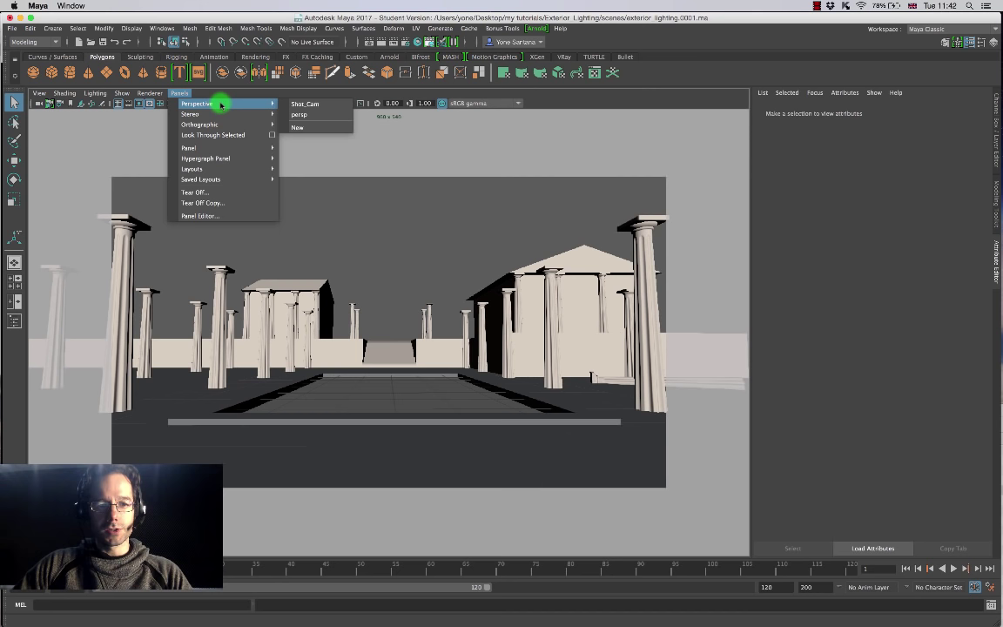
click(325, 114)
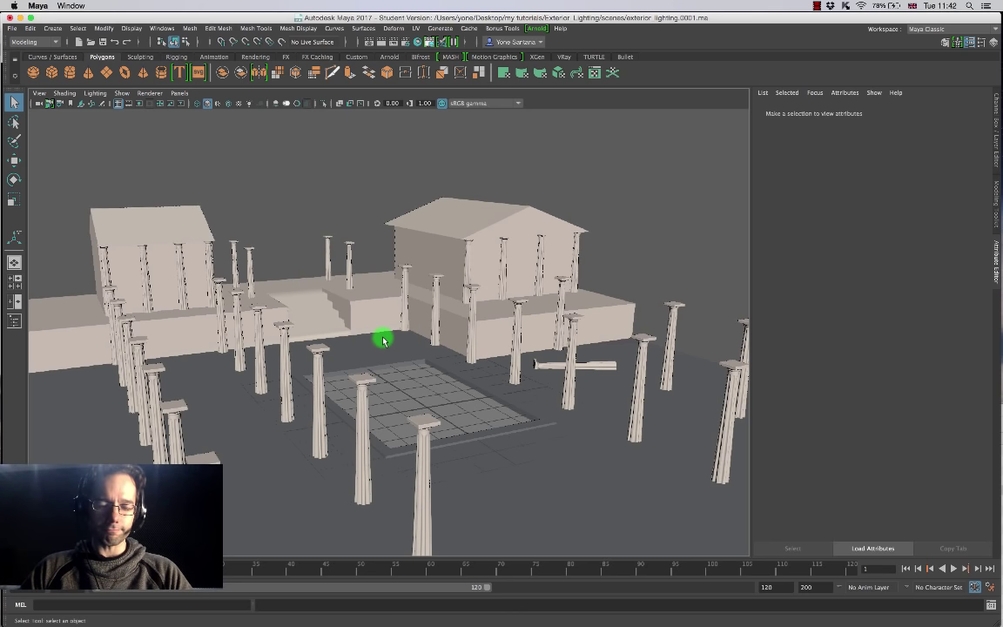
Create an Arnold Skydome Light around the temple courtyard scene and inspect its dome.
alt+drag(409, 341, 450, 327)
alt+middle_drag(450, 327, 468, 309)
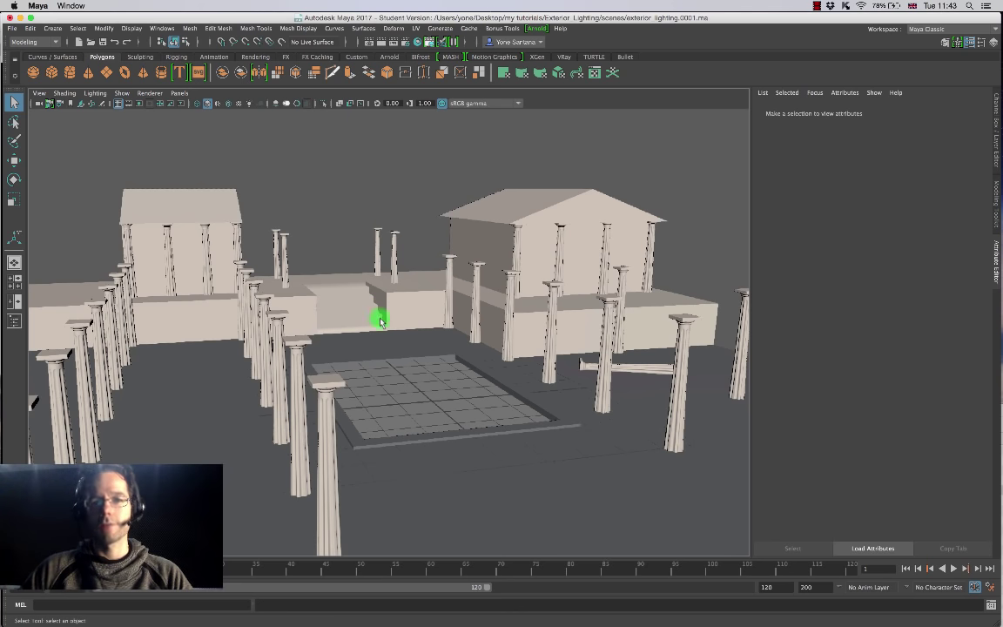
click(537, 28)
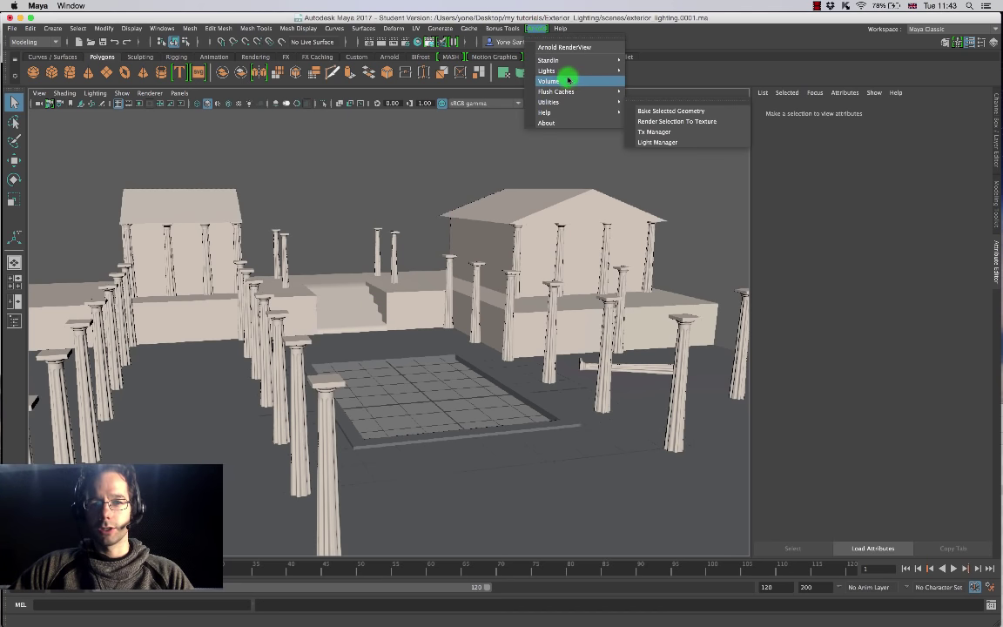
mouse_move(567, 71)
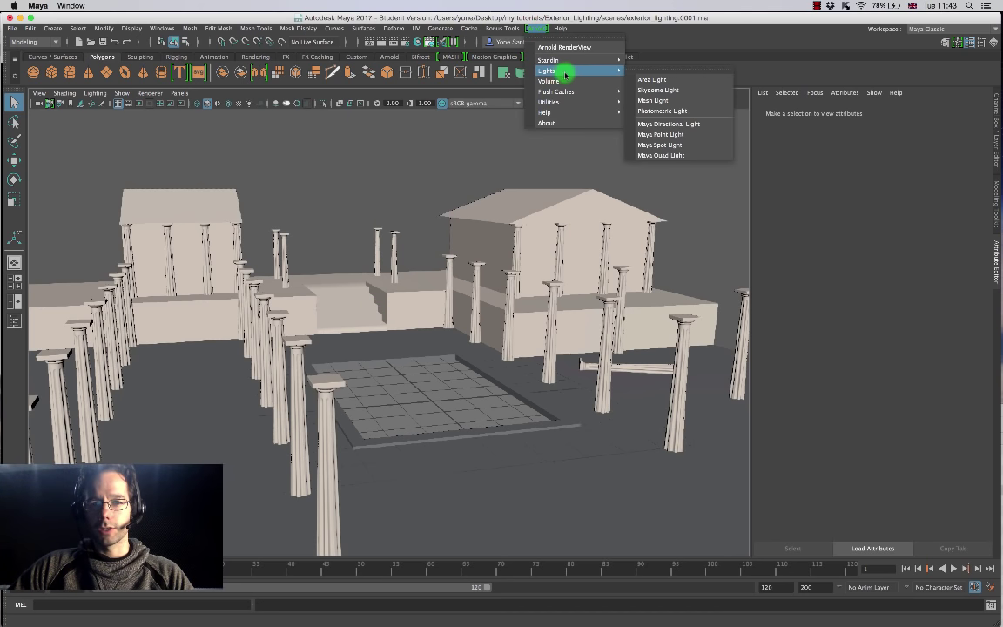
click(664, 90)
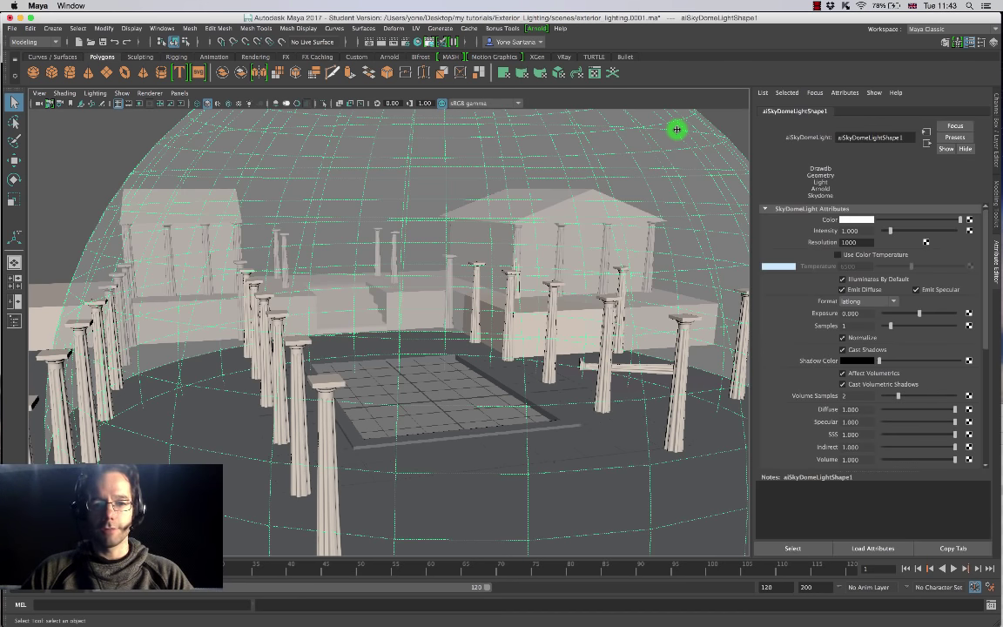
scroll(492, 314, down, 5)
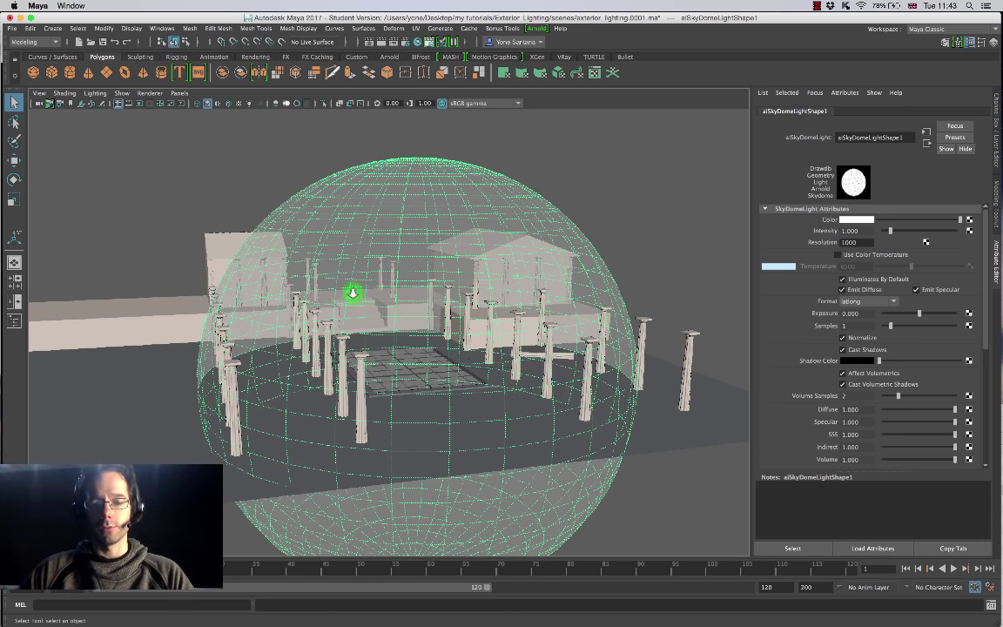
alt+right_drag(421, 342, 497, 395)
alt+drag(475, 391, 261, 332)
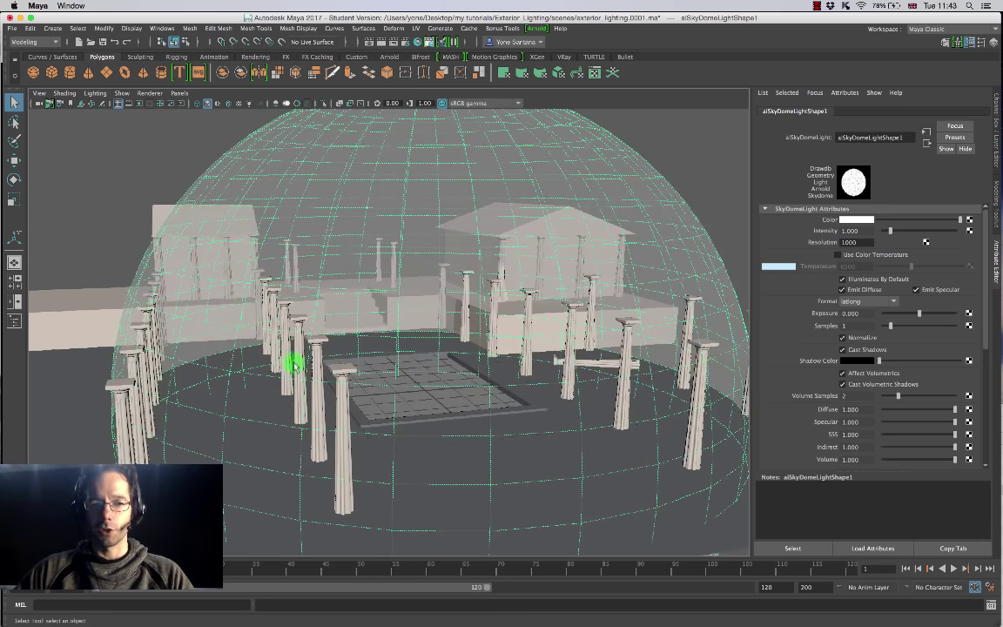
alt+drag(507, 360, 467, 341)
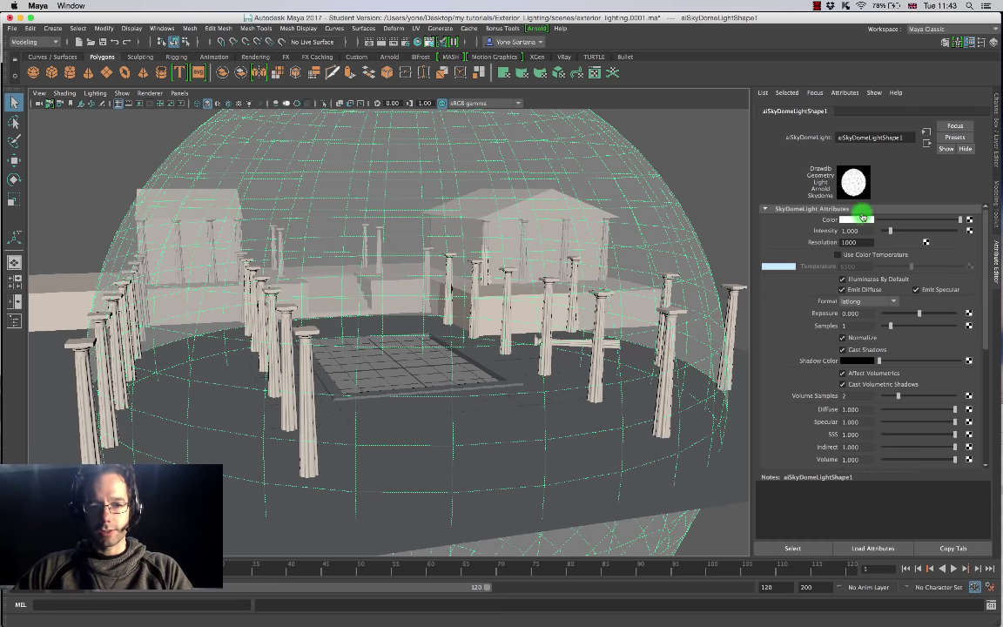
Switch to Chrome and look over the Tropical Beach set in the sIBL Archive on hdrlabs.com.
key(super+Tab)
click(509, 319)
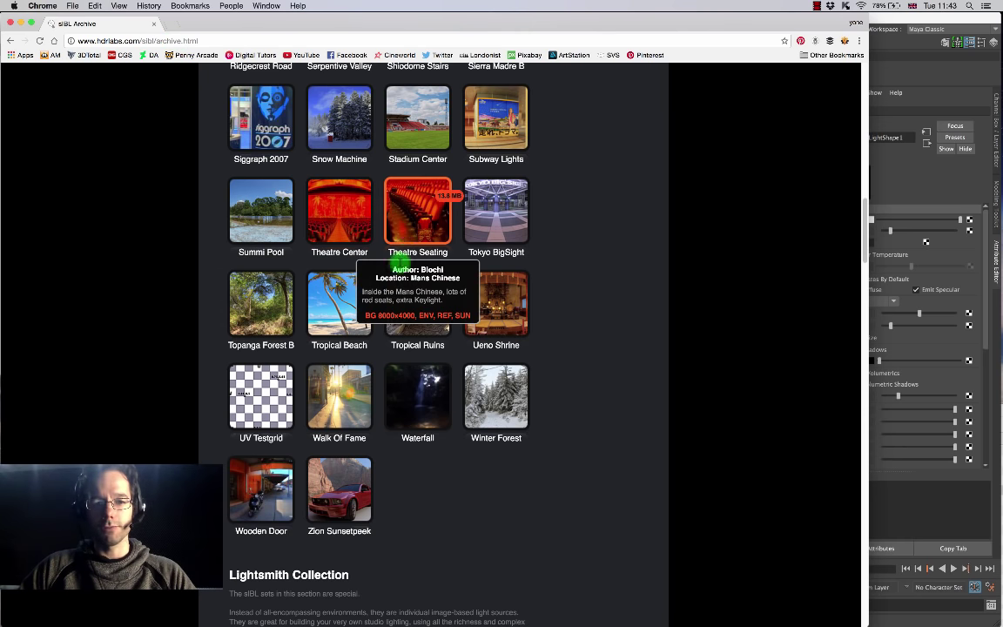
mouse_move(347, 348)
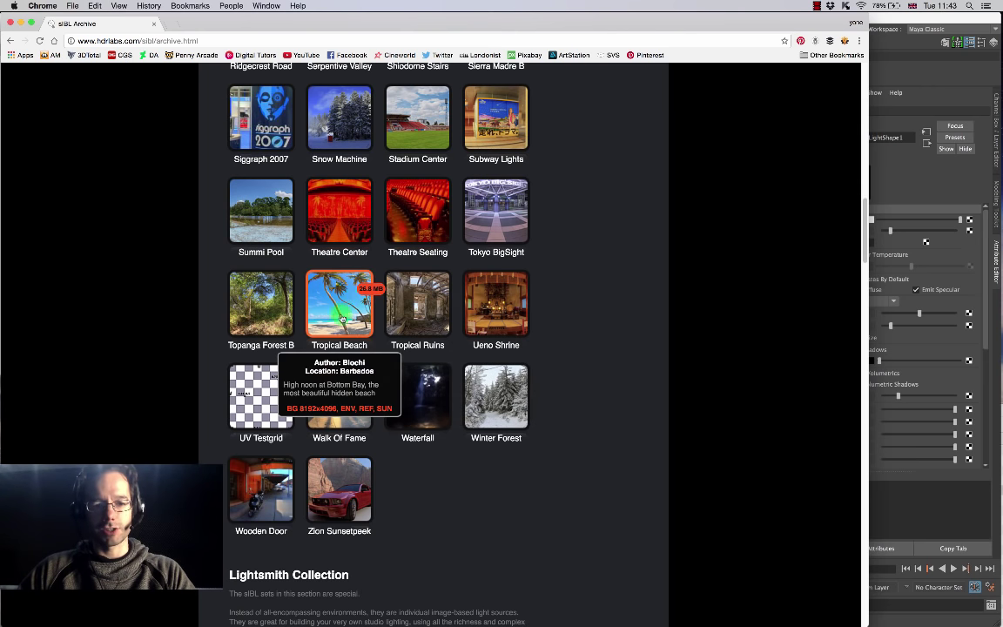
mouse_move(359, 309)
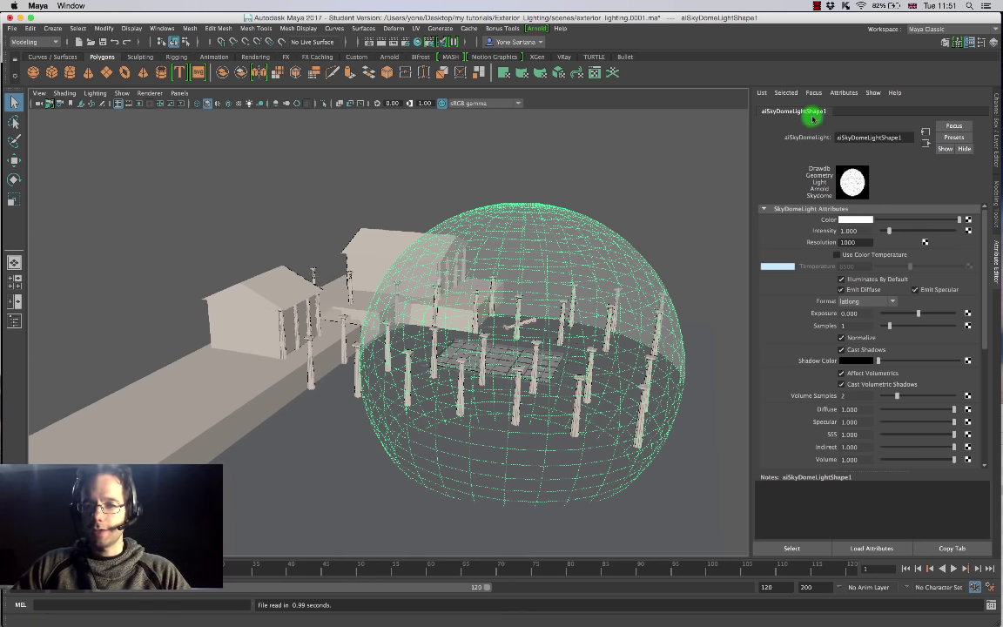
Connect a file texture to the skydome light's color and load Tropical_Beach_3k.hdr from the Tropical_Beach folder in sourceimages.
click(967, 221)
click(418, 306)
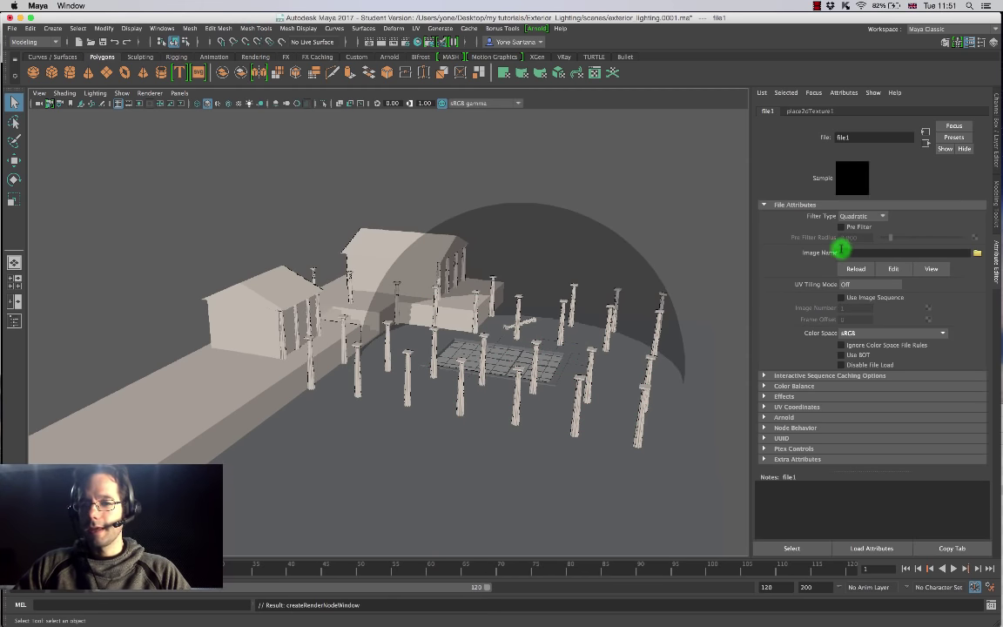
click(977, 253)
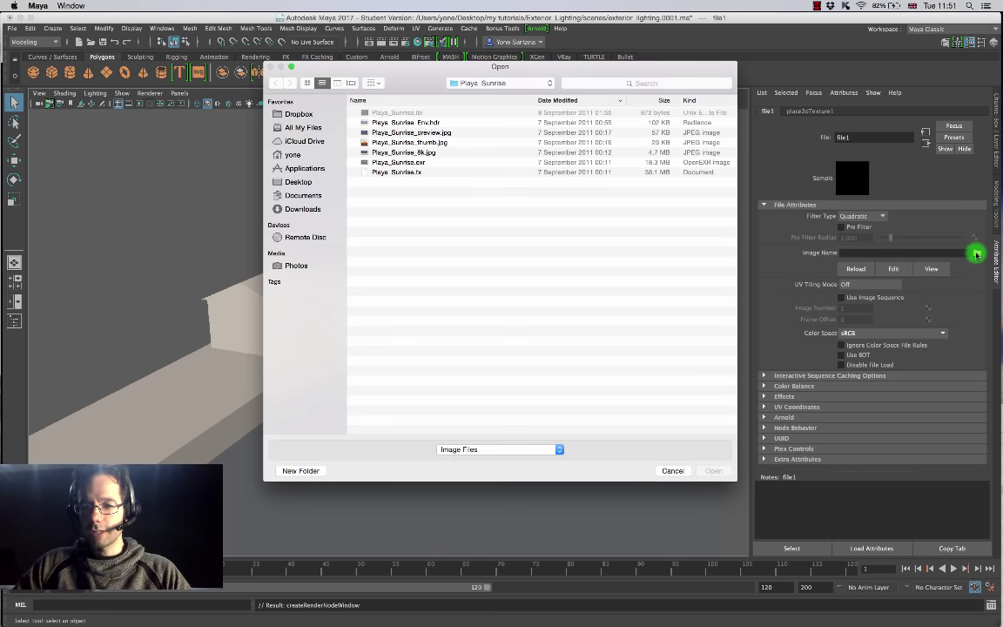
click(512, 84)
click(498, 94)
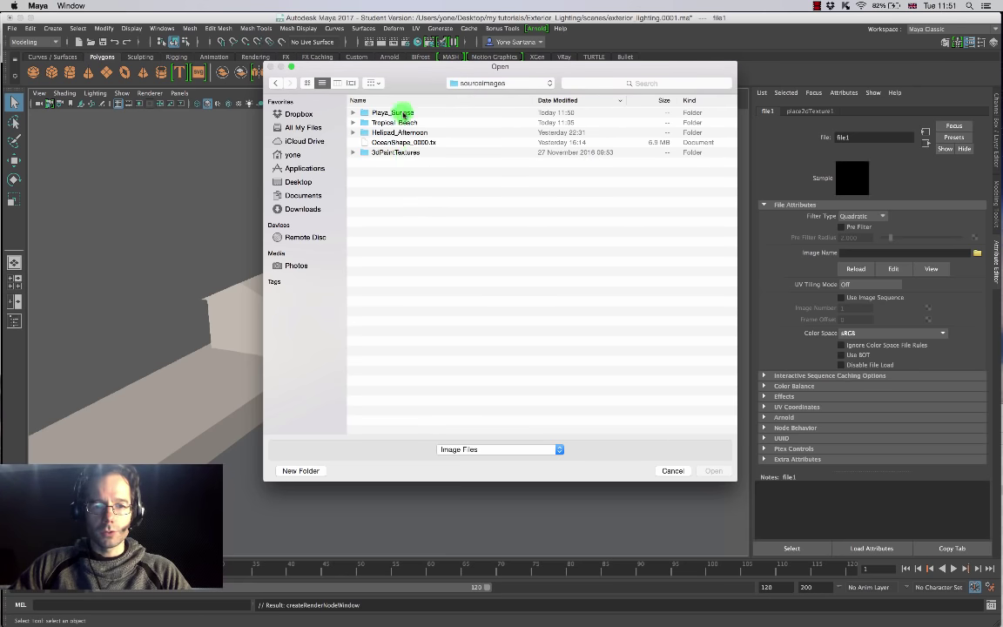
double_click(374, 122)
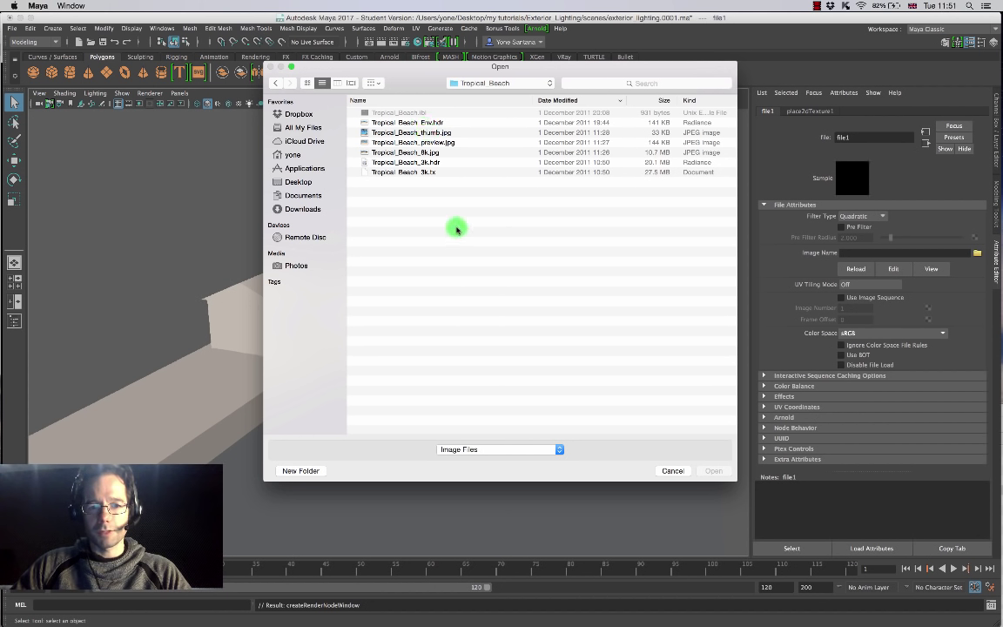
click(409, 163)
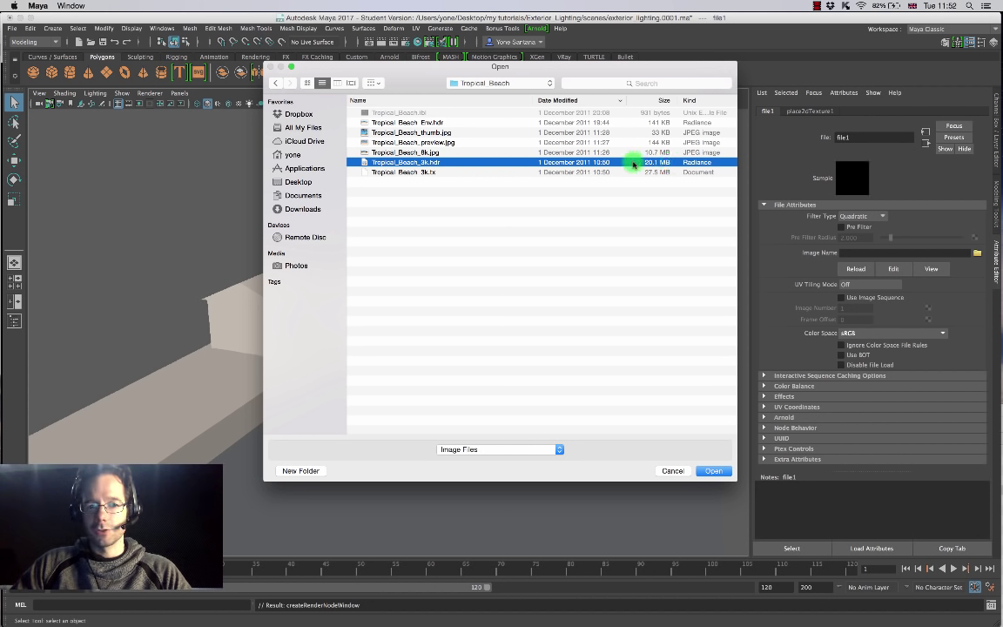
click(721, 469)
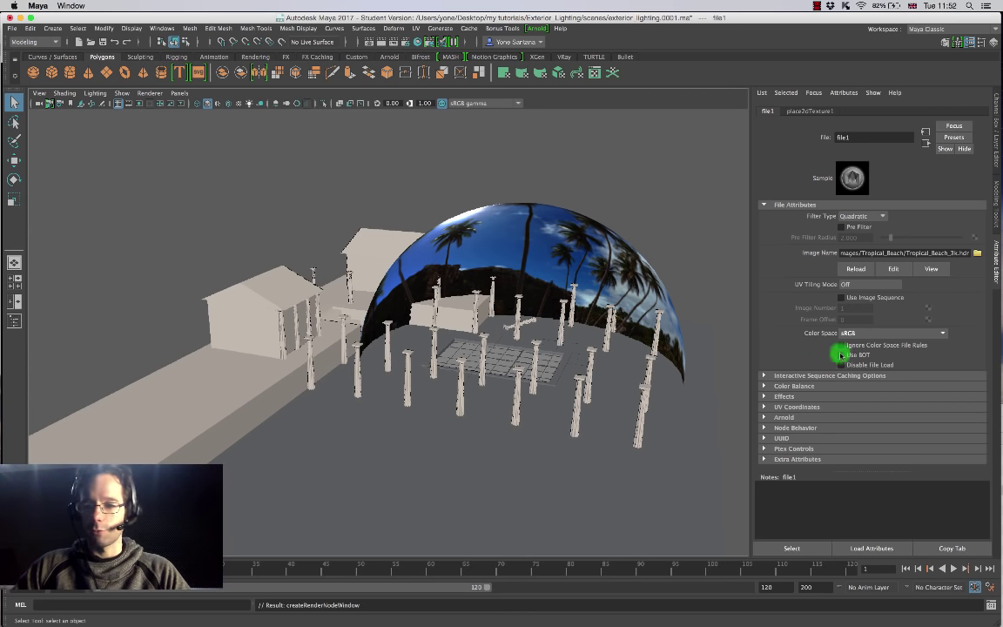
Set the color space of the Tropical Beach image texture to Raw.
click(940, 334)
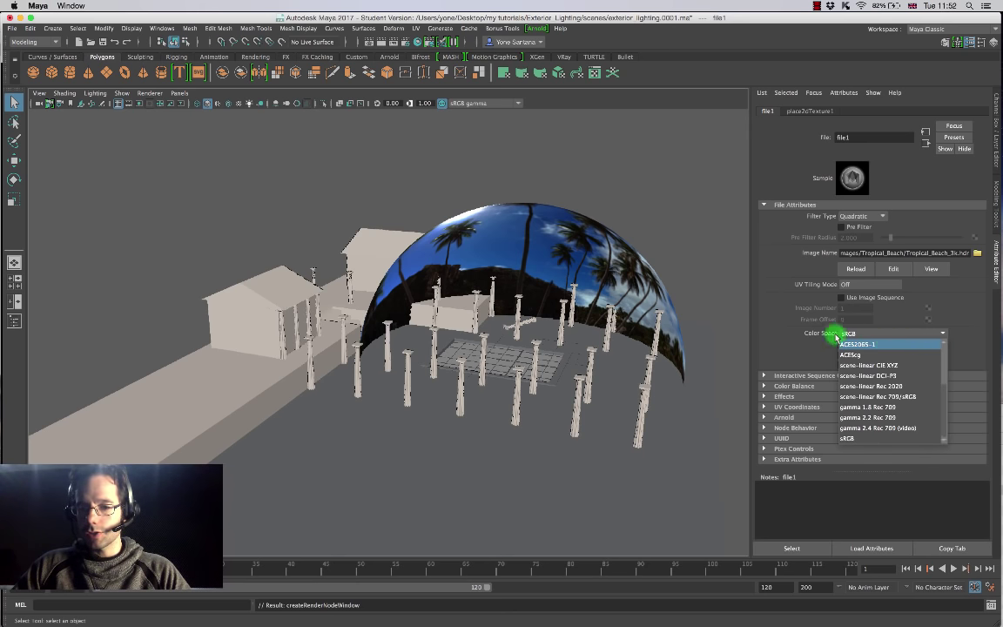
scroll(940, 391, up, 5)
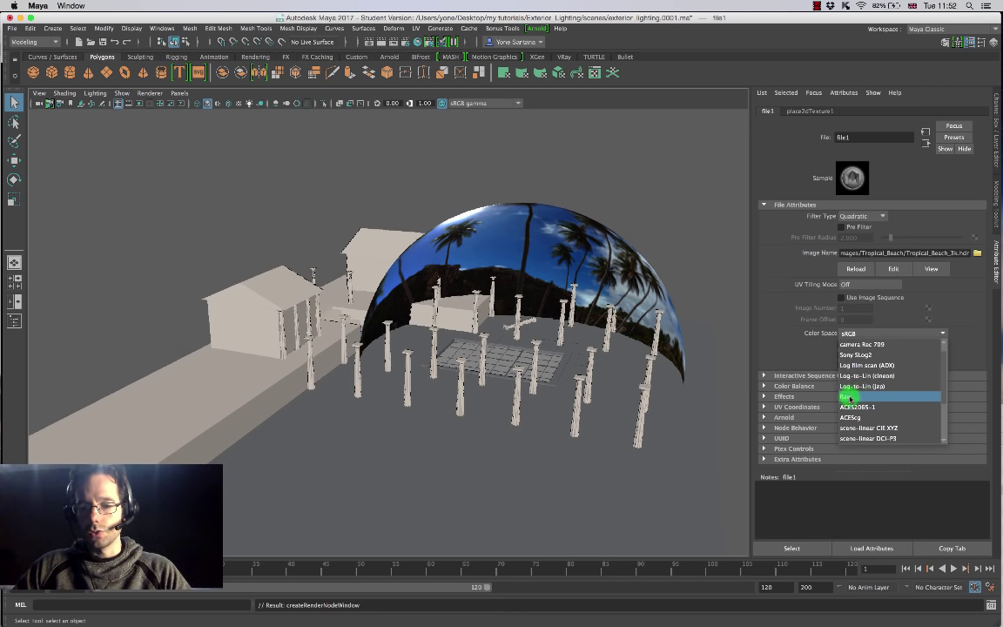
click(860, 397)
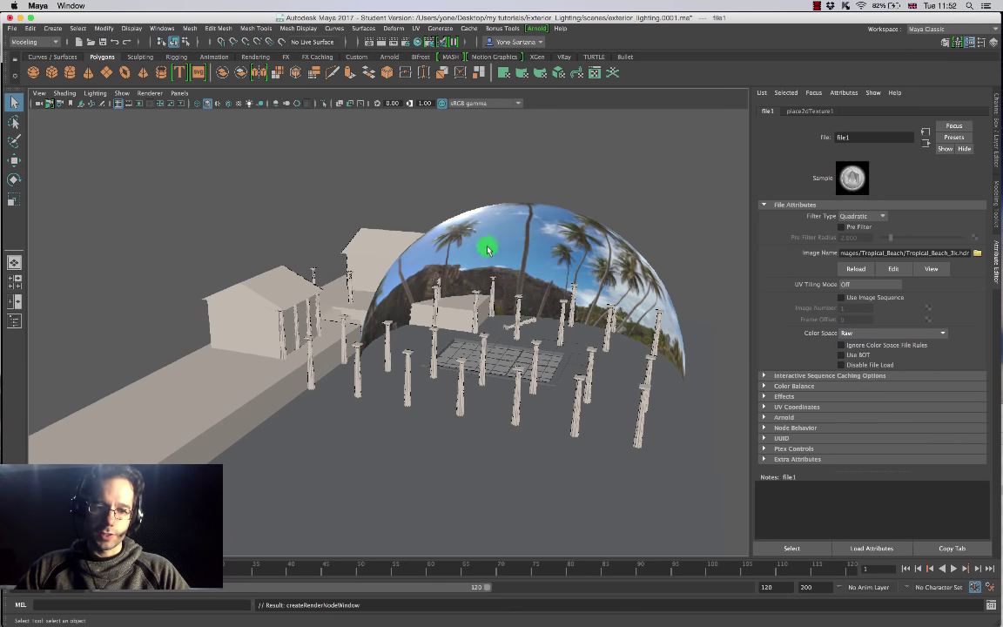
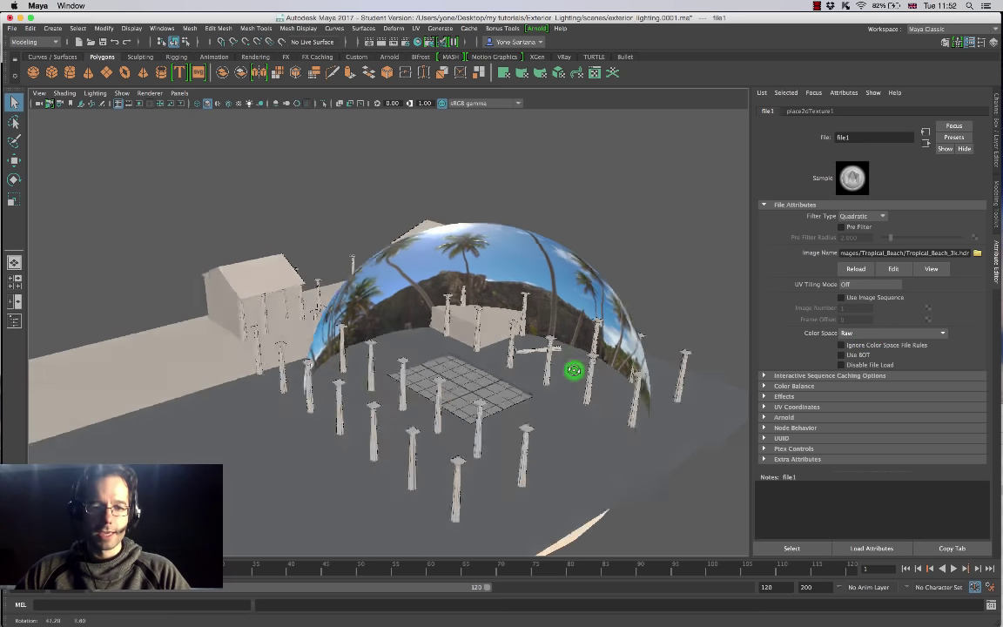
Open the Arnold RenderView and render the scene through Shot_CamShape.
click(537, 29)
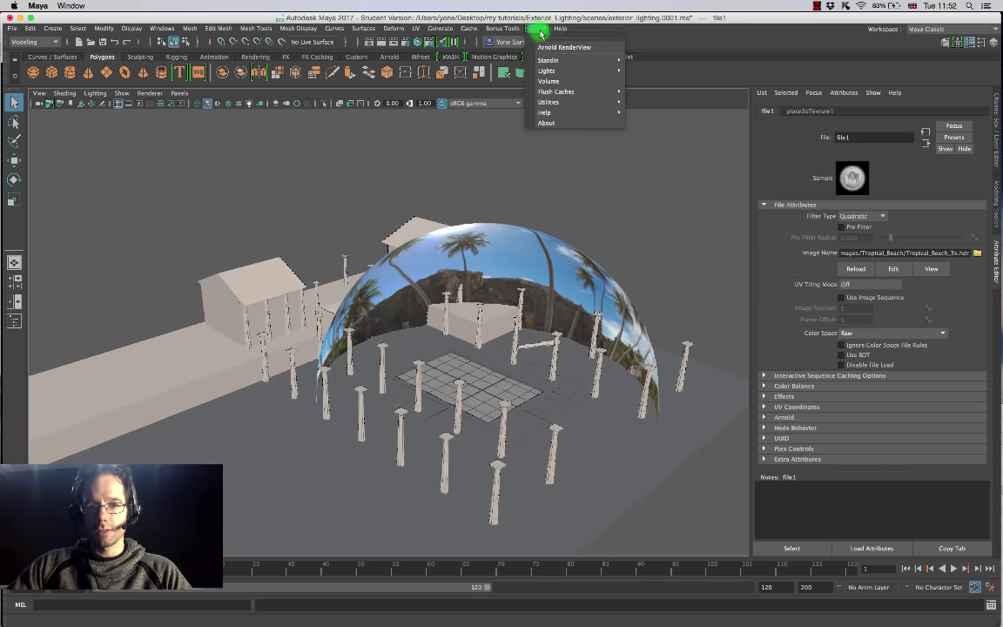
click(571, 48)
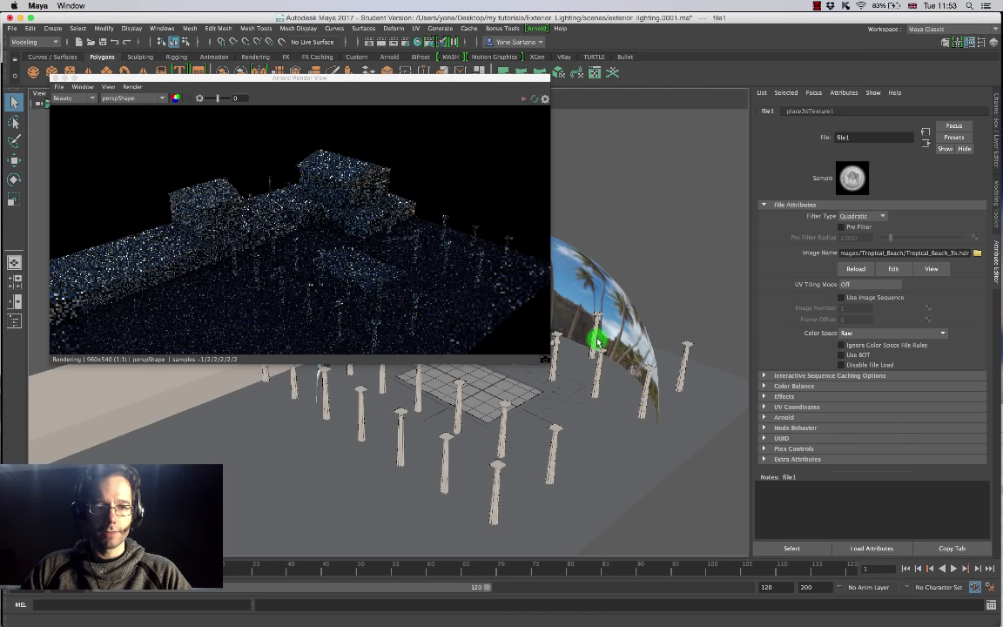
click(159, 99)
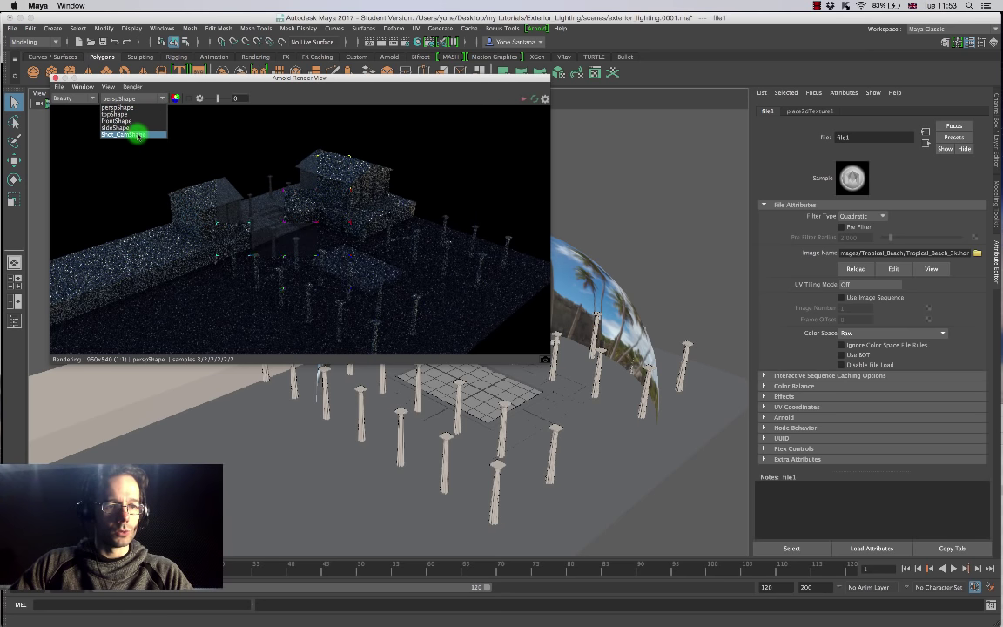
click(122, 135)
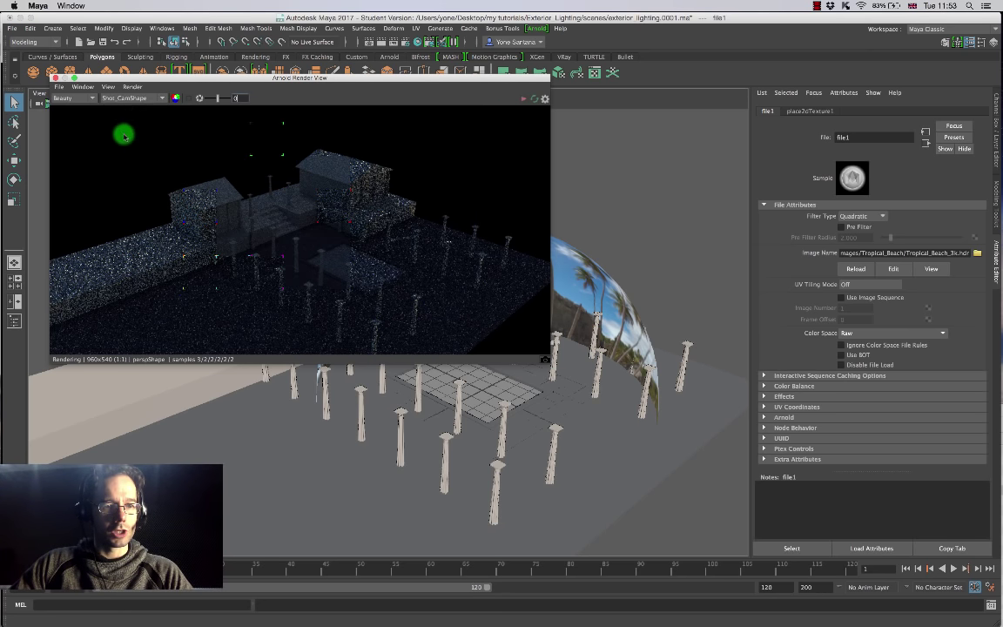
click(523, 98)
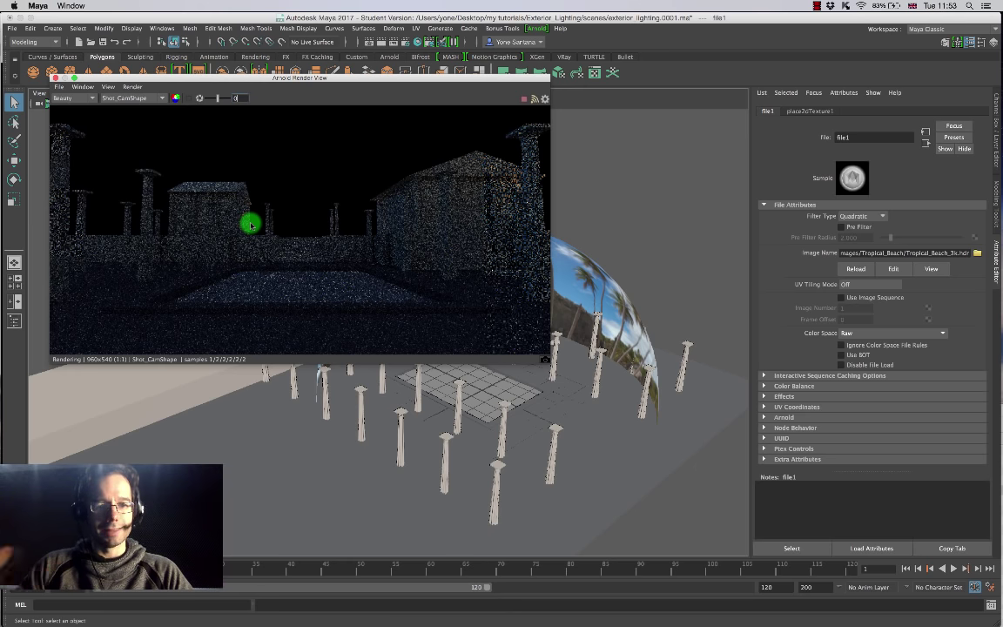
Set the render view's display gamma to 2.2 and close its display settings.
click(83, 88)
click(92, 97)
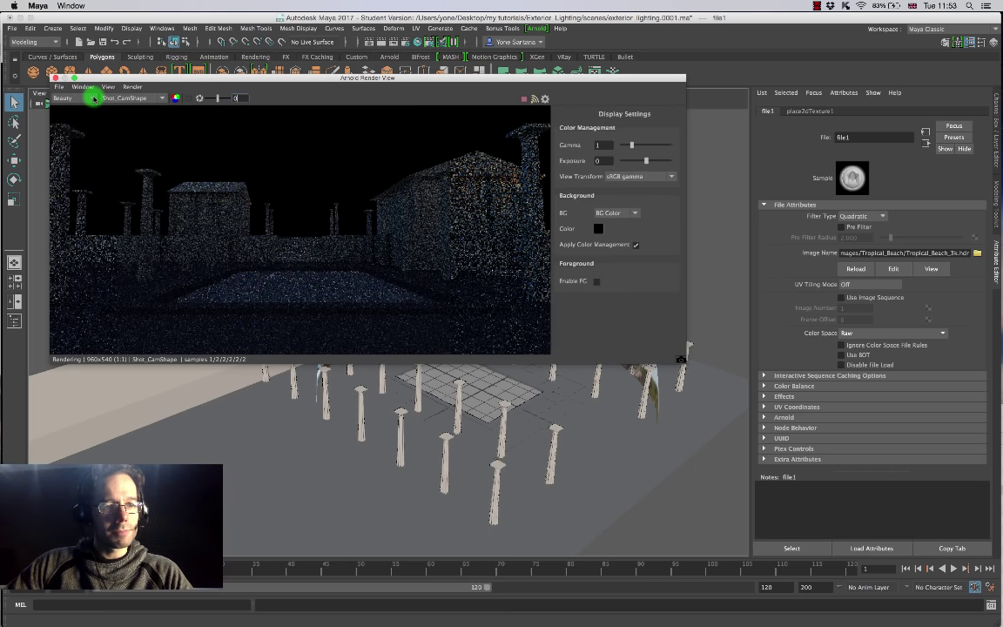
click(600, 144)
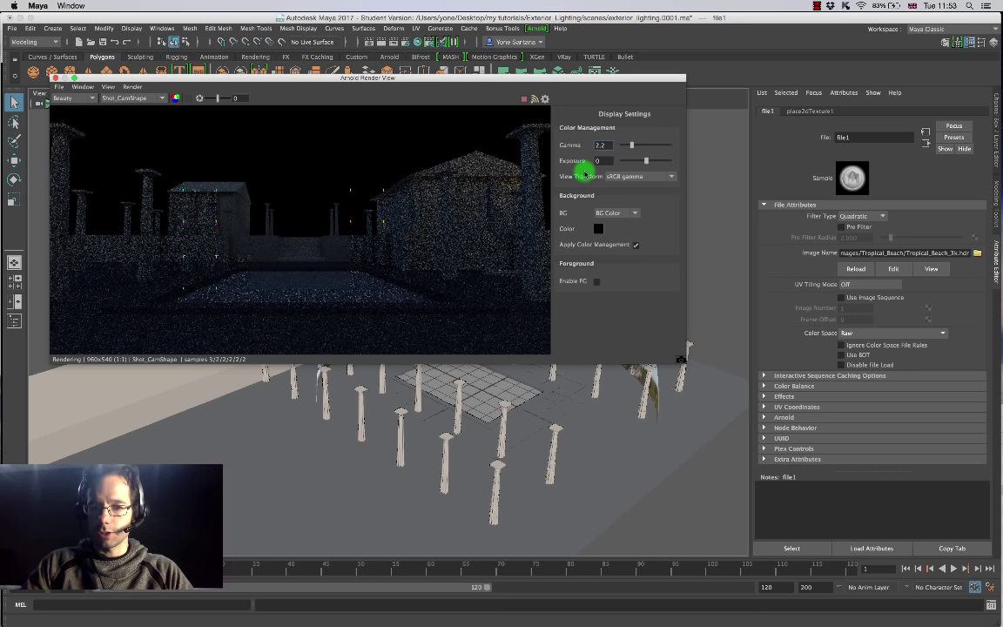
text(2.2)
key(Return)
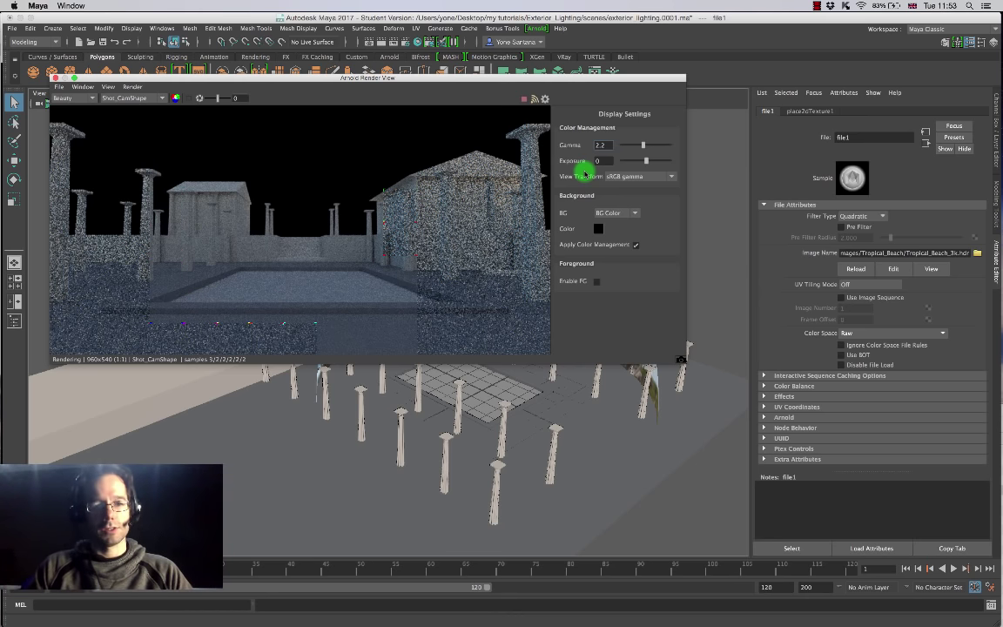
click(83, 87)
click(94, 97)
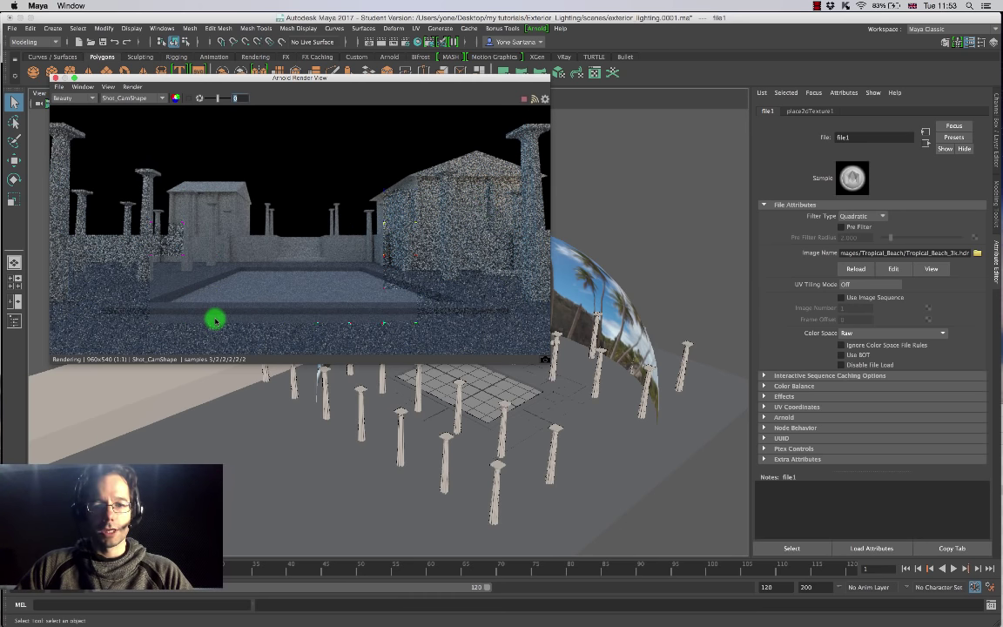
Set the skydome light's resolution to 3000 and stop the updated render.
click(524, 103)
click(924, 143)
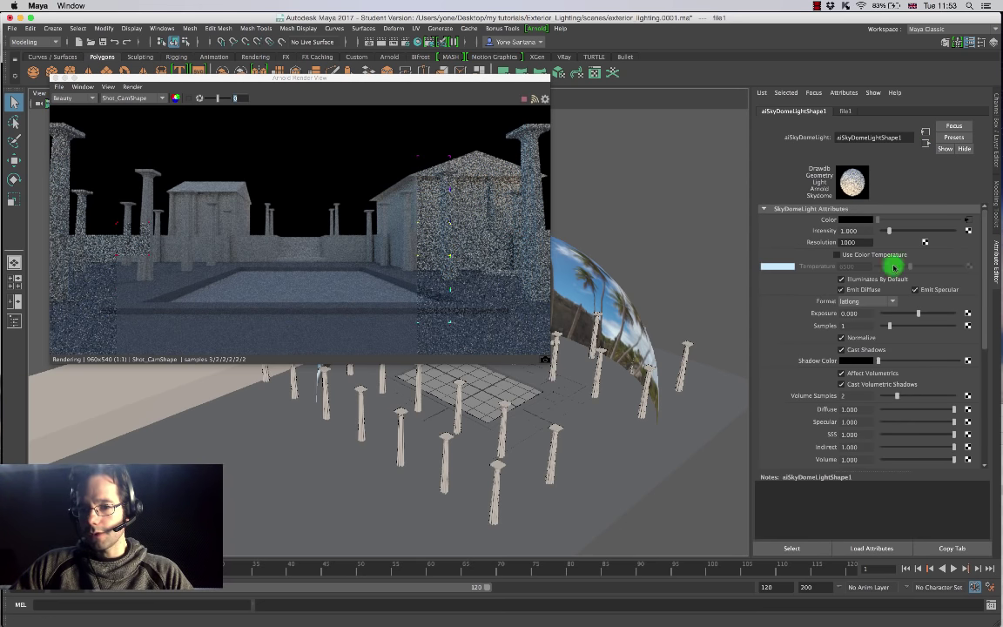
double_click(845, 243)
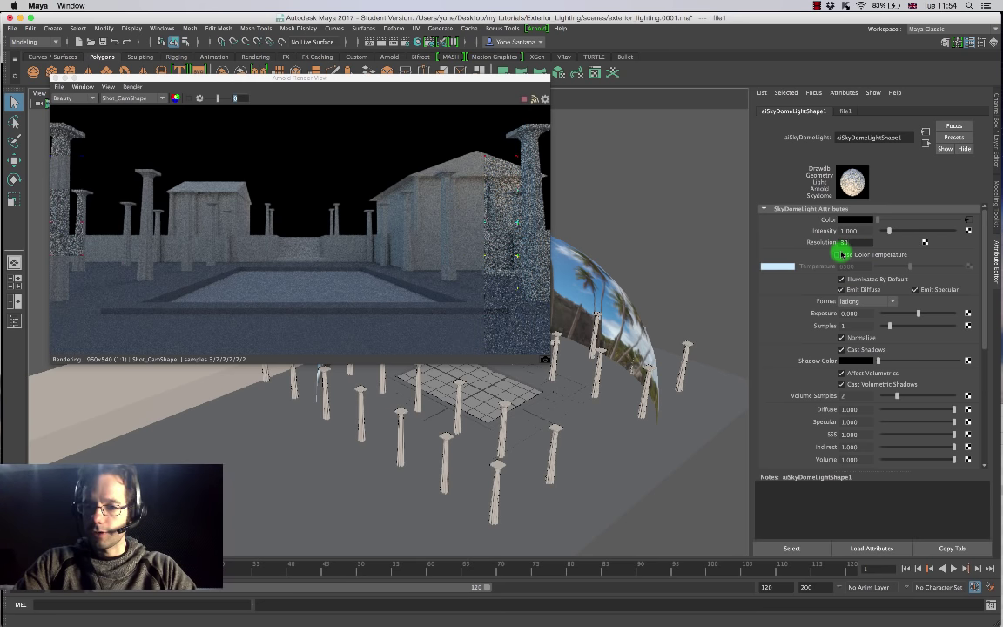
text(3000)
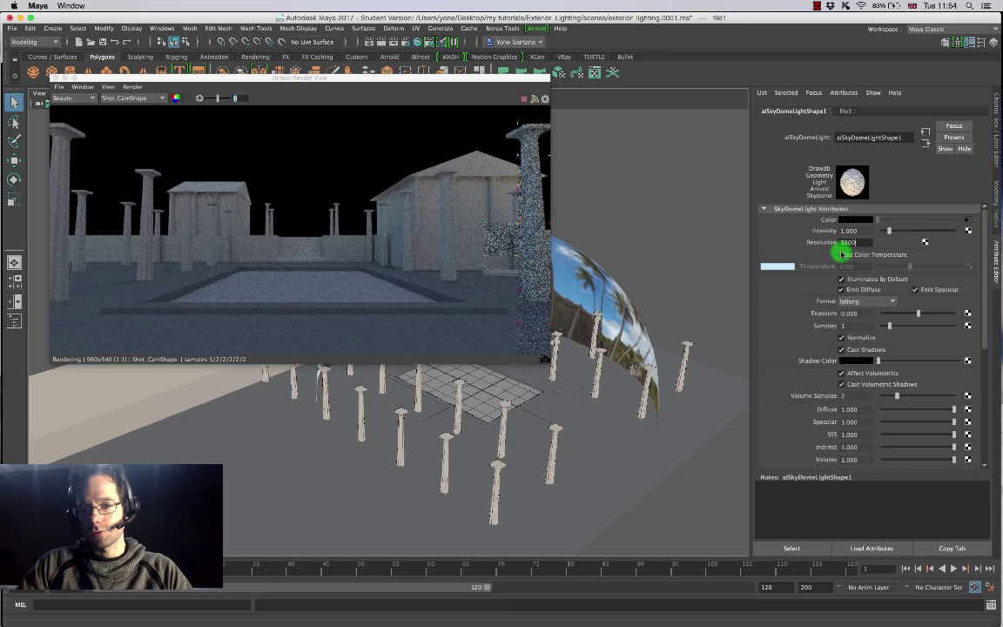
key(Return)
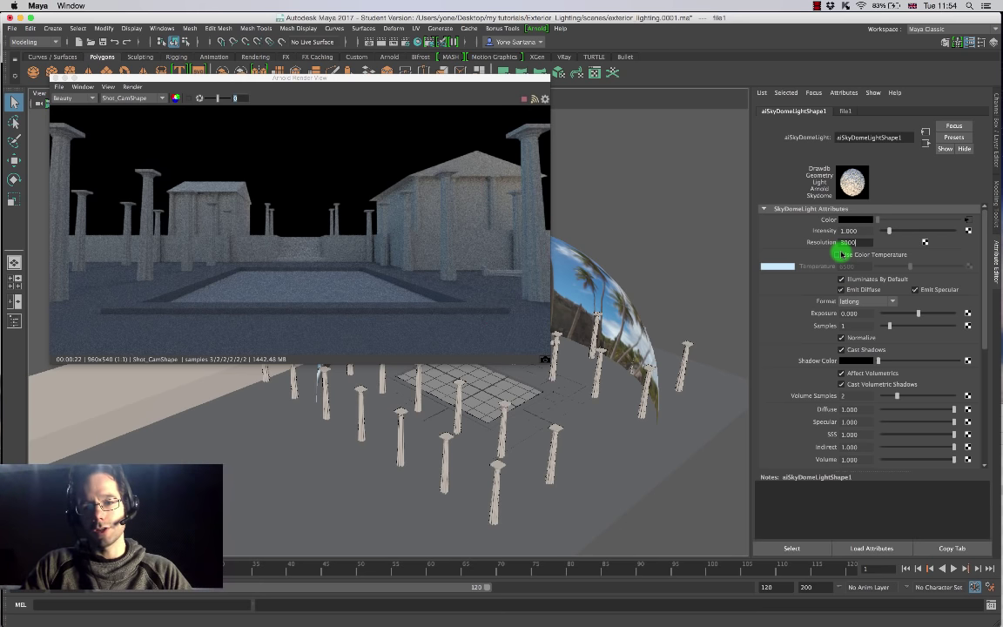
click(496, 188)
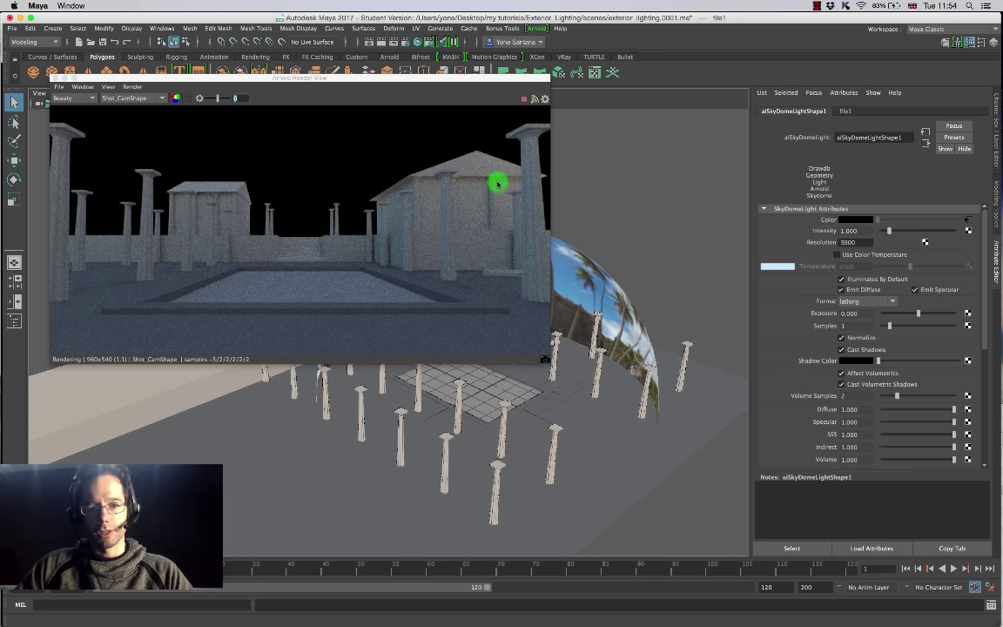
click(520, 100)
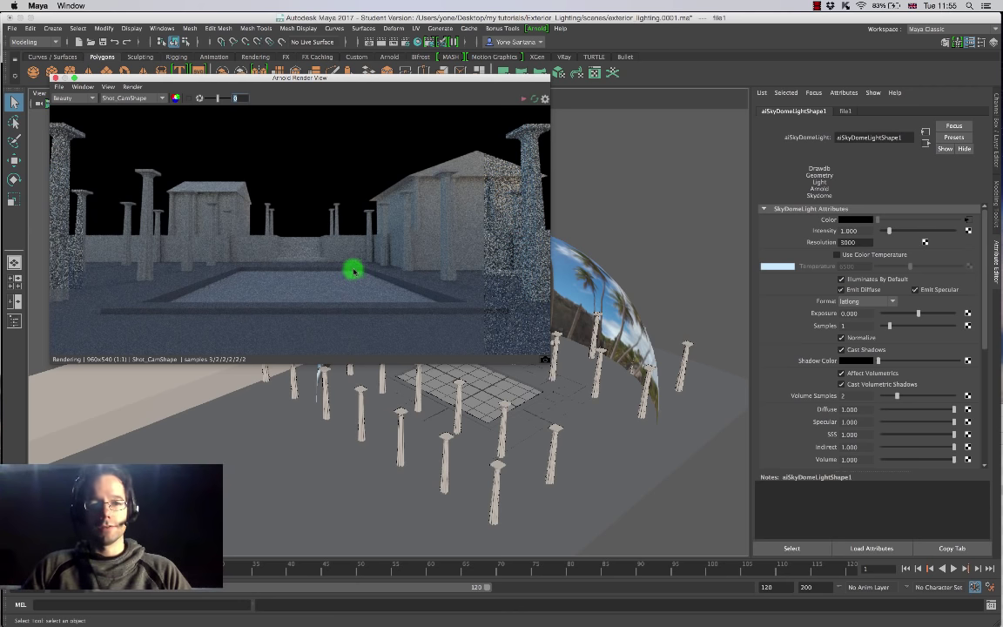
Switch to a side-by-side layout with the Outliner next to the perspective view, moving the render view out of the way.
drag(252, 78, 445, 104)
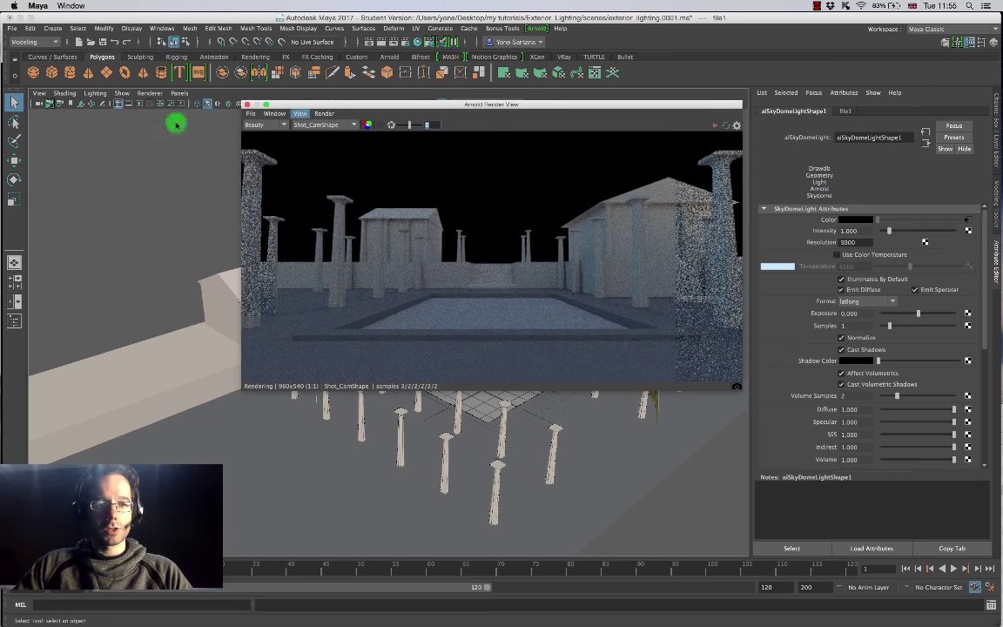
click(15, 305)
drag(349, 104, 500, 100)
click(181, 94)
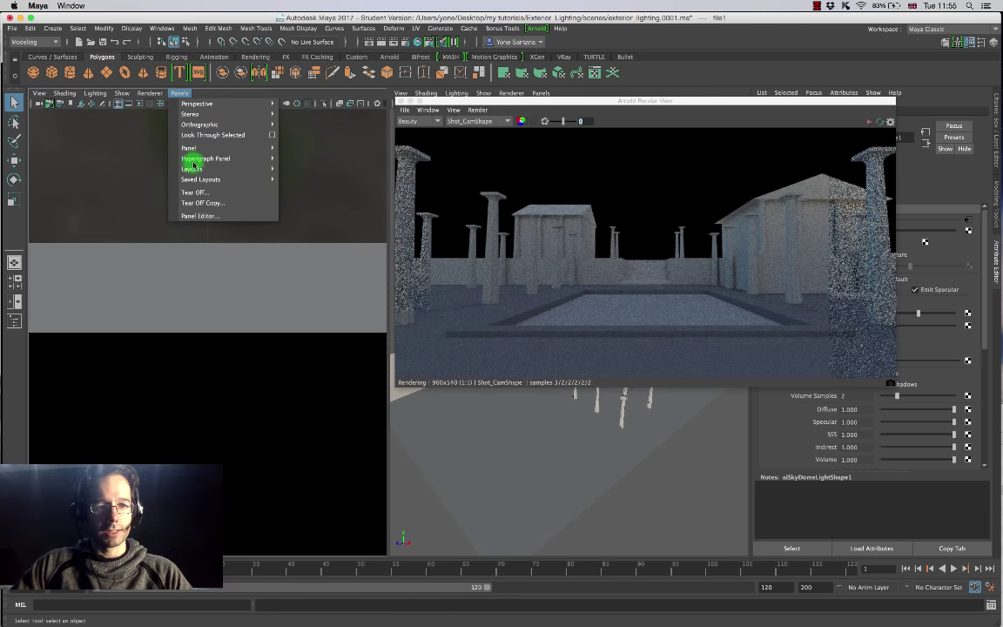
mouse_move(239, 123)
mouse_move(231, 149)
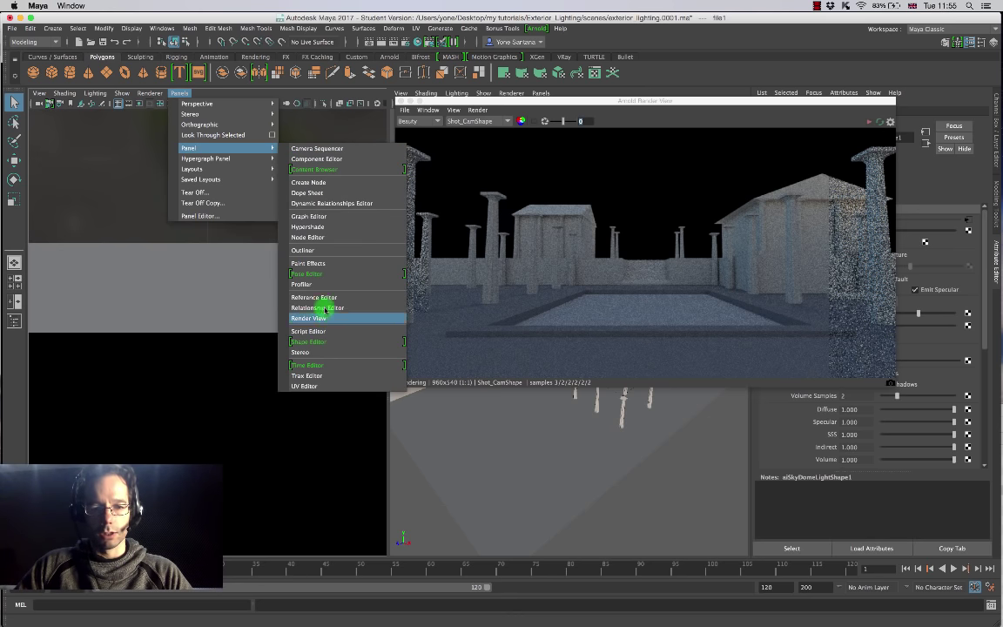
click(314, 251)
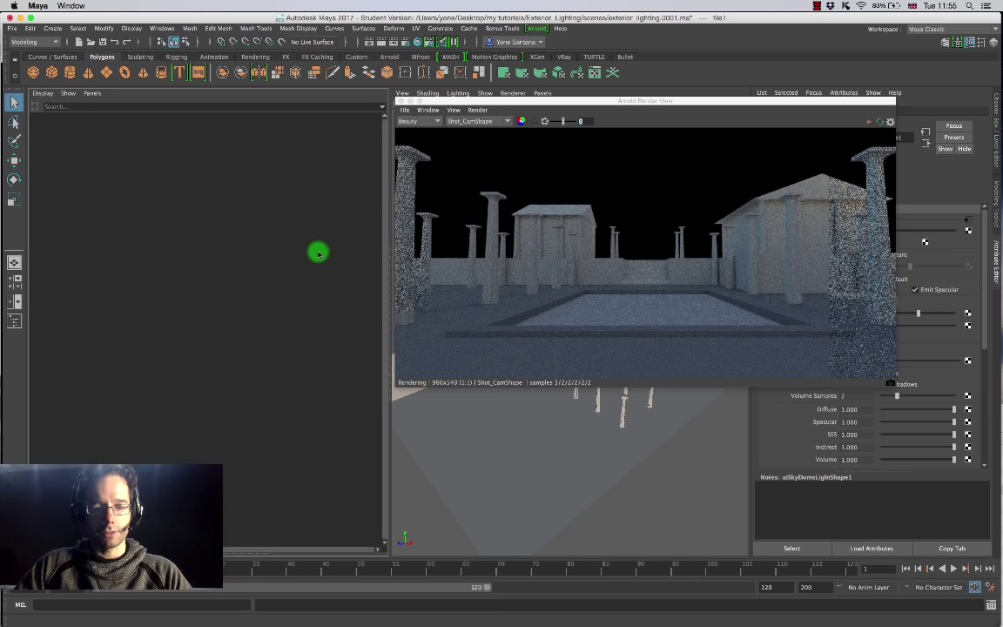
Hide the skydome light aiSkyDomeLight1 and render the scene again without it.
drag(384, 340, 320, 482)
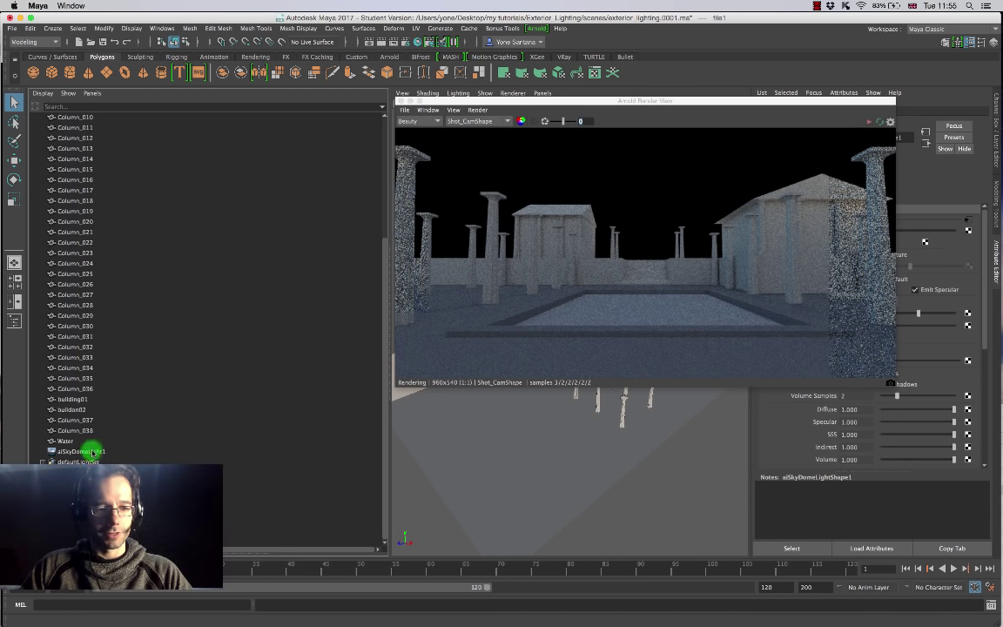
click(92, 452)
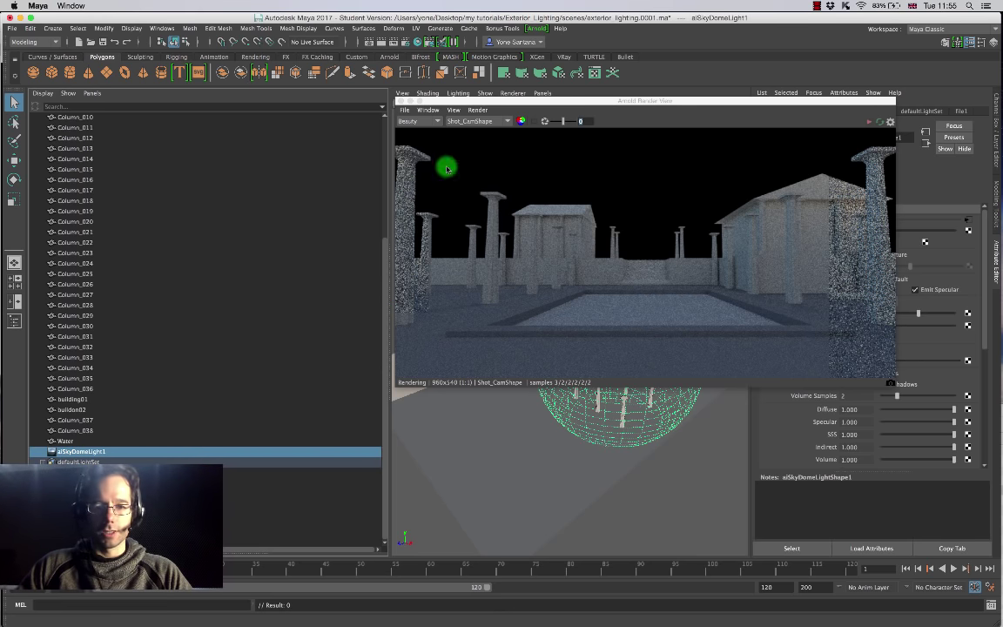
drag(577, 101, 265, 100)
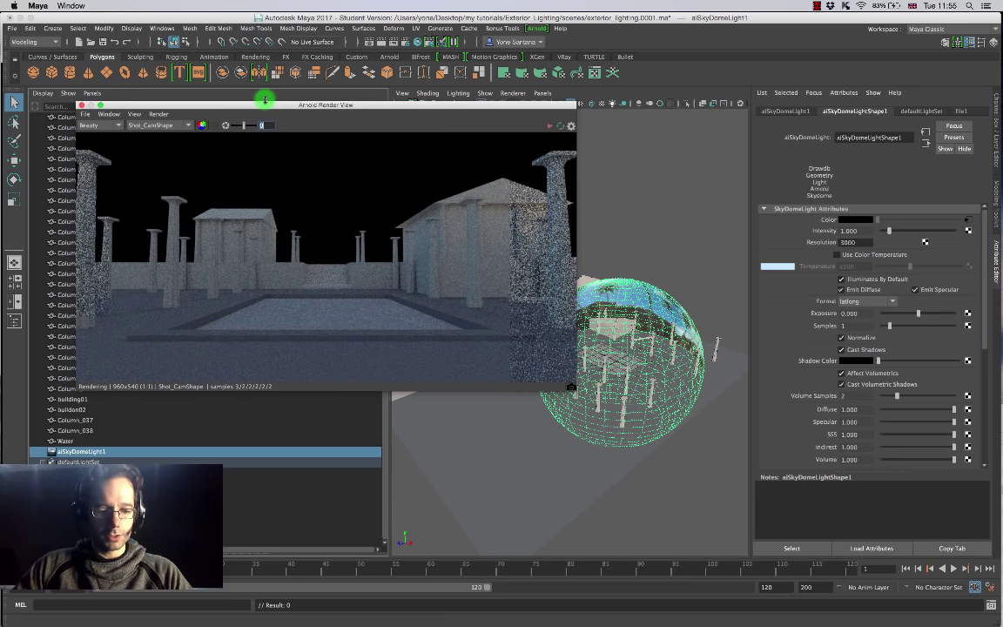
key(ctrl+h)
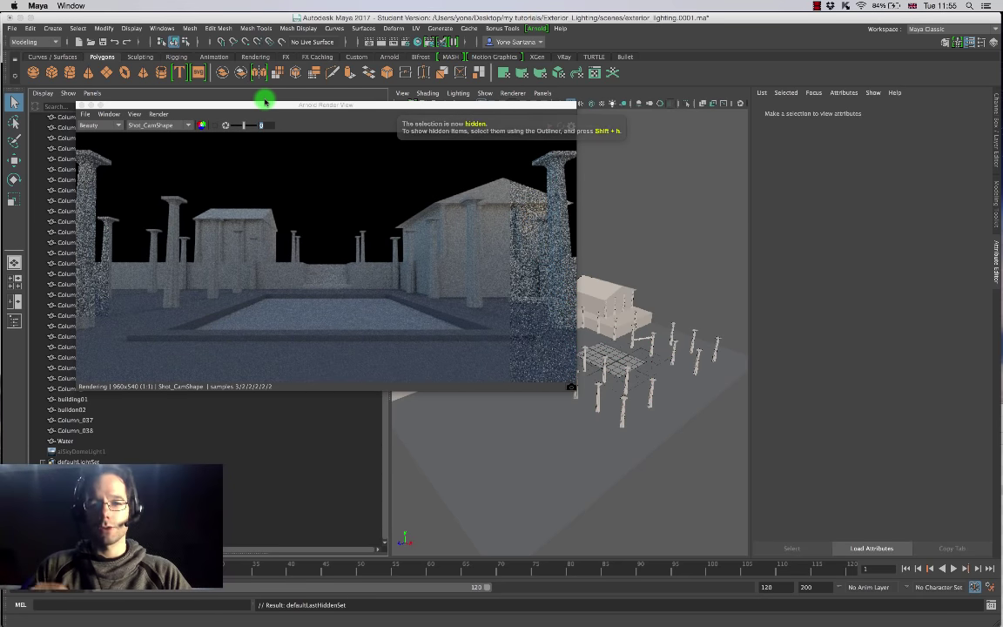
click(548, 127)
click(548, 127)
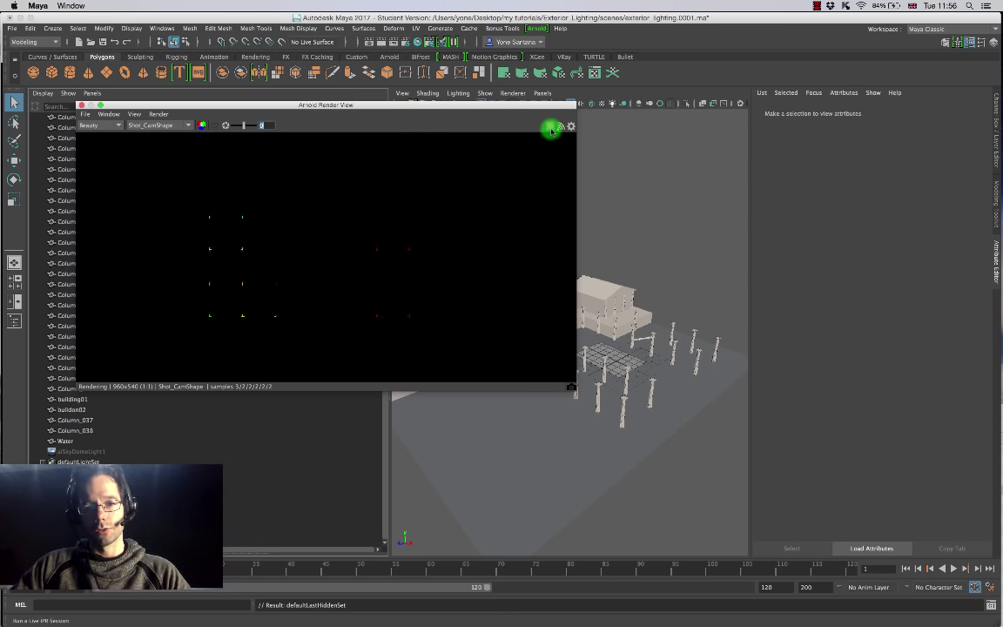
Shrink the Arnold render view and place it over the Outliner, clear of the perspective view.
drag(464, 104, 417, 92)
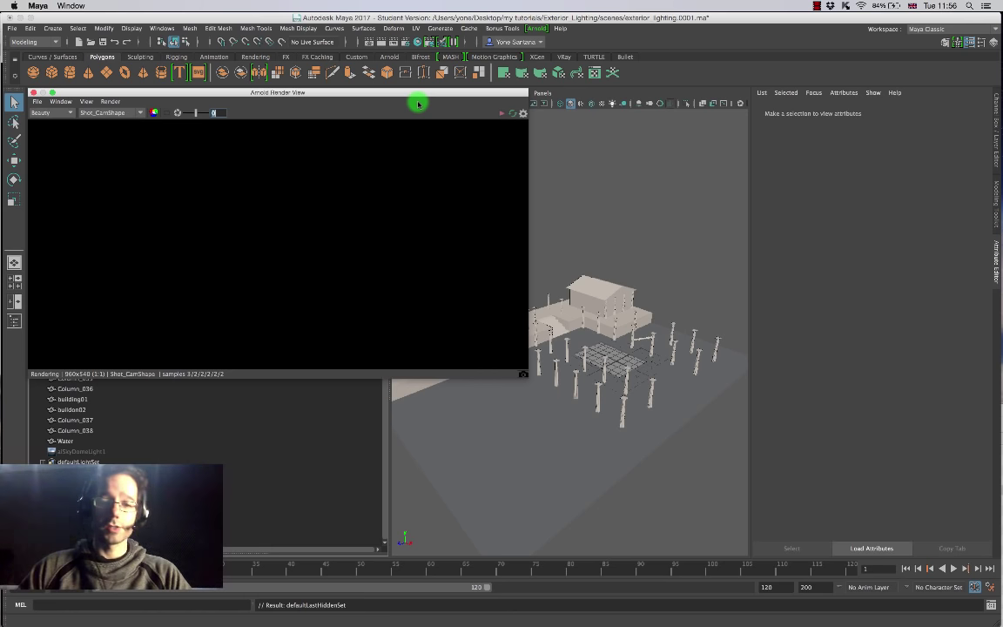
drag(526, 376, 389, 362)
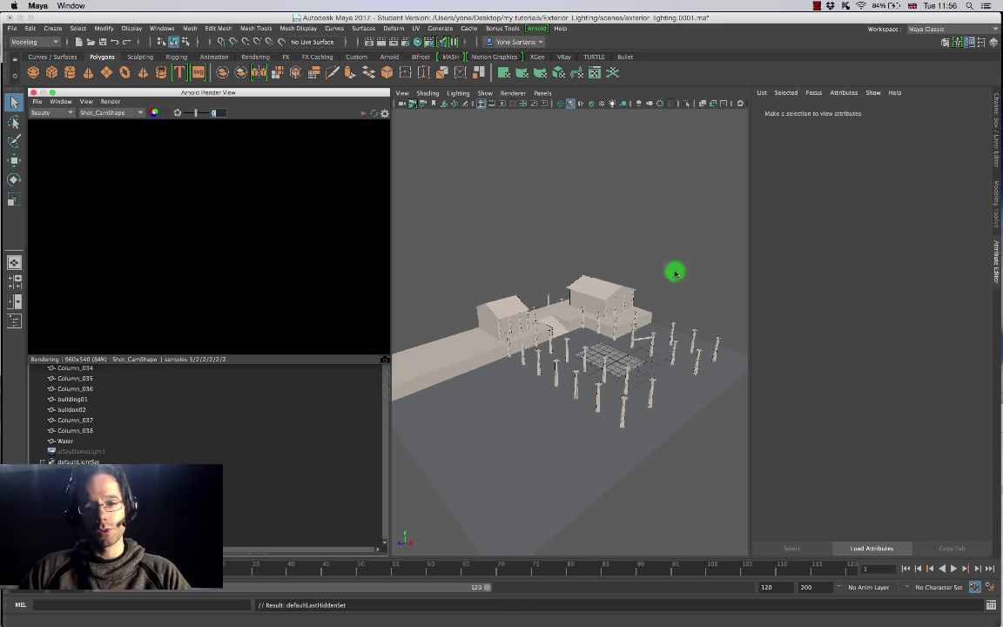
click(426, 360)
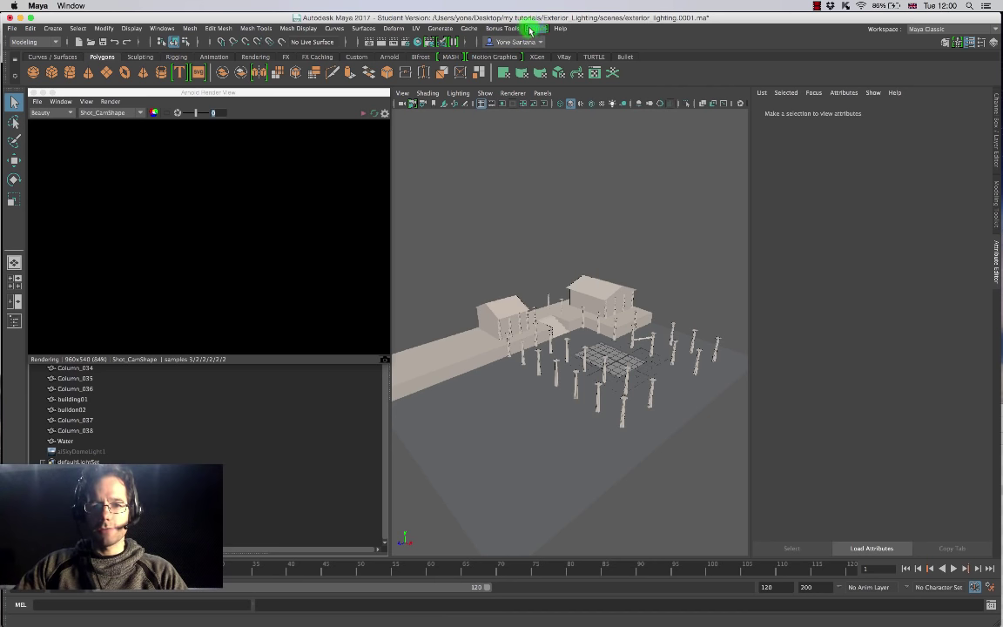
Assign a new Physical Sky shader as the environment background in the Arnold render settings.
click(406, 43)
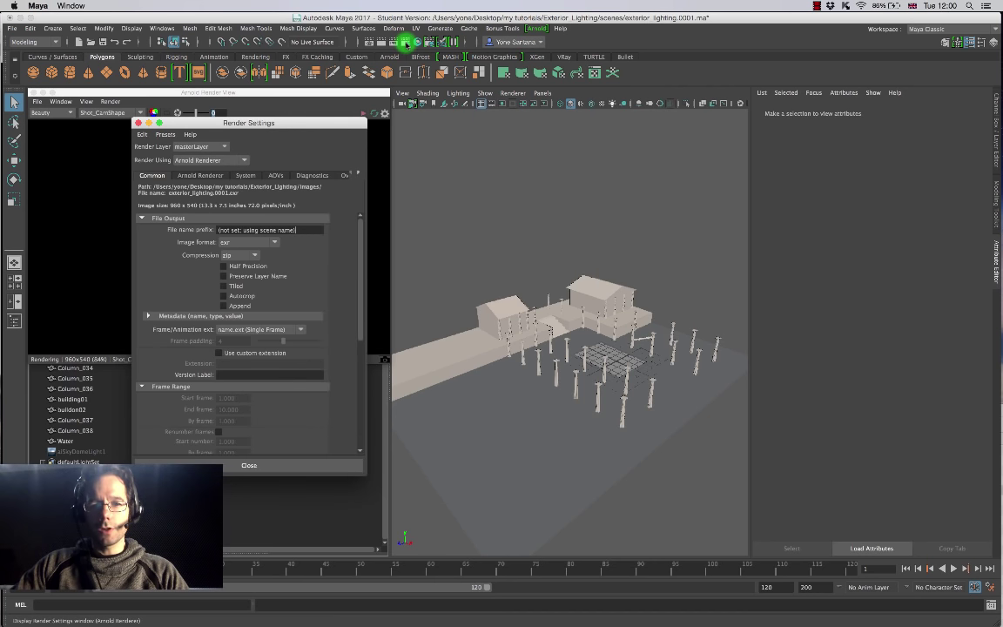
drag(285, 123, 544, 96)
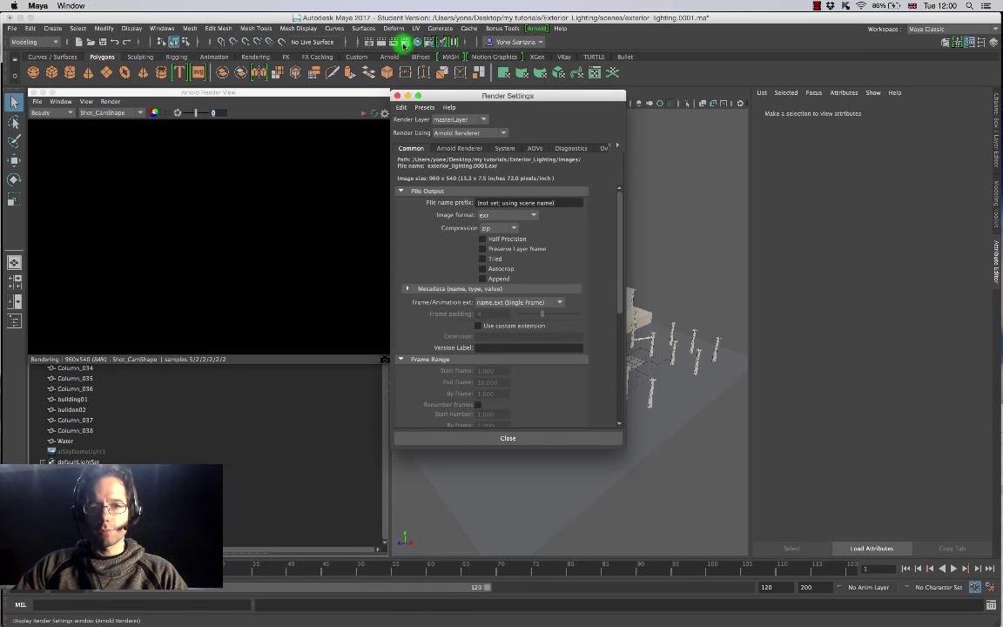
click(459, 148)
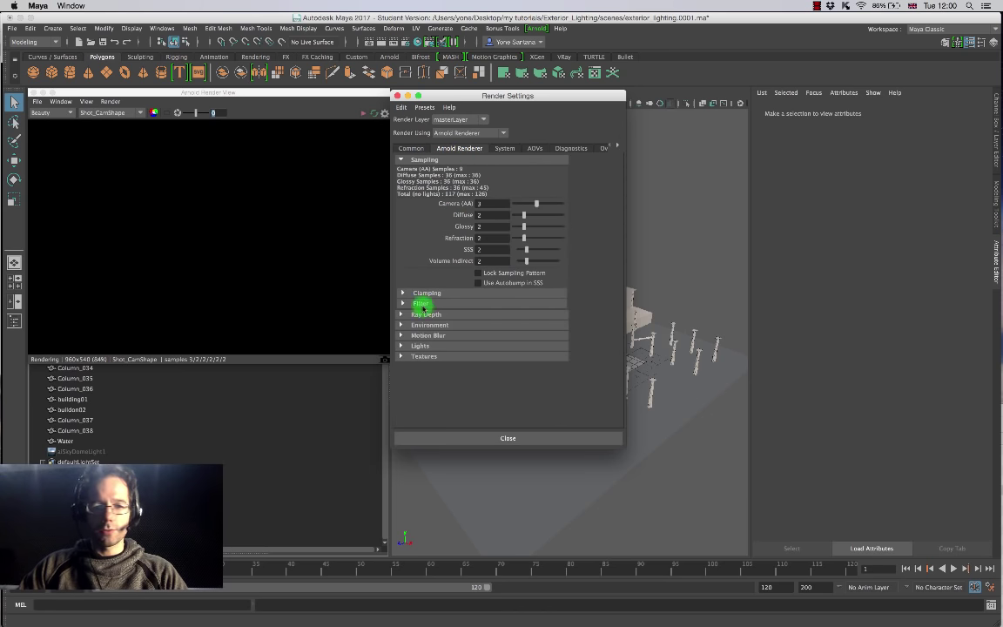
click(410, 324)
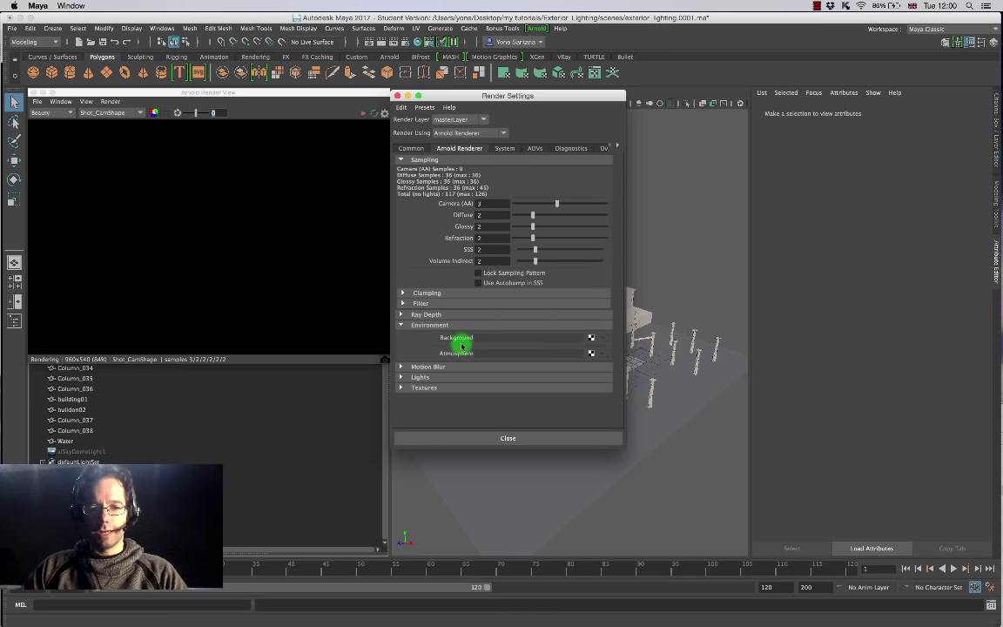
click(590, 338)
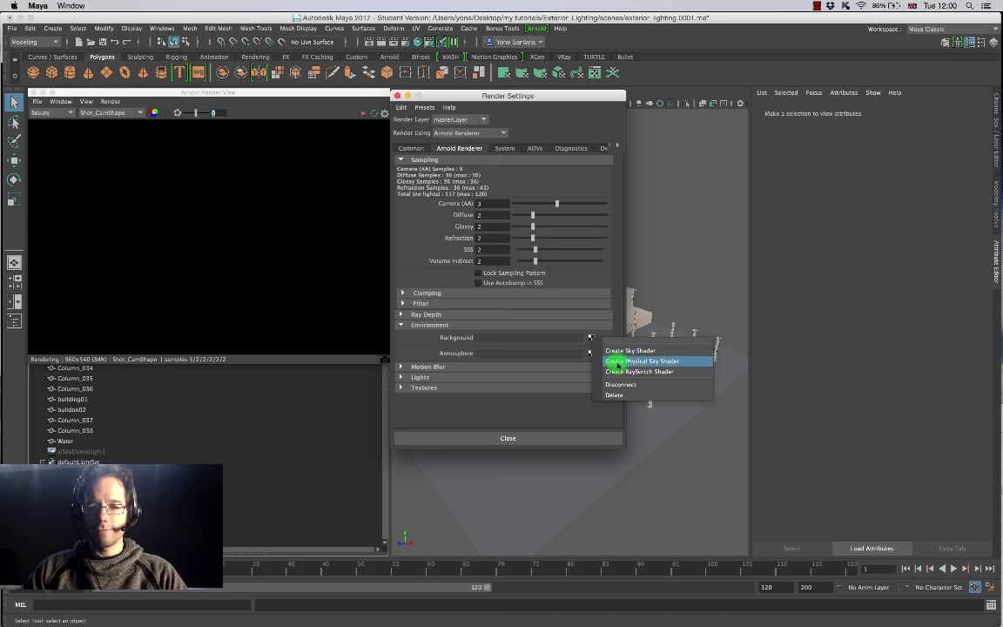
click(676, 361)
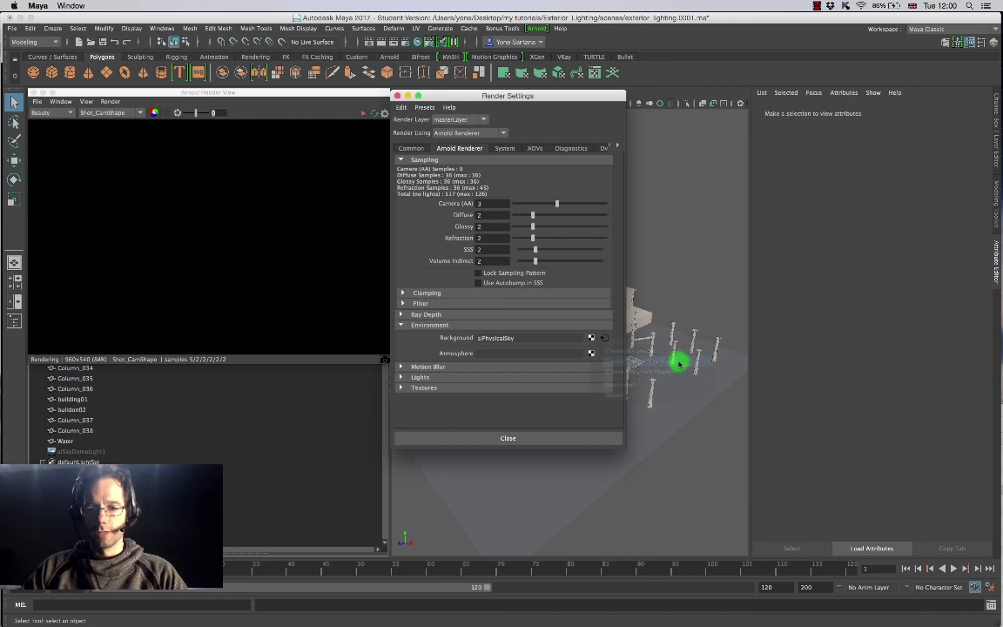
Render the scene with the physical sky background, close the render settings and fit the image in the render view.
click(363, 115)
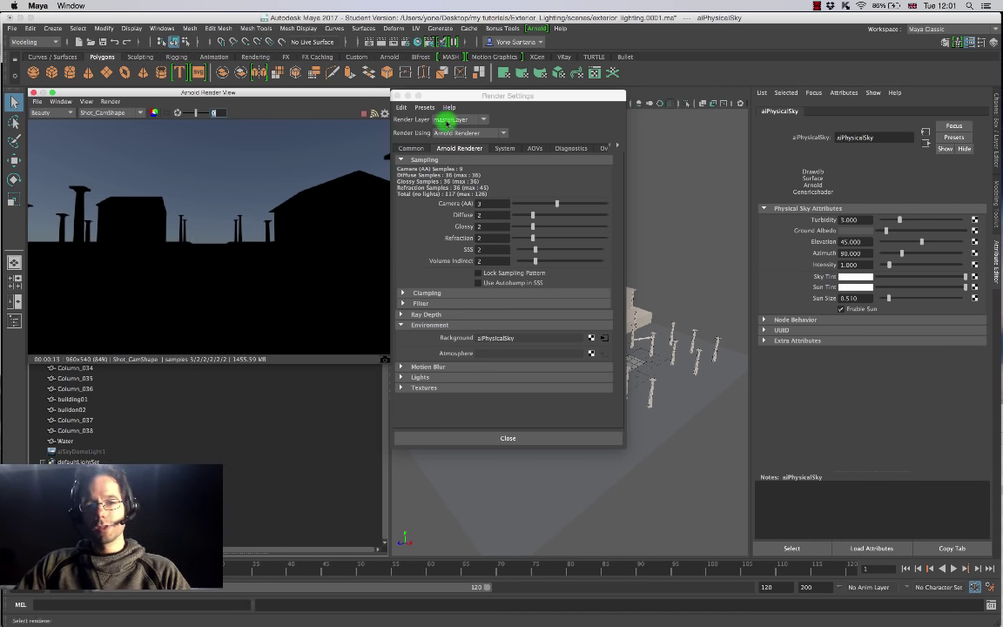
click(396, 95)
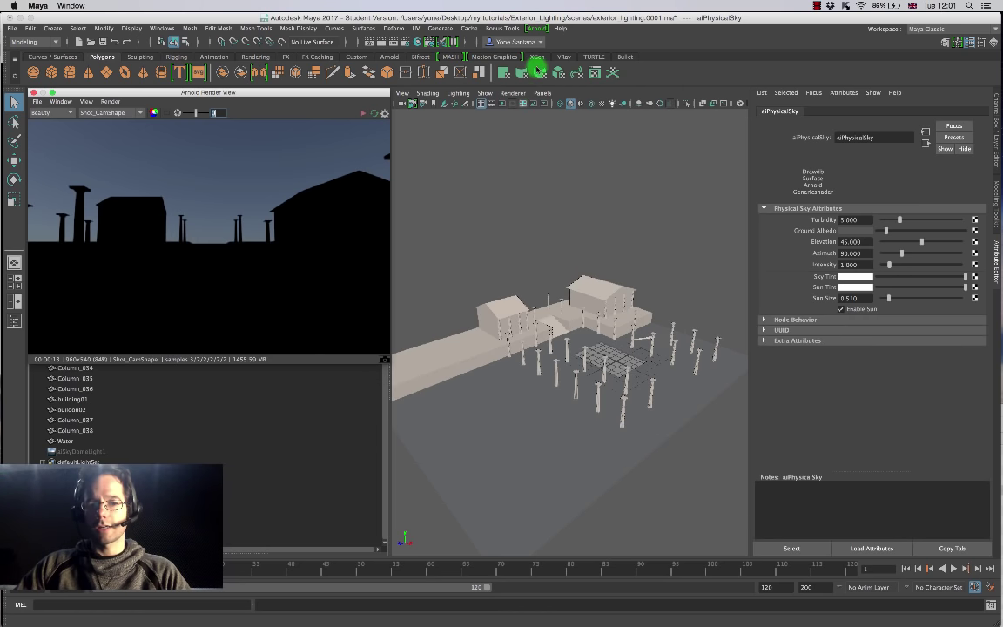
scroll(174, 211, down, 2)
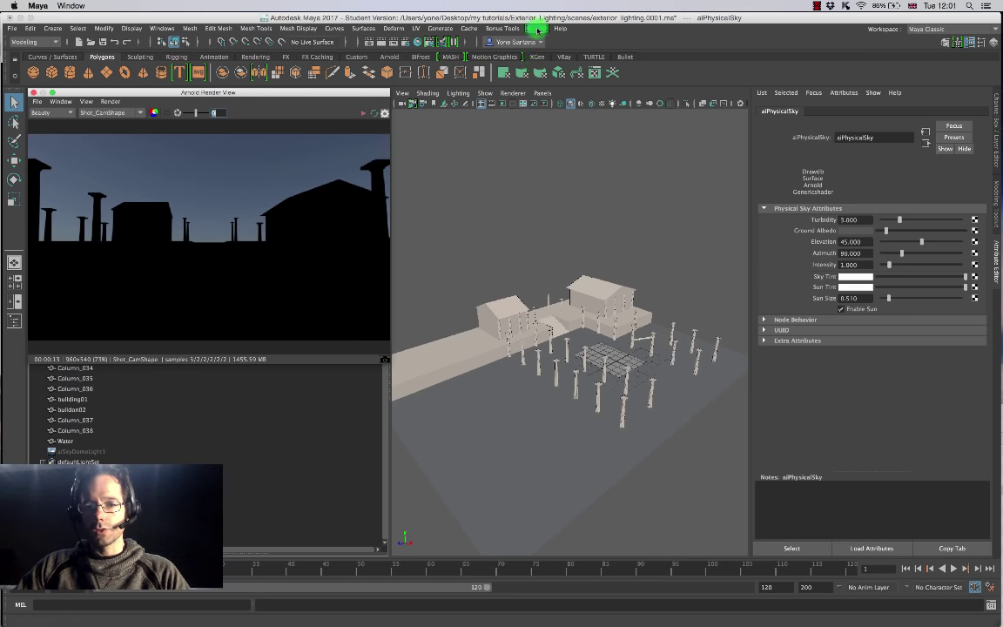
Add a second Arnold skydome light to the scene.
click(539, 29)
mouse_move(557, 71)
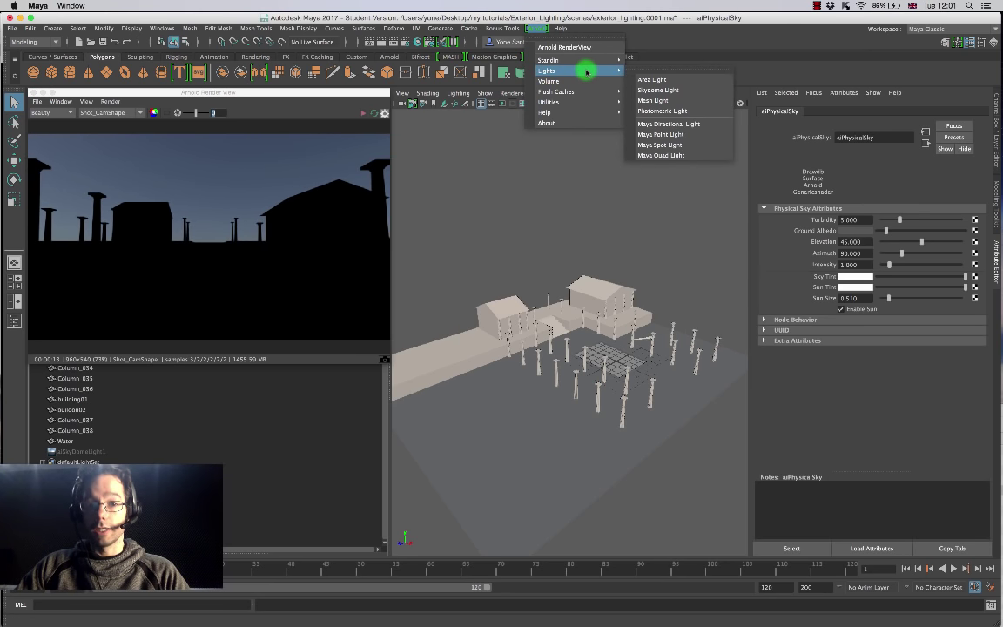
click(675, 93)
Rename the hidden skydome light HDRI_Lighting and the new skydome light PhysicalSky.
drag(231, 91, 510, 104)
click(89, 452)
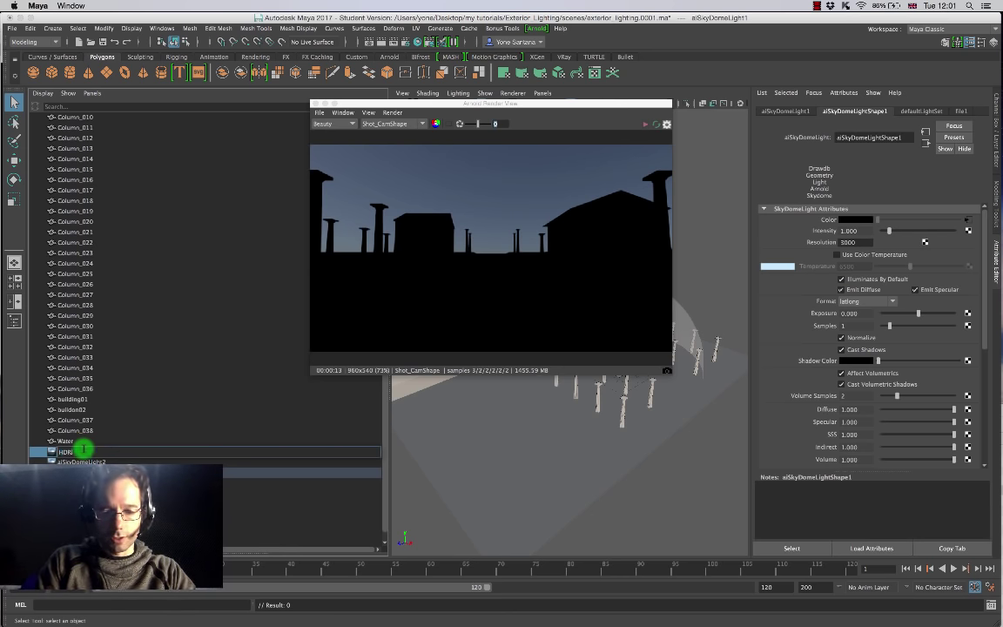
text(ing)
key(Return)
click(87, 462)
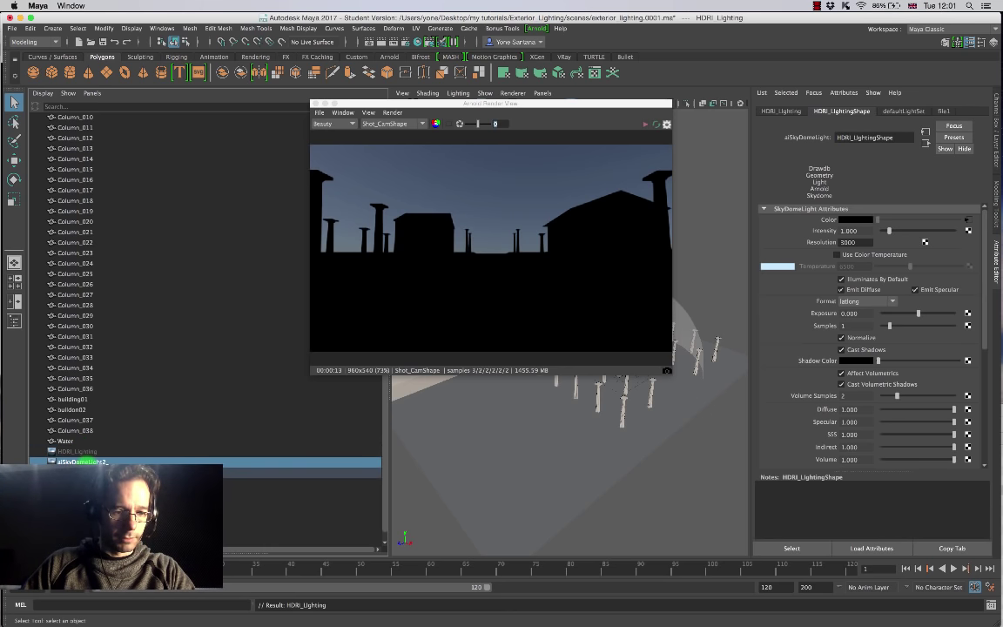
double_click(87, 462)
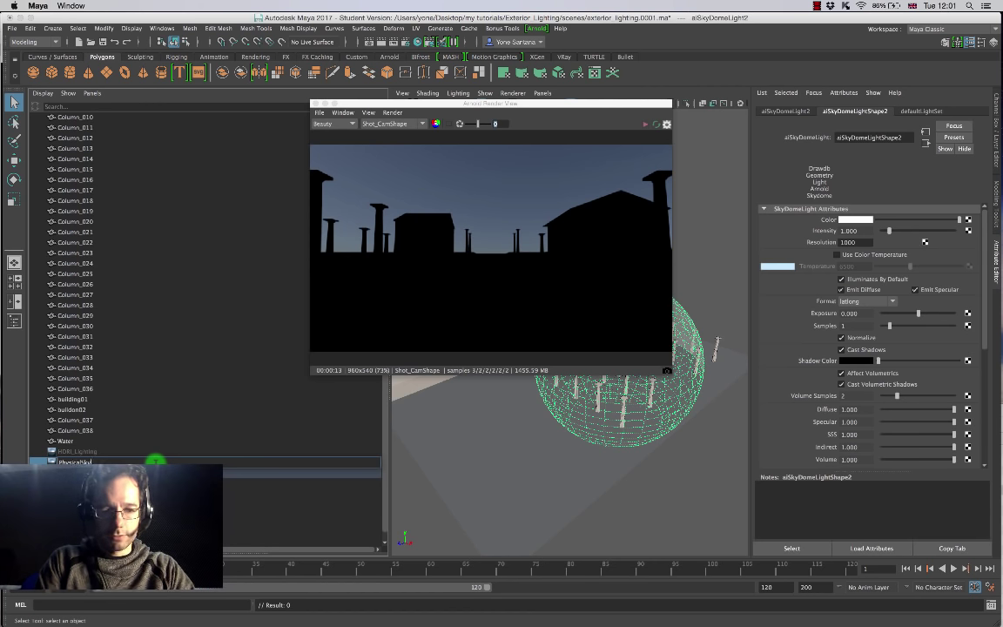
click(155, 461)
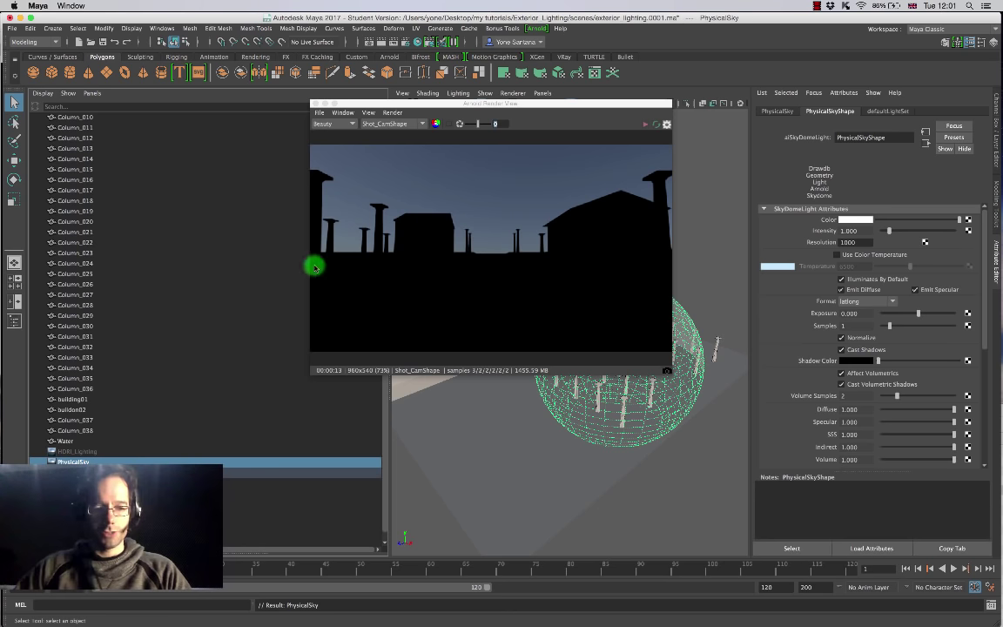
Move the render view clear of the perspective view and render the scene with the PhysicalSky light.
drag(554, 104, 270, 96)
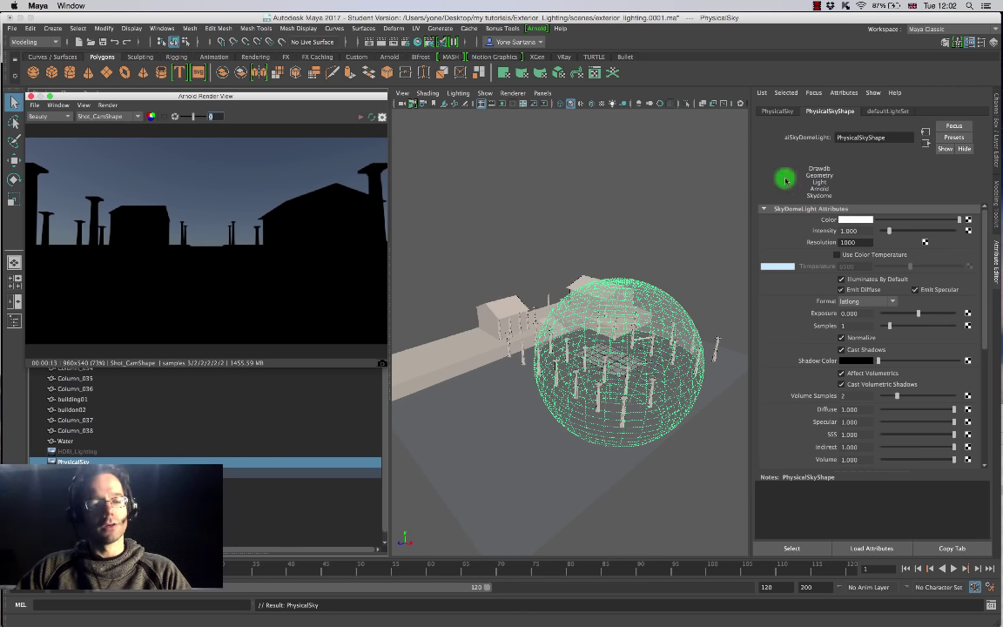
click(363, 117)
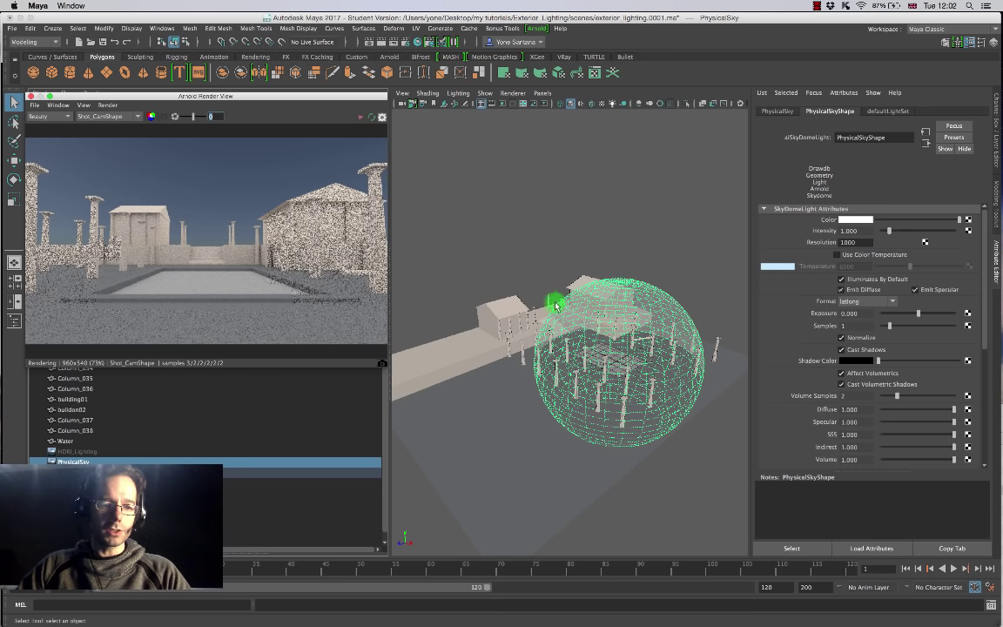
Open the Hypershade and display the attributes of the aiPhysicalSky shader.
click(419, 43)
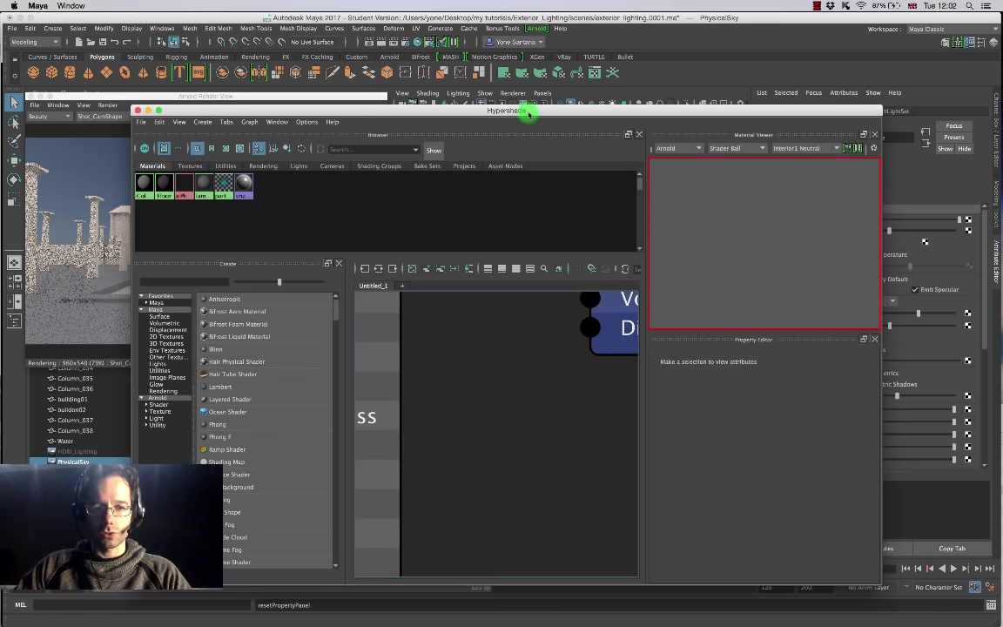
drag(525, 112, 406, 165)
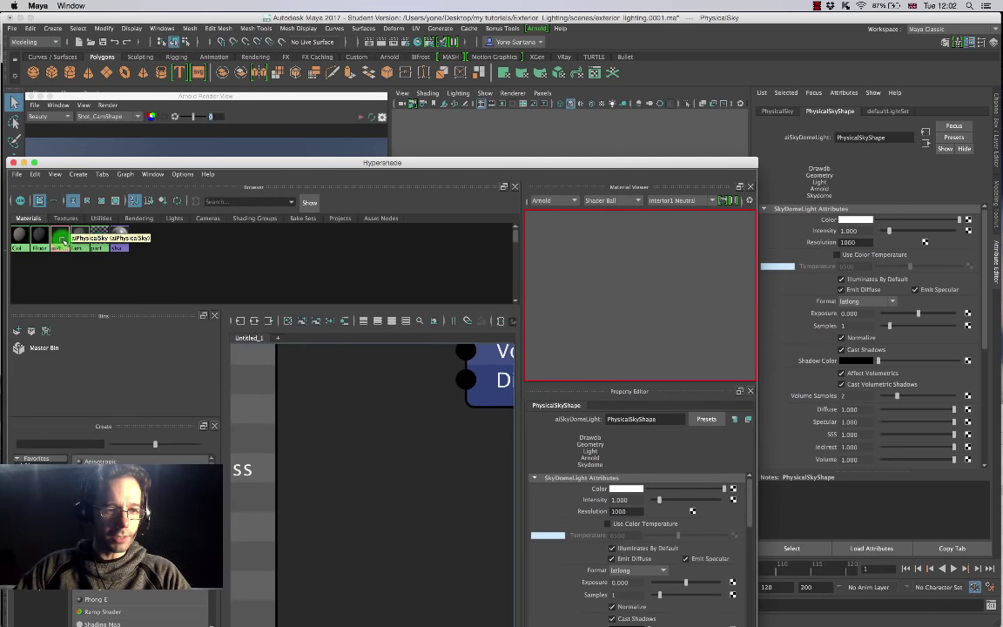
click(61, 240)
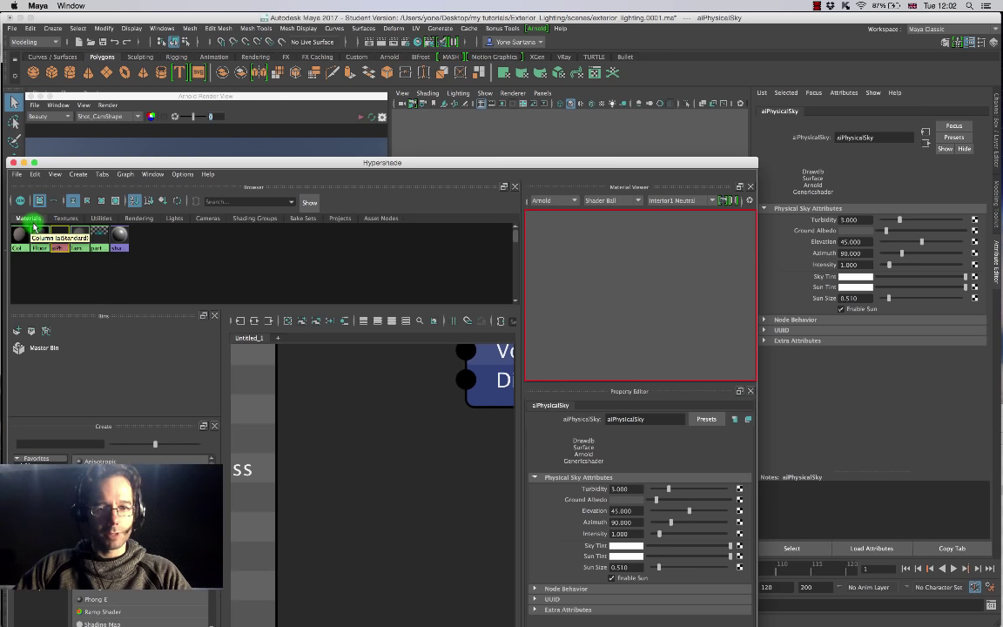
click(623, 419)
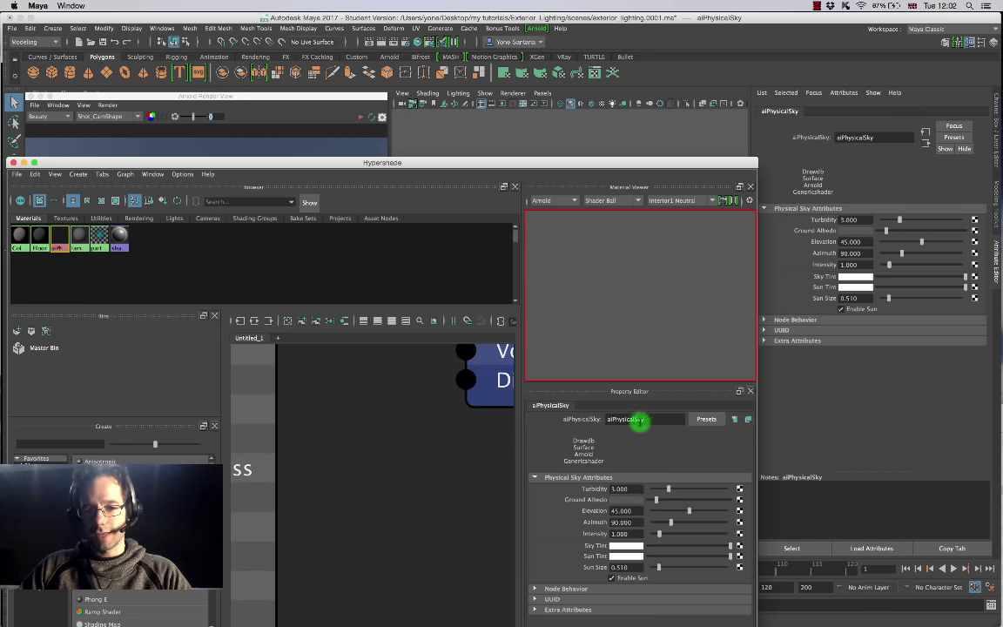
Connect the aiPhysicalSky shader to the Color attribute of the PhysicalSky skydome light.
drag(560, 166, 535, 94)
click(628, 285)
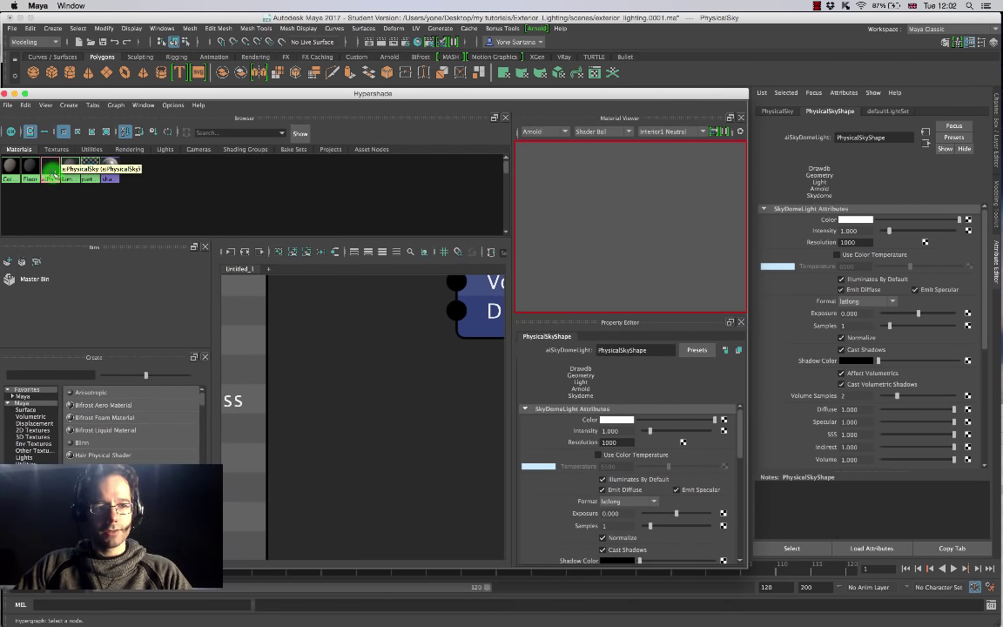
middle_drag(50, 166, 969, 222)
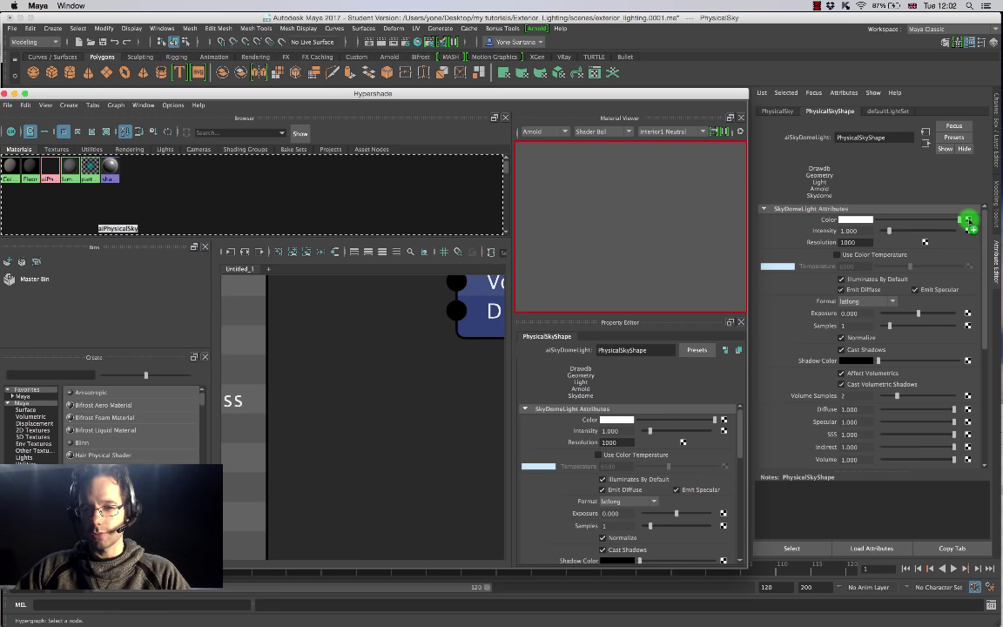
middle_drag(969, 223, 968, 223)
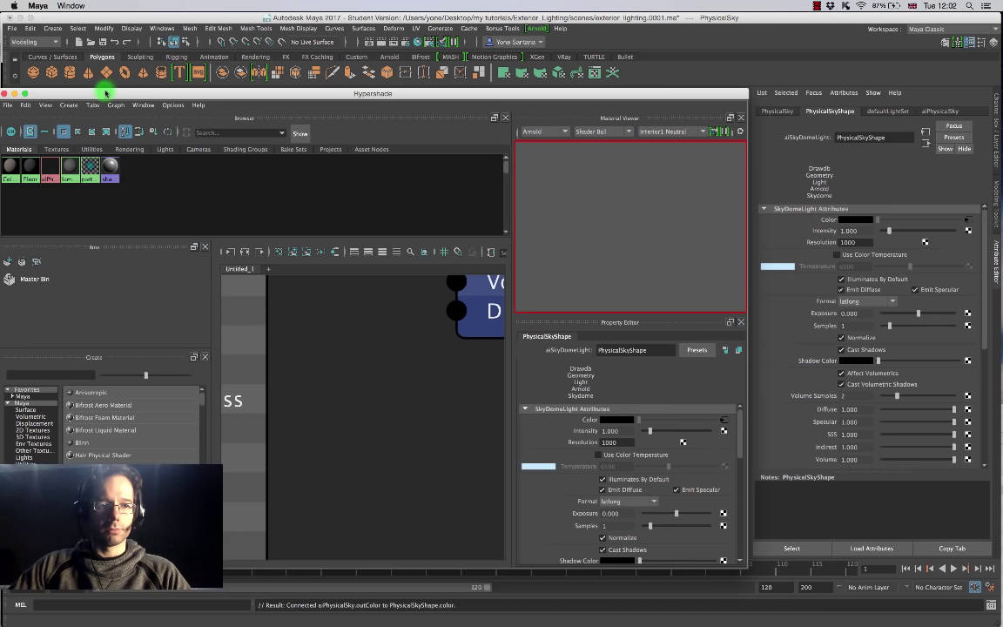
Clear the Hypershade out of the way and render the scene with the connected physical sky.
drag(105, 92, 303, 94)
click(201, 92)
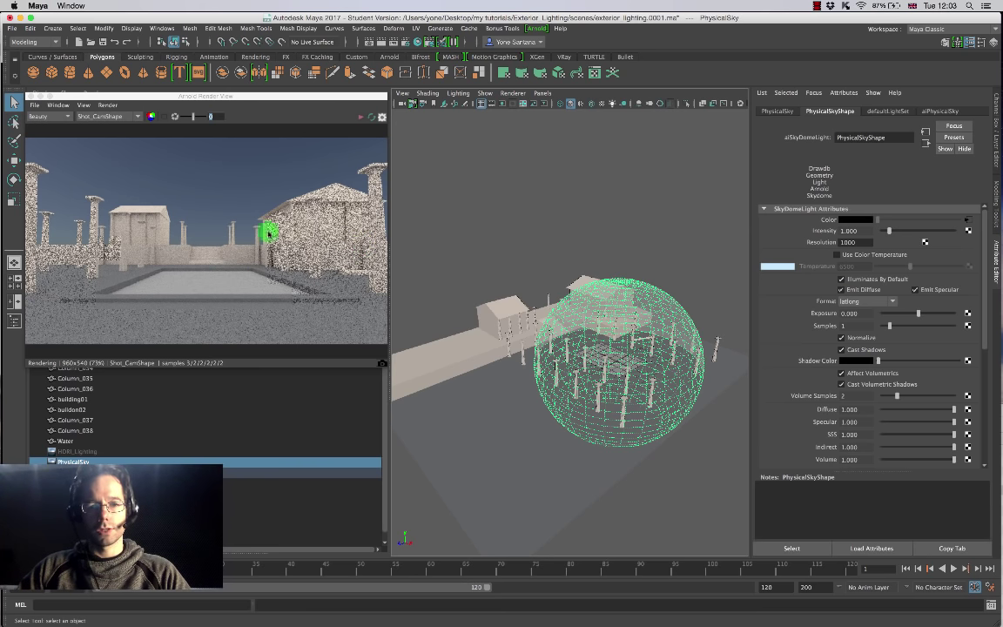
click(362, 119)
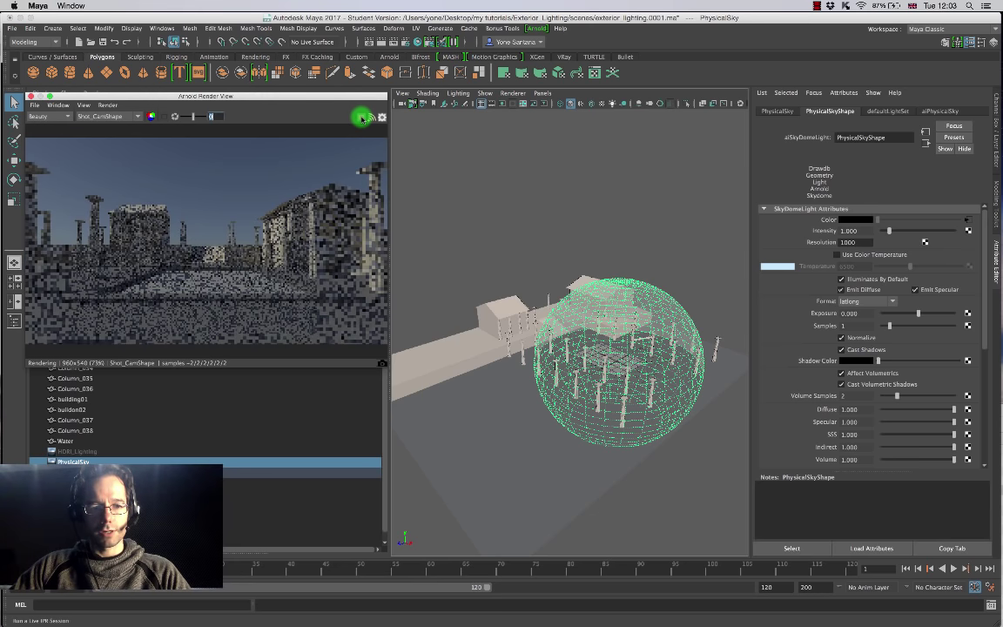
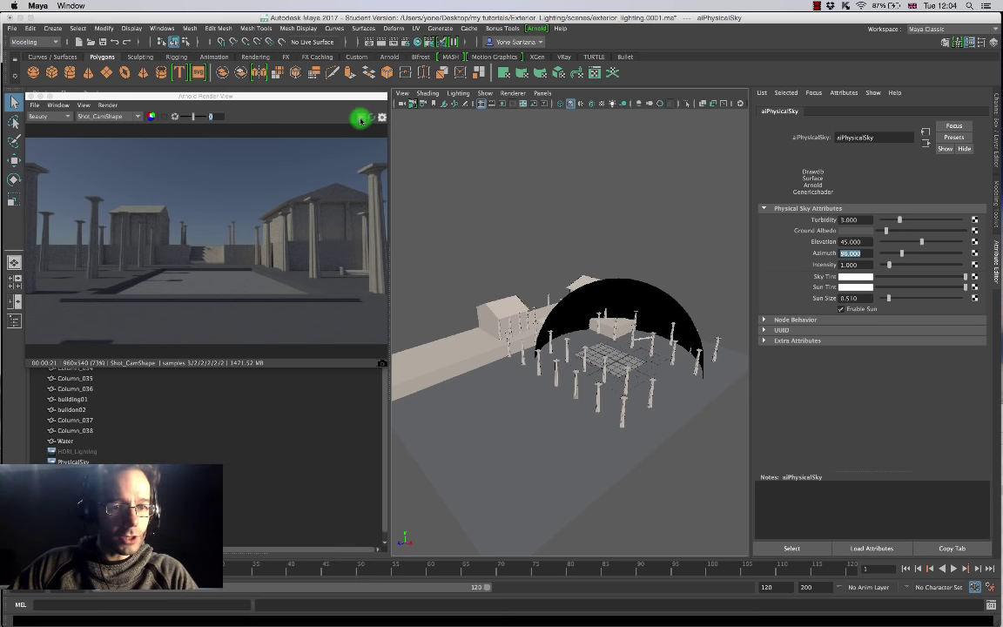
Lower the physical sky's elevation to about 7.9 in the live render and enlarge the render view.
click(360, 116)
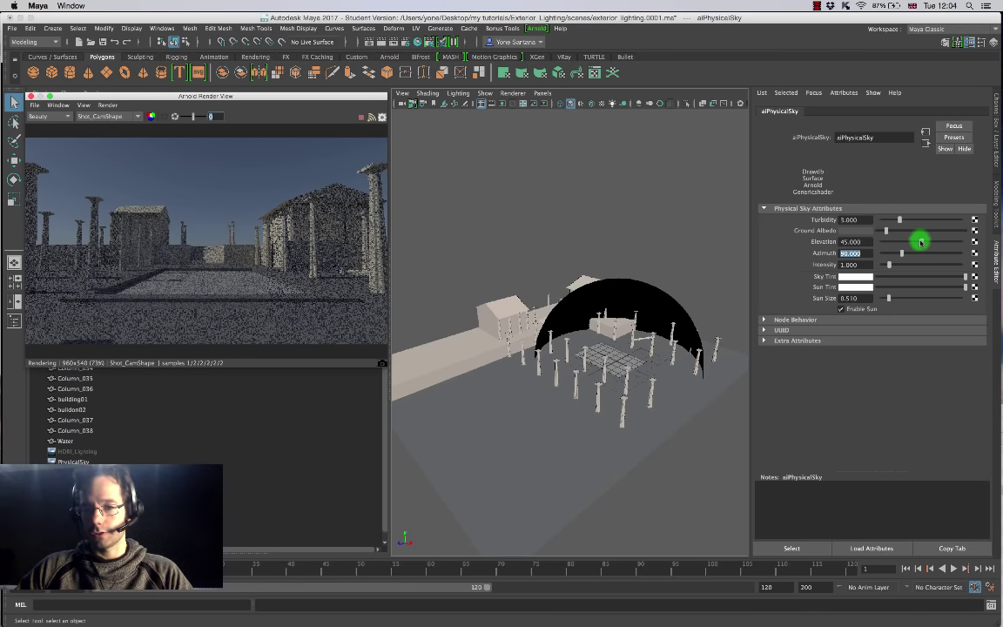
drag(916, 239, 904, 243)
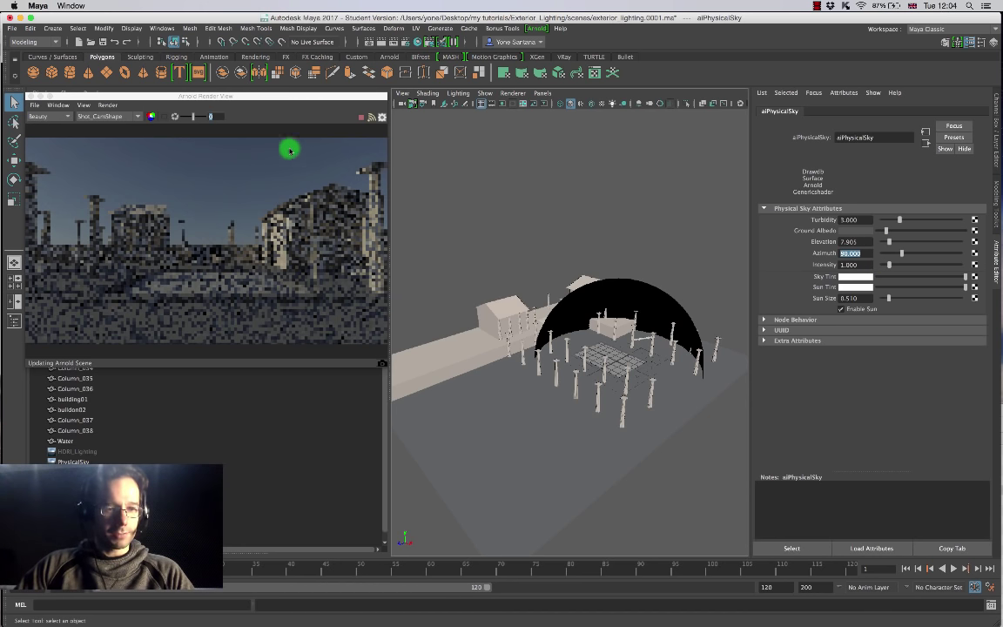
drag(306, 94, 299, 97)
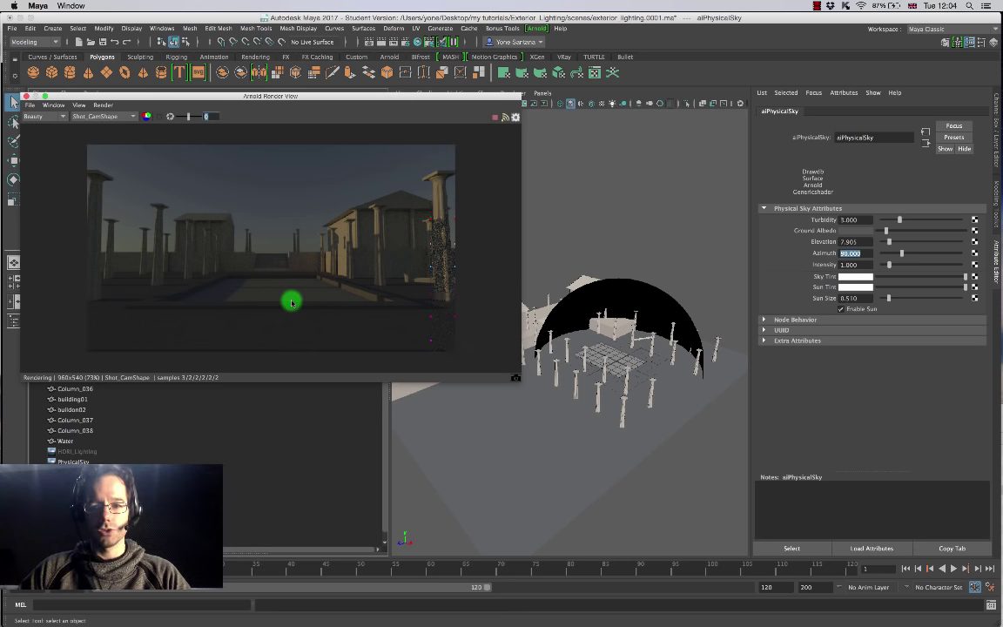
Set the physical sky's elevation to 80 to try a high sun.
click(810, 241)
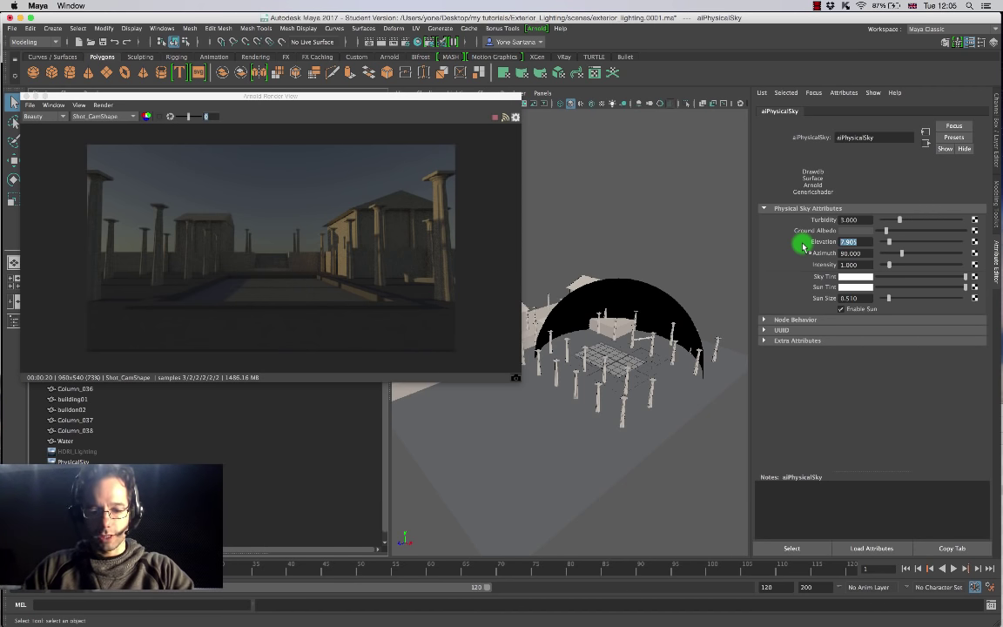
text(80)
key(Return)
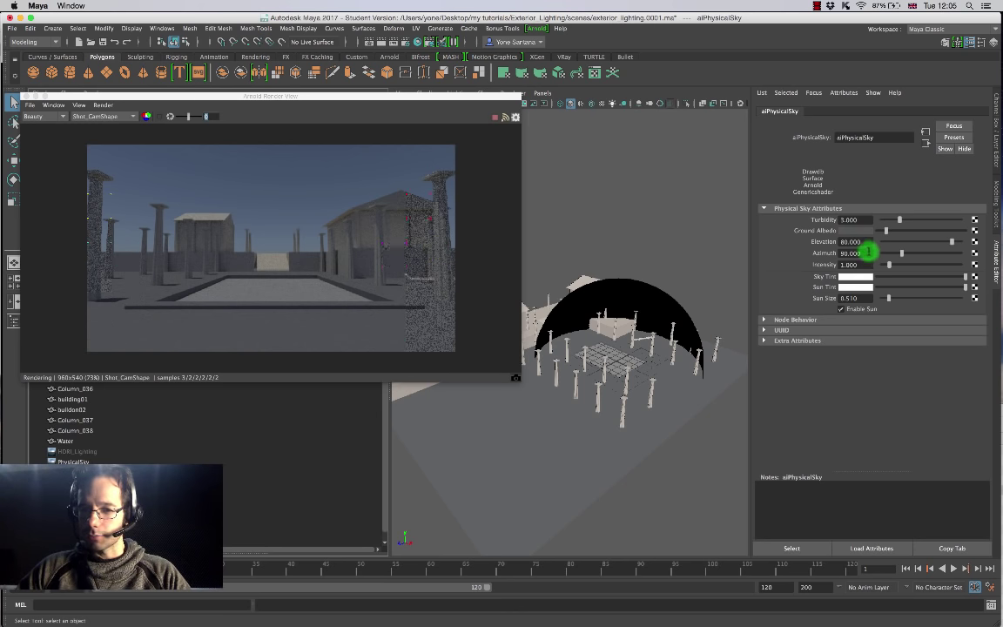
Set the physical sky's elevation to 10 for a low sun.
double_click(844, 241)
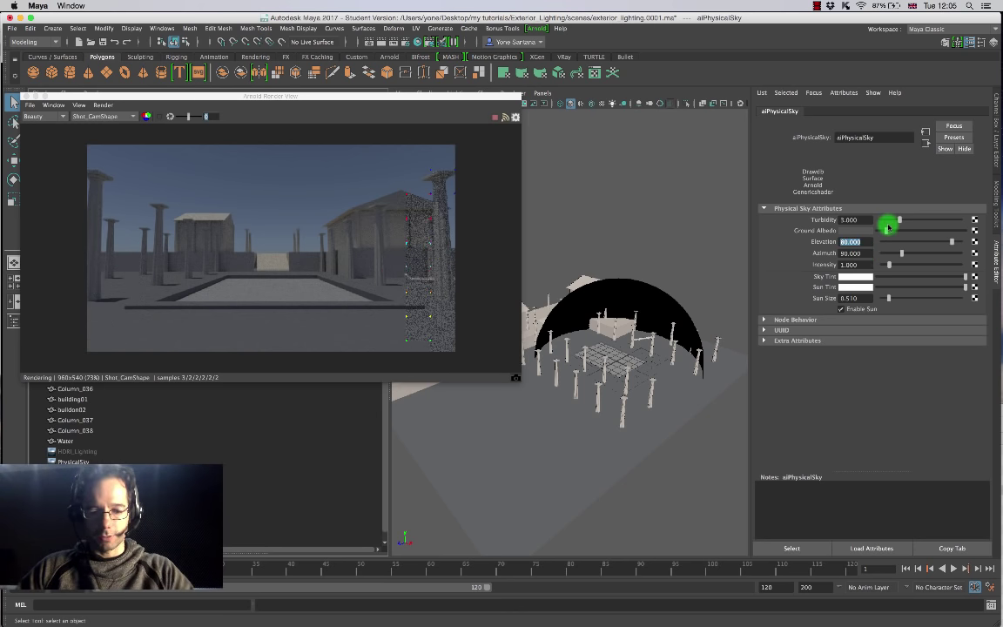
text(10)
key(Return)
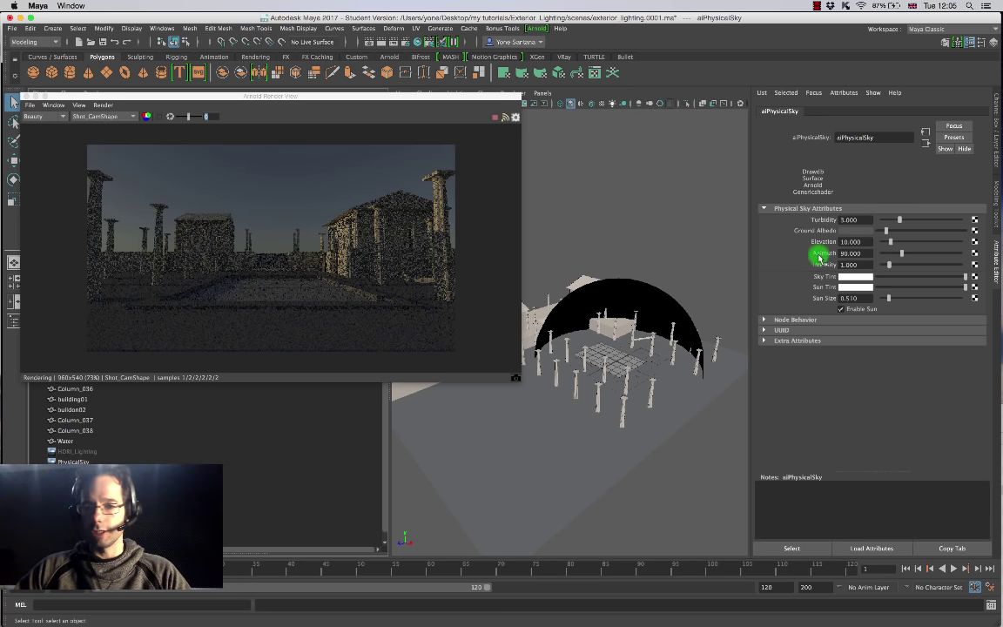
Adjust the physical sky's azimuth, trying about 160.5 before settling on 180.
mouse_move(905, 255)
mouse_down()
mouse_move(928, 258)
mouse_move(916, 258)
mouse_up()
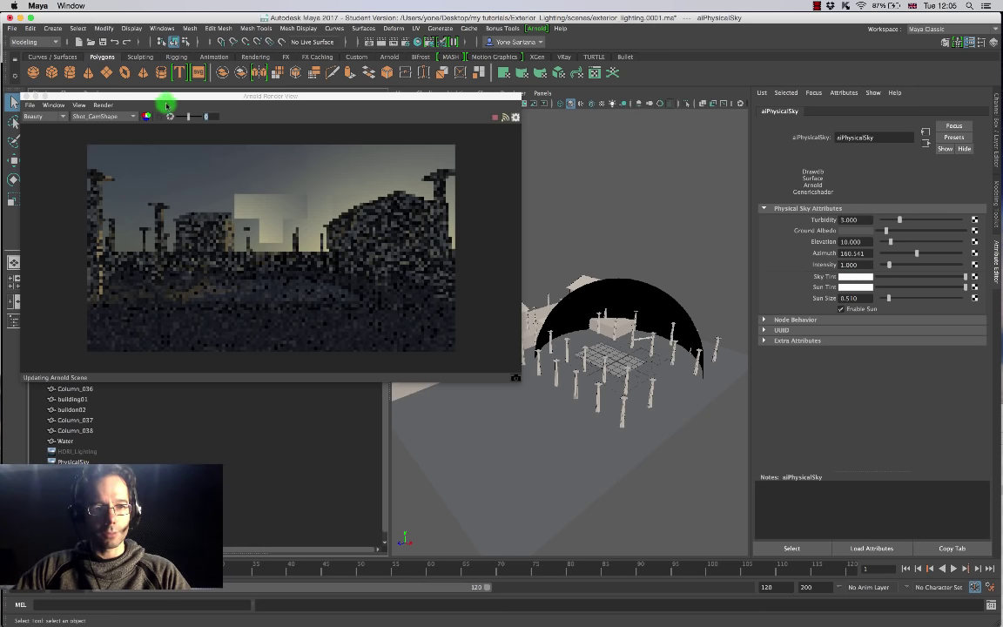
click(109, 105)
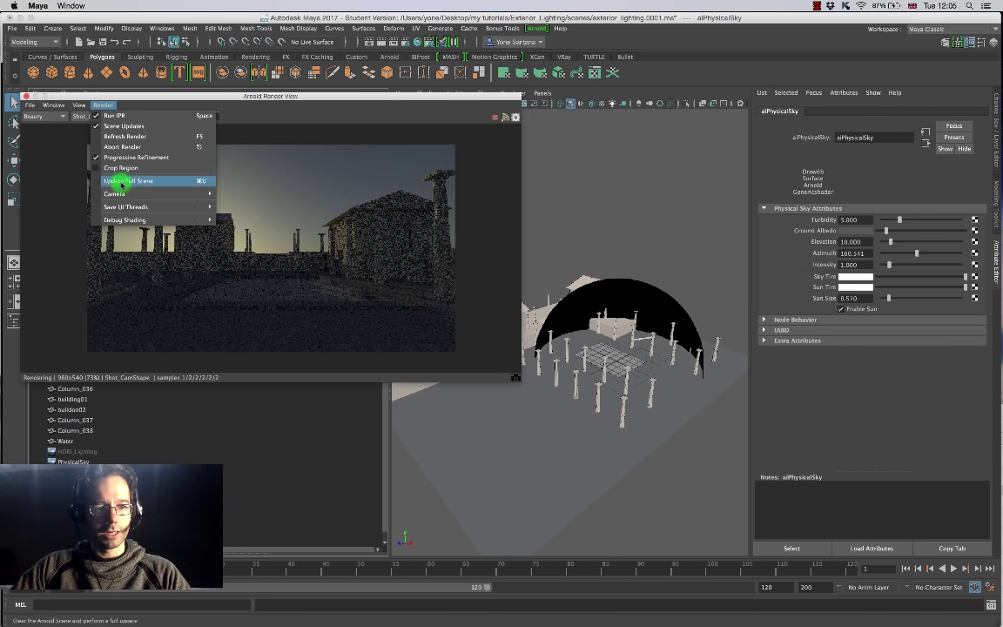
click(331, 104)
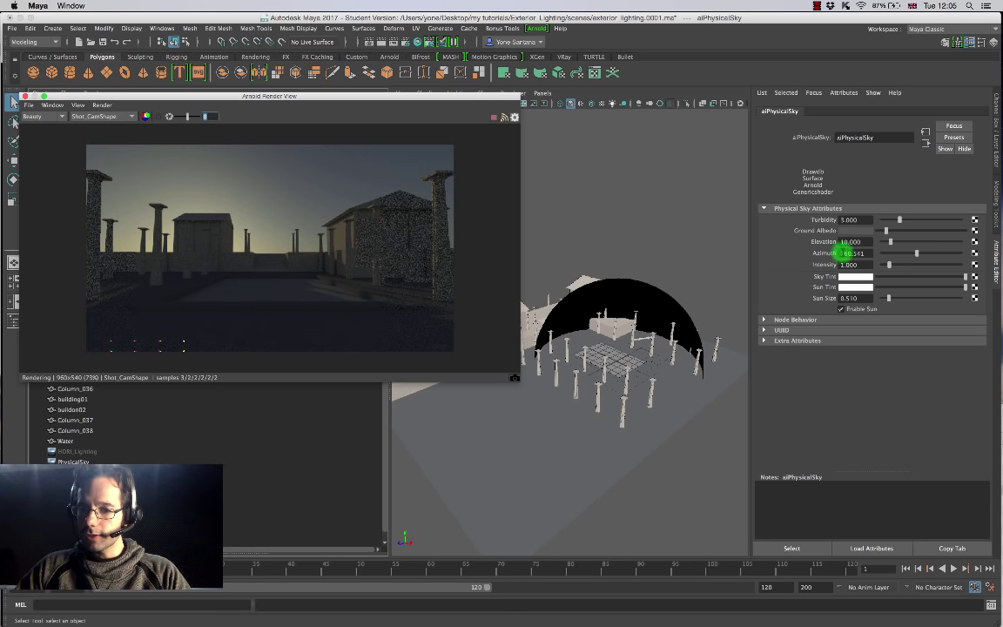
click(841, 253)
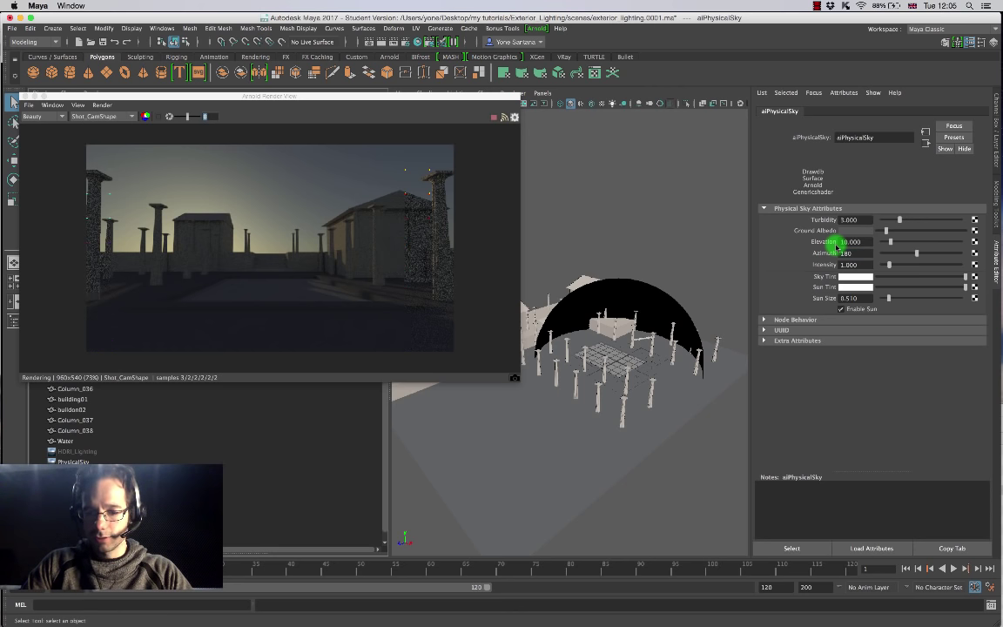
key(Return)
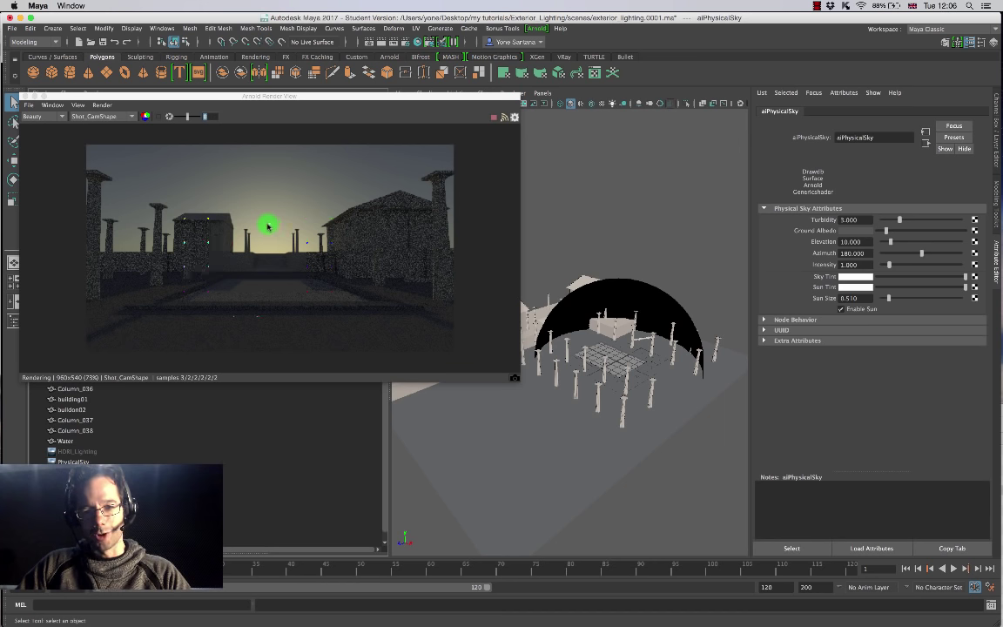
Disable the sun in the physical sky and enable it again to compare the renders.
click(849, 300)
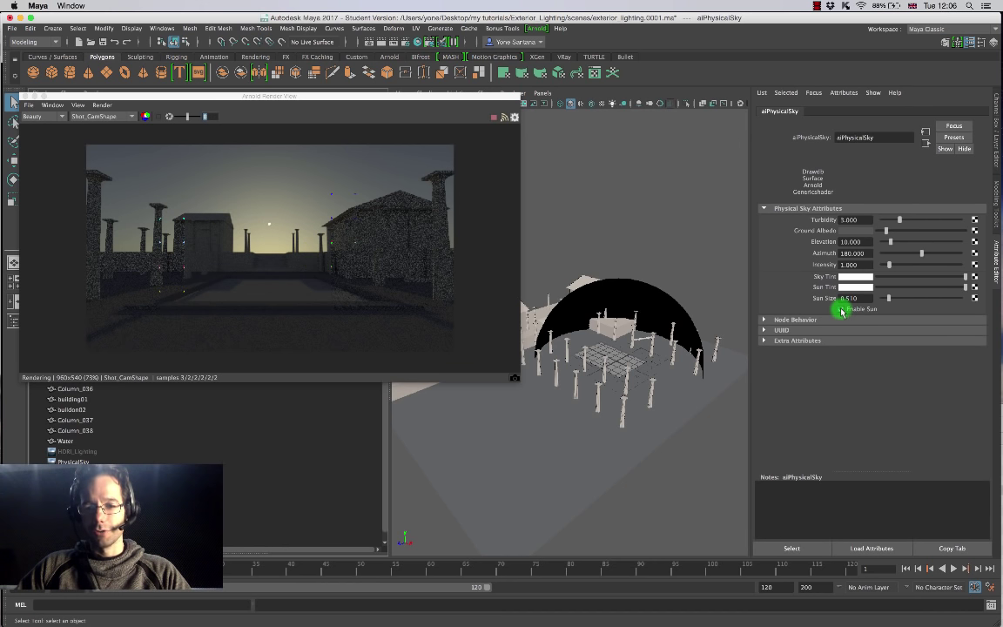
click(841, 309)
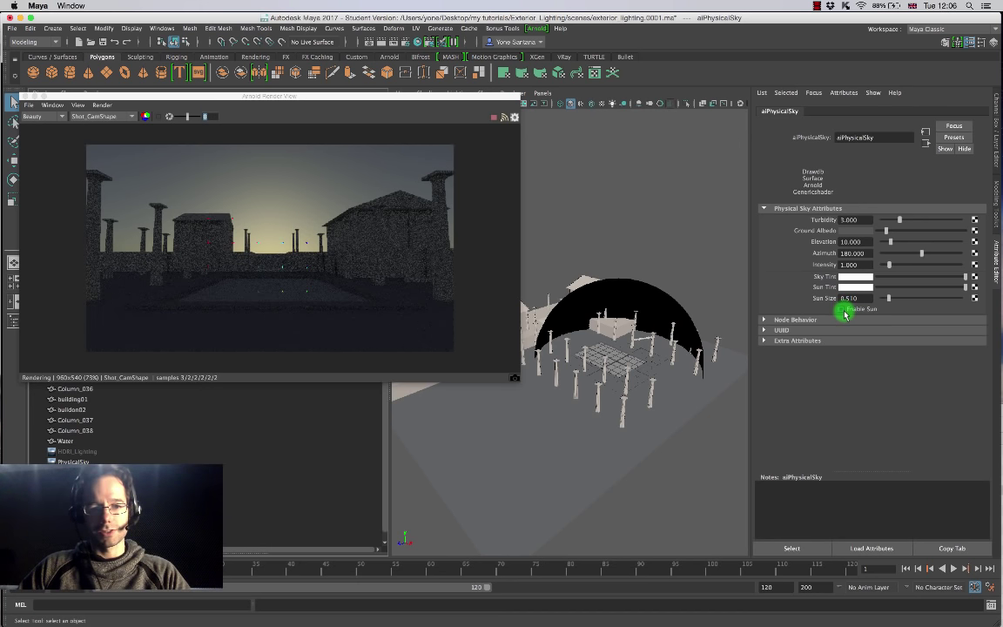
click(841, 310)
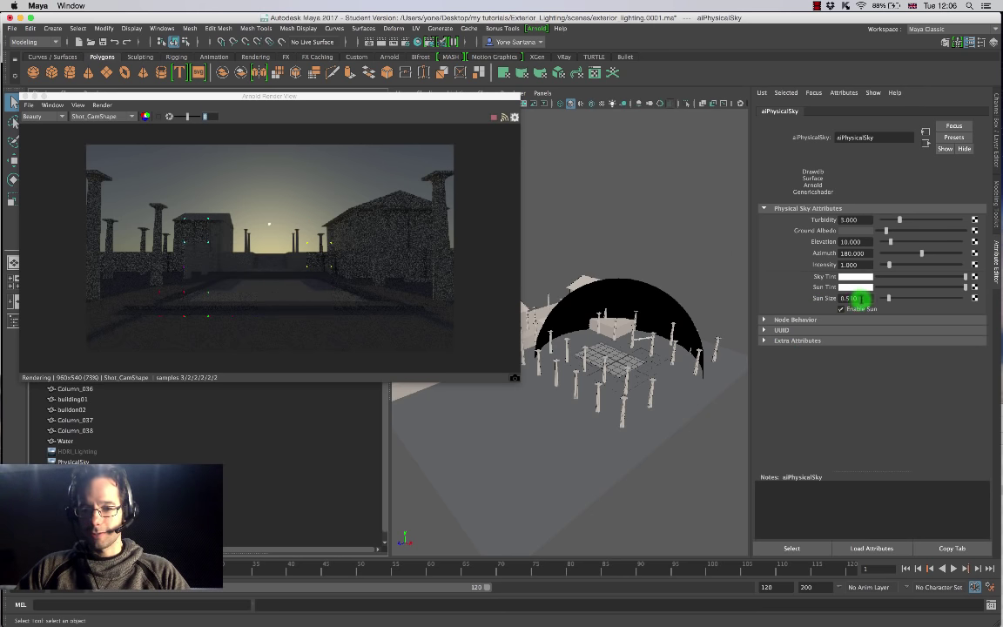
Enlarge the sun disc by trying sun sizes of 5 and 10, and settle on about 7.76.
drag(857, 299, 781, 302)
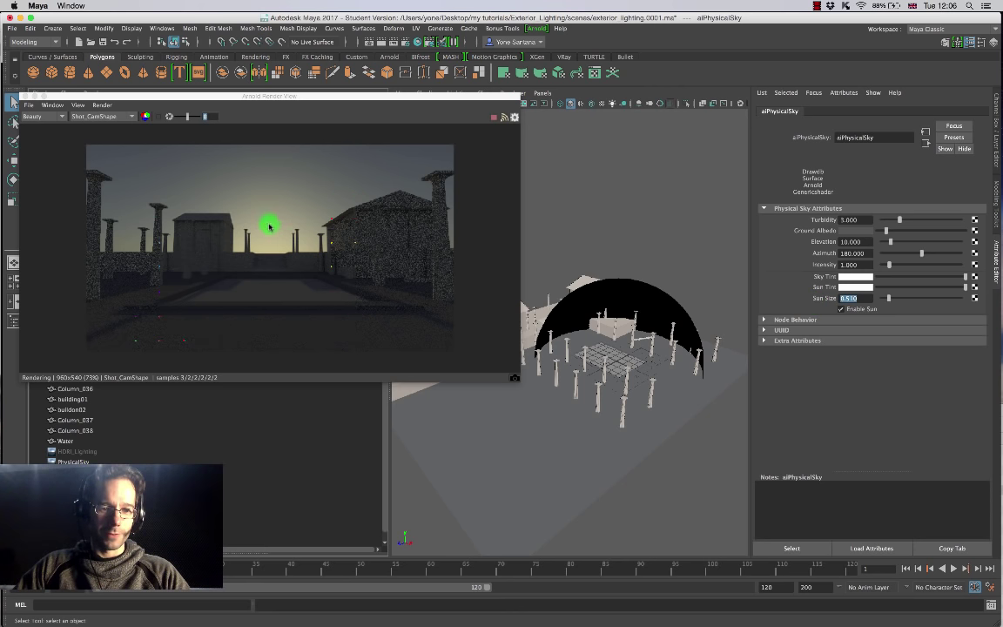
drag(888, 294, 967, 300)
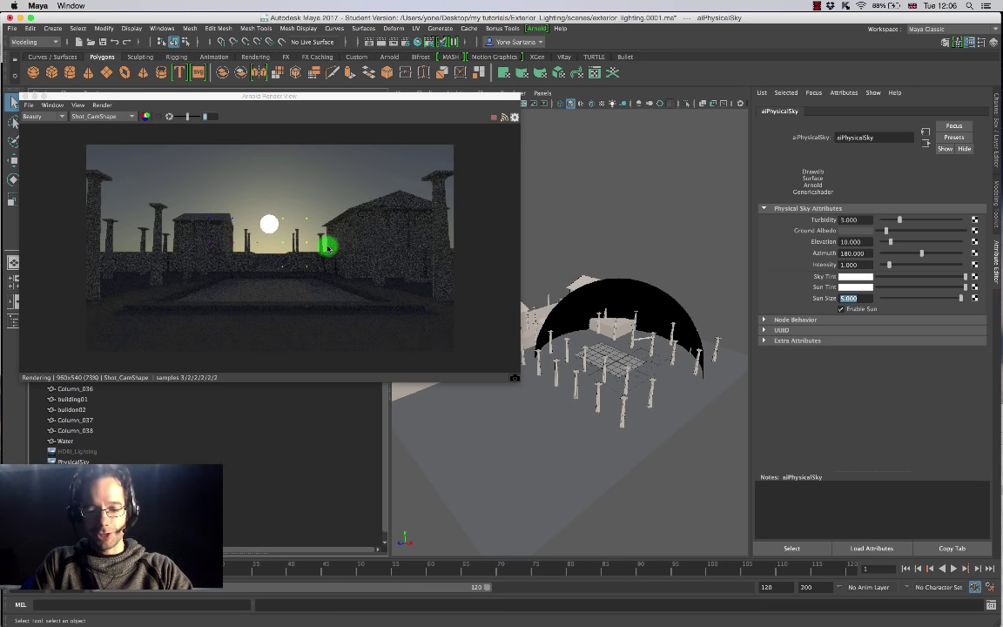
key(Return)
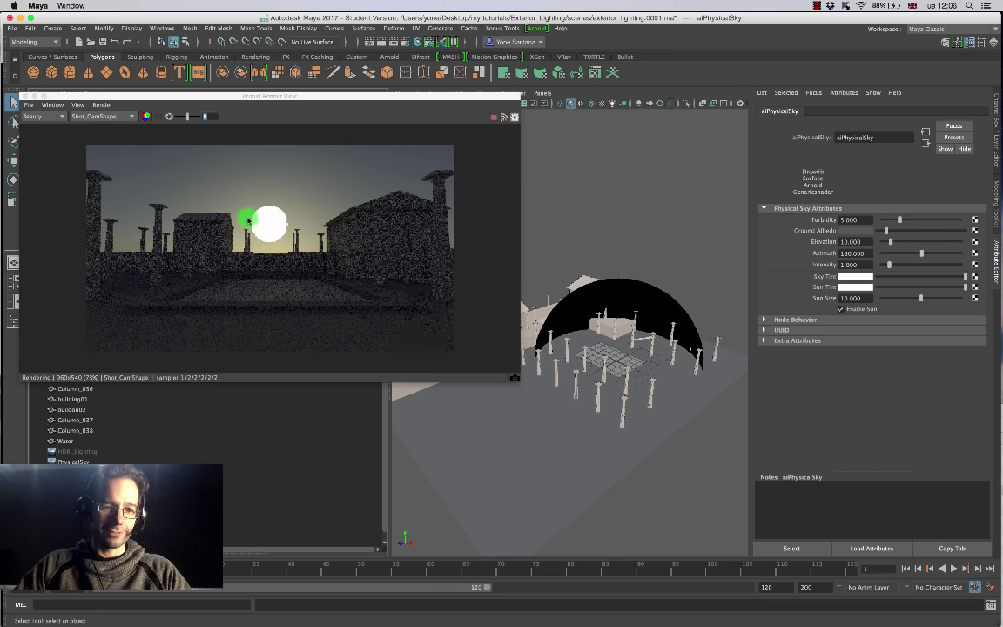
drag(921, 301, 911, 299)
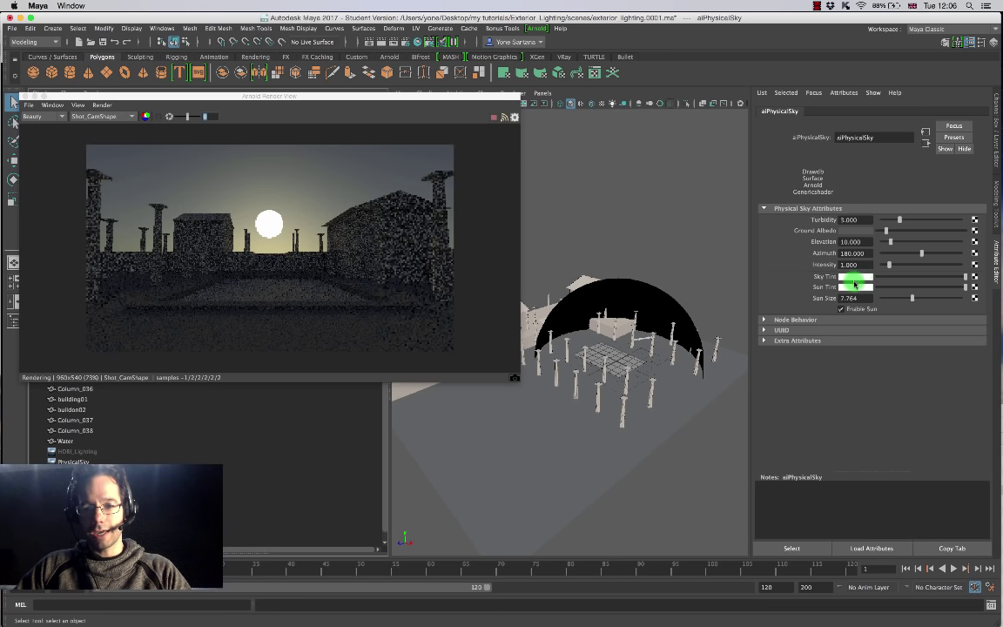
Change the physical sky's sun tint to a pale yellow and accept the colour.
click(858, 287)
click(429, 279)
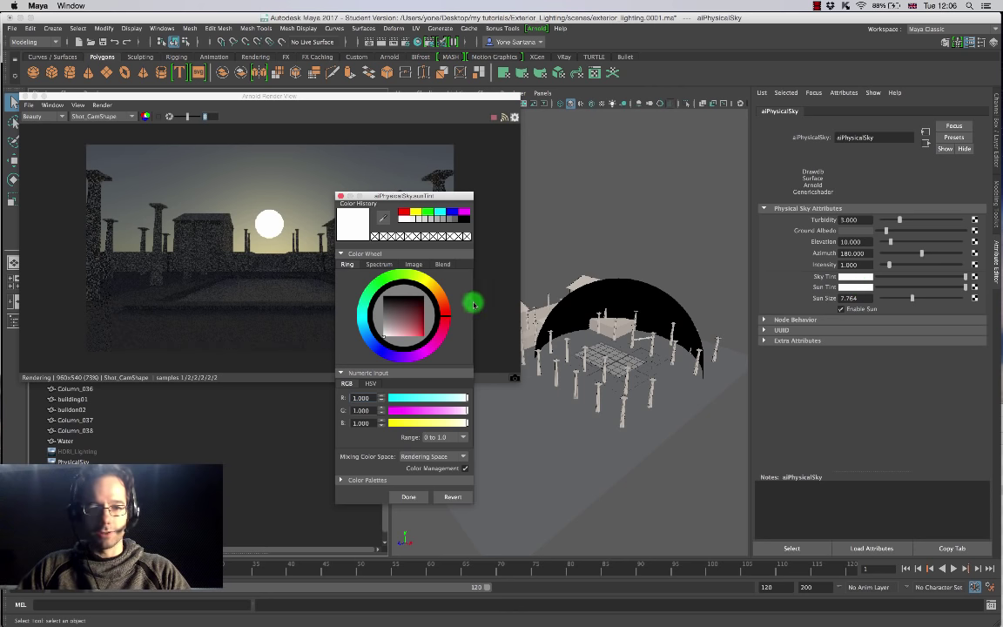
drag(402, 339, 413, 341)
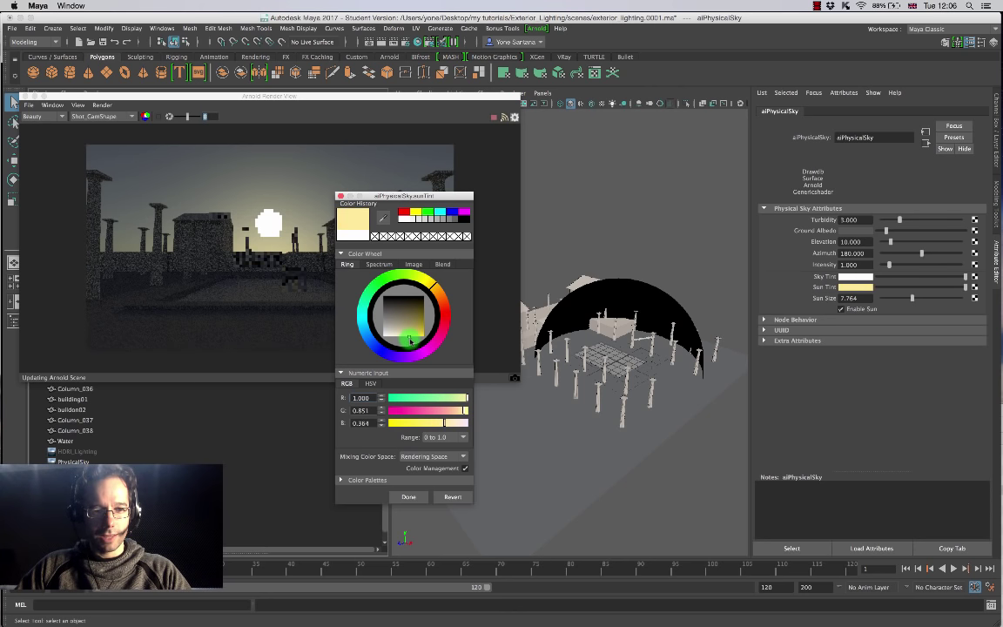
click(409, 497)
Update the full scene in the Arnold render view to refresh the tinted sun.
click(215, 124)
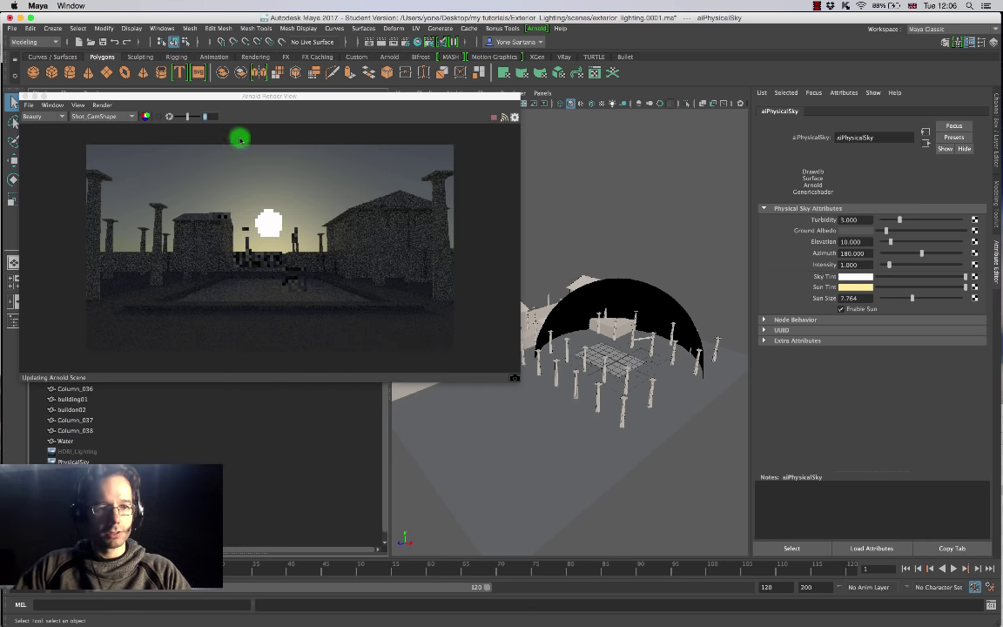
click(102, 104)
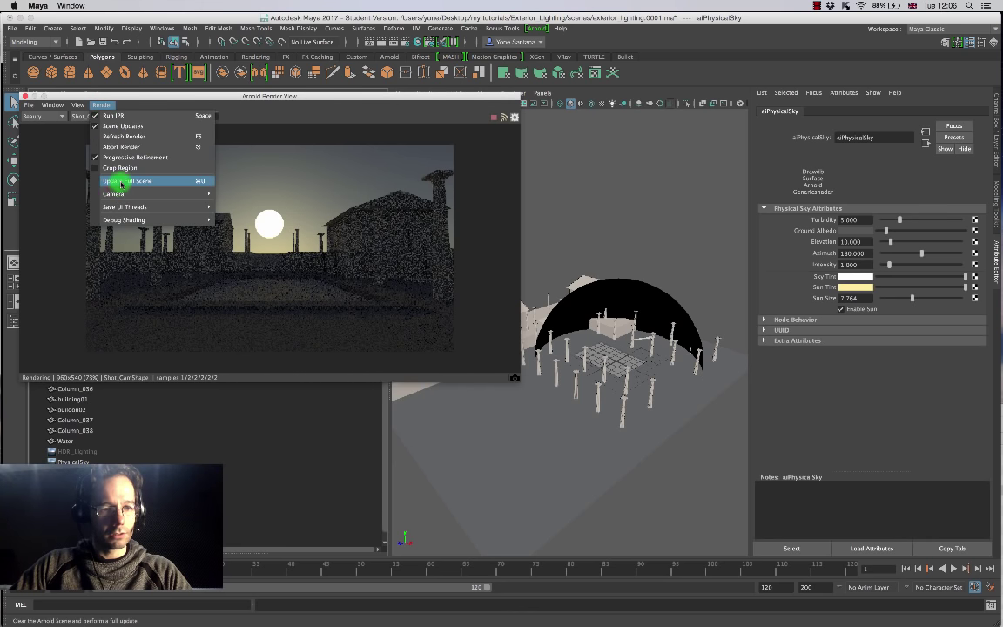
click(121, 181)
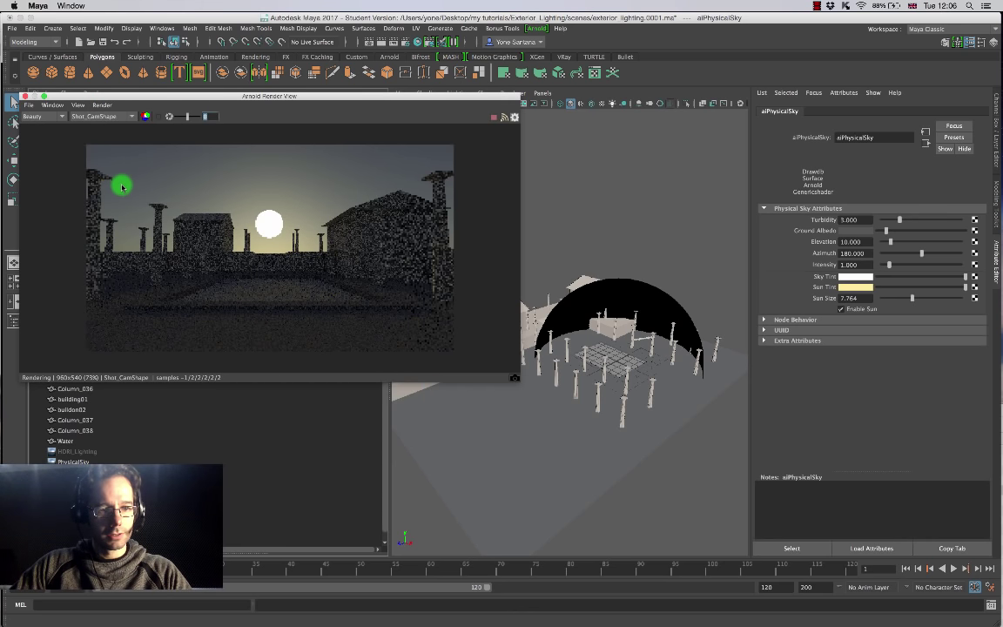
Try a teal sun tint on the physical sky to see its effect in the render.
click(849, 286)
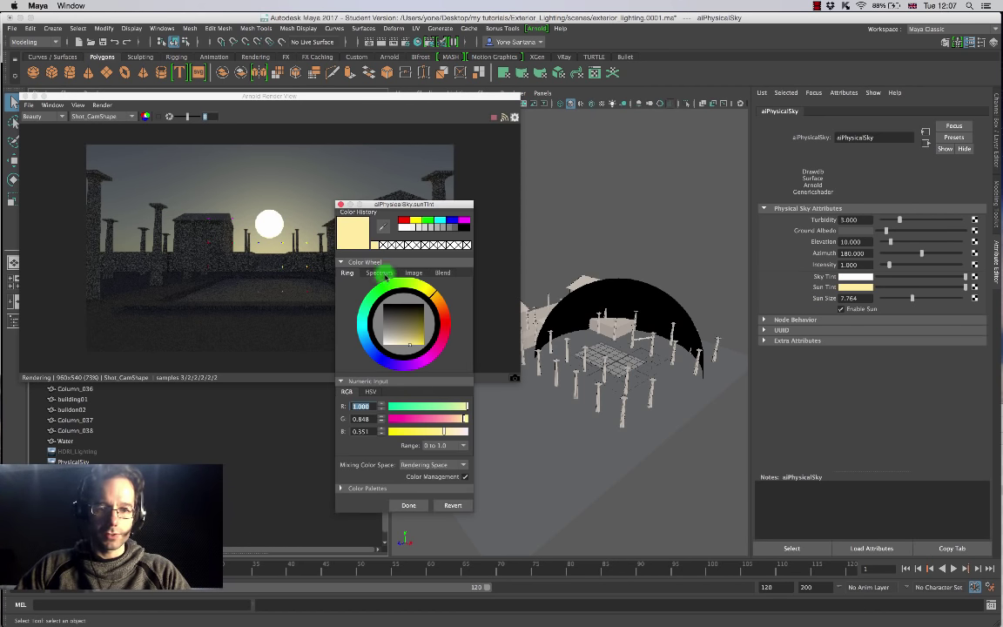
click(367, 341)
drag(394, 315, 426, 333)
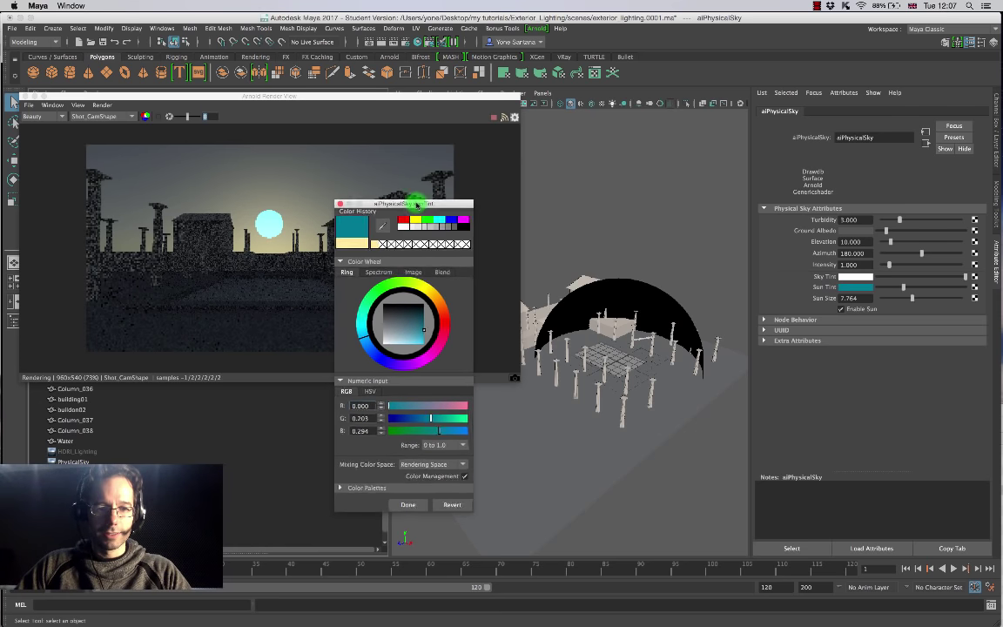
drag(415, 201, 573, 118)
click(585, 281)
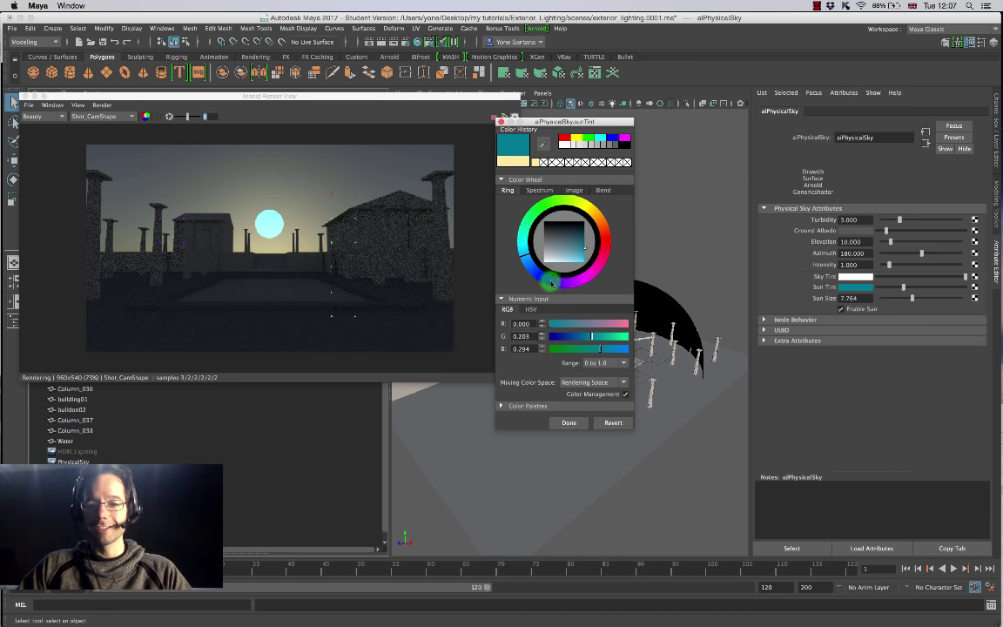
Try stronger yellow sun tints, lighten the colour to a pale cream and accept it.
click(590, 213)
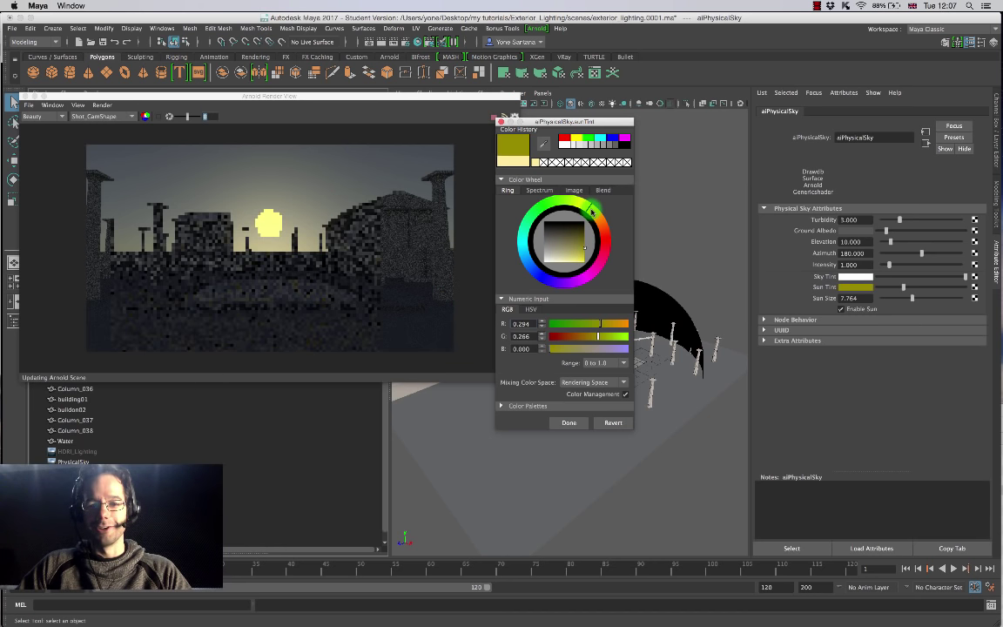
click(587, 260)
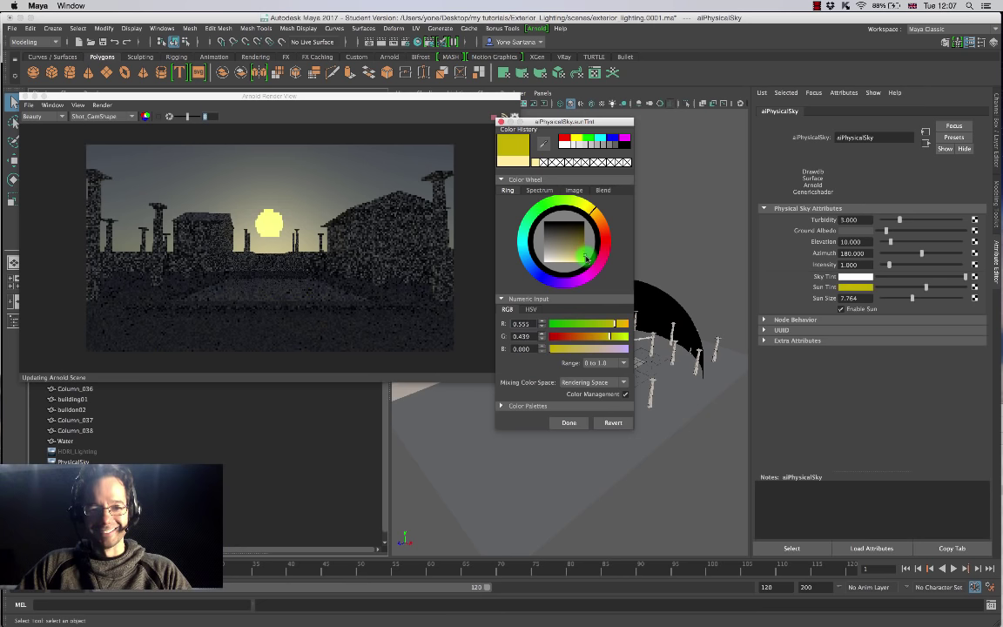
click(586, 270)
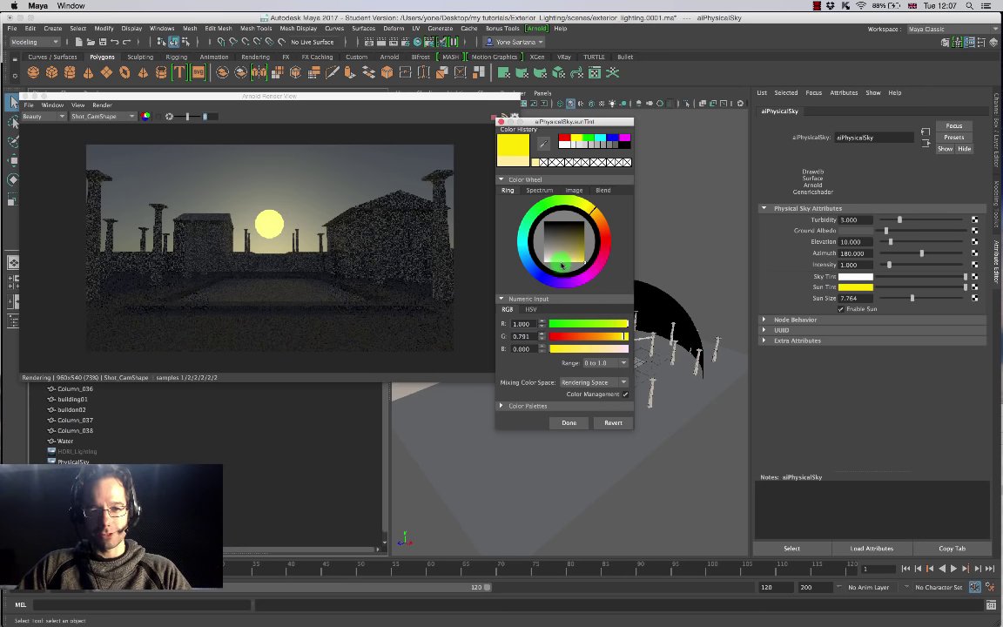
click(561, 266)
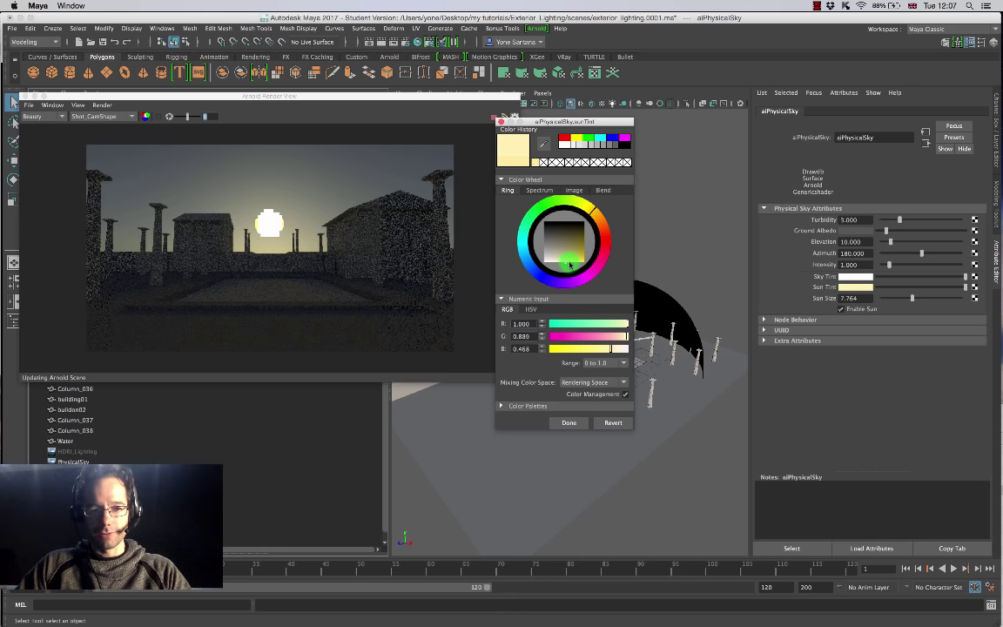
drag(567, 264, 570, 259)
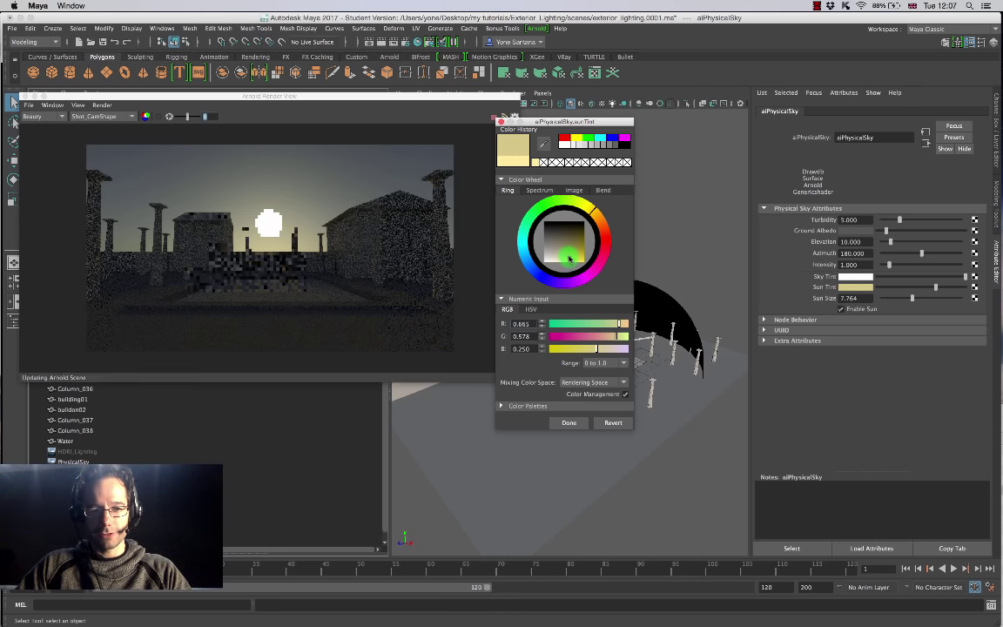
mouse_move(570, 258)
mouse_down()
mouse_move(579, 257)
mouse_move(560, 261)
mouse_up()
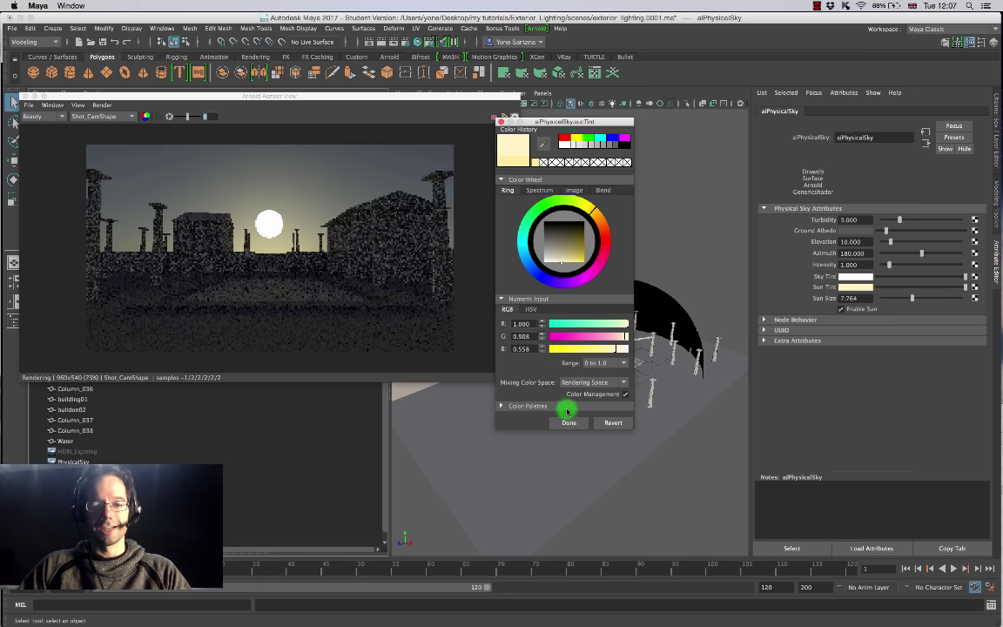
click(569, 423)
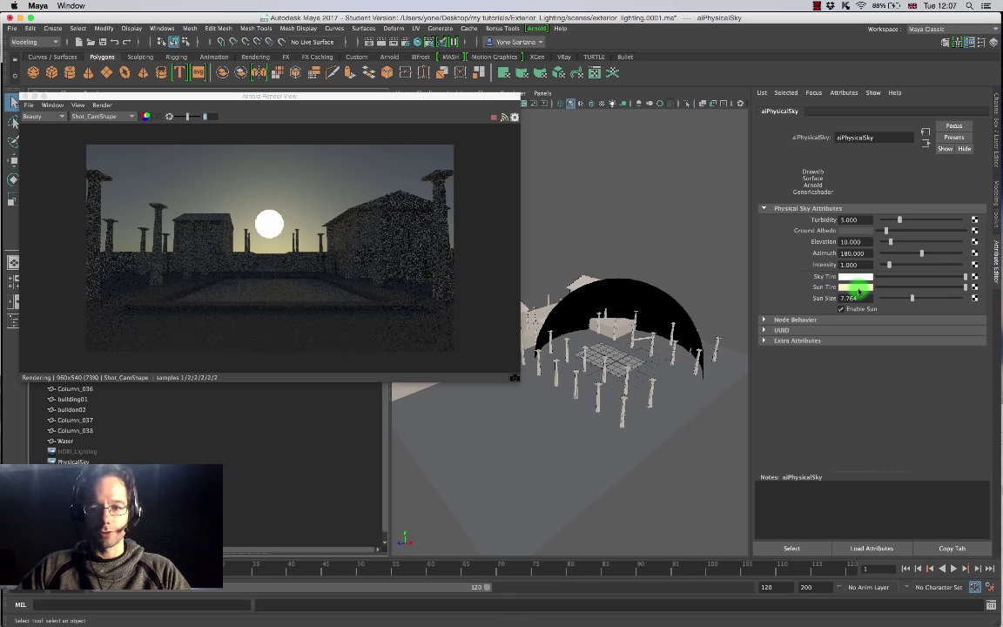
Change the physical sky's sun tint to white and accept the colour.
click(859, 287)
mouse_move(549, 254)
mouse_down()
mouse_move(478, 249)
mouse_move(535, 278)
mouse_up()
click(570, 431)
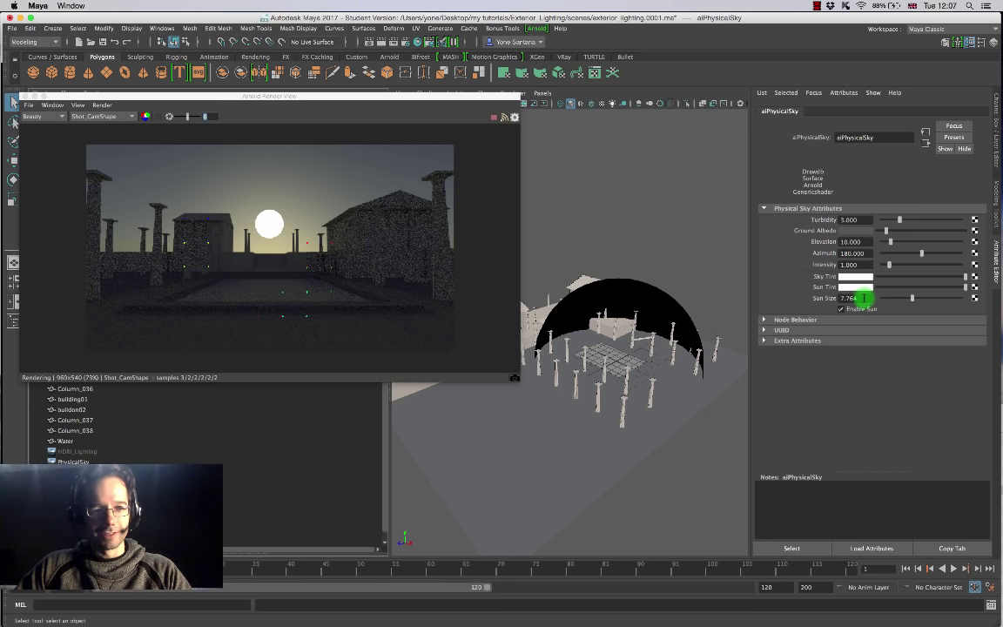
Set the sun size to 6 and raise the physical sky's elevation to about 17.6.
drag(858, 295, 802, 294)
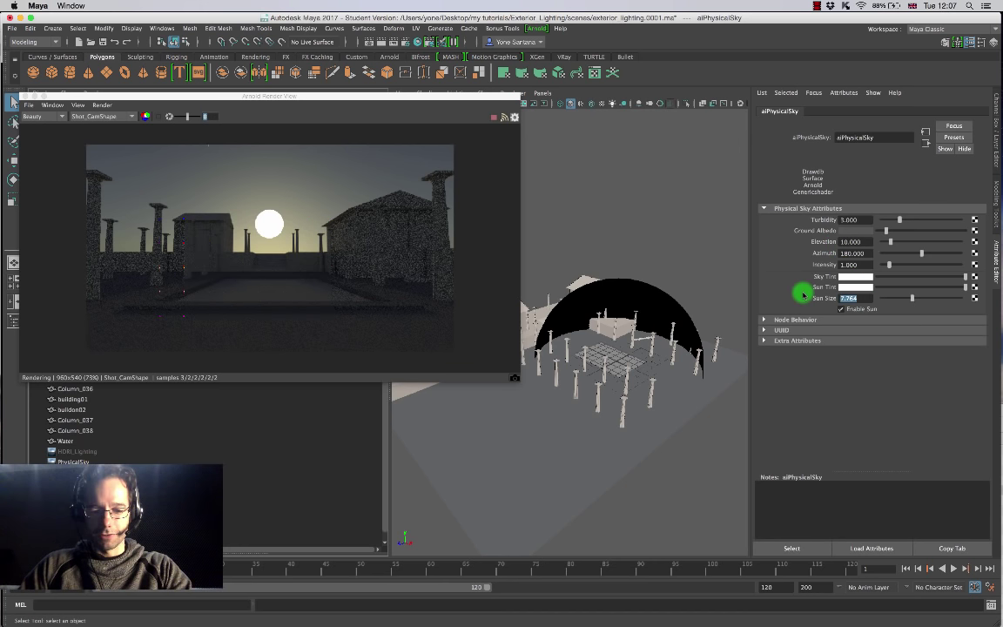
text(6)
key(Return)
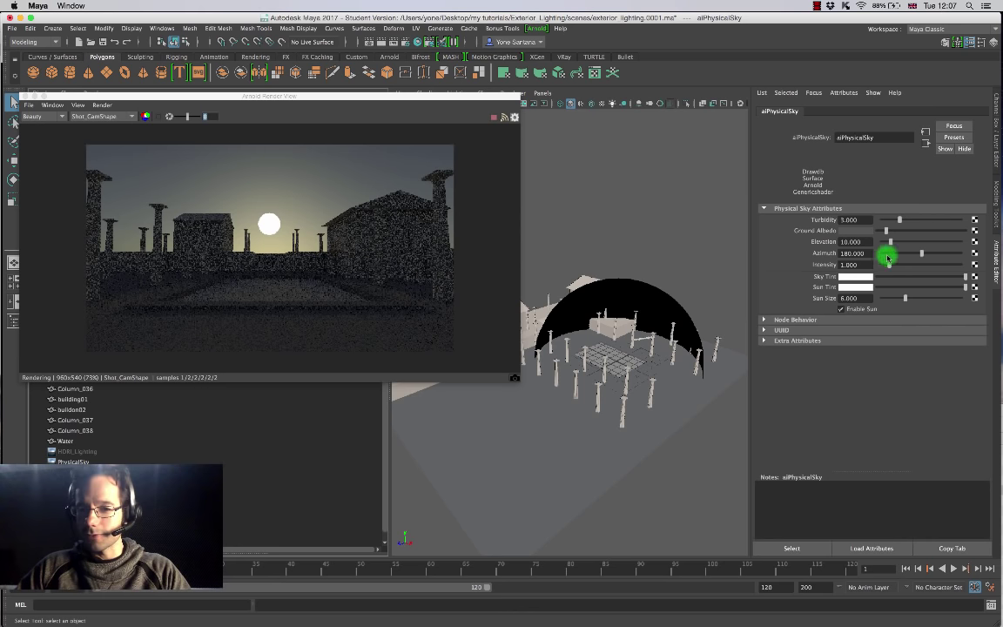
drag(892, 243, 894, 244)
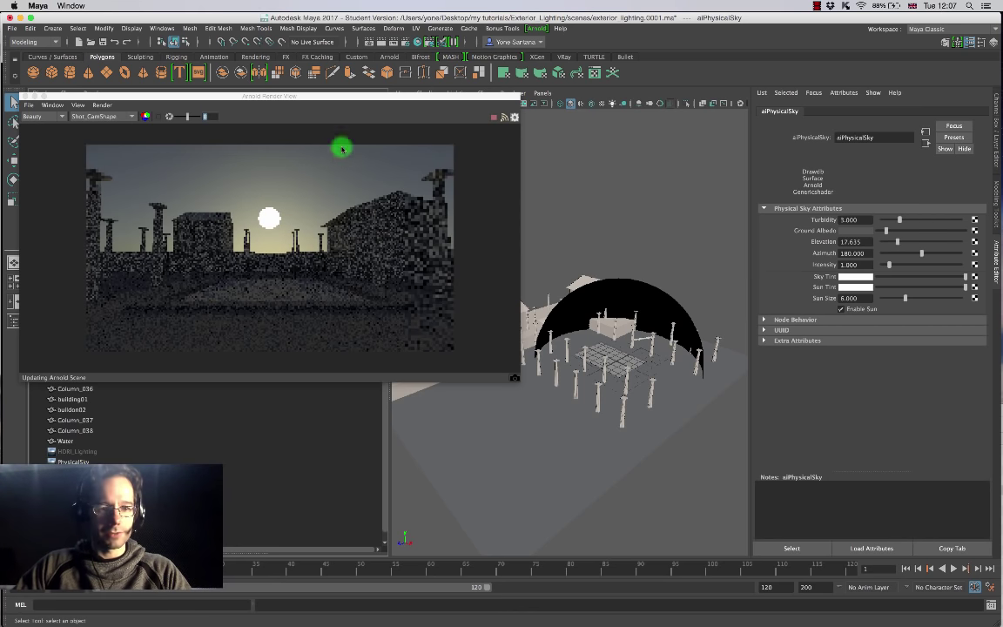
mouse_move(347, 103)
mouse_down()
mouse_move(352, 90)
mouse_move(351, 98)
mouse_up()
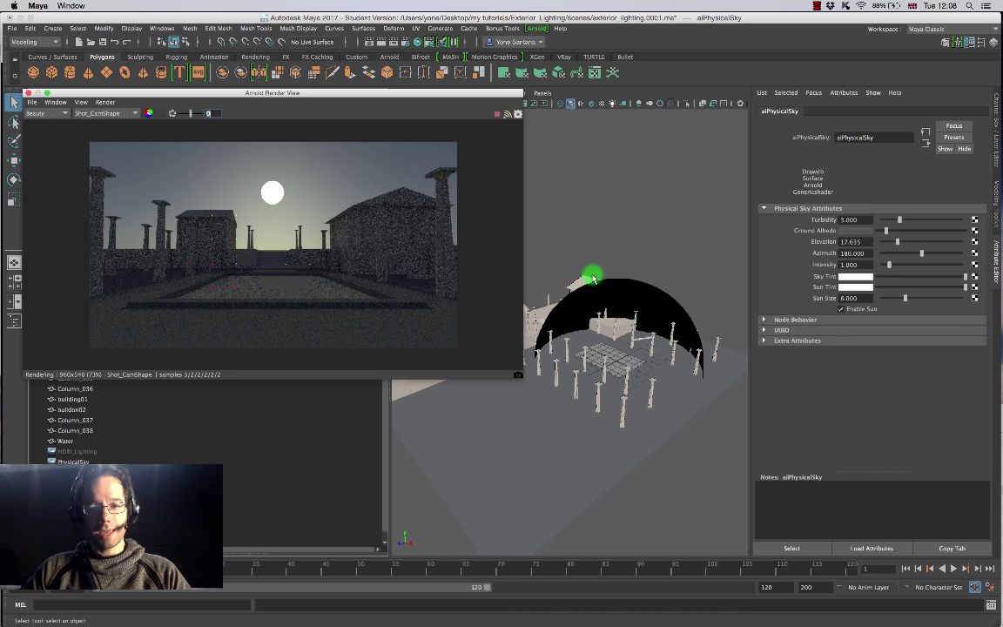
Select the PhysicalSky skydome light and disable its Affect Volumetrics and Cast Volumetric Shadows options.
click(649, 290)
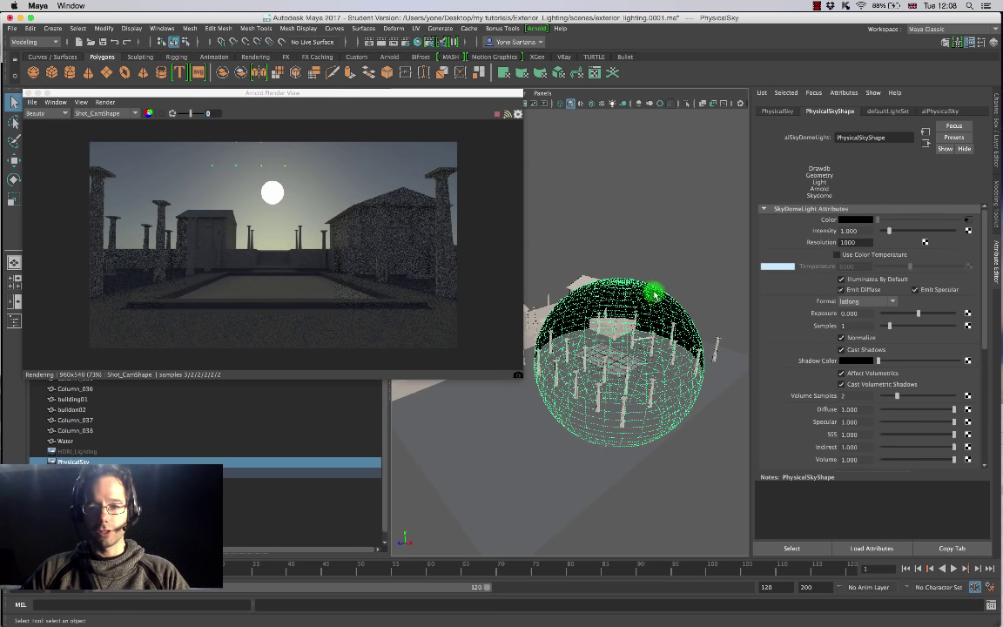
mouse_move(985, 251)
mouse_down()
mouse_move(988, 315)
mouse_move(986, 261)
mouse_up()
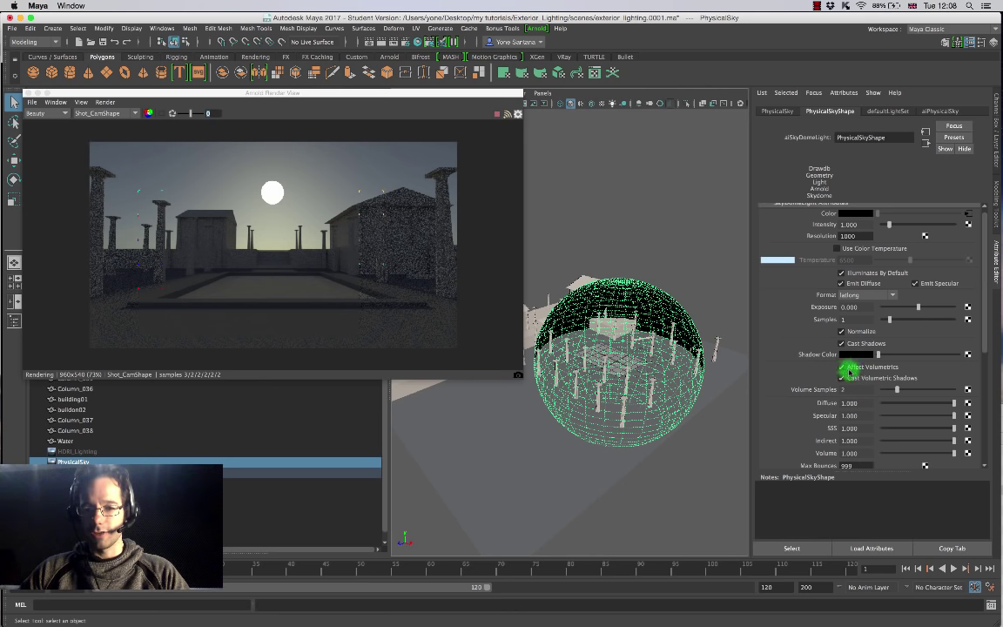
click(842, 368)
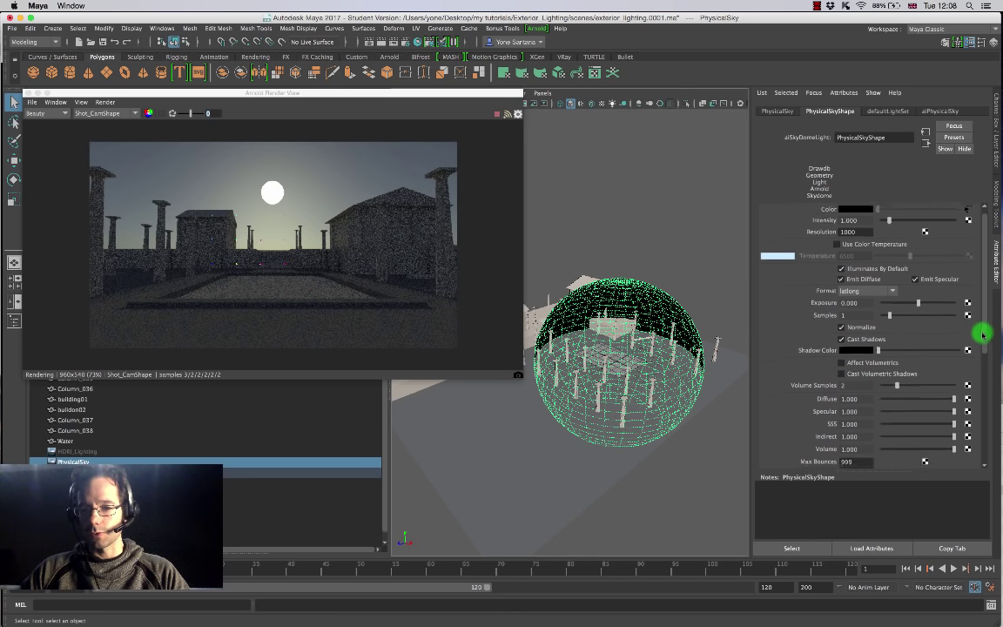
Try an exposure of 2 on the PhysicalSky skydome light, and settle on 1.
scroll(841, 374, up, 1)
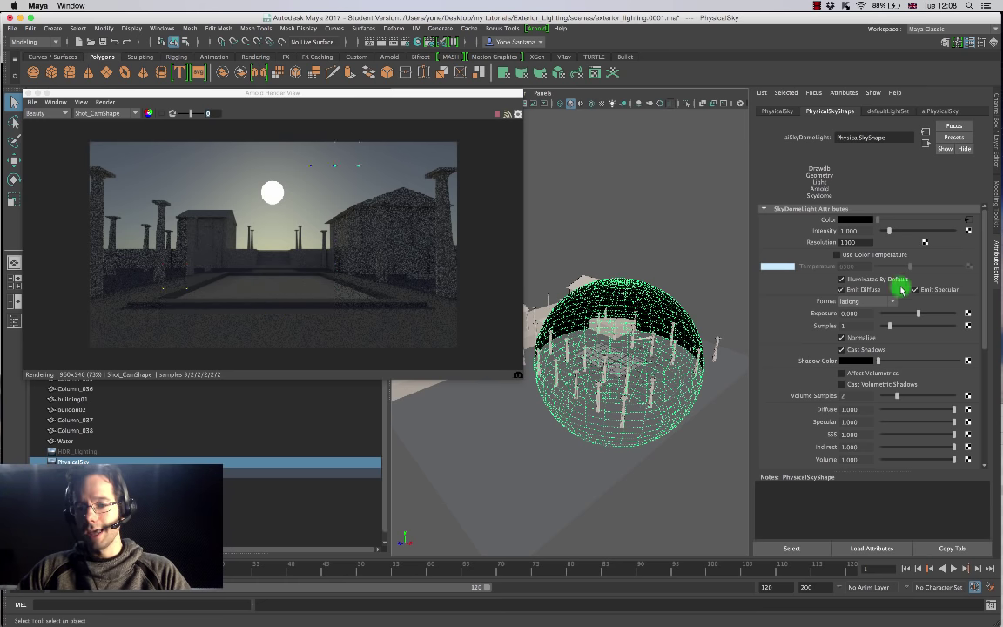
scroll(984, 287, down, 1)
scroll(984, 289, up, 1)
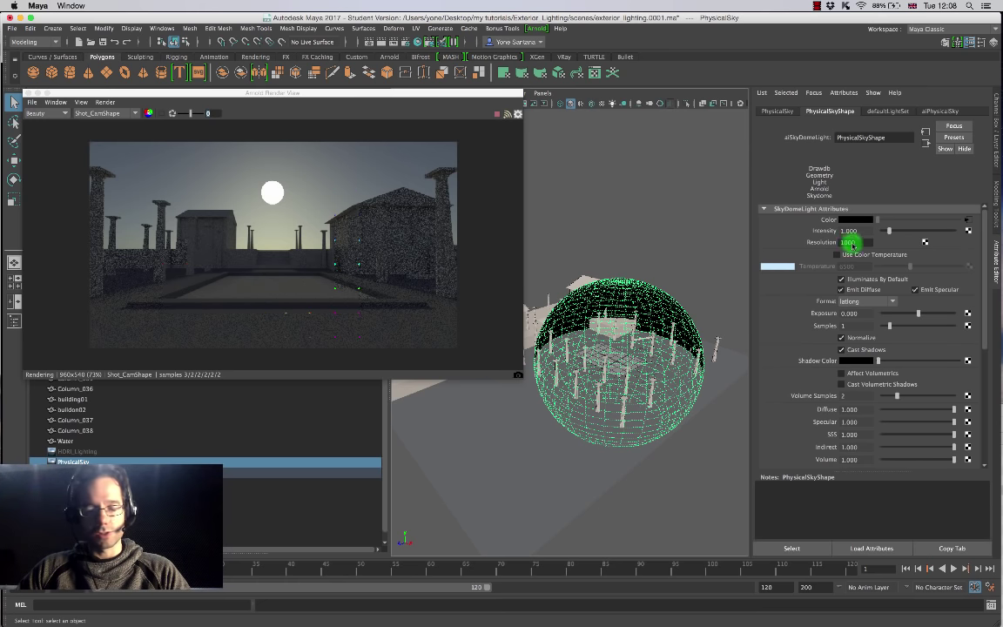
scroll(984, 274, down, 5)
scroll(979, 313, up, 5)
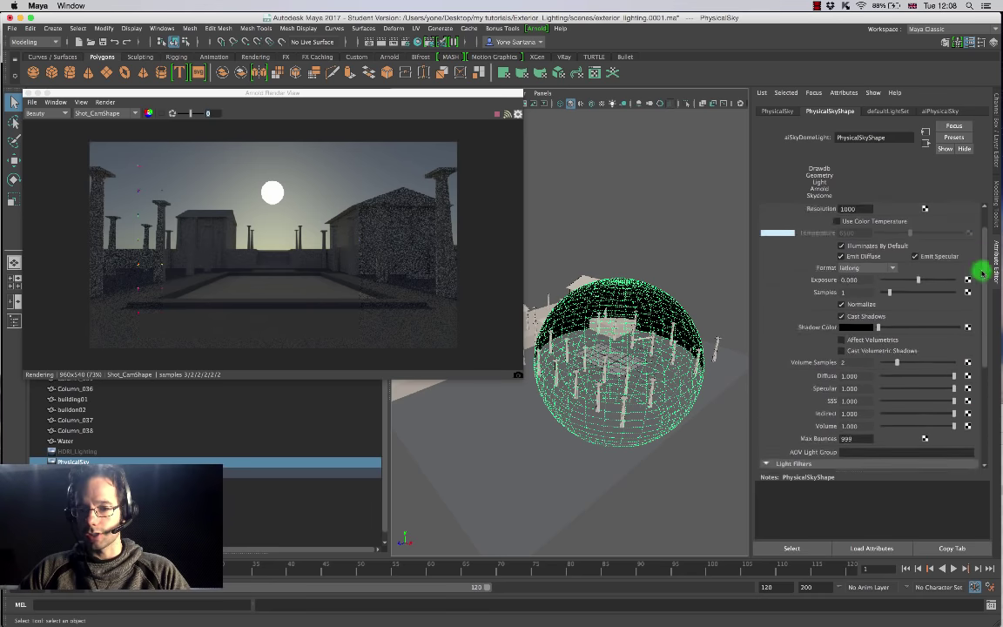
click(848, 312)
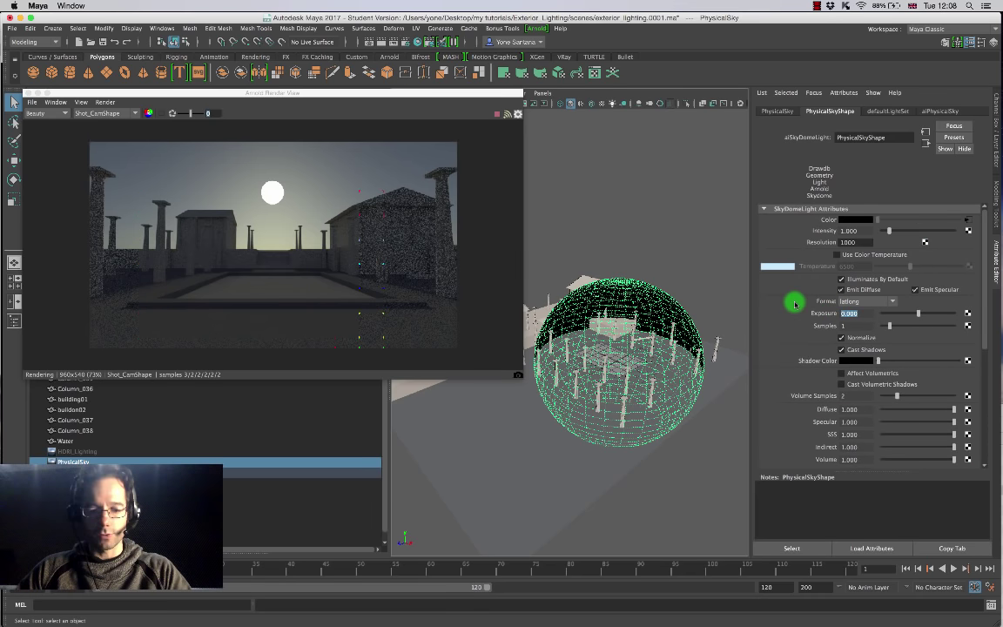
text(2)
key(Return)
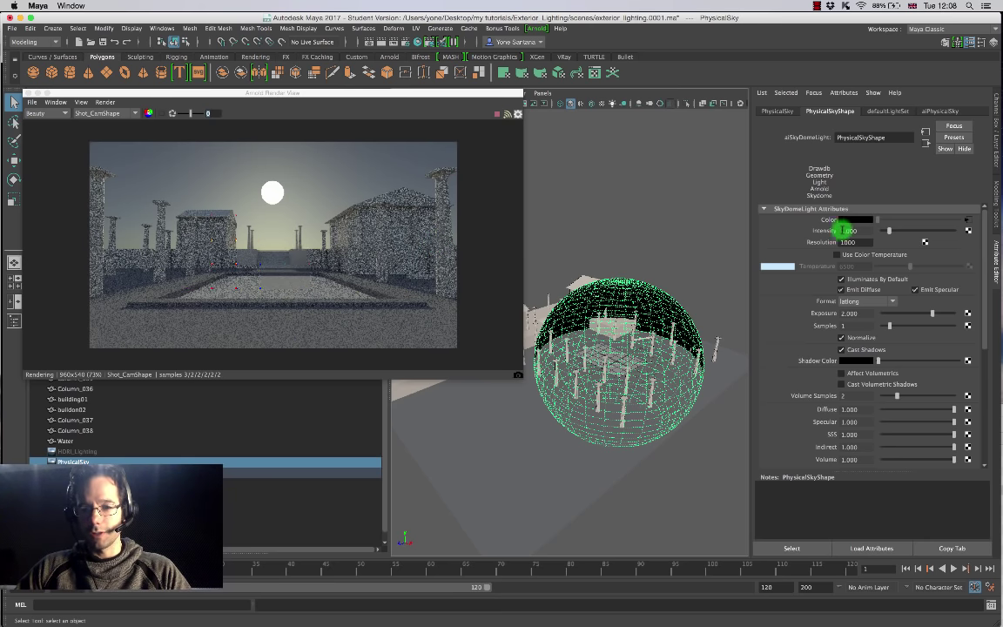
click(858, 313)
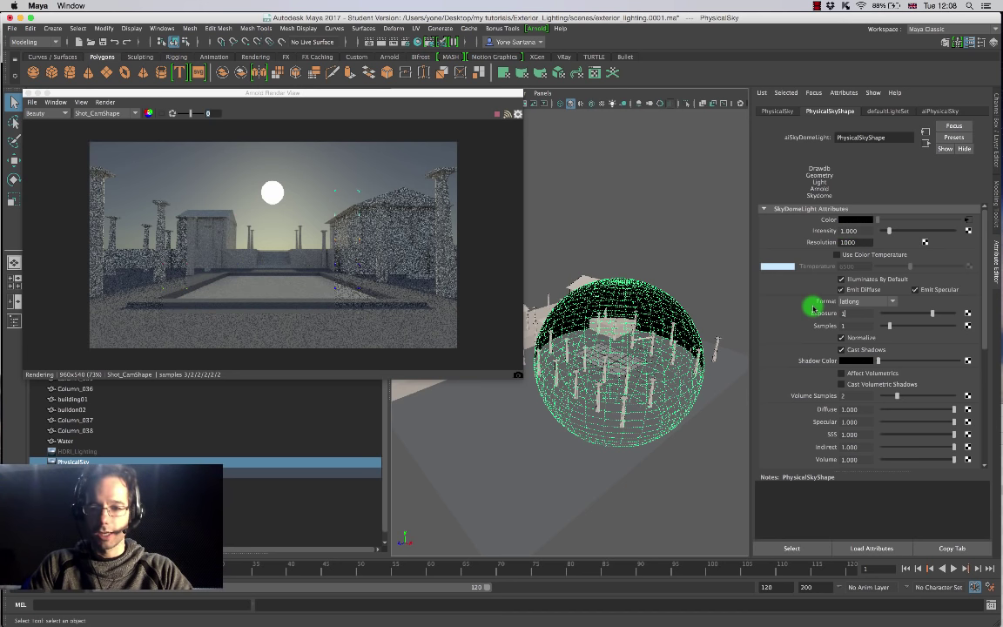
key(Return)
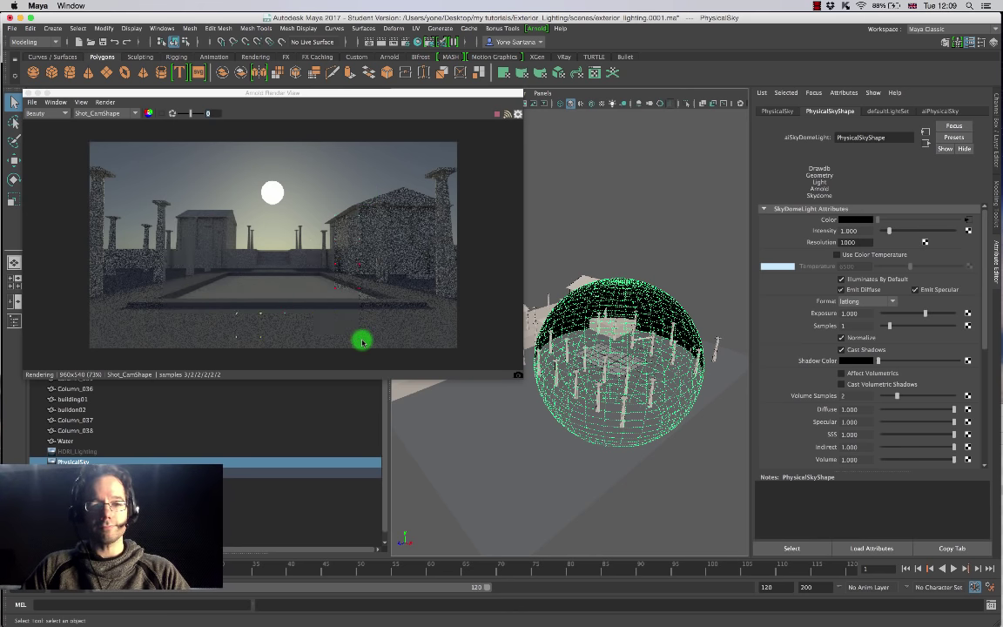
Stop the Arnold render, hide the PhysicalSky skydome light, and render the scene again without it.
click(495, 115)
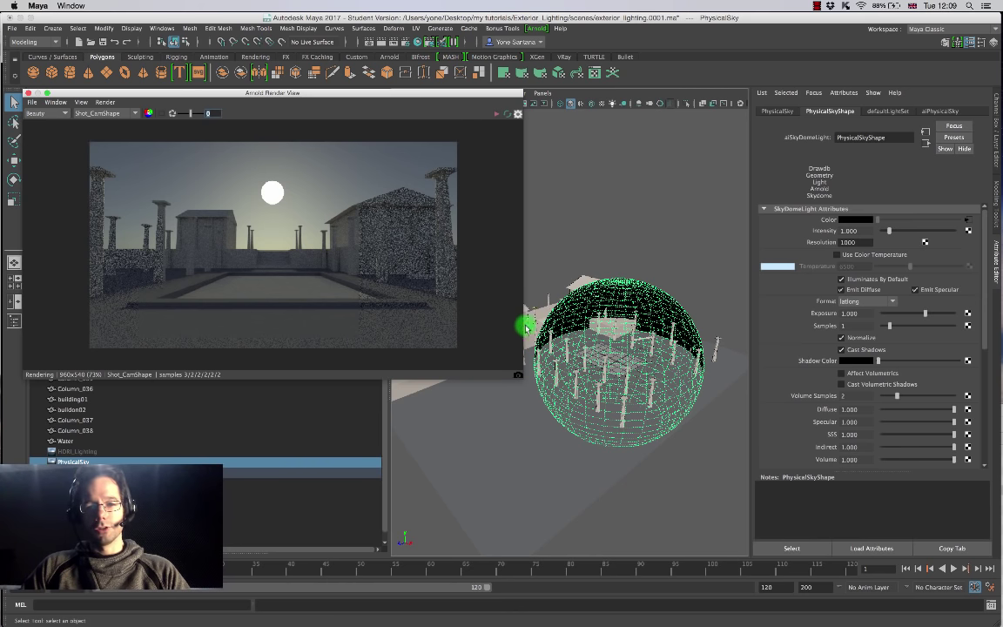
click(680, 253)
click(682, 305)
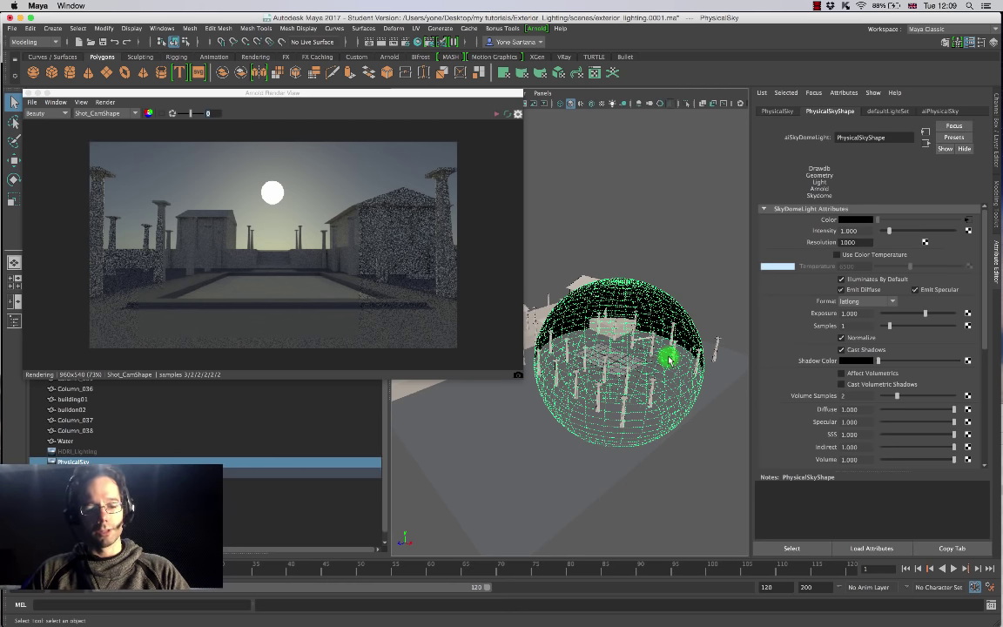
key(ctrl+h)
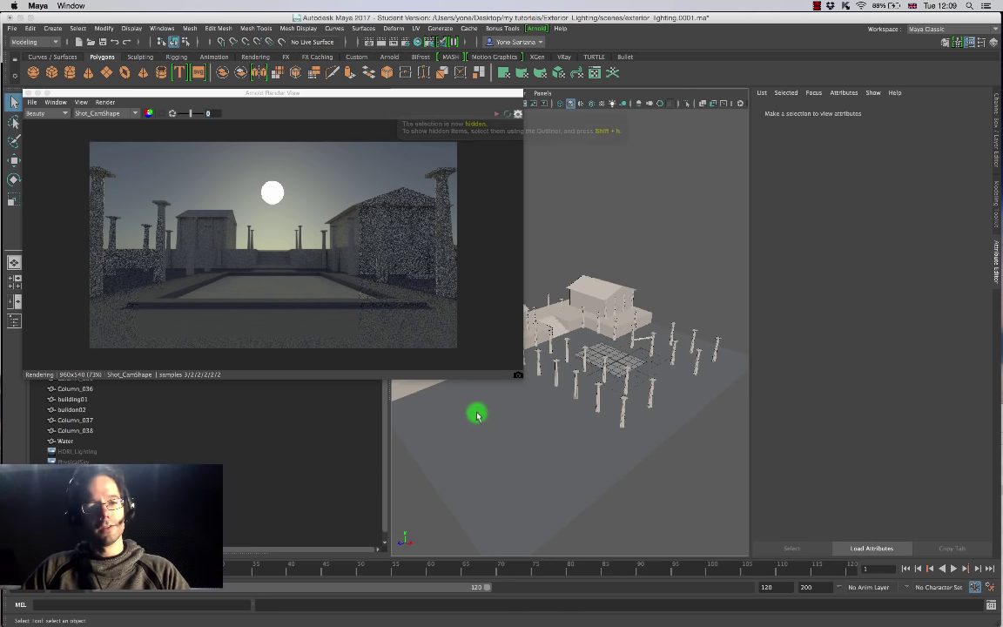
click(495, 114)
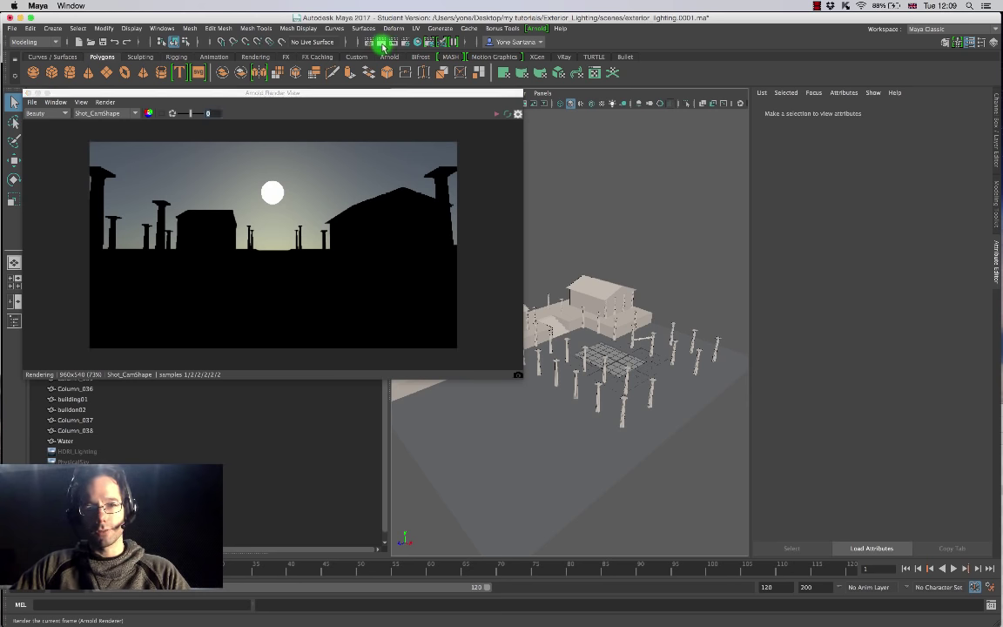
Break the aiPhysicalSky connection to the environment background in the render settings and restart the Arnold render.
click(380, 42)
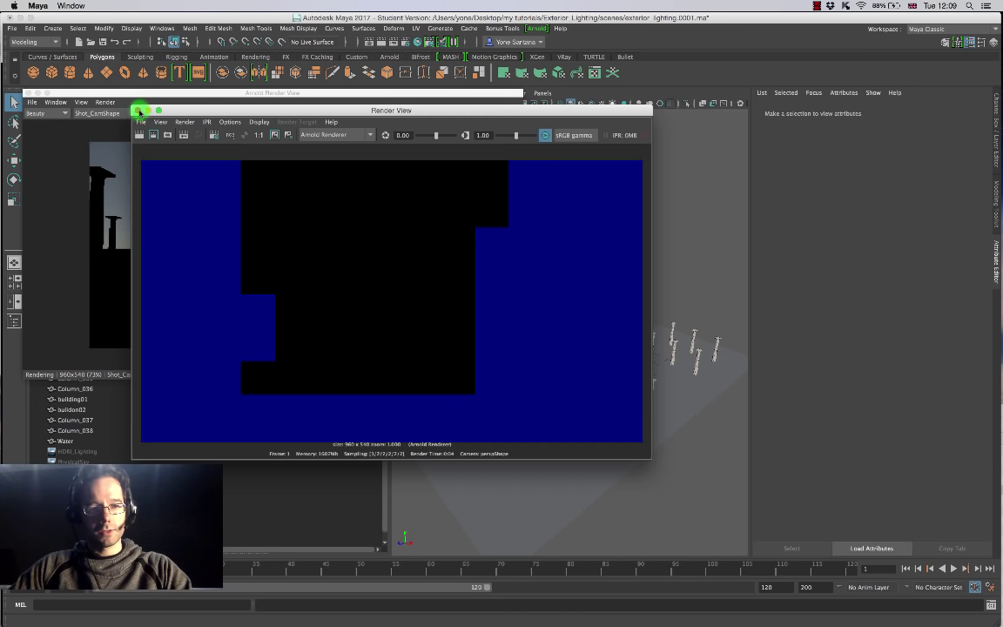
click(137, 111)
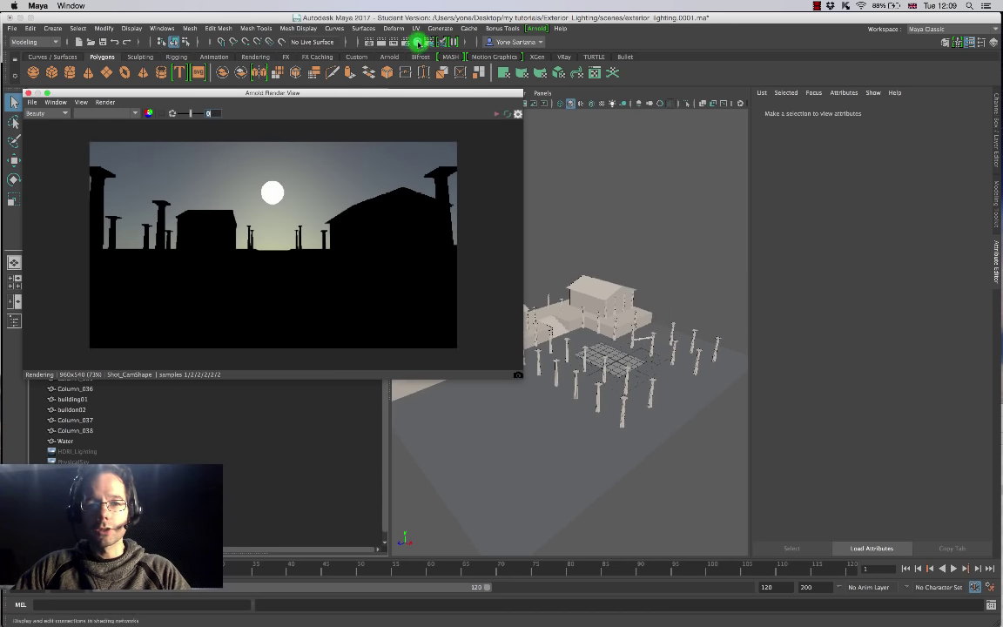
click(406, 42)
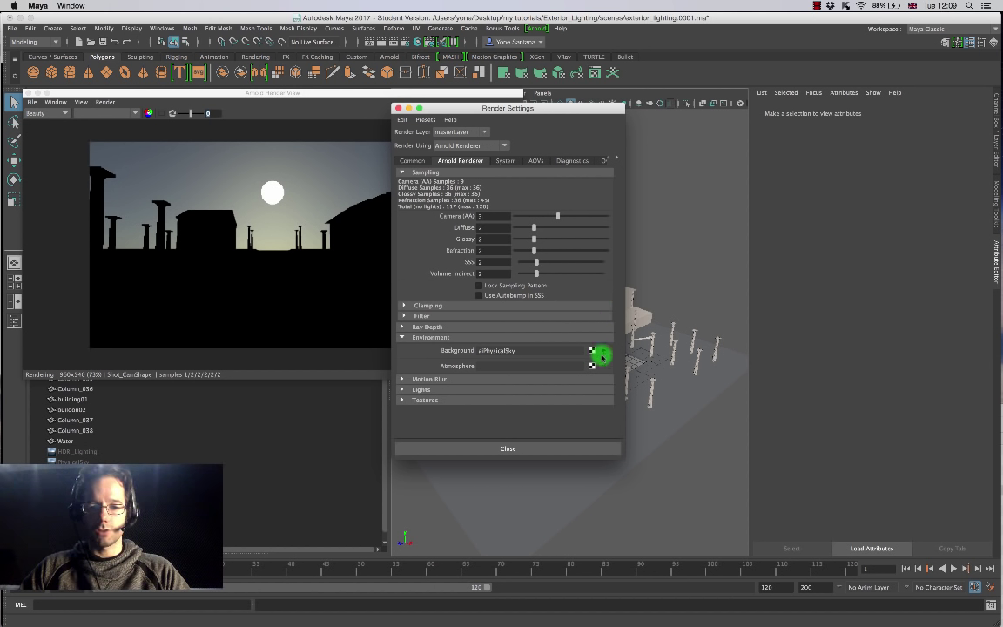
right_click(454, 352)
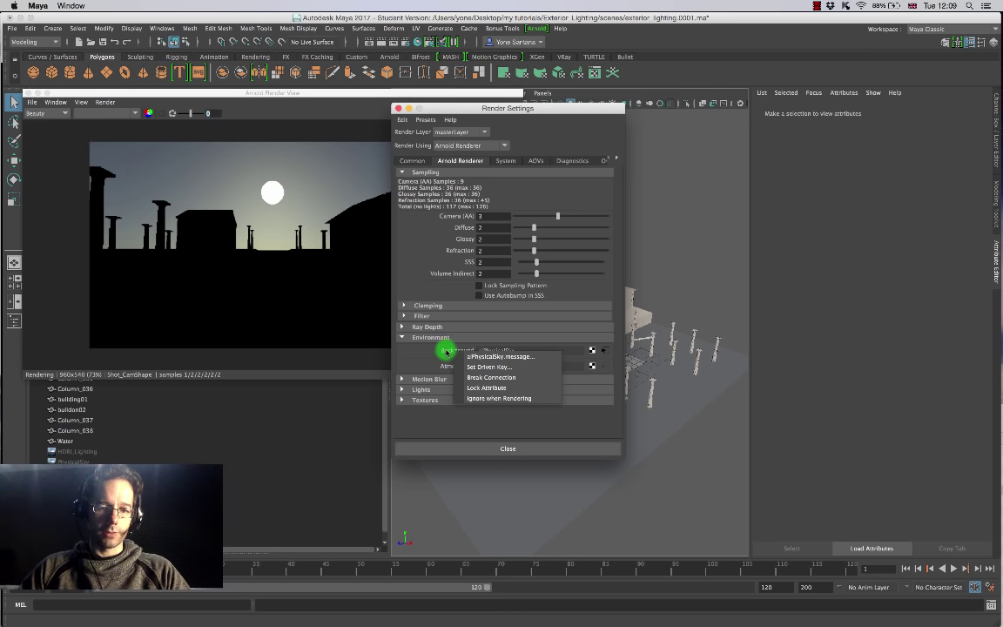
click(510, 379)
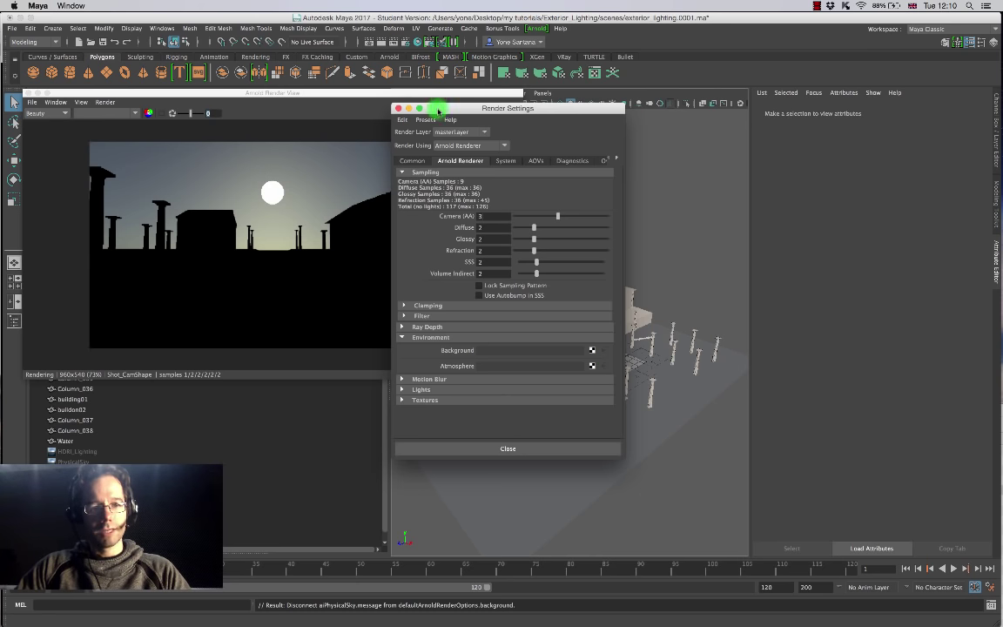
drag(435, 108, 561, 110)
click(497, 115)
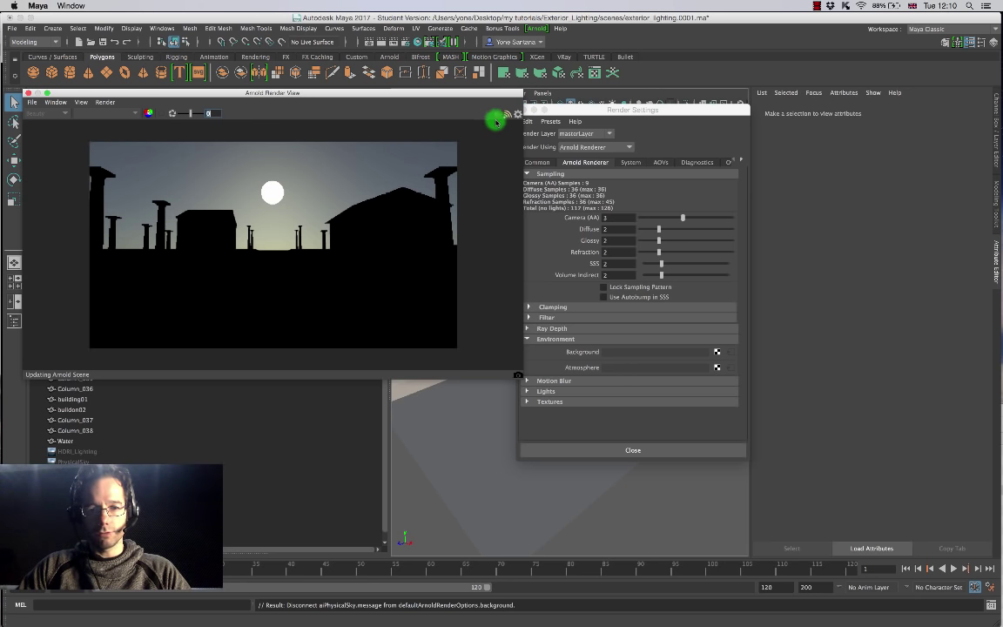
Run a full scene update of the Arnold render and close the render settings.
click(105, 102)
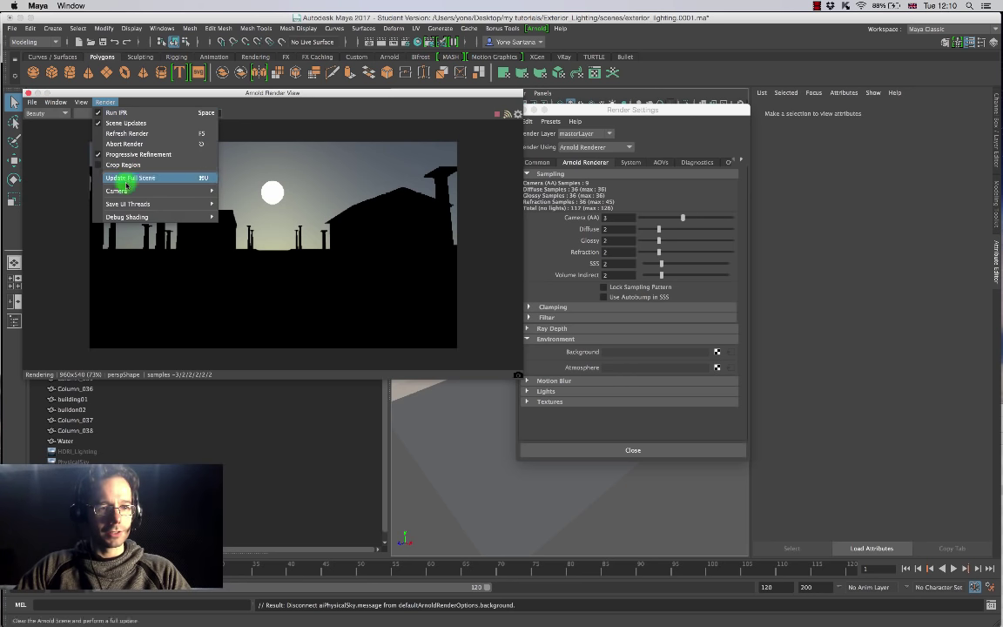
click(133, 178)
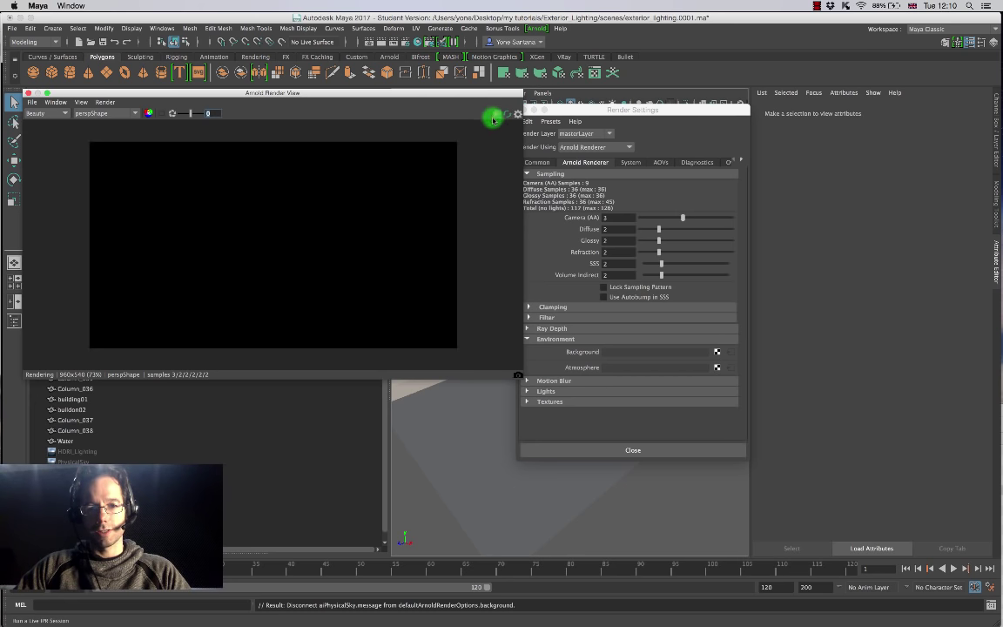
drag(638, 110, 595, 95)
click(477, 93)
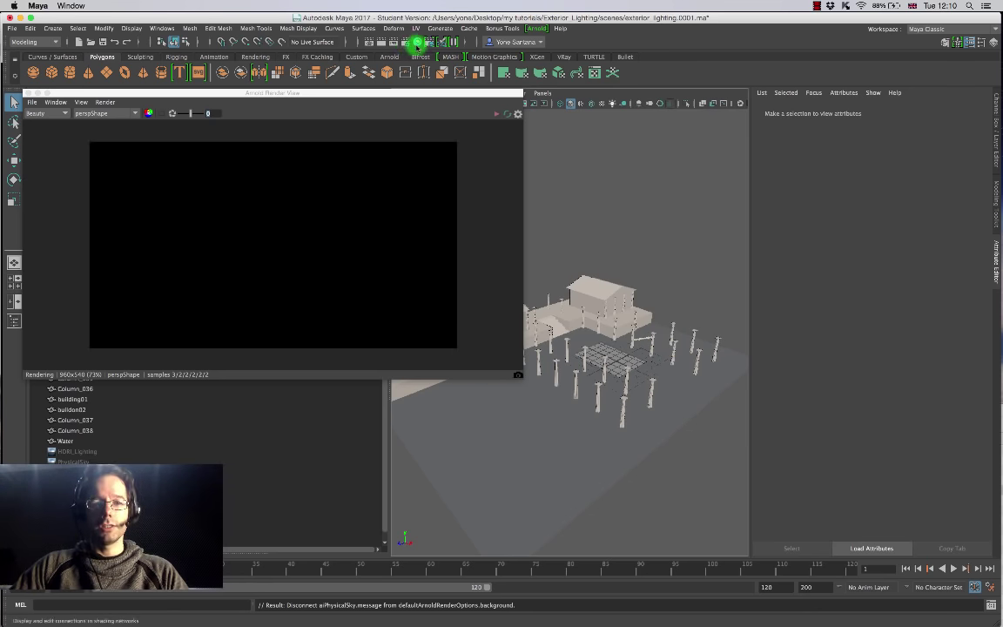
Inspect the aiPhysicalSky node in the Hypershade and close the editor.
click(417, 44)
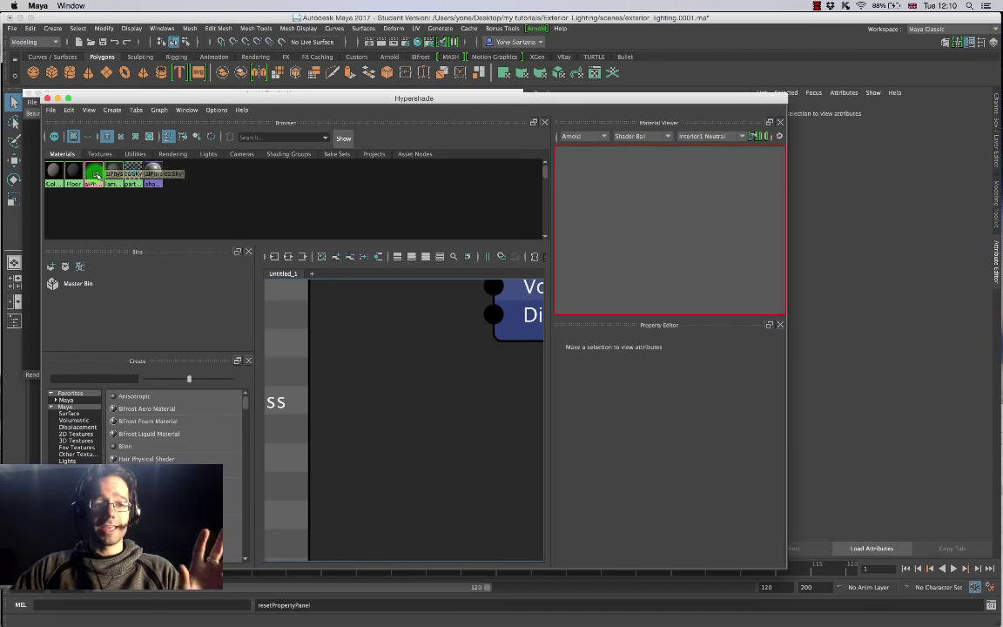
click(94, 177)
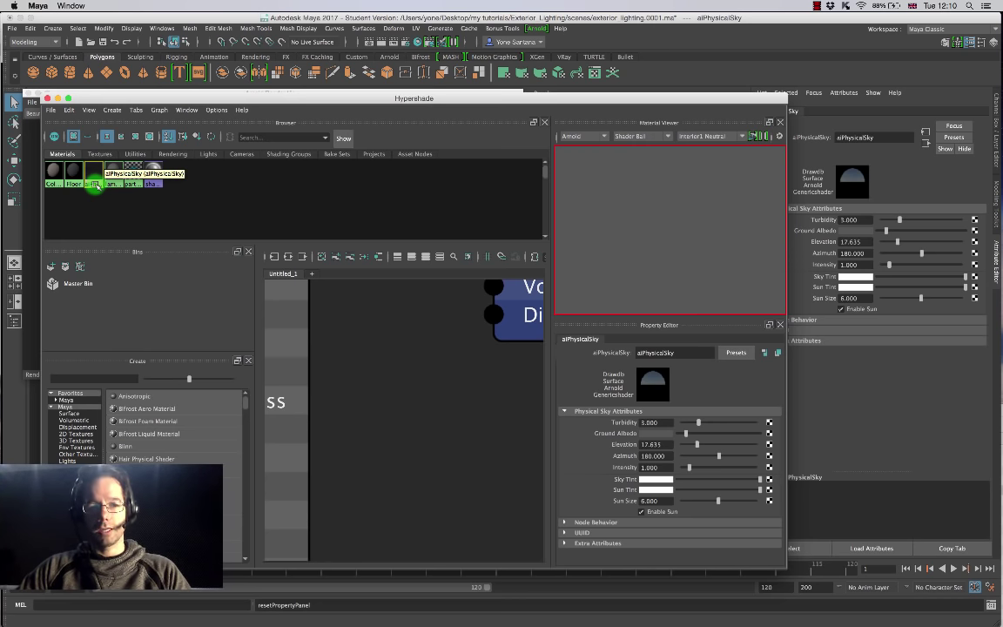
click(47, 98)
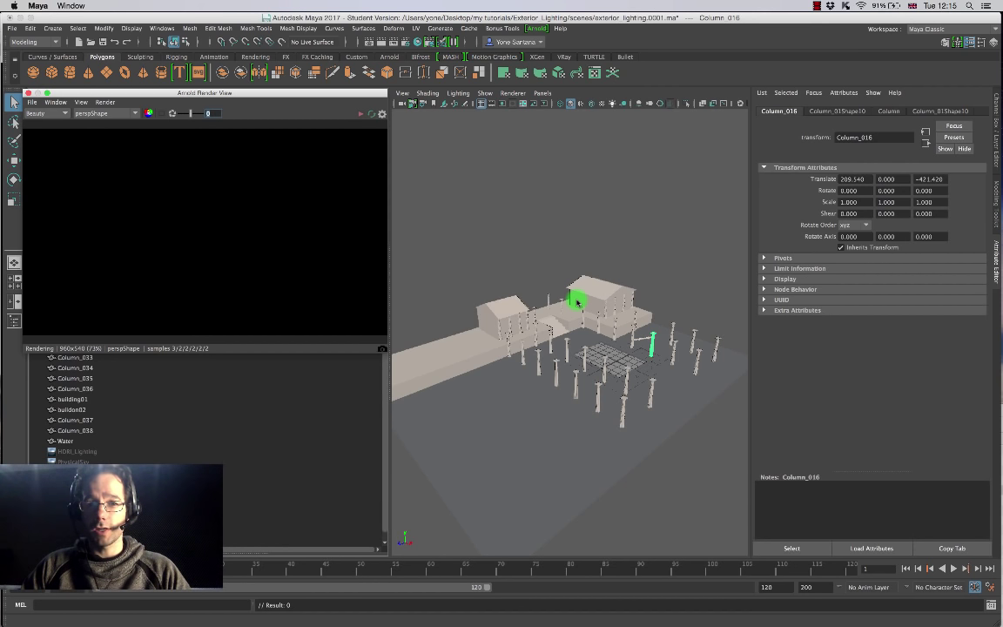
Create a new Arnold skydome light around the temple scene.
alt+drag(529, 287, 509, 280)
alt+right_drag(509, 279, 588, 302)
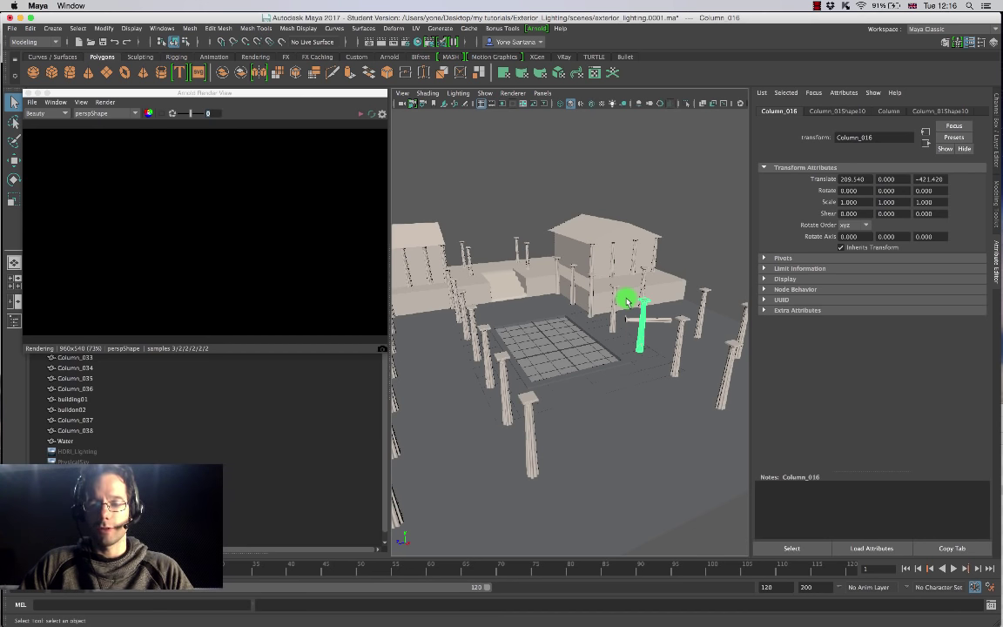
alt+drag(549, 333, 651, 339)
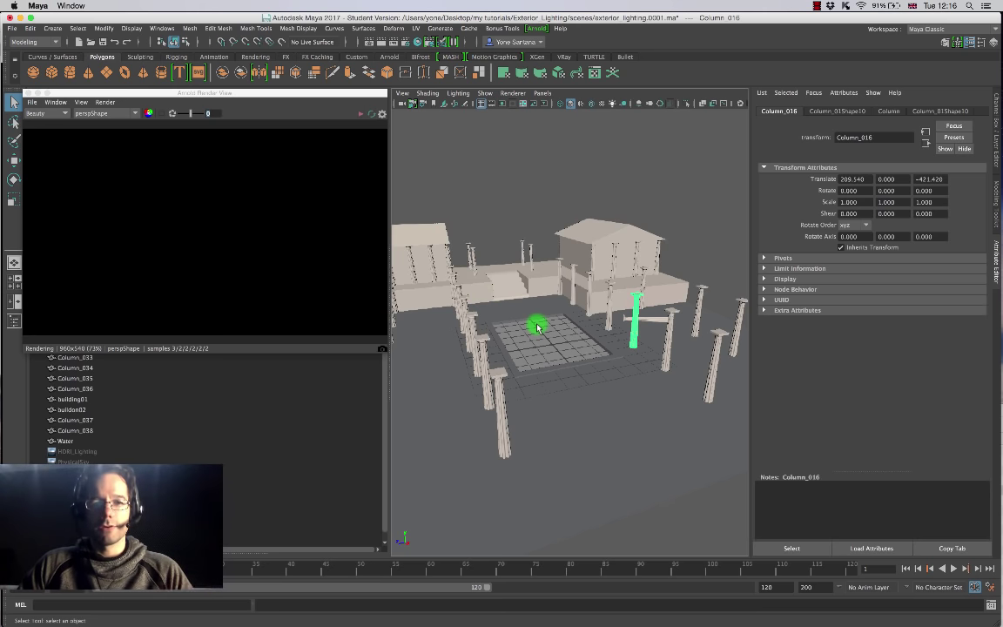
click(537, 29)
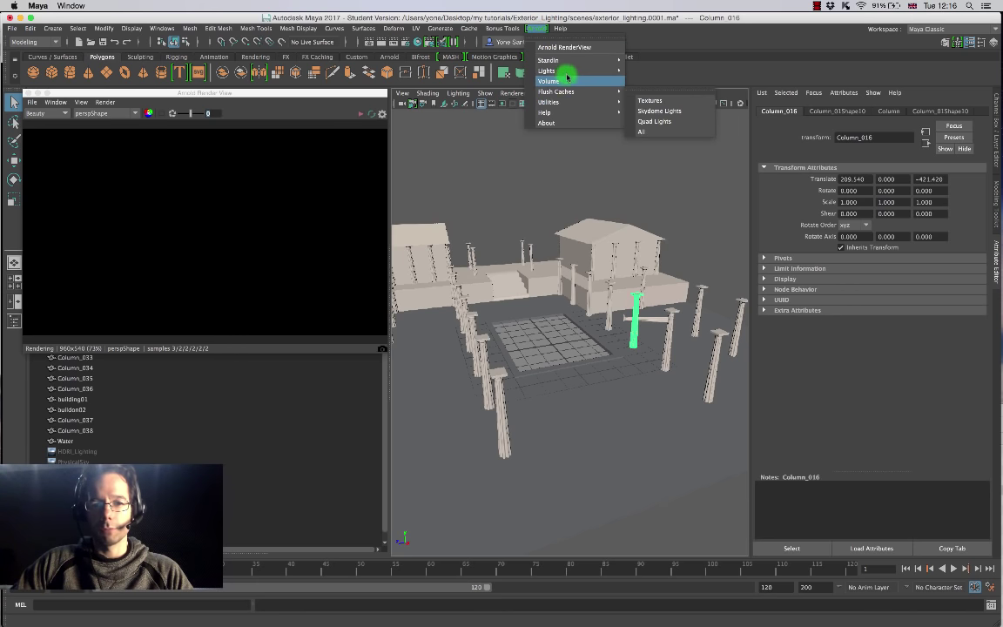
mouse_move(559, 94)
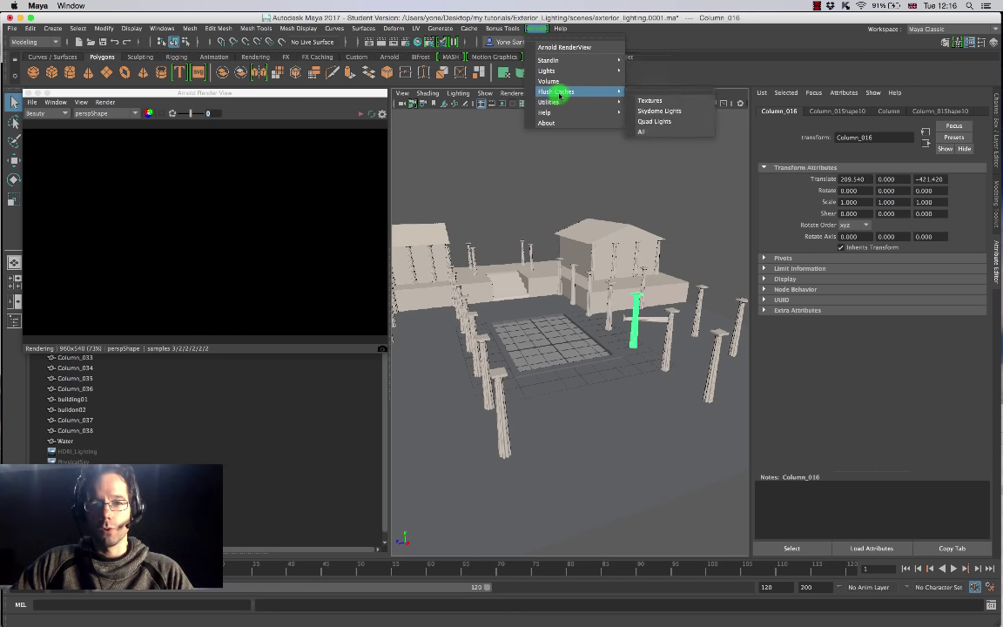
mouse_move(564, 71)
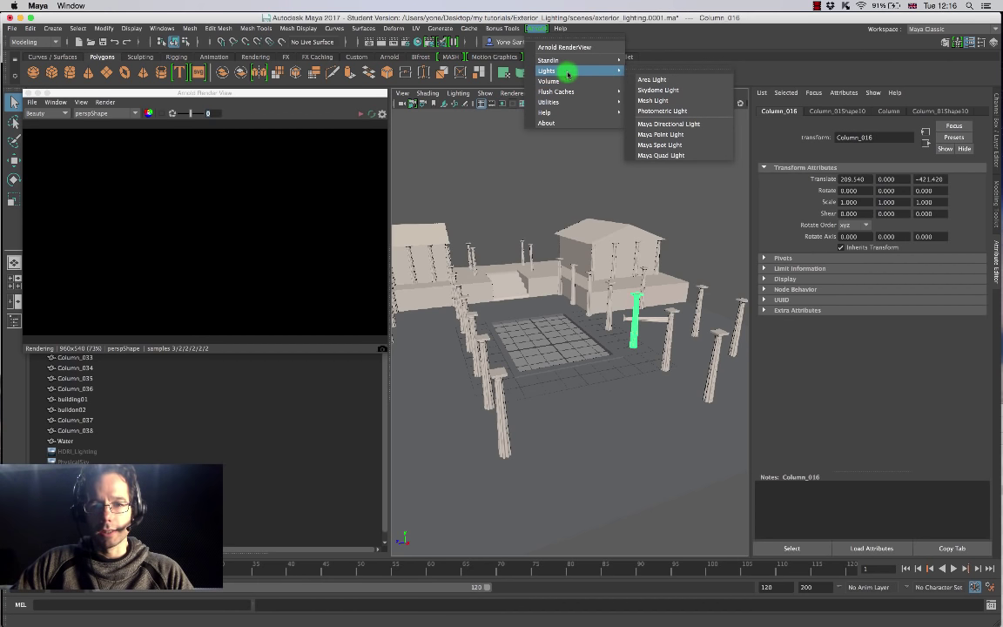
click(659, 91)
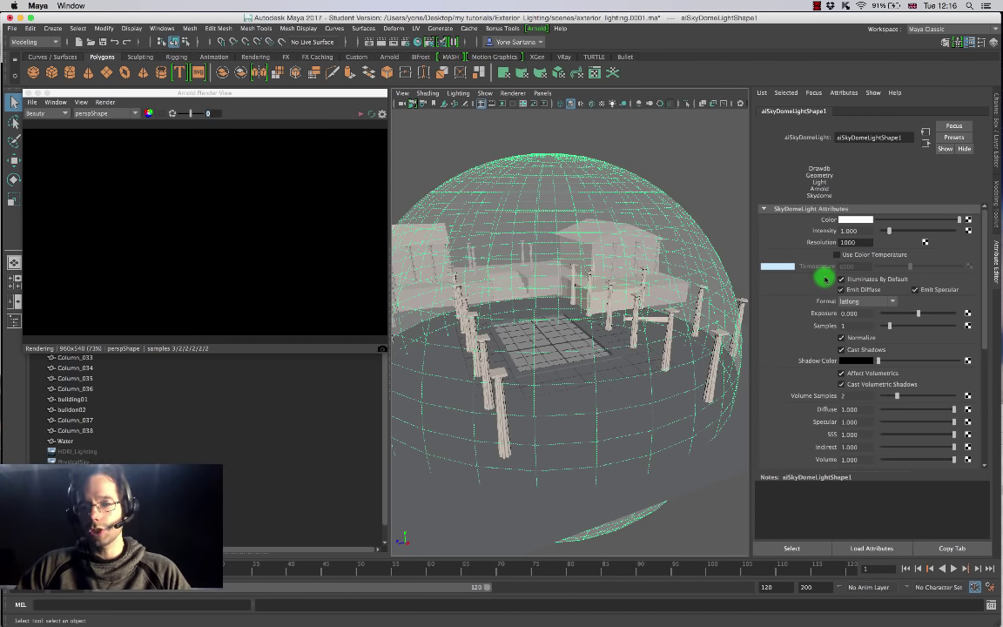
Set the new skydome light's color to a pale blue, RGB about 0.558, 0.743, 1.000.
click(856, 220)
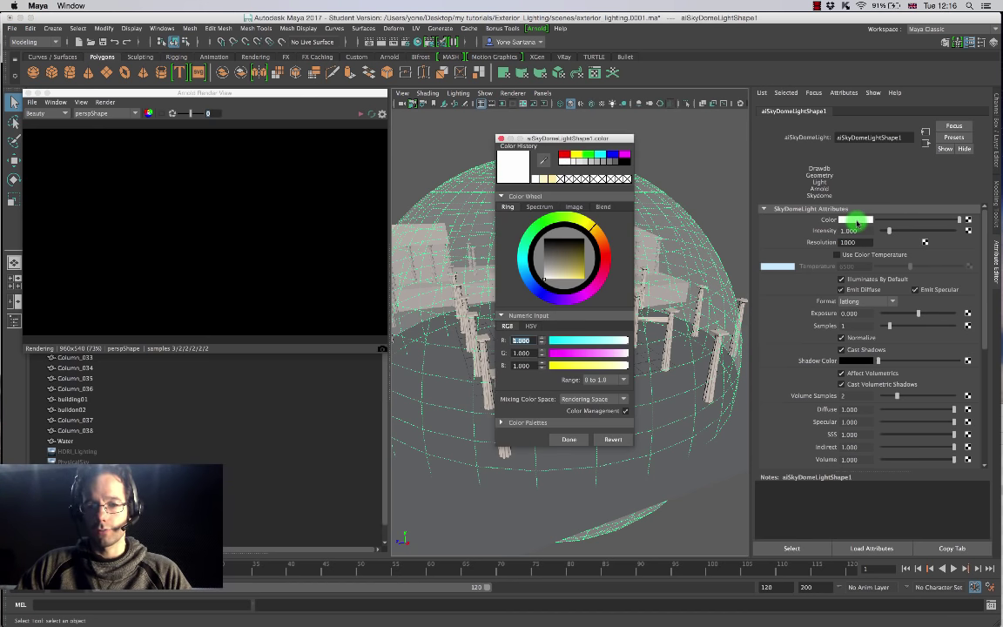
drag(545, 281, 561, 283)
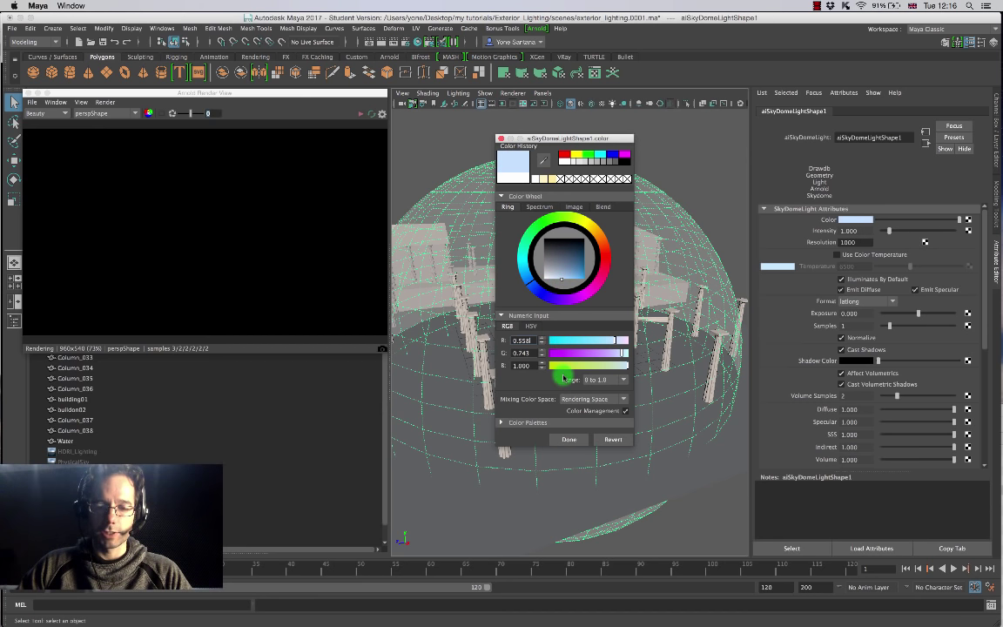
click(571, 439)
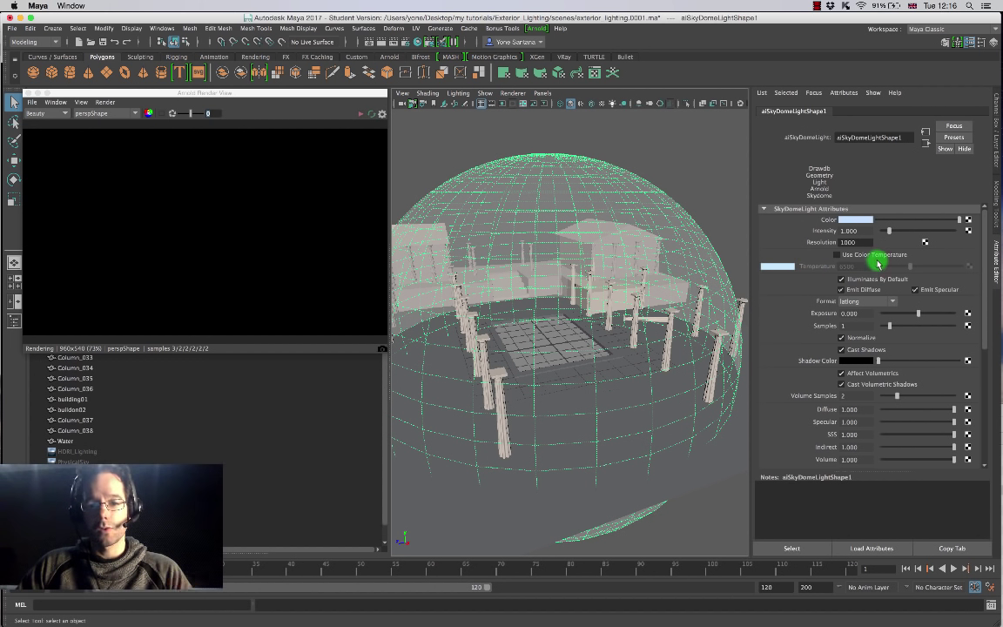
Start the Arnold render and switch its camera to Shot_CamShape.
click(106, 113)
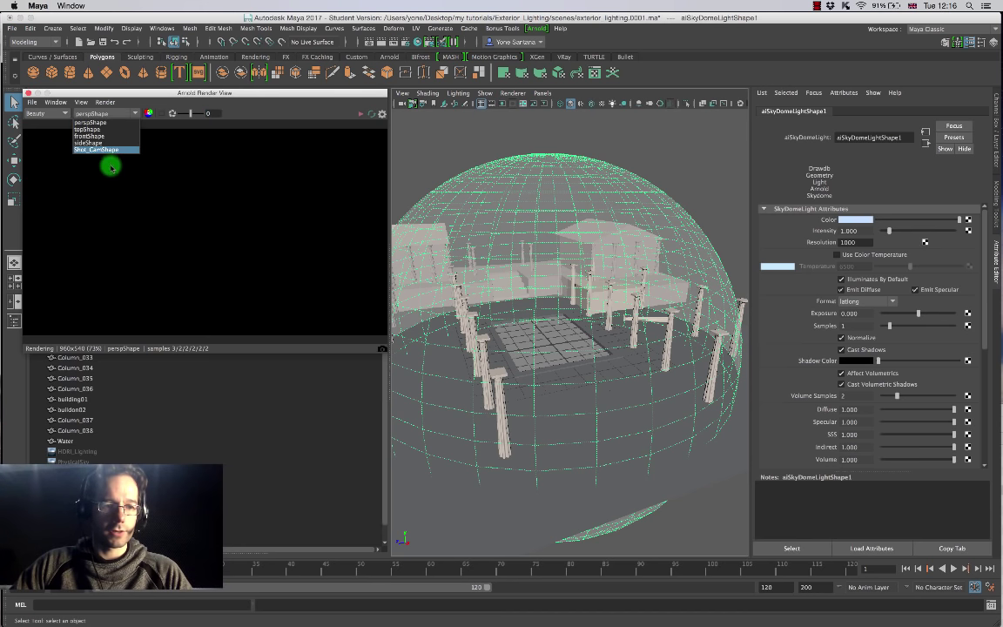
click(91, 121)
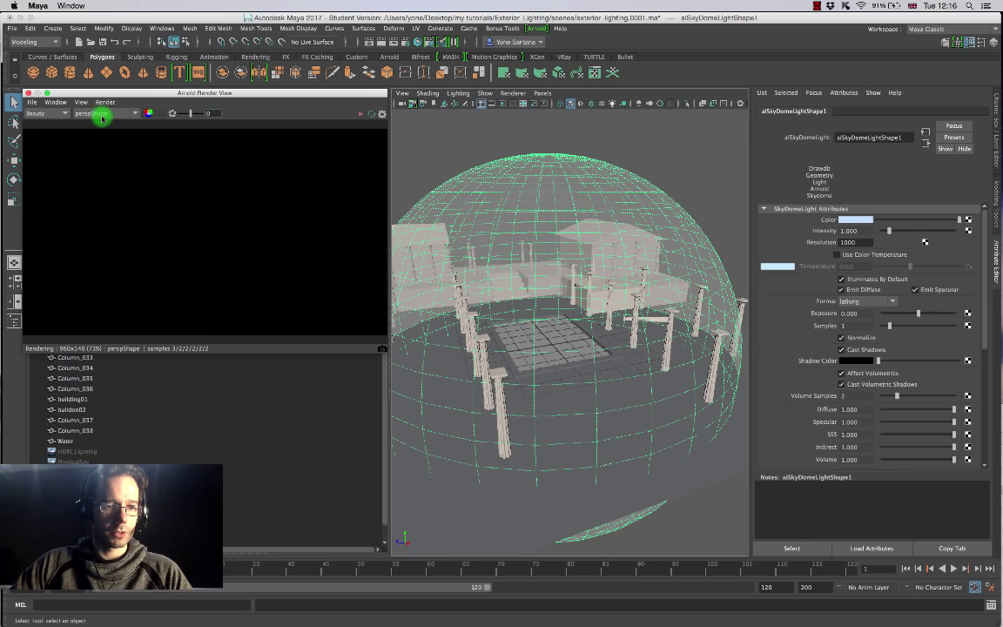
click(361, 116)
click(126, 113)
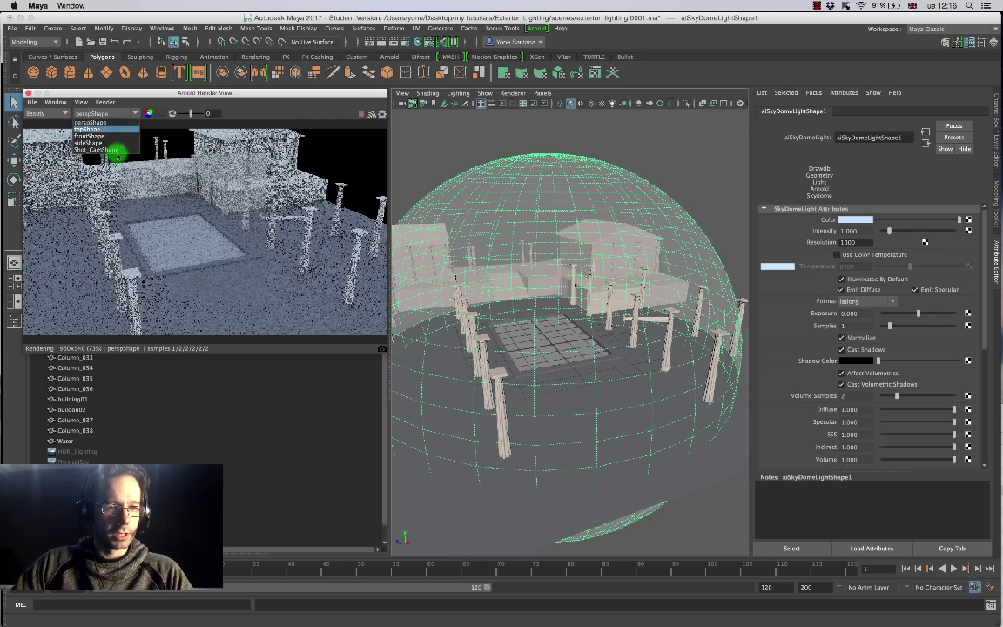
click(114, 151)
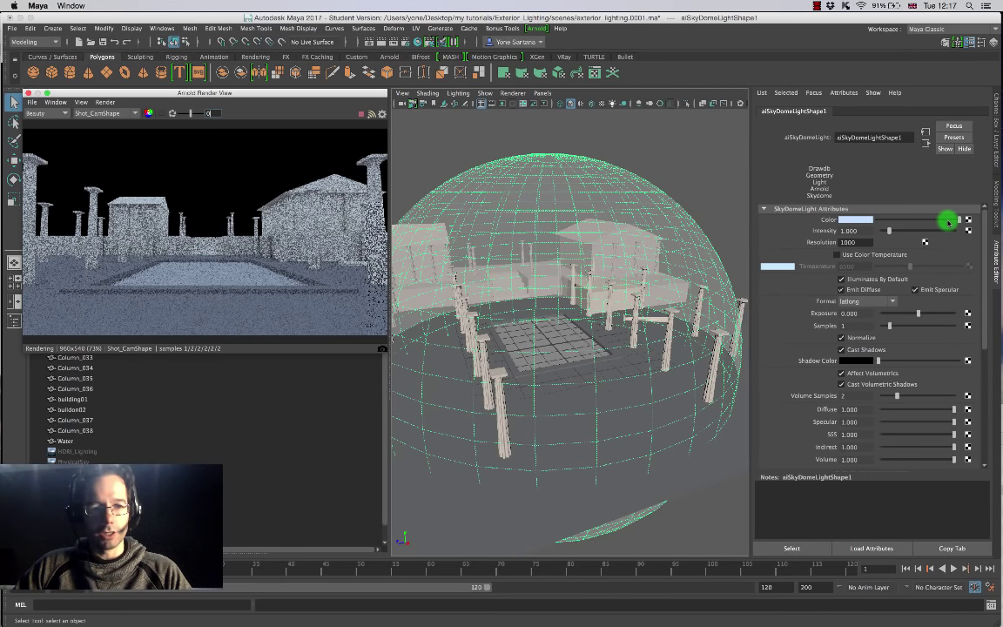
Darken the skydome light's color to a muted blue, RGB about 0.245, 0.345, 0.484.
click(853, 220)
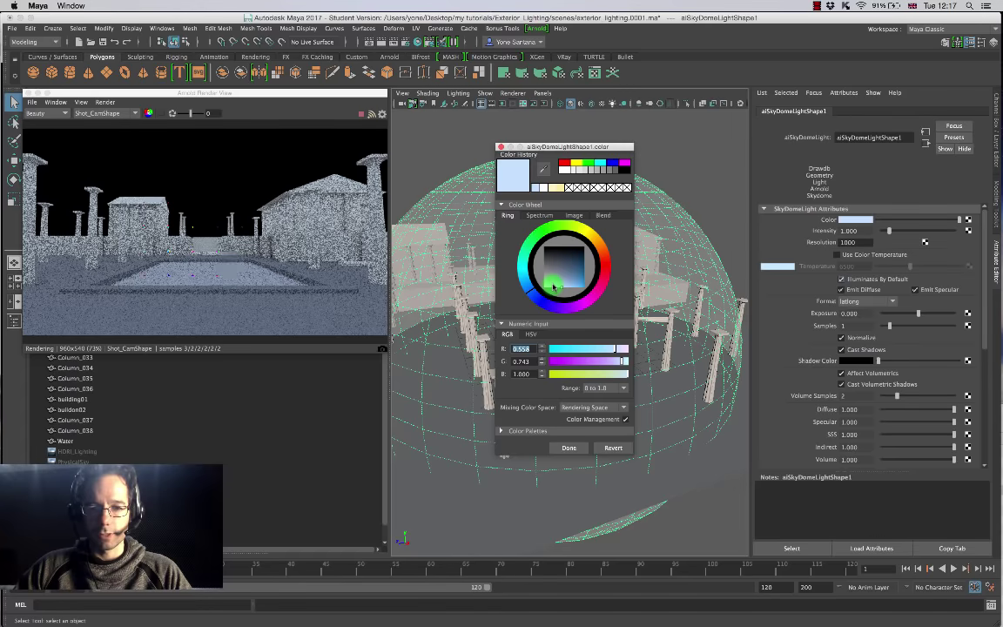
mouse_move(554, 285)
mouse_down()
mouse_move(565, 291)
mouse_move(564, 280)
mouse_up()
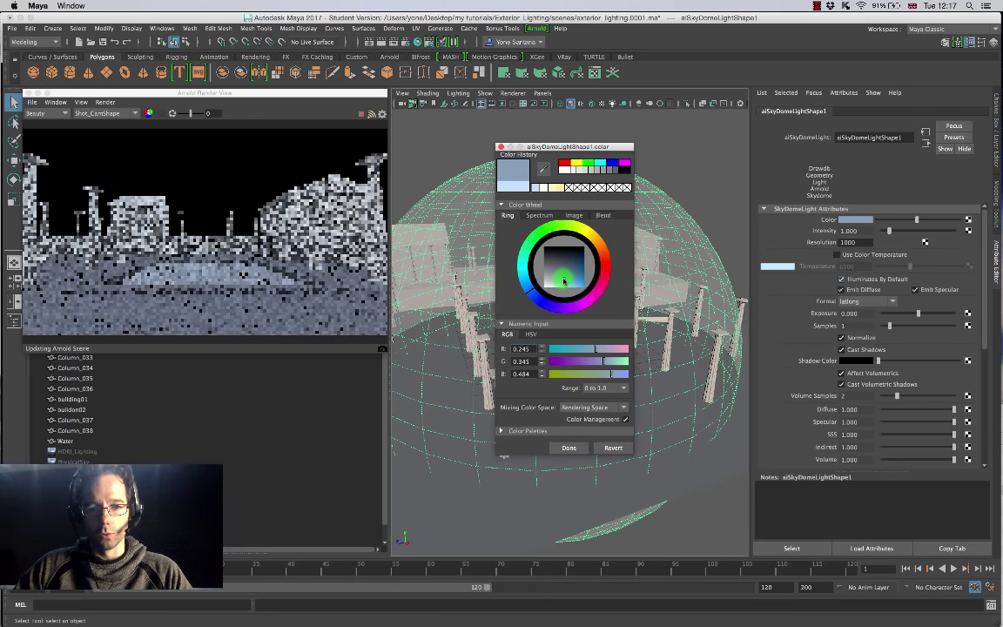
click(571, 447)
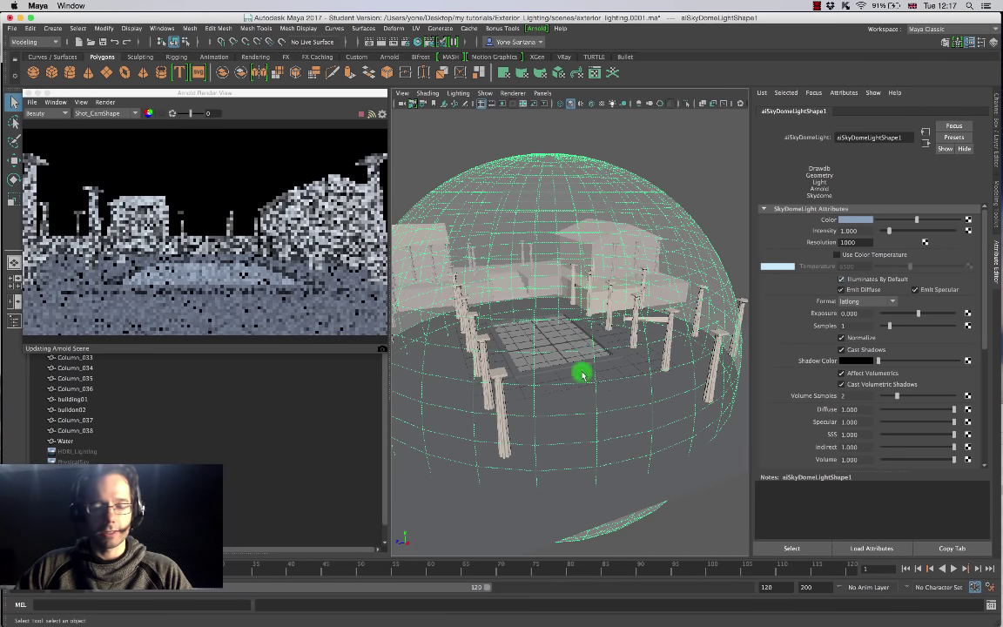
Create a Maya directional light and scale it up uniformly to about 275.
click(302, 107)
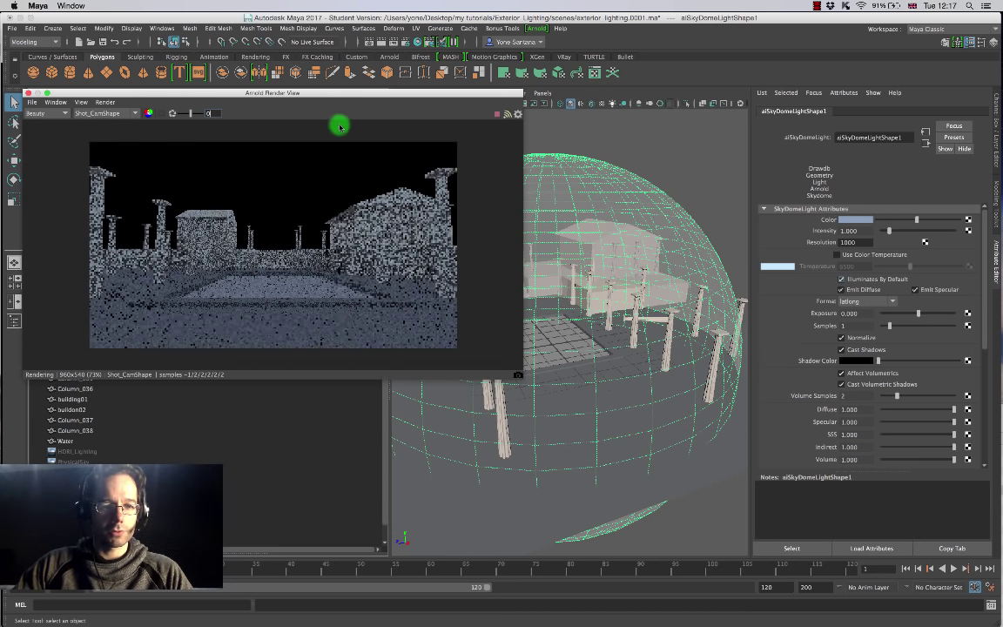
drag(363, 94, 323, 81)
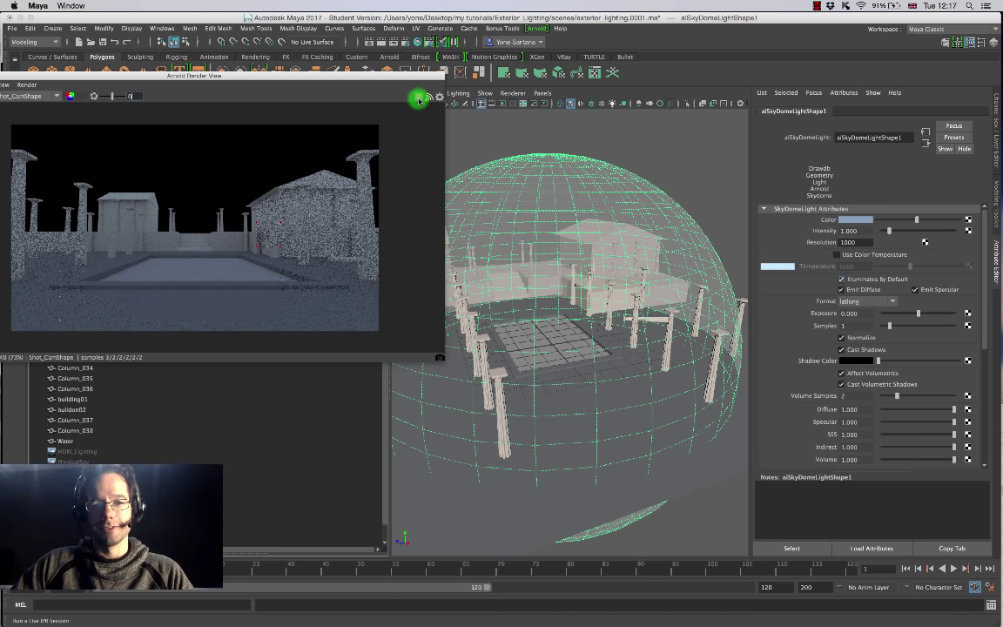
click(53, 29)
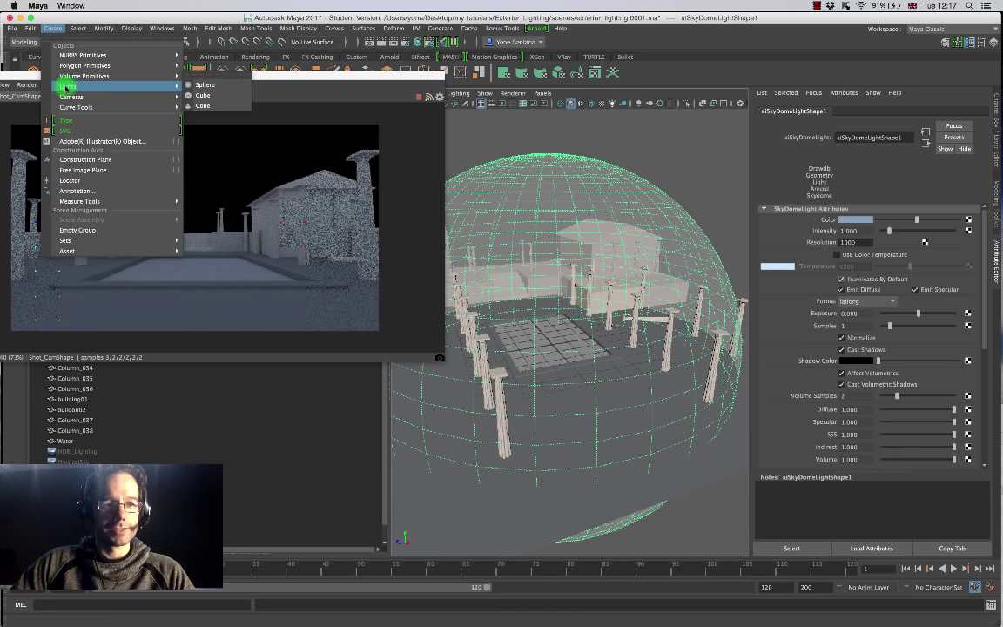
mouse_move(66, 87)
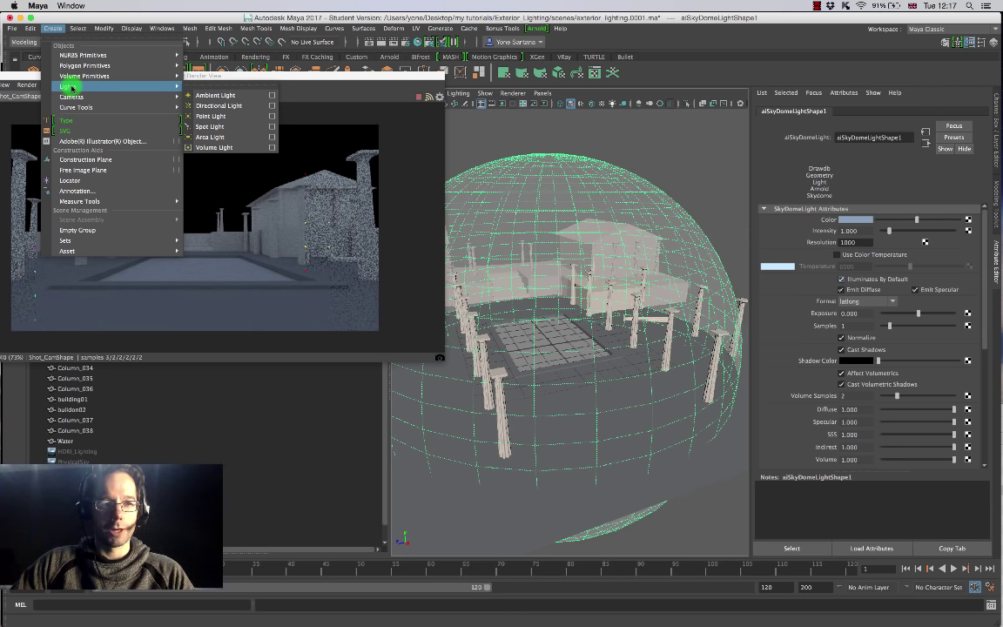
click(231, 105)
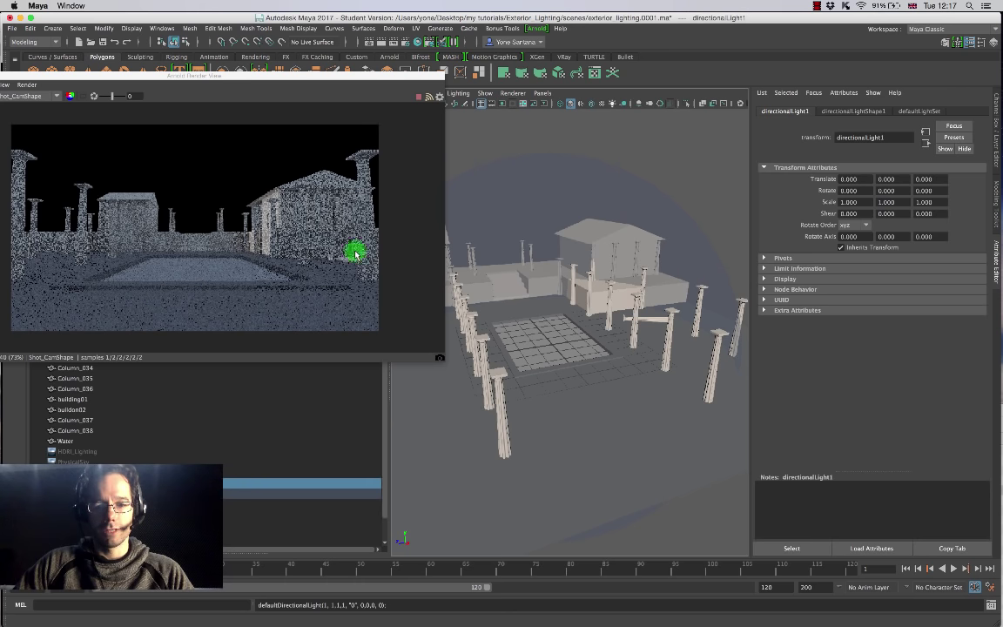
key(r)
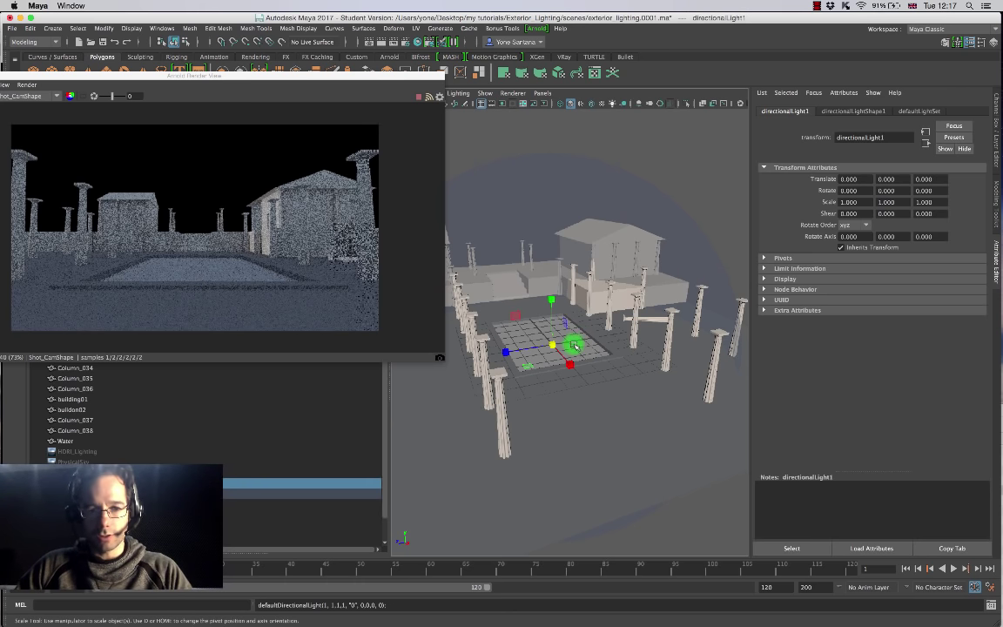
drag(554, 346, 605, 367)
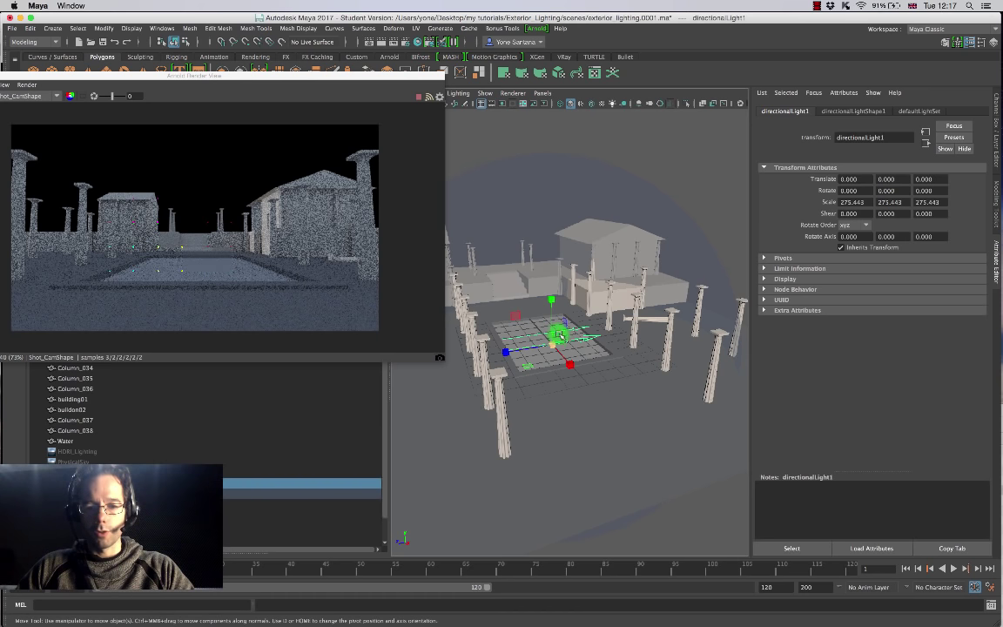
key(w)
drag(557, 333, 510, 287)
key(ctrl+z)
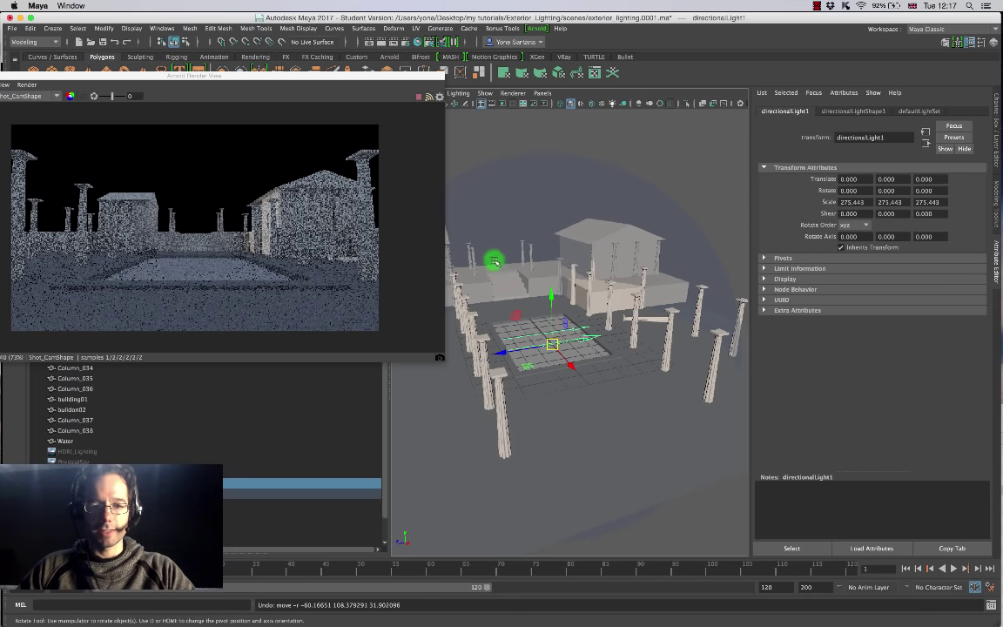
Rotate the directional light about its X axis to about -36.9 degrees.
key(e)
drag(517, 319, 544, 313)
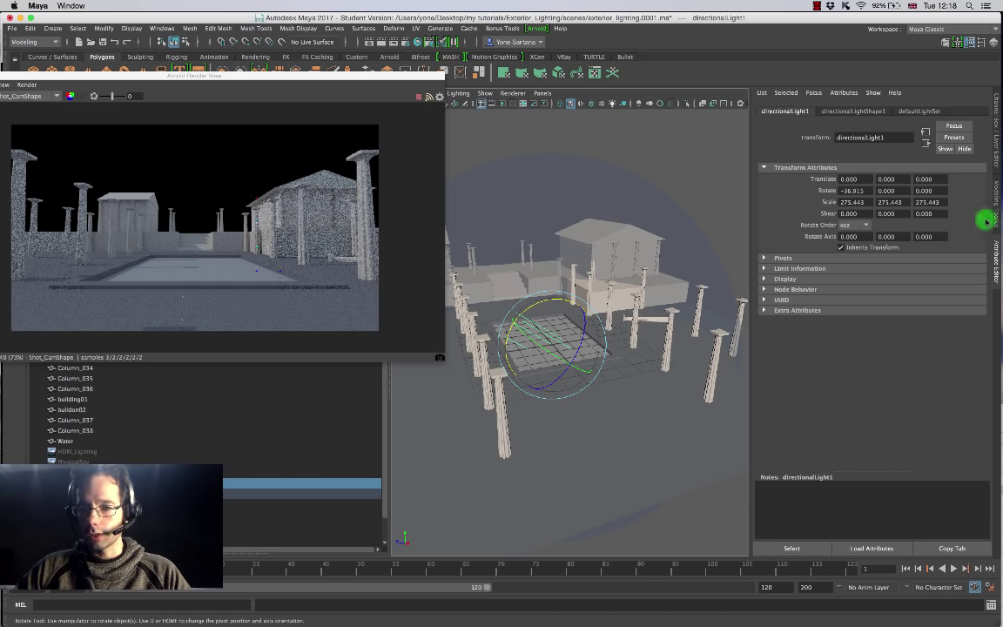
click(998, 258)
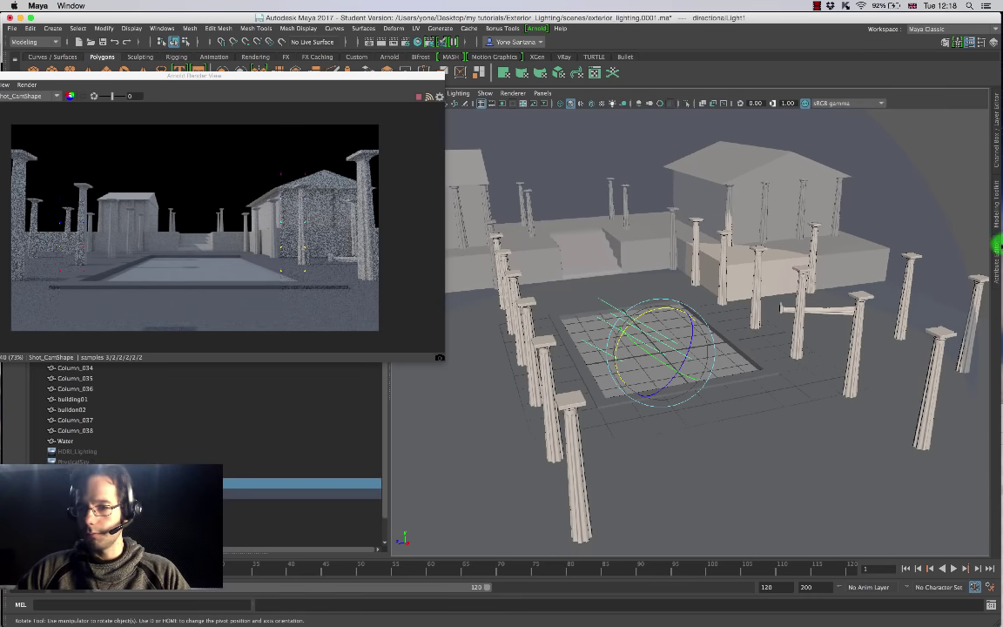
click(998, 258)
Set the directional light's color to a warm pale yellow, RGB 1.000, 0.908, 0.558.
click(855, 111)
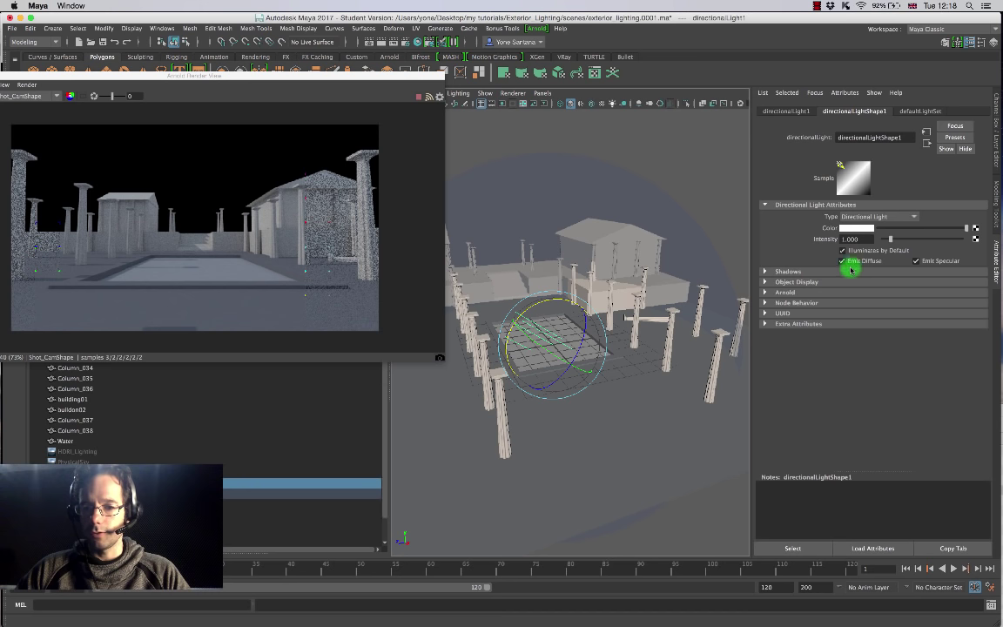
click(765, 294)
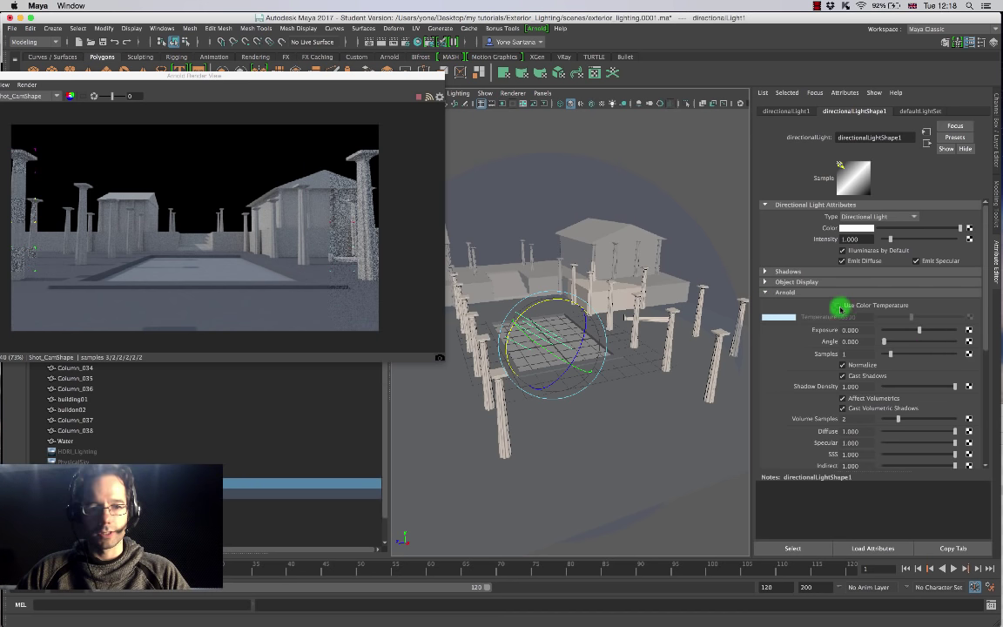
click(857, 229)
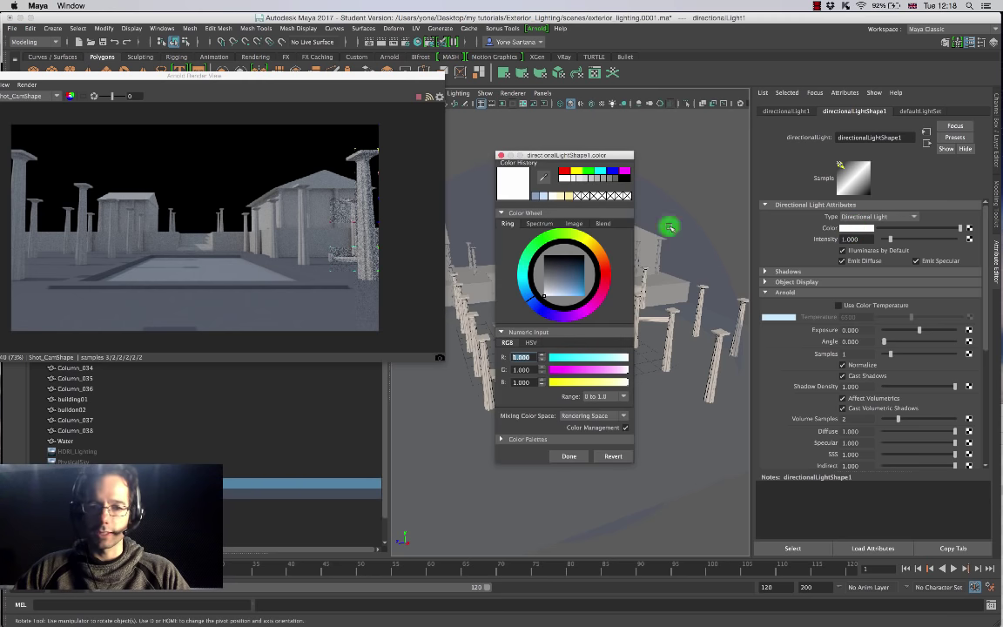
click(560, 197)
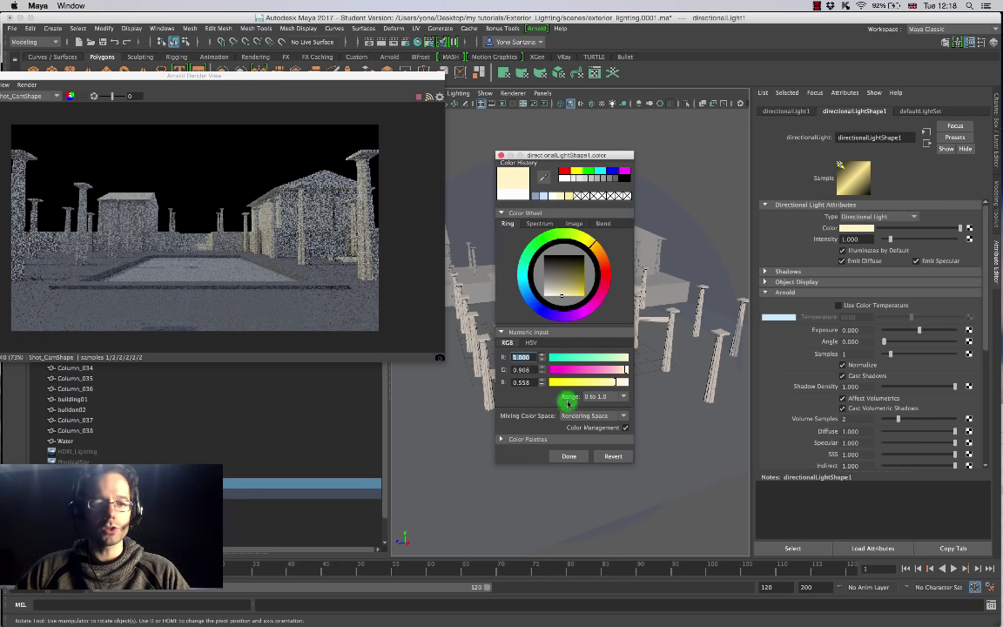
click(570, 456)
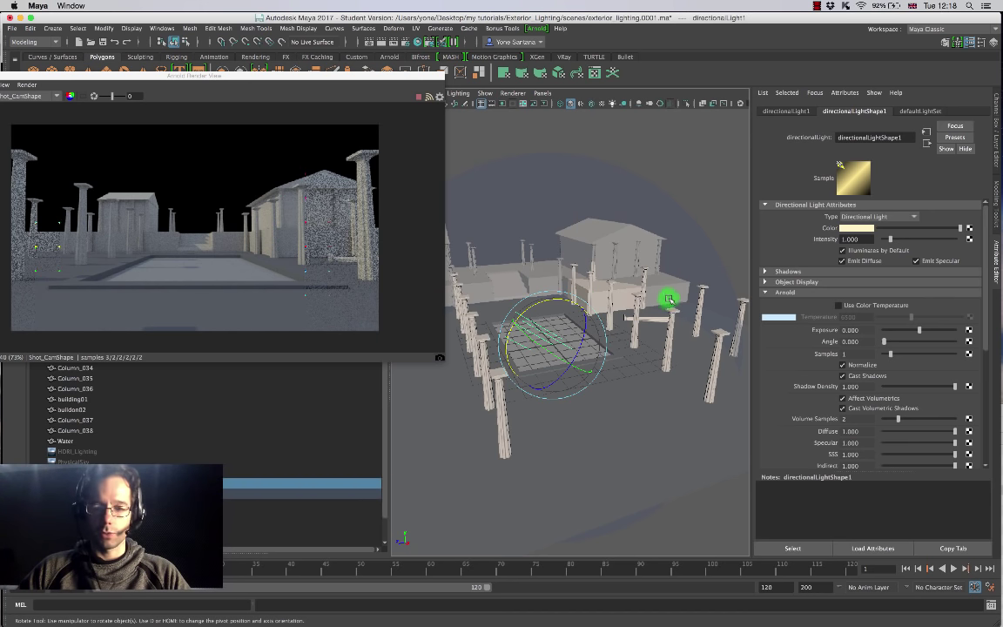
Raise the directional light's Arnold exposure to about 1.567.
scroll(987, 276, down, 1)
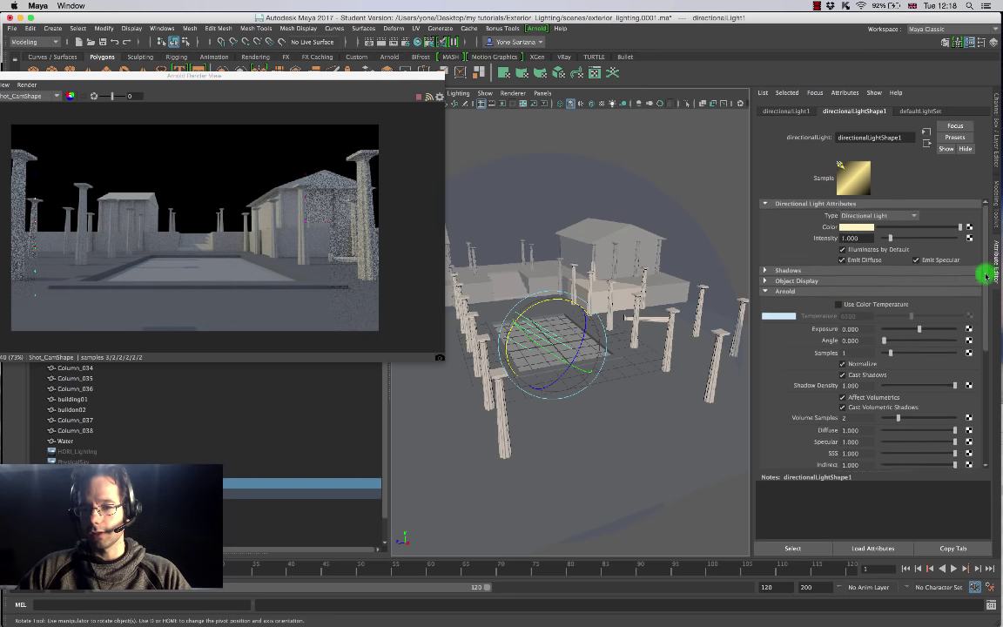
scroll(986, 275, up, 1)
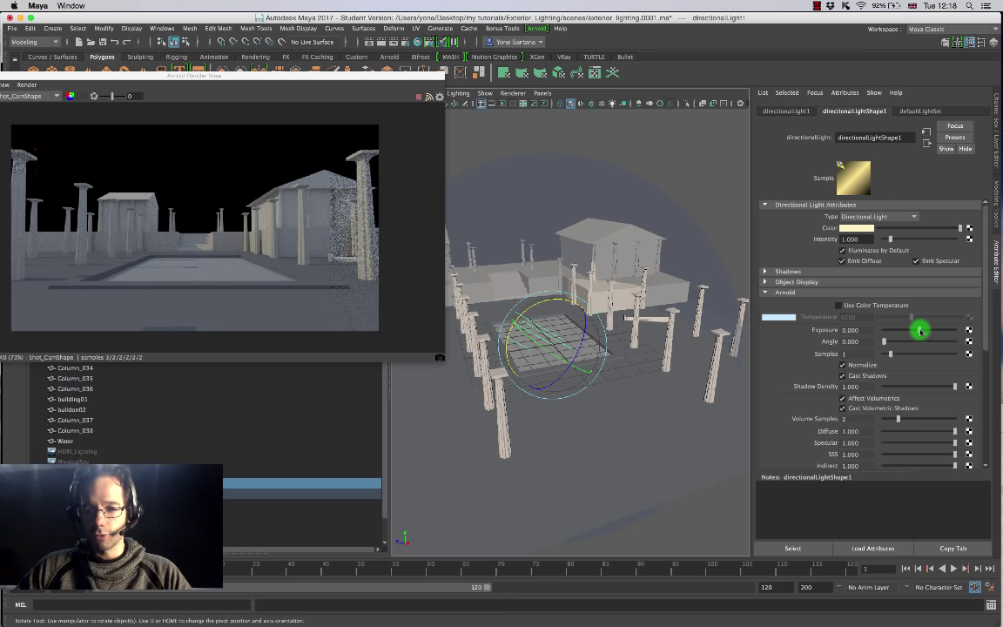
drag(920, 330, 927, 329)
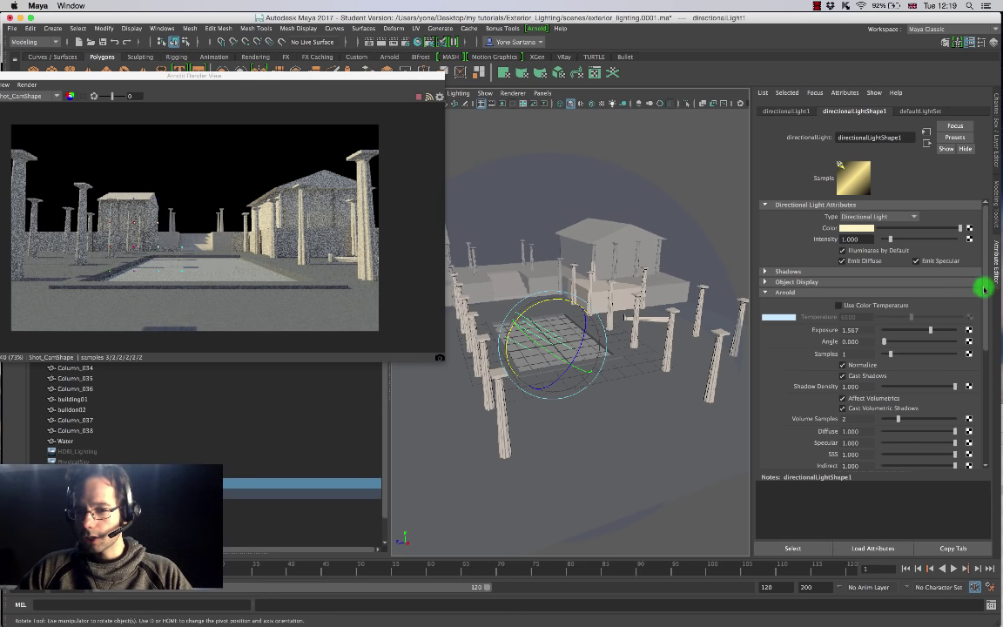
Turn off Affect Volumetrics and Cast Volumetric Shadows for the directional light and set its angle to 0.5.
drag(984, 289, 984, 301)
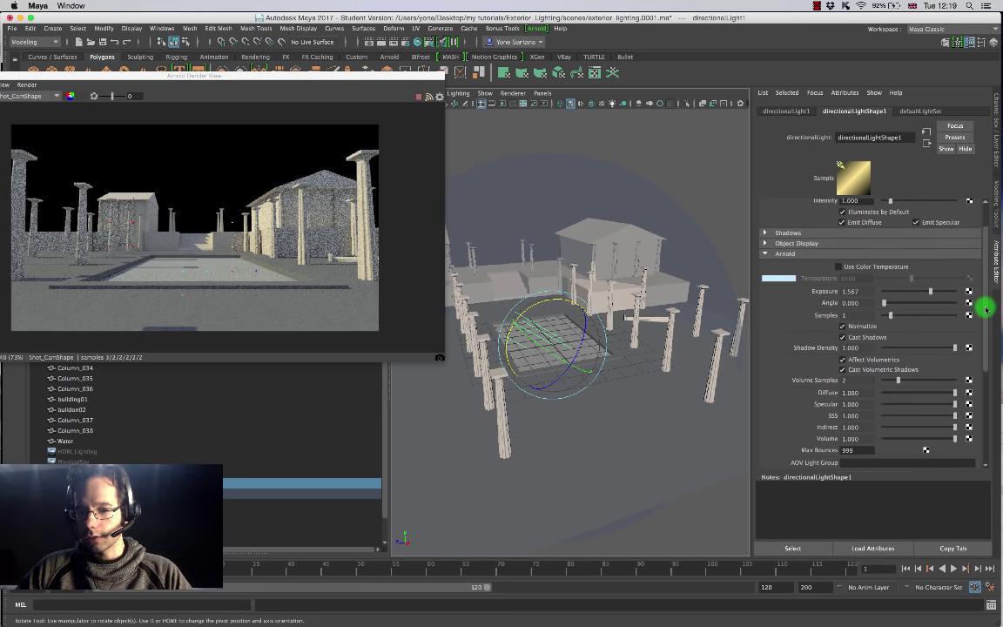
scroll(986, 307, down, 1)
click(843, 353)
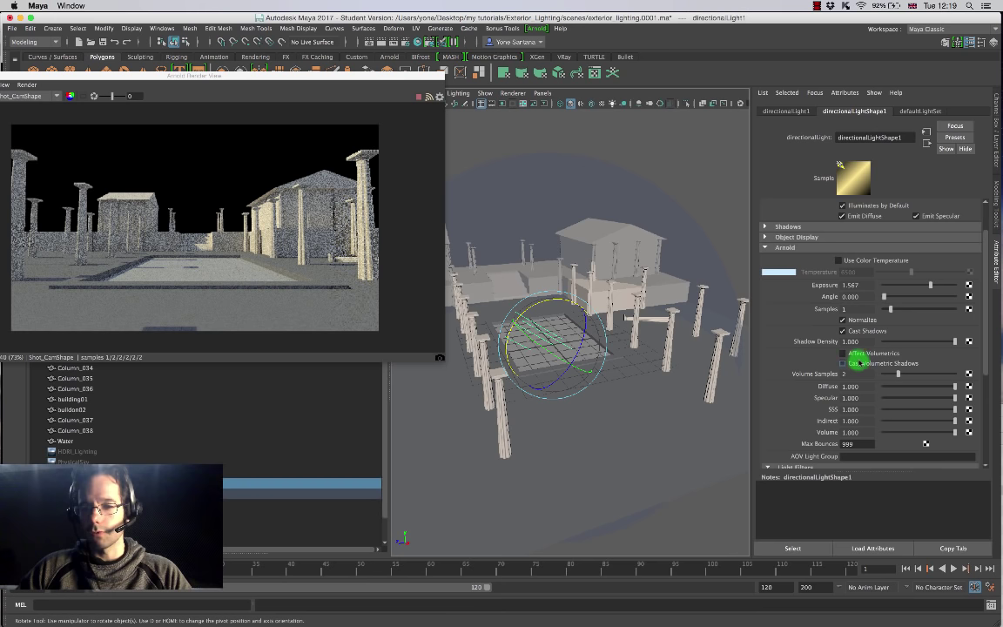
click(849, 296)
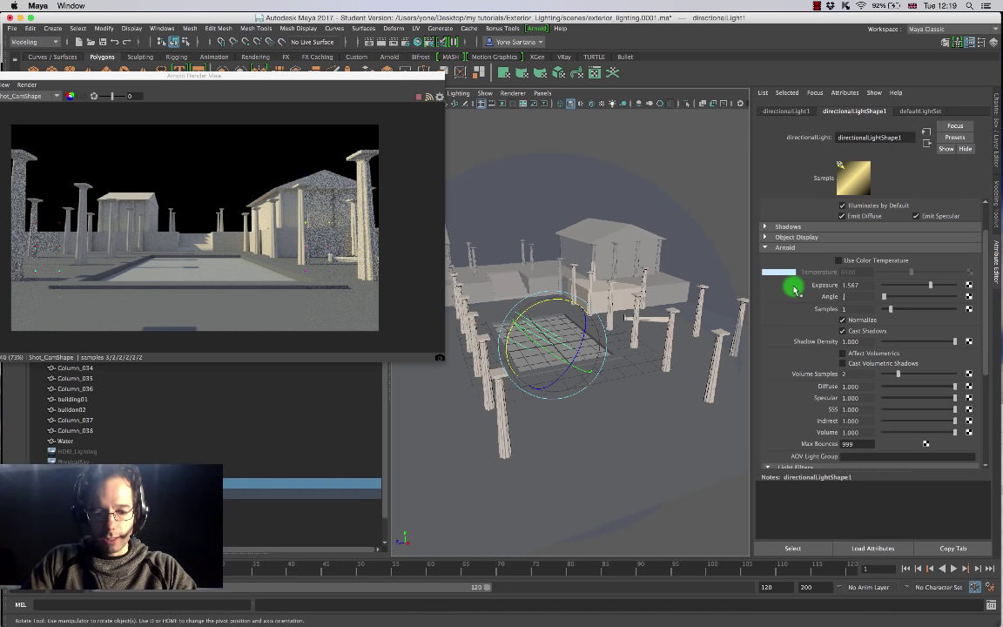
key(Return)
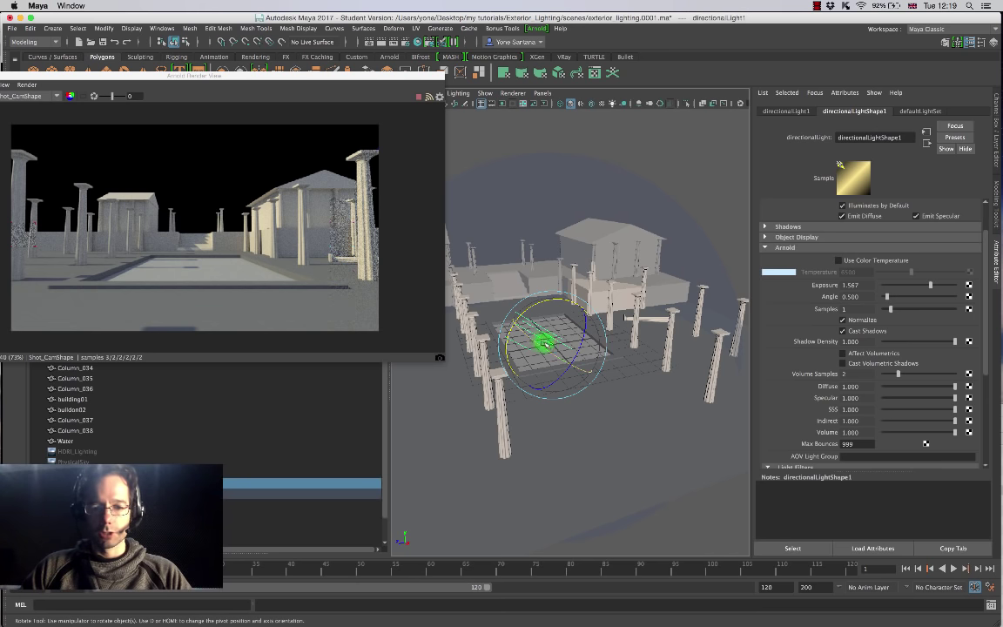
Rotate the directional light to about -33, -148, -4 degrees so the sun comes from the opposite side of the temple scene.
drag(544, 342, 519, 351)
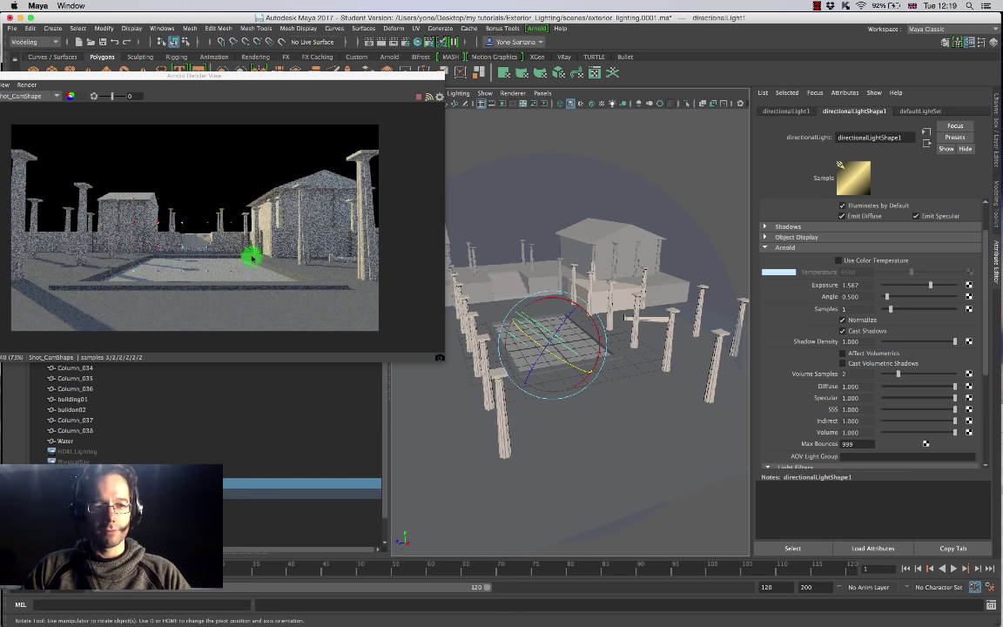
drag(566, 340, 582, 309)
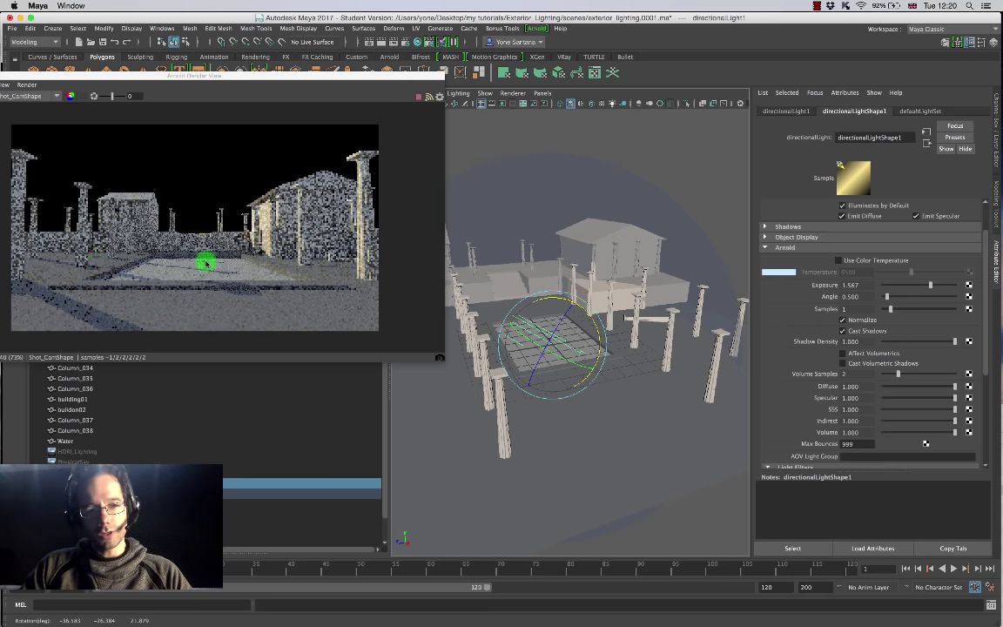
drag(589, 347, 482, 354)
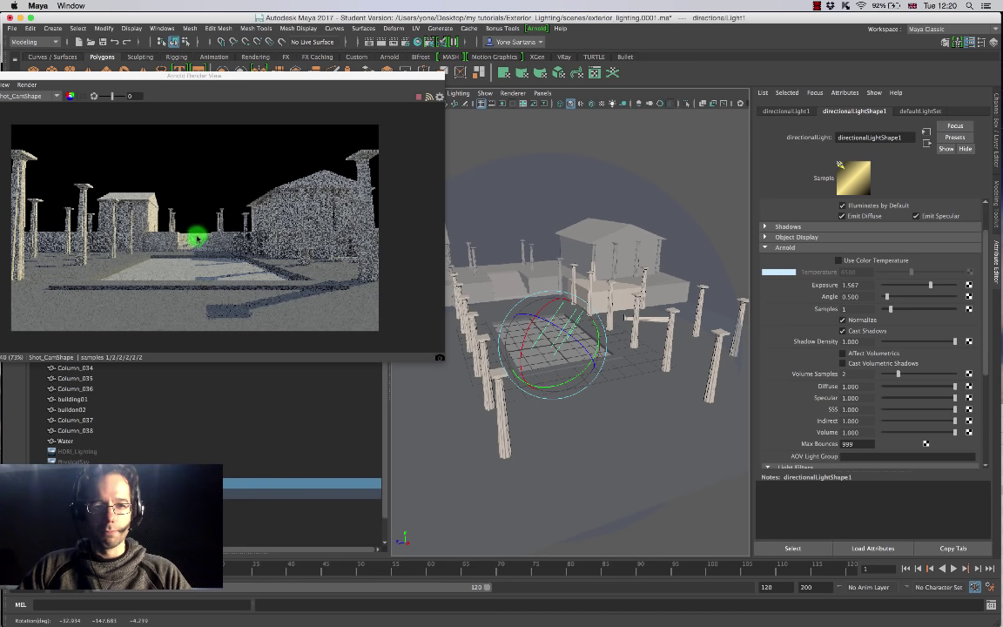
mouse_move(553, 385)
mouse_down()
mouse_move(564, 383)
mouse_move(557, 388)
mouse_up()
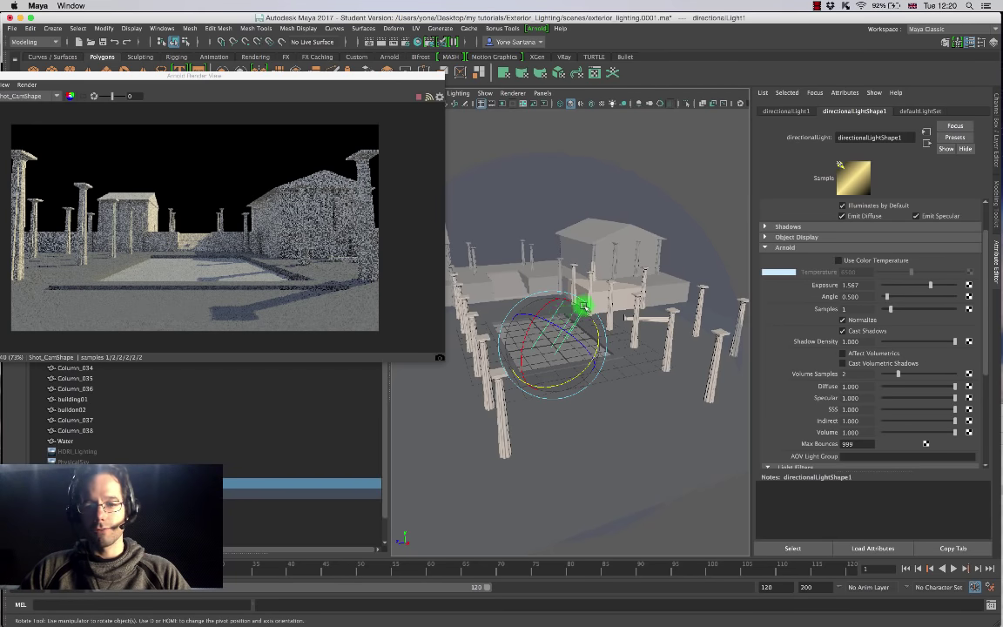
drag(567, 311, 233, 255)
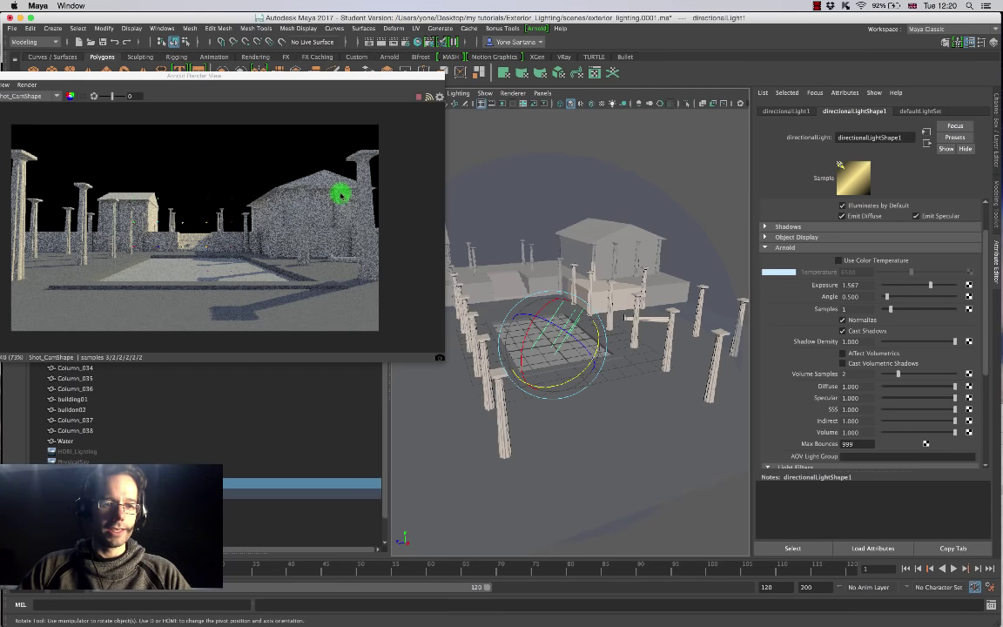
drag(524, 311, 277, 239)
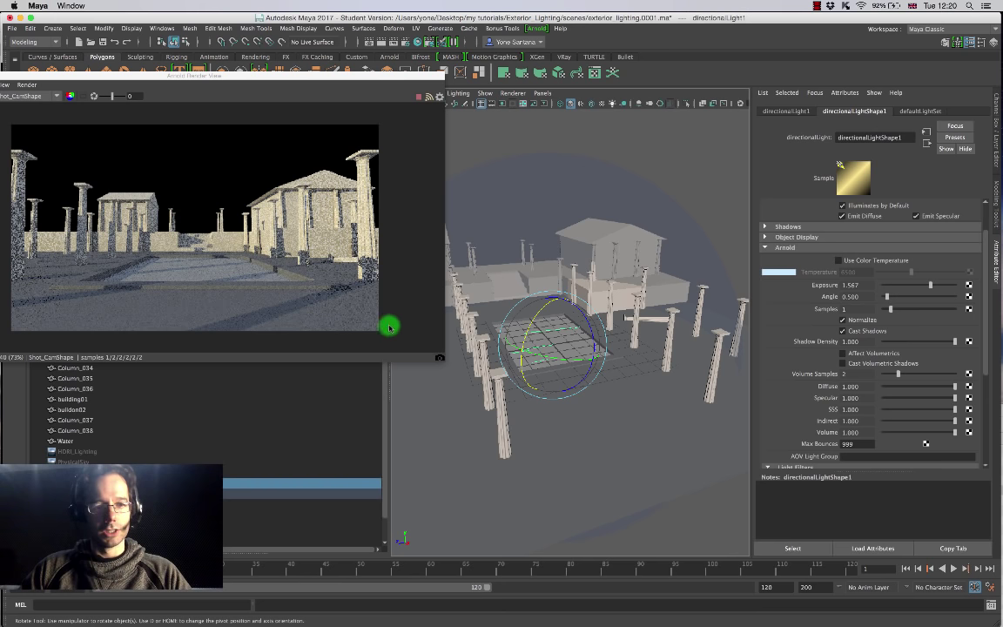
key(z)
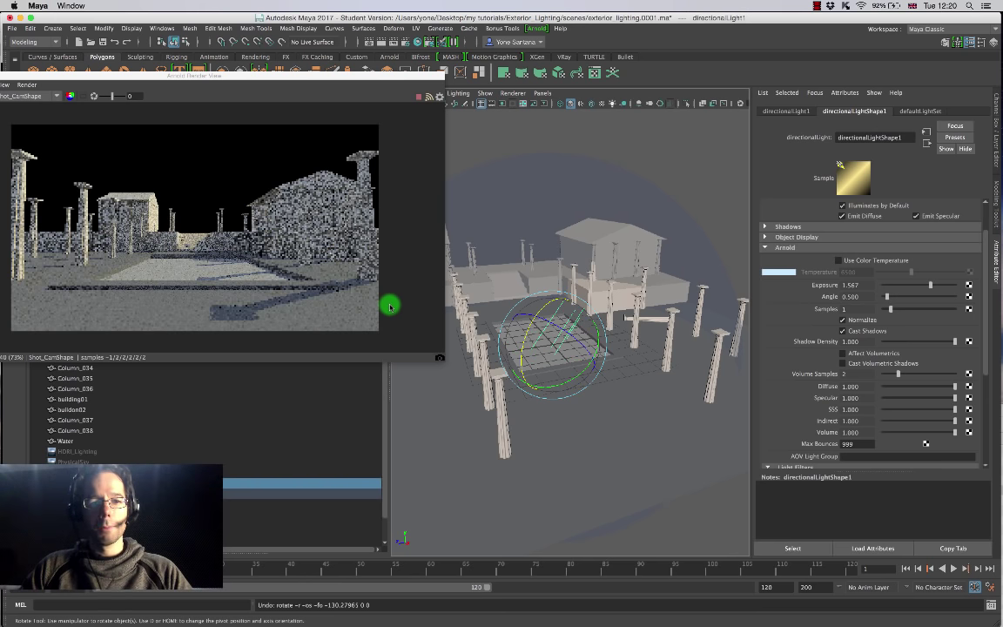
Adjust the directional light's X rotation slightly and raise its exposure to about 1.716.
mouse_move(521, 336)
mouse_down()
mouse_move(591, 376)
mouse_move(529, 347)
mouse_up()
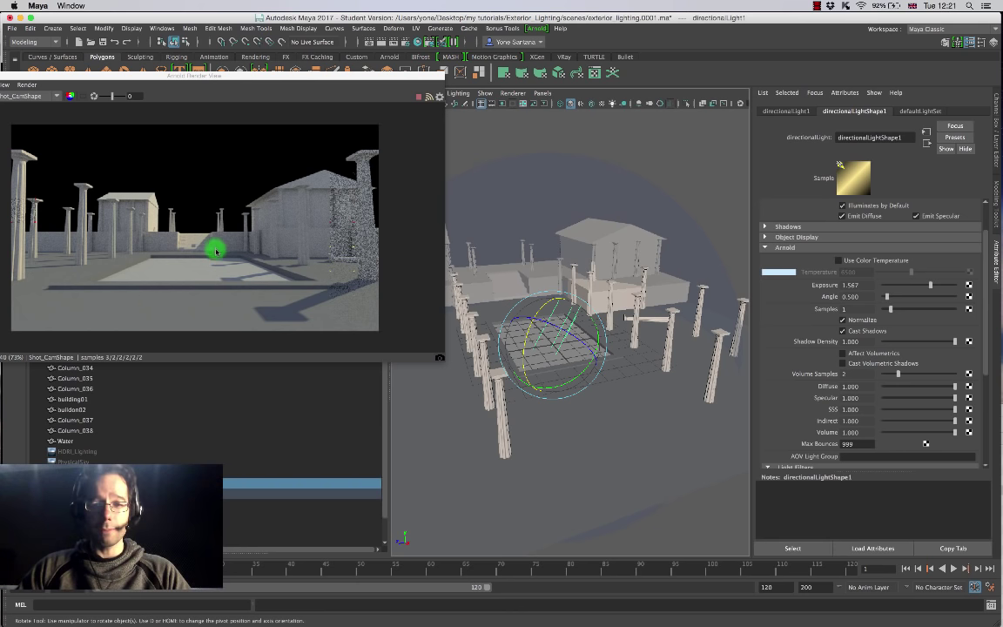
drag(986, 323, 988, 282)
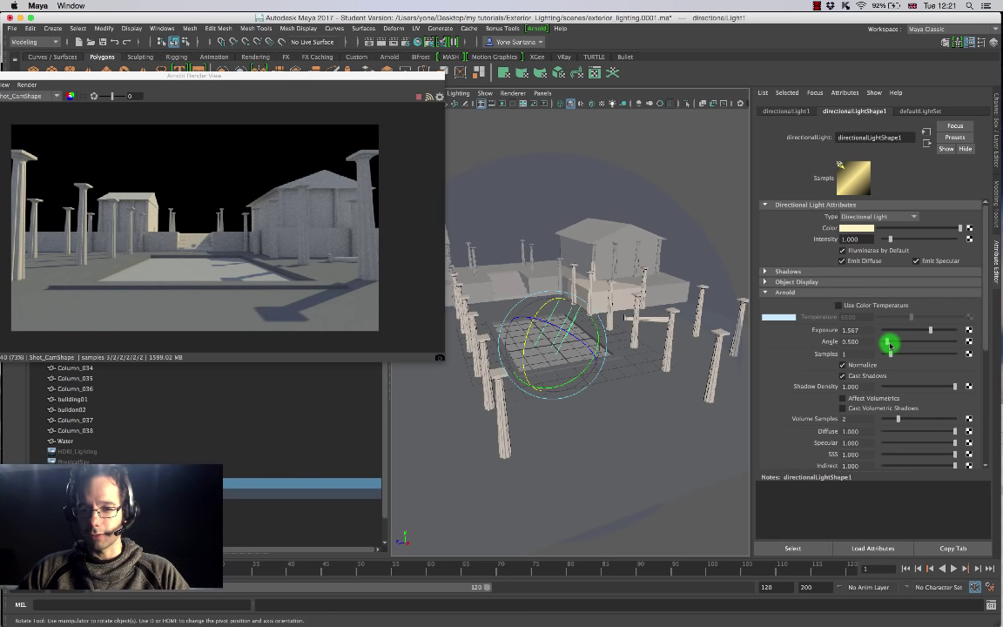
mouse_move(929, 334)
mouse_down()
mouse_move(916, 330)
mouse_move(930, 331)
mouse_up()
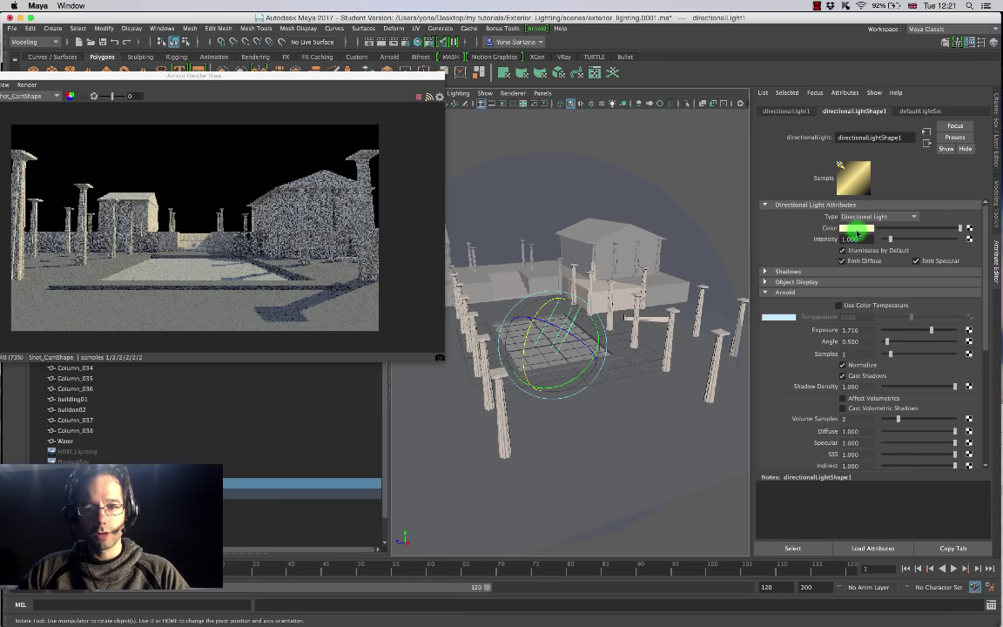
Fine-tune the directional light's color within the pale warm yellow range.
click(856, 228)
click(930, 253)
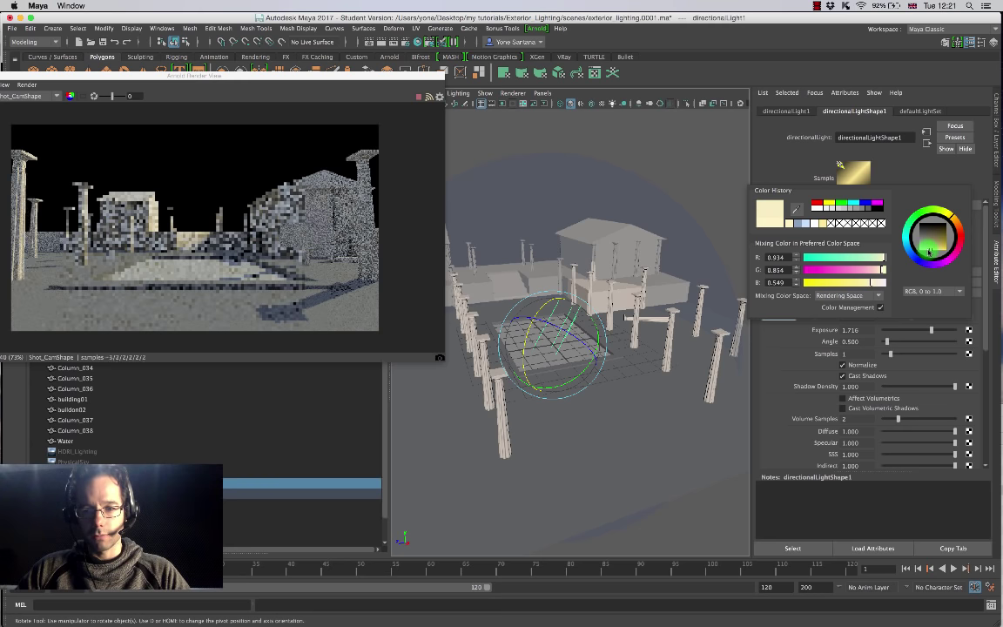
click(929, 255)
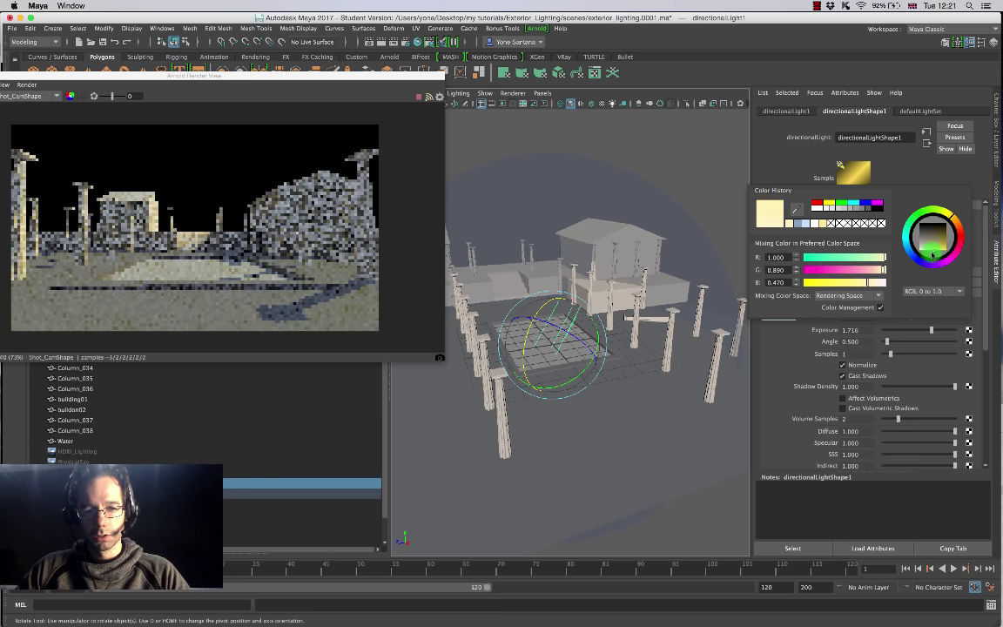
click(694, 203)
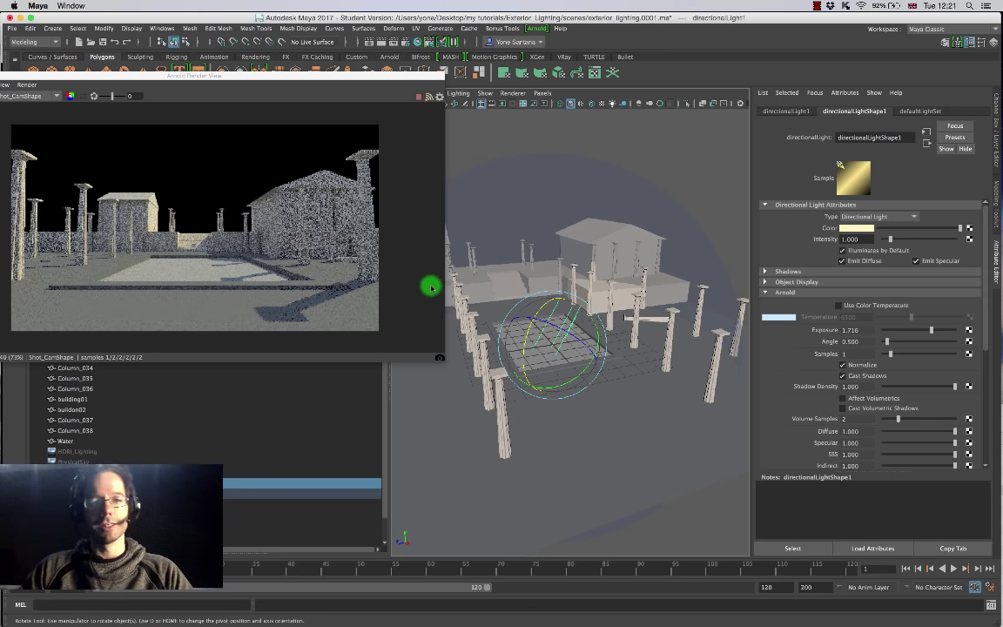
drag(521, 385, 532, 348)
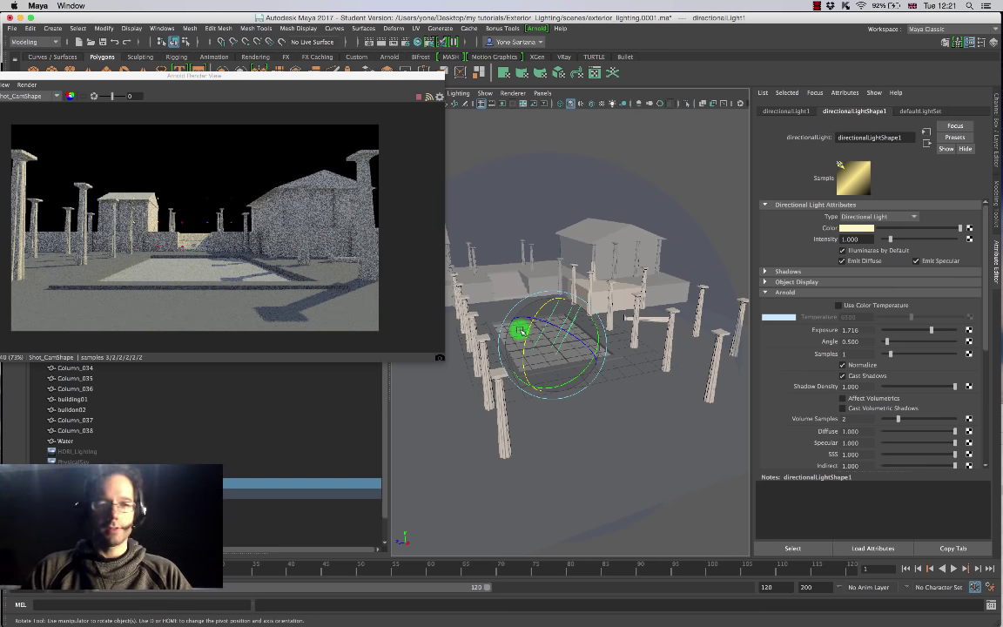
drag(520, 330, 447, 262)
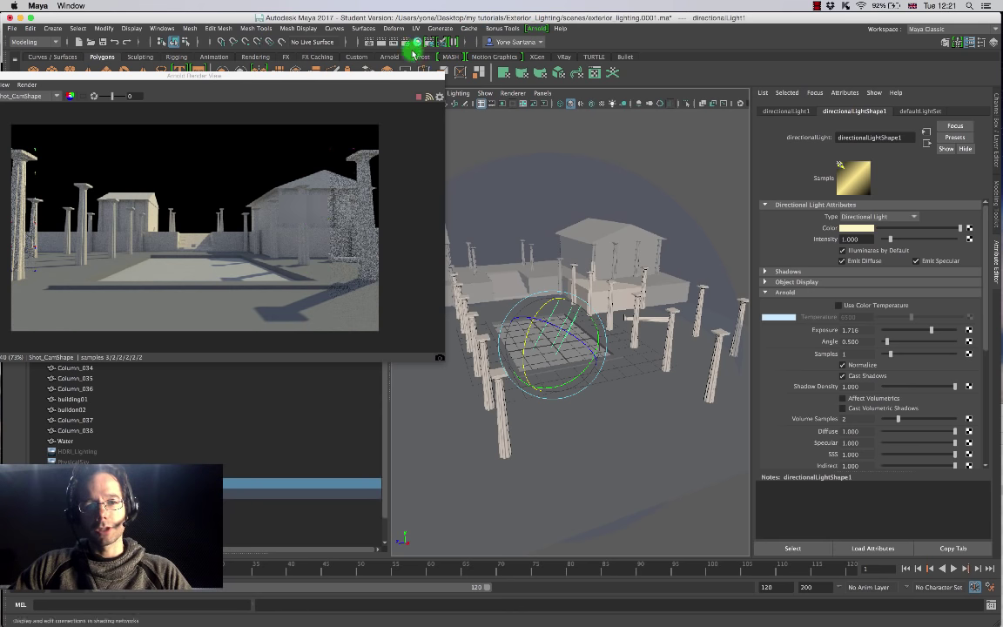
Create a Sky shader as the environment background in the Arnold render settings.
click(406, 44)
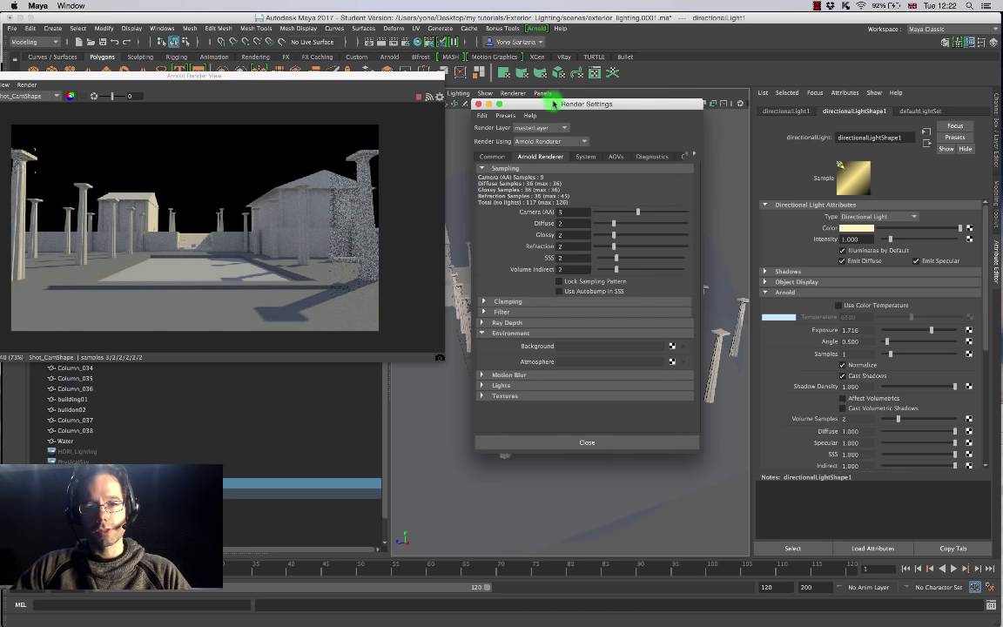
drag(549, 101, 516, 74)
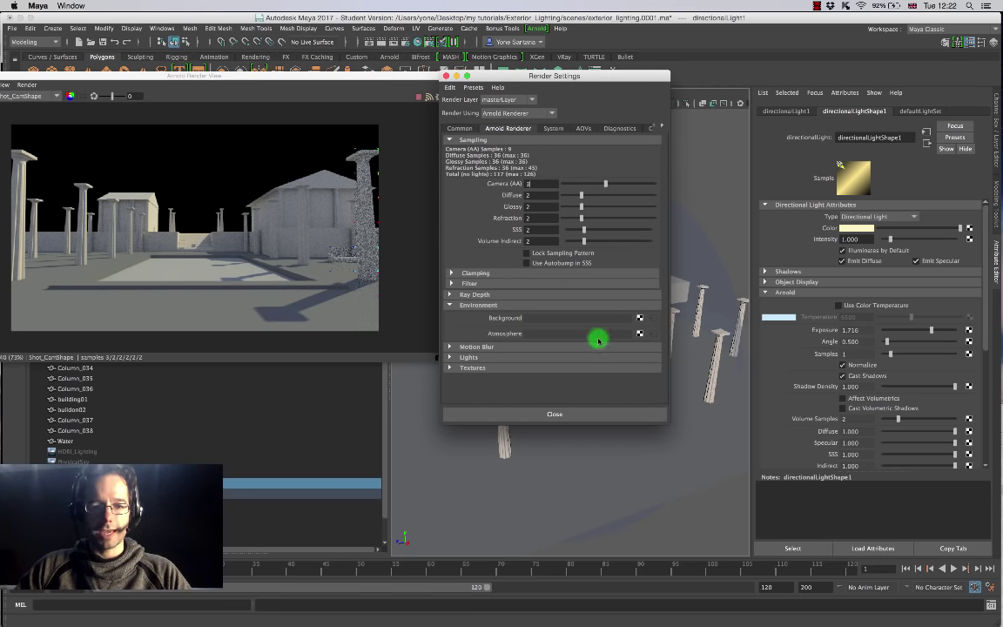
drag(639, 319, 676, 343)
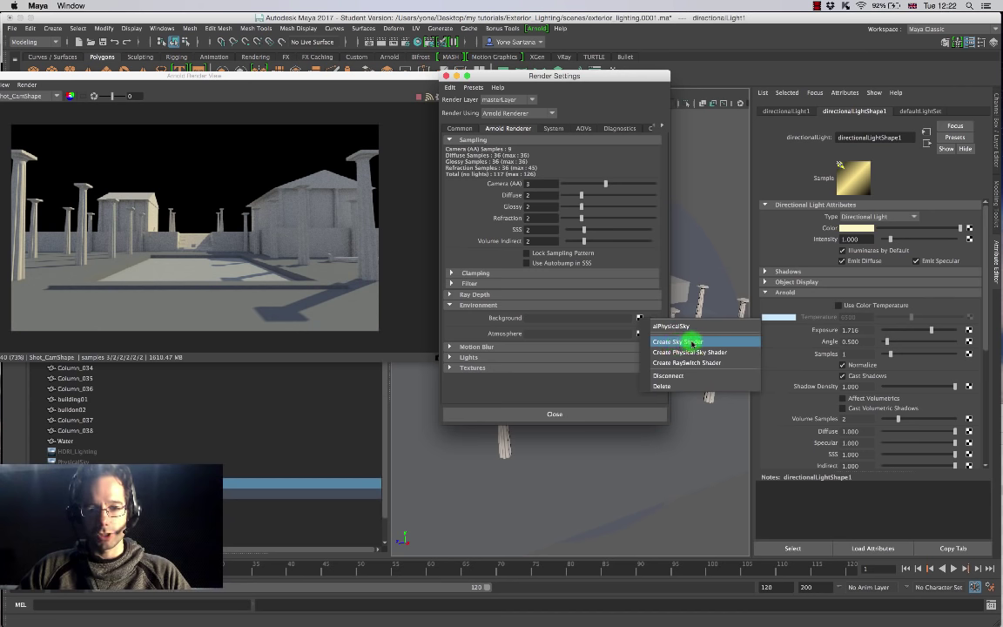
drag(688, 342, 689, 341)
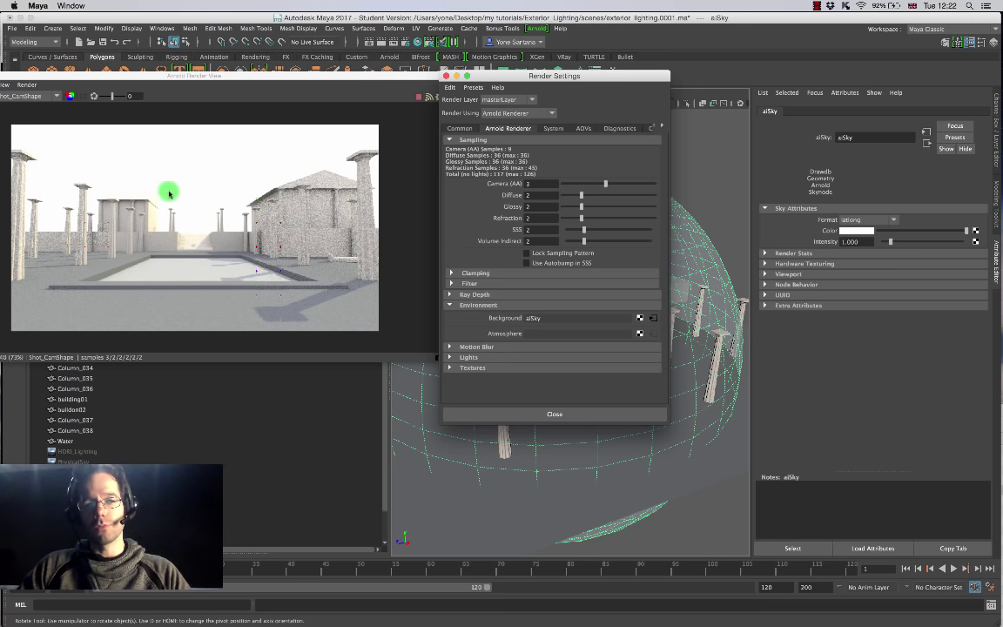
Turn off Casts Shadows, Visible in Diffuse and Visible in Glossy in the sky shader's render stats, keeping Primary Visibility on.
click(765, 254)
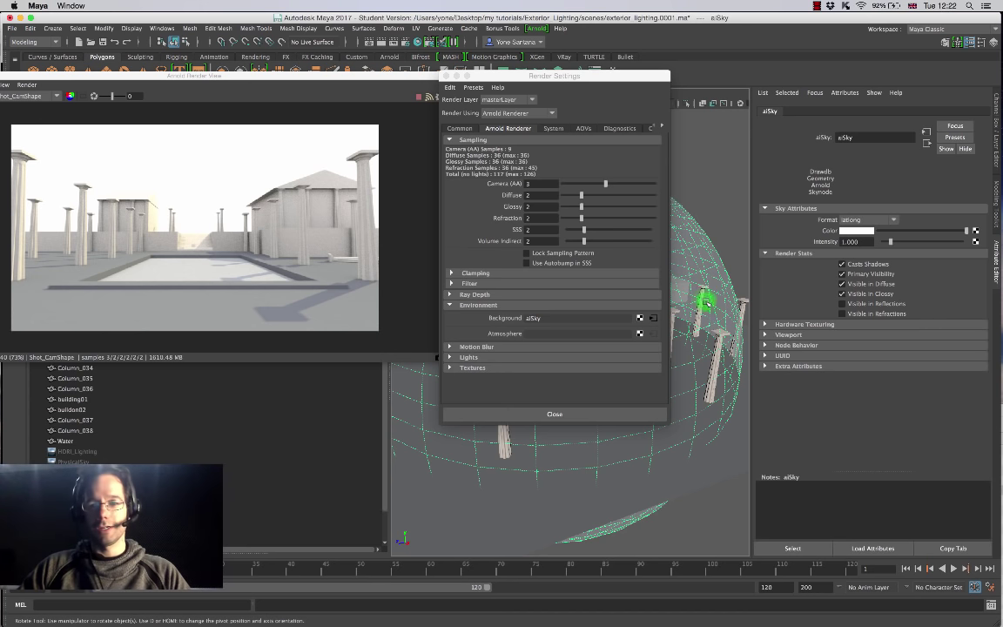
click(841, 265)
click(841, 295)
click(841, 284)
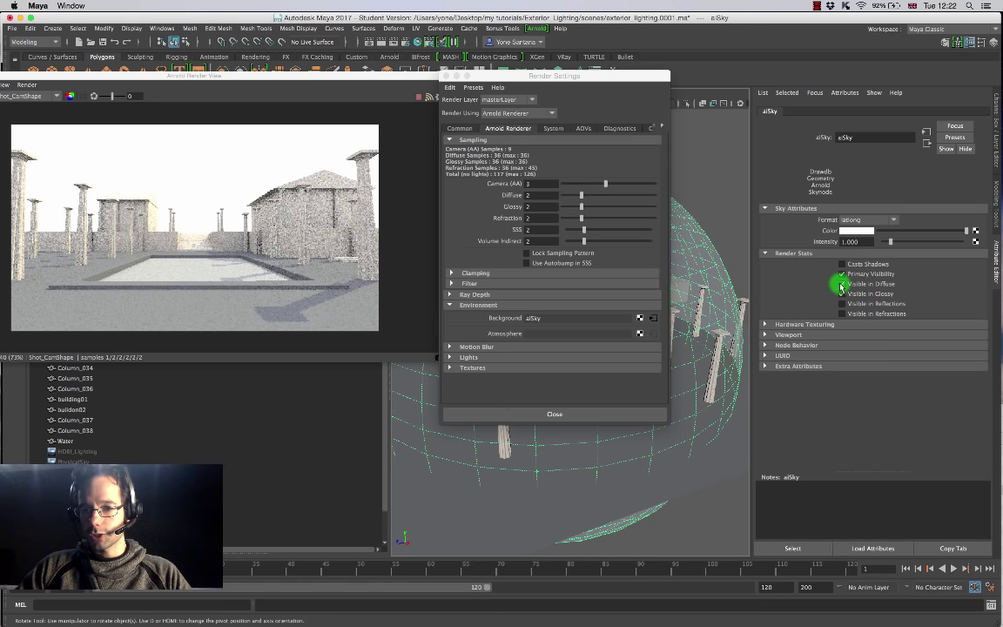
click(840, 296)
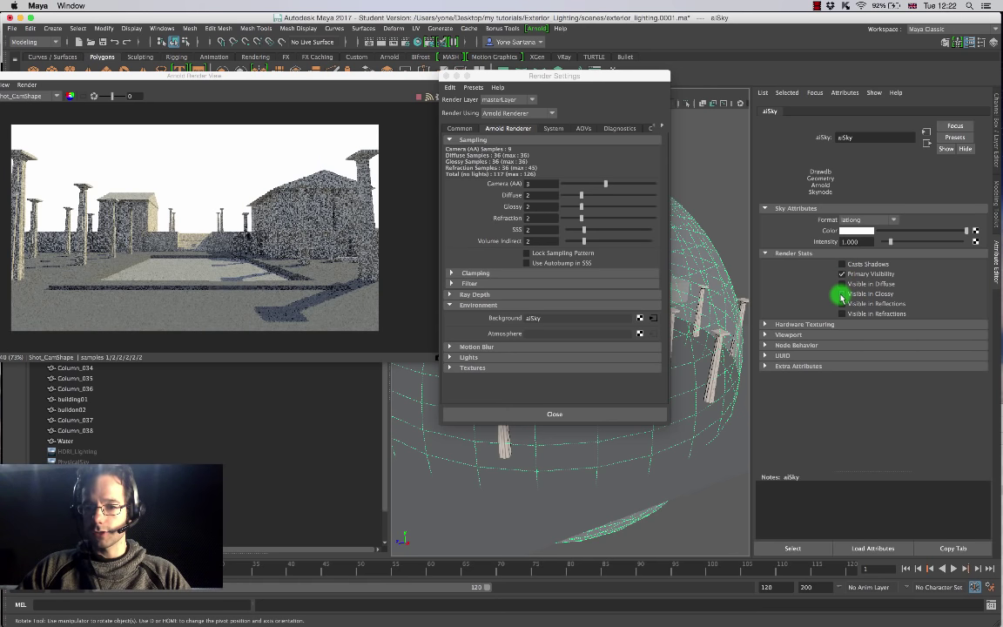
click(842, 295)
click(858, 296)
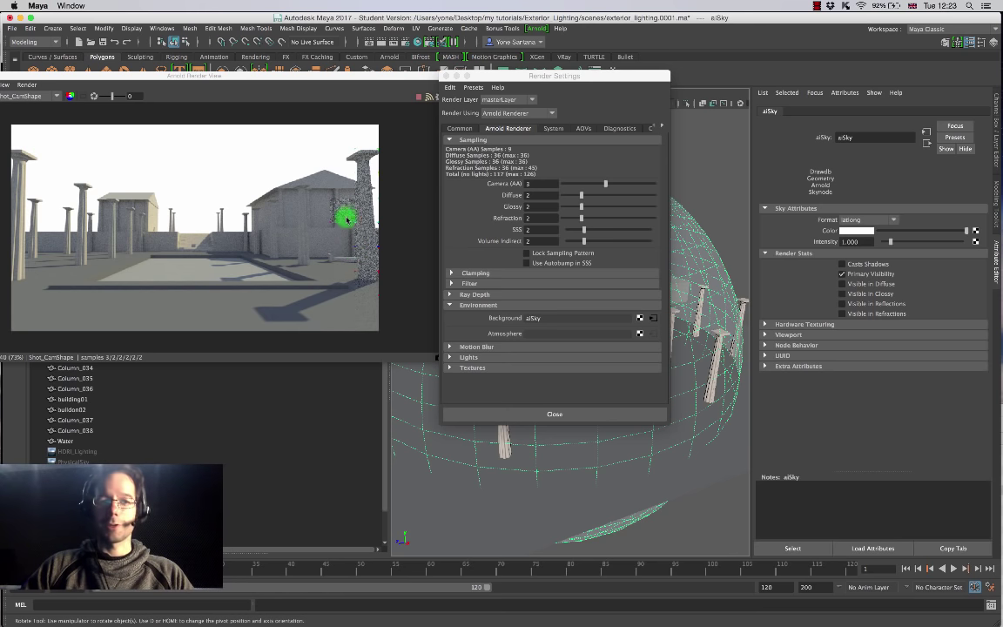
Raise the refraction samples to 9 in the Arnold render settings and close the settings window.
drag(581, 217, 645, 218)
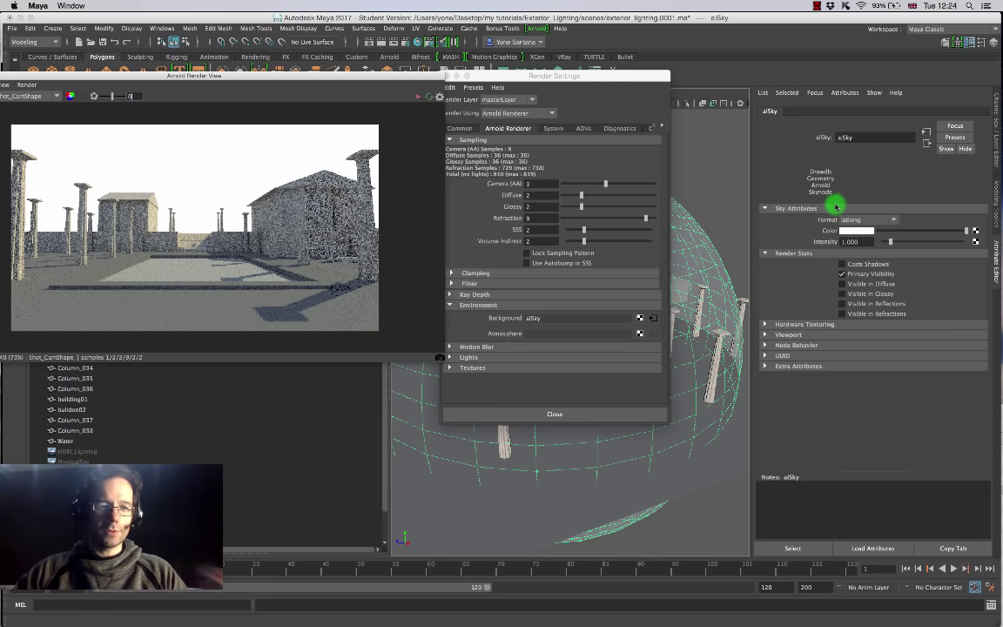
key(e)
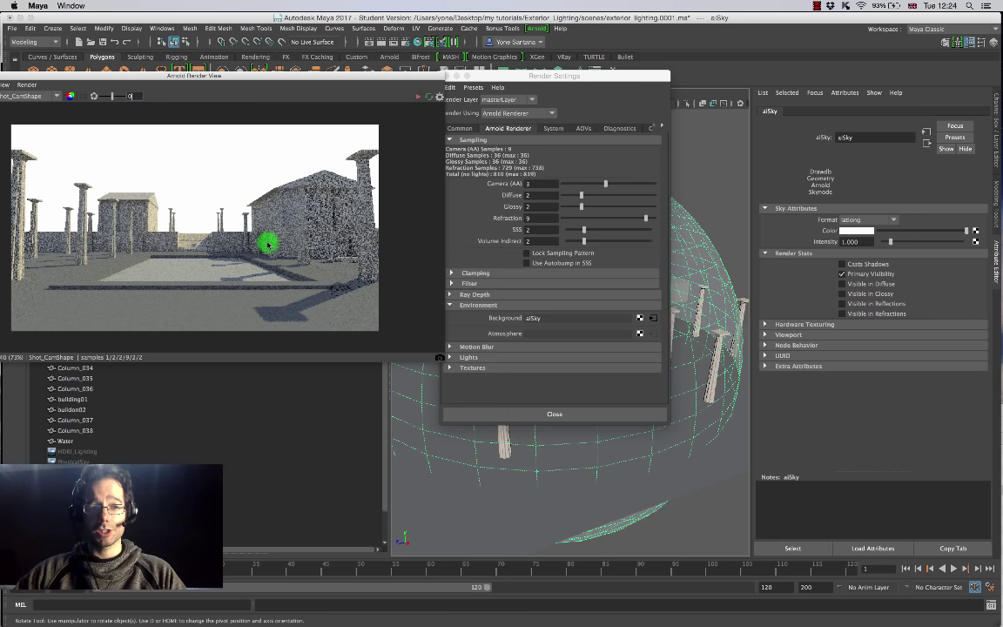
drag(508, 75, 505, 75)
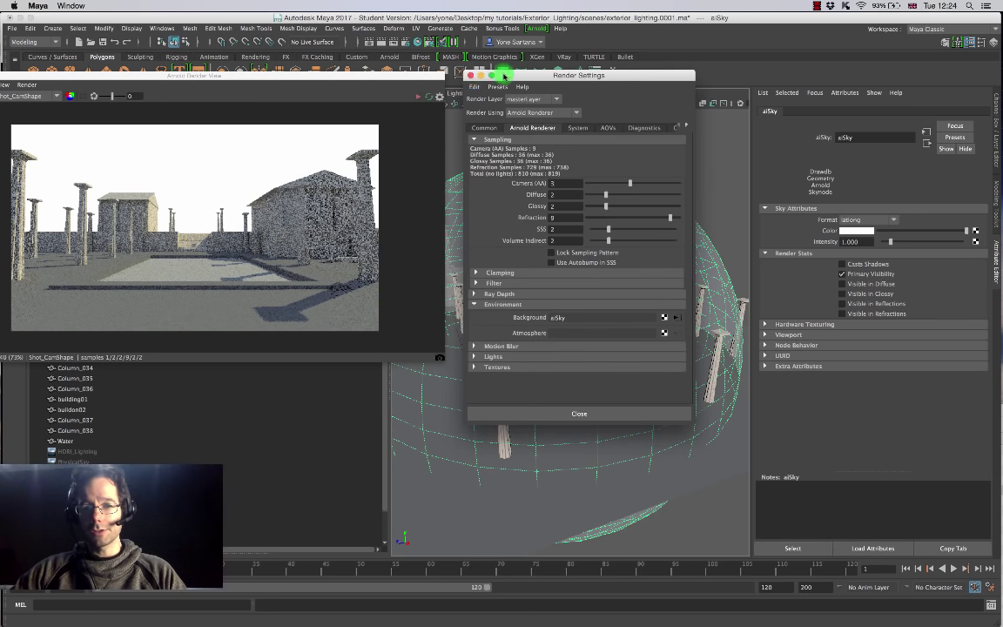
click(471, 75)
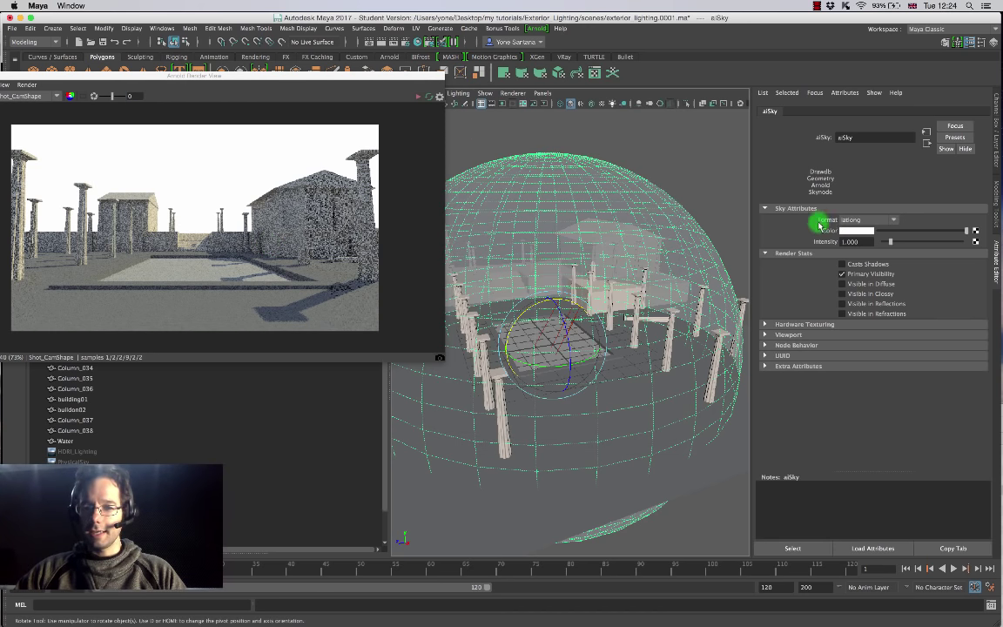
Map a Ramp texture to the sky shader's color and start the Arnold preview render.
click(974, 232)
click(426, 432)
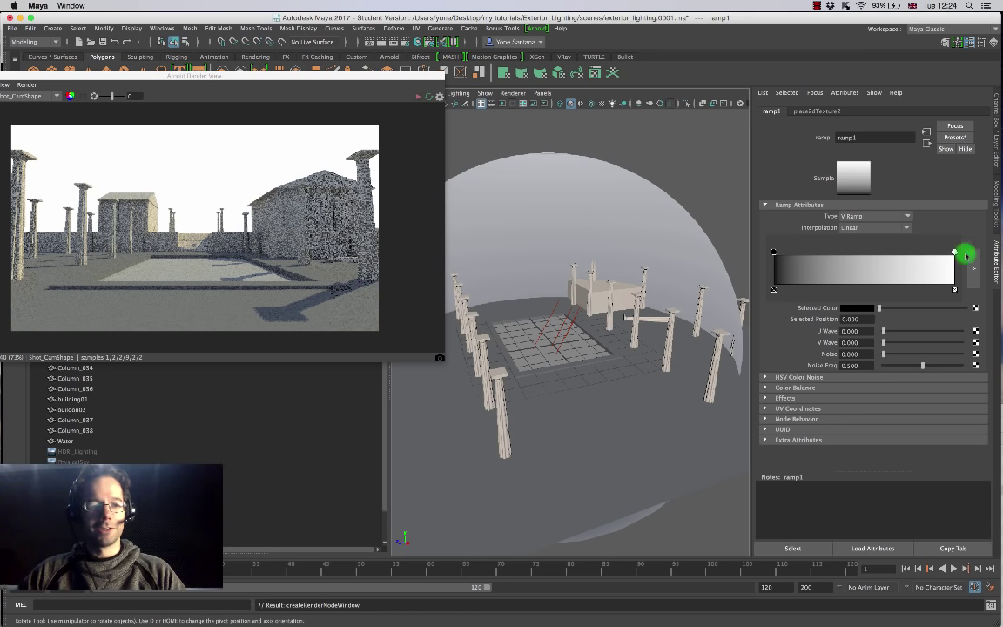
click(414, 98)
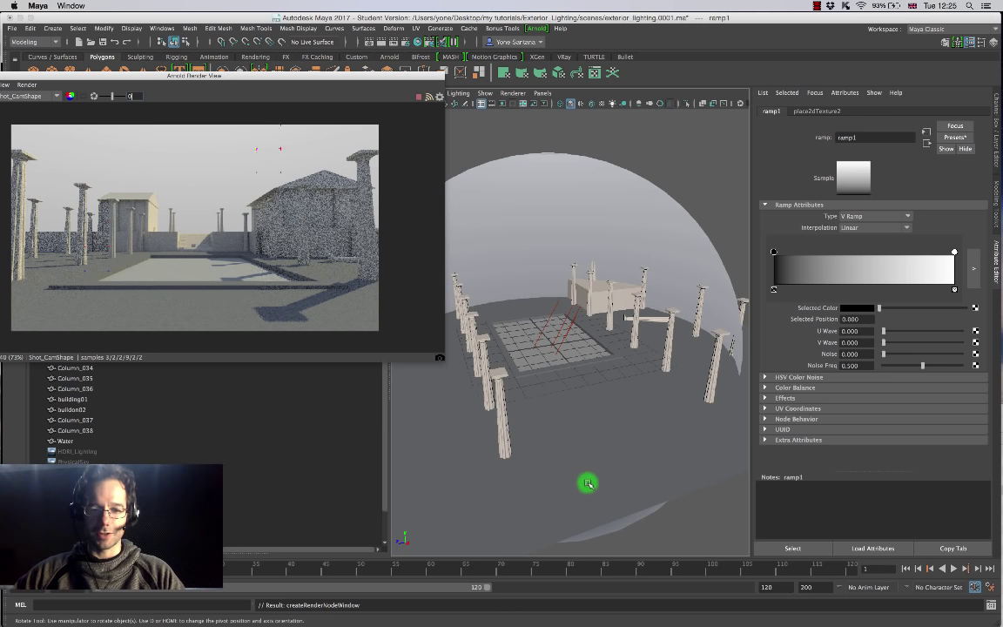
Move the ramp's black stop to about 0.58 and the white one to 0.630, and add another black stop at 0.494.
drag(775, 253, 855, 257)
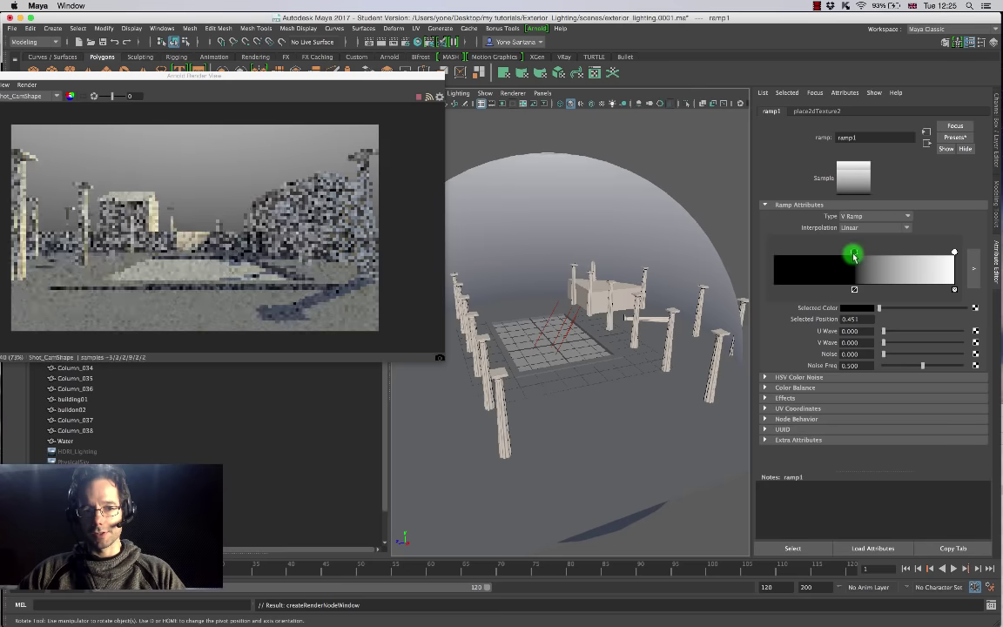
mouse_move(955, 252)
mouse_down()
mouse_move(854, 253)
mouse_move(887, 255)
mouse_move(869, 248)
mouse_move(877, 251)
mouse_up()
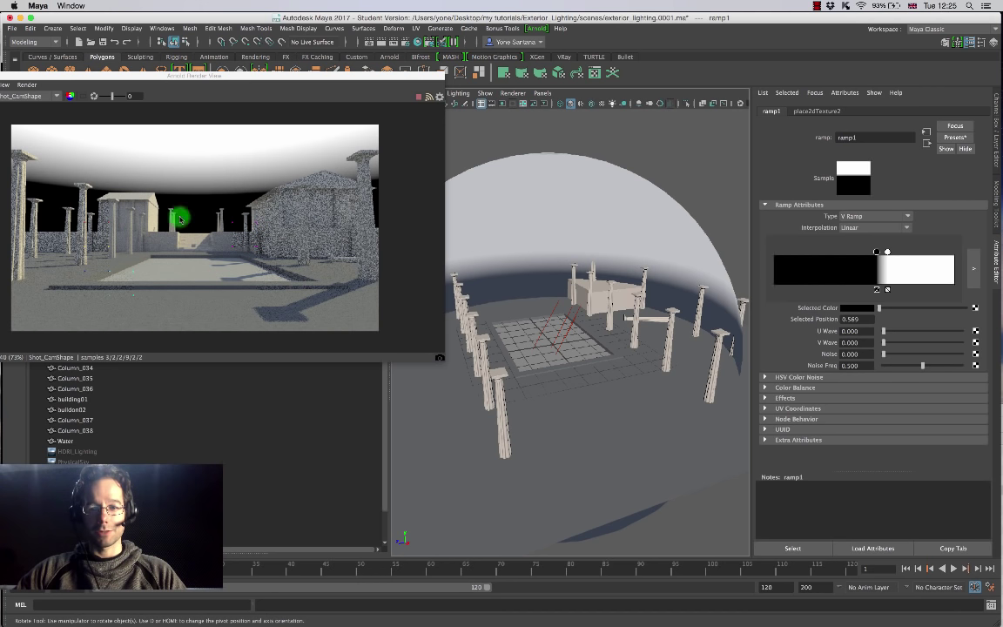
drag(876, 251, 864, 255)
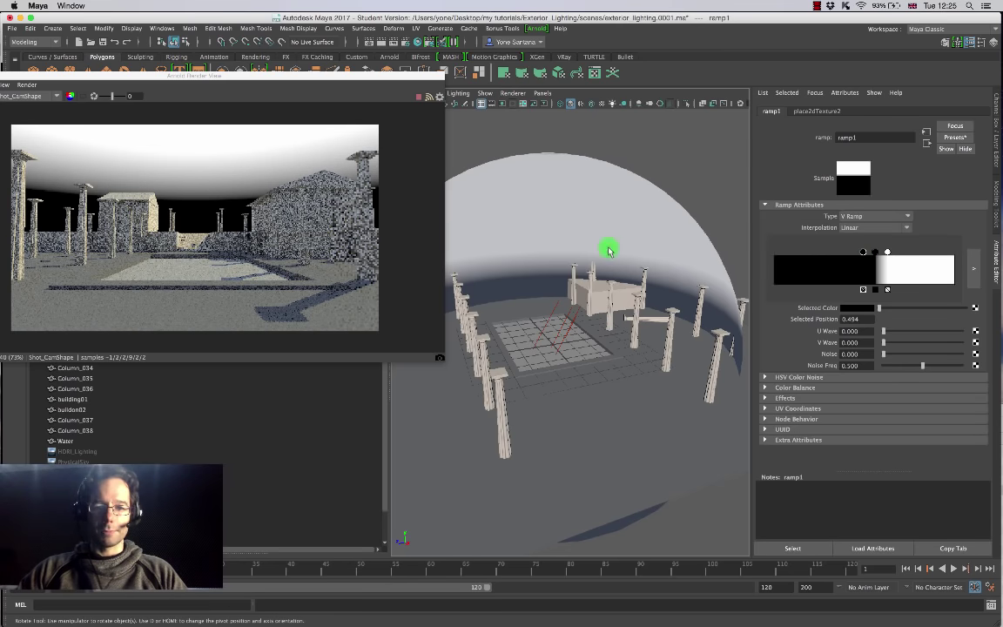
Color the ramp's lowest stop brown (RGB 0.187, 0.088, 0.017) and the middle stop pale blue (RGB 0.554, 0.700, 0.762).
click(857, 307)
drag(521, 272, 581, 288)
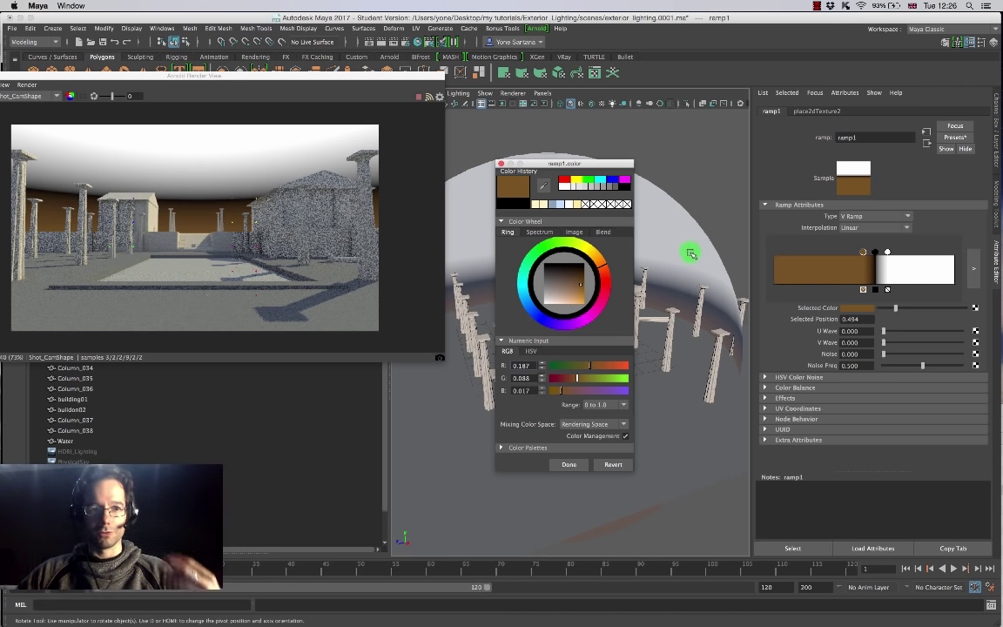
click(875, 253)
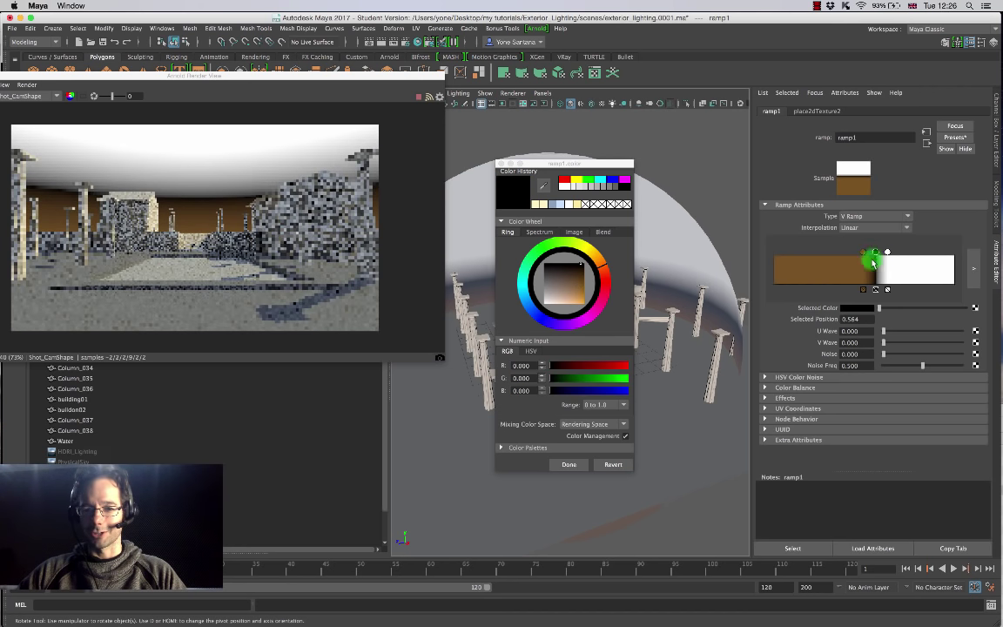
drag(574, 283, 557, 305)
click(880, 275)
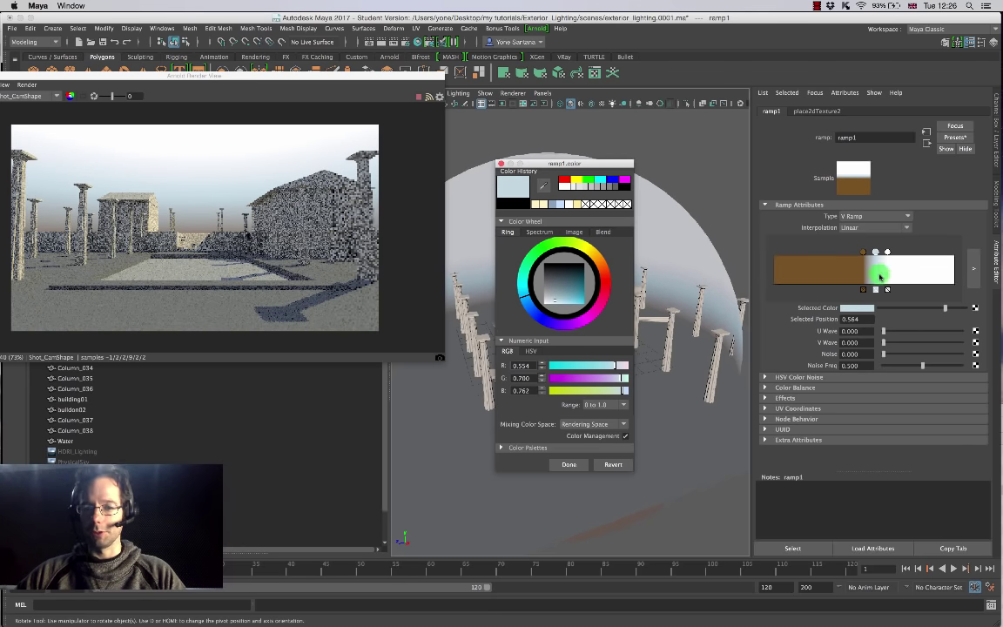
Color the ramp's white stop deep blue with RGB 0.000, 0.123, 0.294.
click(887, 252)
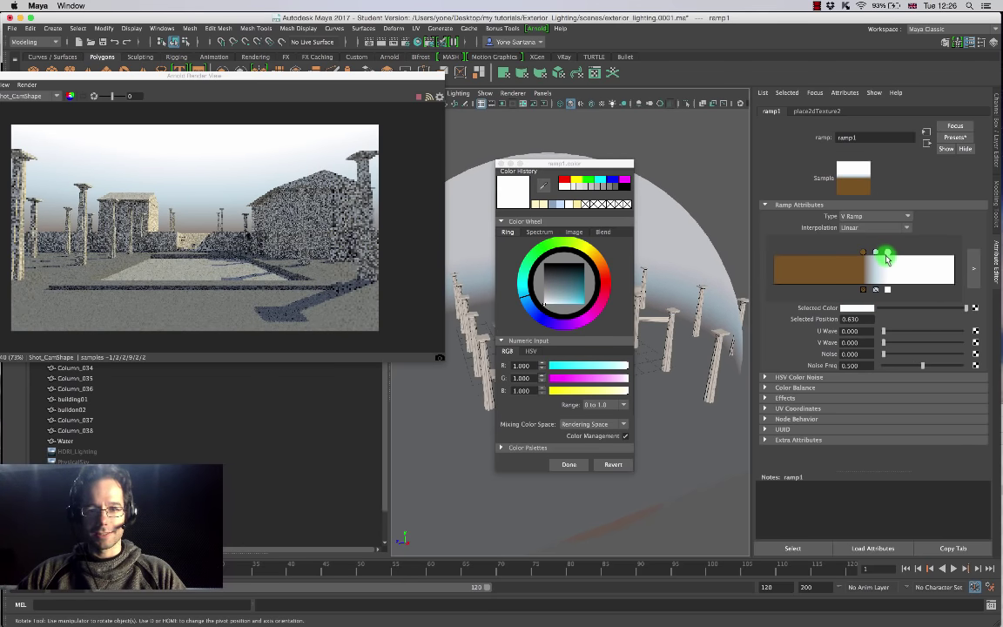
click(528, 311)
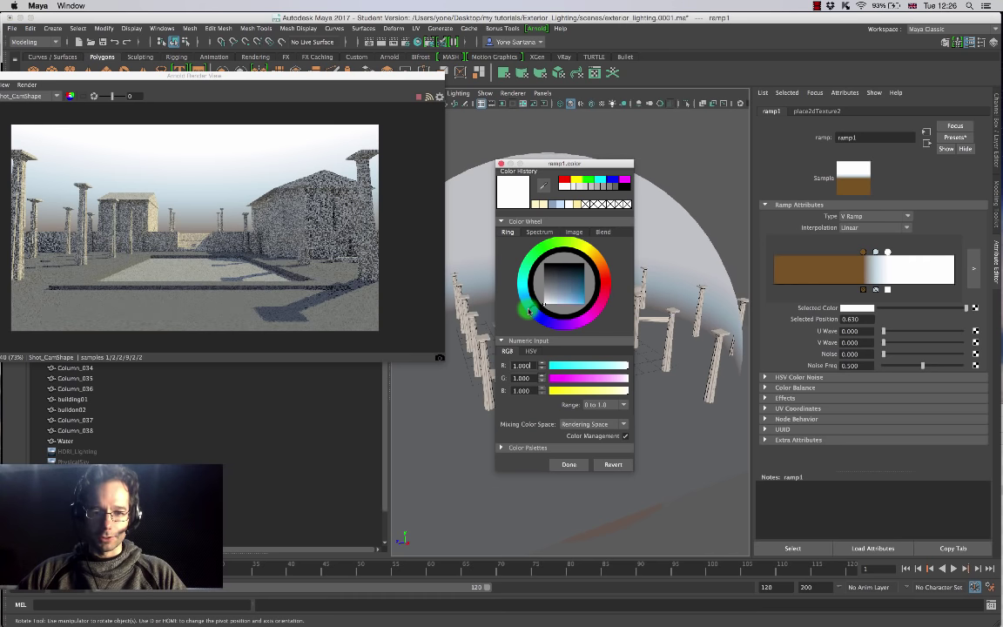
mouse_move(529, 310)
mouse_down()
mouse_move(523, 279)
mouse_move(584, 290)
mouse_up()
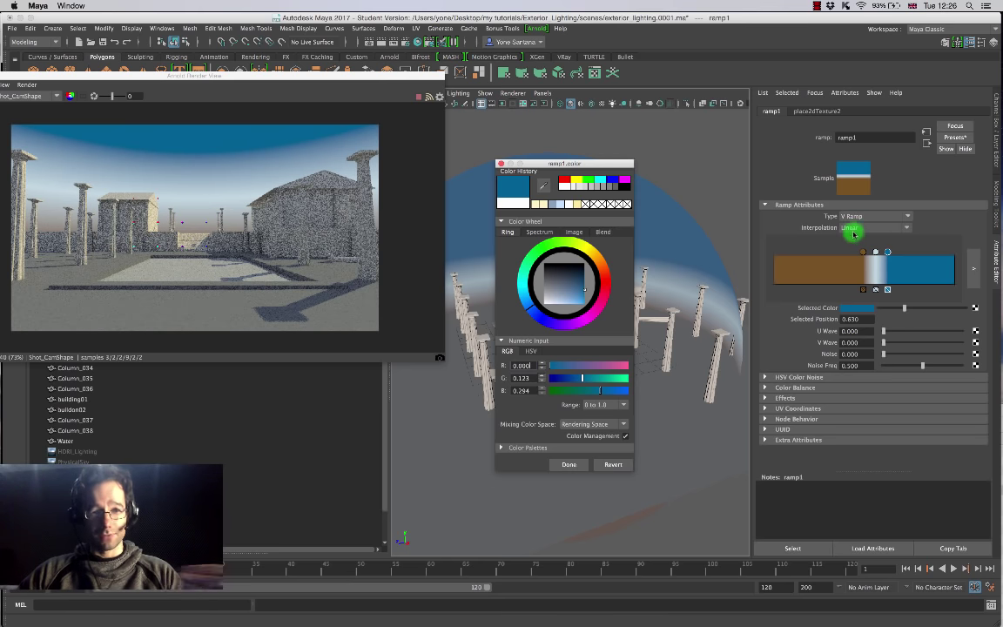
Set the ramp's interpolation to Smooth.
click(889, 225)
click(891, 227)
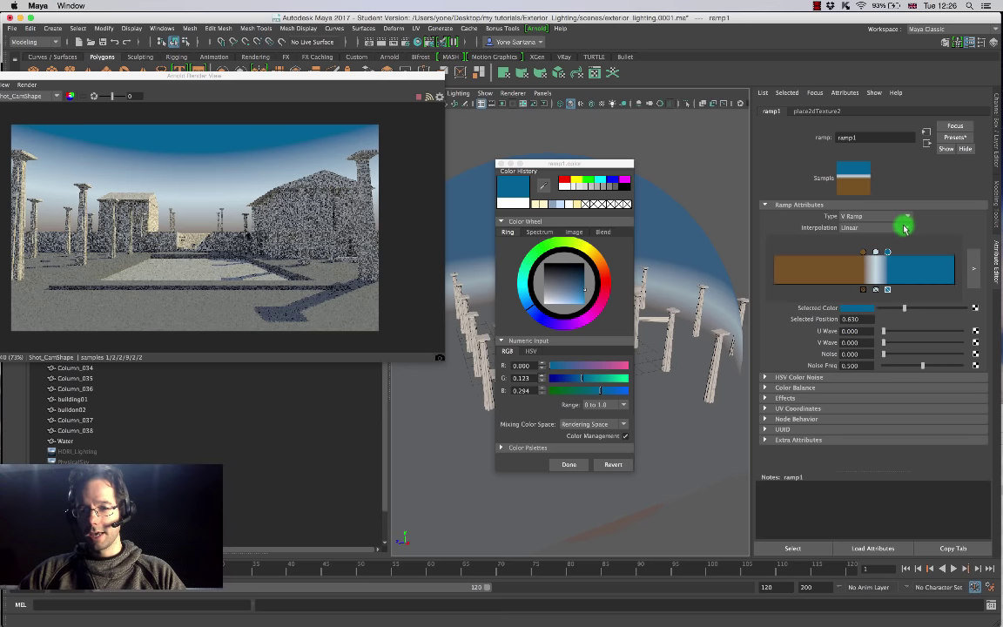
click(904, 228)
click(880, 279)
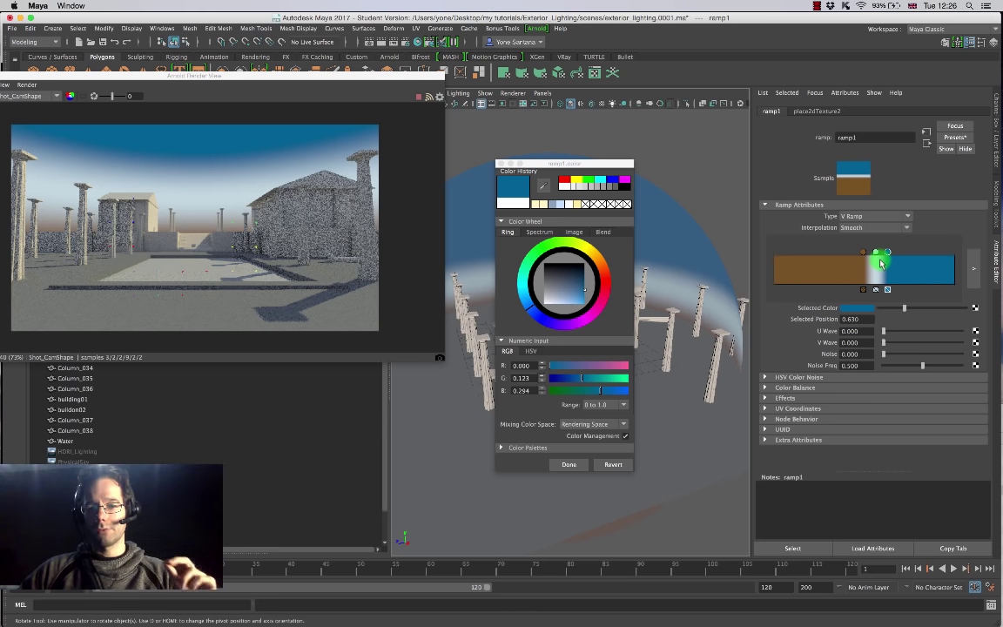
Lighten the ramp's deep blue stop to RGB 0.006, 0.249, 0.484 and accept the color.
click(585, 301)
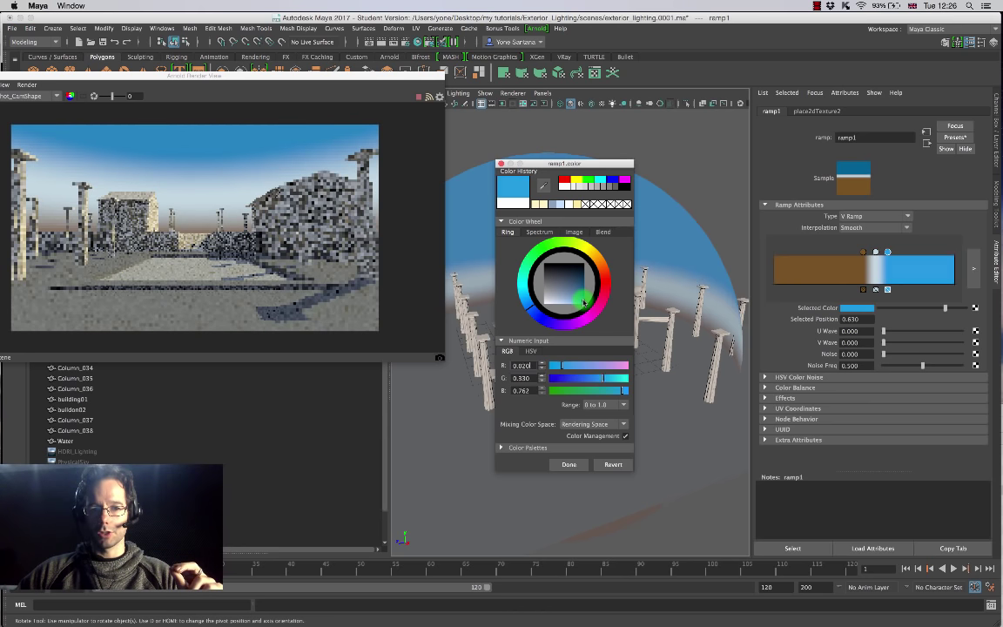
drag(583, 301, 525, 307)
click(568, 465)
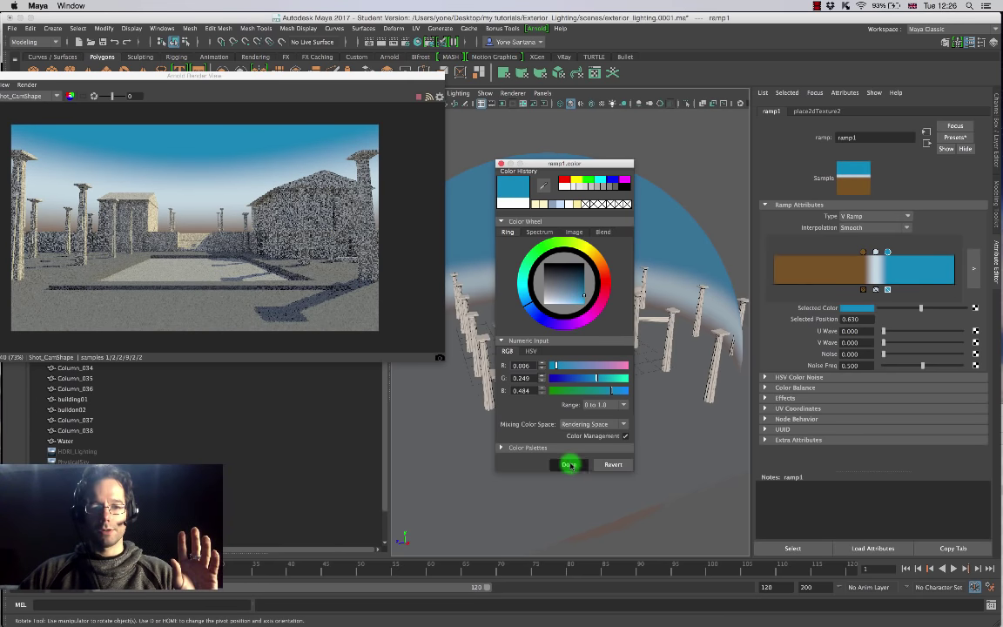
click(569, 466)
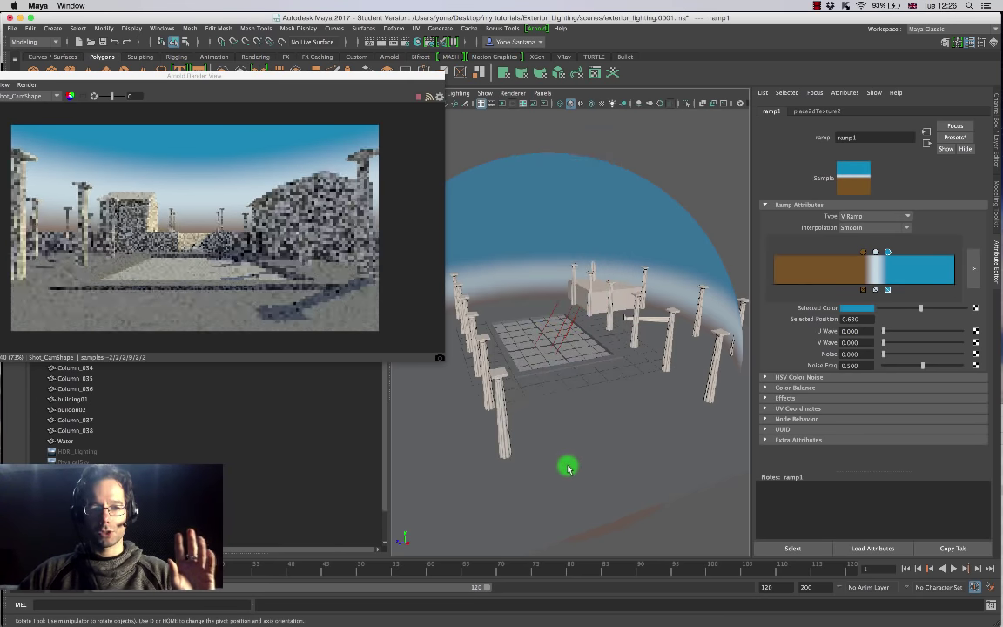
Reposition the ramp stops around the horizon, with brown at 0.491, pale blue at 0.523 and deep blue at 0.647.
drag(864, 256, 868, 255)
click(873, 253)
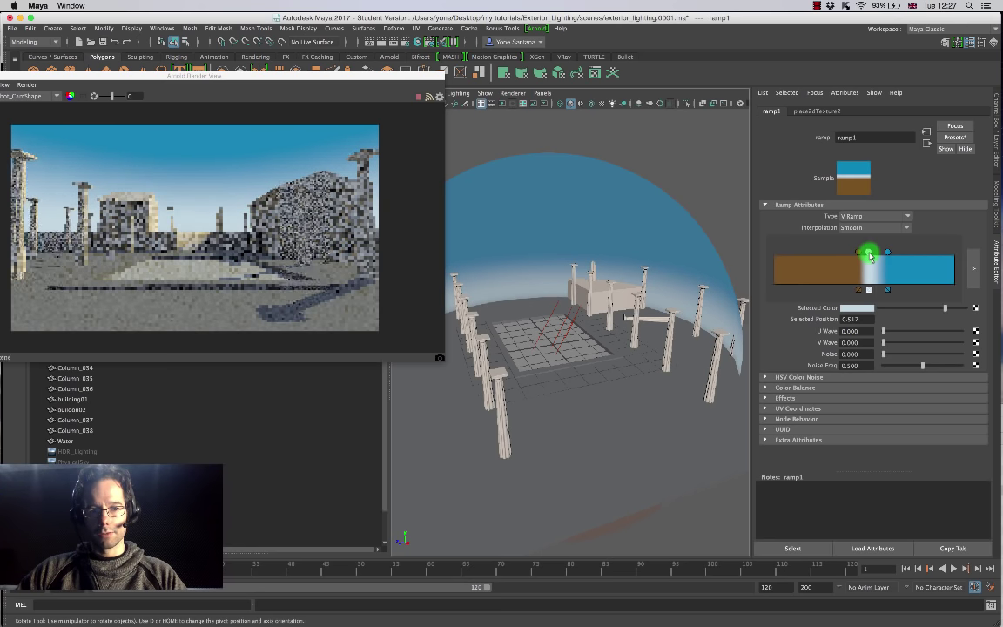
drag(860, 255, 863, 254)
click(516, 229)
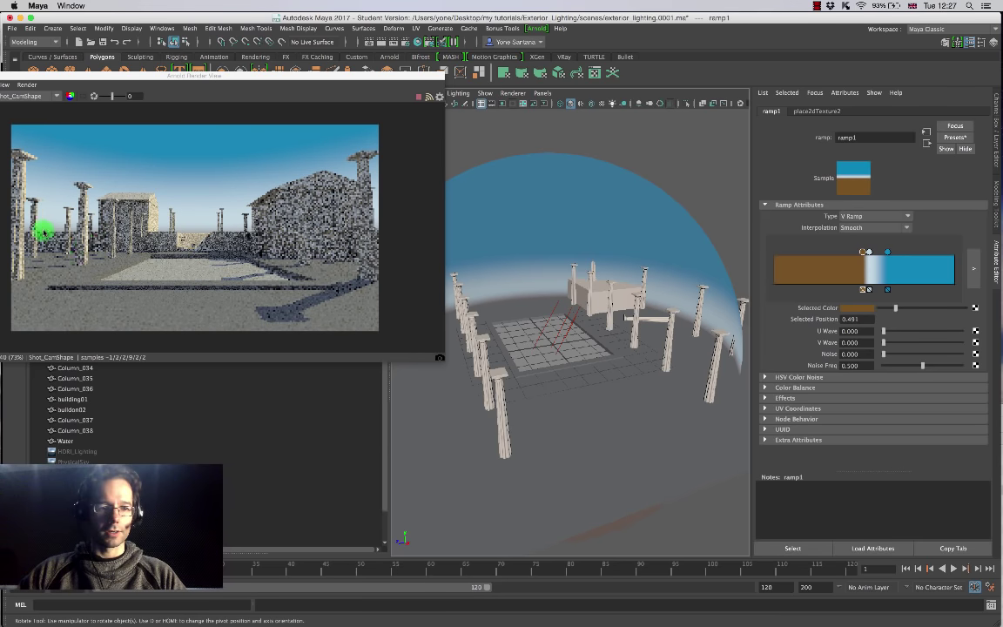
drag(44, 235, 174, 227)
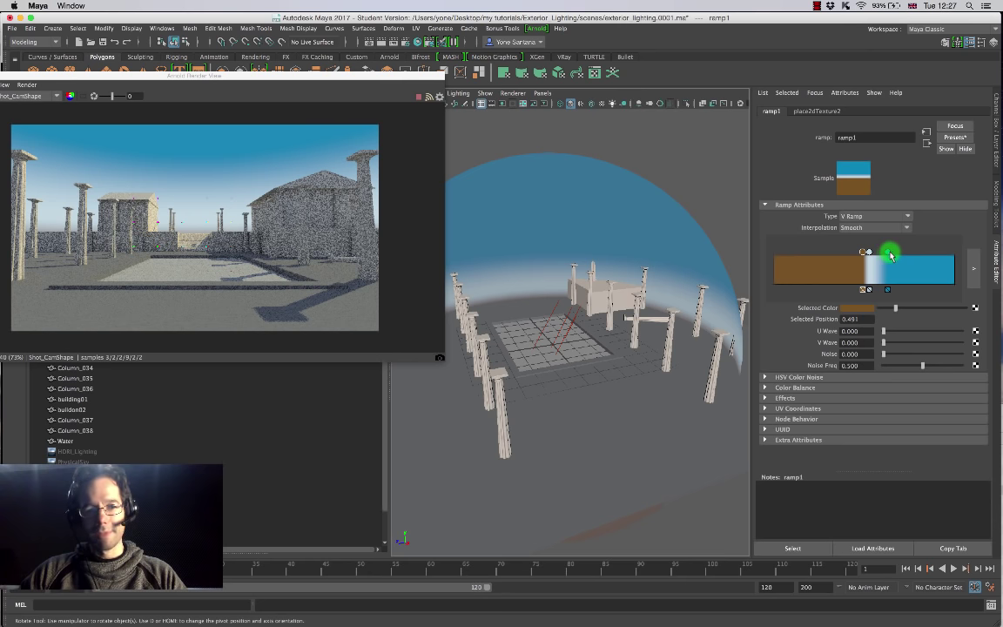
mouse_move(888, 253)
mouse_down()
mouse_move(899, 256)
mouse_move(884, 260)
mouse_up()
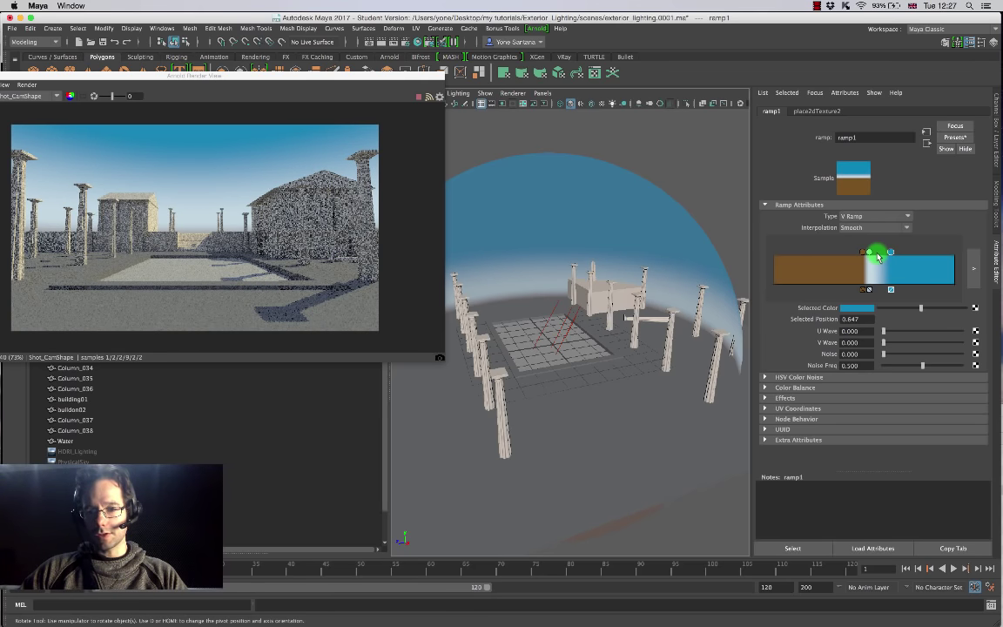
Add a ramp stop at about 0.581 between the pale and deep blue stops and color it RGB 0.198, 0.450, 0.635.
click(877, 258)
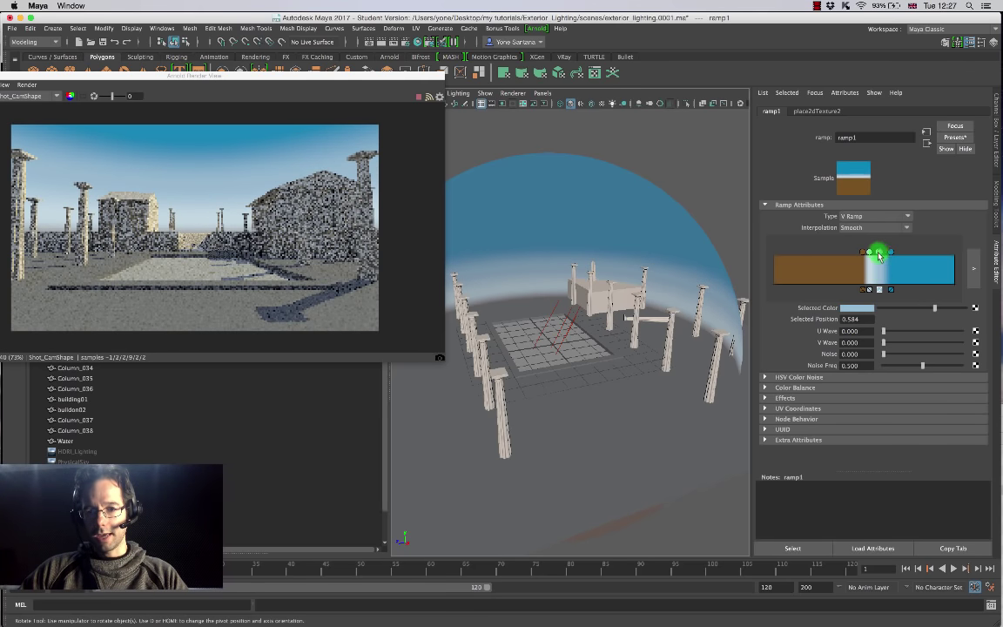
click(856, 308)
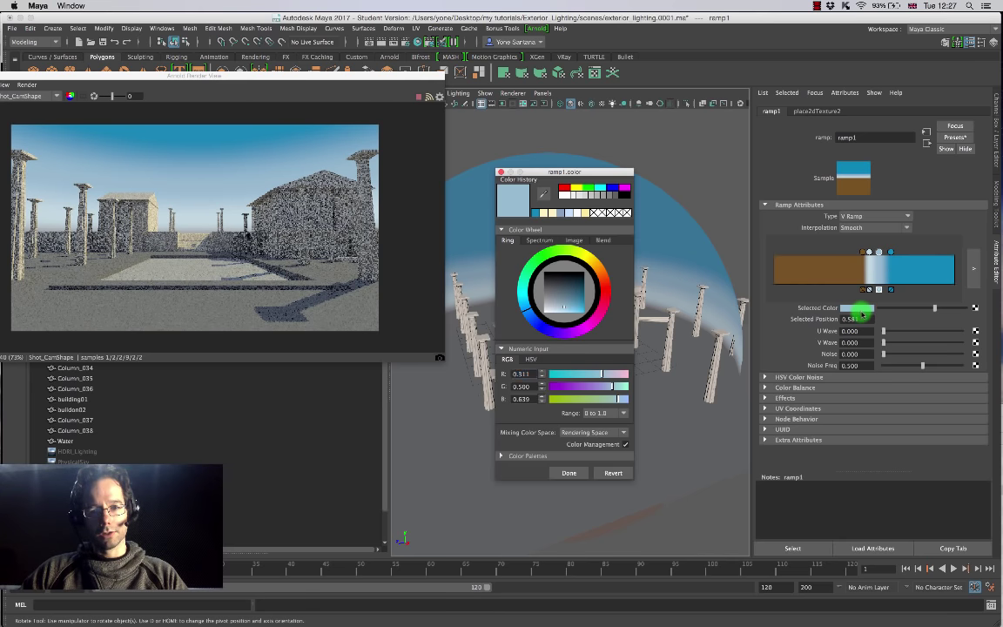
click(612, 298)
click(567, 308)
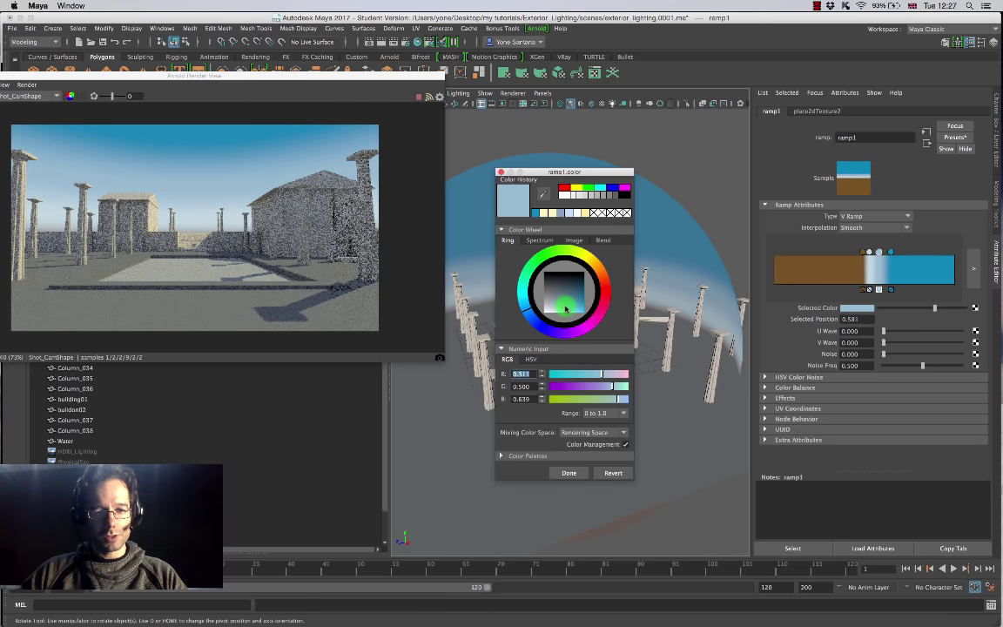
drag(567, 308, 571, 307)
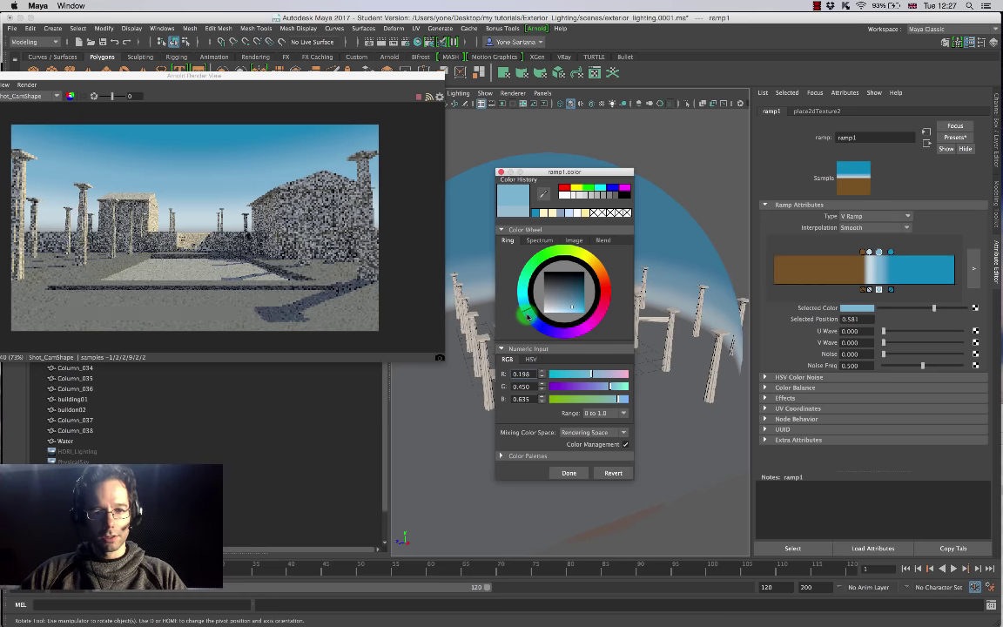
Adjust the new intermediate stop's hue to a slightly greener light blue with a green value of 0.499.
key(Tab)
text(0.322)
key(Return)
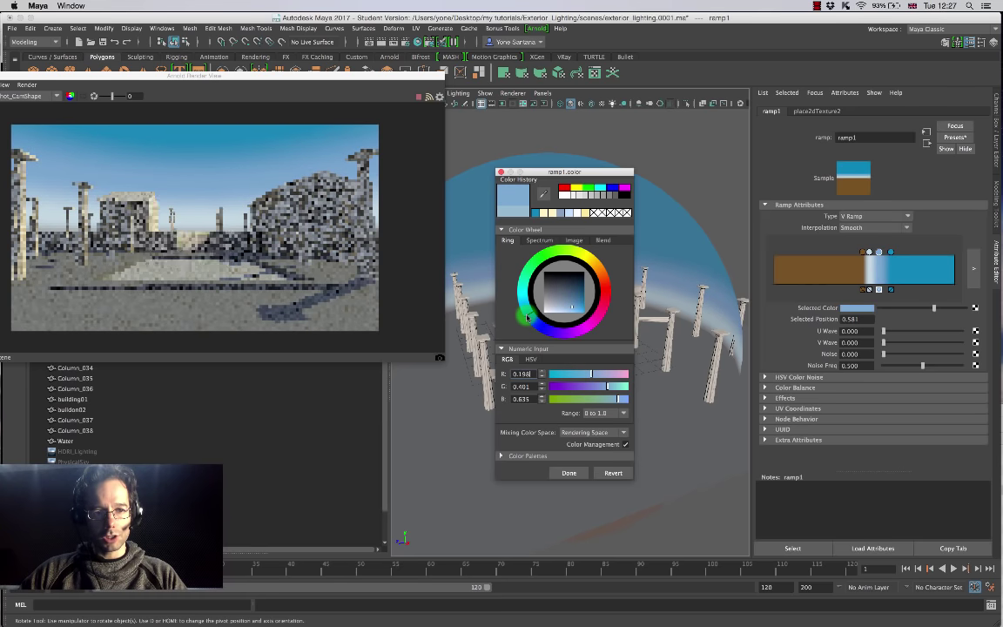
text(0.404)
key(shift+Tab)
key(Tab)
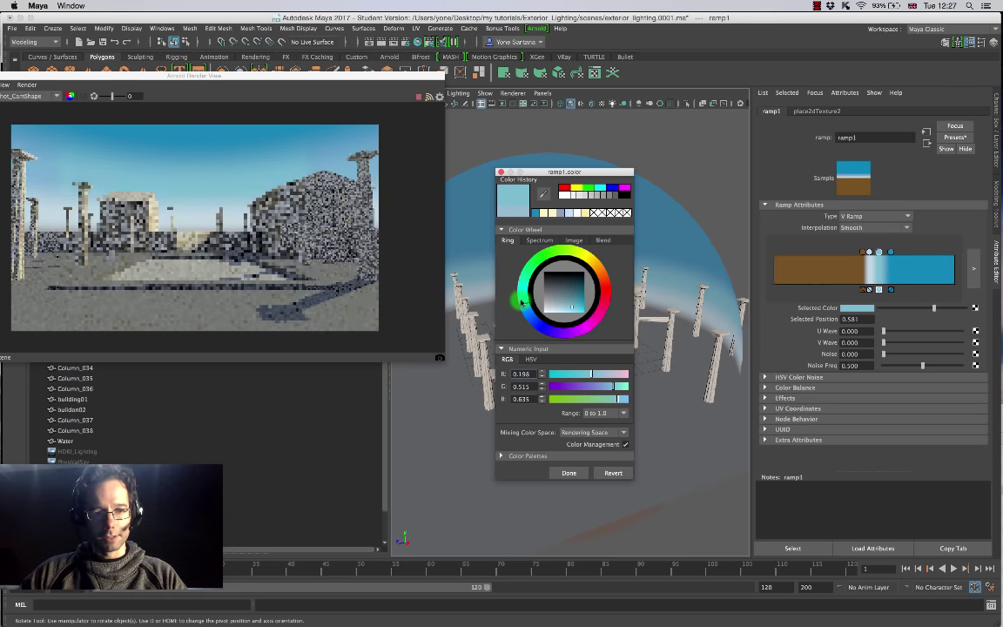
text(0.509)
key(shift+Tab)
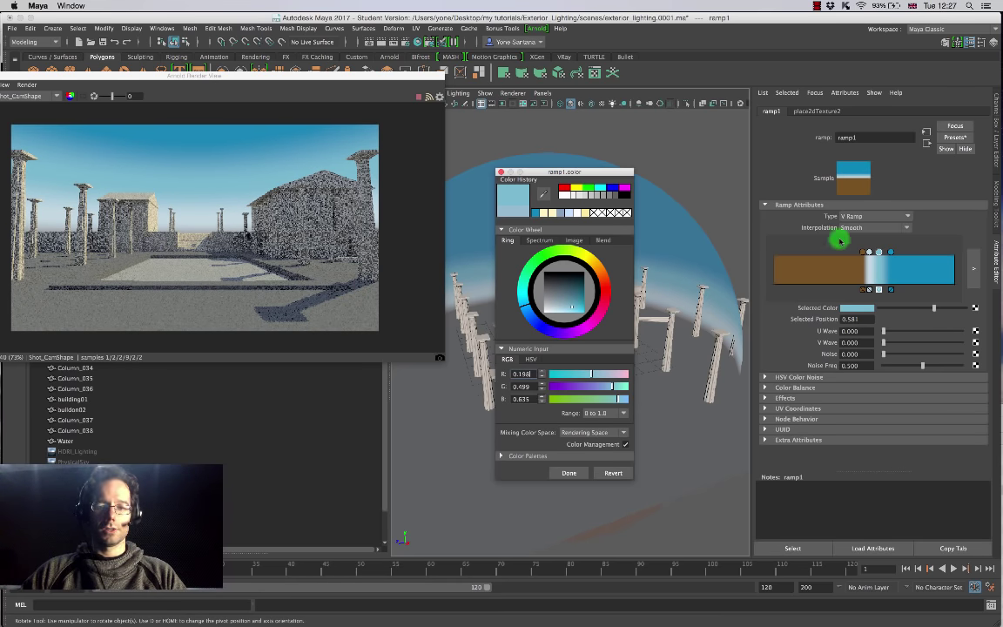
Darken the pale horizon stop at 0.523 to a light greyish blue and accept the color.
click(869, 252)
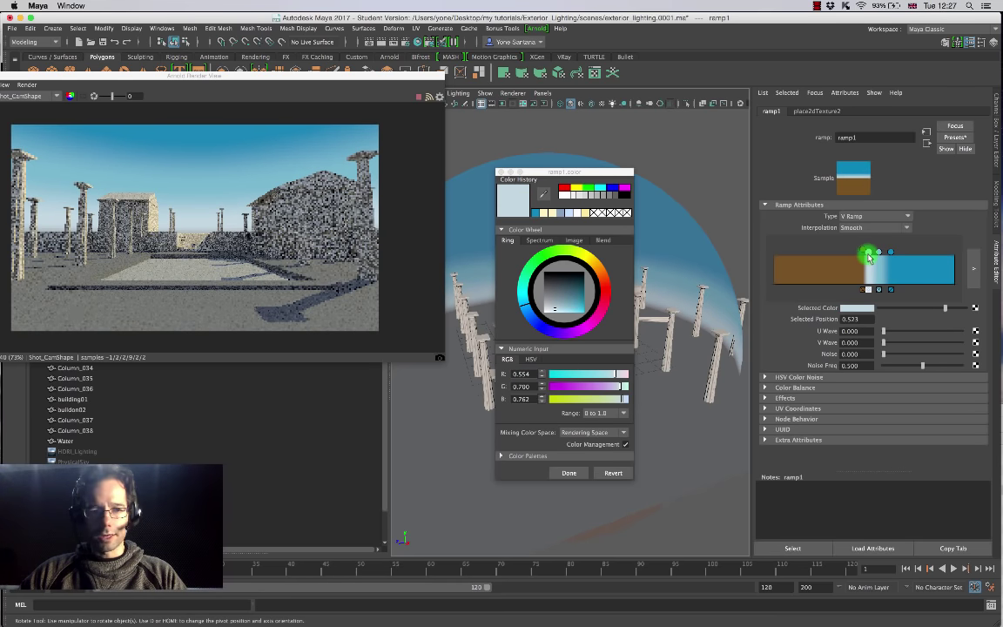
click(554, 308)
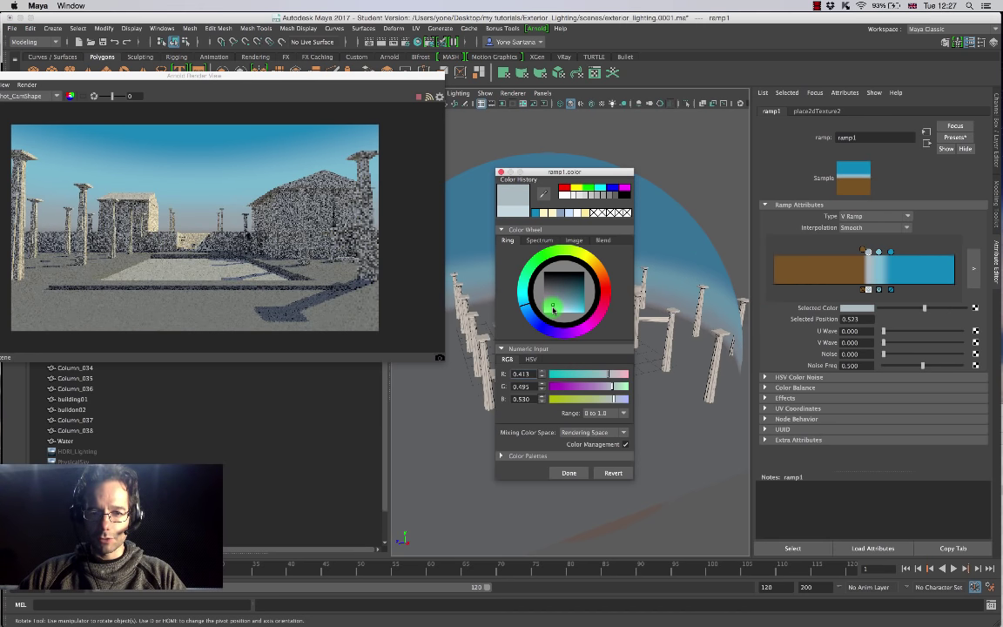
click(554, 308)
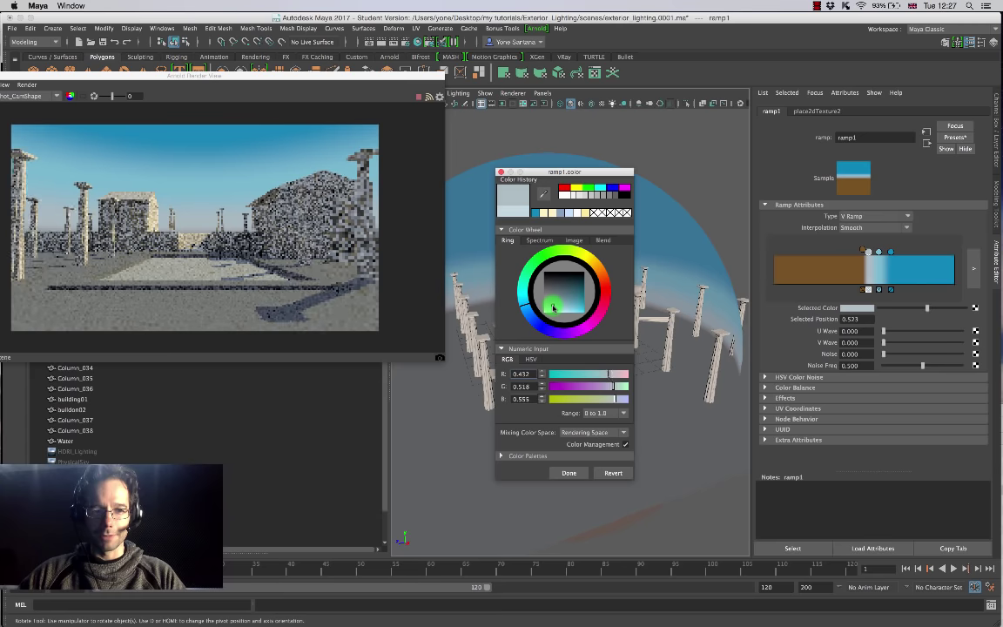
drag(553, 308, 551, 305)
click(570, 472)
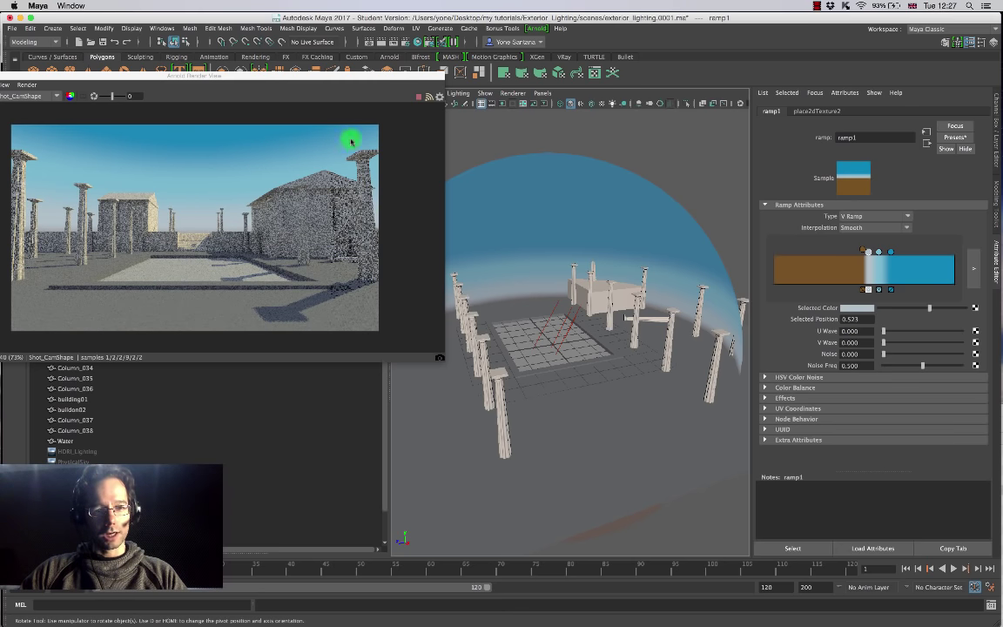
Move the ramp's intermediate light blue stop to position 0.578.
click(889, 253)
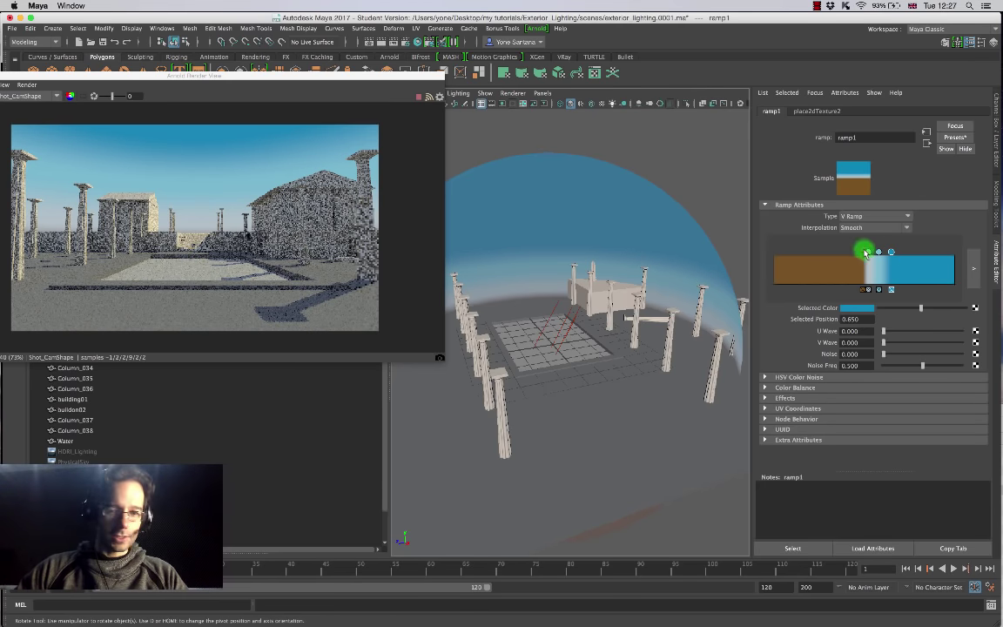
click(879, 253)
drag(879, 254, 876, 254)
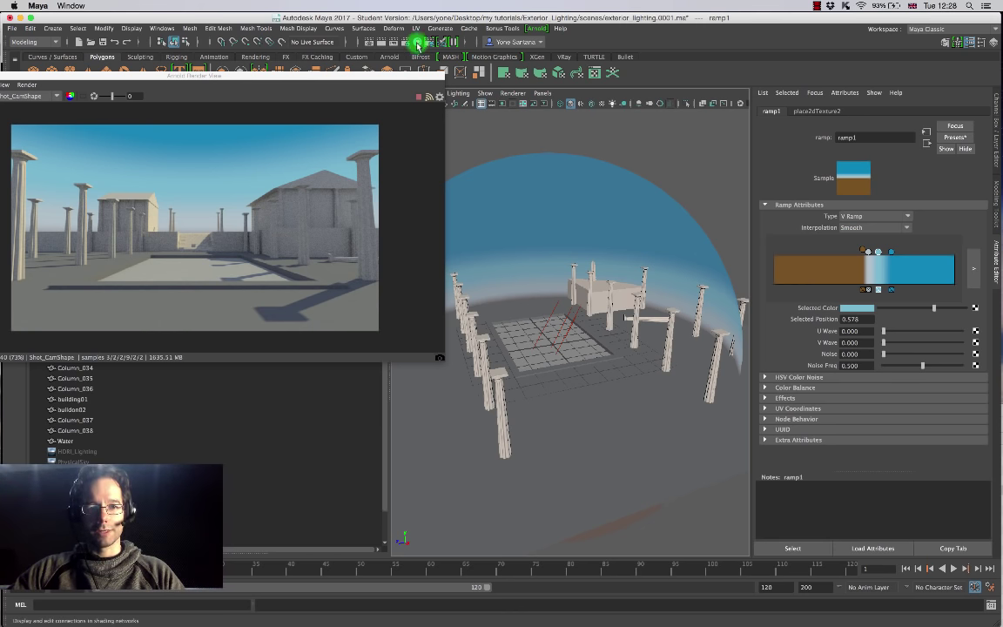
Find the sky's ramp texture in the Hypershade, rename it Mid_morning and close the Hypershade.
click(417, 43)
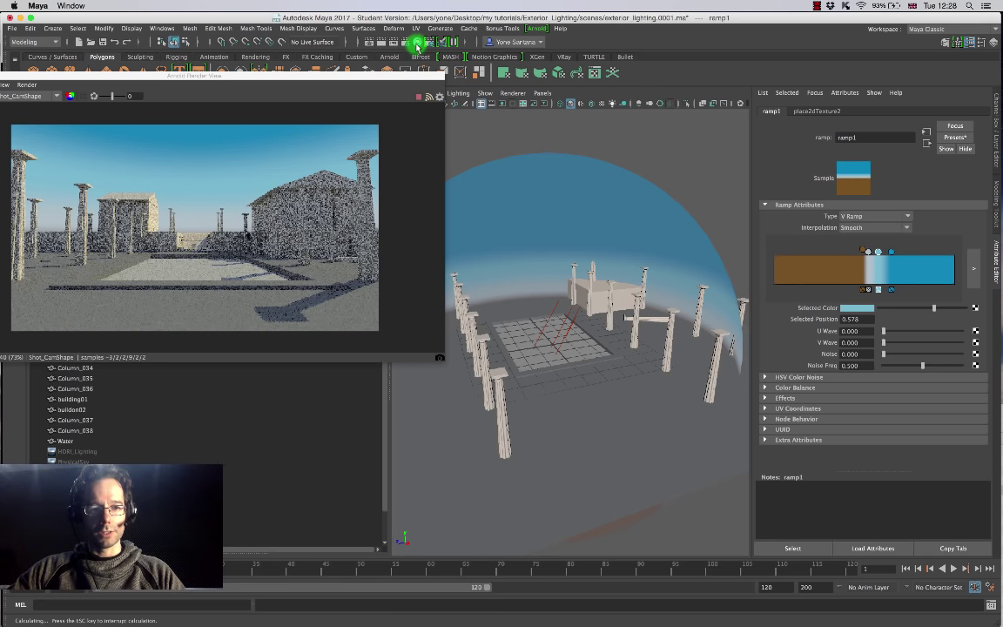
click(417, 43)
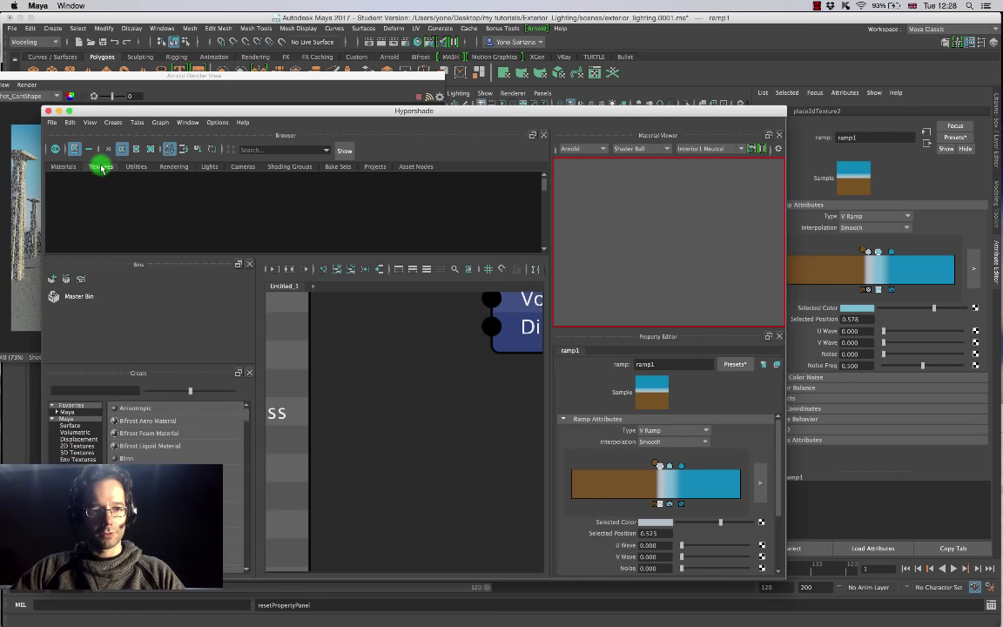
click(100, 167)
click(132, 166)
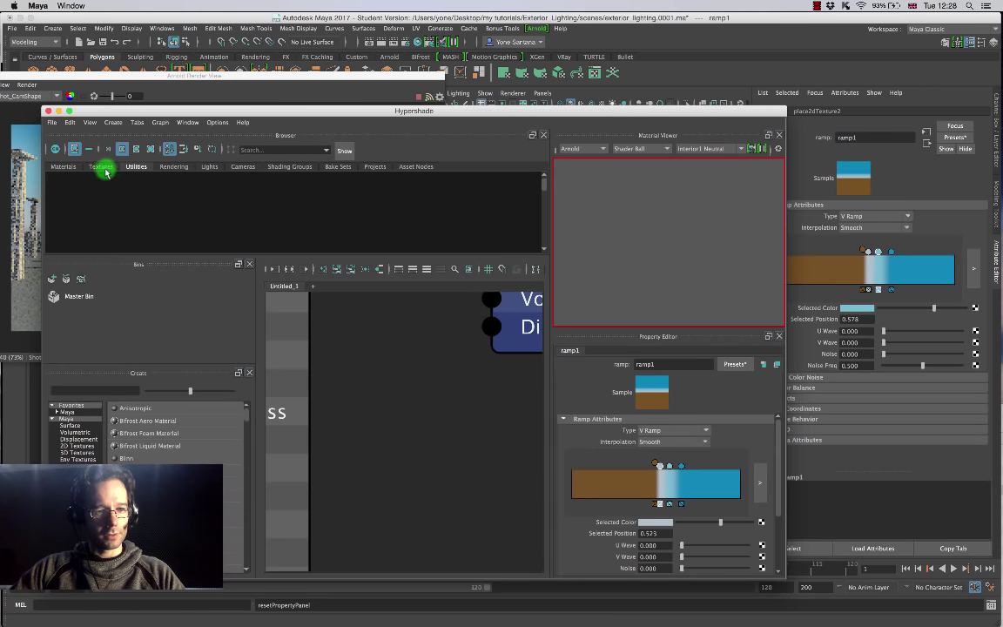
click(100, 166)
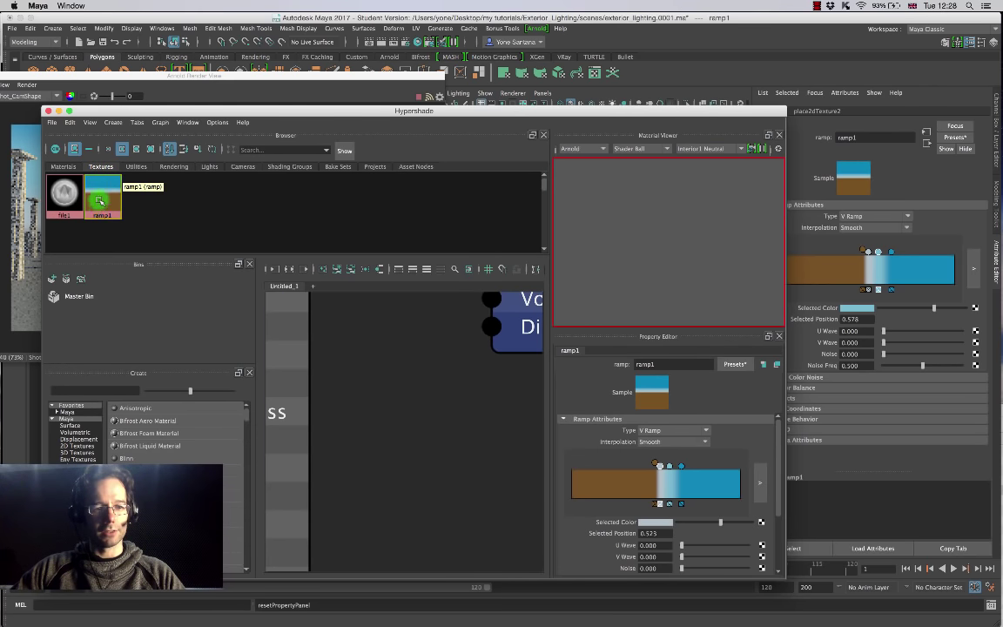
middle_drag(102, 195, 586, 348)
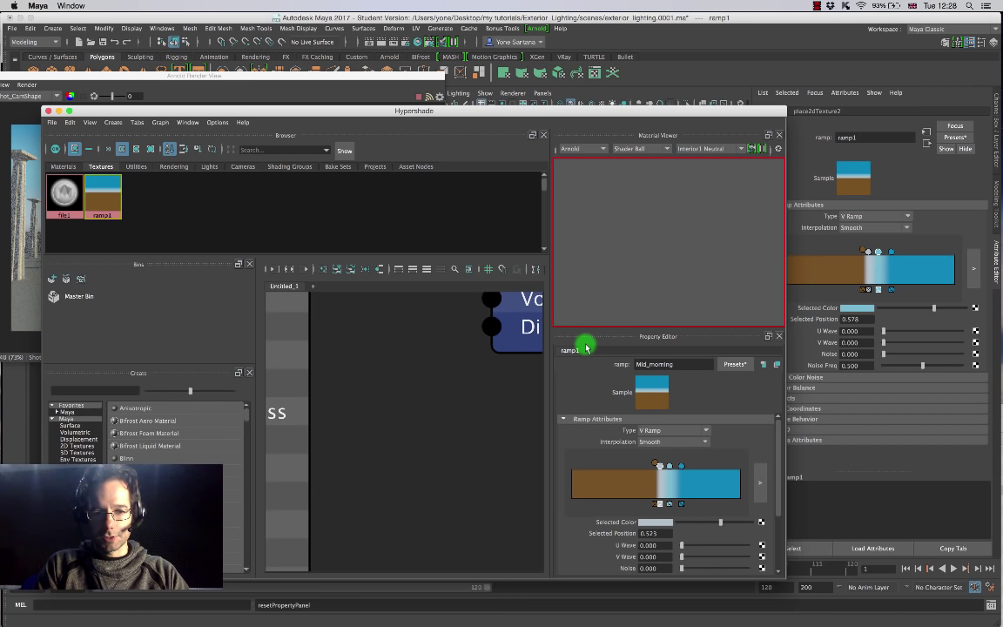
key(Return)
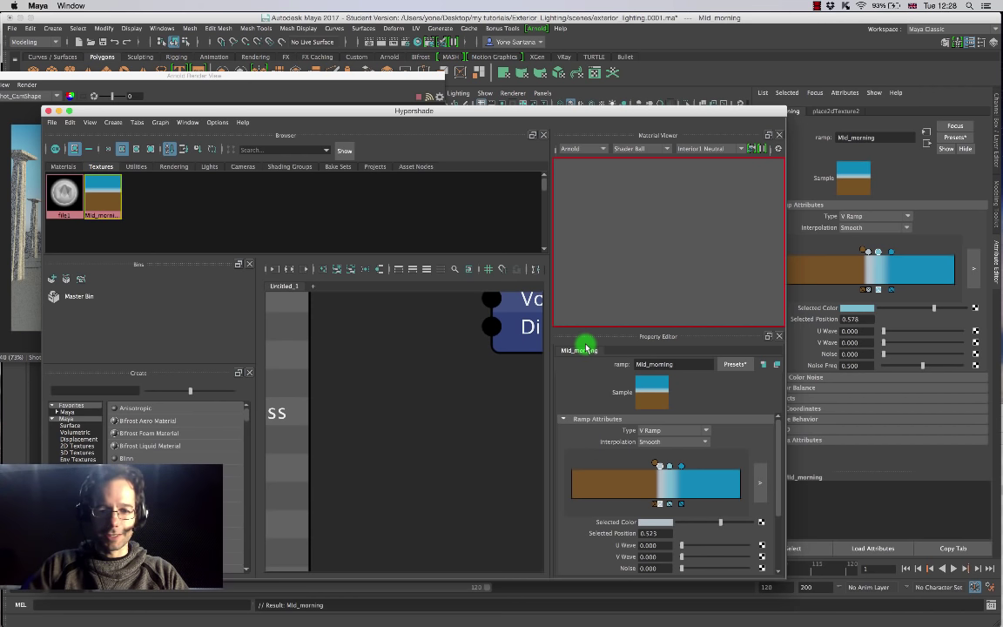
click(47, 111)
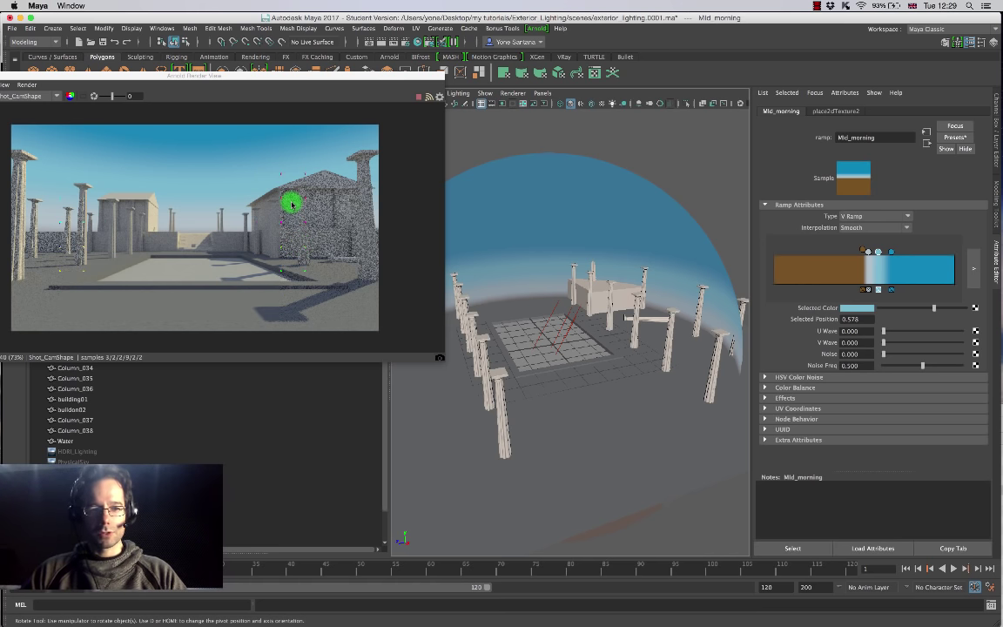
Rename the blue skydome light to Custom_Colour.
click(568, 319)
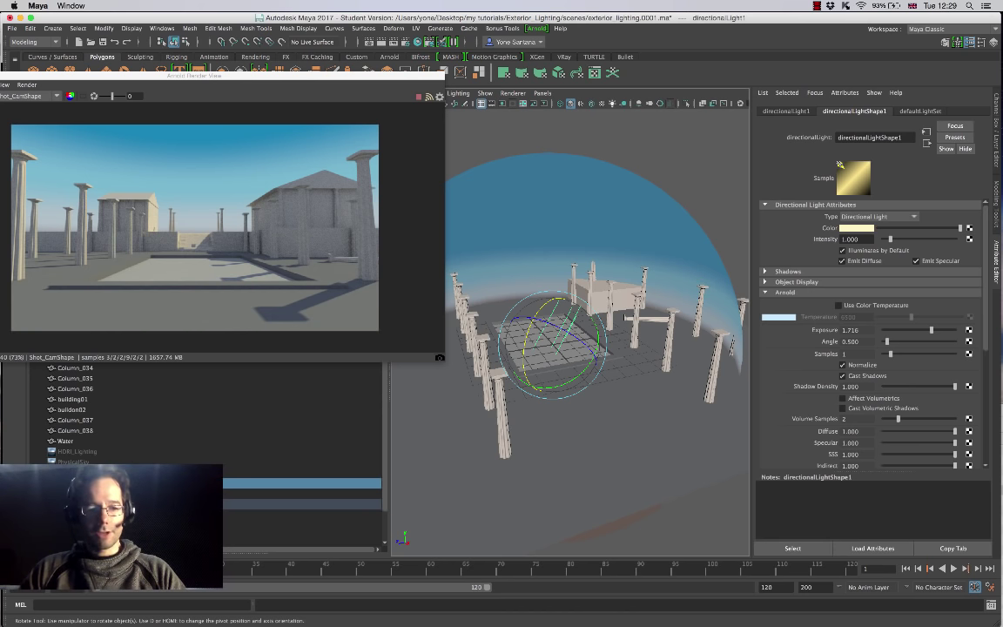
click(104, 472)
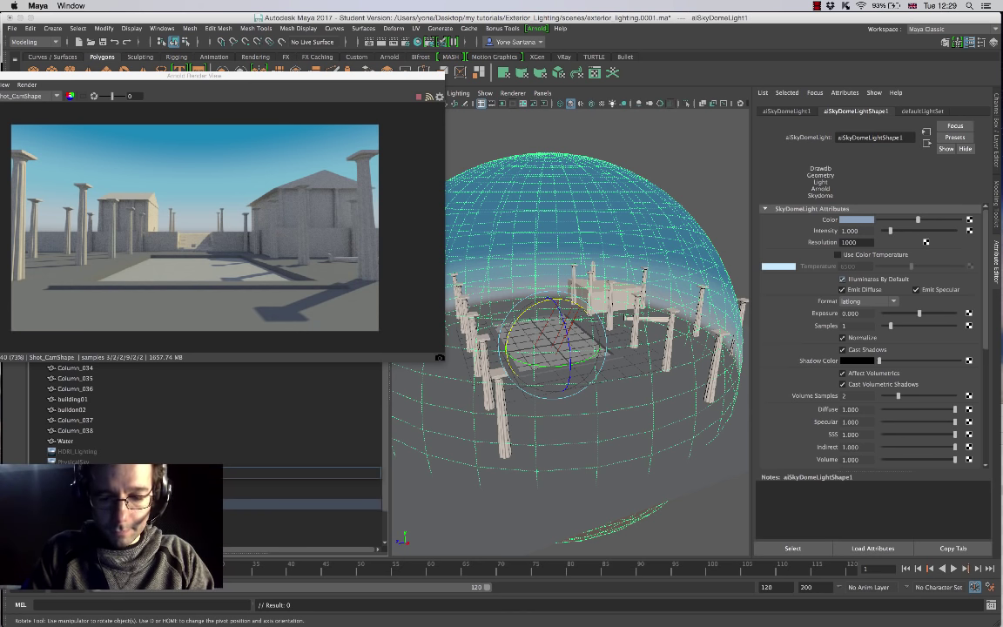
key(Return)
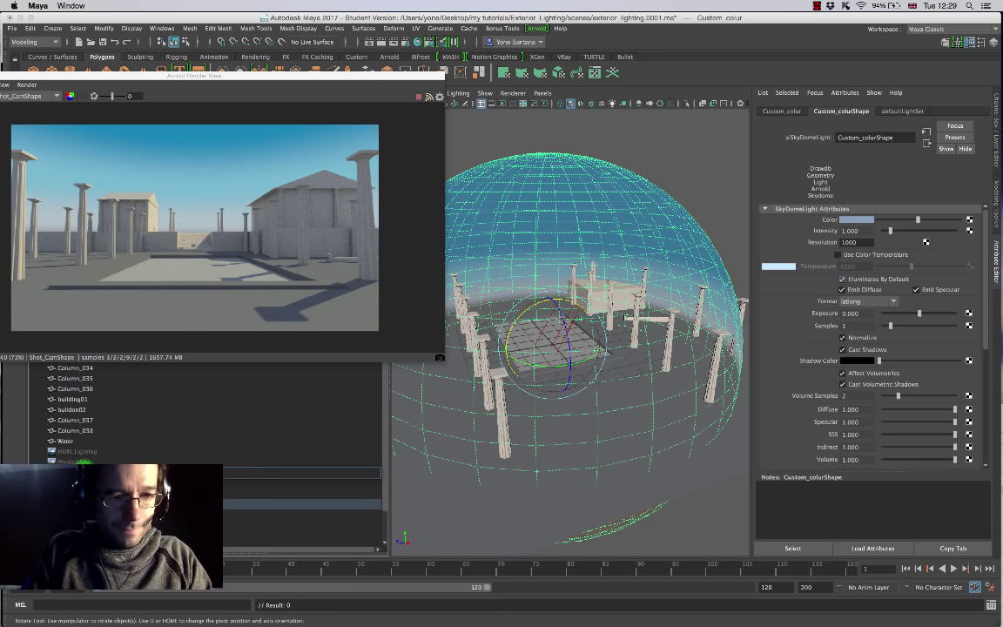
key(Return)
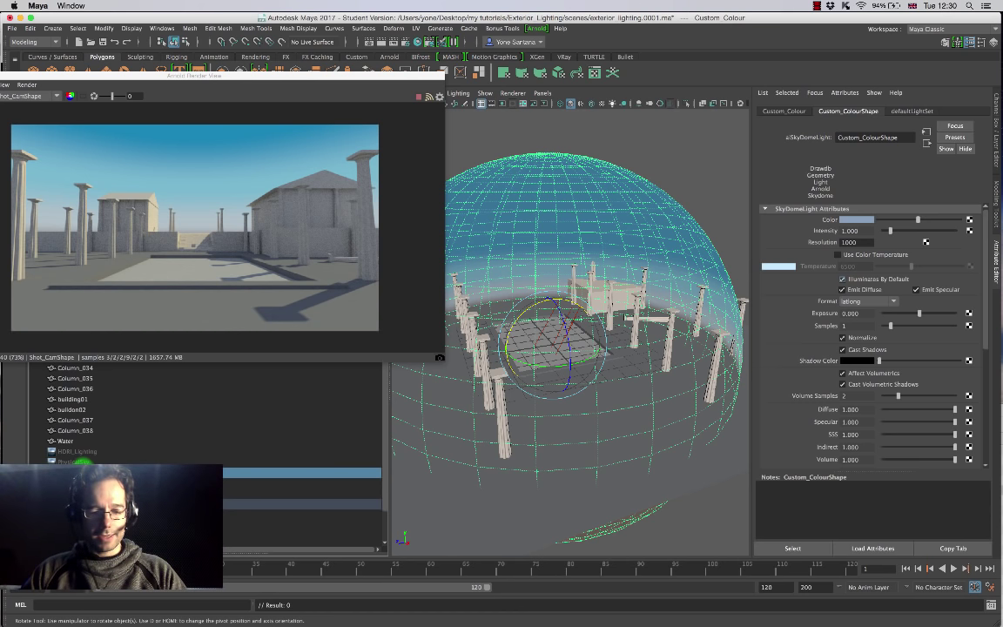
Hide the Custom_Colour skydome and unhide the HDRI_Lighting skydome so it lights the scene instead.
key(ctrl+h)
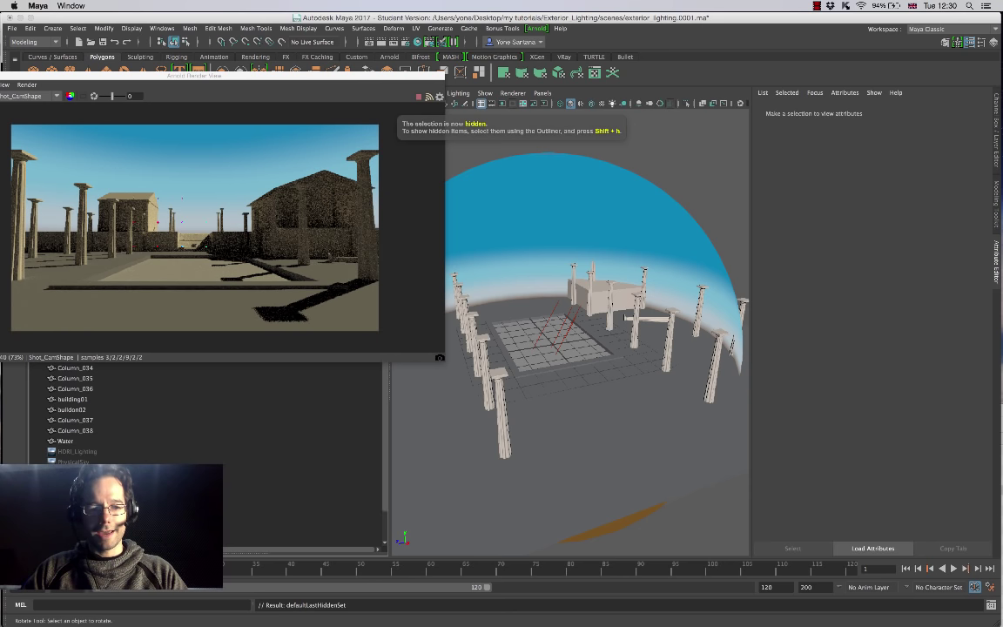
click(82, 452)
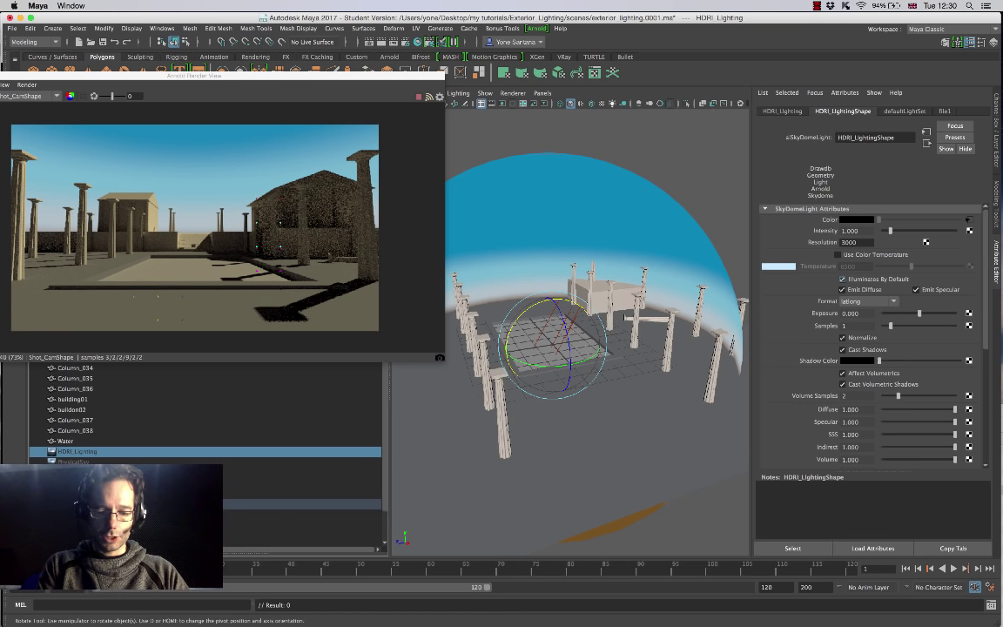
key(ctrl+shift+h)
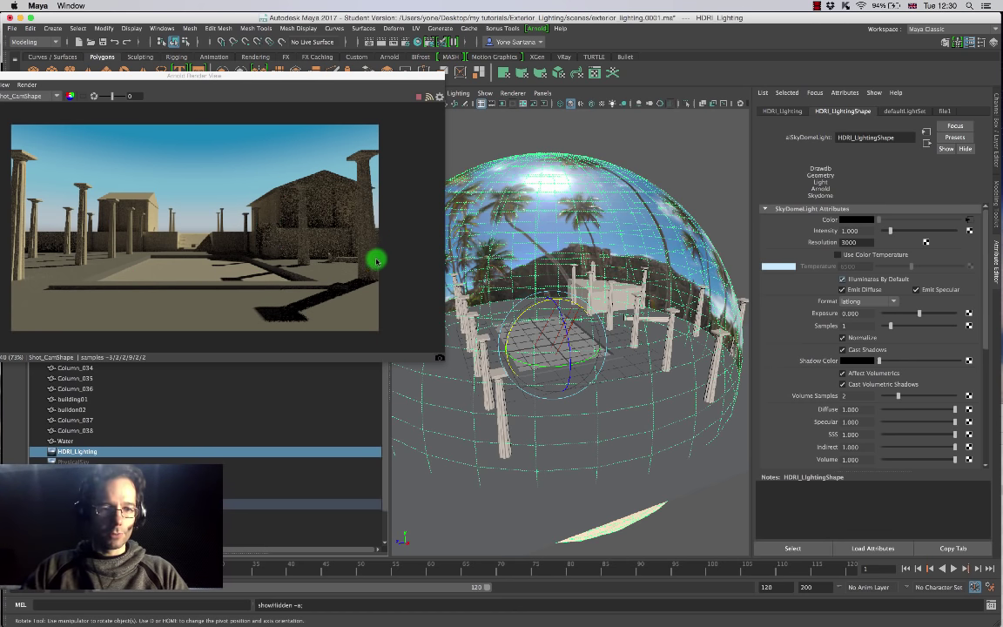
click(93, 90)
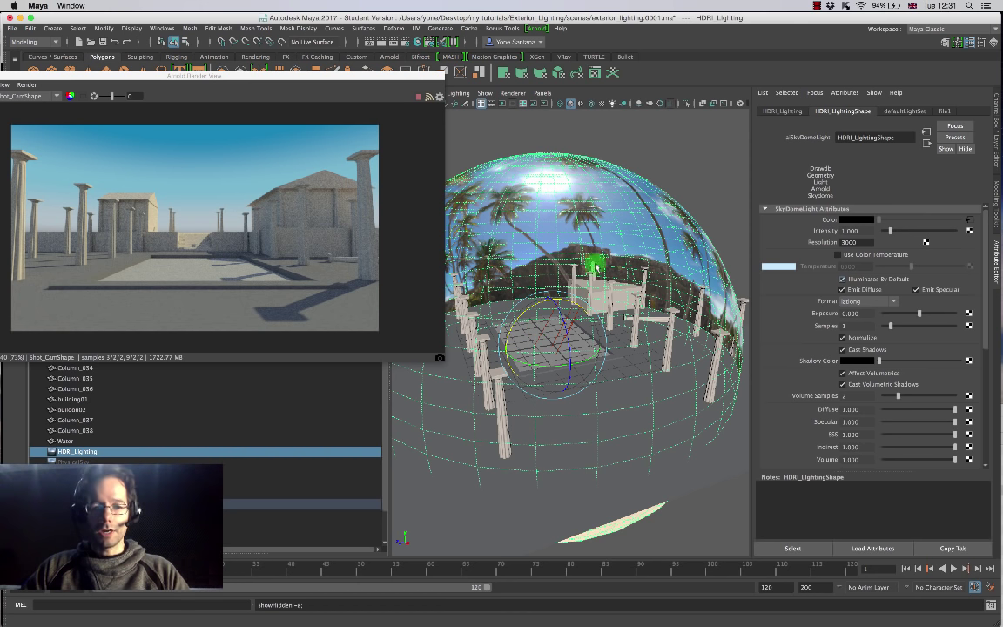
Browse the Tropical_Beach folder for HDRI_Lighting's color texture and preview Tropical_Beach_preview.jpg.
click(970, 219)
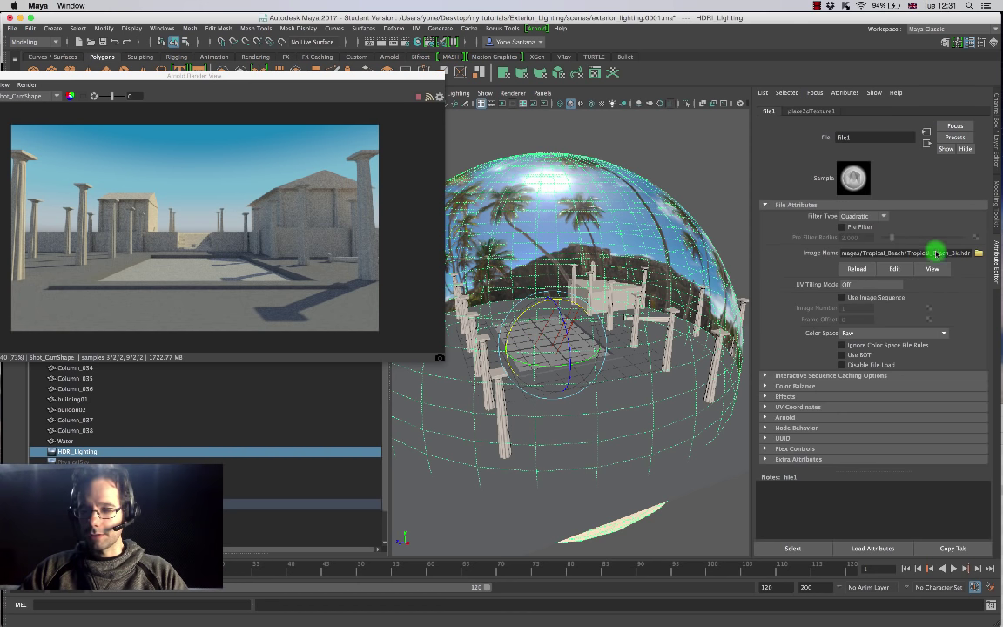
click(978, 253)
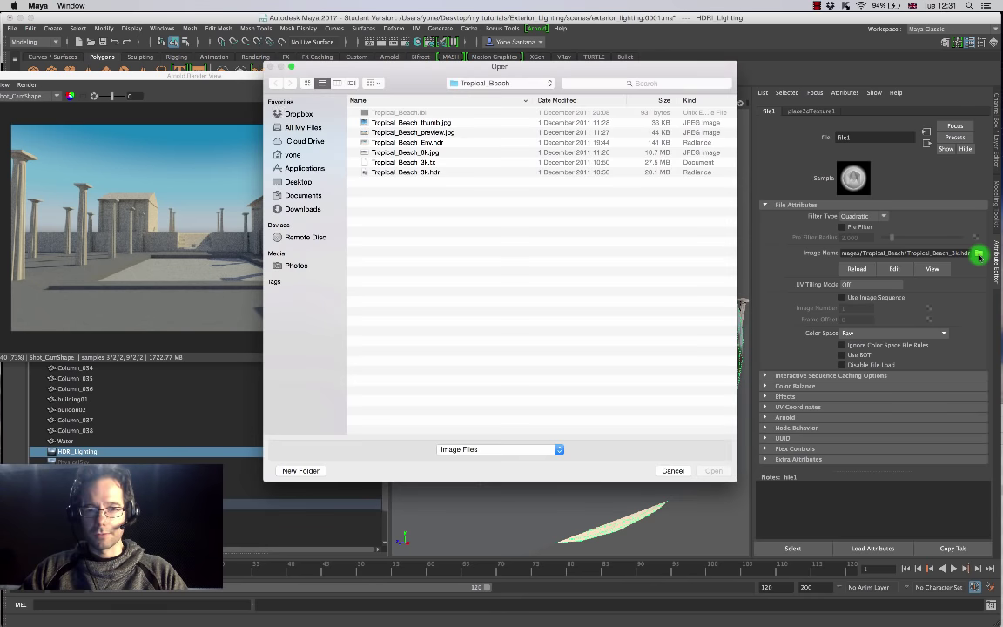
click(433, 133)
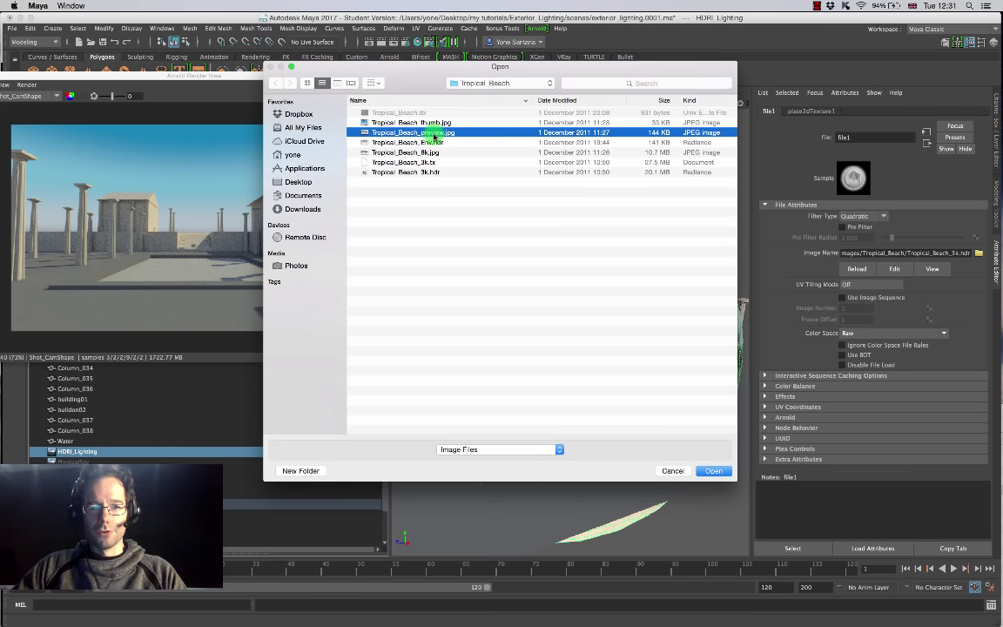
key(space)
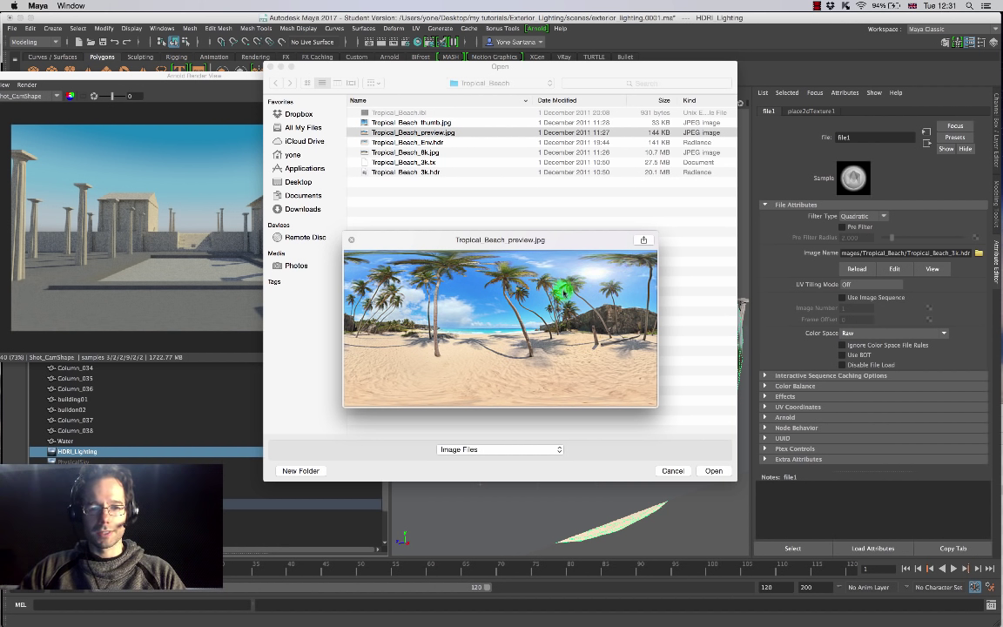
click(436, 154)
click(434, 154)
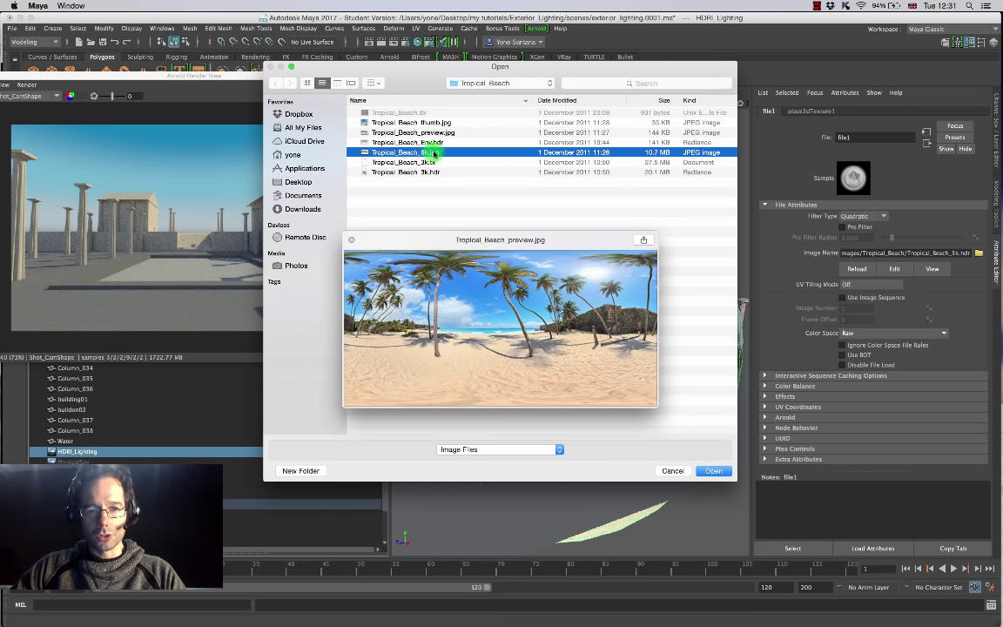
key(space)
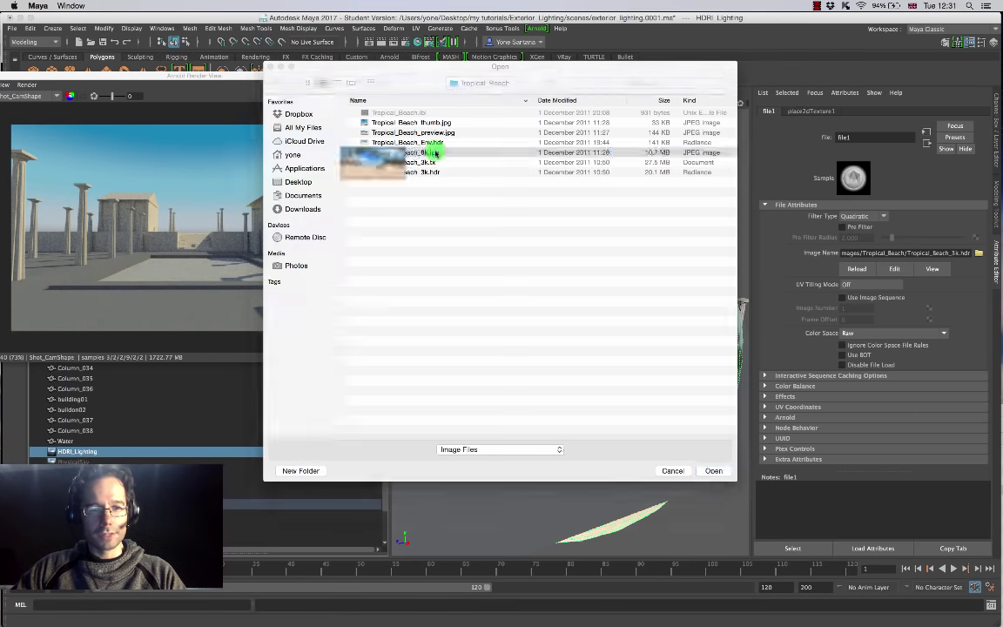
Preview the blurred Tropical_Beach_Env.hdr and load it as the image of HDRI_Lighting's file texture.
click(425, 162)
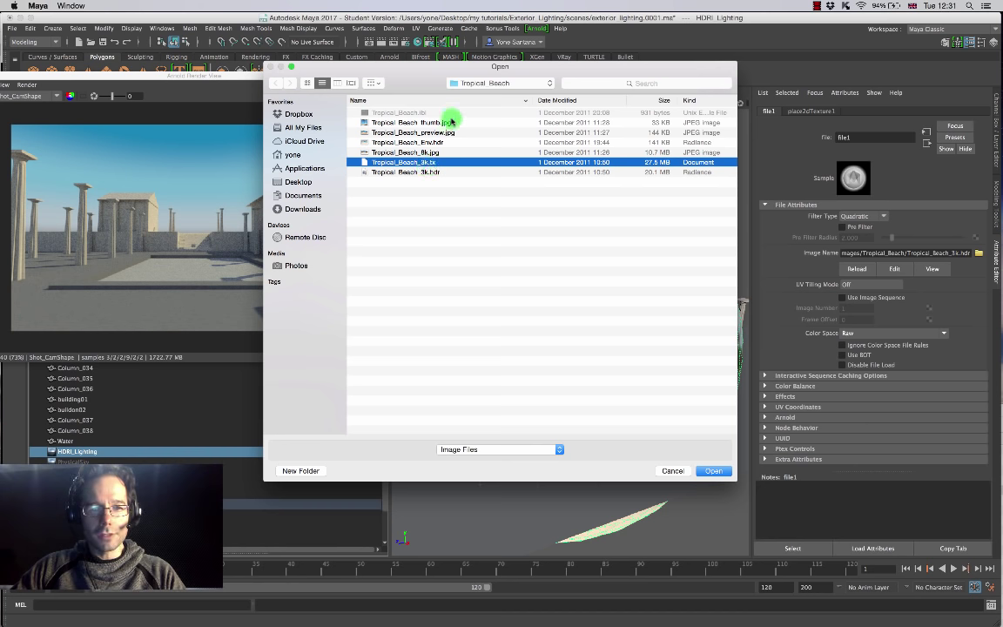
click(438, 144)
key(space)
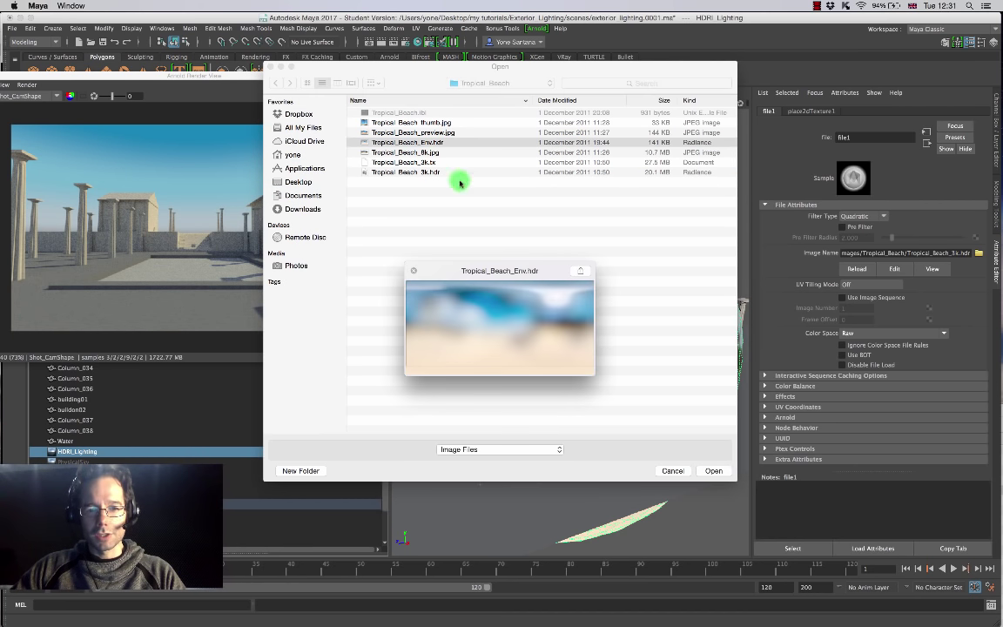
drag(516, 269, 588, 171)
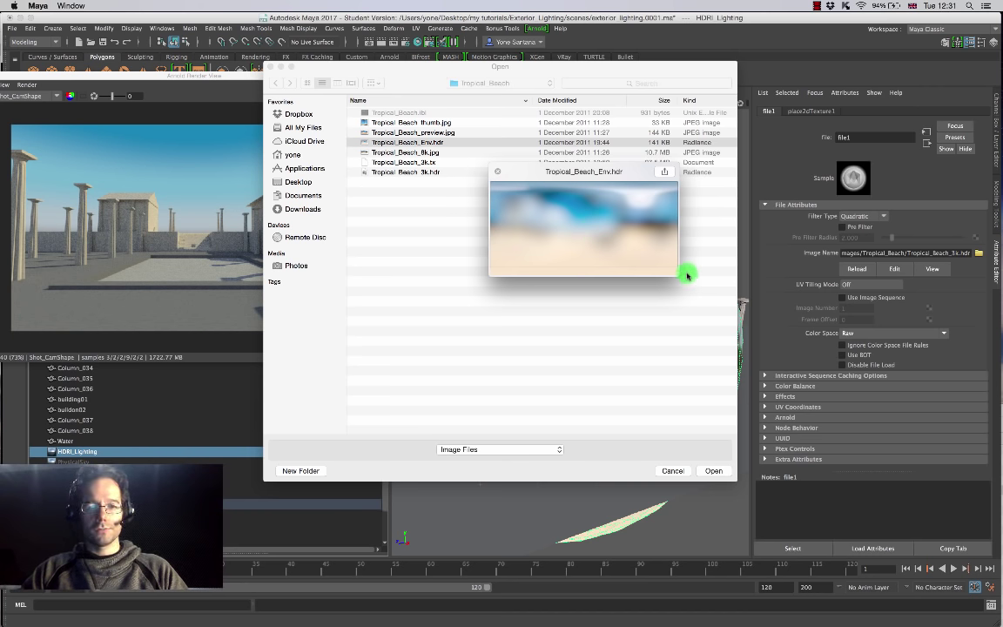
key(space)
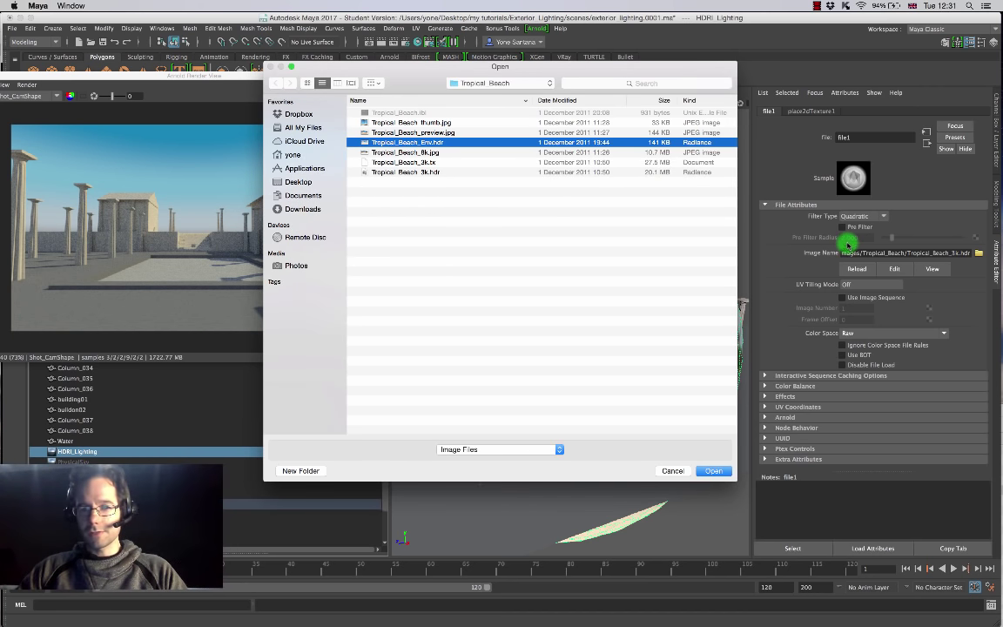
double_click(380, 144)
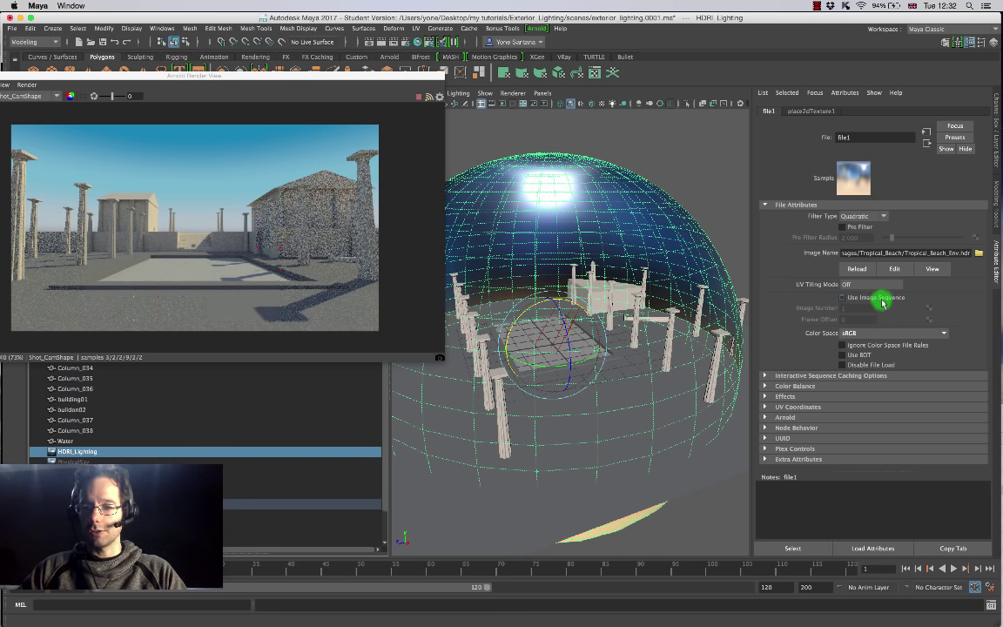
Return to the HDRI_Lighting skydome's attributes and set its resolution to 1000.
click(926, 142)
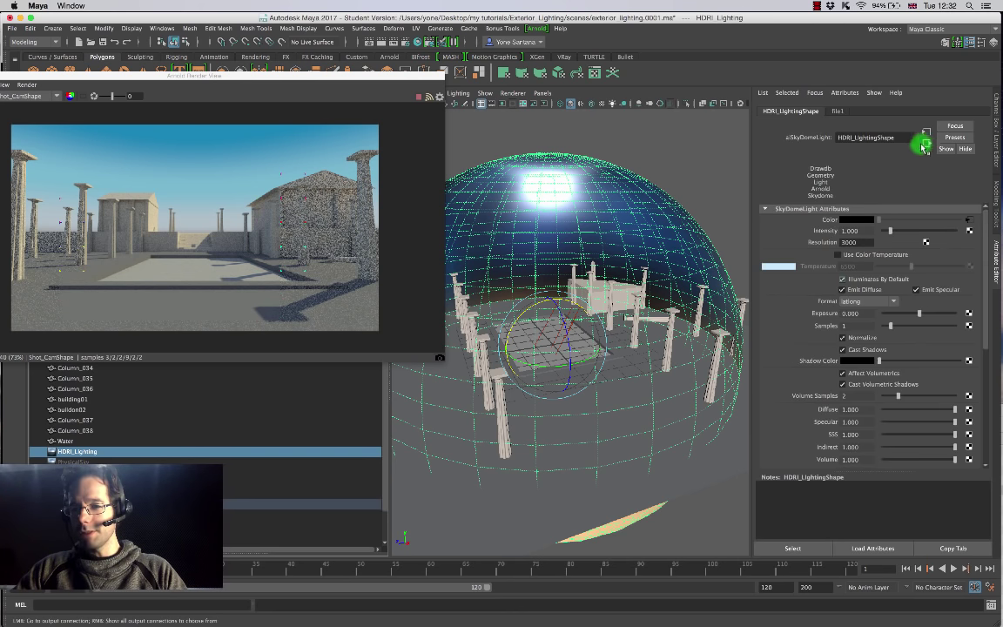
drag(863, 241, 820, 249)
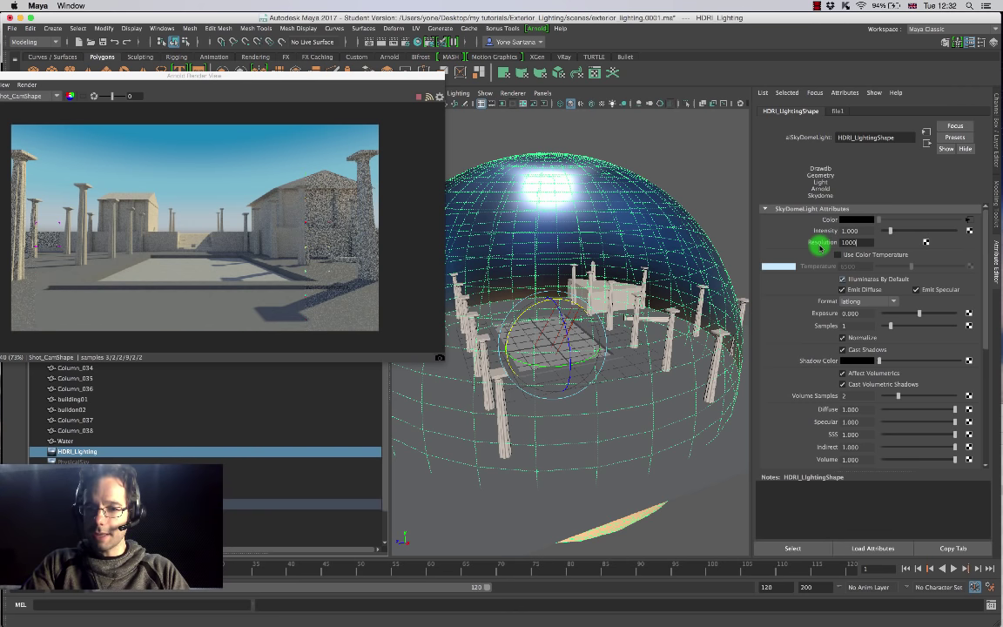
text(1000)
key(Return)
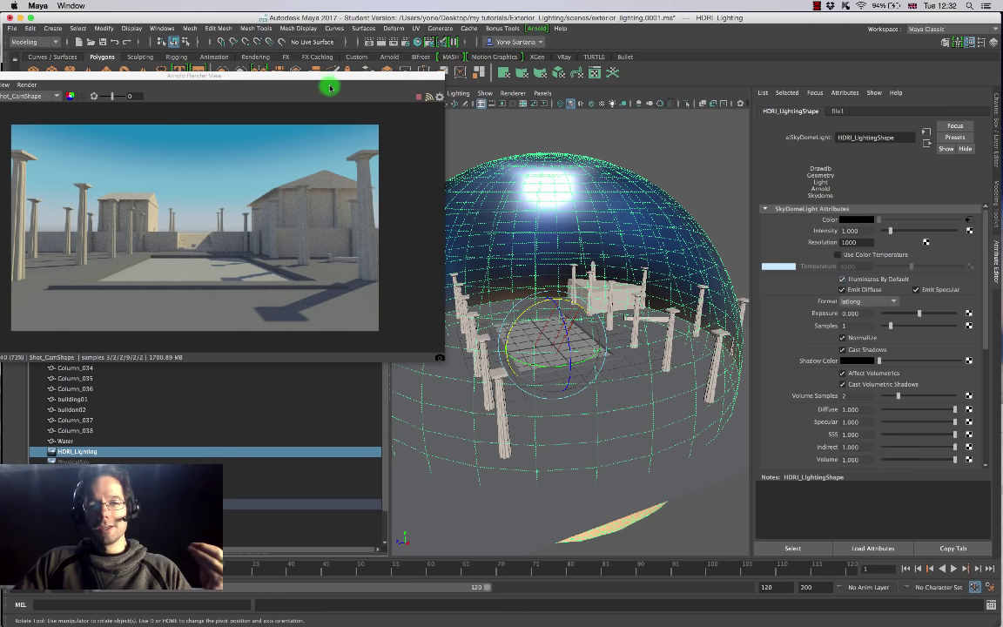
Move the render view clear of the Outliner's camera and light entries and select the Shot_Cam camera.
drag(336, 78, 444, 84)
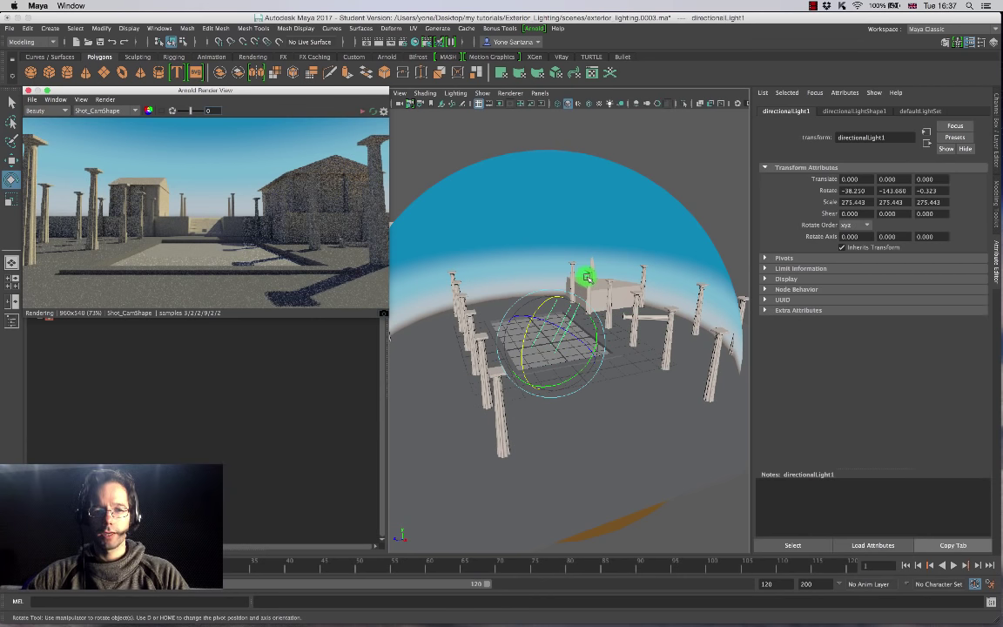
drag(296, 91, 291, 316)
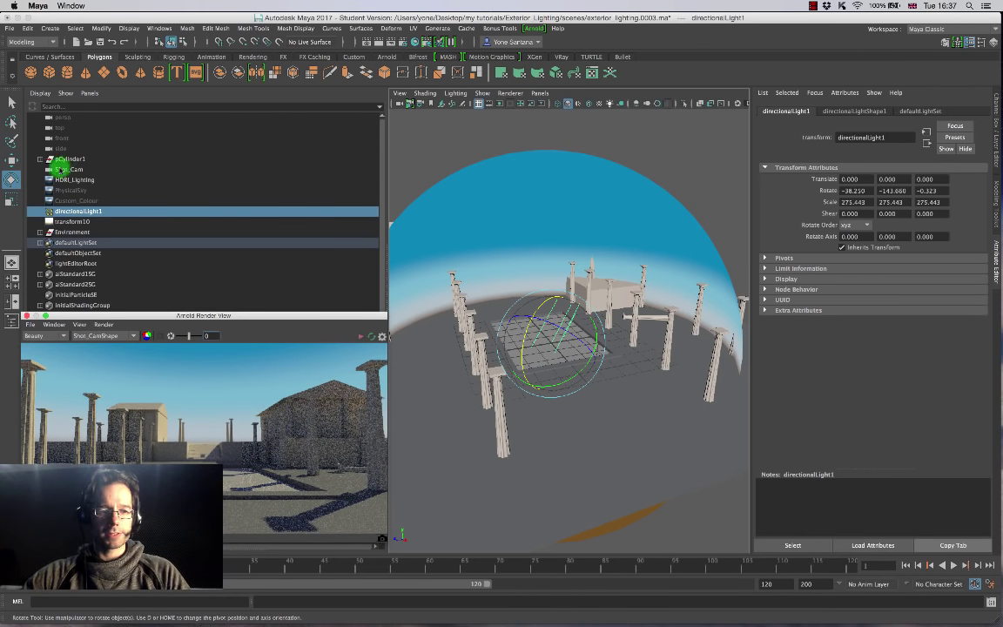
click(77, 170)
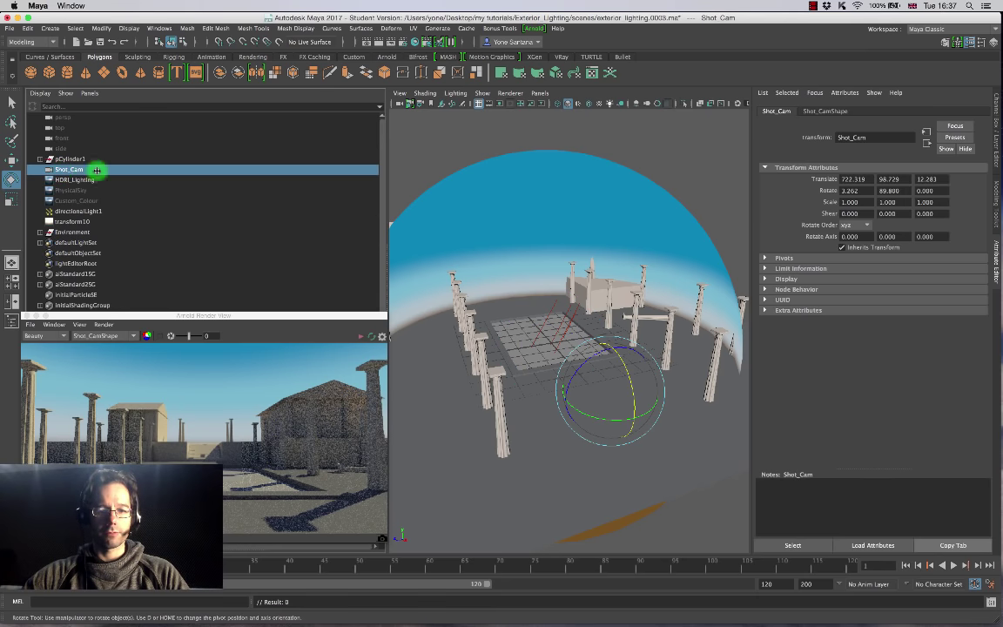
Look at the scene through Shot_Cam in the viewport and return to the persp camera.
click(539, 93)
mouse_move(552, 106)
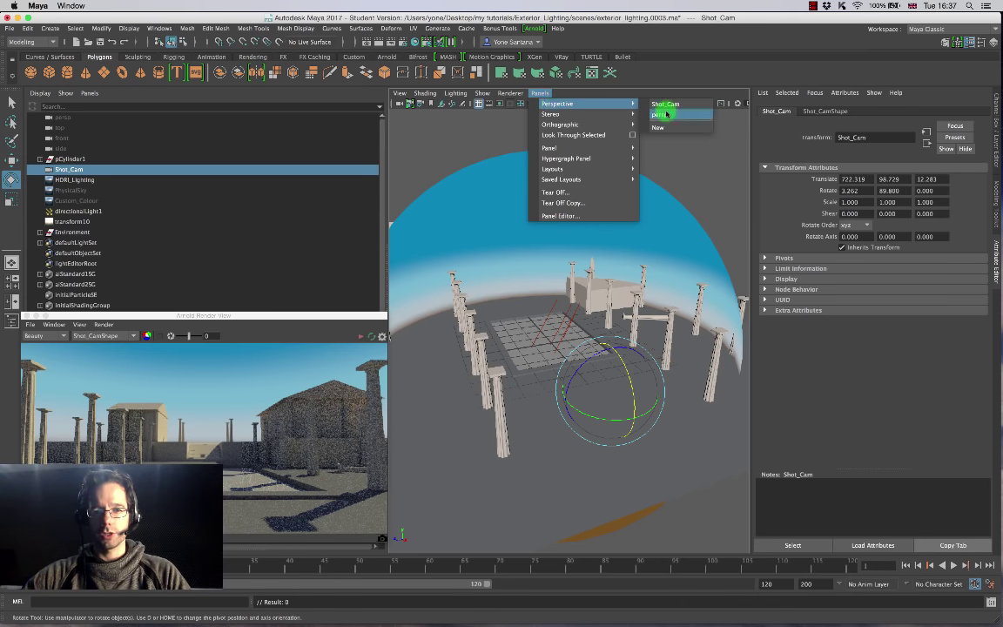
click(664, 103)
key(e)
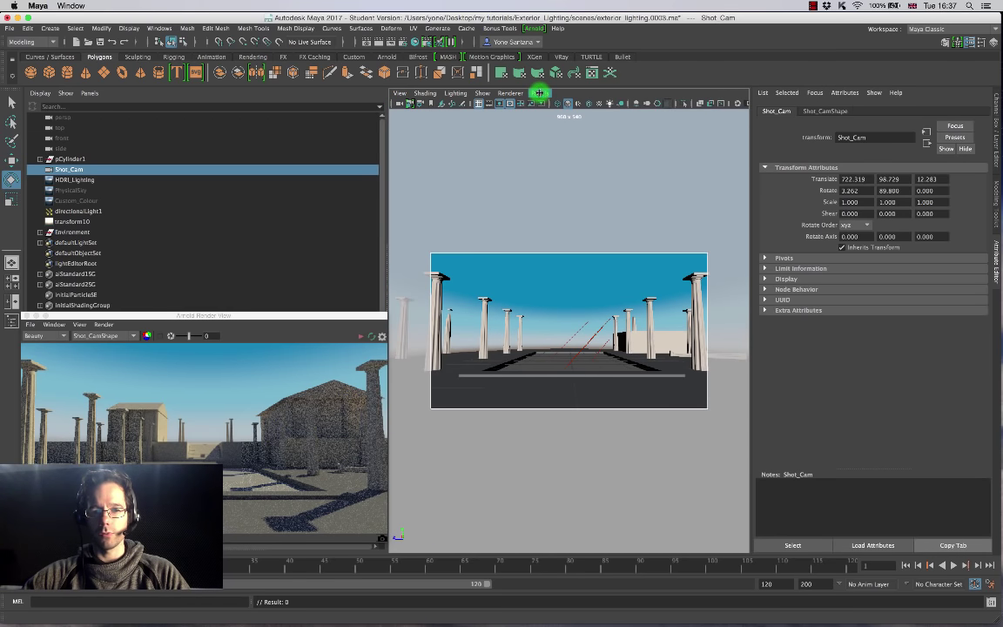
click(539, 92)
mouse_move(583, 104)
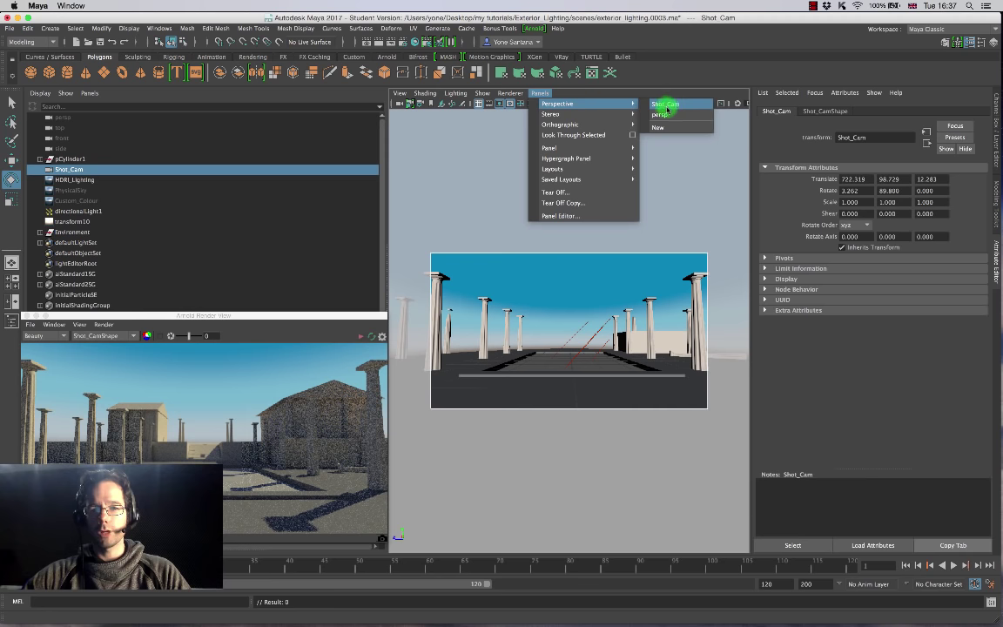
click(661, 114)
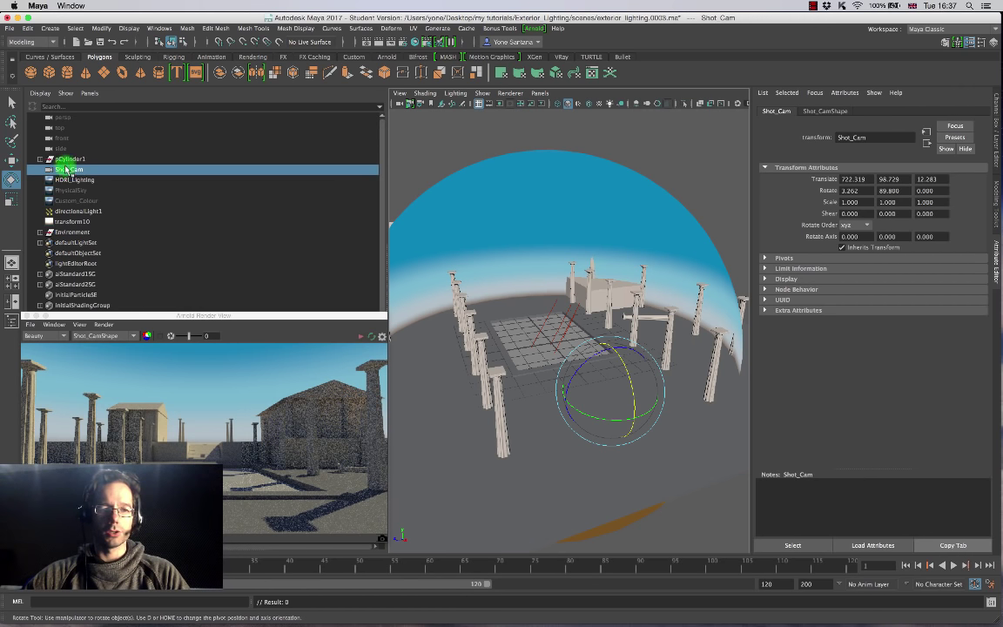
Open Shot_CamShape's attributes and expand its Arnold section to reach the Filtermap setting.
click(826, 111)
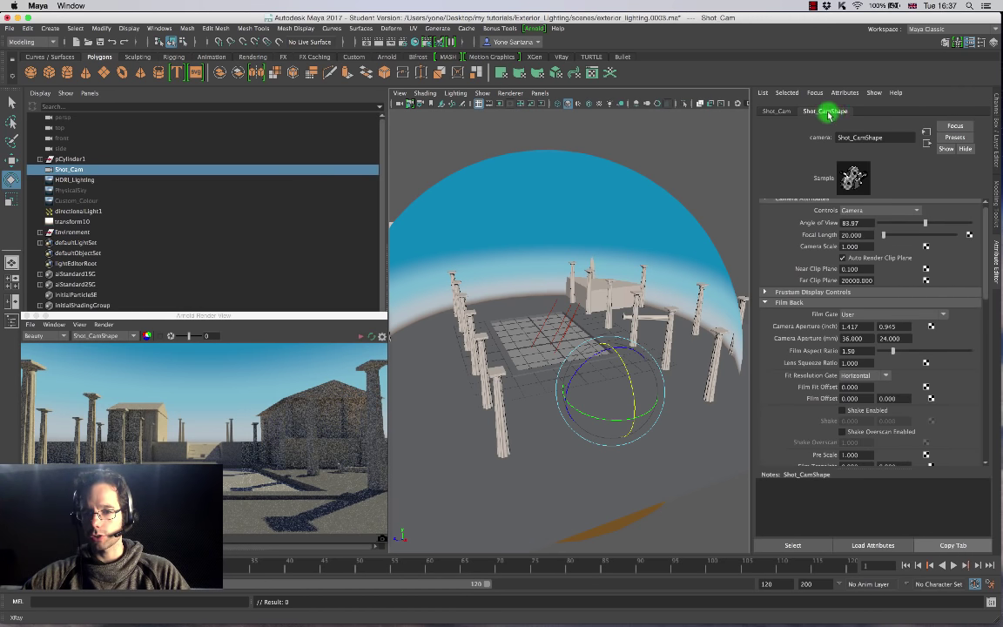
drag(304, 318, 322, 103)
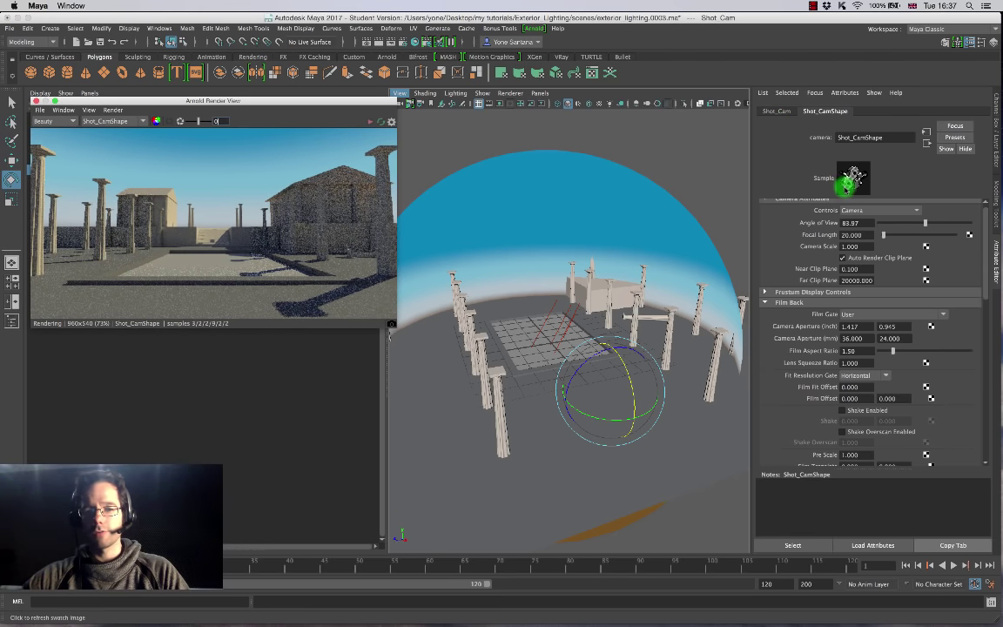
drag(985, 251, 780, 303)
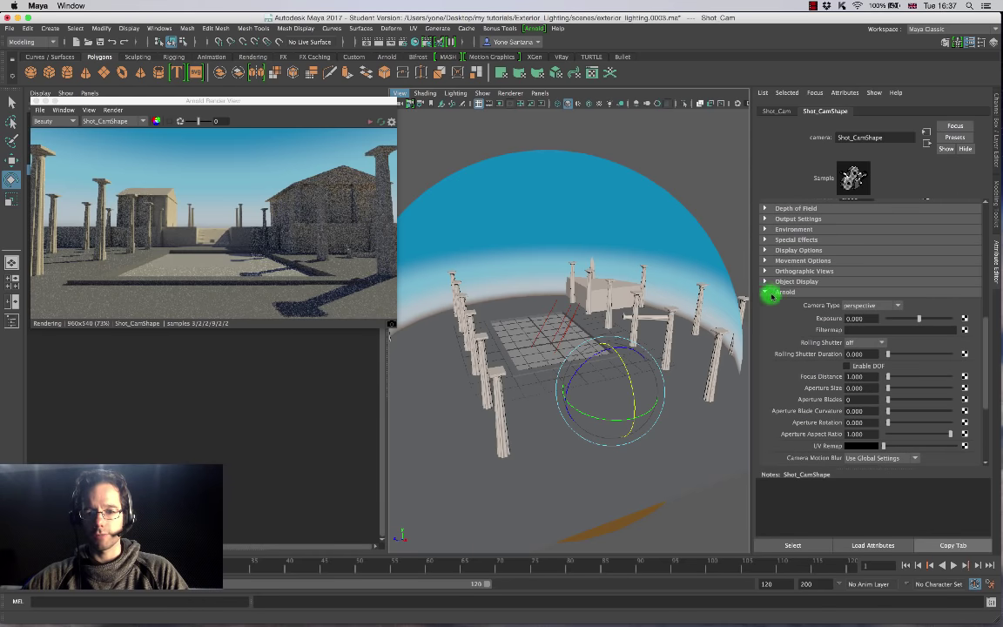
click(766, 292)
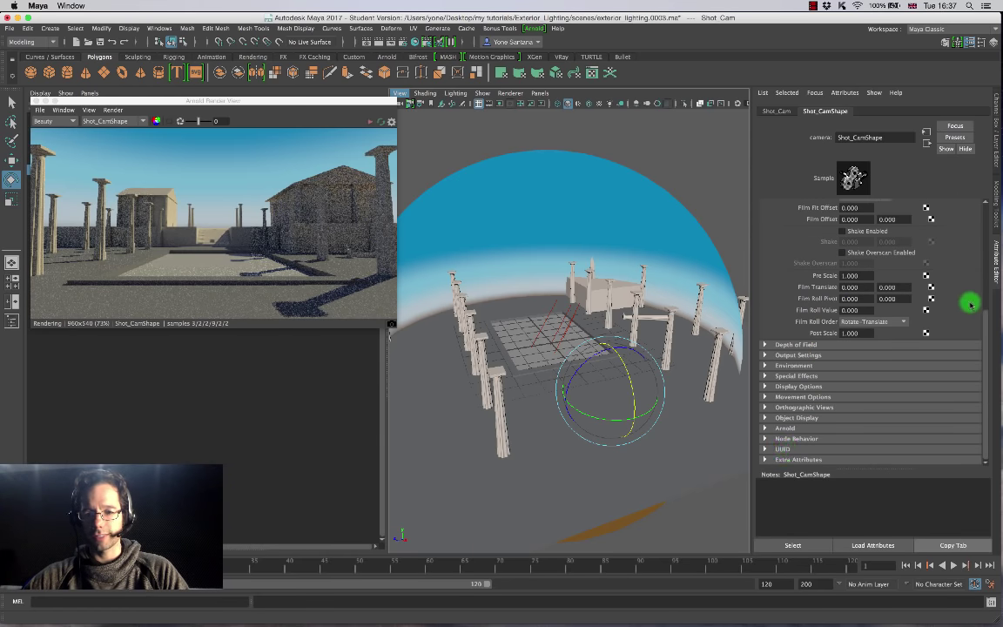
click(768, 426)
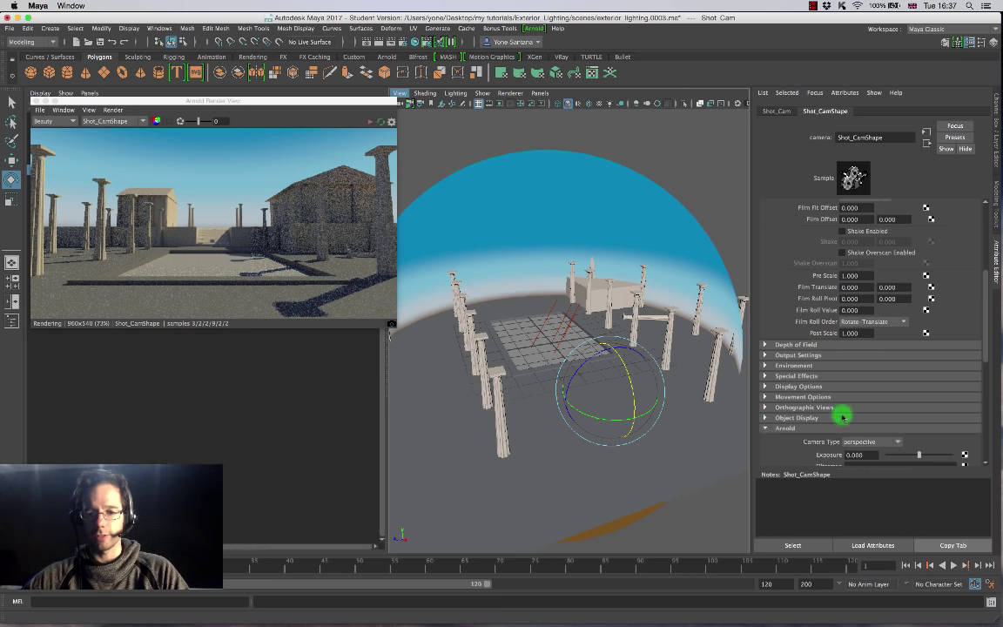
drag(981, 316, 788, 266)
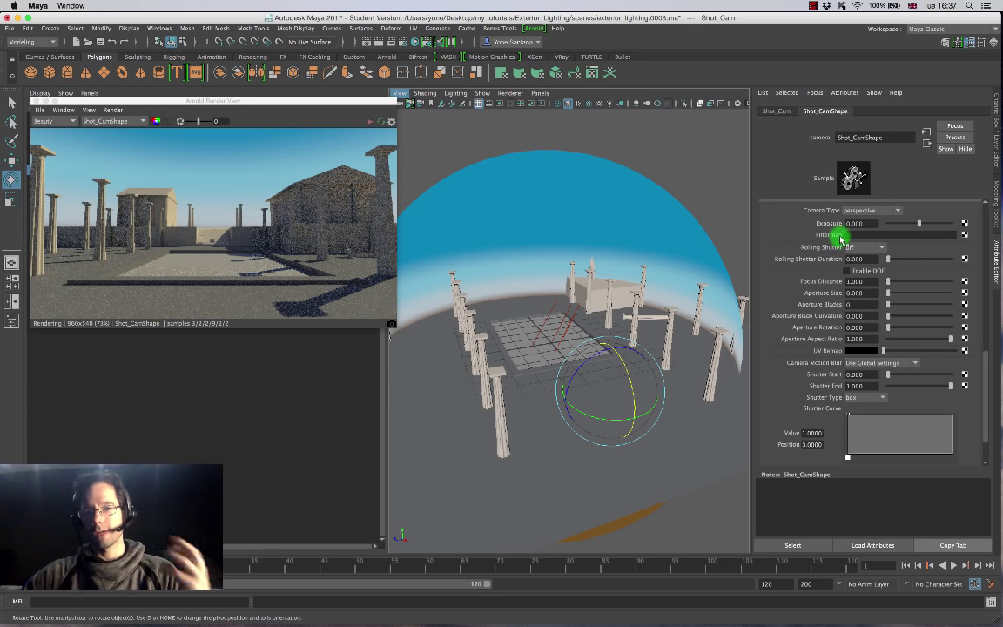
Rerun the live Arnold render and check the whole Shot_Cam frame in the render view.
click(369, 123)
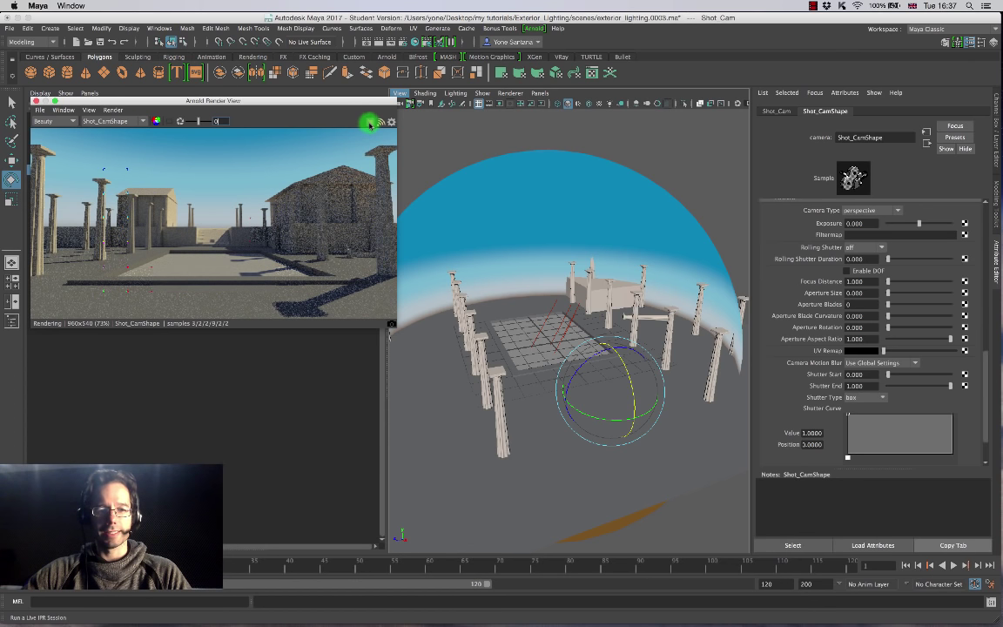
drag(336, 103, 323, 94)
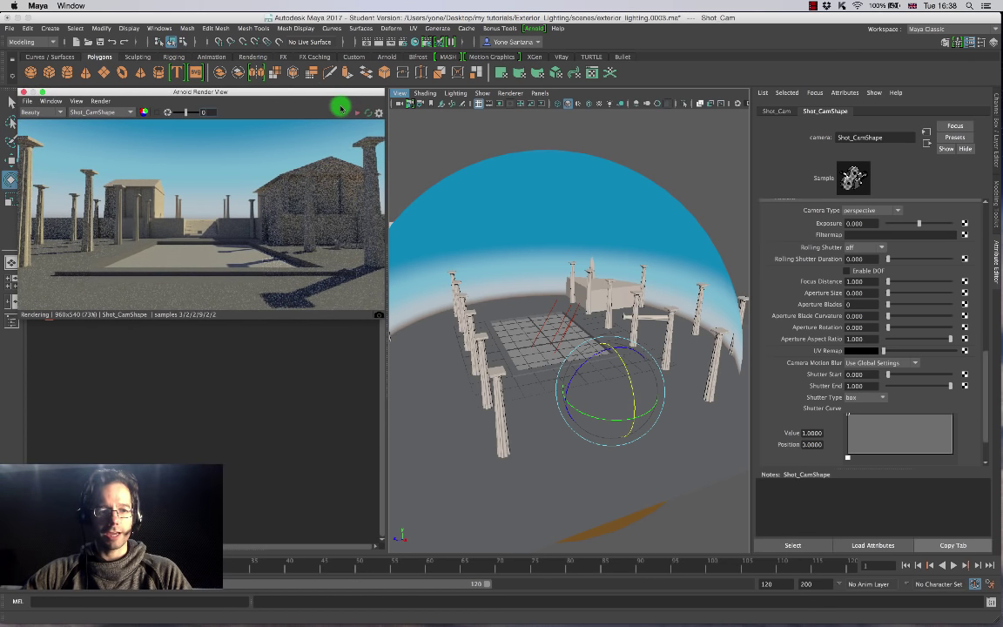
scroll(300, 240, down, 2)
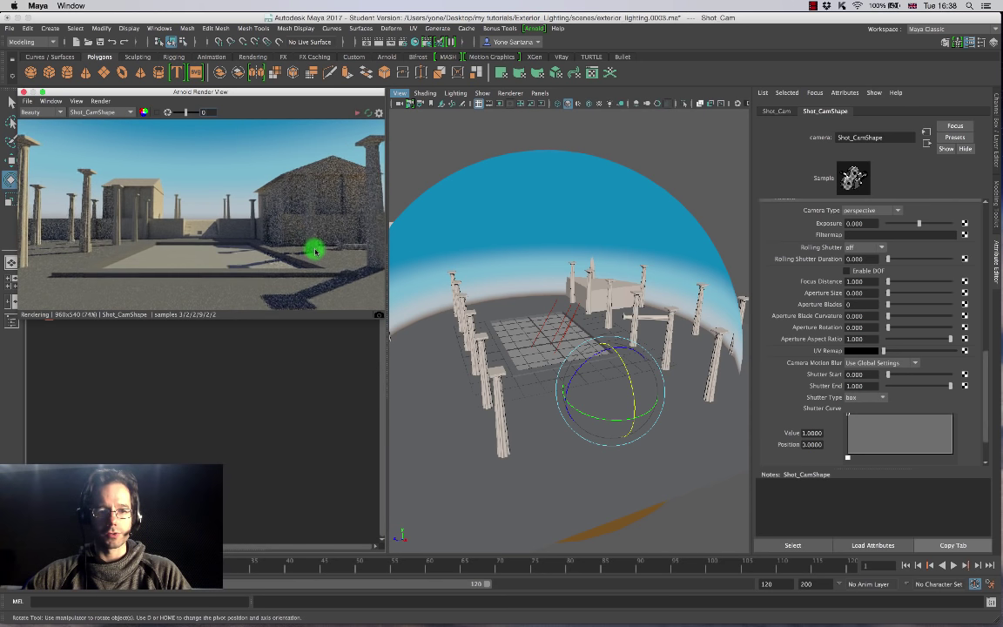
scroll(260, 211, down, 1)
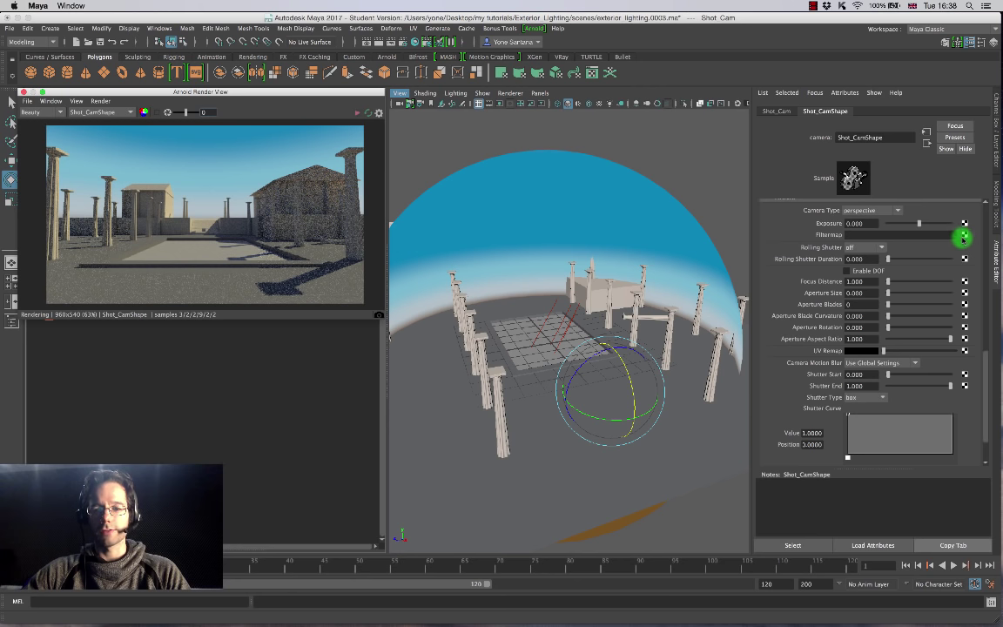
click(352, 114)
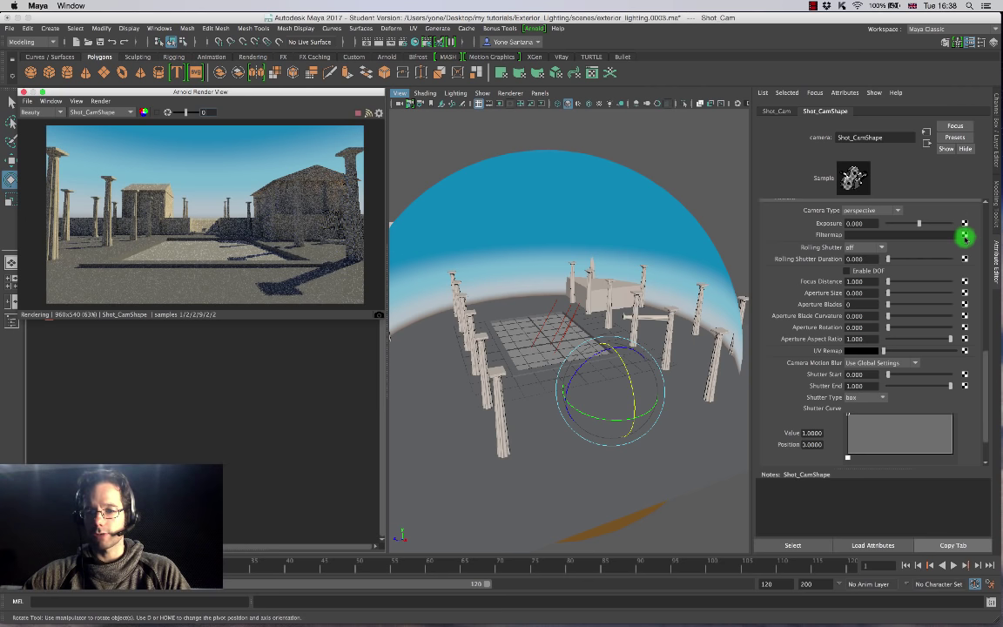
click(965, 237)
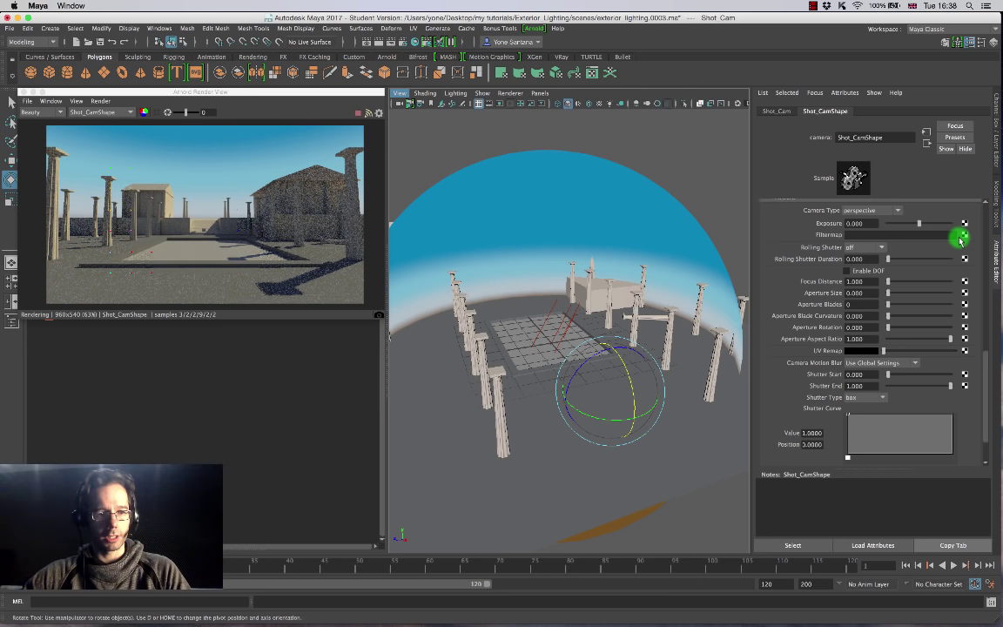
mouse_move(351, 92)
mouse_down()
mouse_move(358, 217)
mouse_move(367, 90)
mouse_move(355, 87)
mouse_up()
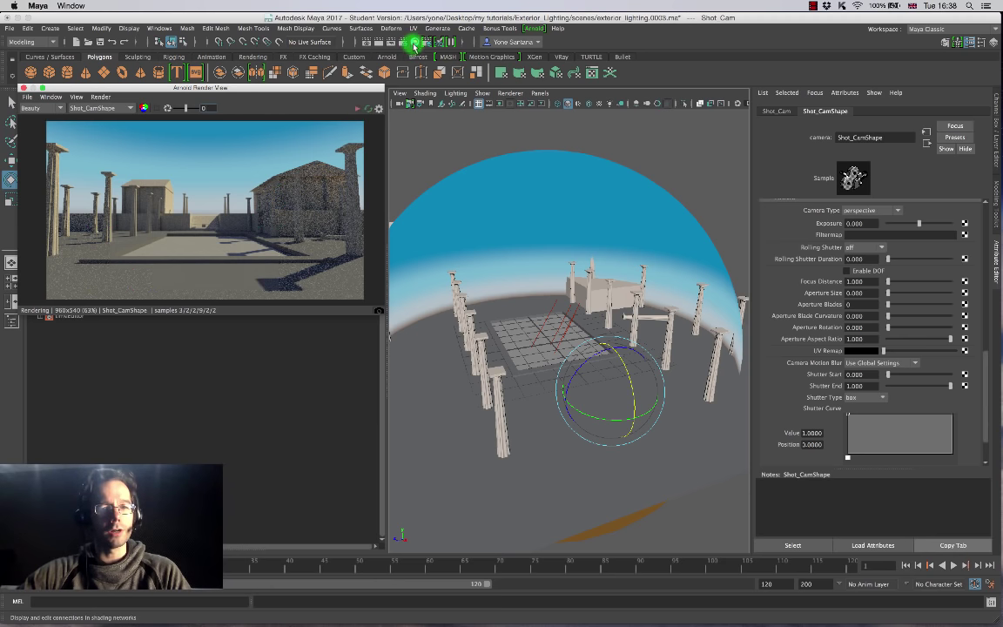
Open the Hypershade and close its Bins pane to make room for the node creation list.
click(415, 43)
click(414, 44)
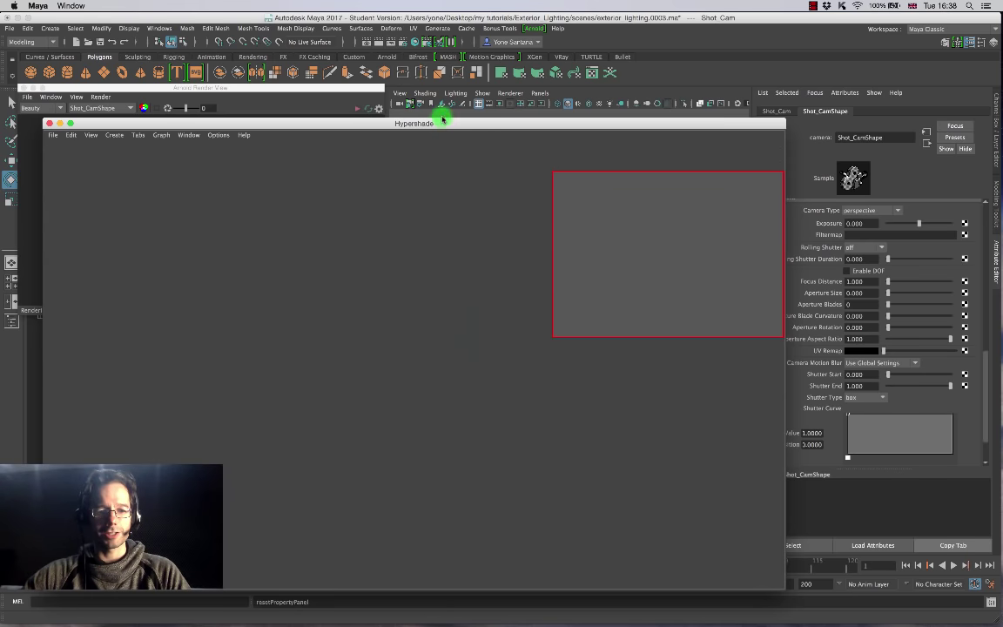
drag(443, 123, 410, 60)
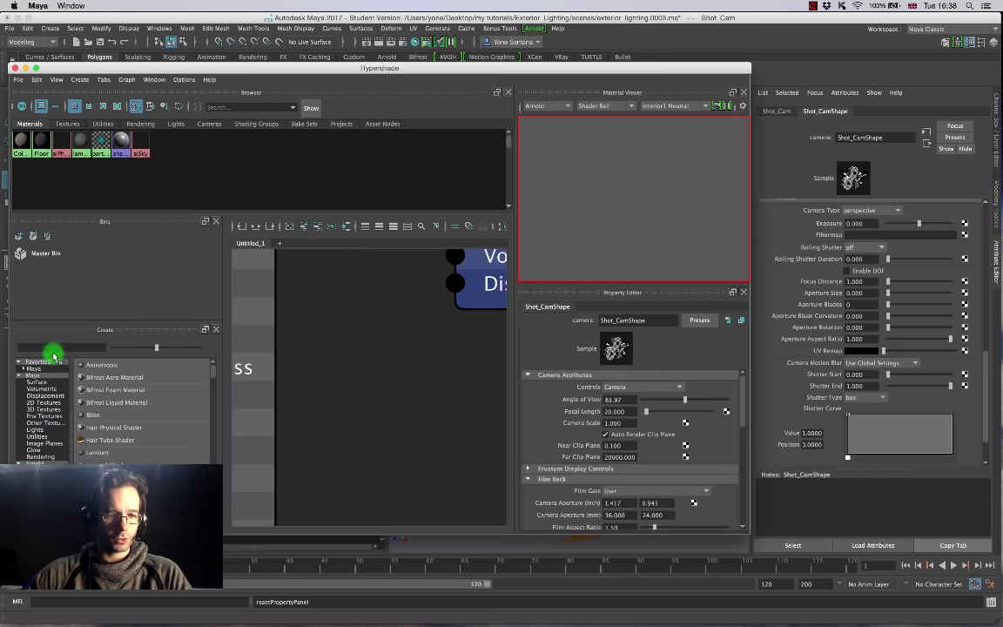
click(215, 221)
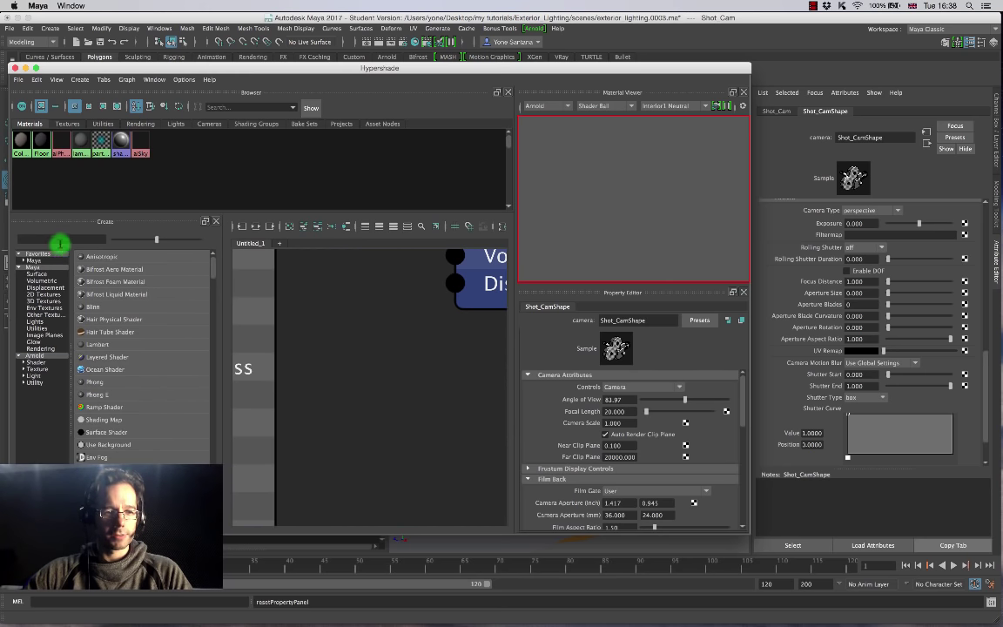
Create a Ramp texture in the Hypershade and rename it Vingette.
text(ram)
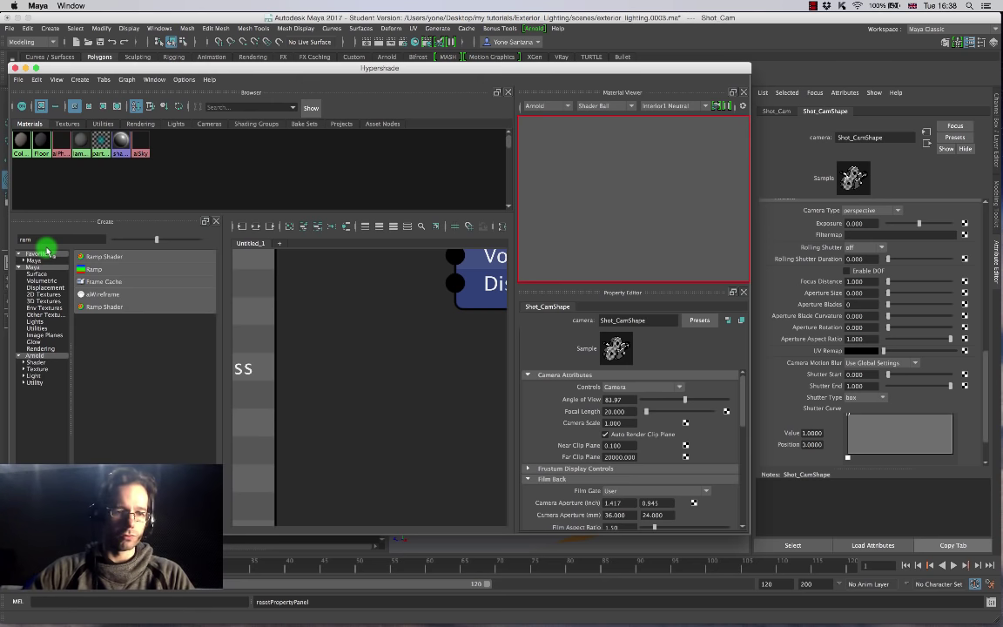
click(87, 269)
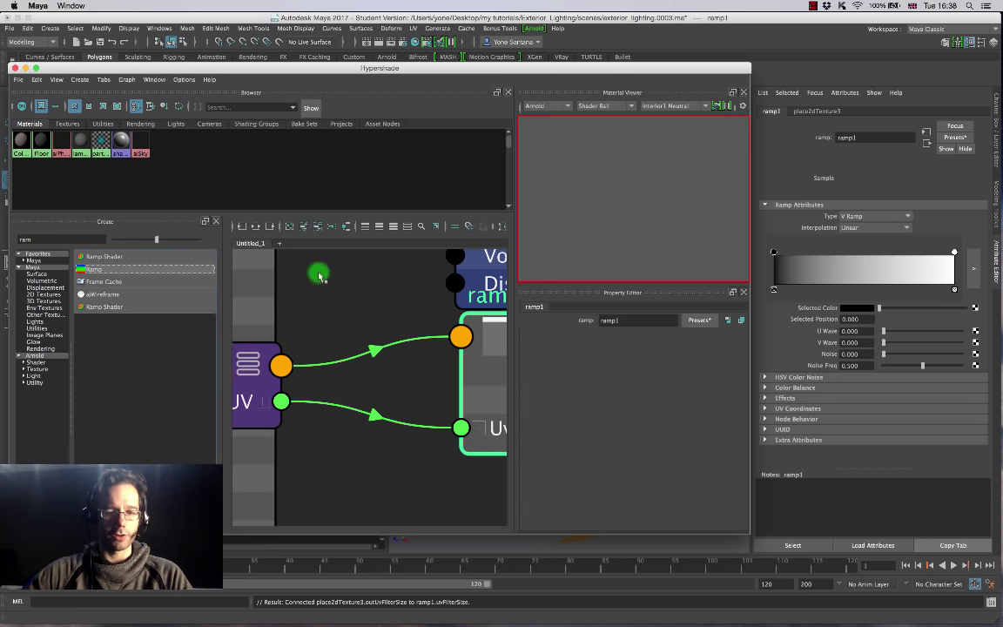
double_click(613, 320)
text(Vignette)
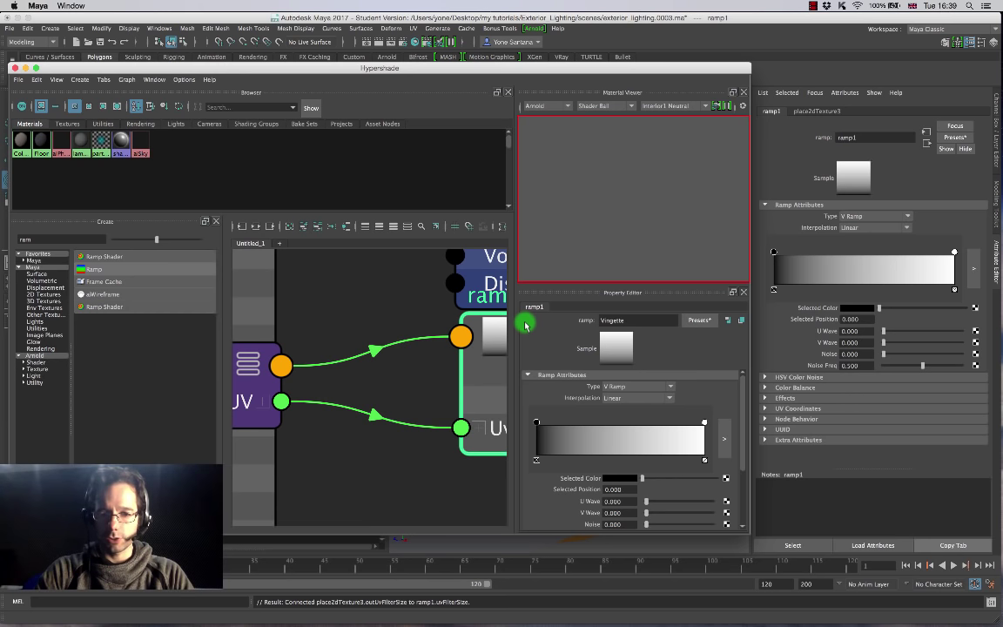
key(Return)
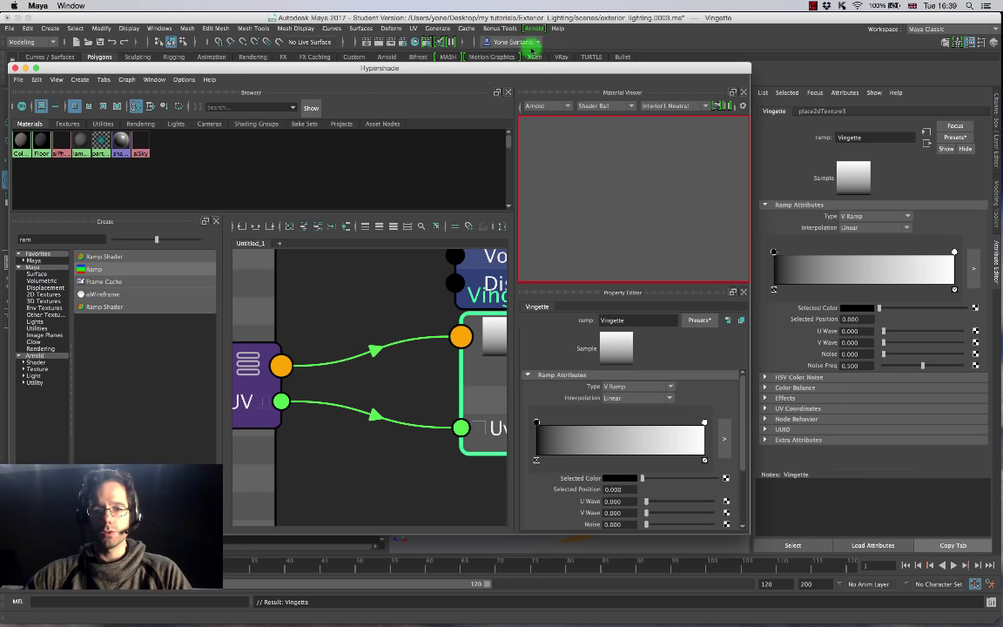
Reselect Shot_Cam and connect the Vingette ramp texture to the Filtermap of its camera shape.
drag(550, 72, 648, 79)
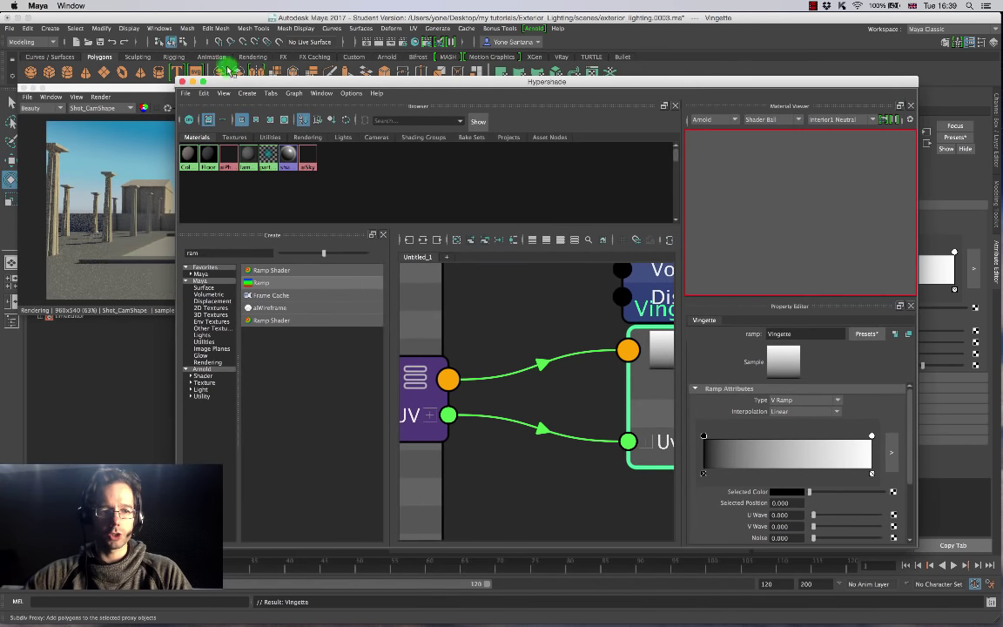
drag(154, 89, 164, 303)
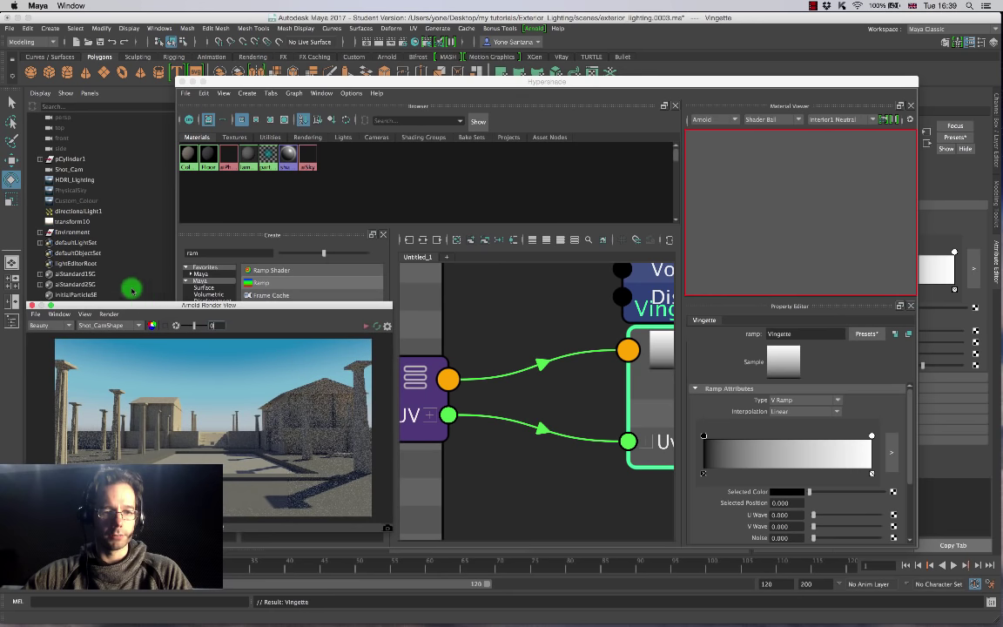
click(67, 169)
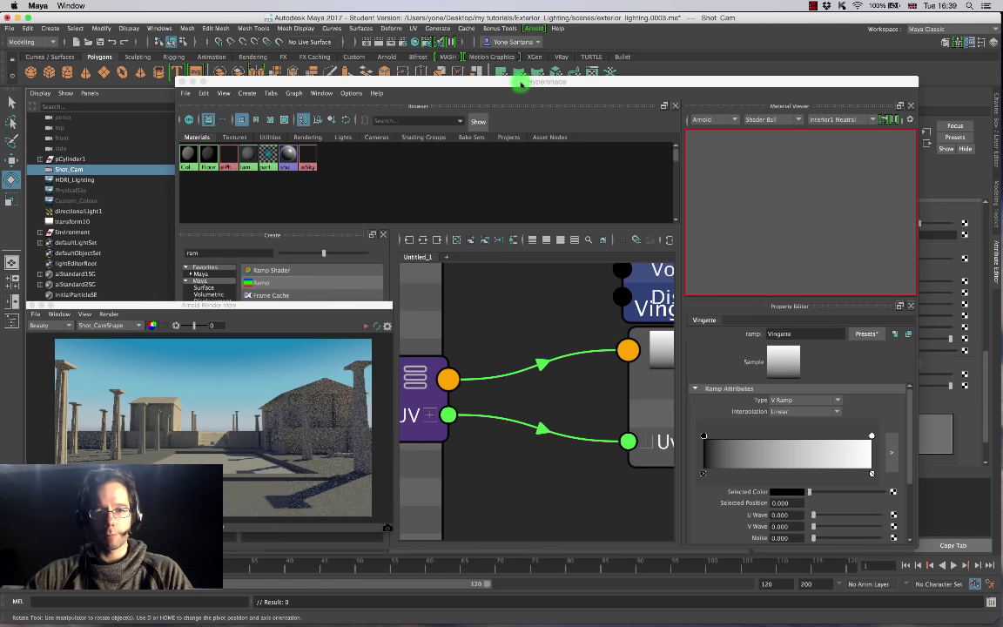
click(550, 83)
drag(550, 83, 364, 74)
scroll(351, 380, down, 3)
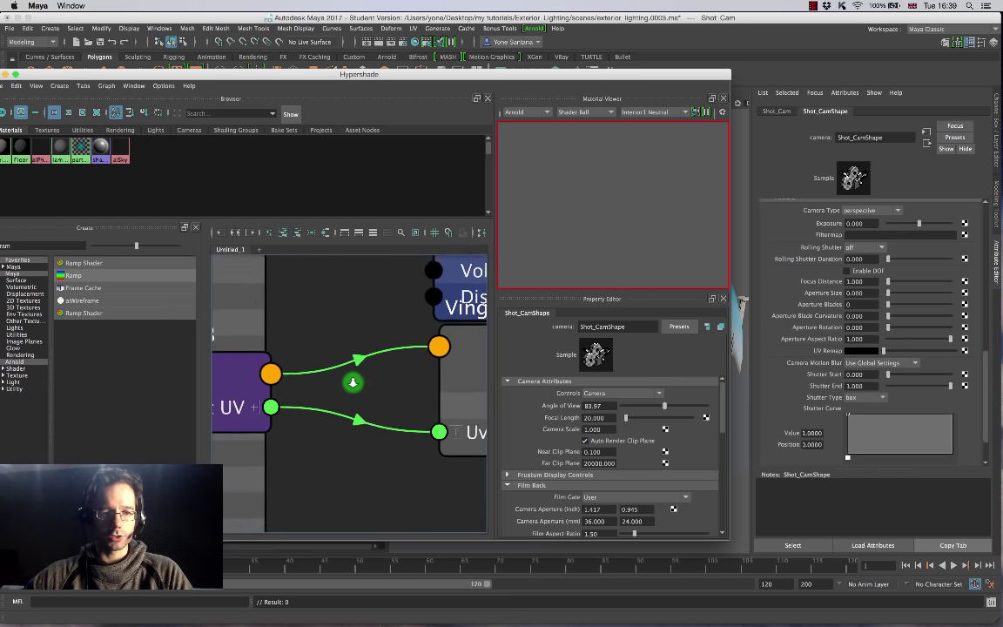
mouse_move(190, 74)
mouse_down()
mouse_move(253, 59)
mouse_move(191, 63)
mouse_up()
click(136, 115)
middle_drag(105, 147, 962, 230)
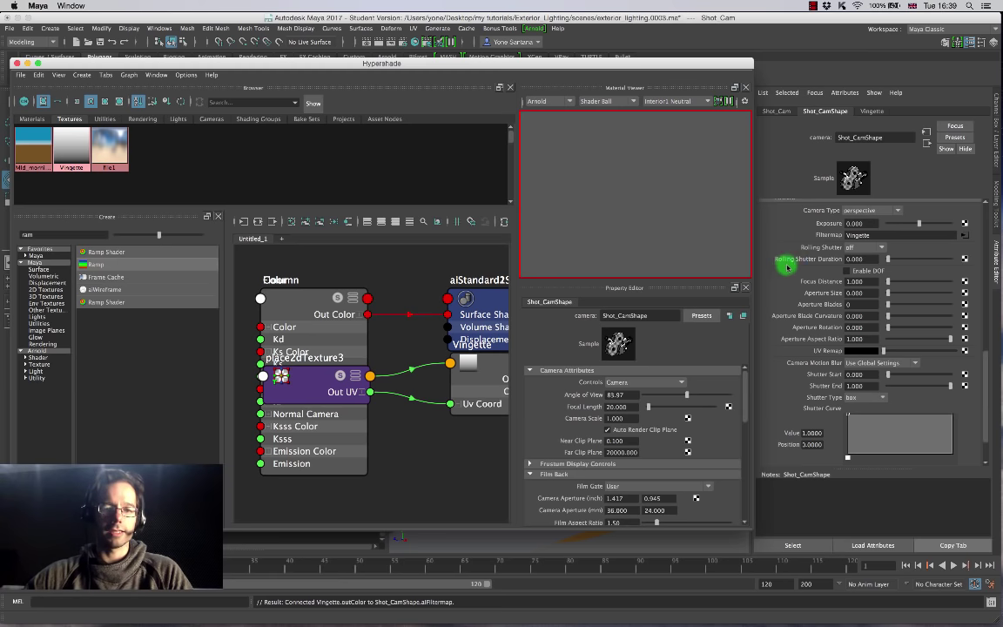
Close the Hypershade and open the Vingette ramp's attributes from Shot_CamShape's Filtermap.
drag(417, 62, 446, 75)
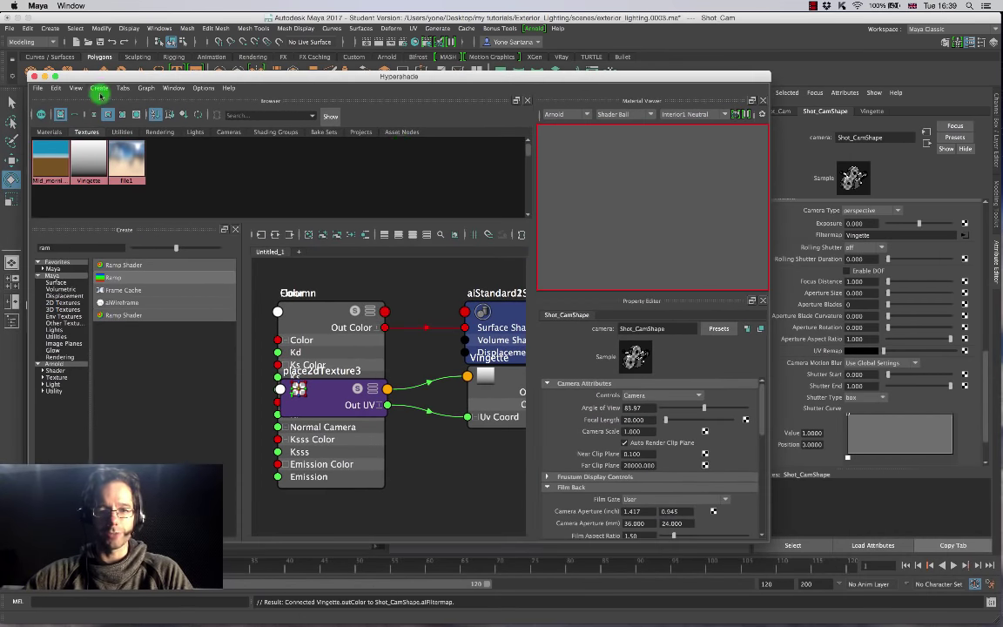
click(35, 77)
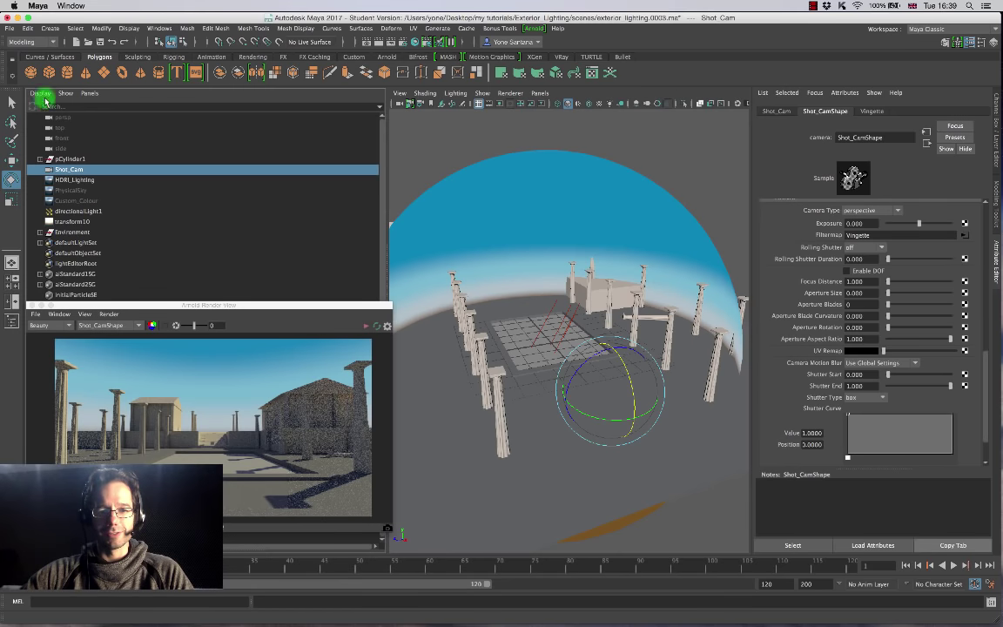
click(965, 235)
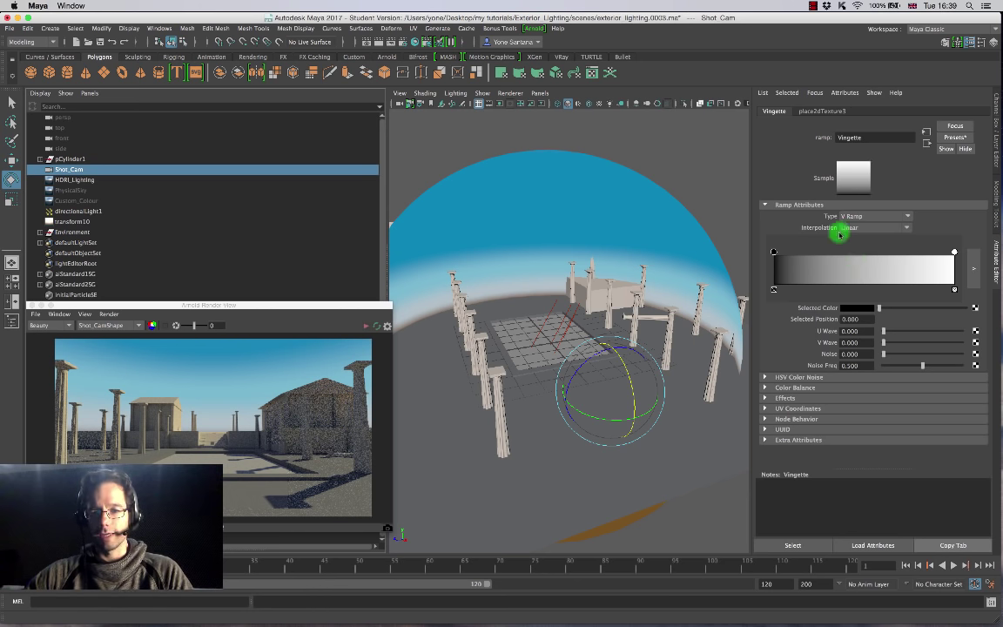
Make Vingette a Circular Ramp and reverse its colour stops, with white at about 0.254 and black near the outer end, refreshing the swatch.
click(893, 217)
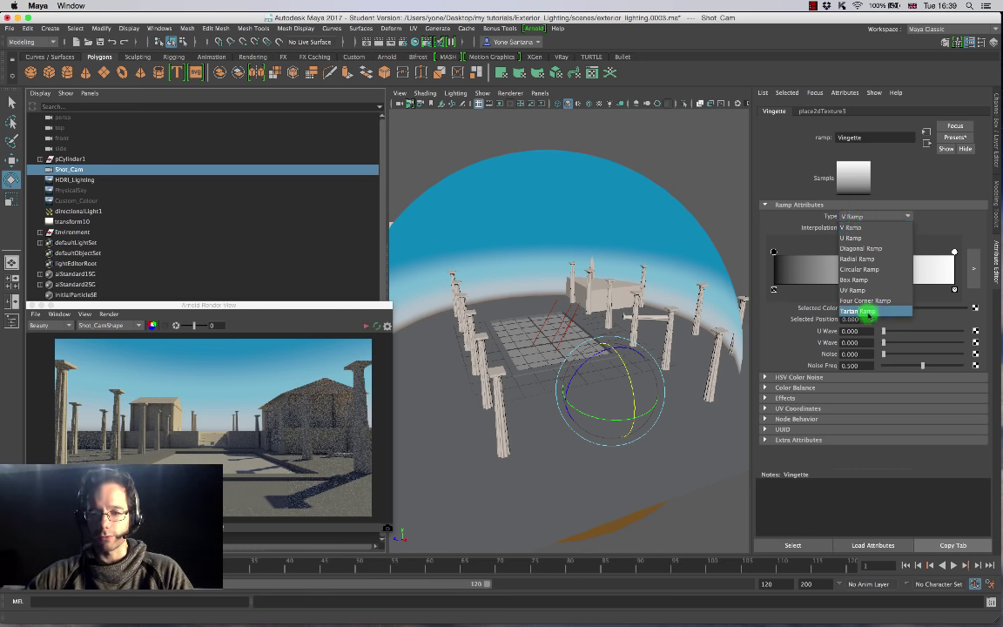
click(868, 271)
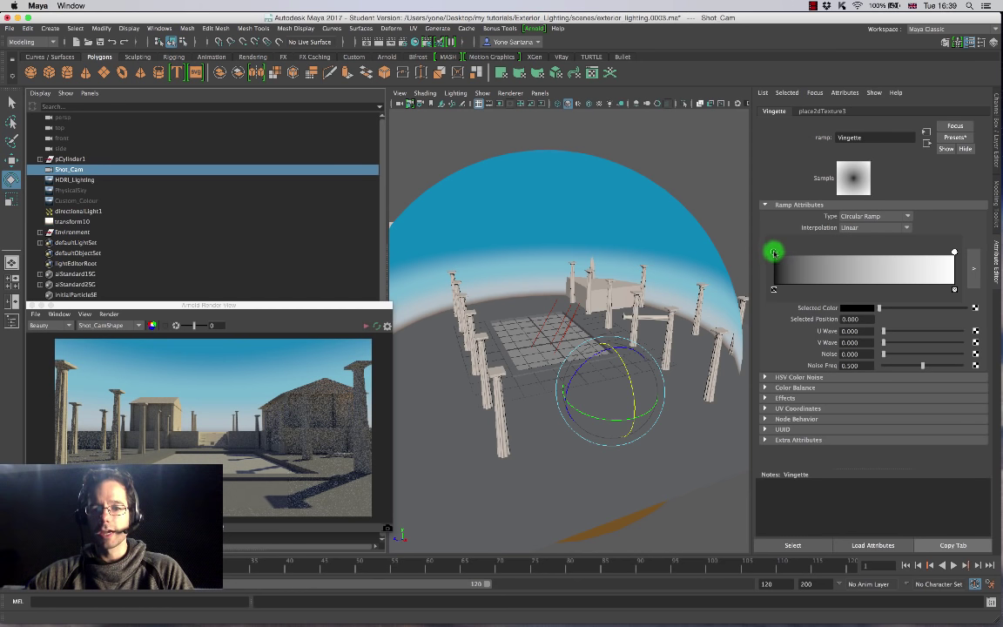
drag(774, 253, 819, 253)
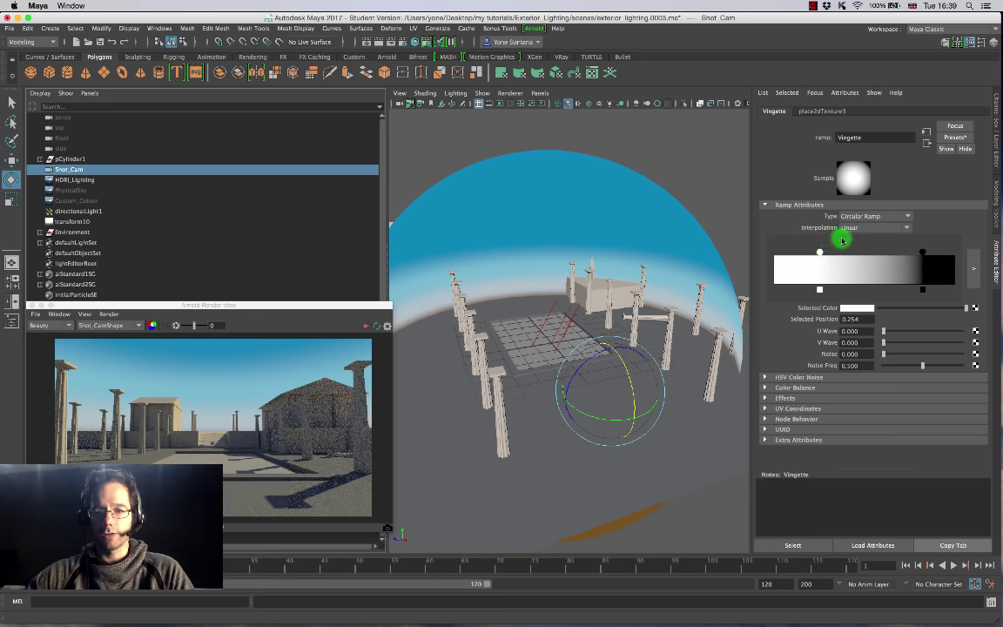
click(854, 172)
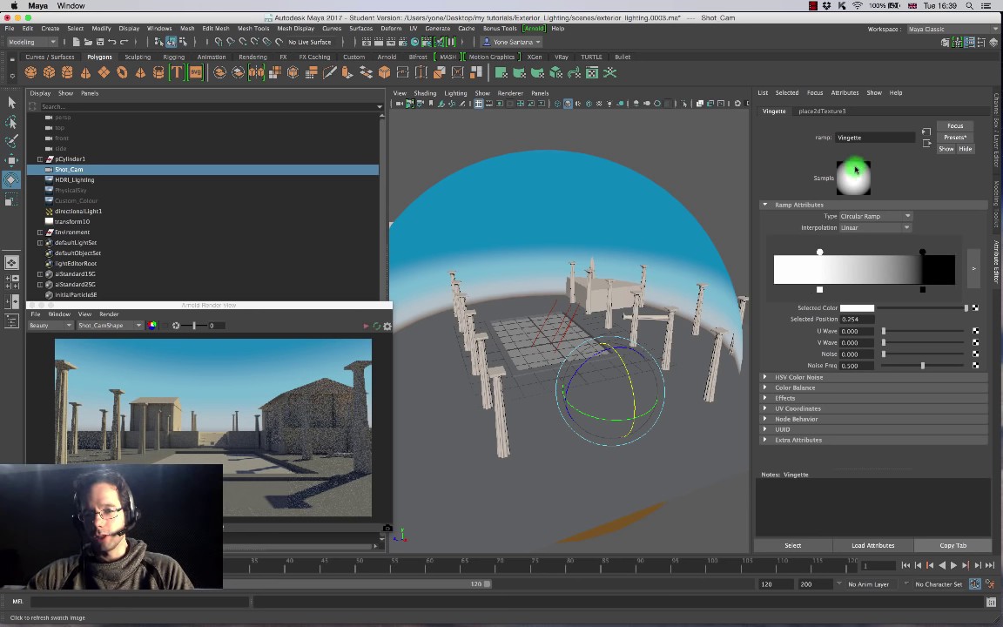
Tighten the vignette falloff by moving the black stop to about 0.685 and the white stop to about 0.338, refreshing the sample swatch.
drag(922, 252, 896, 254)
click(853, 171)
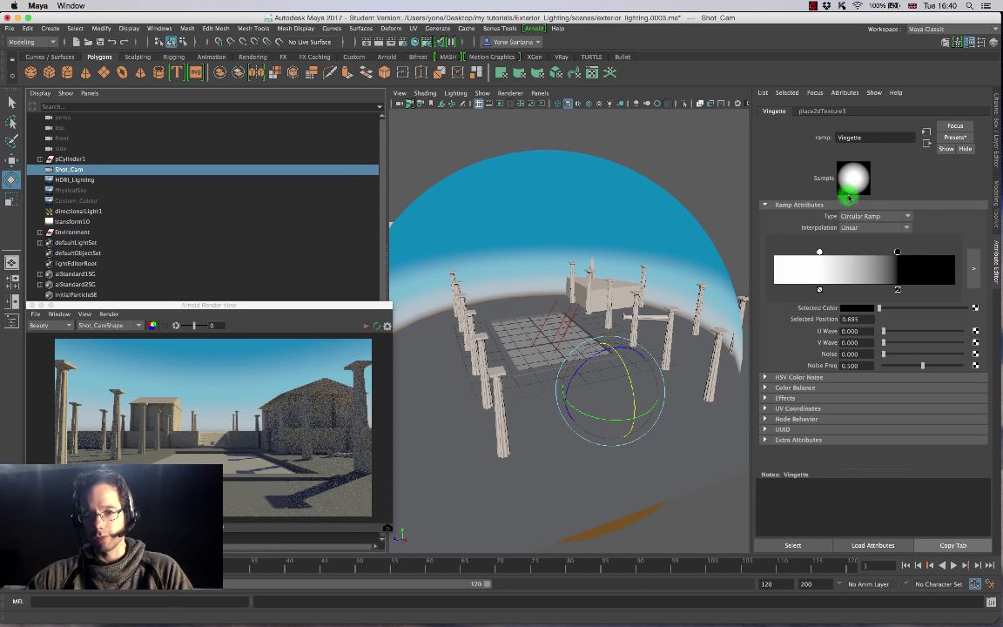
mouse_move(821, 251)
mouse_down()
mouse_move(843, 254)
mouse_move(834, 254)
mouse_up()
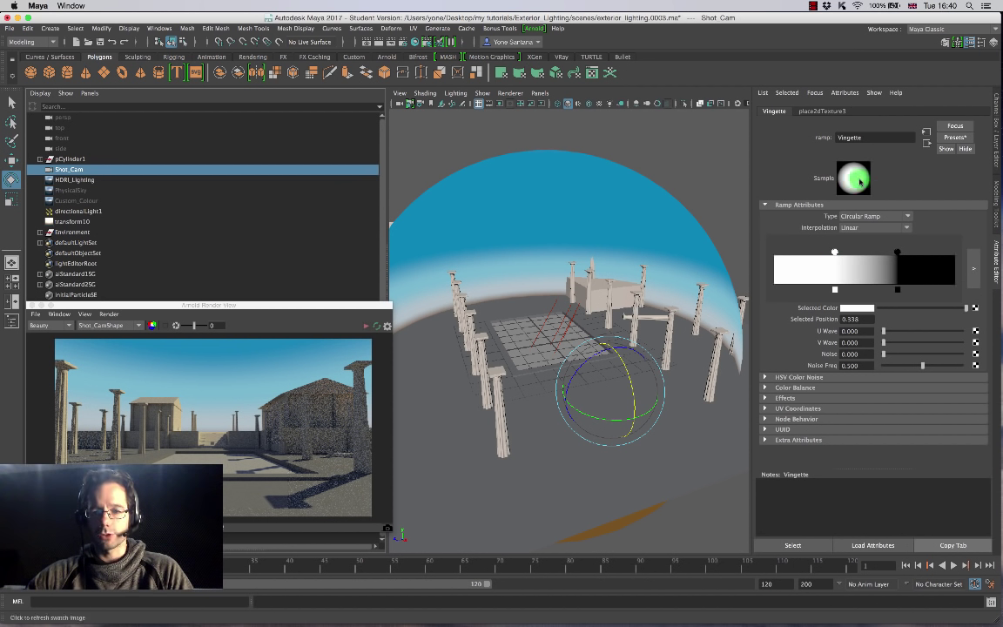
click(858, 179)
Open the Interpolation choices of the Vingette ramp.
click(863, 229)
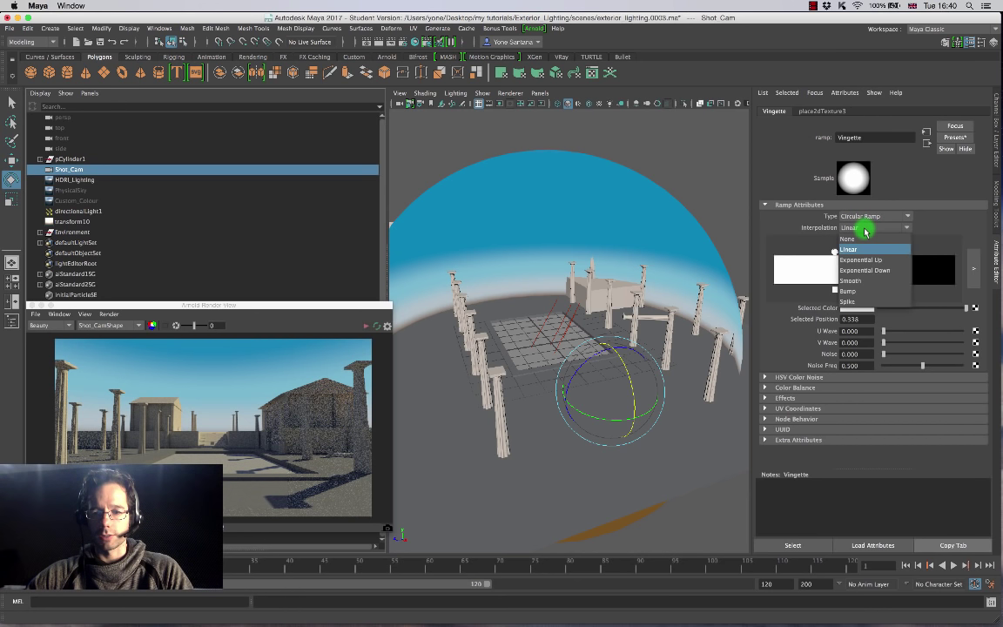
Set the Vingette ramp's interpolation to Smooth and start a live render of Shot_Cam.
click(862, 280)
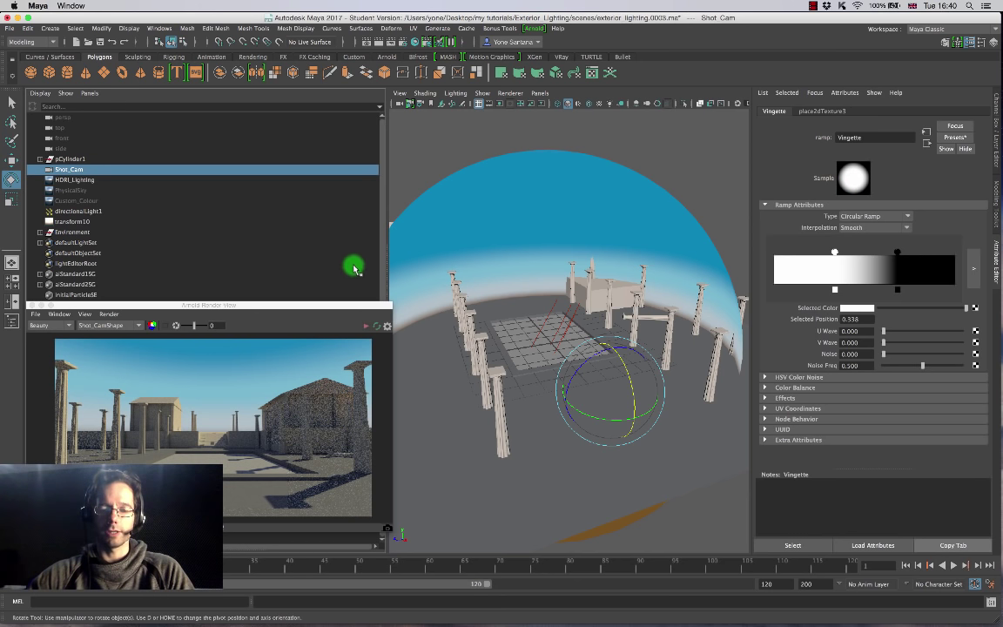
drag(317, 306, 348, 153)
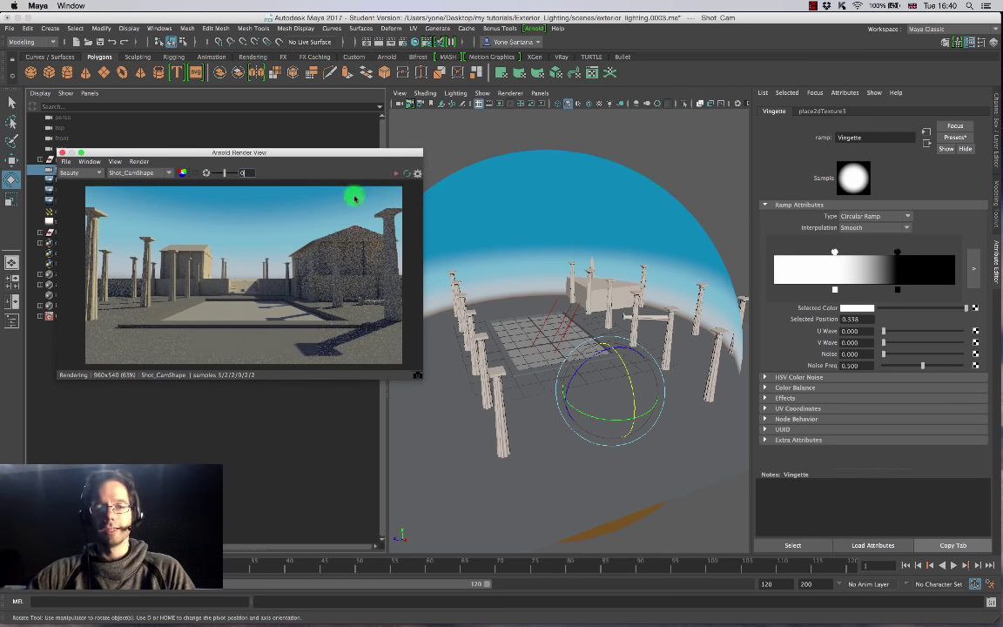
click(397, 178)
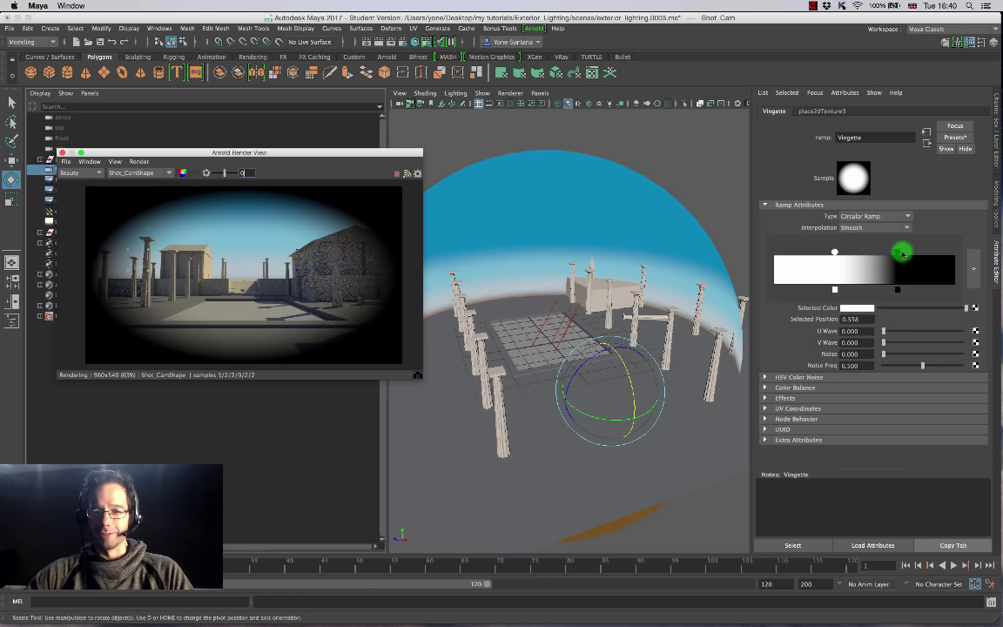
Widen the vignette by moving the ramp's black stop to about 0.957 and its white stop to about 0.6.
drag(902, 252, 951, 255)
click(80, 335)
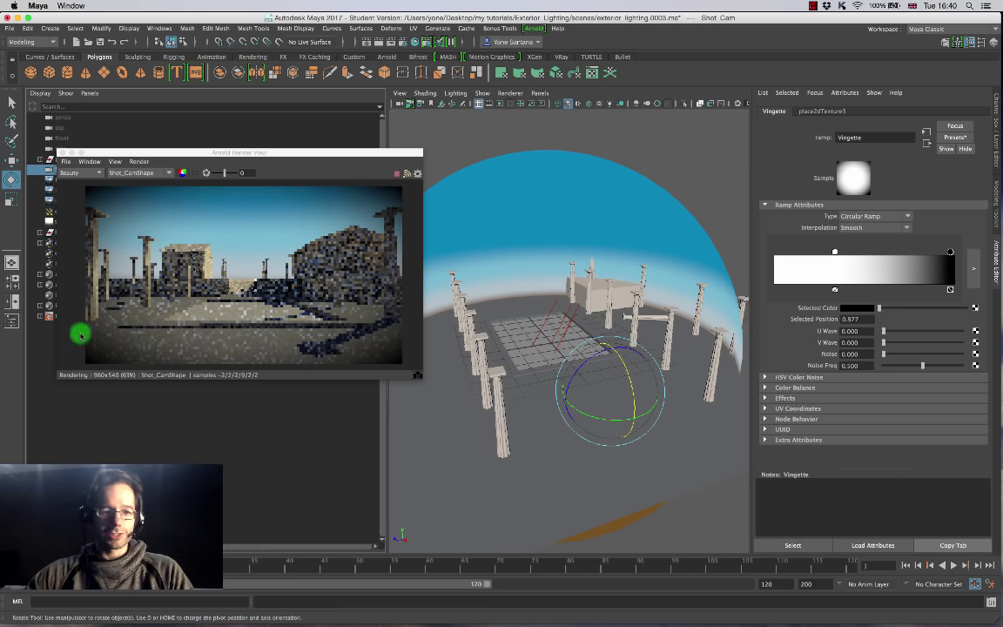
click(835, 252)
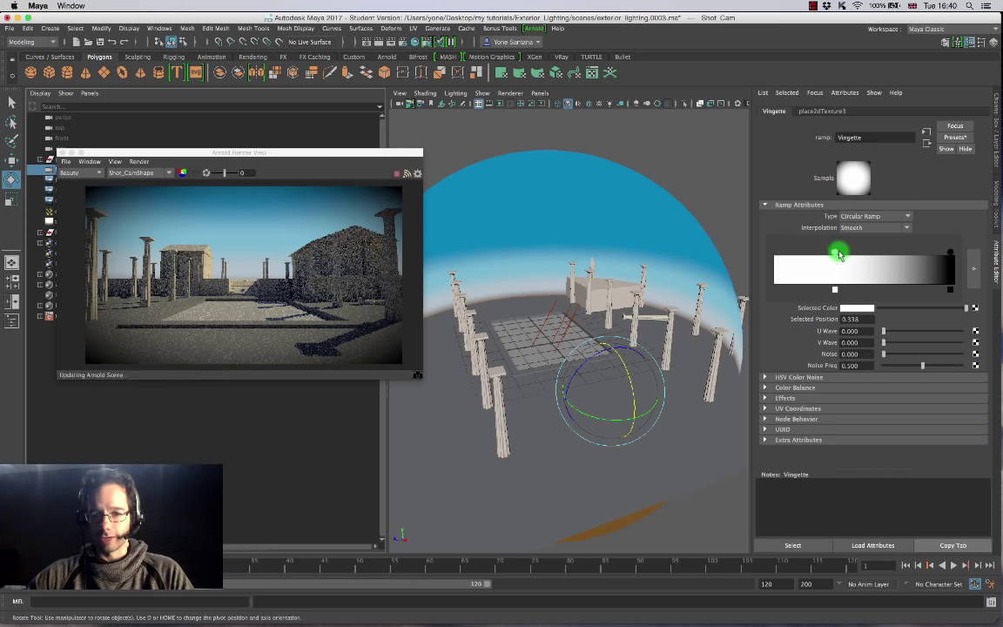
drag(839, 254, 884, 254)
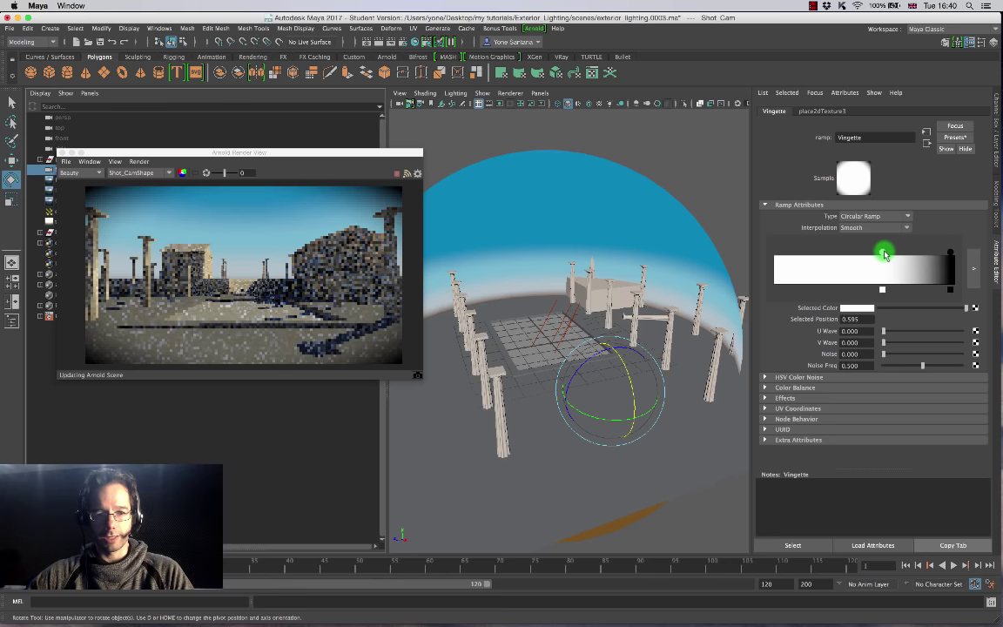
drag(949, 252, 944, 276)
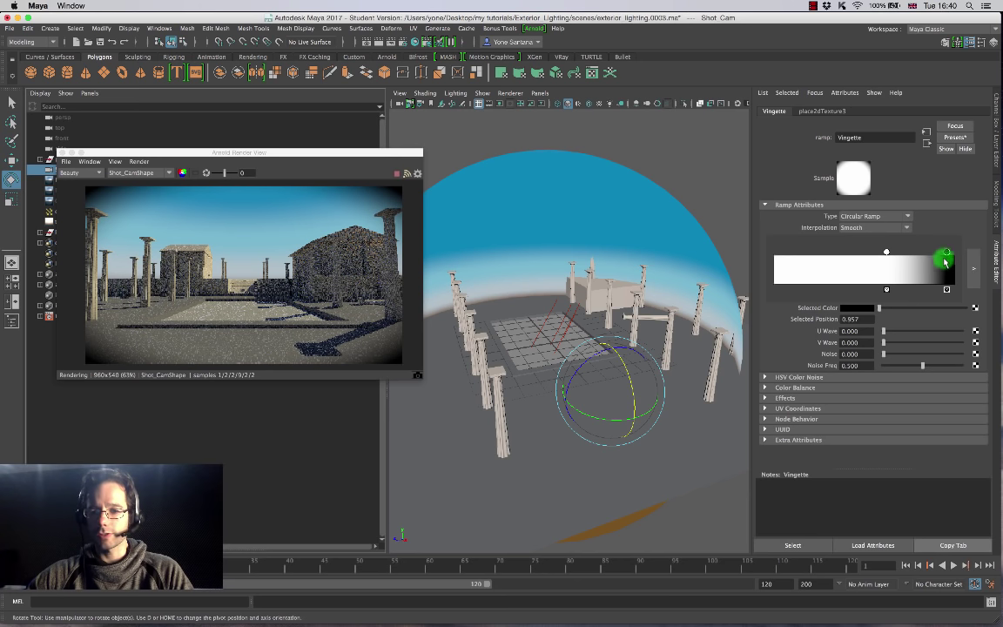
Color the ramp's black stop very dark blue, about RGB 0.006, 0.011, 0.038.
click(859, 309)
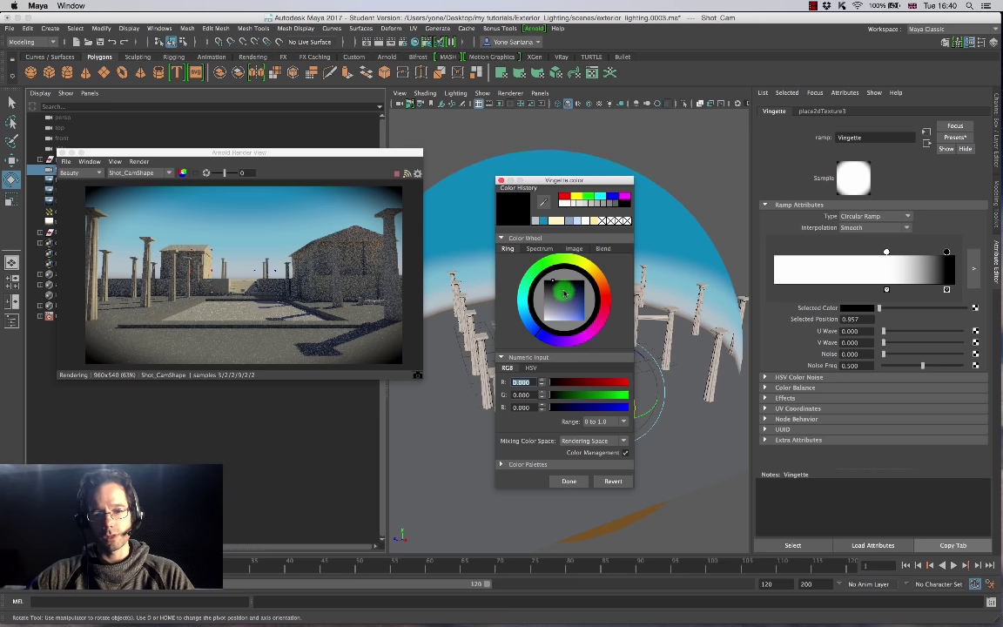
mouse_move(564, 293)
mouse_down()
mouse_move(579, 290)
mouse_move(571, 296)
mouse_up()
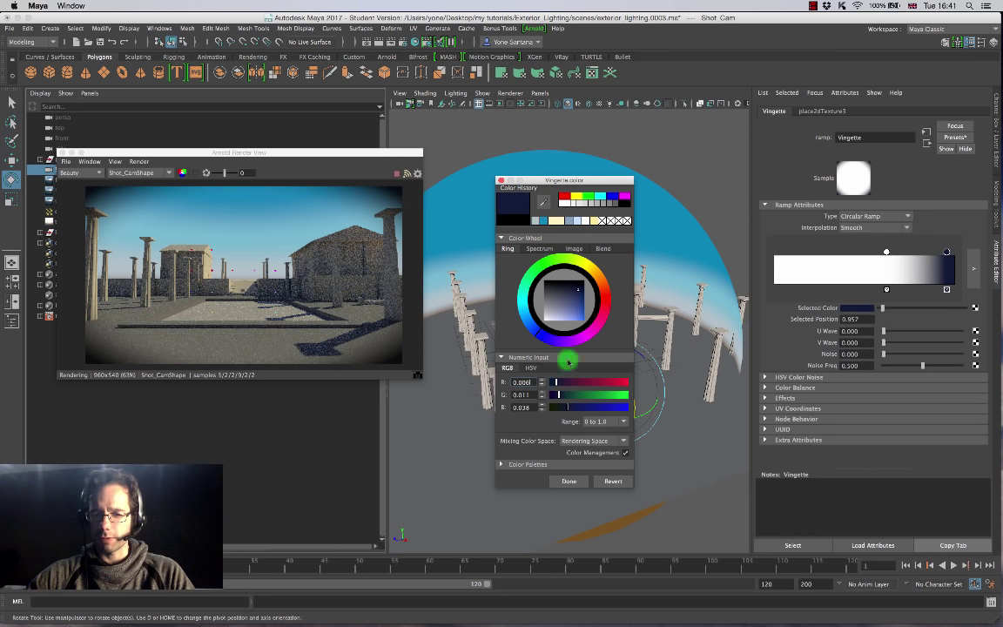
click(569, 482)
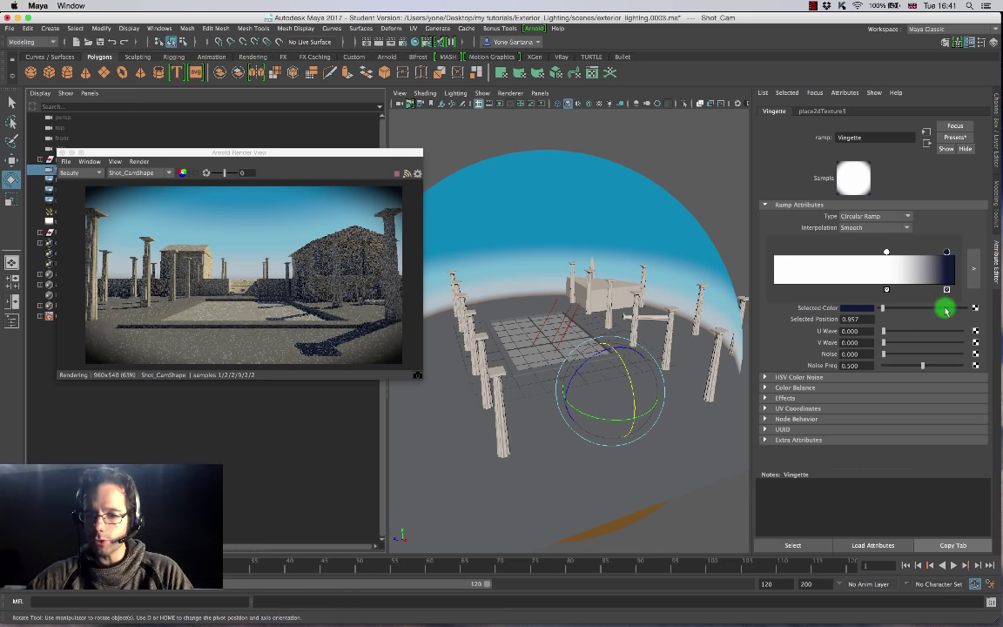
Shift the ramp's white stop slightly outward and the dark blue stop to position 1.000, and stop the render.
click(887, 252)
drag(899, 254, 954, 253)
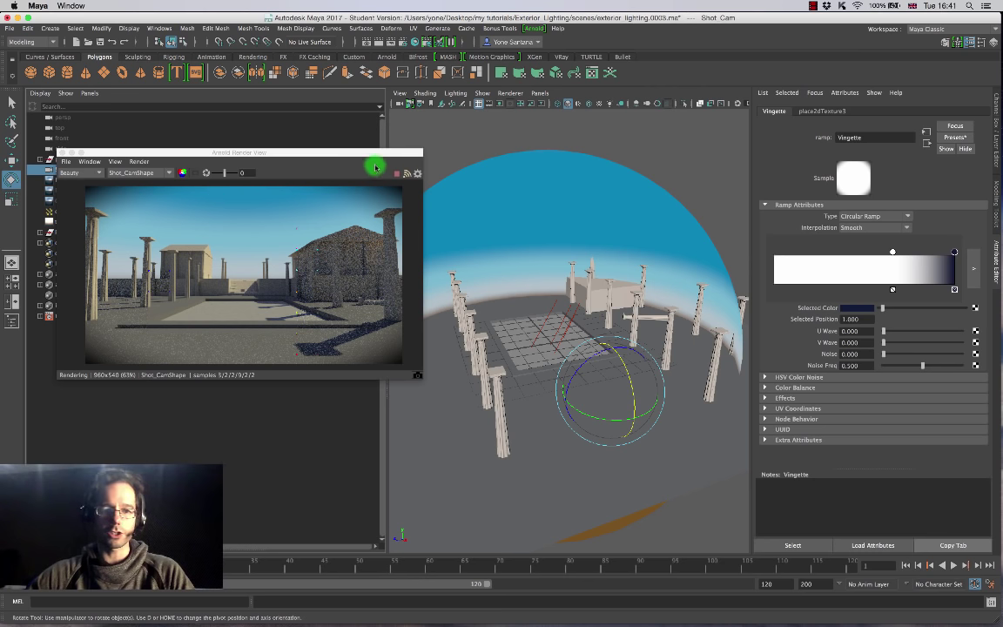
click(395, 175)
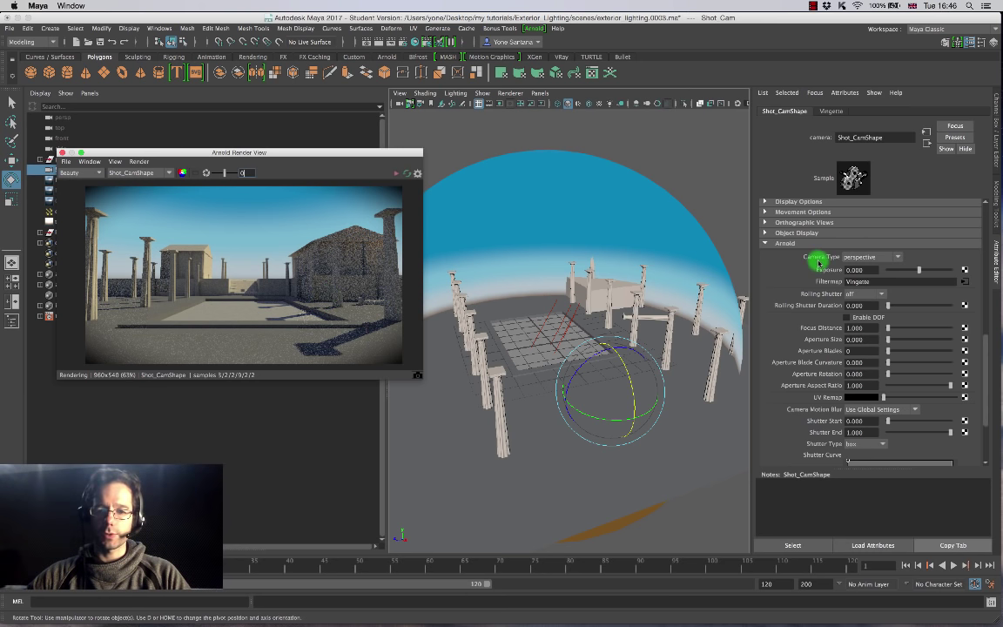
Set Shot_Cam's Arnold camera type to fisheye, restart the live render and enable Autocrop.
click(901, 256)
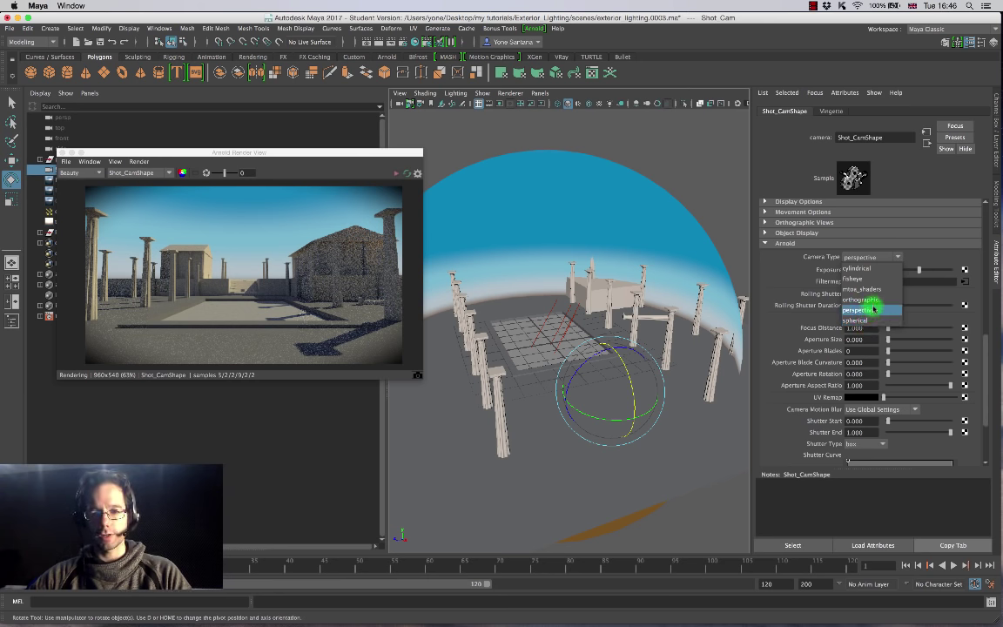
click(857, 279)
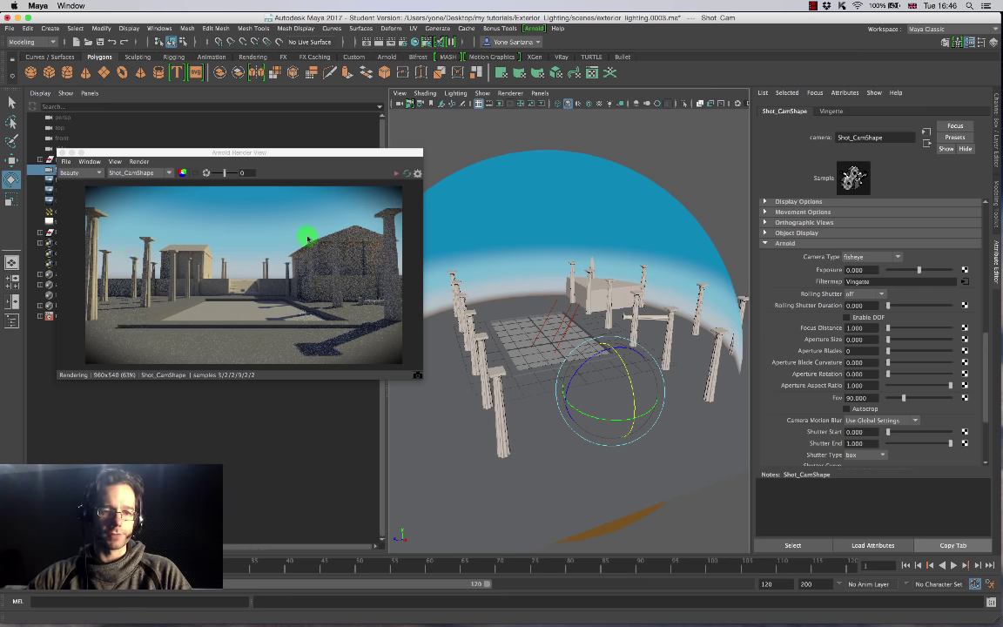
click(399, 173)
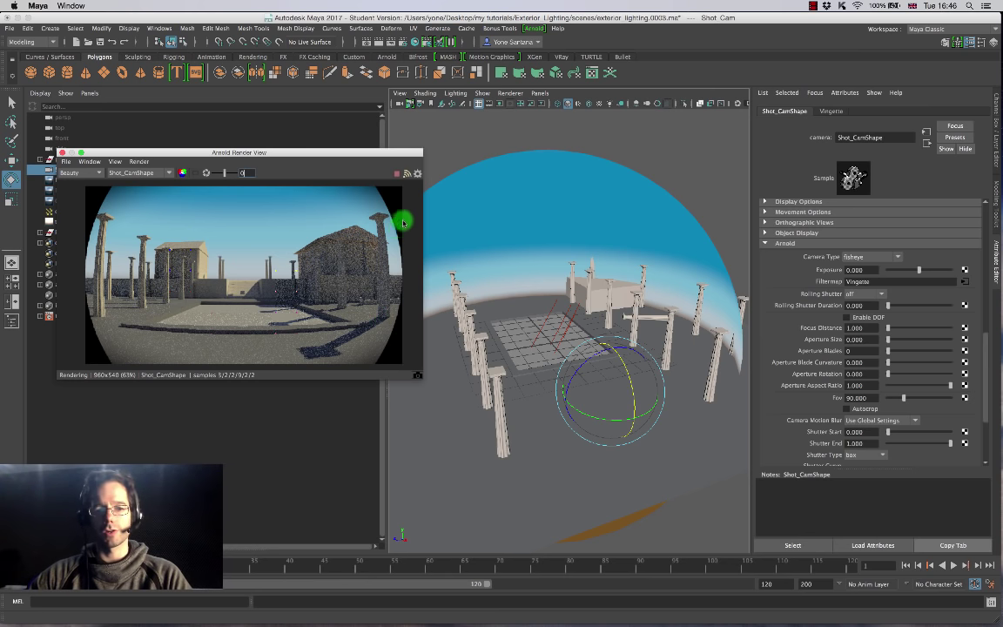
click(847, 409)
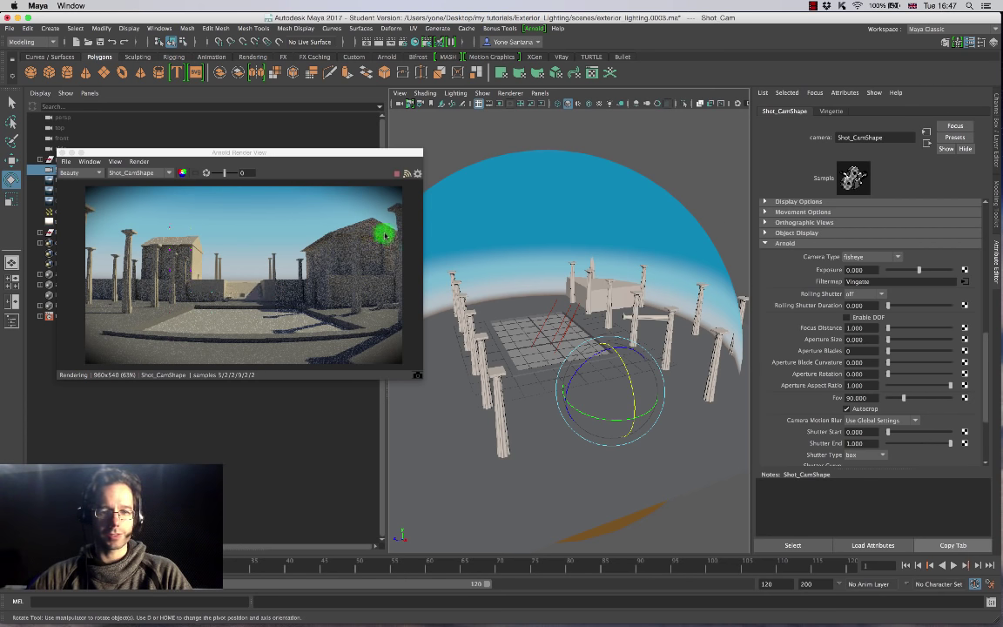
Reframe the shot directly in the render view using 3D Manipulation, and stop the render.
click(90, 161)
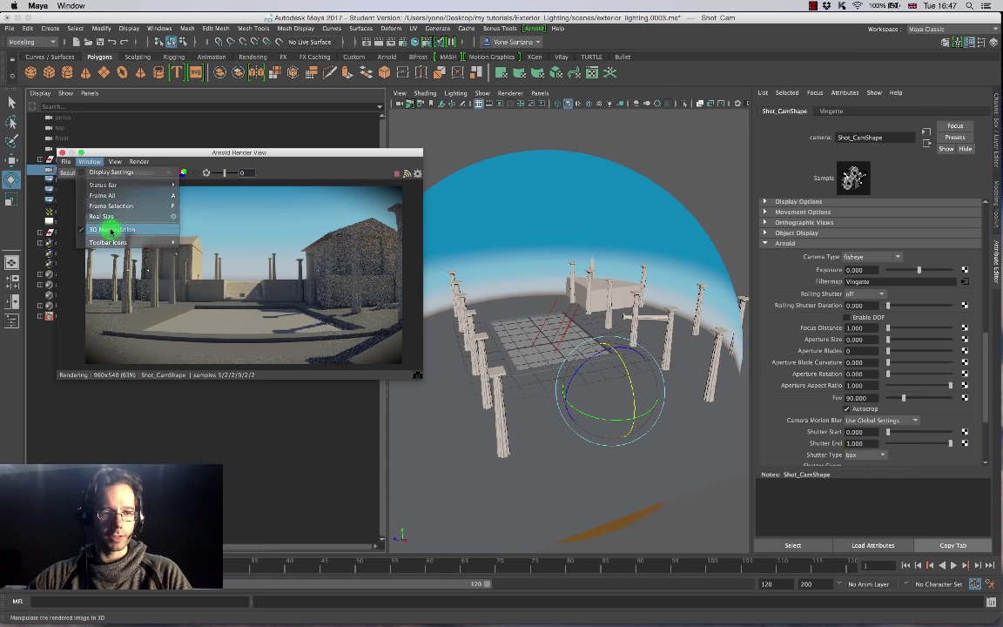
click(100, 230)
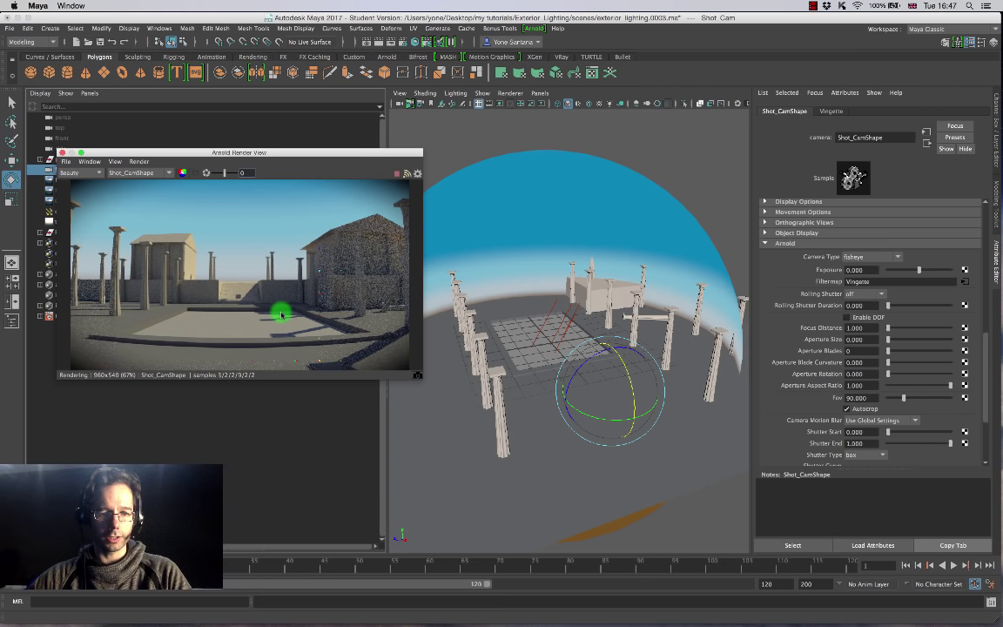
alt+drag(281, 315, 212, 287)
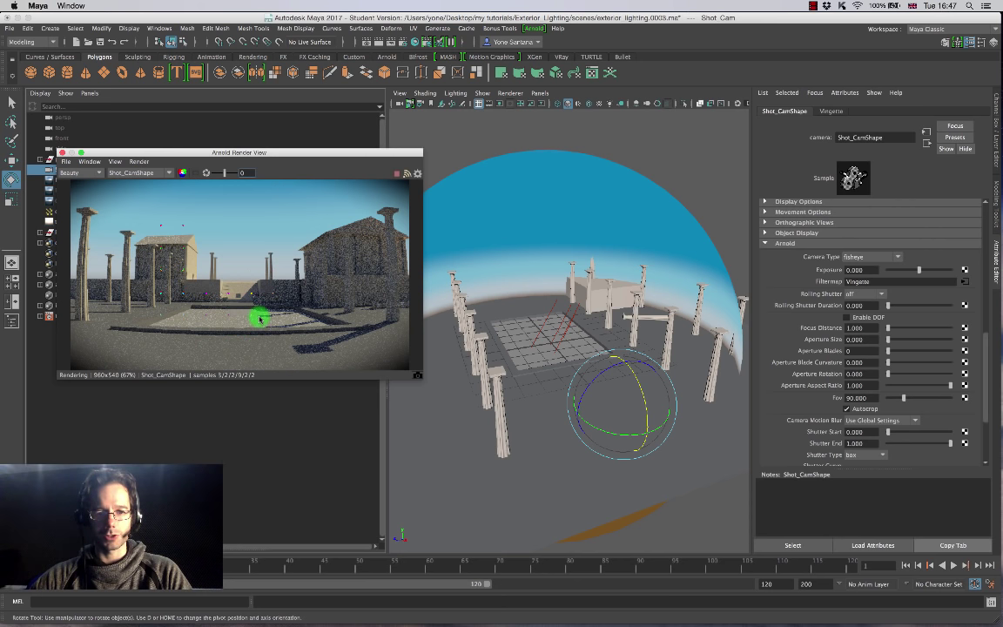
drag(260, 319, 394, 176)
click(393, 176)
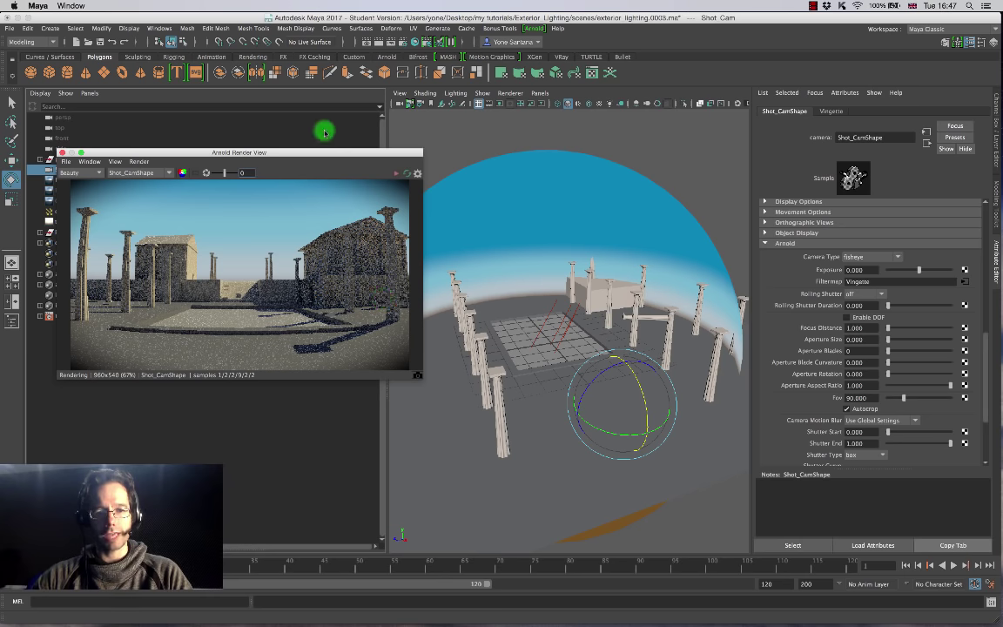
drag(329, 153, 309, 114)
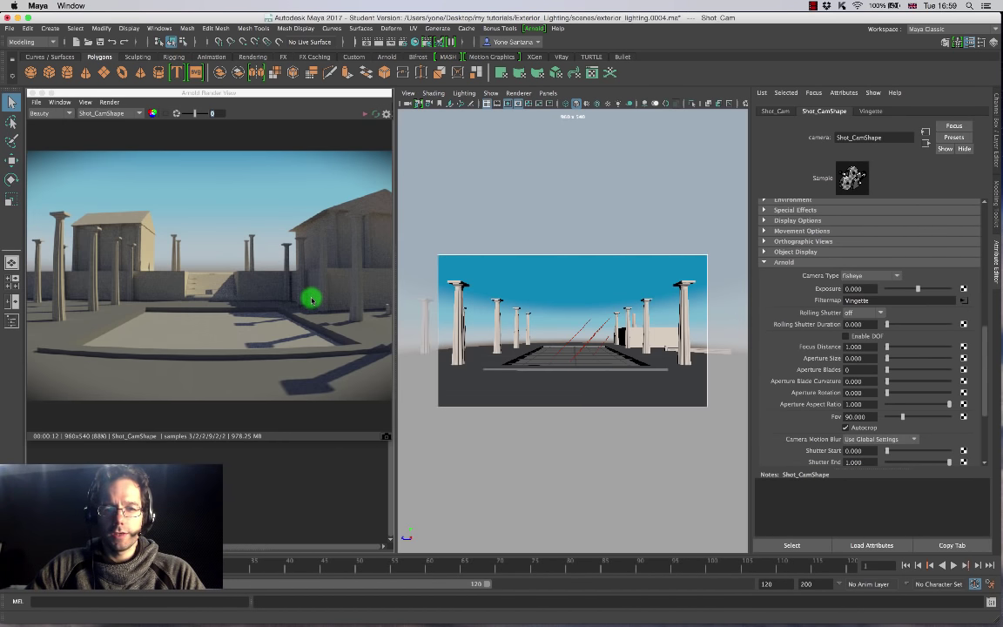
Set the fisheye camera's Fov to about 94.6 and restart the live render.
scroll(981, 336, down, 5)
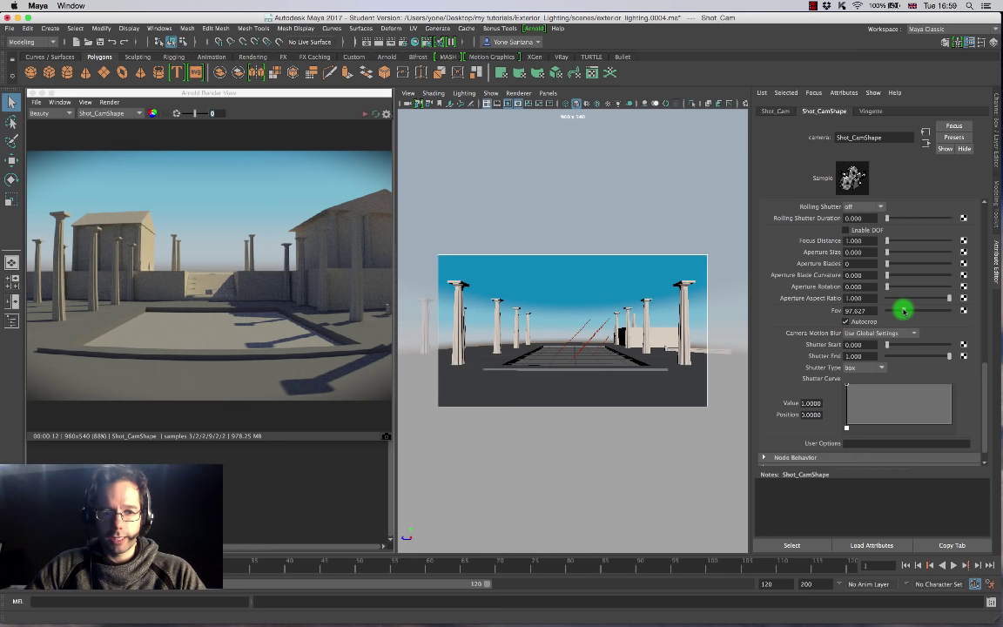
drag(903, 310, 901, 310)
click(367, 123)
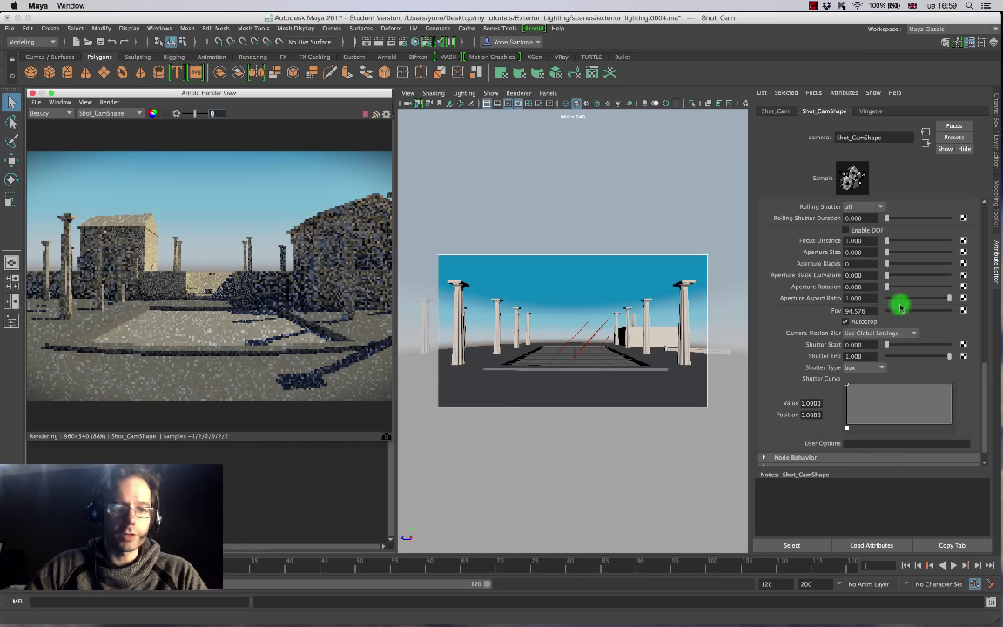
Try fisheye Fov values of about 40, 152.5 and 119 in the live render.
drag(904, 310, 892, 318)
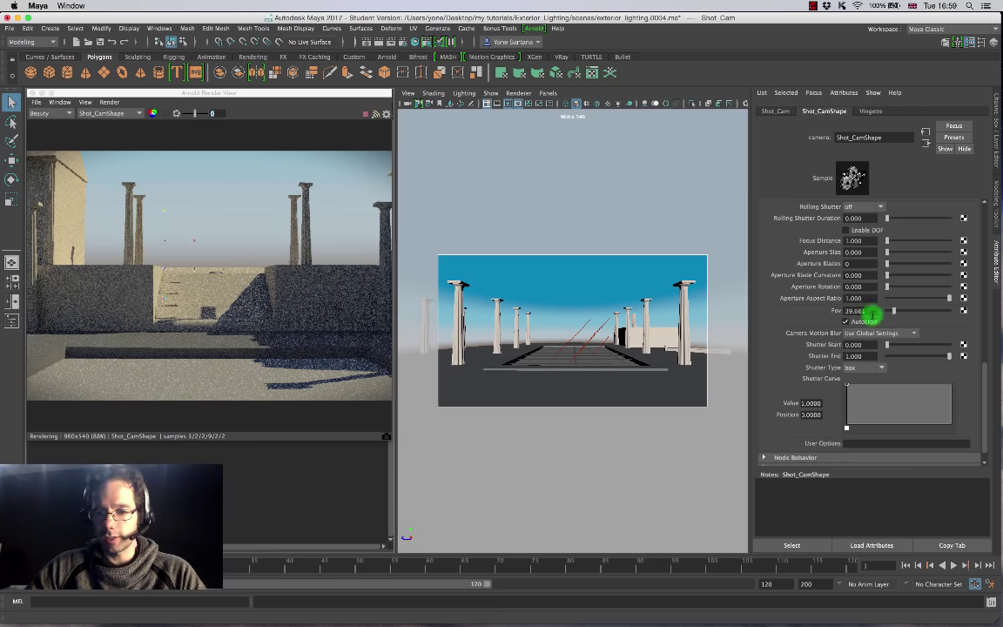
drag(891, 310, 912, 311)
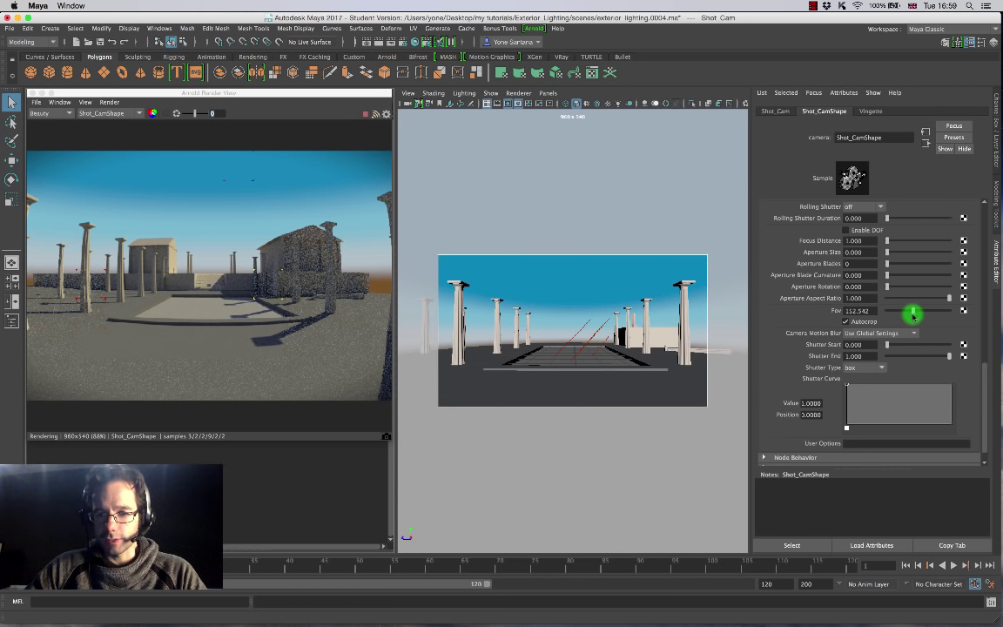
drag(913, 311, 909, 313)
drag(906, 311, 908, 313)
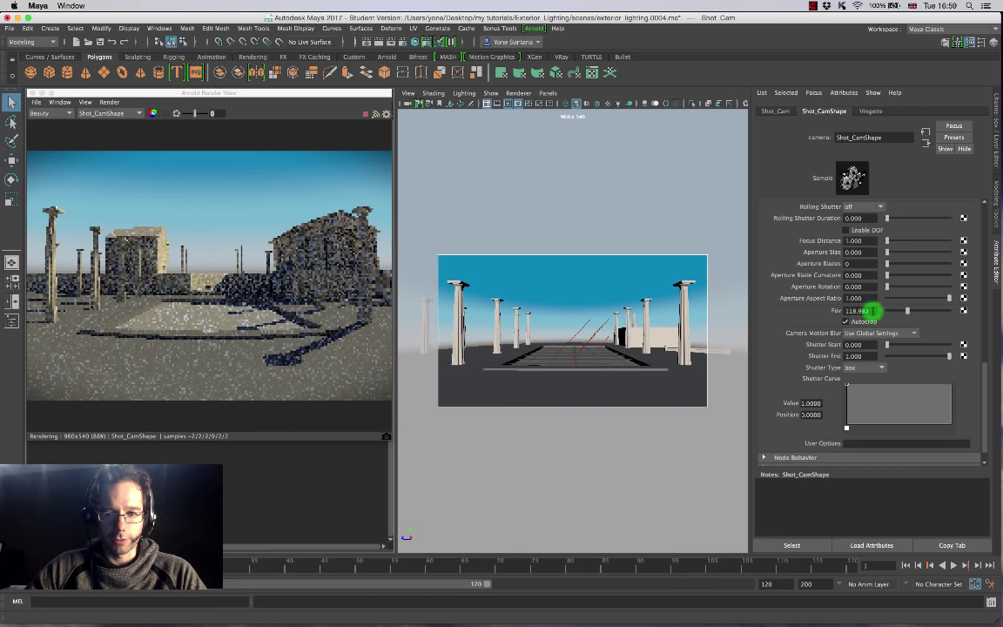
Set the fisheye camera's Fov to exactly 120.
click(871, 311)
text(122)
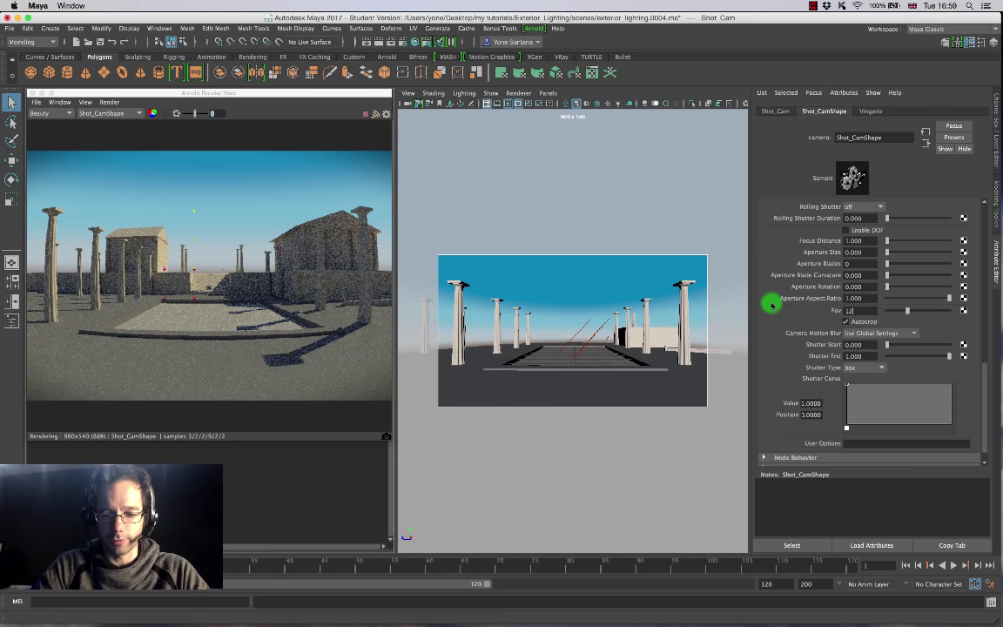
key(Return)
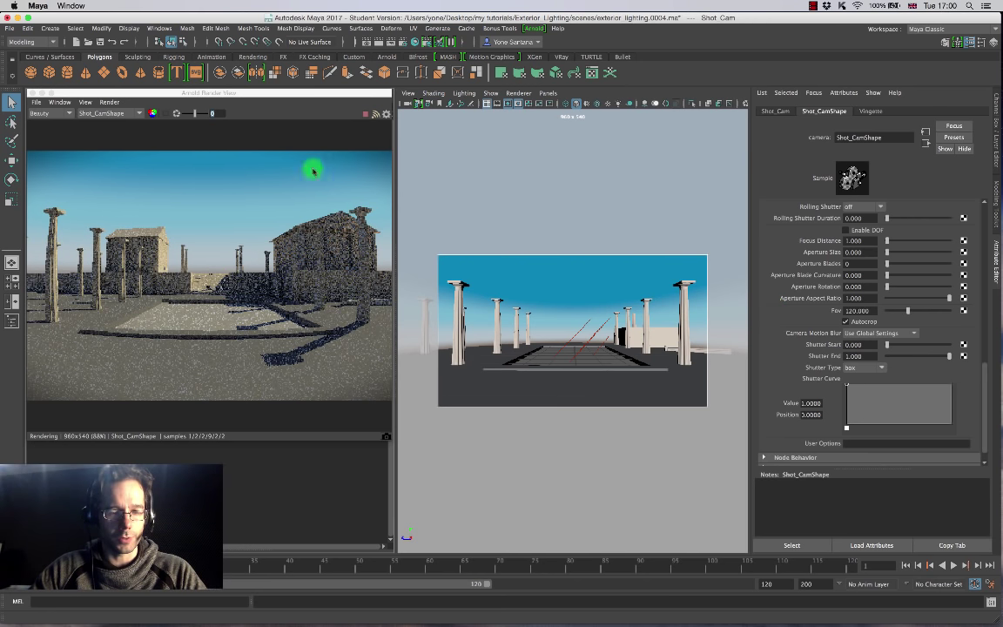
mouse_move(258, 94)
mouse_down()
mouse_move(268, 86)
mouse_move(259, 93)
mouse_up()
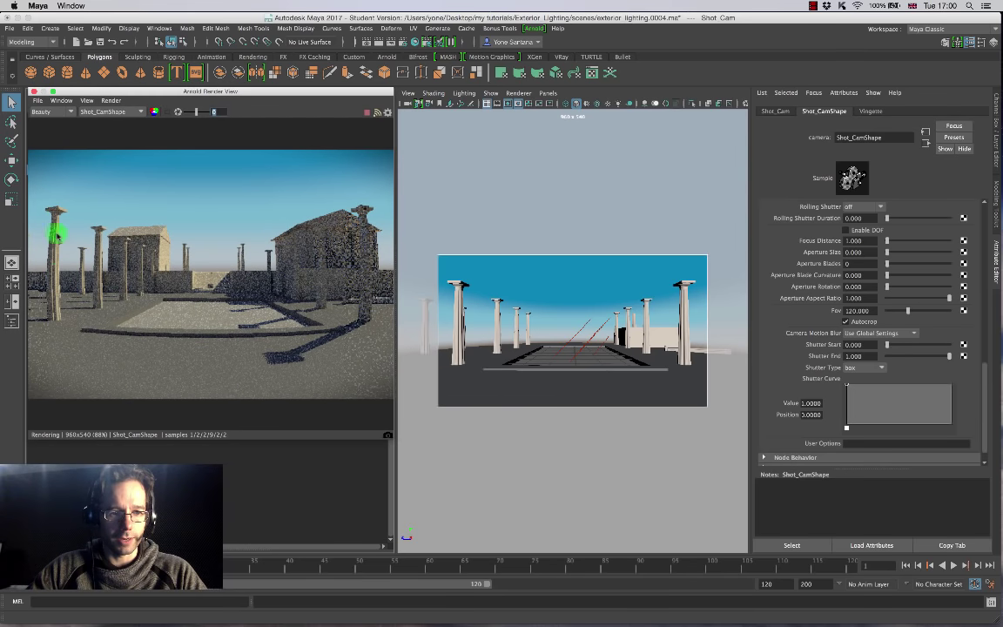
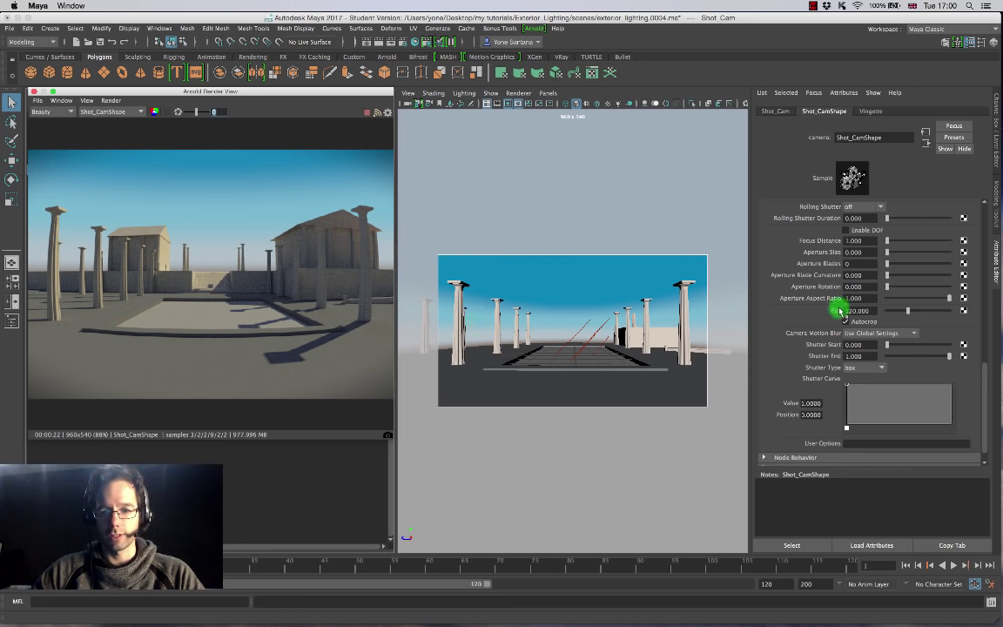
Switch Shot_Cam's Arnold camera type to perspective to compare the render, and return it to fisheye.
drag(987, 369, 972, 347)
click(888, 221)
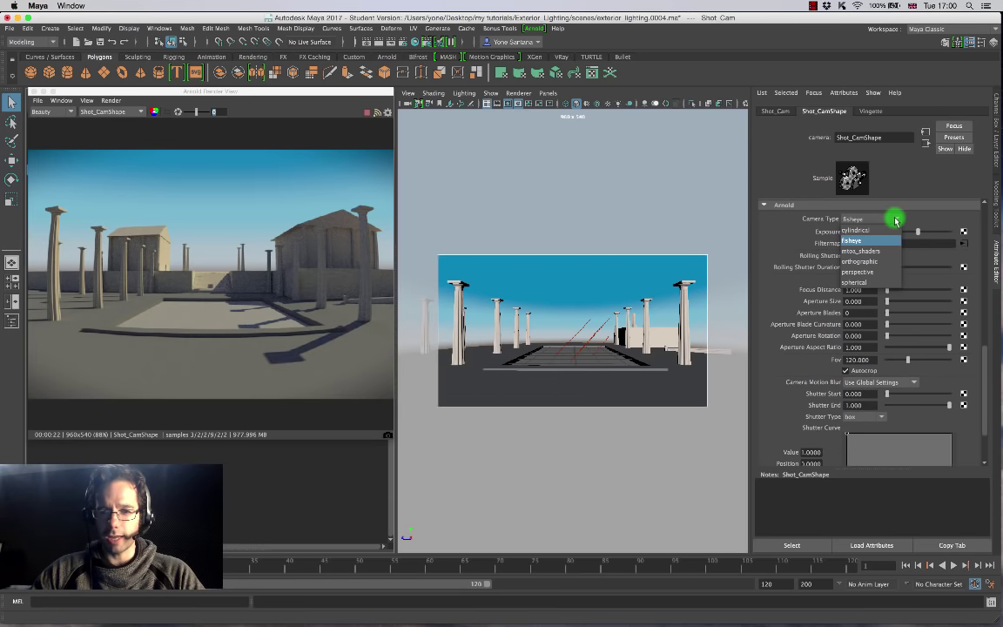
click(873, 273)
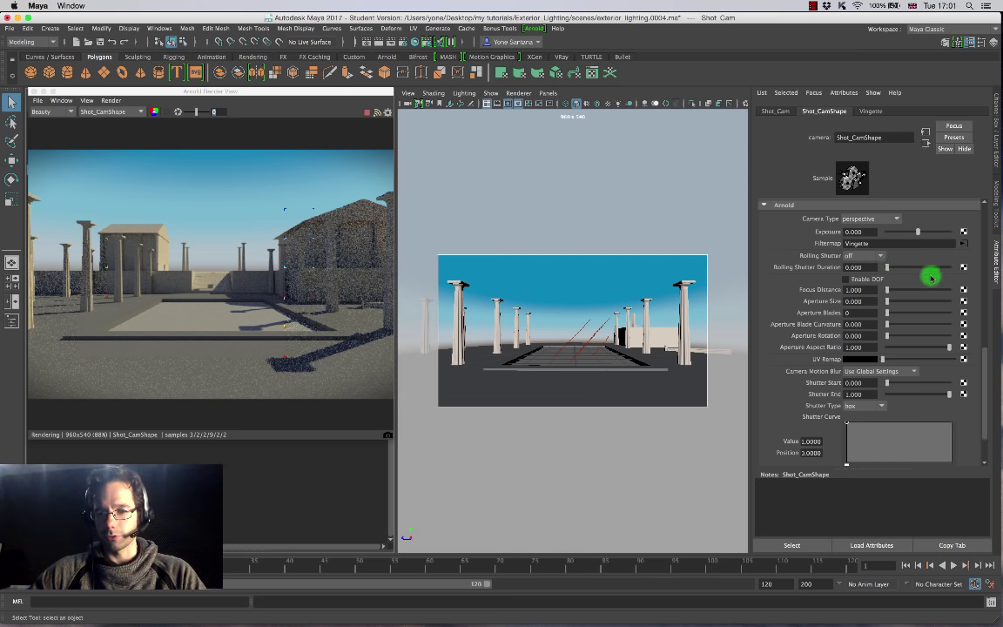
scroll(984, 349, up, 2)
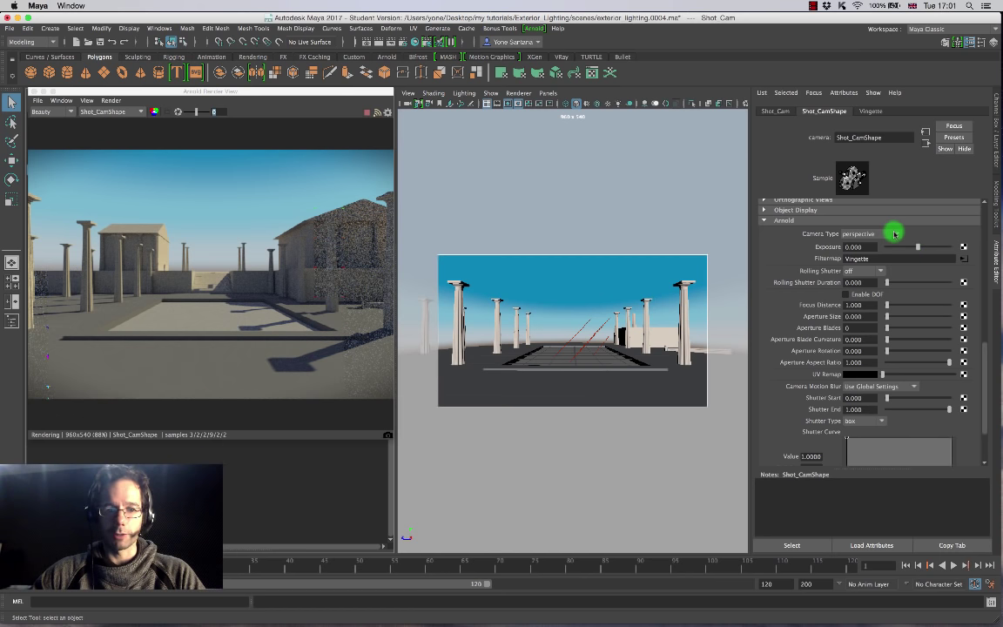
click(892, 234)
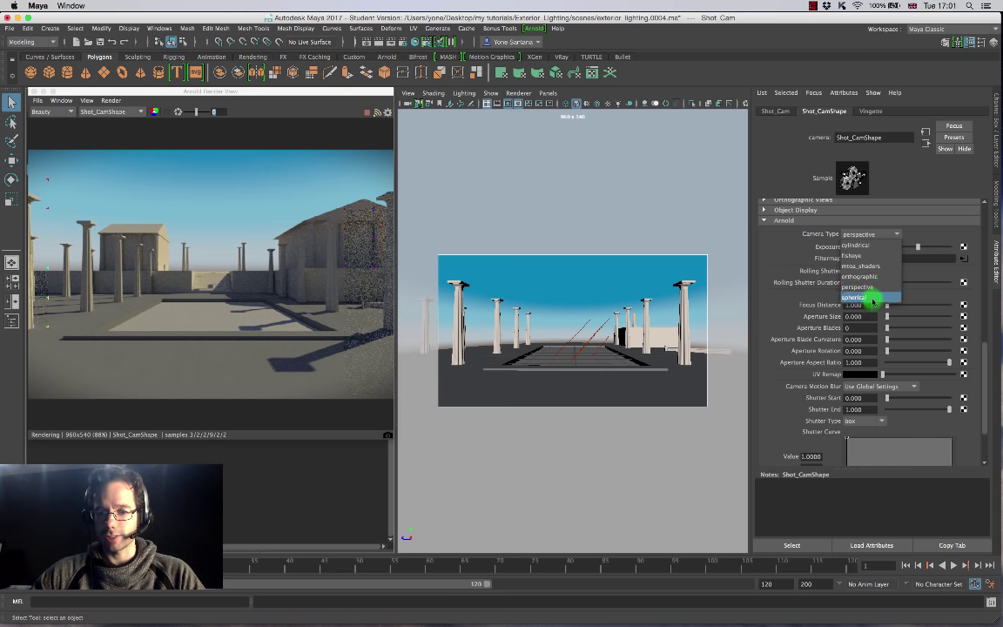
click(857, 256)
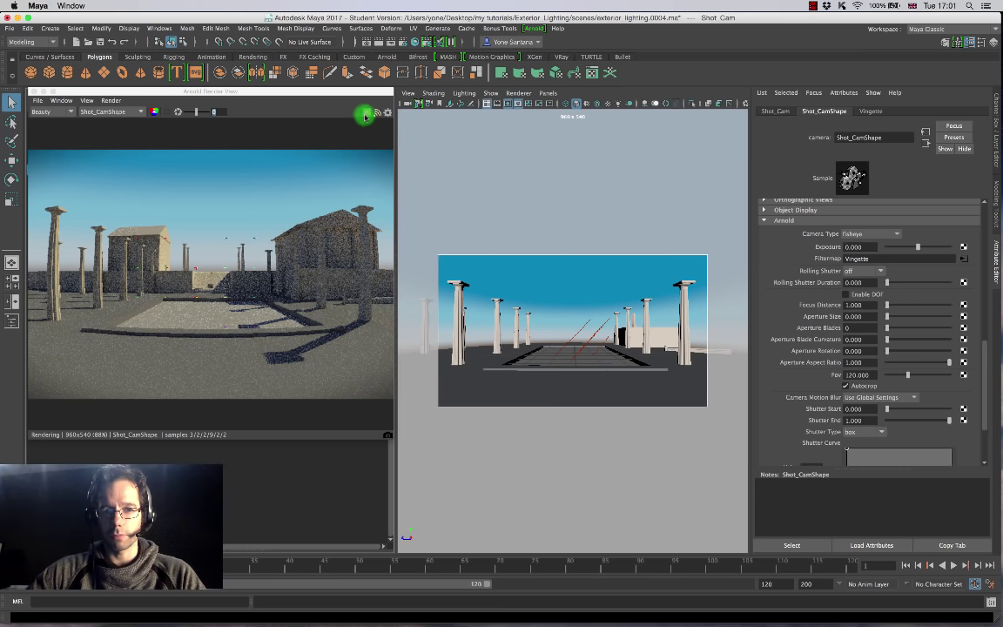
Stop the live render, select the Water plane, and bring up the Hypershade in place of the render view.
click(368, 114)
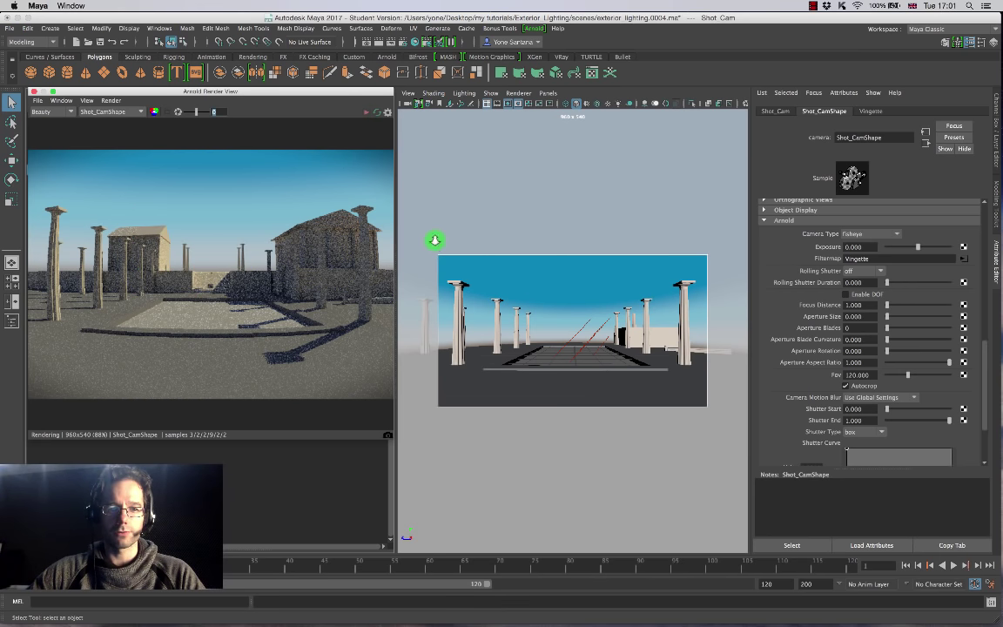
click(591, 355)
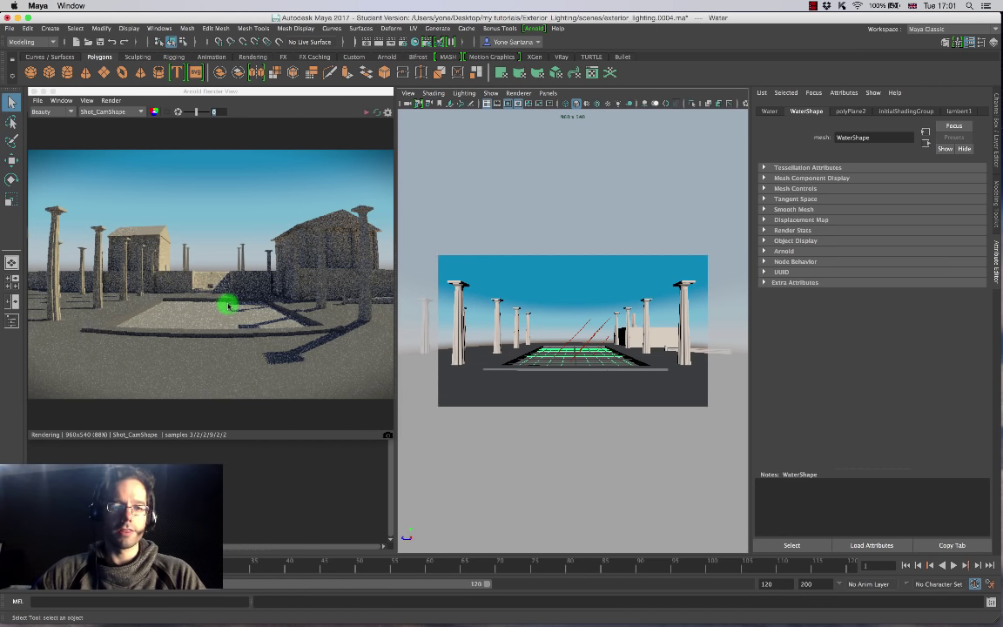
click(415, 43)
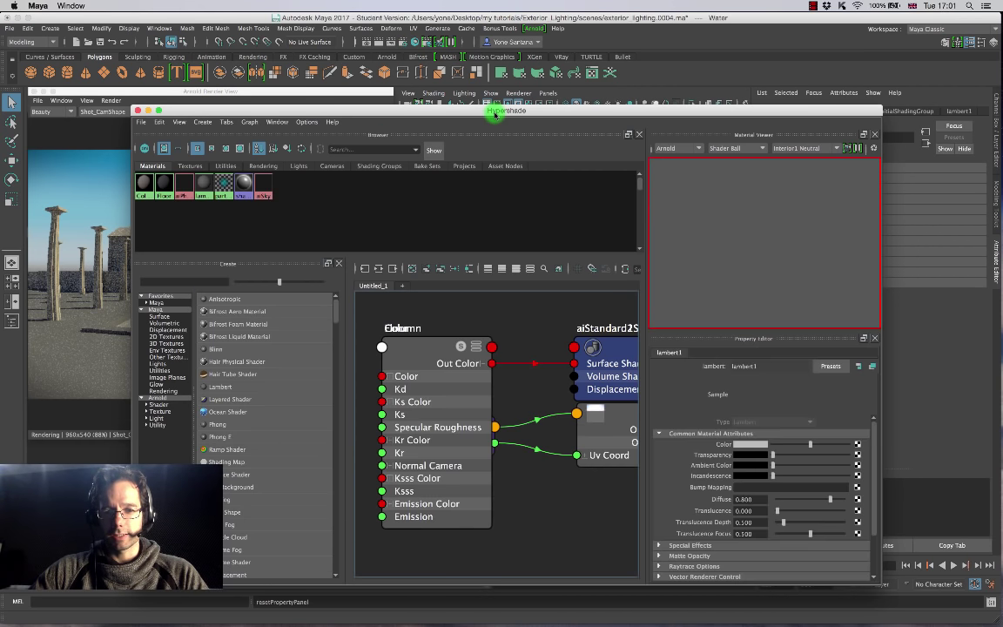
drag(492, 114, 509, 133)
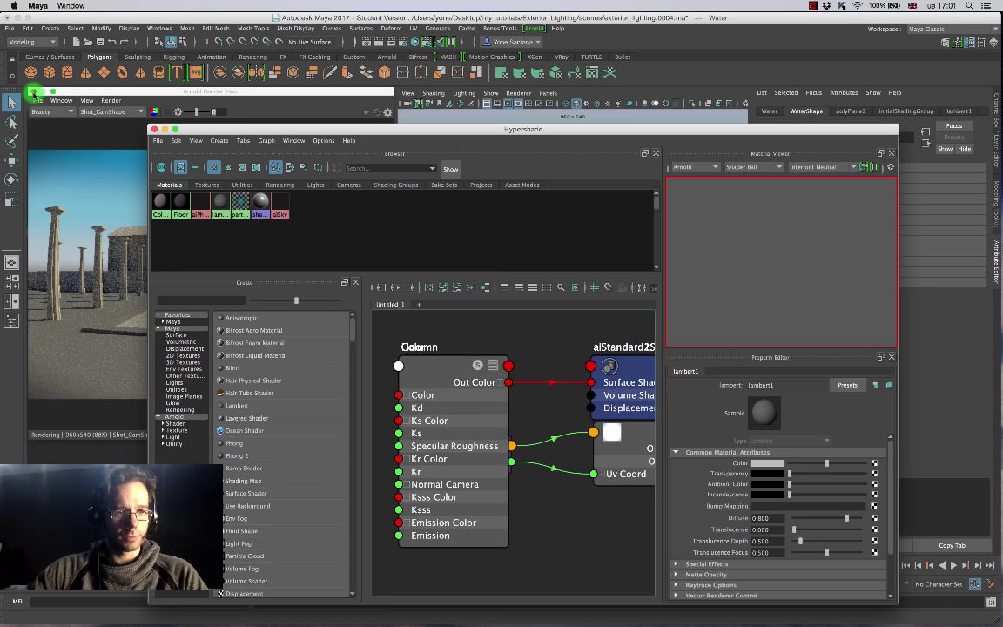
click(32, 91)
drag(652, 130, 529, 73)
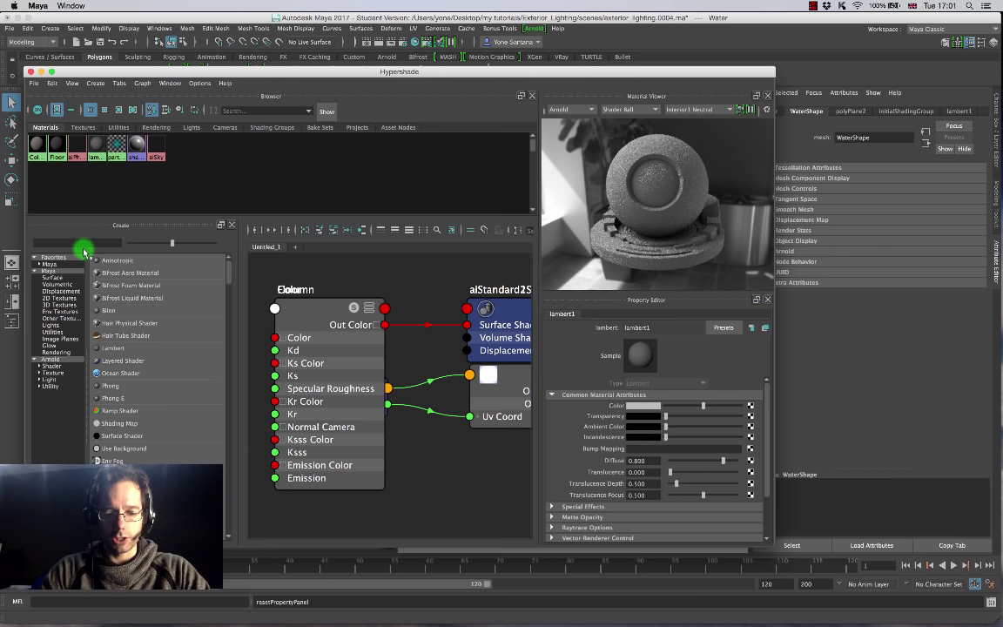
Create an aiStandard material named water and graph only its network in the Hypershade.
text(ai)
key(BackSpace)
key(BackSpace)
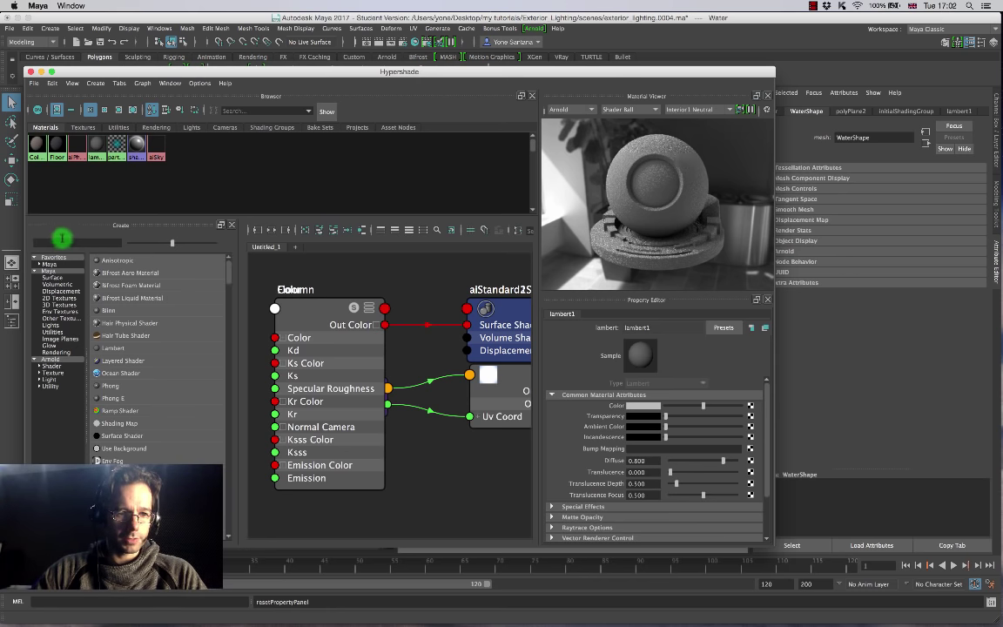
text(als)
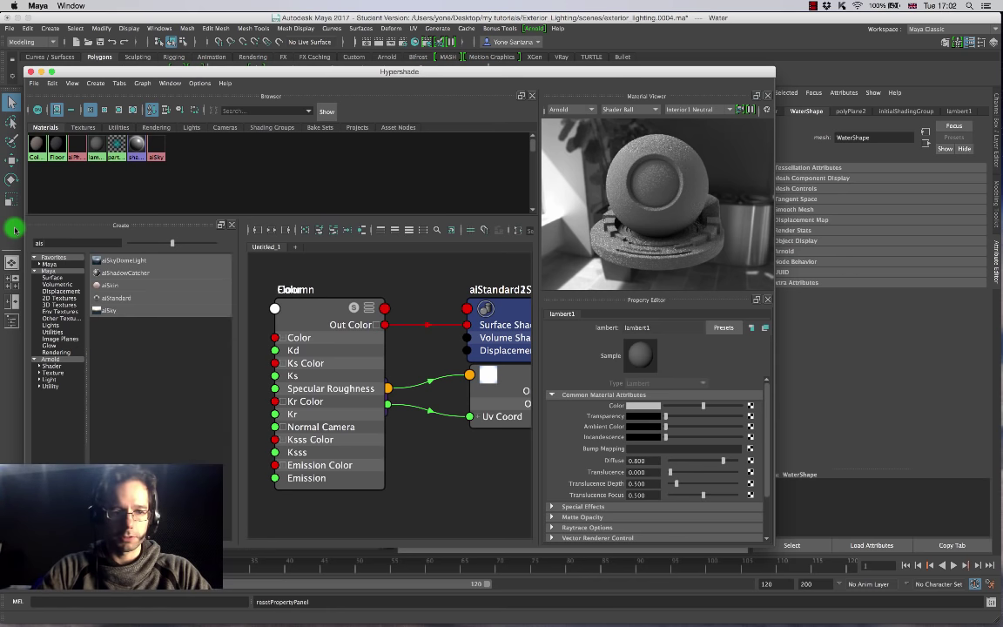
click(131, 297)
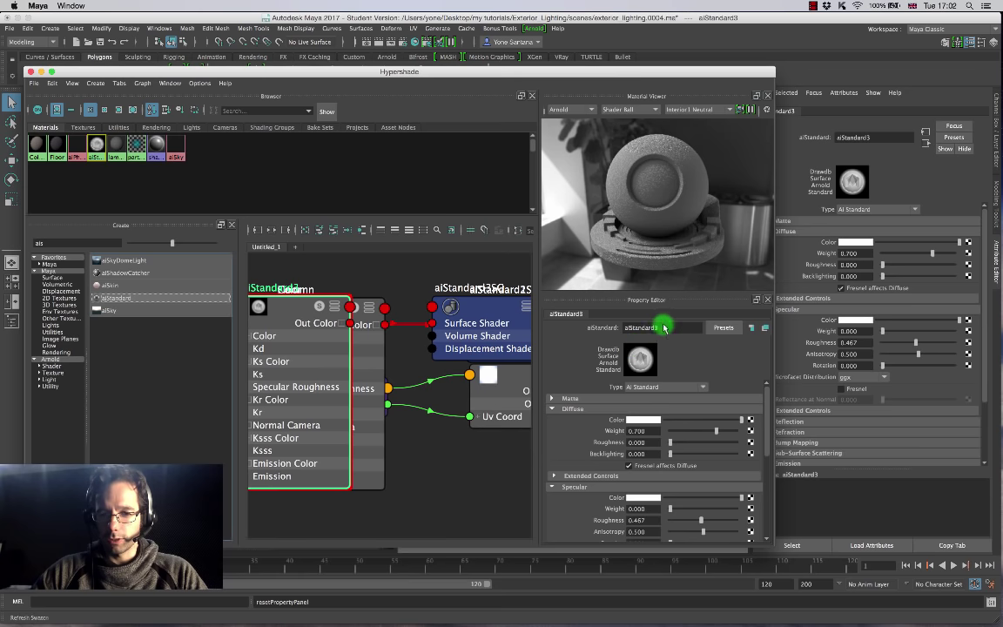
click(554, 315)
text(wate)
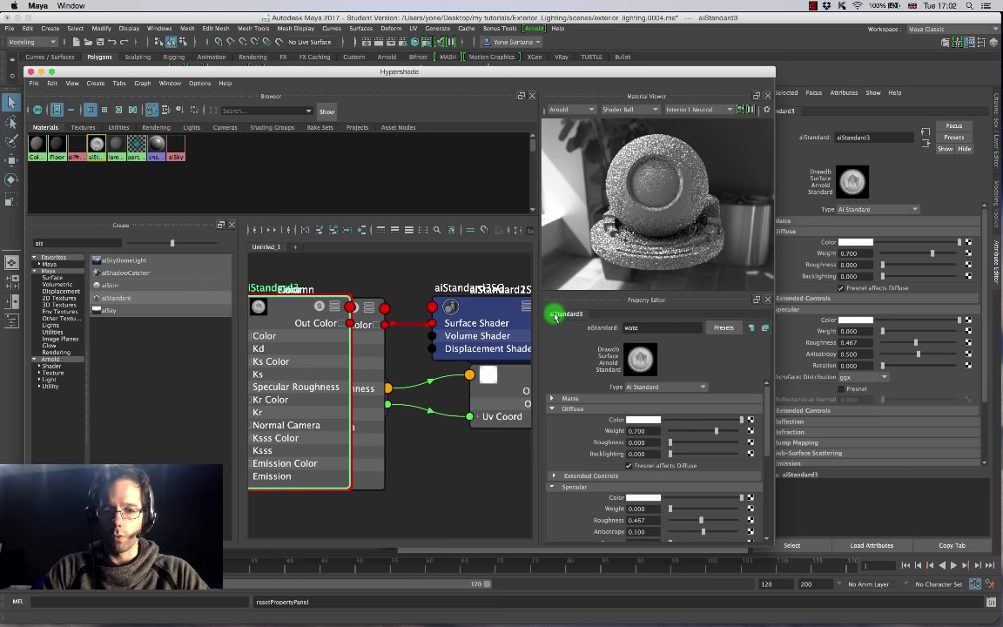
text(r)
key(Return)
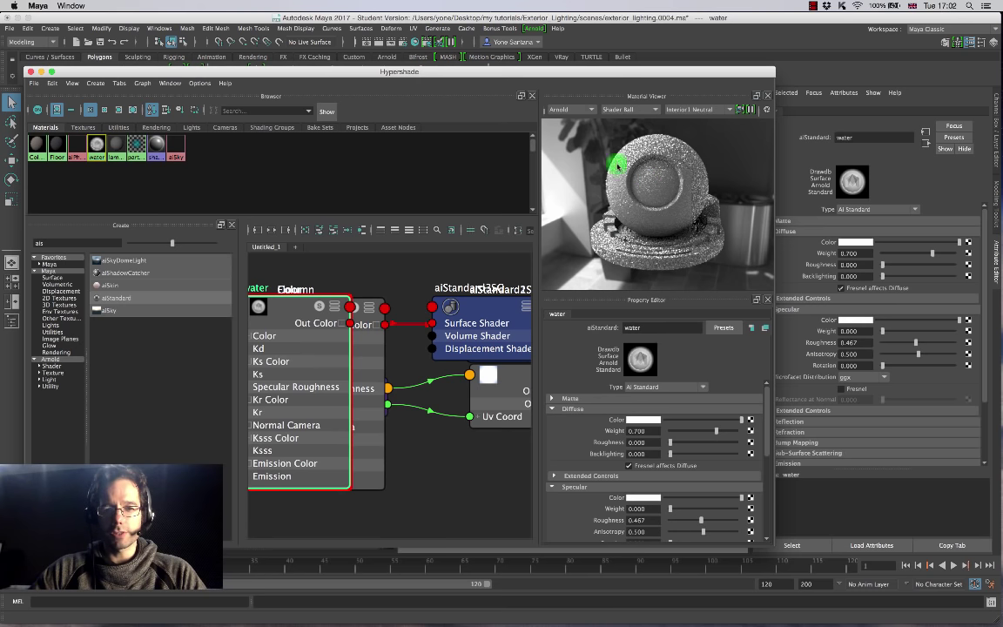
click(272, 231)
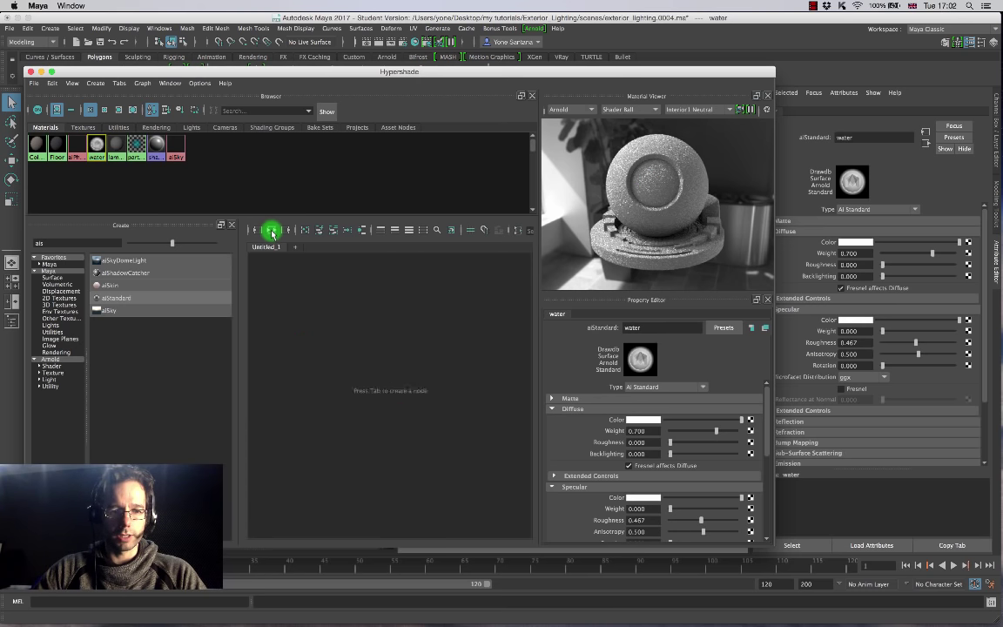
click(264, 230)
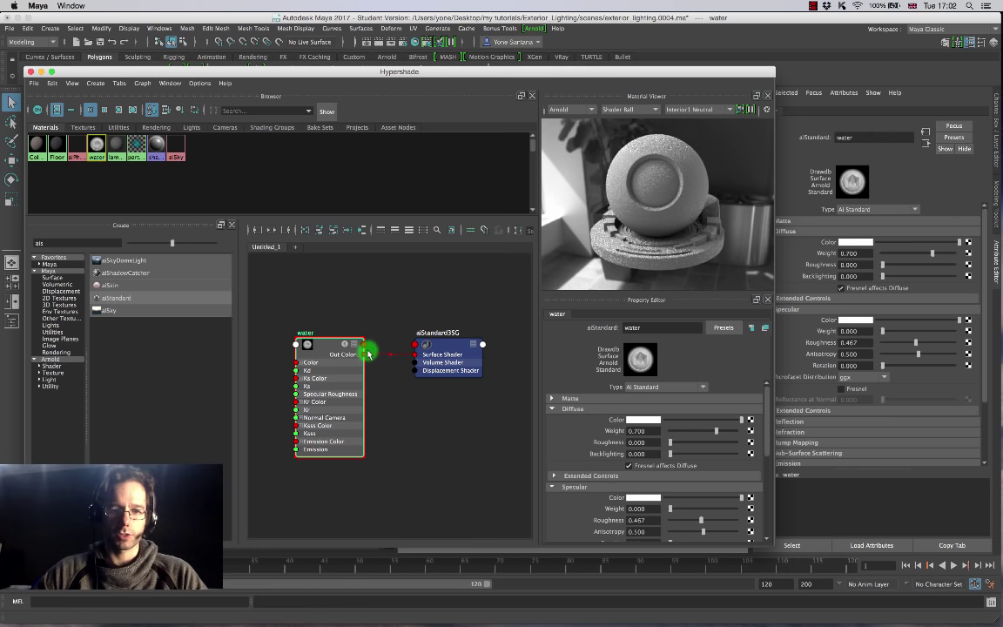
Give the water material a black diffuse color, specular weight 1, specular roughness 0, and Fresnel on its specular.
mouse_move(373, 368)
mouse_down()
mouse_move(739, 424)
mouse_move(581, 424)
mouse_move(613, 423)
mouse_up()
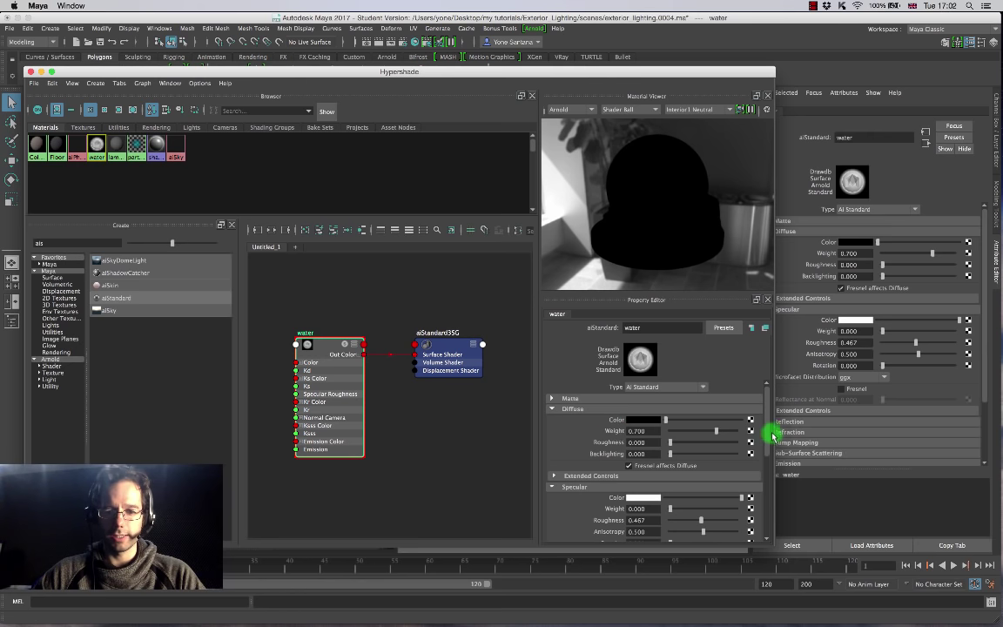
mouse_move(770, 432)
mouse_down()
mouse_move(759, 454)
mouse_move(756, 430)
mouse_move(757, 445)
mouse_move(734, 457)
mouse_move(633, 448)
mouse_move(688, 477)
mouse_move(754, 467)
mouse_move(750, 329)
mouse_up()
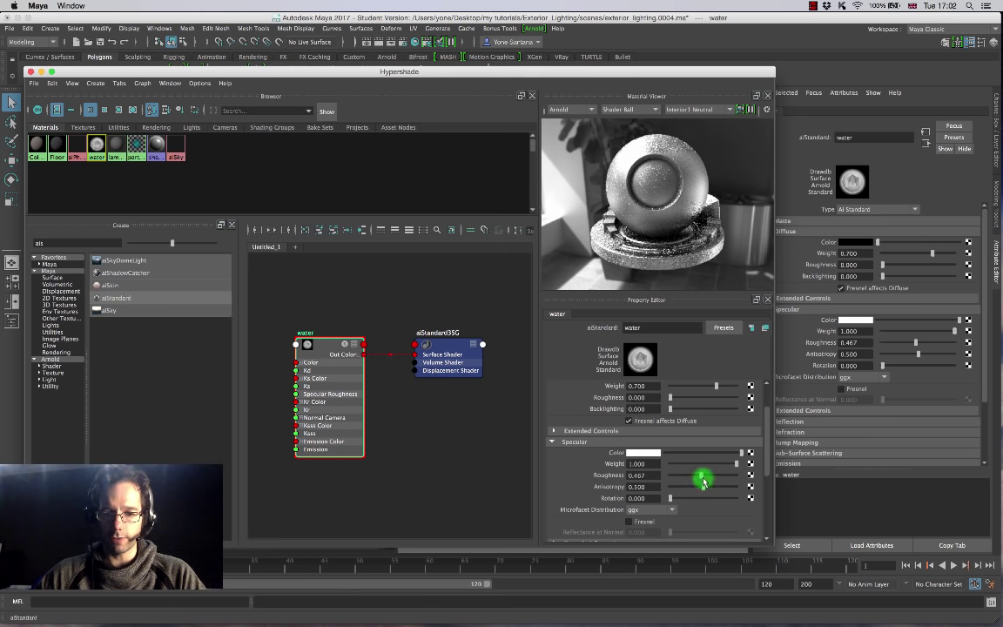
drag(703, 480, 658, 474)
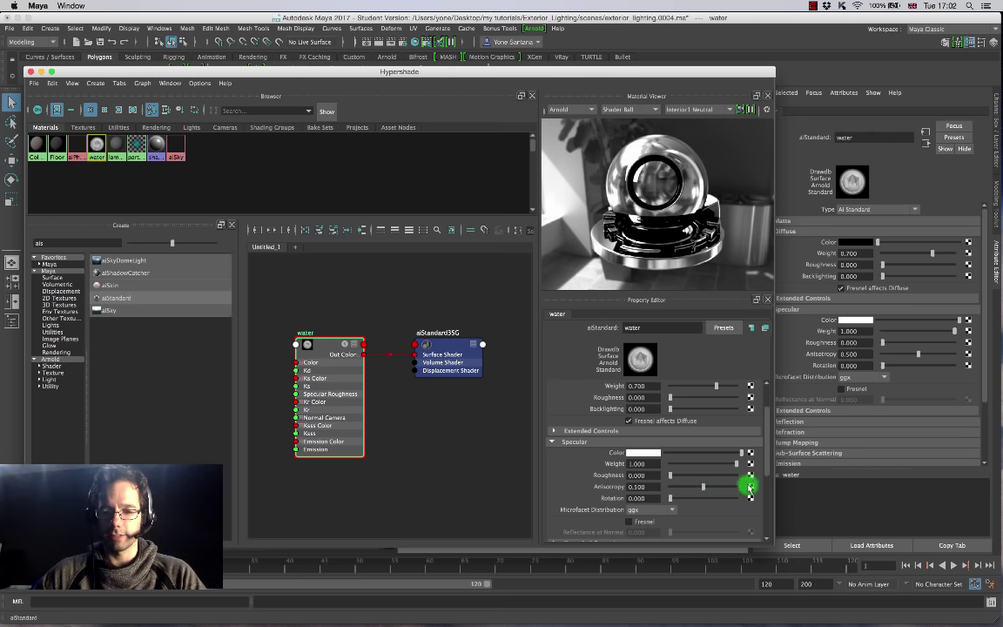
scroll(762, 470, down, 2)
click(628, 481)
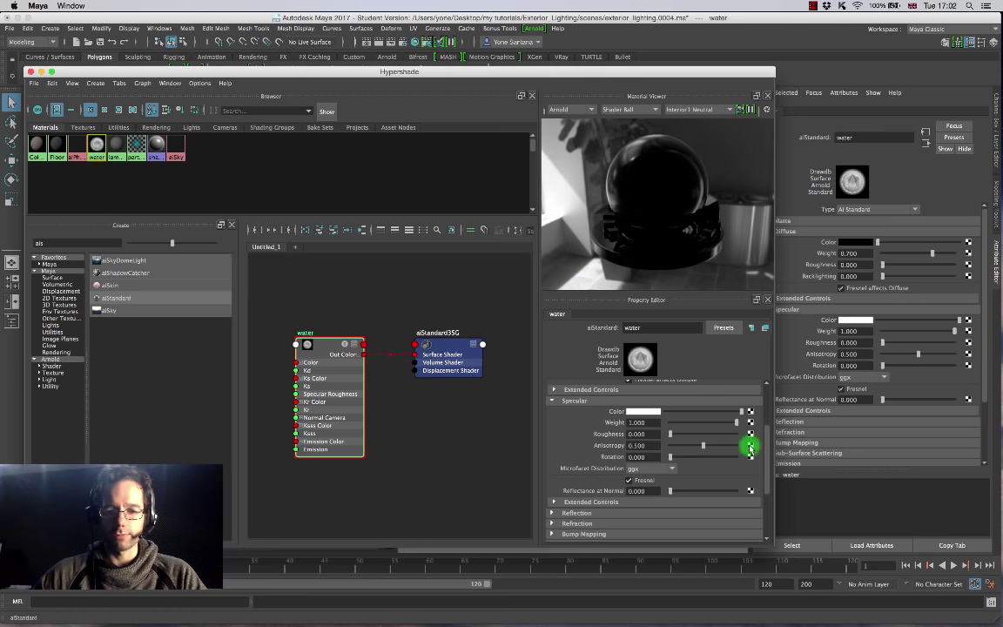
Set the water material's refraction weight to 1 and its IOR to 1.33.
drag(766, 444, 765, 463)
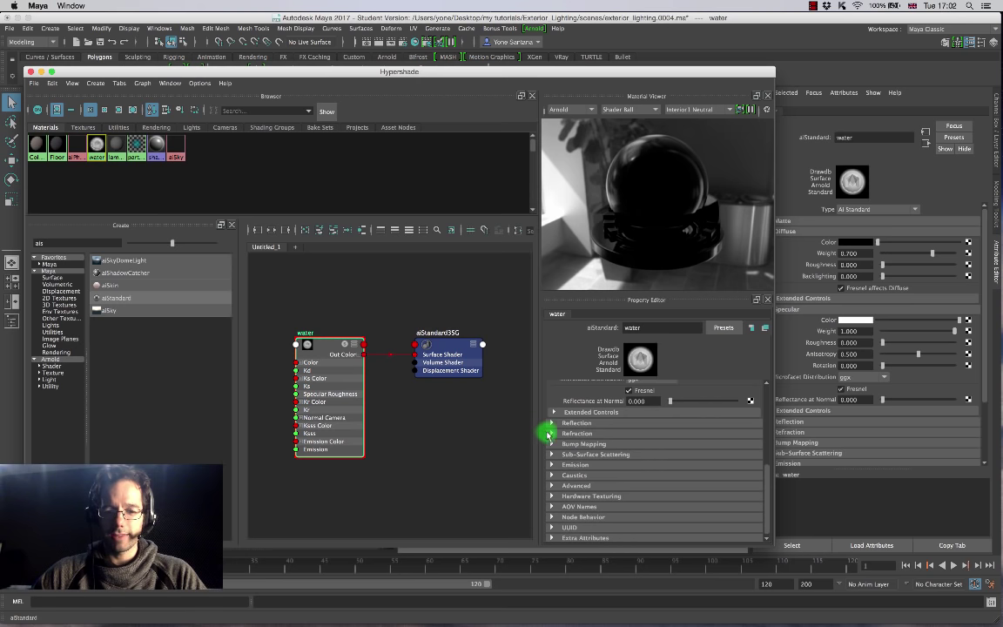
click(551, 434)
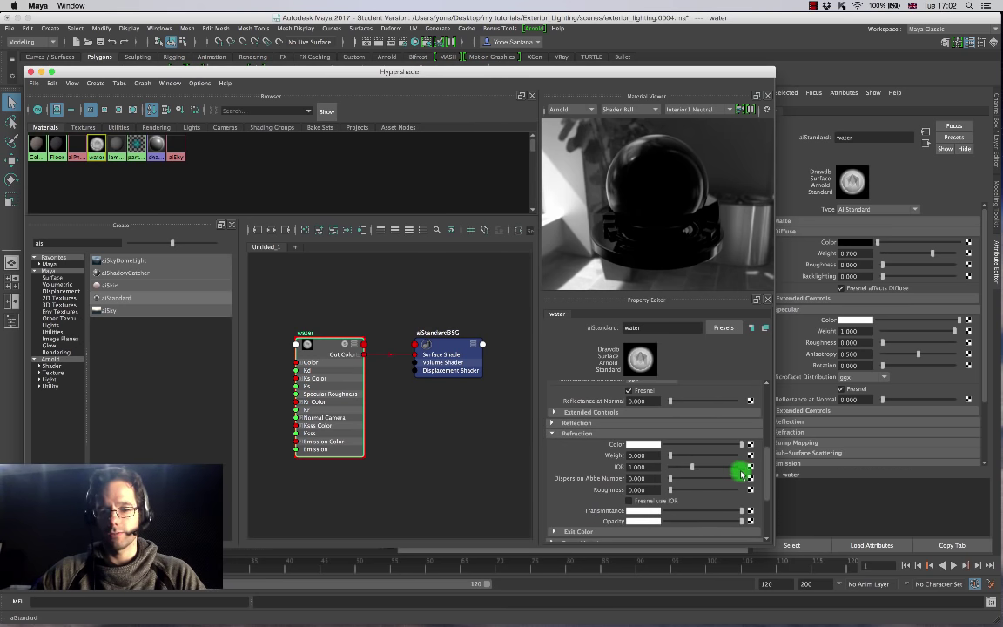
scroll(763, 470, down, 1)
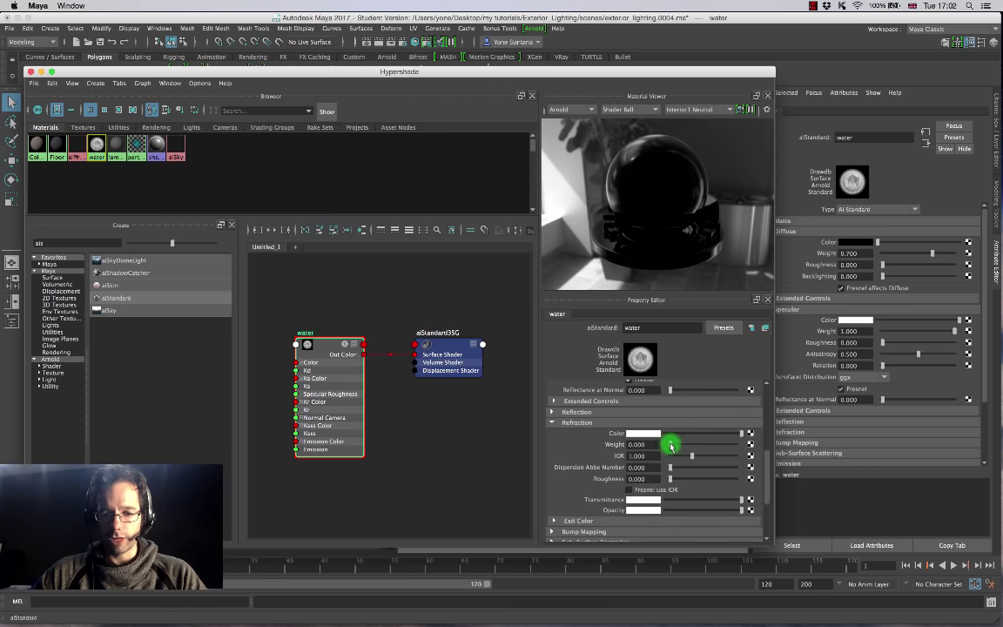
drag(670, 445, 749, 445)
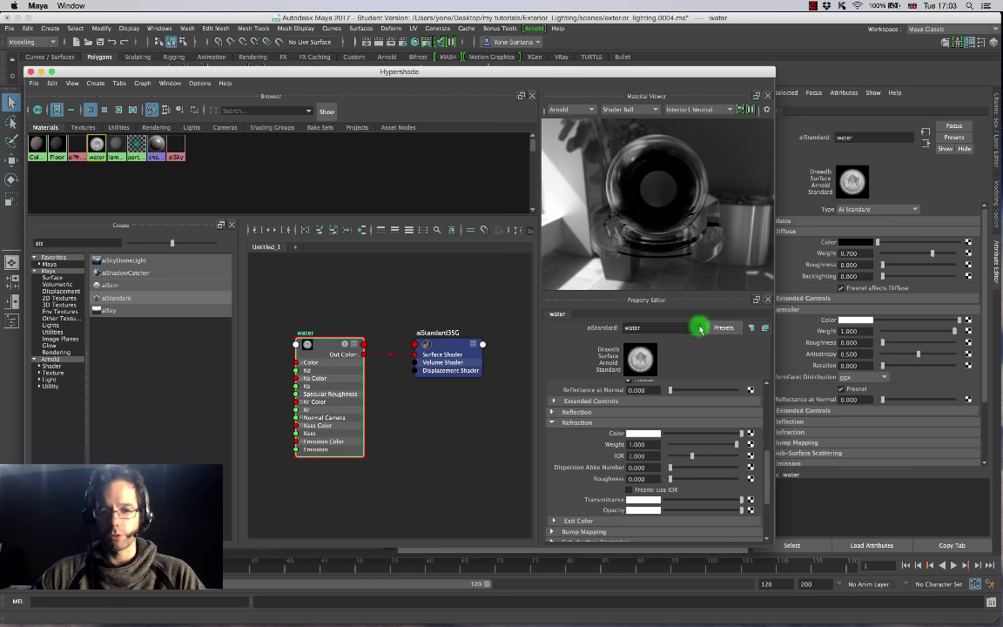
drag(651, 456, 587, 457)
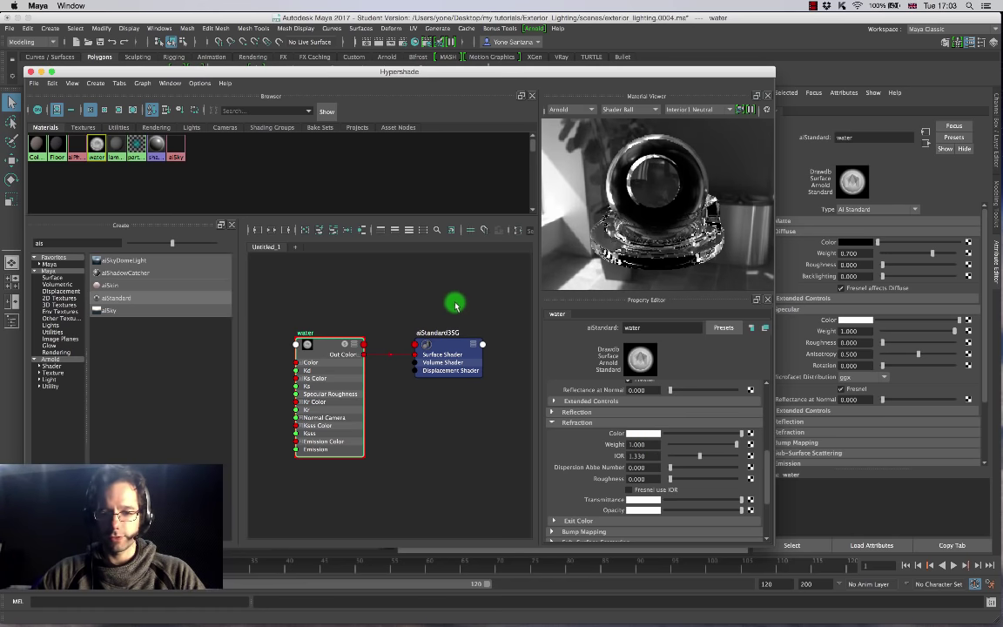
Tint the water material's refraction transmittance a teal blue.
scroll(765, 470, down, 3)
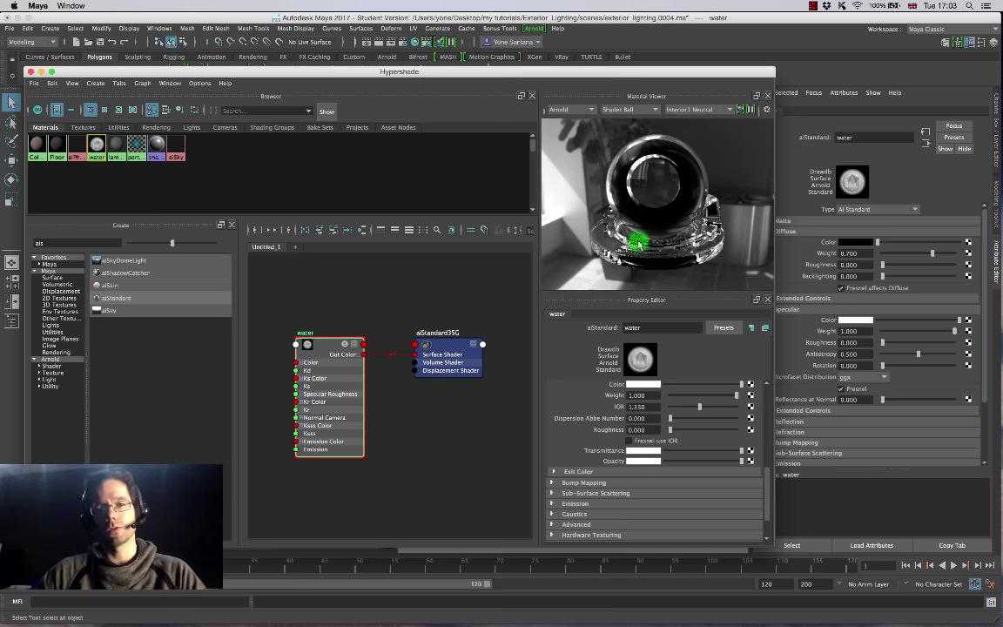
click(644, 450)
drag(380, 343, 359, 319)
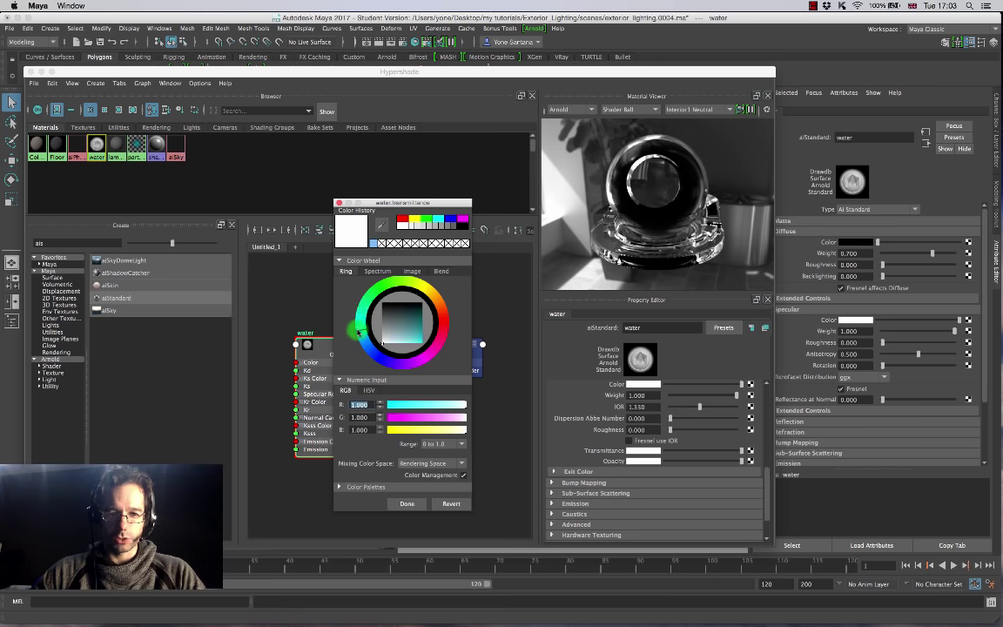
drag(370, 312, 381, 307)
drag(409, 345, 371, 354)
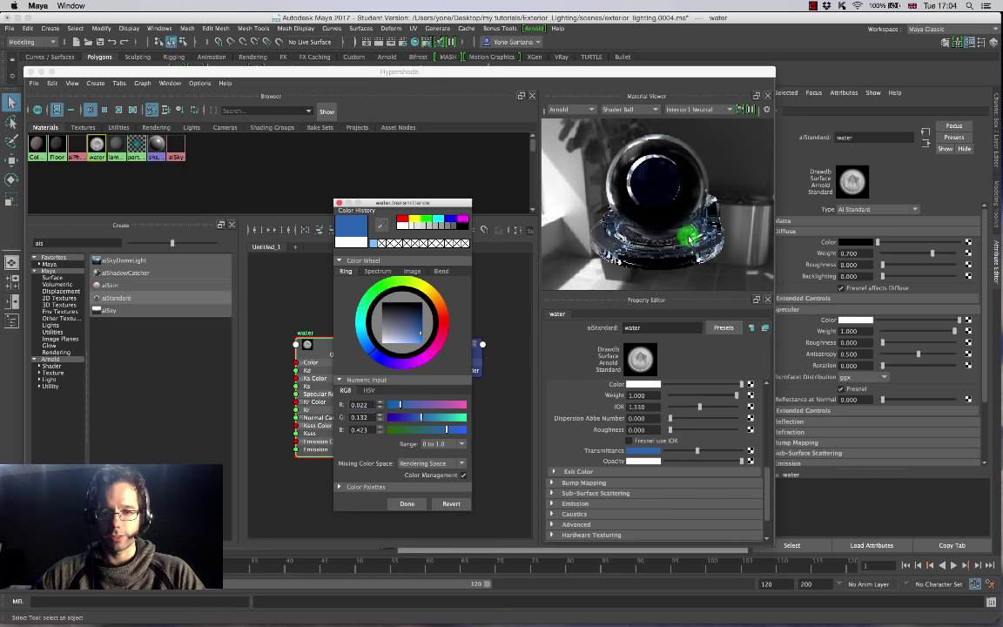
drag(421, 333, 425, 332)
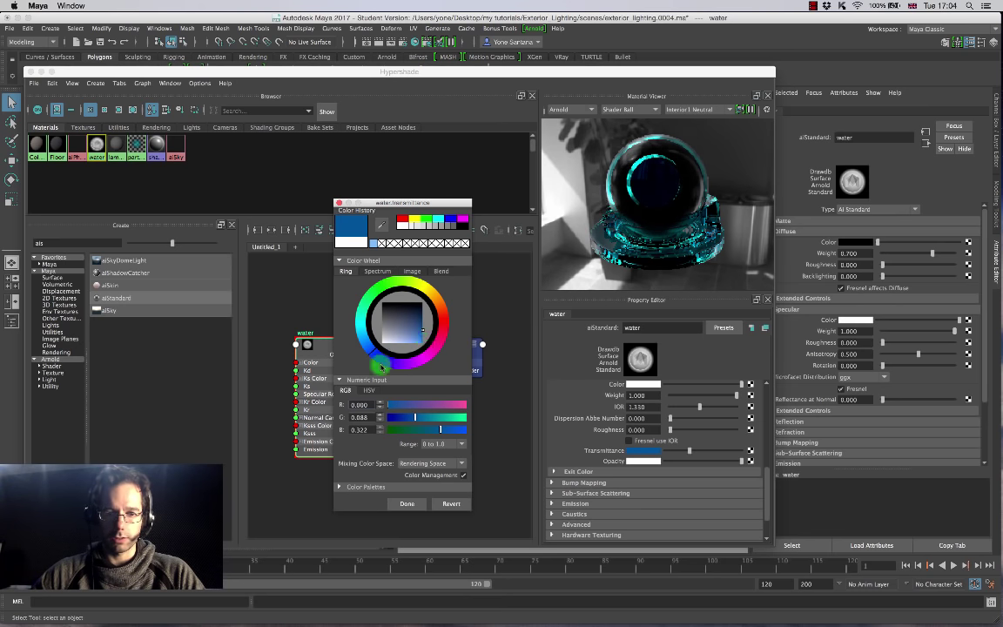
drag(376, 358, 422, 329)
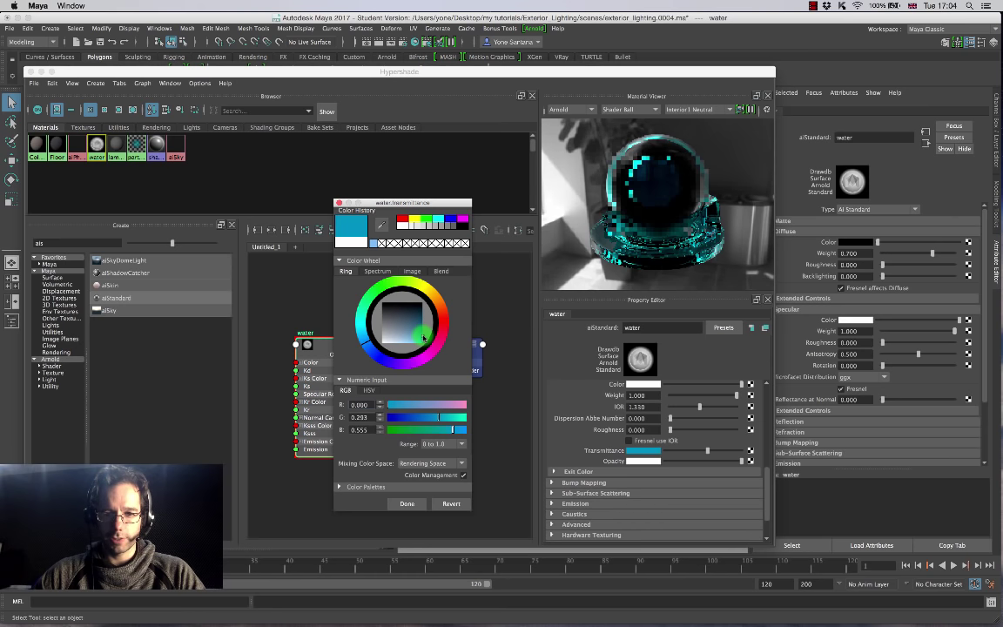
click(409, 503)
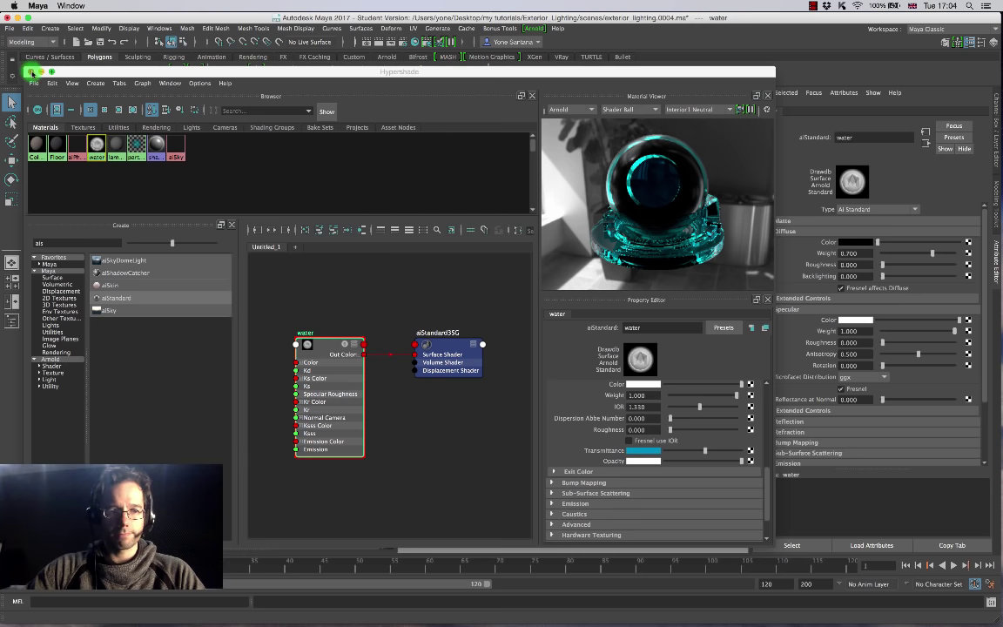
Close the Hypershade and assign the water material to the Water plane in the pool.
click(31, 71)
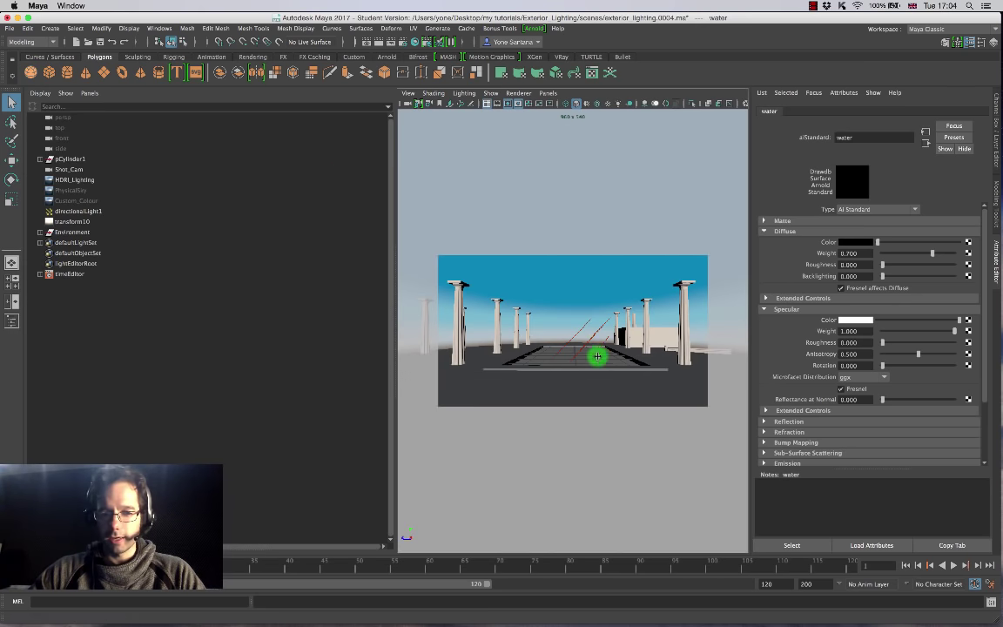
click(601, 362)
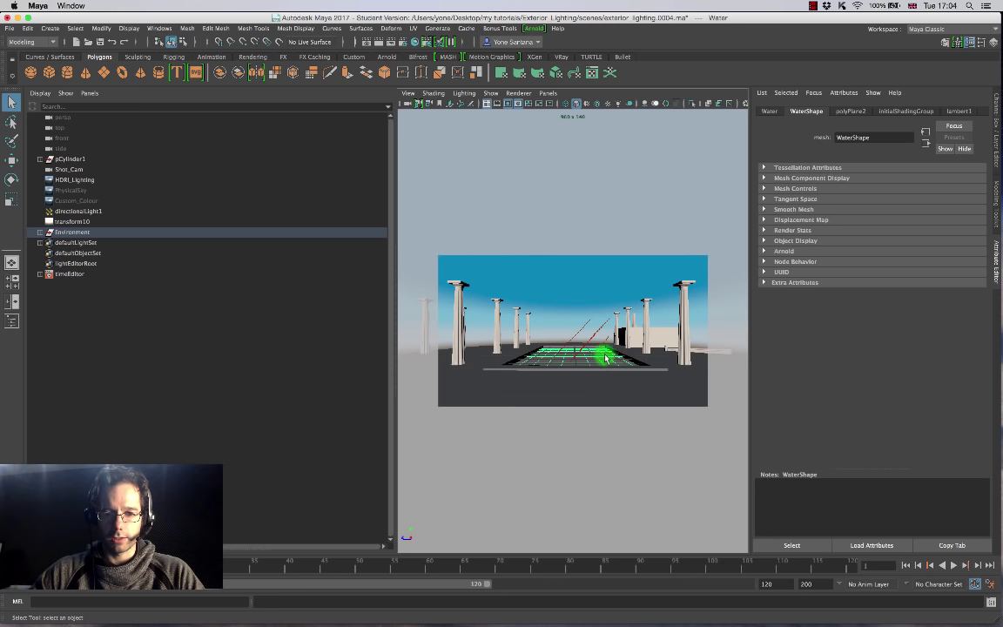
click(602, 361)
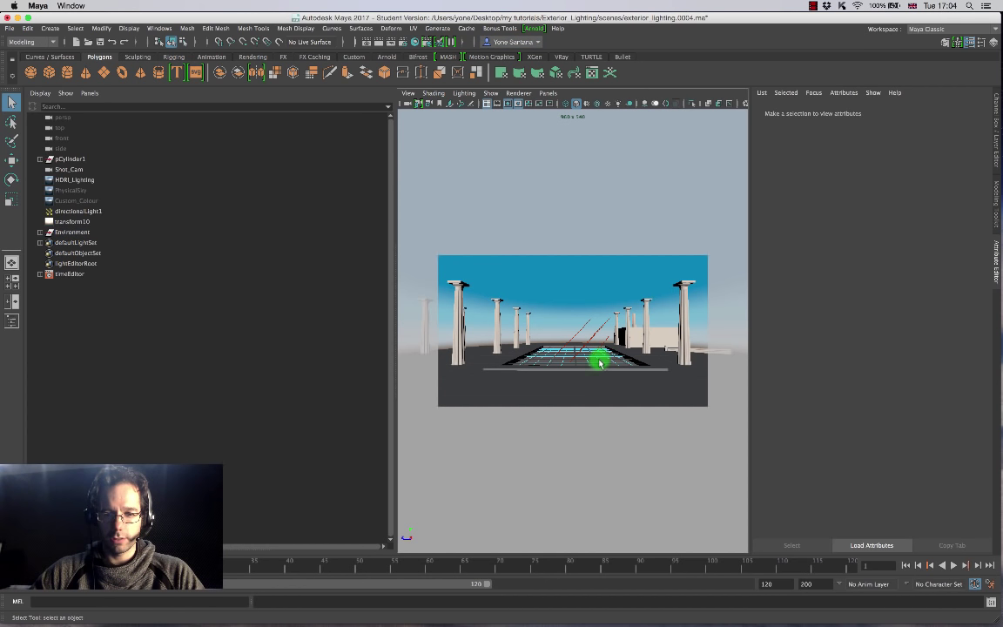
right_drag(603, 359, 674, 606)
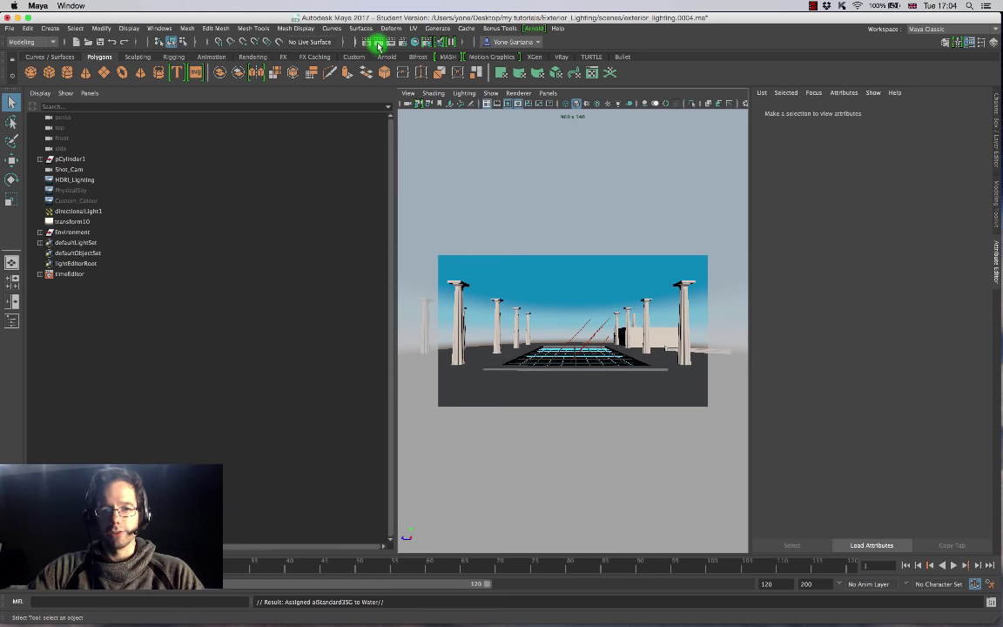
Reopen the Arnold RenderView and start a live render with perspShape as the render camera.
click(533, 29)
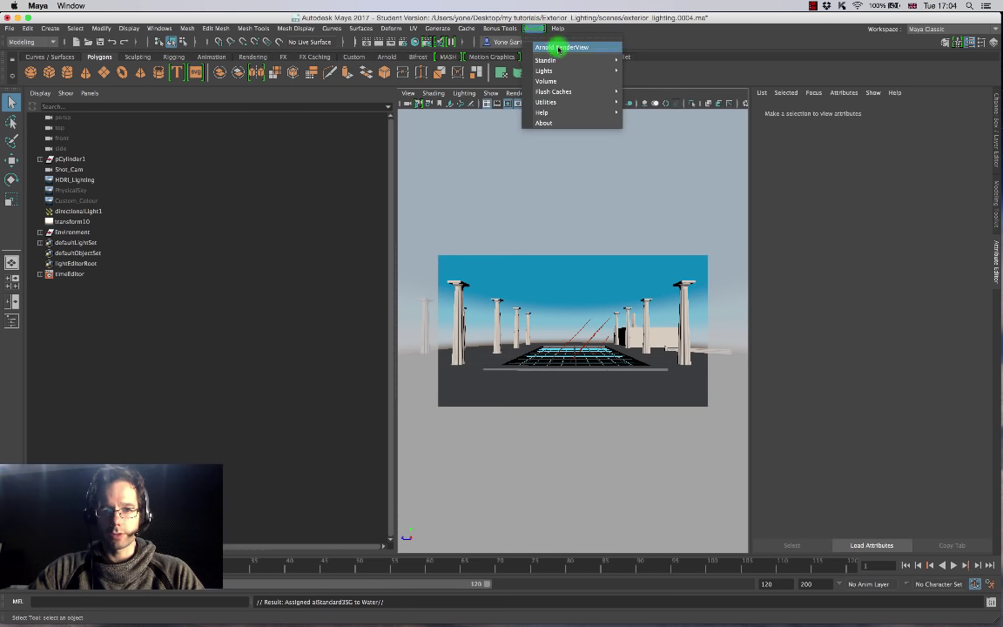
click(552, 46)
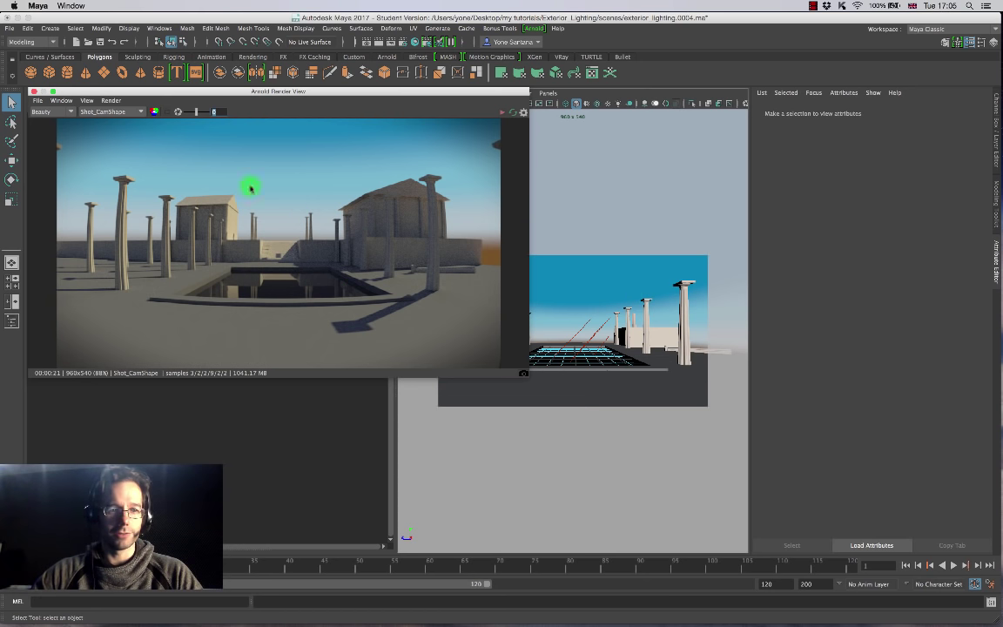
click(141, 112)
click(131, 123)
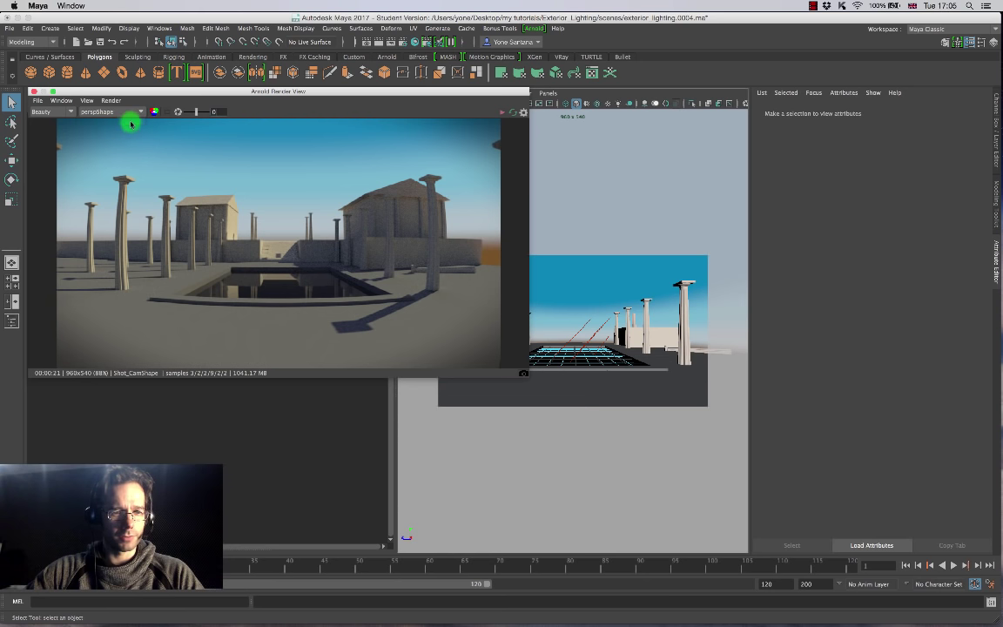
click(510, 112)
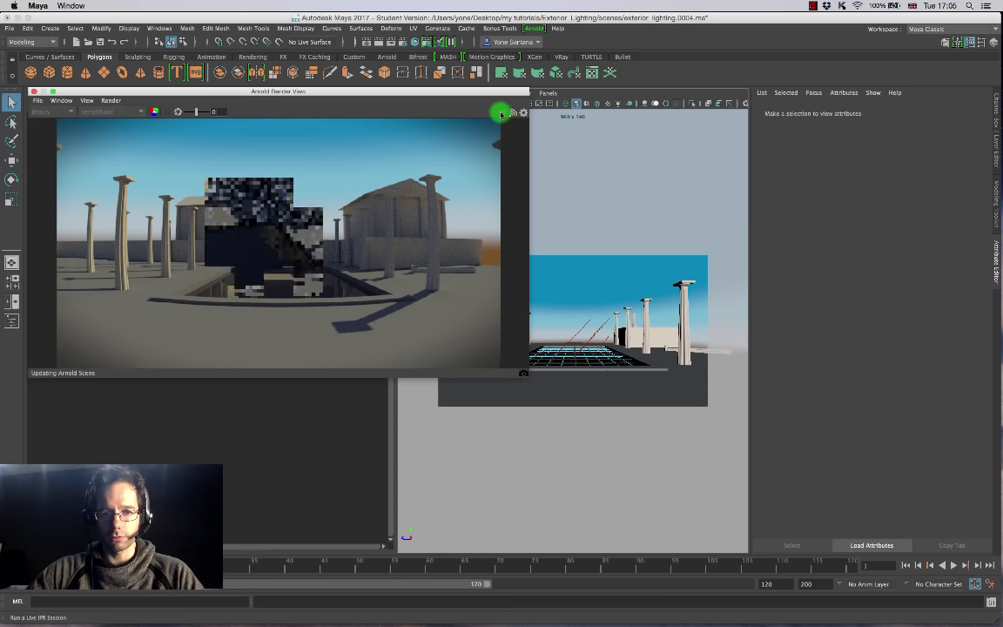
Orbit the live perspective render to look down on the pool from its front edge.
alt+drag(327, 252, 305, 285)
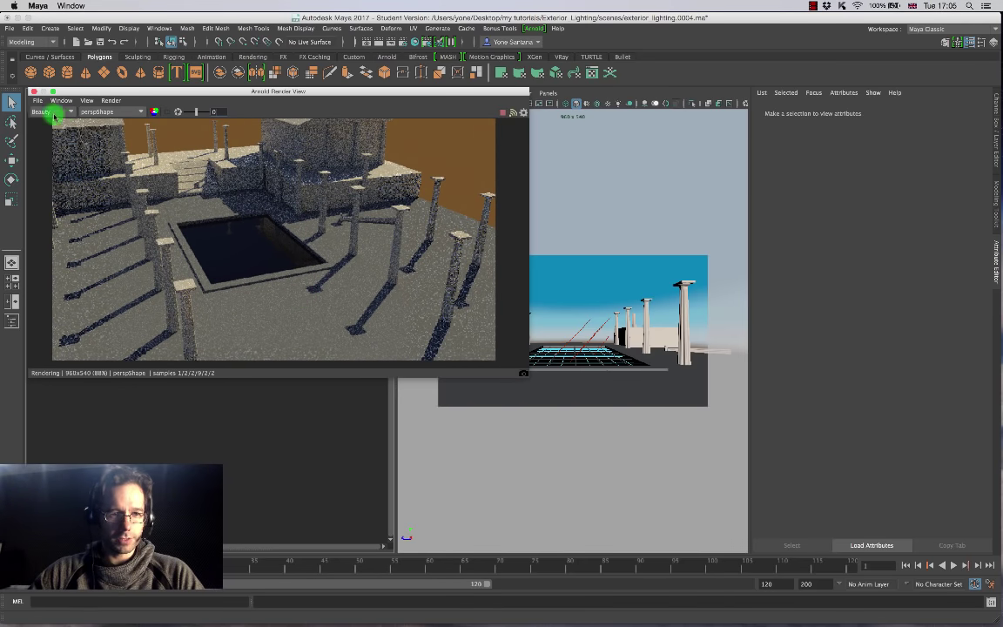
click(61, 101)
click(72, 168)
alt+drag(208, 188, 394, 304)
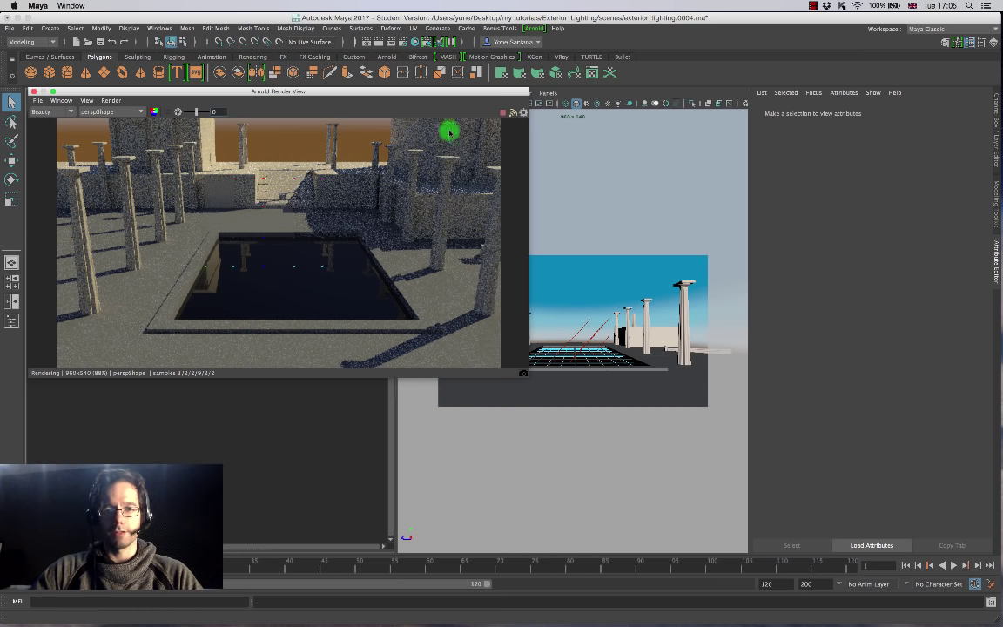
Move the render window aside and switch the viewport from Shot_Cam to the persp camera.
drag(465, 92, 421, 161)
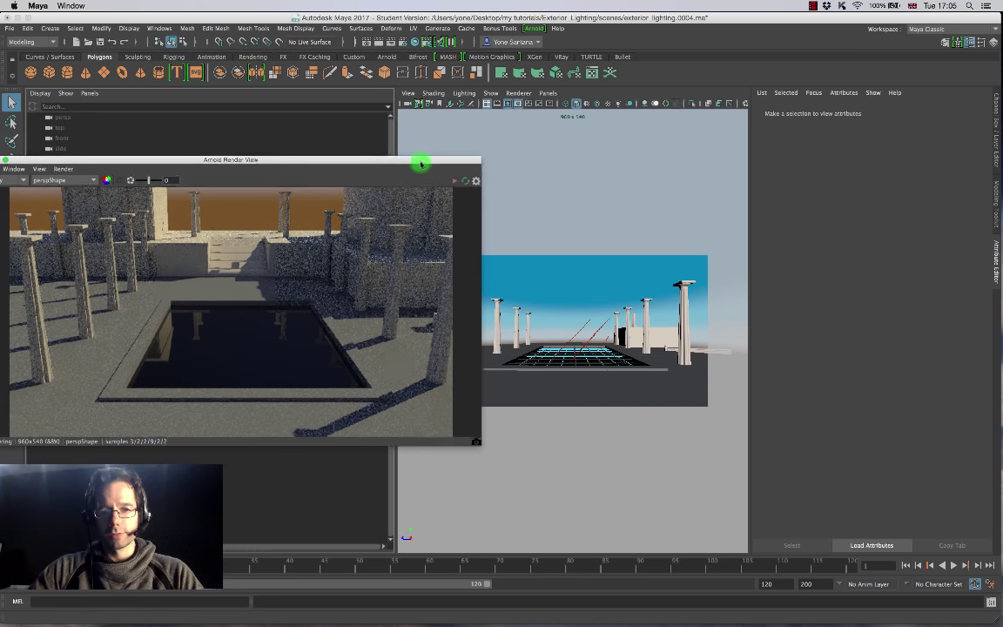
click(547, 93)
mouse_move(609, 101)
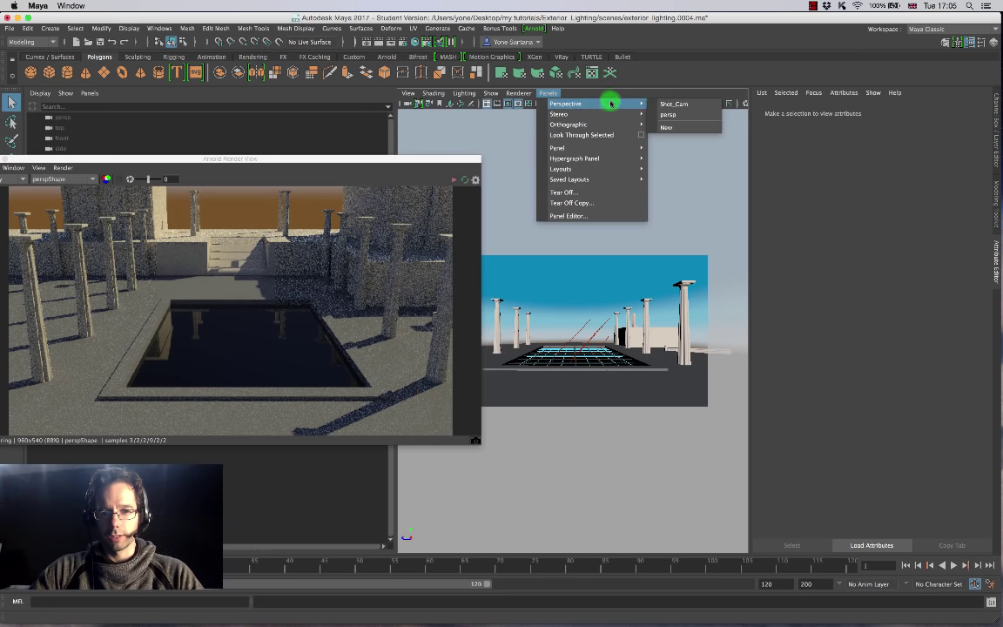
click(667, 118)
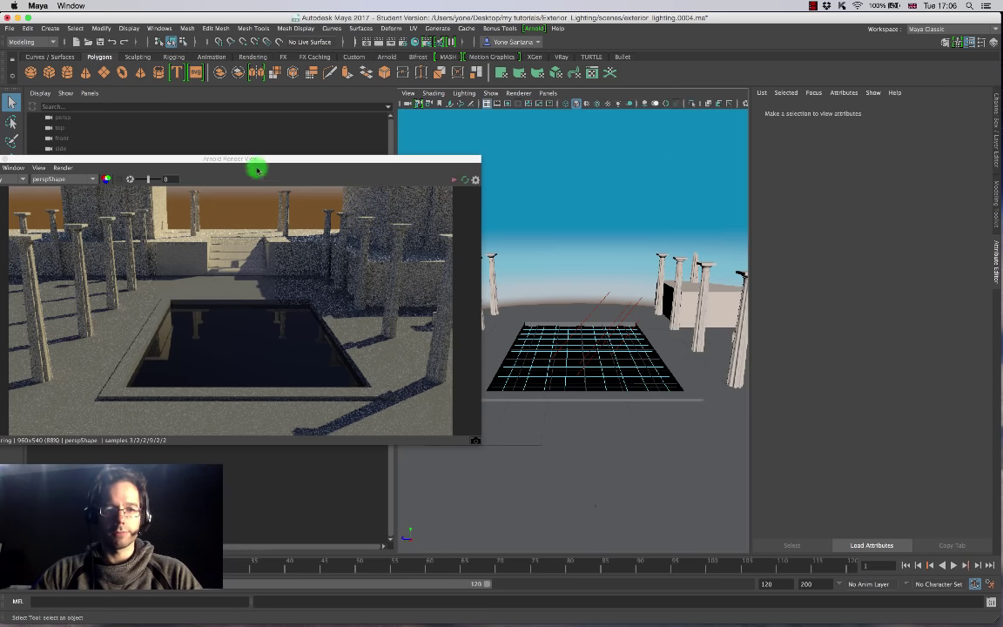
Shift the render window clear of the pool in the viewport and stop the live render.
drag(305, 159, 354, 106)
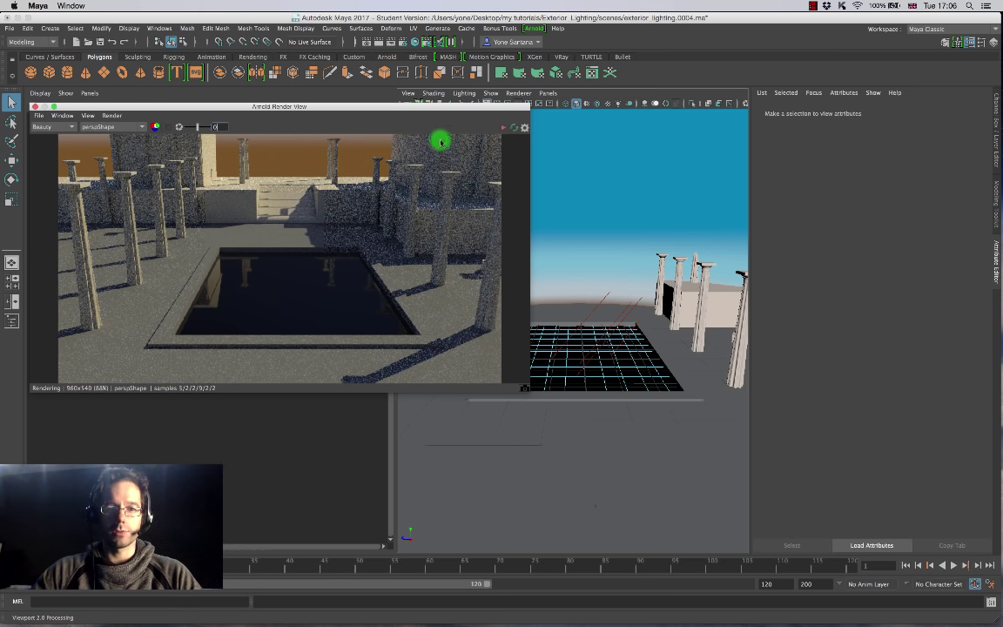
drag(456, 113, 385, 101)
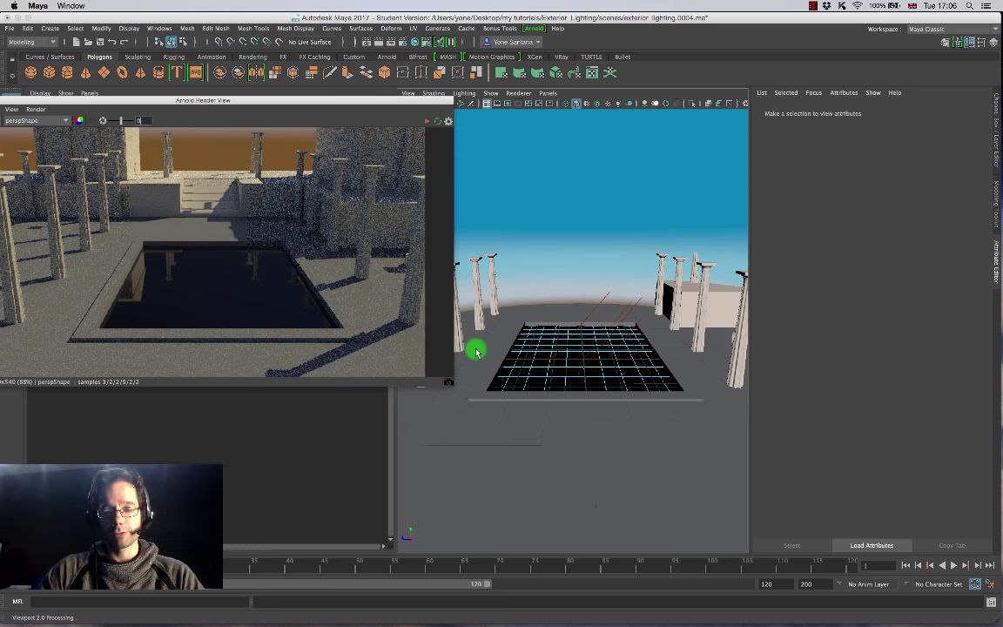
drag(341, 100, 353, 90)
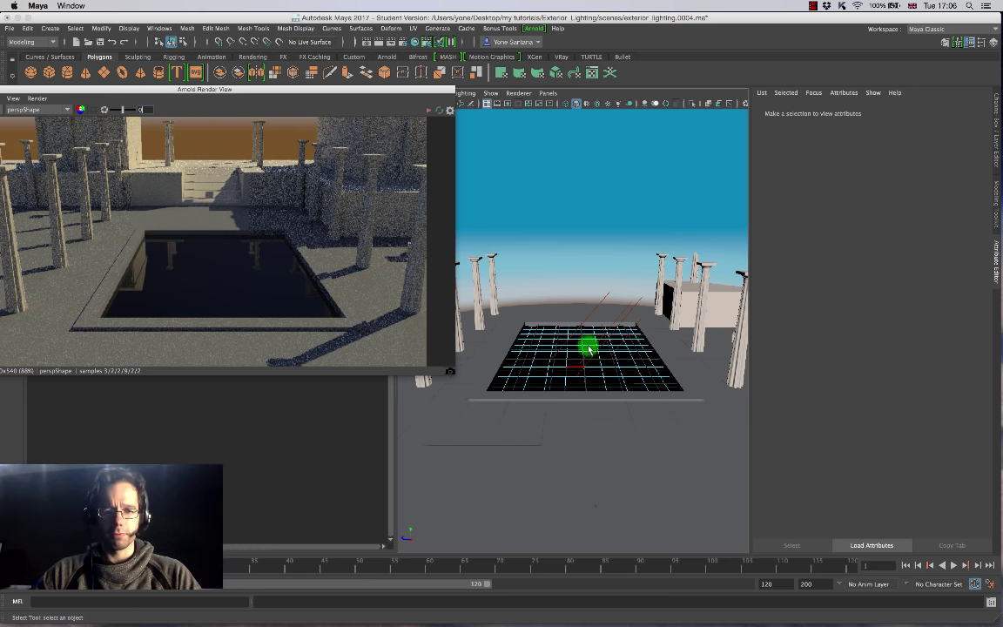
drag(253, 90, 252, 113)
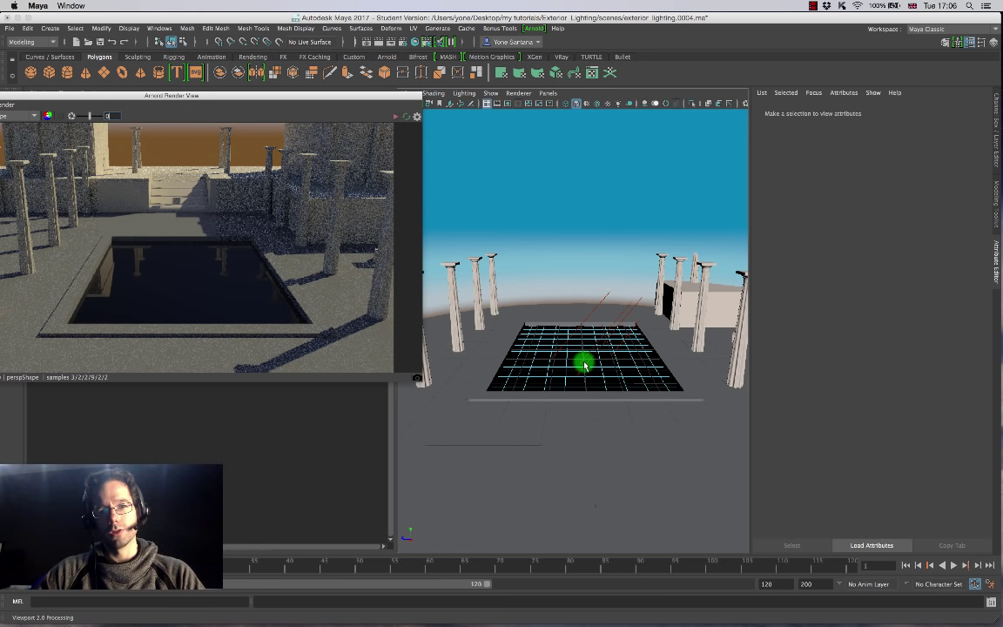
click(394, 119)
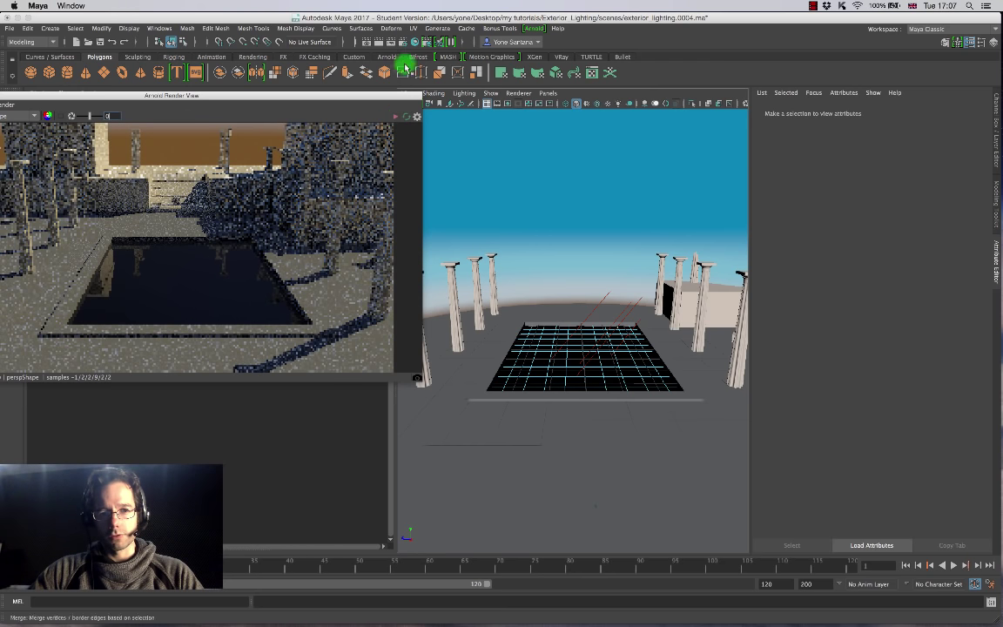
Reopen the Hypershade and position it so the water shading network is fully in view.
click(417, 42)
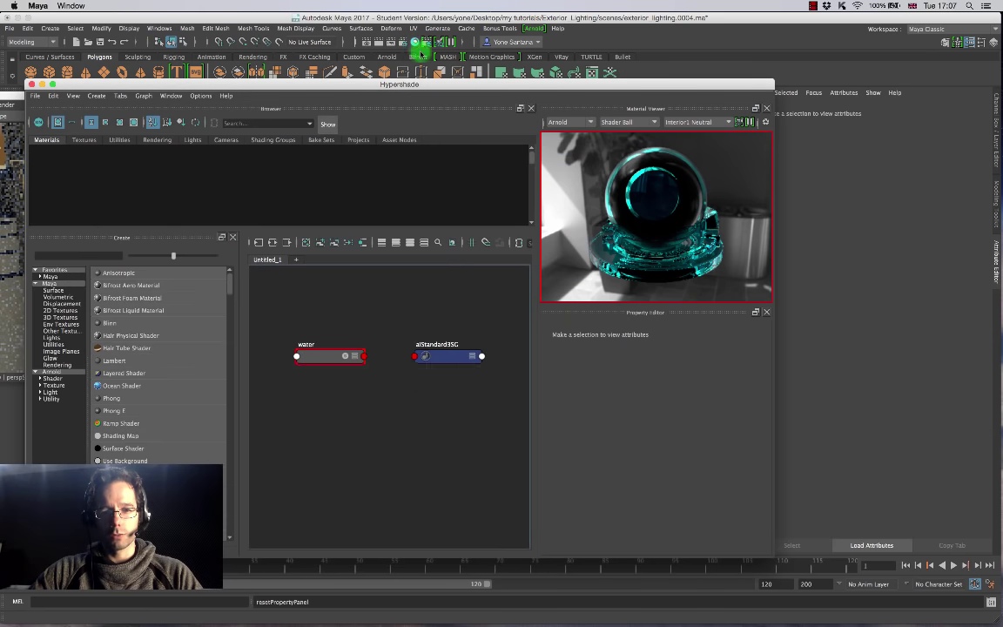
click(441, 84)
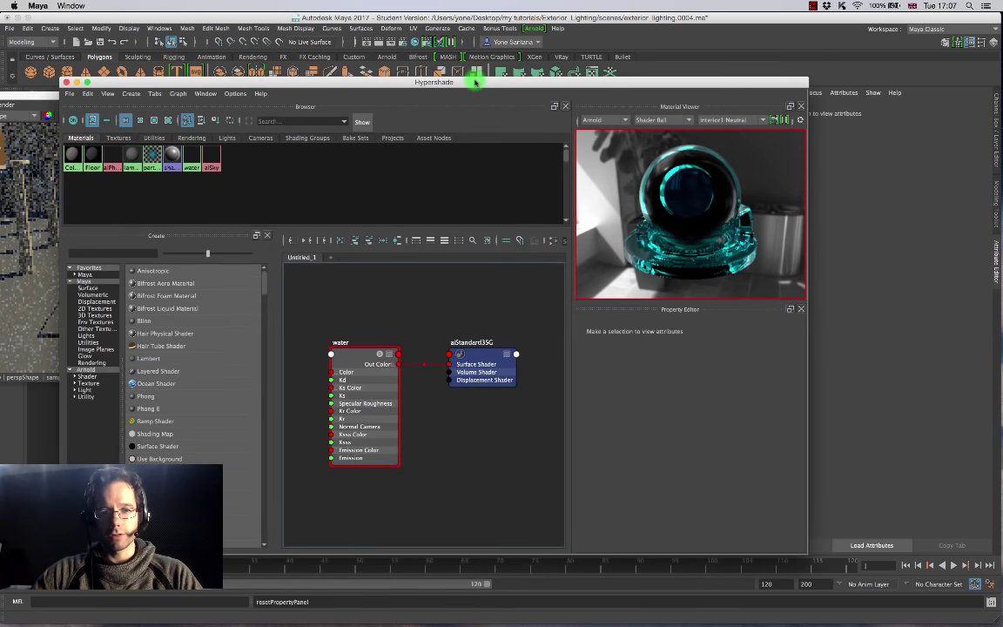
drag(475, 82, 452, 81)
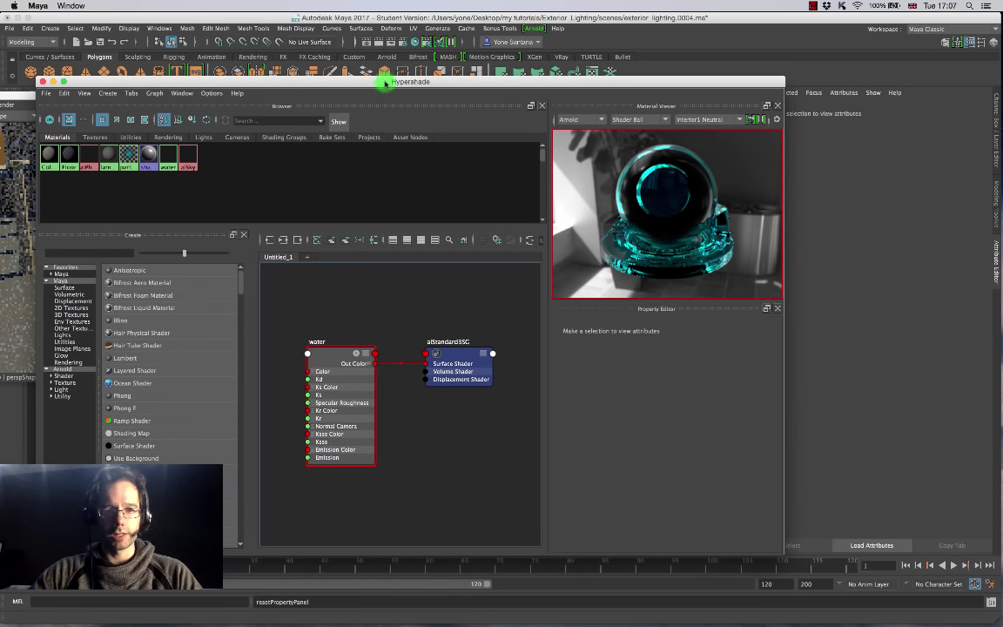
drag(385, 83, 365, 56)
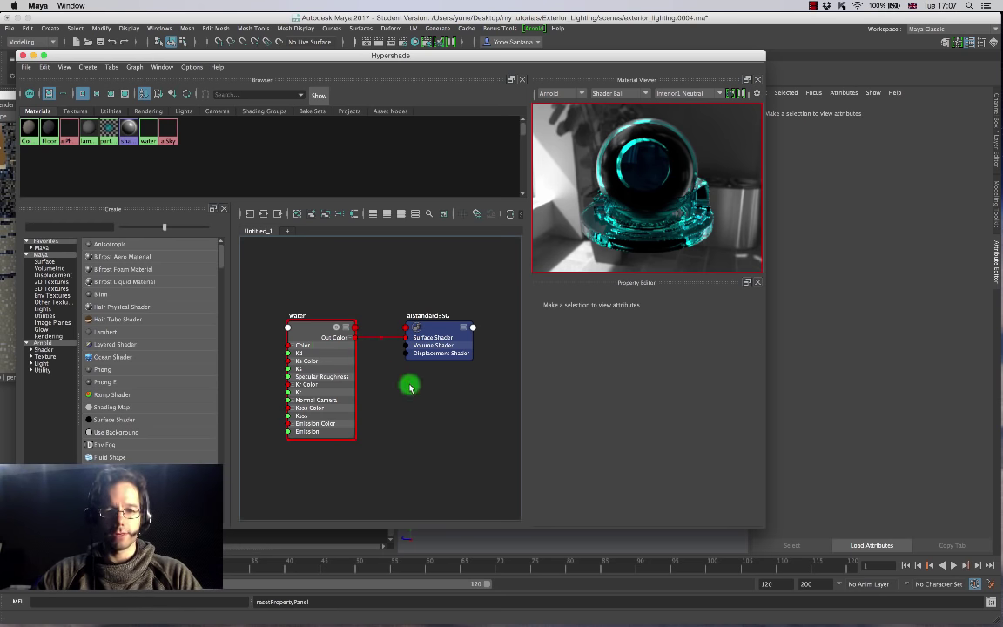
Add a Displacement shader to the displacement material input of the water's shading group, aiStandard3SG.
click(437, 324)
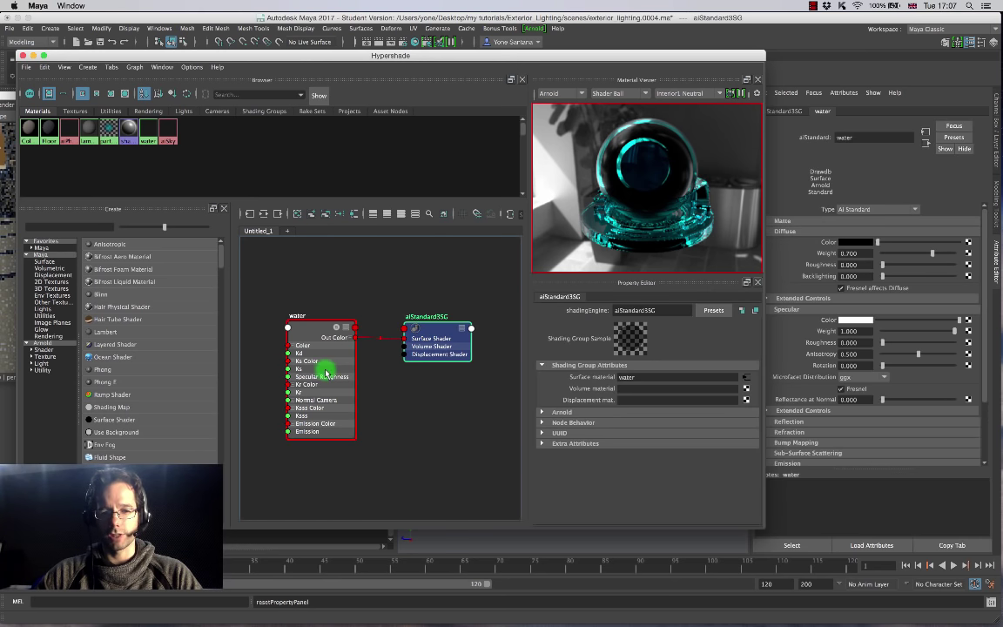
click(319, 338)
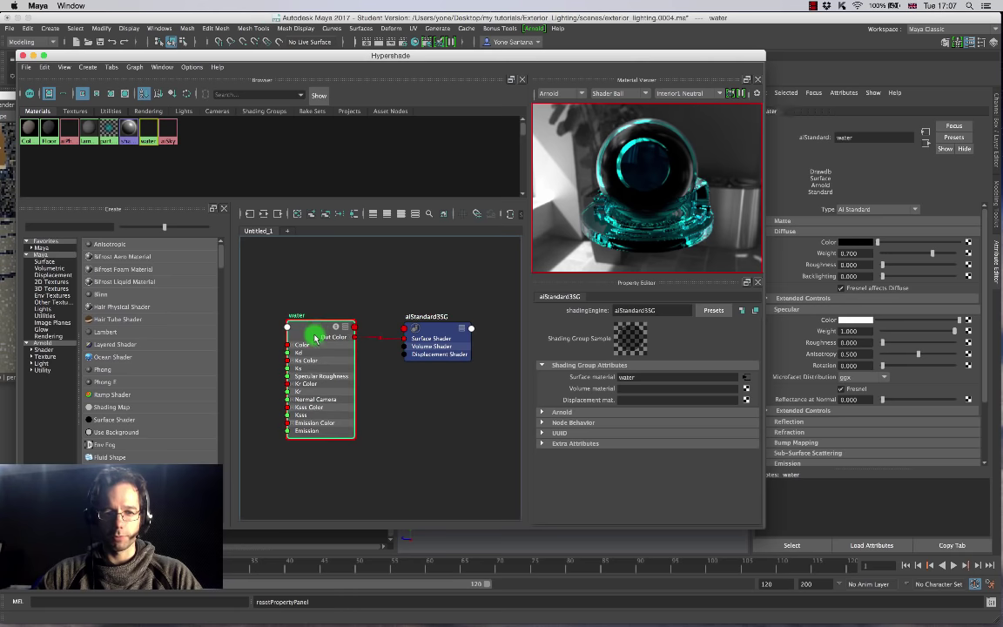
click(416, 332)
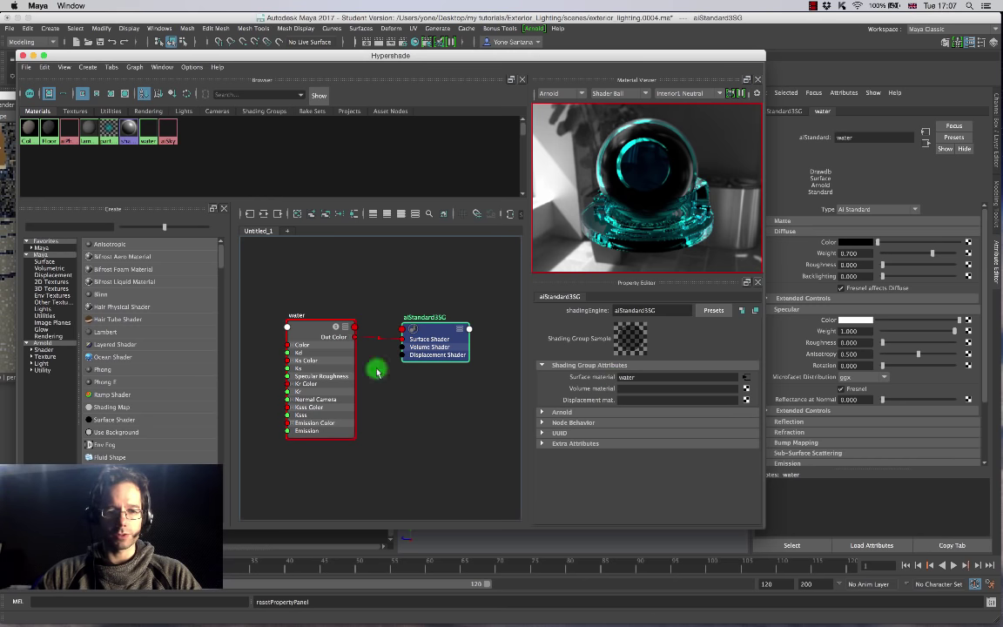
click(745, 400)
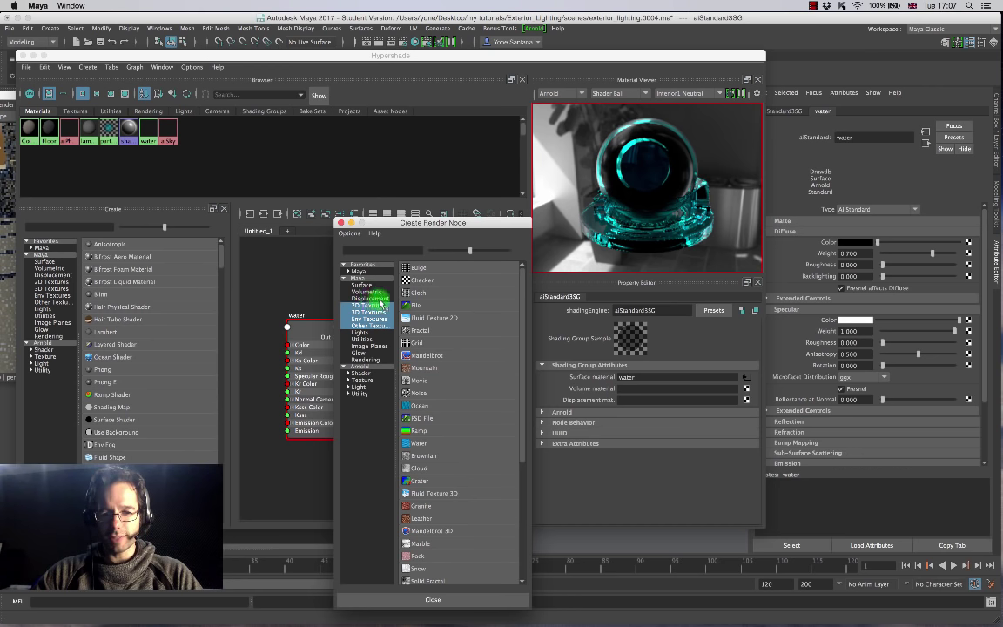
click(371, 299)
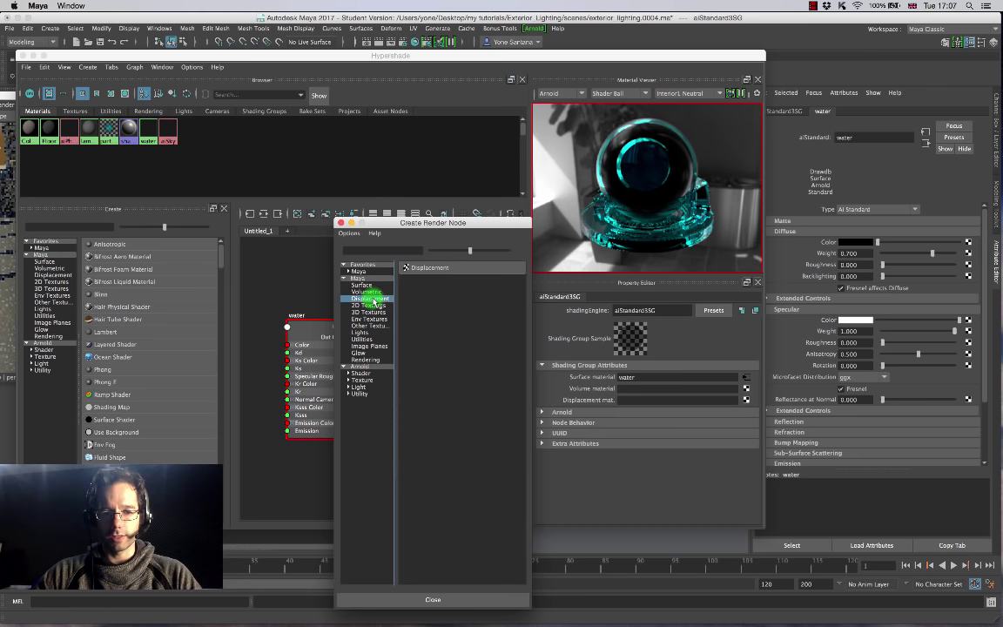
click(425, 271)
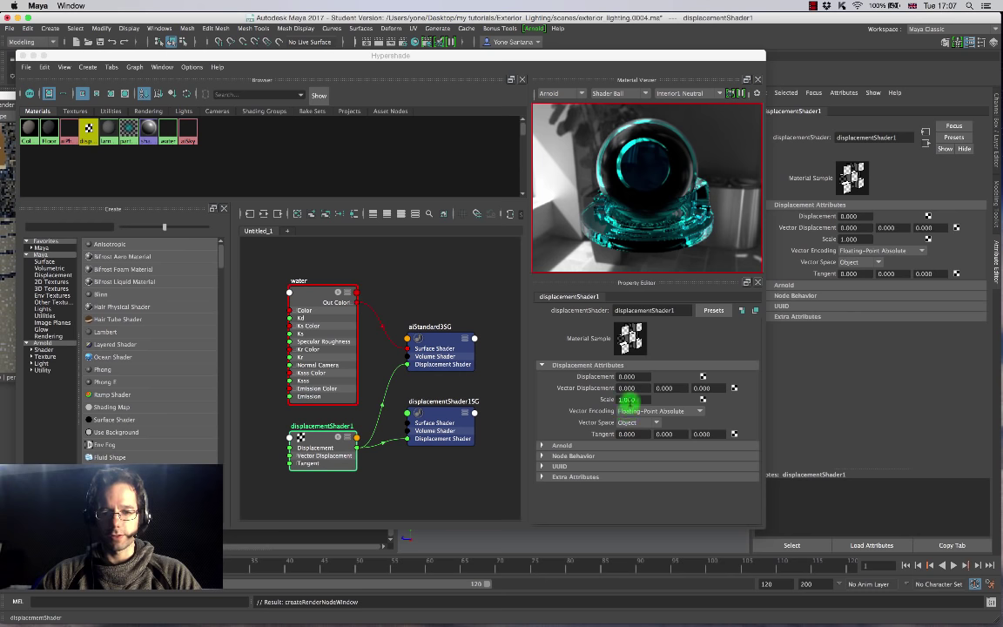
Map the displacement shader's Vector Displacement with a File texture that loads OceanShape_0000.tx from sourceimages.
click(561, 387)
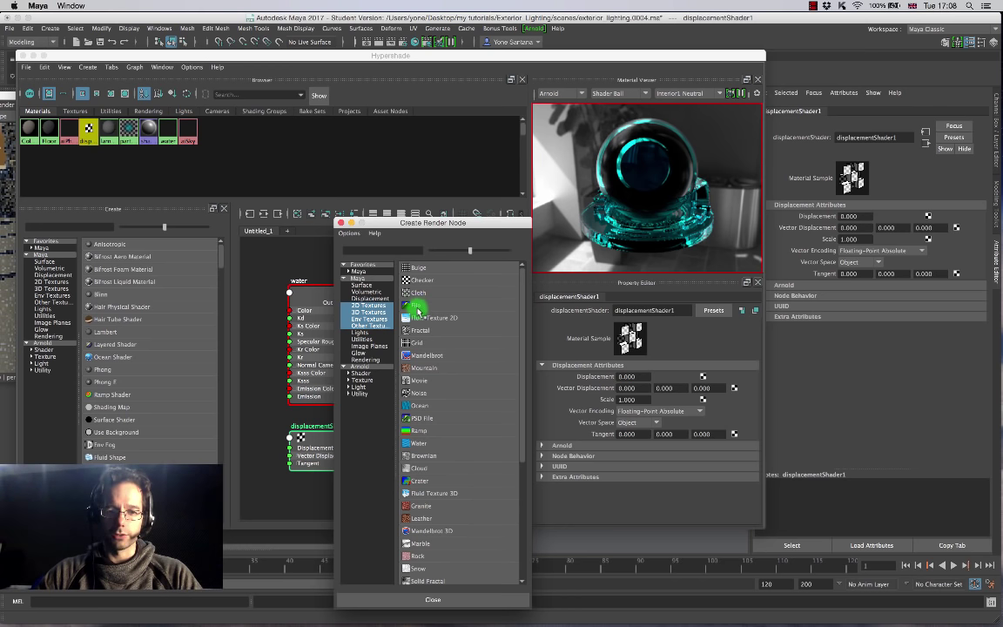
click(417, 306)
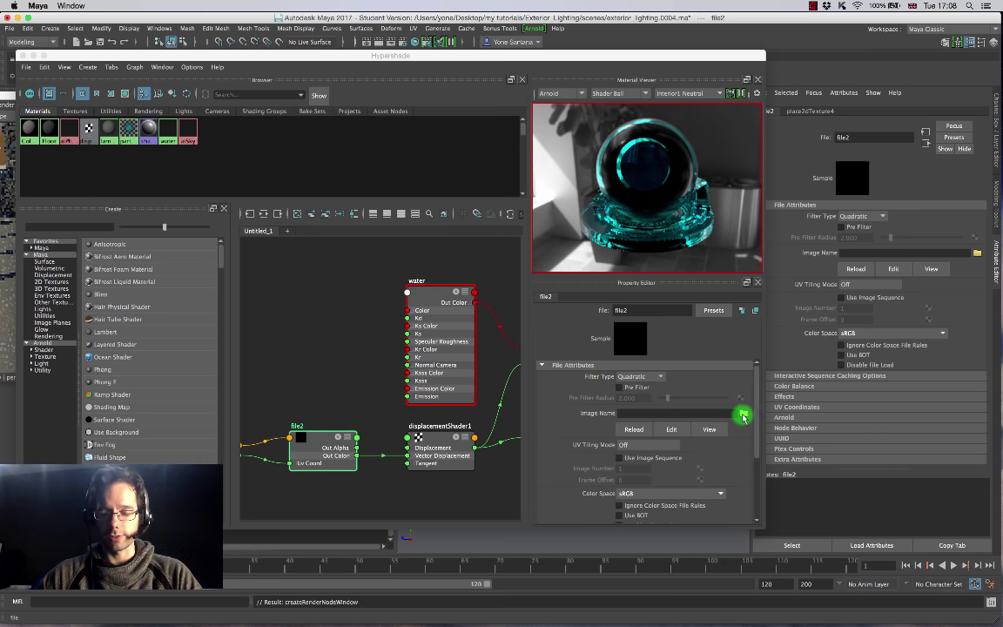
click(743, 417)
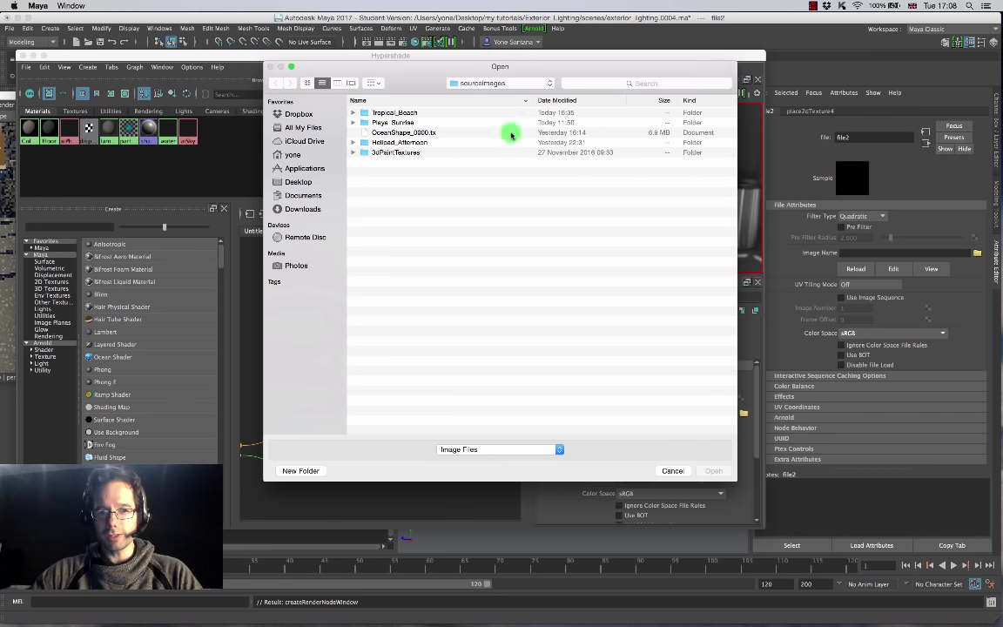
click(376, 133)
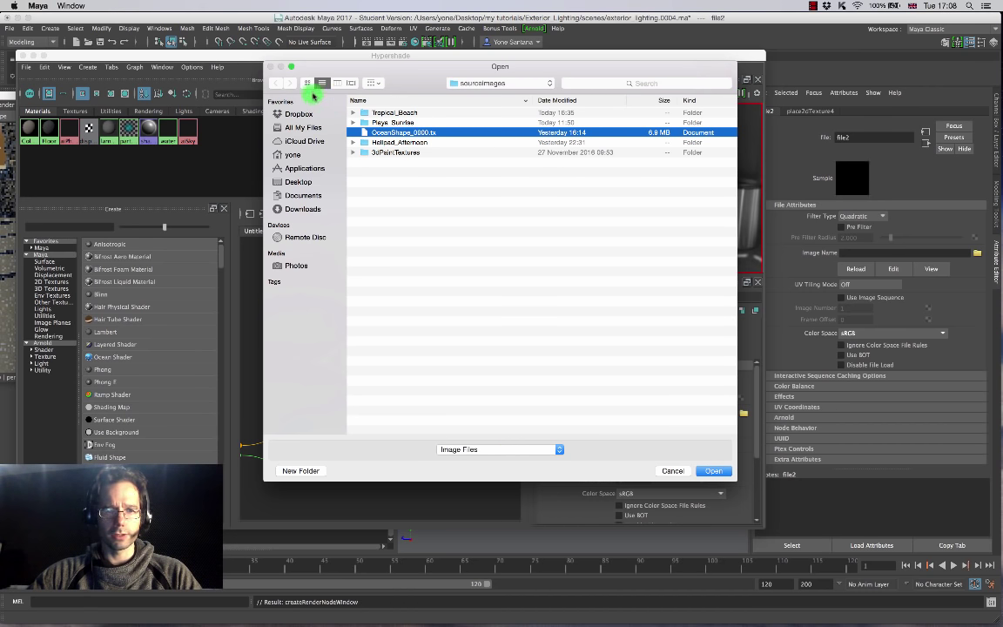
click(307, 83)
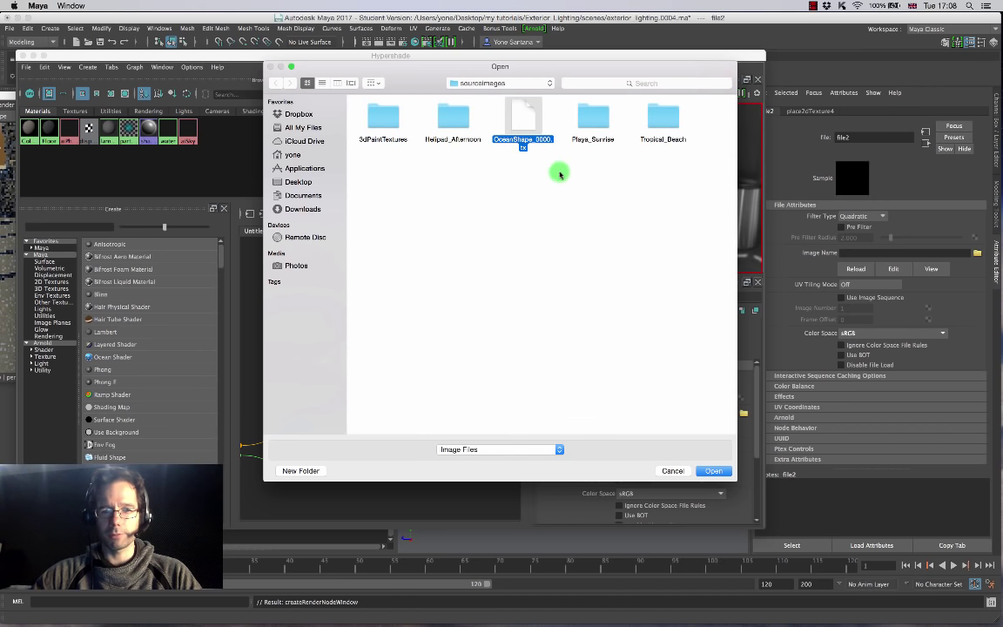
click(714, 471)
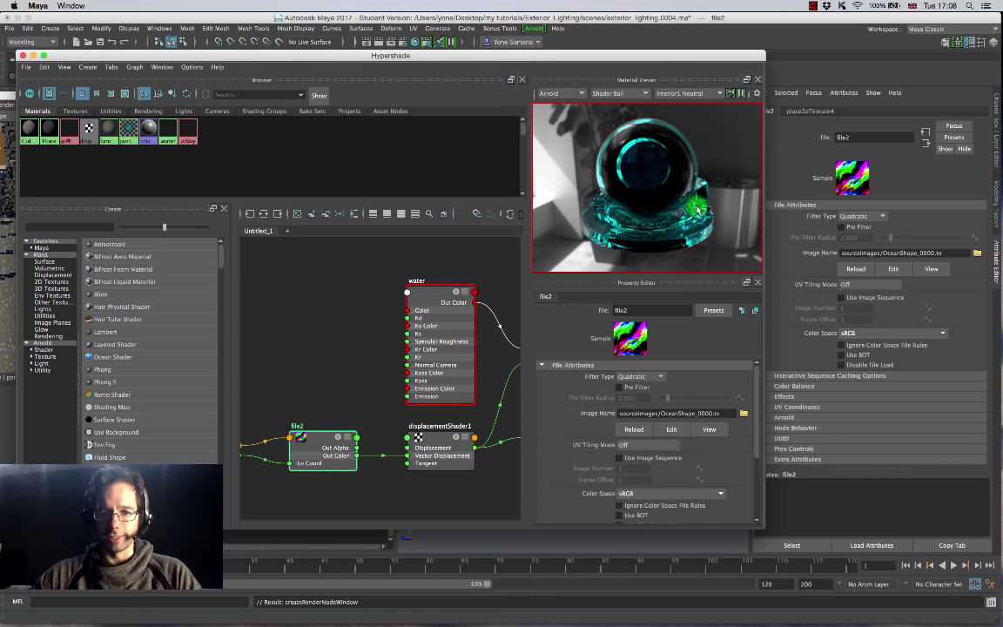
Close the Arnold RenderView and bring the Hypershade back over the workspace.
drag(518, 57, 733, 156)
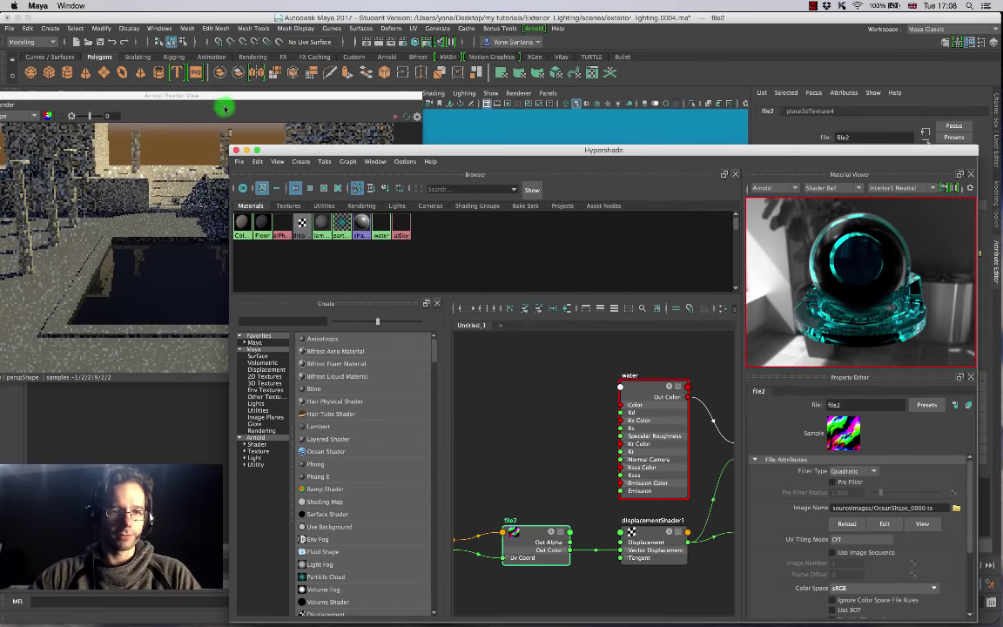
double_click(139, 96)
click(102, 93)
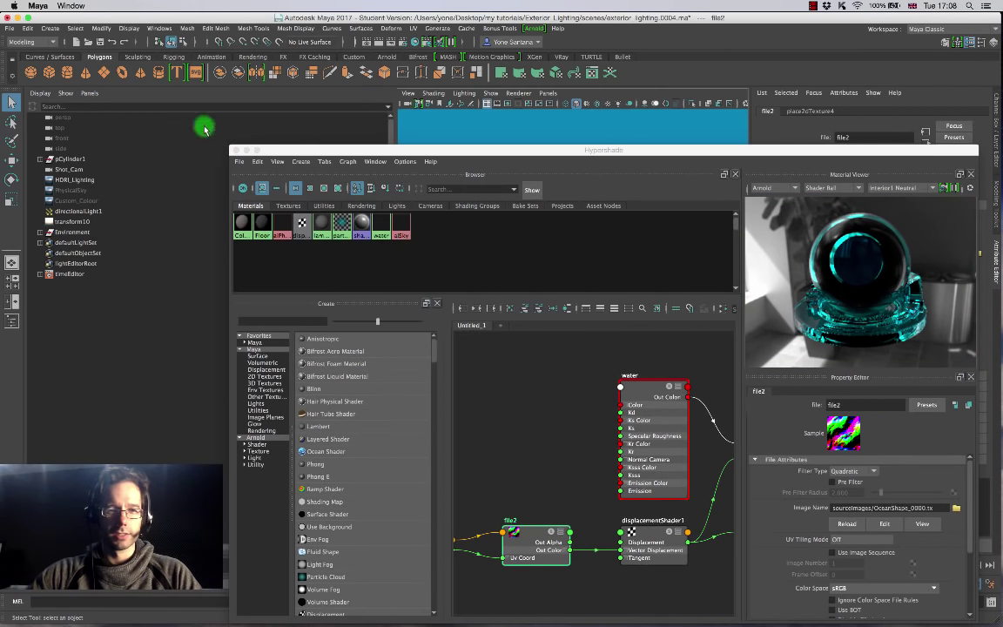
drag(506, 150, 301, 85)
Inspect the displaced water preview and solo the ocean file texture to compare it, turning solo off again.
alt+drag(644, 200, 625, 267)
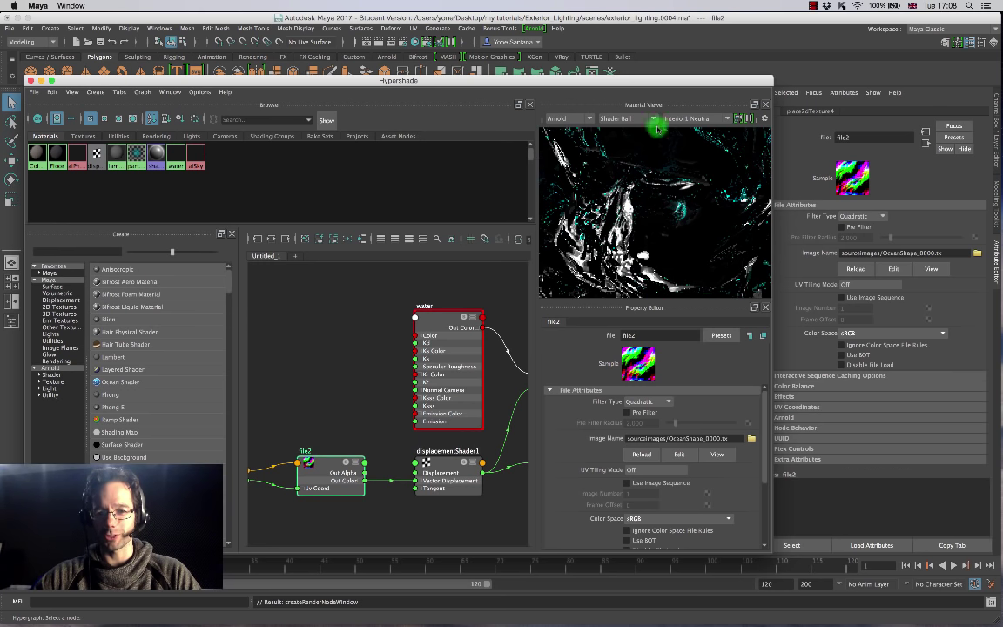
click(345, 464)
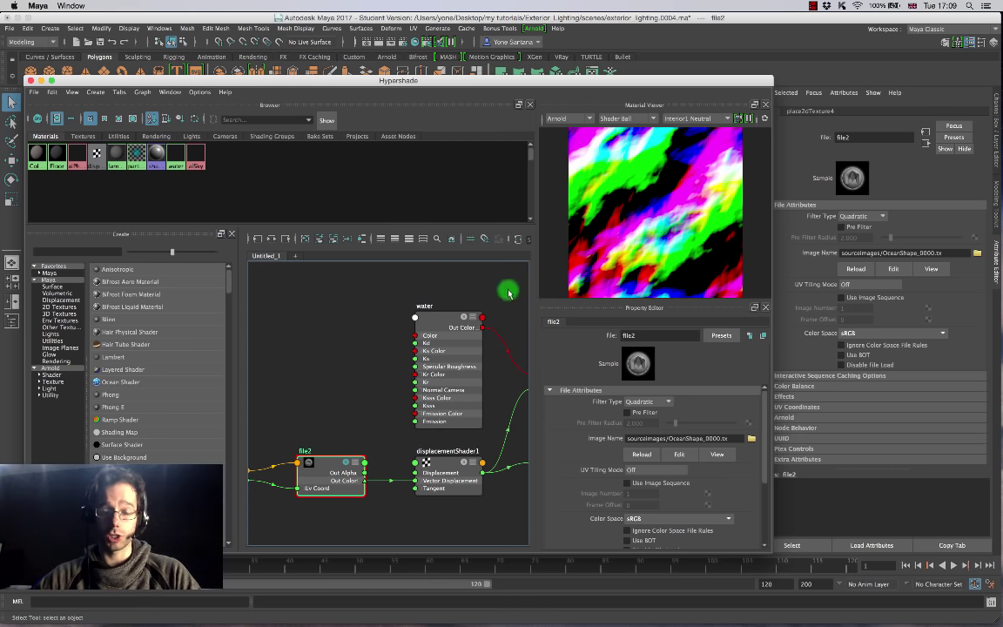
drag(346, 468, 345, 465)
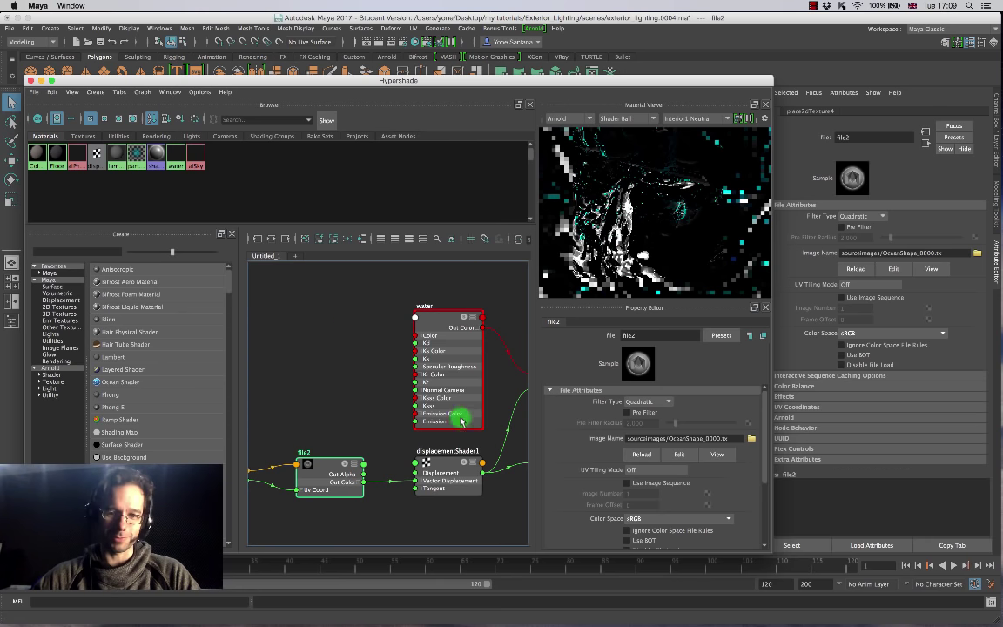
Review the displacement shader's displacement and Arnold attributes, including Bounds Padding and Auto Bump.
click(445, 461)
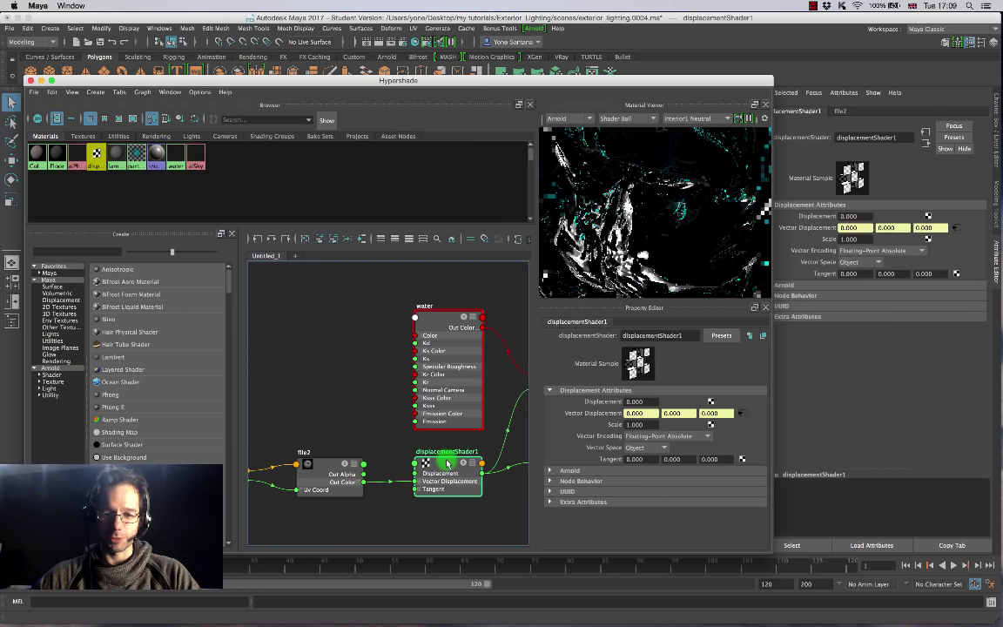
click(633, 424)
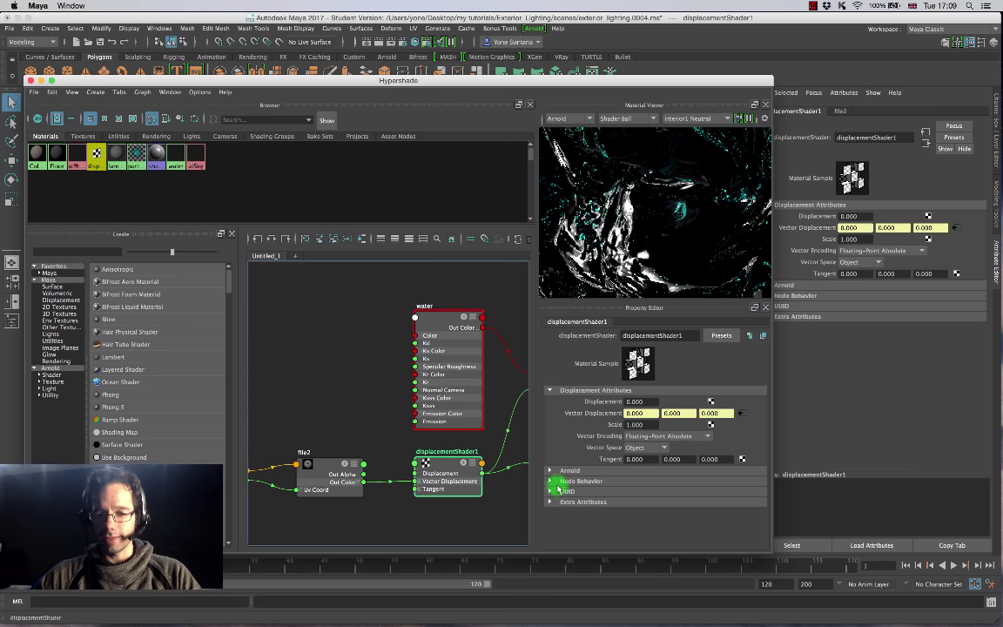
click(548, 471)
click(549, 471)
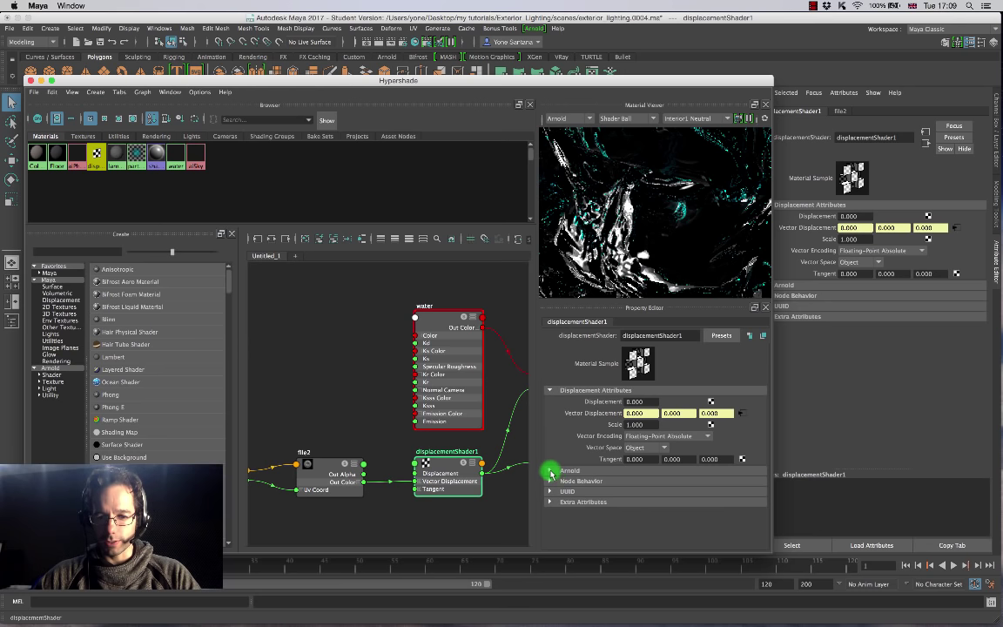
click(551, 471)
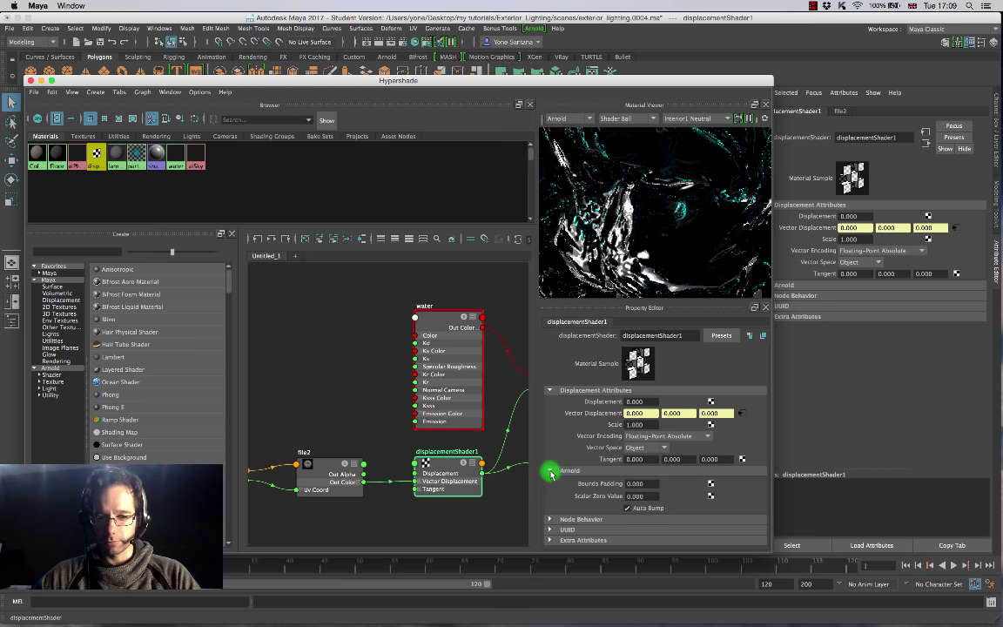
click(551, 471)
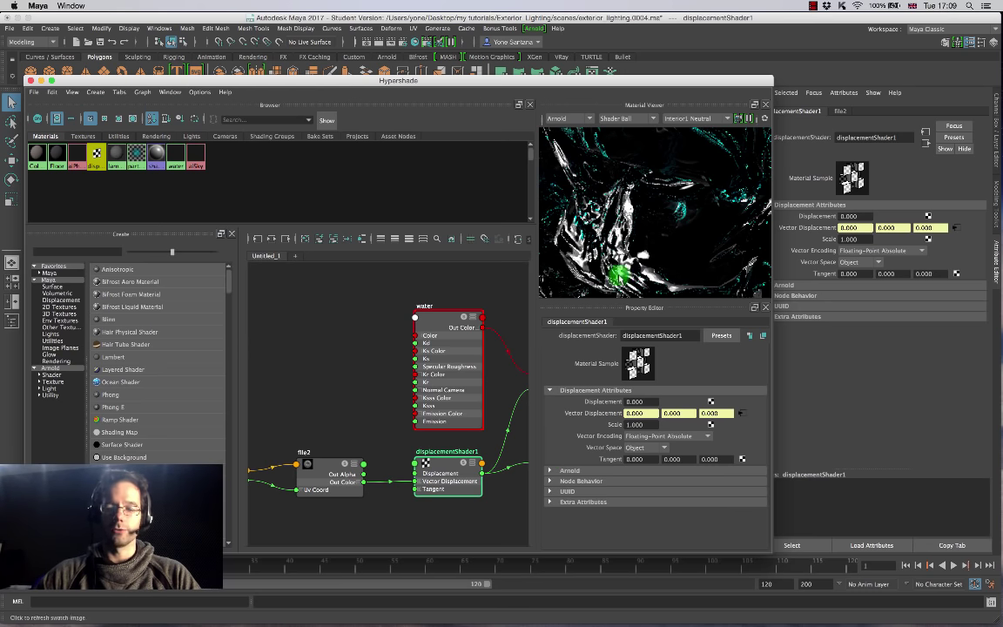
Select the pool's water plane and examine the Arnold subdivision and displacement attributes of its shape.
drag(506, 80, 246, 338)
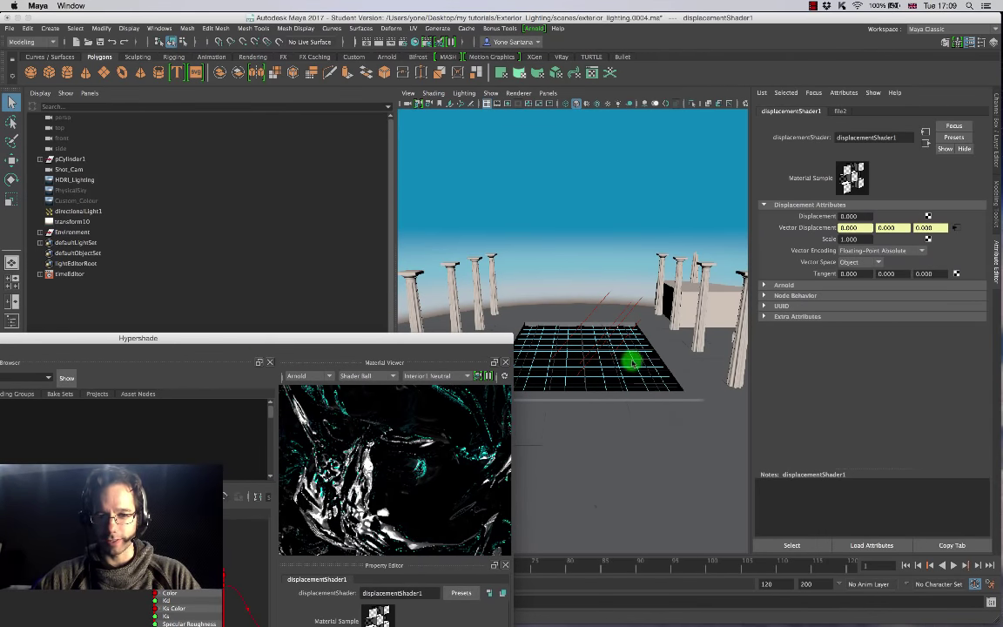
right_drag(628, 328, 671, 318)
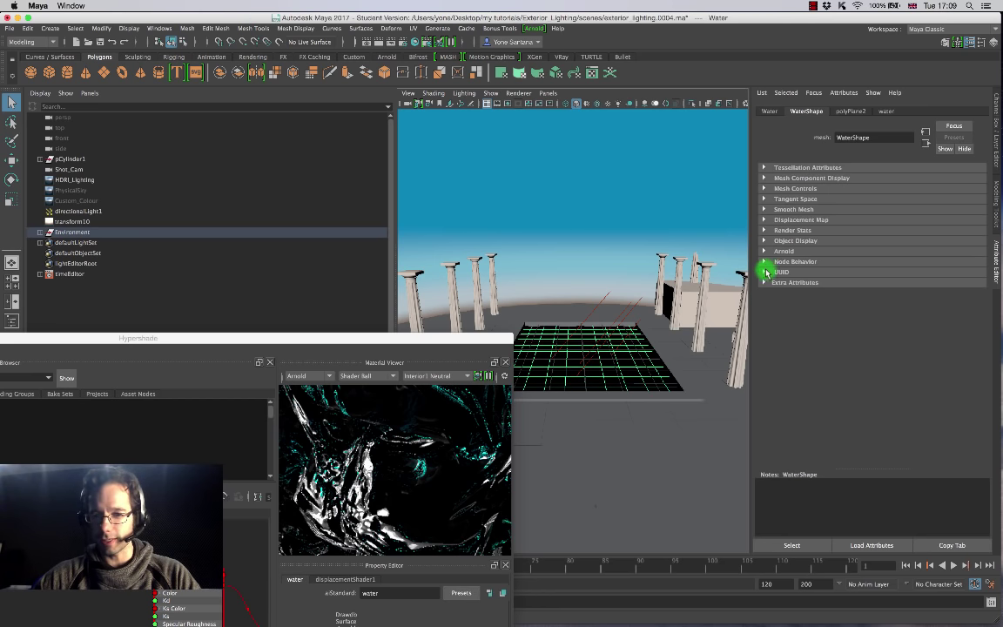
click(764, 251)
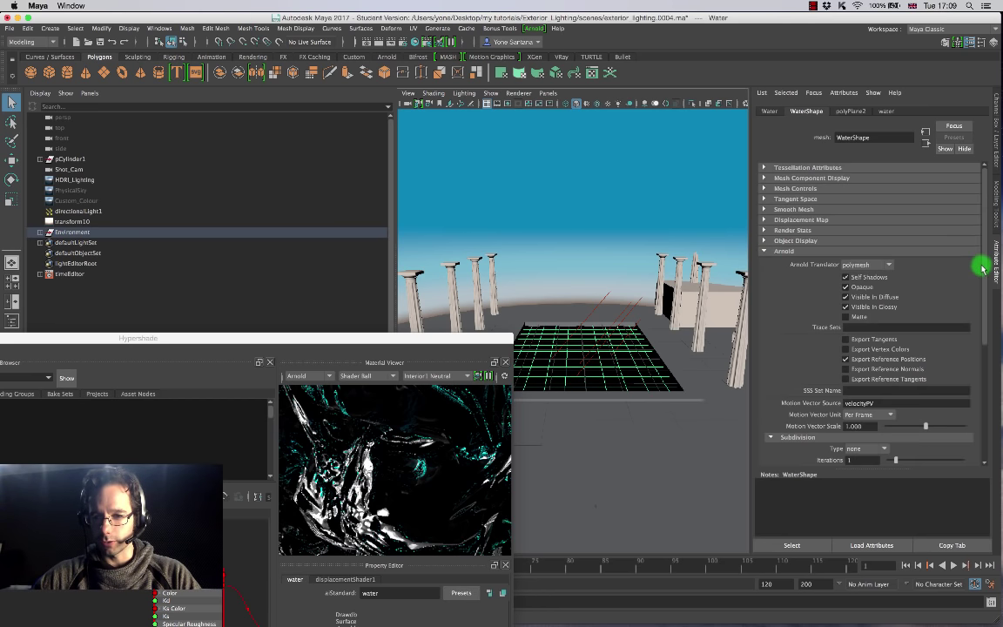
scroll(978, 278, down, 5)
scroll(970, 357, down, 3)
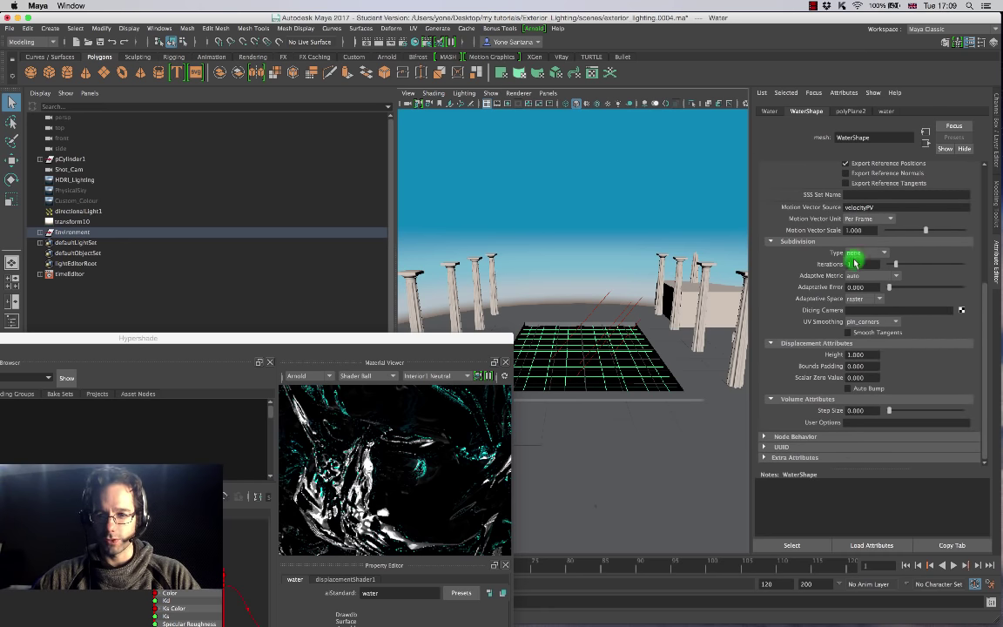
scroll(985, 287, up, 4)
scroll(982, 257, up, 2)
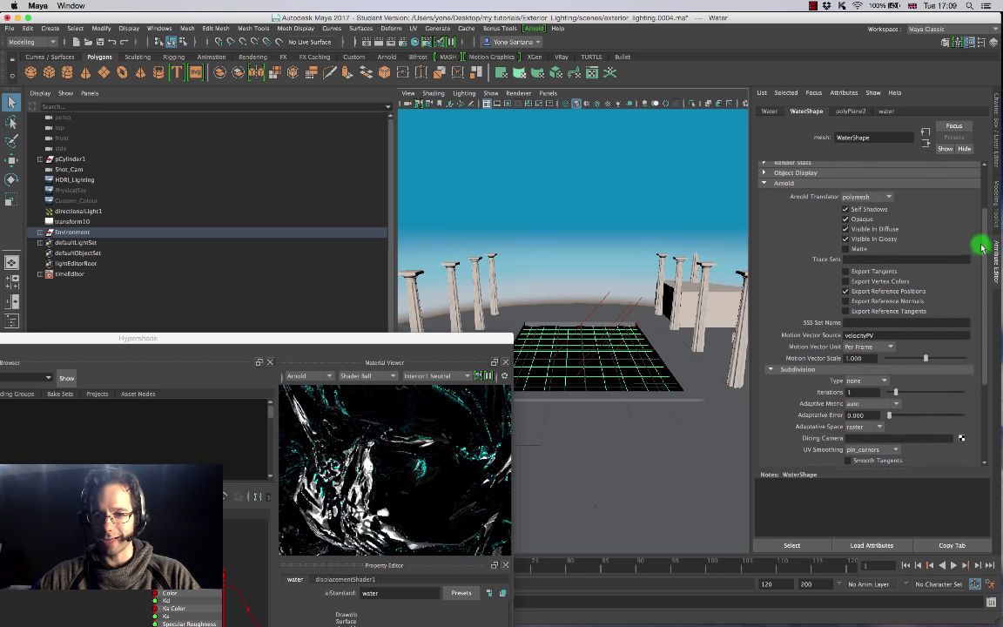
Set the Vector Space of displacementShader1 to World.
double_click(342, 339)
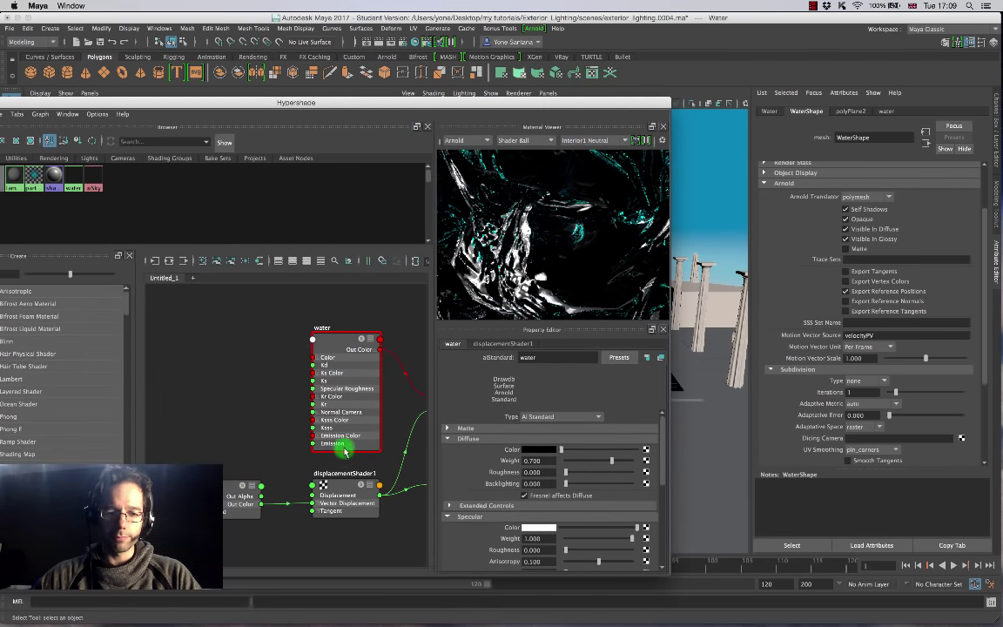
click(340, 484)
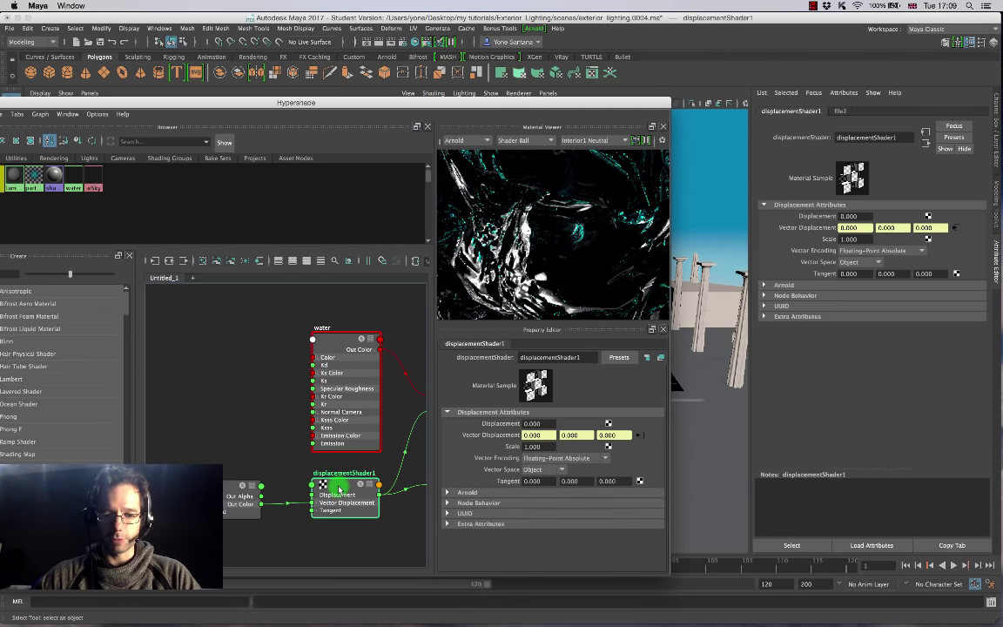
click(558, 470)
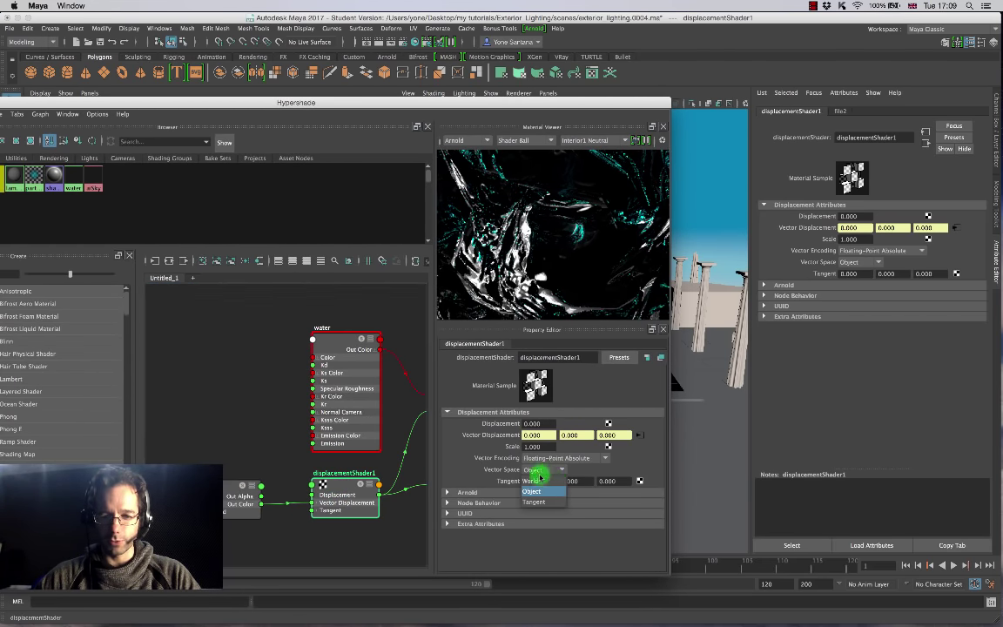
click(540, 481)
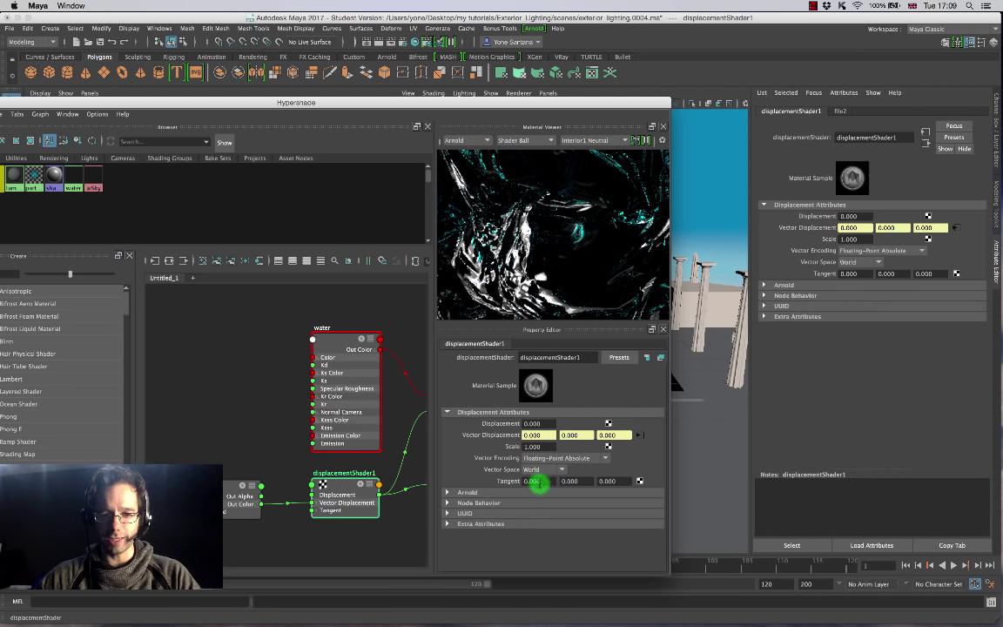
click(563, 470)
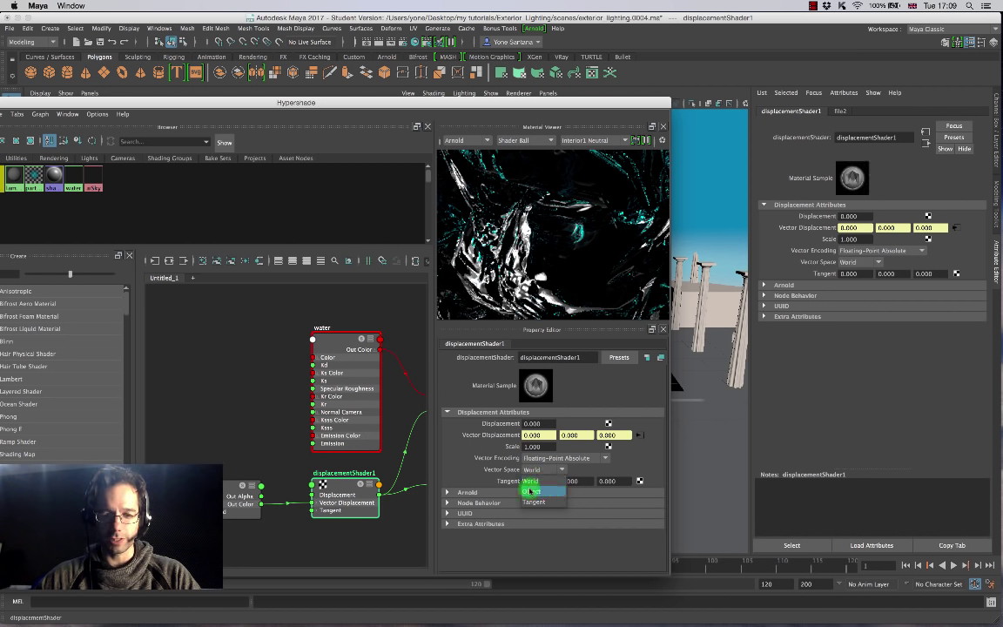
click(534, 481)
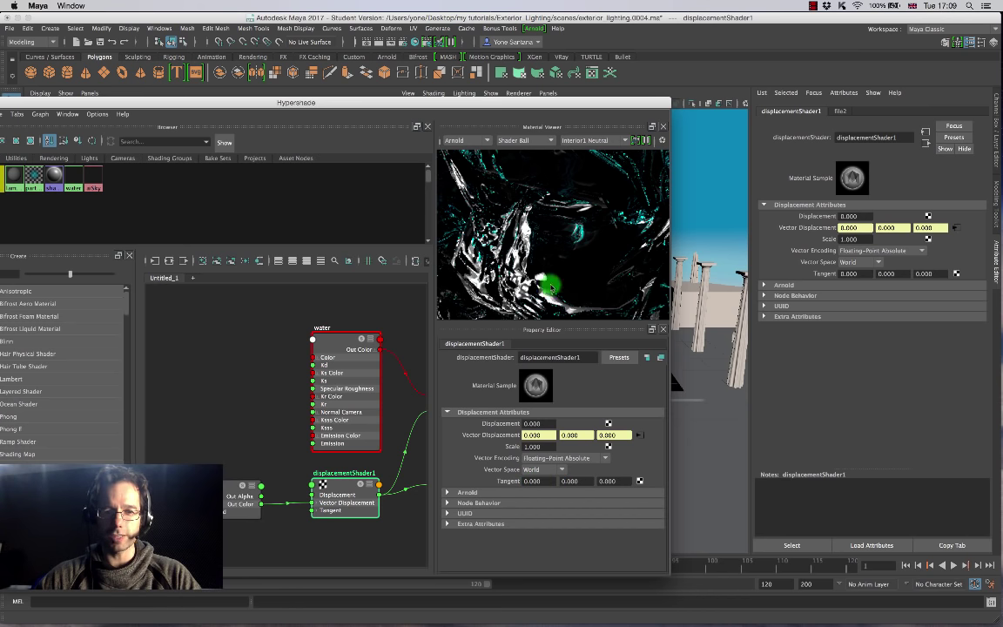
Open the Arnold RenderView to render the perspective view with the displaced water.
drag(548, 101, 702, 89)
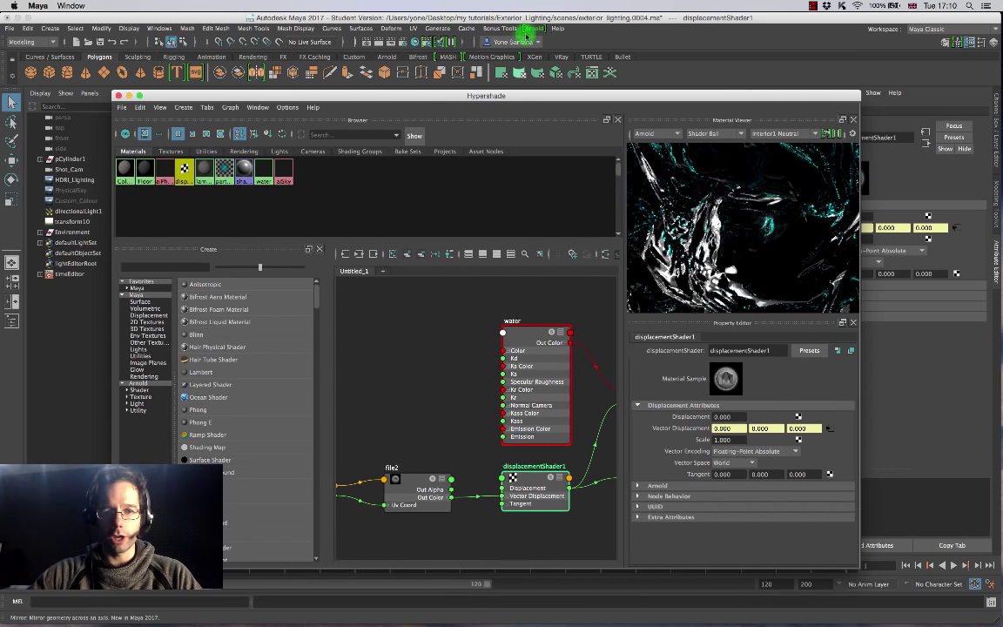
click(534, 28)
click(542, 47)
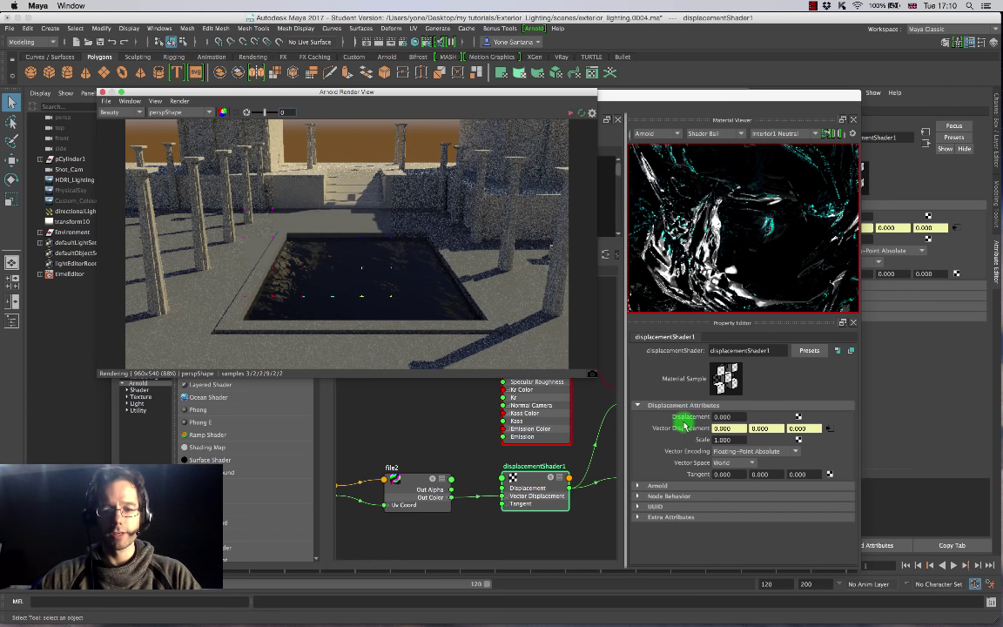
Restart the IPR render and run a full scene update with the Hypershade moved clear of the render.
click(728, 440)
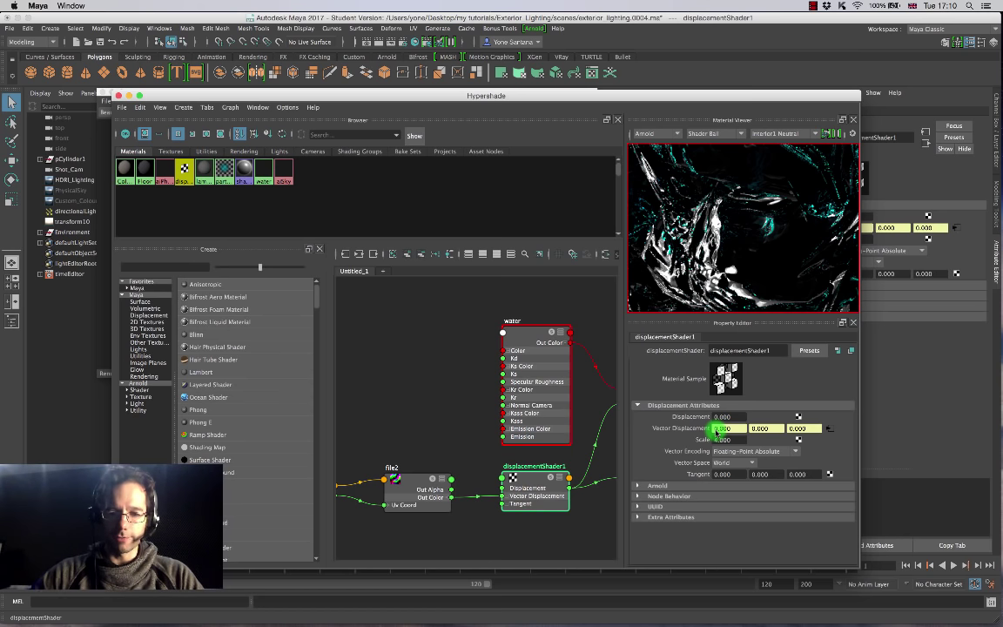
drag(291, 99, 714, 140)
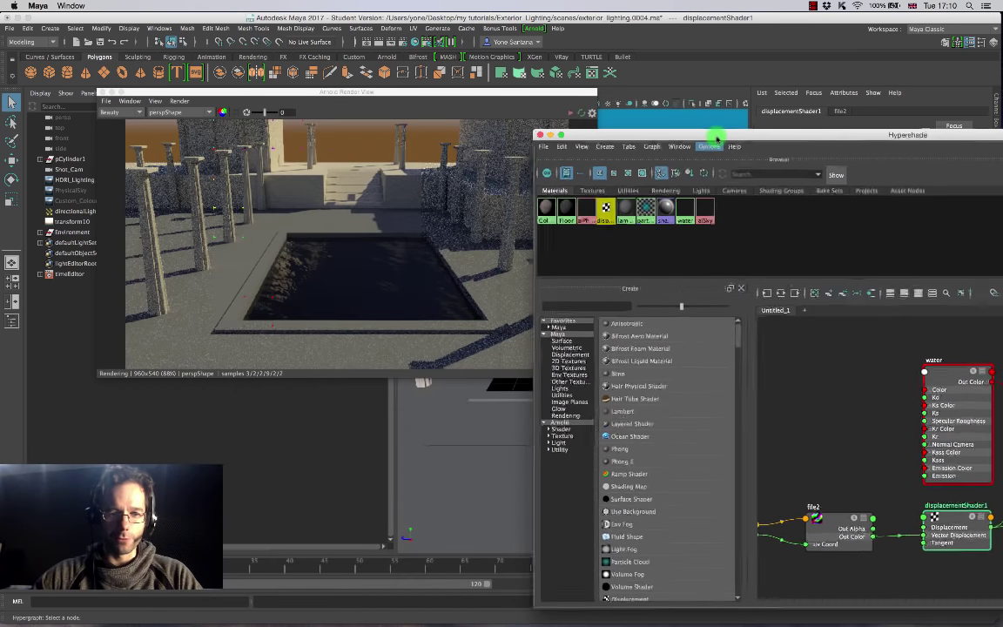
click(570, 113)
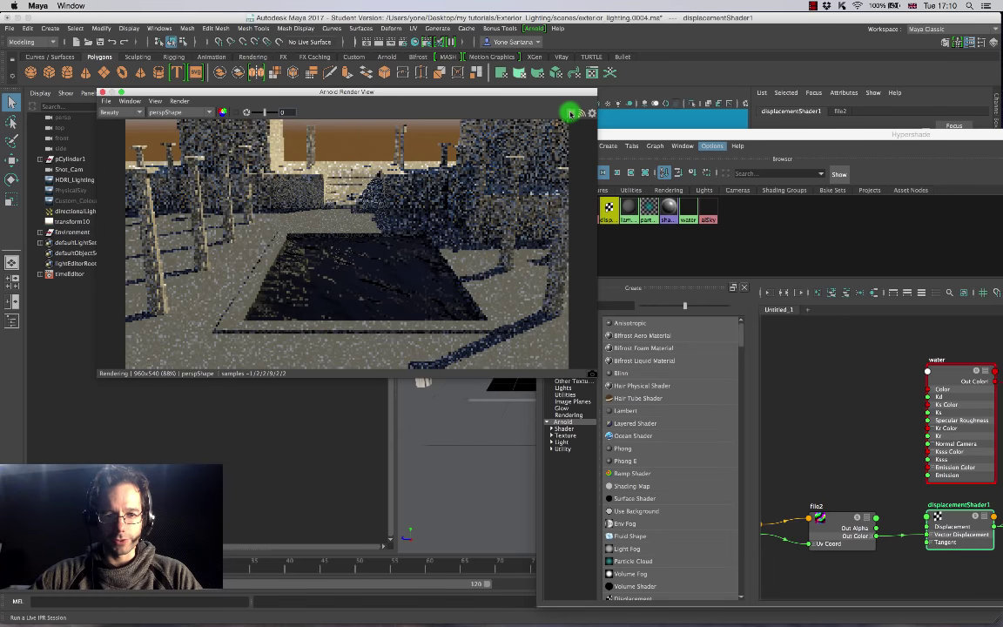
click(178, 101)
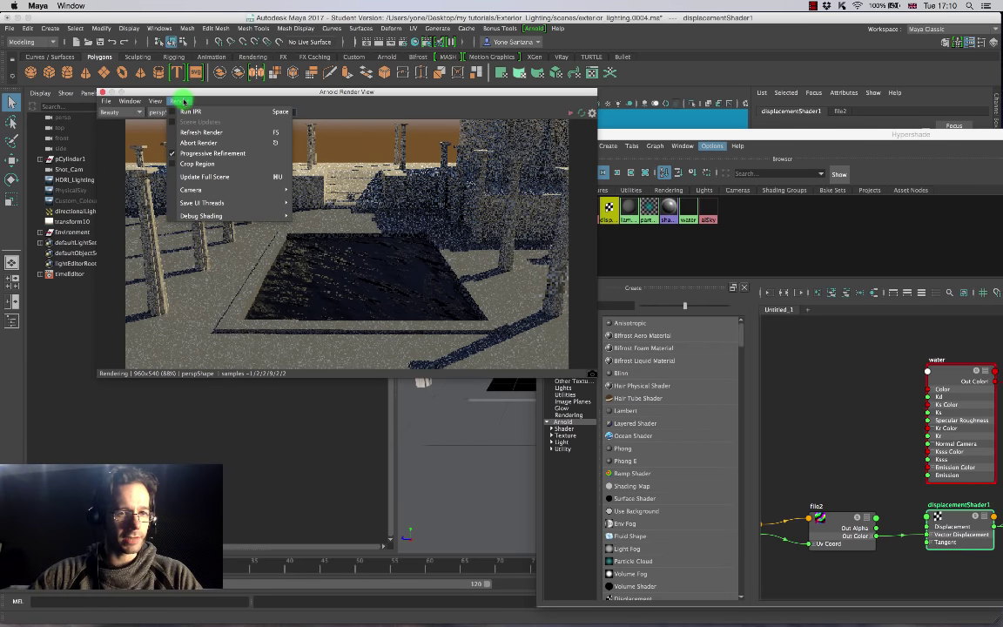
click(203, 178)
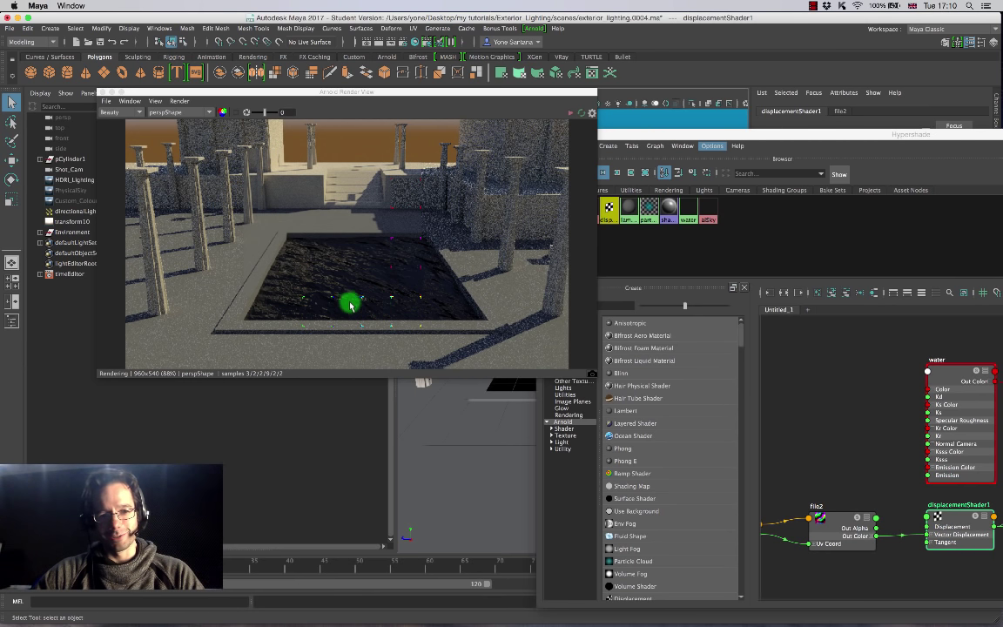
Try a Repeat UV of 5 by 5 on place2dTexture4, the placement node of the ocean displacement texture.
click(710, 135)
drag(711, 135, 679, 68)
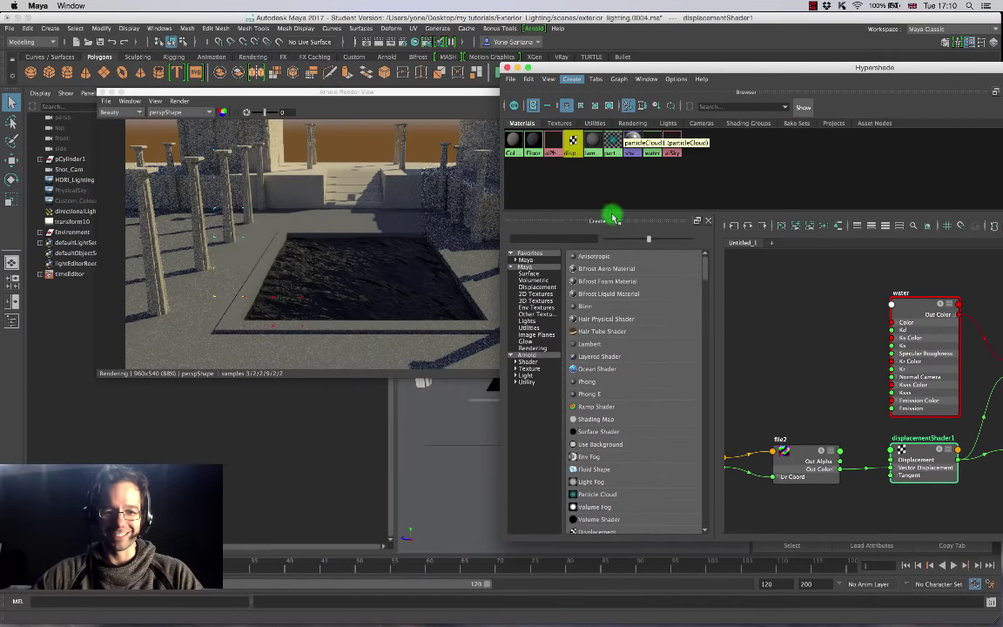
drag(770, 69, 717, 43)
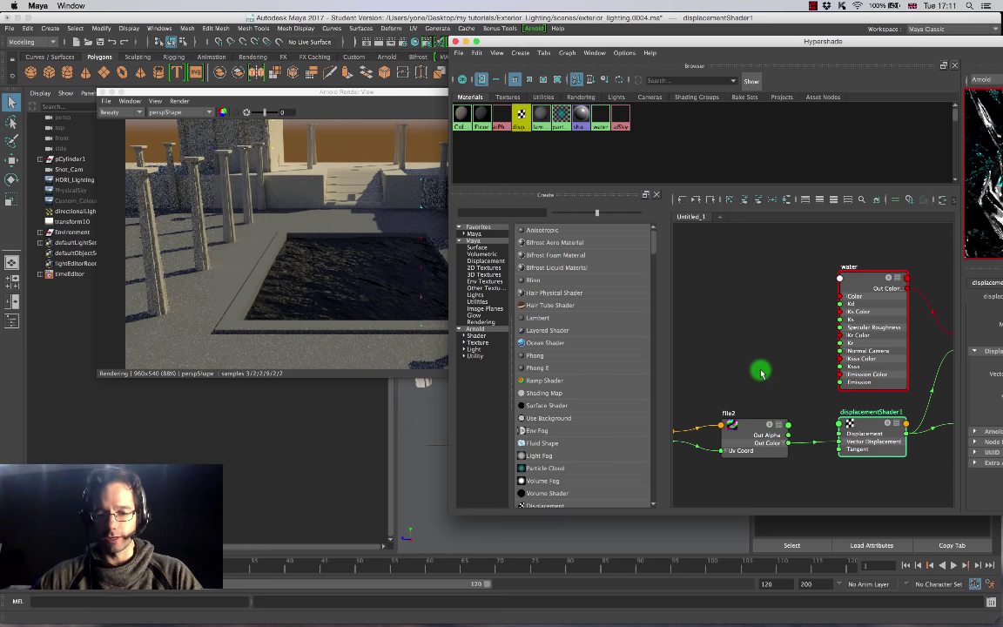
key(f)
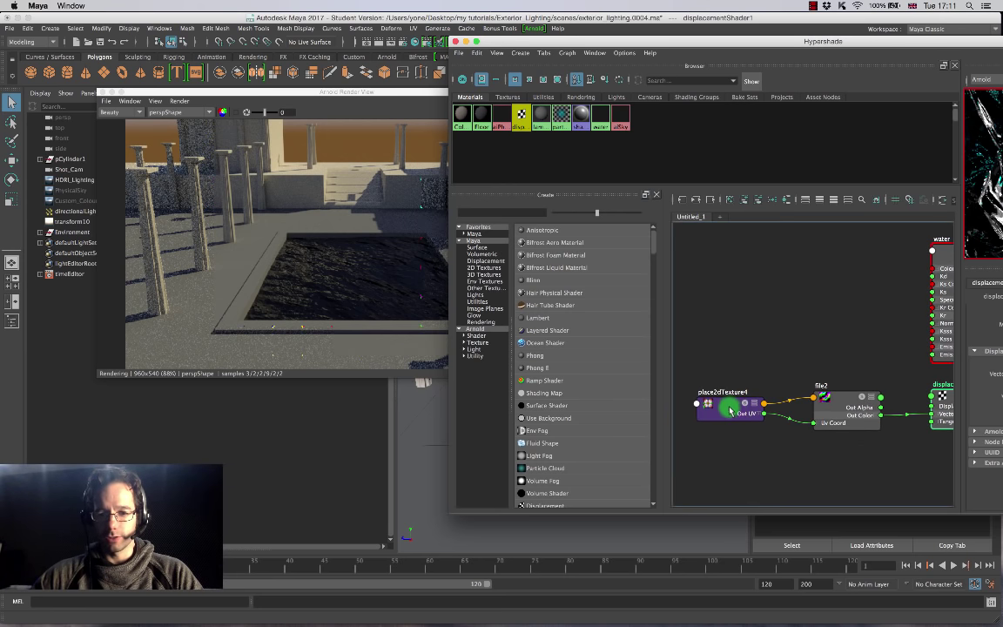
click(700, 414)
drag(731, 45, 562, 50)
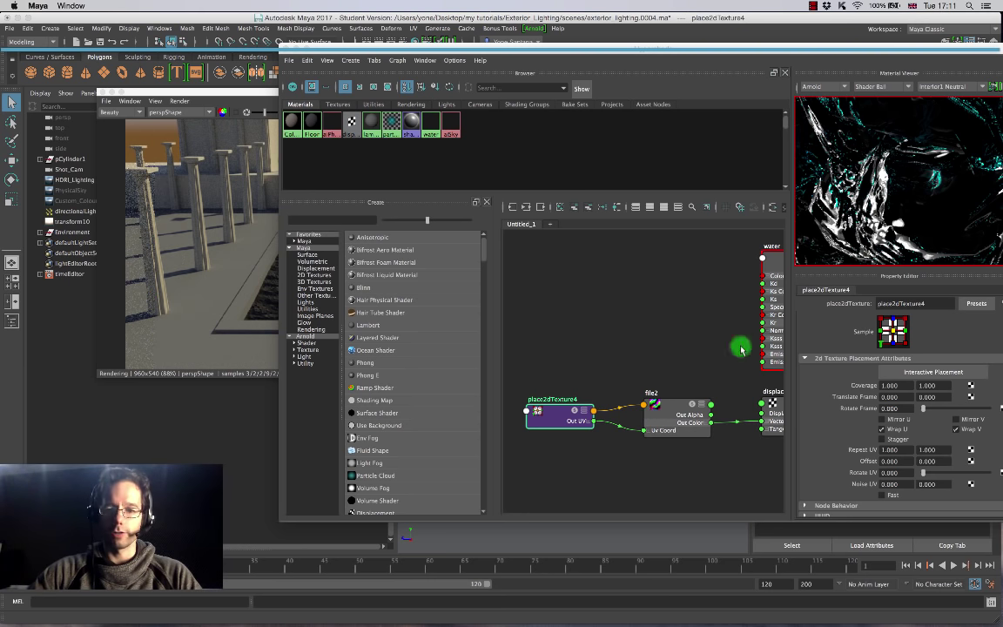
click(887, 450)
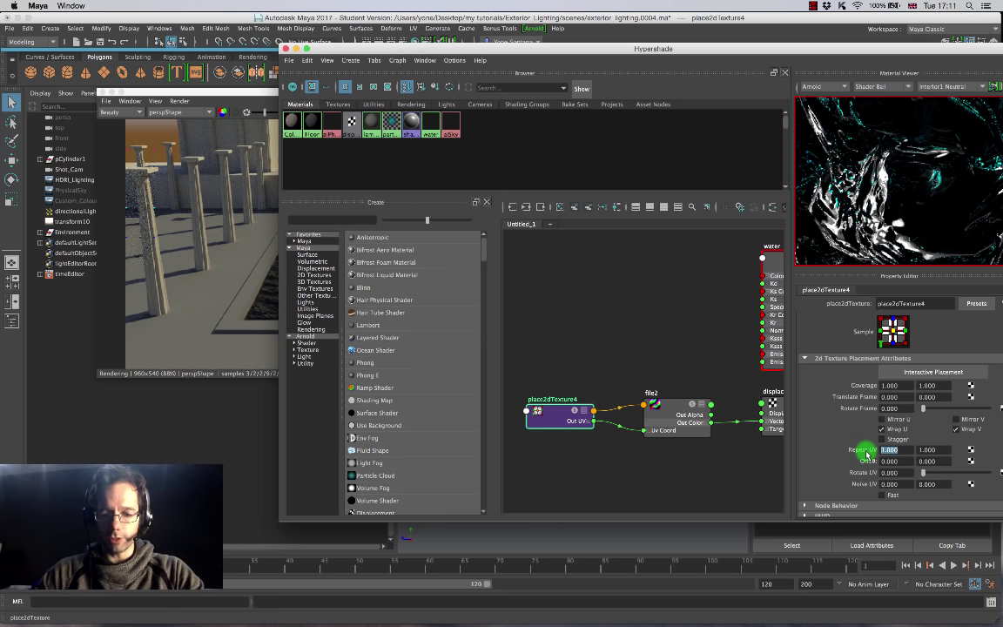
click(929, 449)
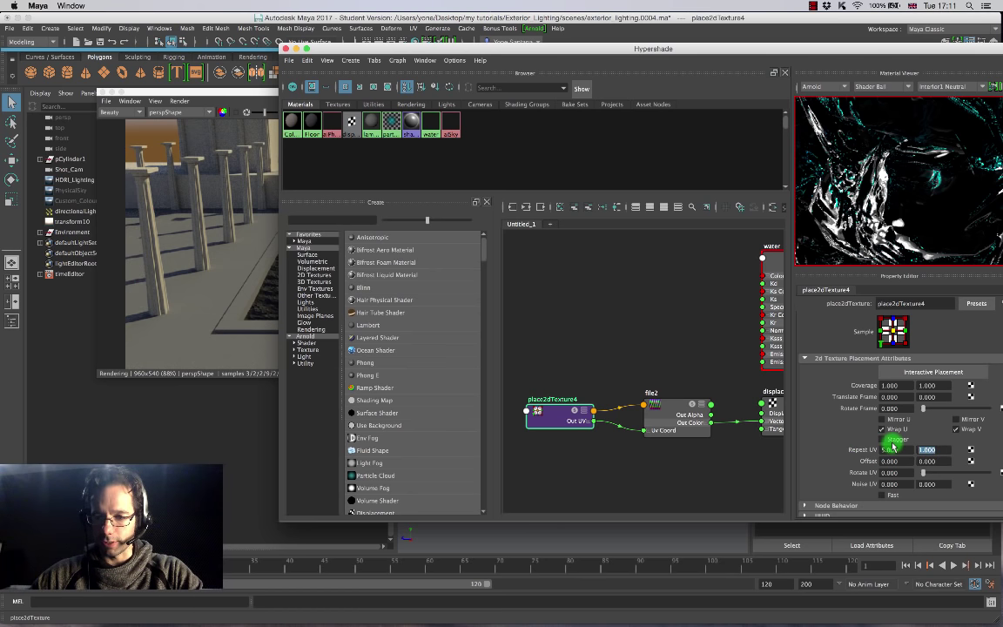
Re-render the perspective view in the Arnold RenderView to check the denser tiling on the water.
drag(425, 48, 664, 59)
click(335, 92)
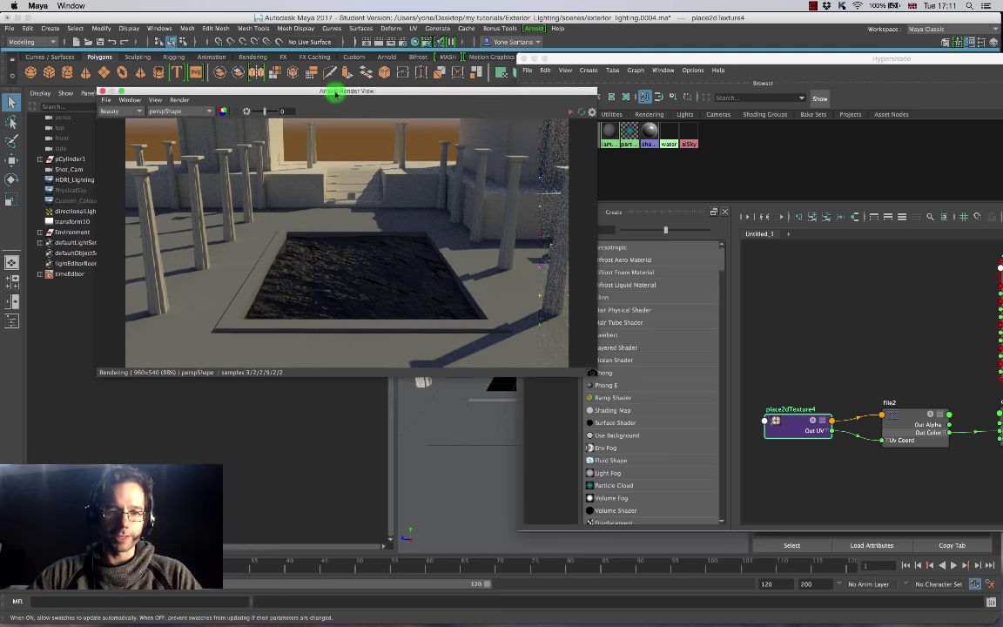
click(570, 113)
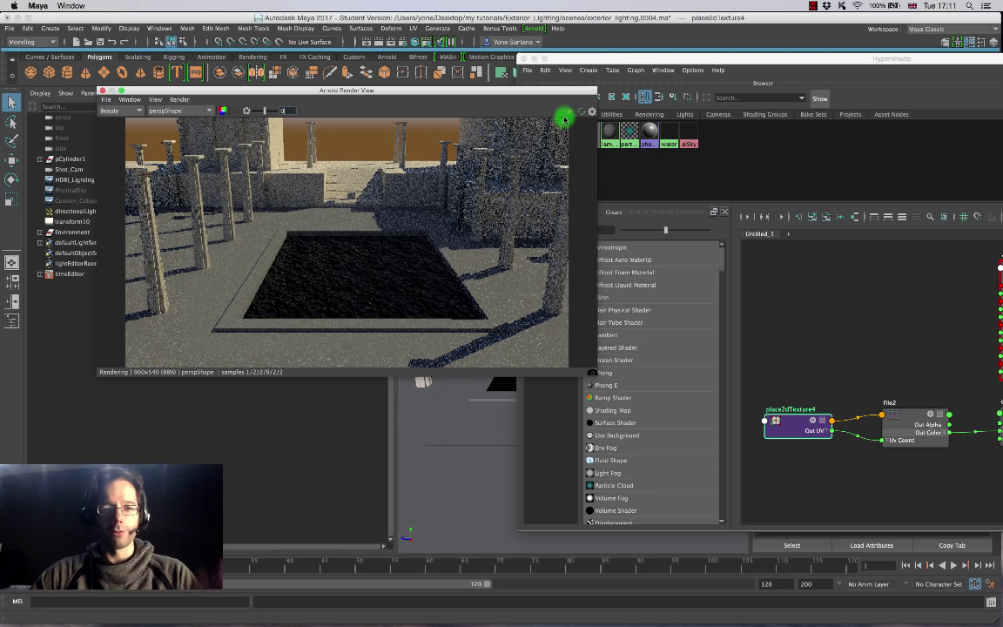
Set the Repeat UV of place2dTexture4 to 0.5 by 0.5 and re-render the perspective view.
click(703, 61)
drag(704, 61, 465, 46)
click(767, 444)
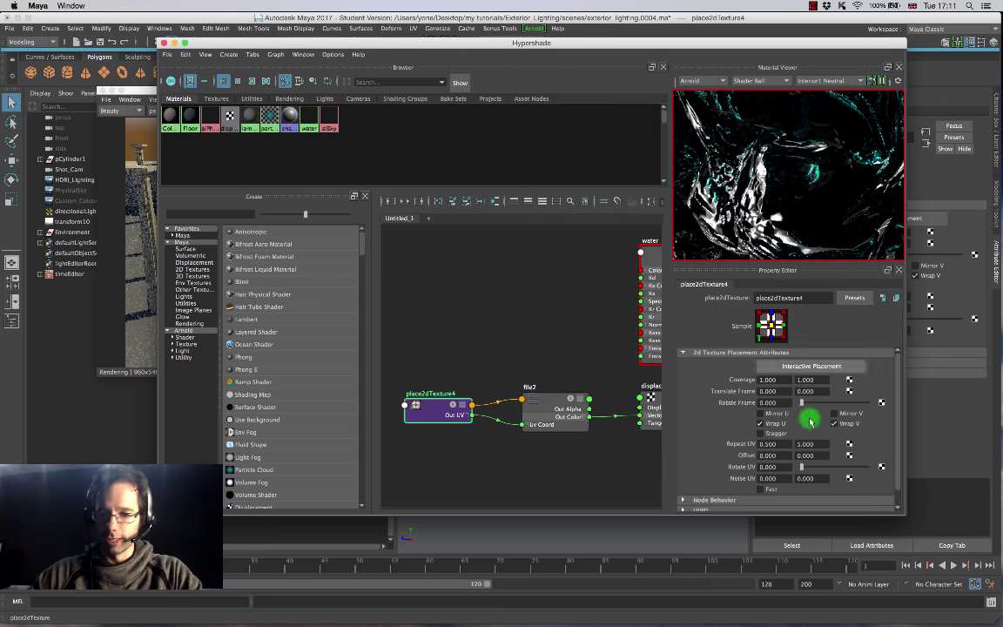
click(806, 444)
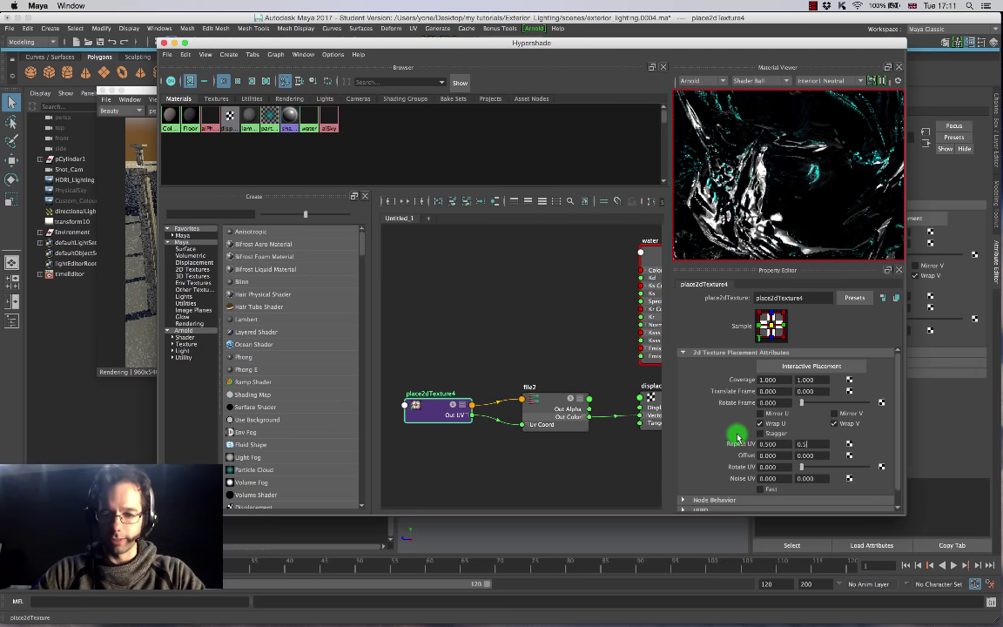
drag(374, 43, 660, 59)
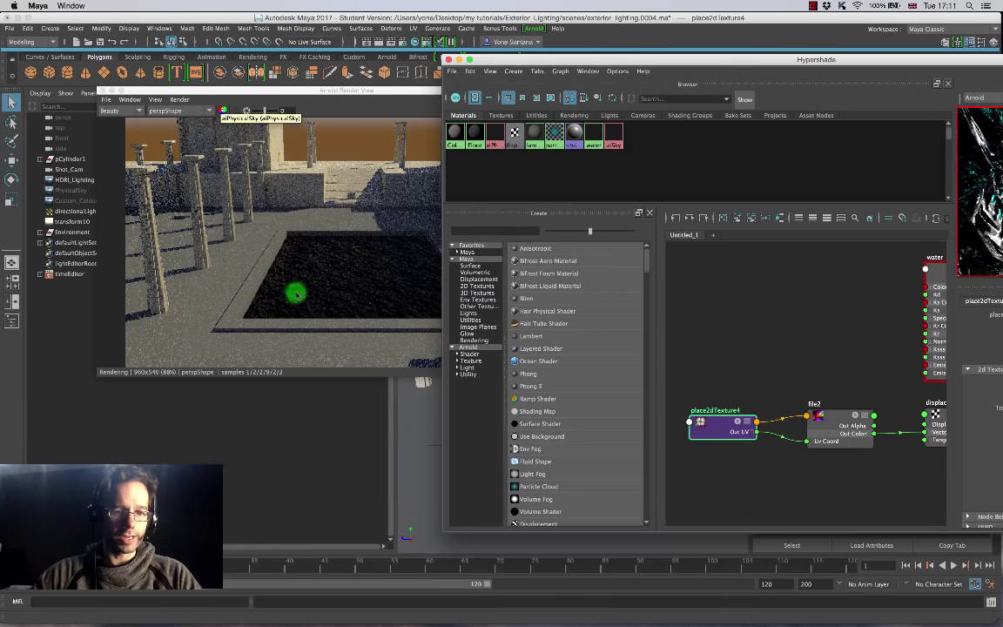
click(327, 114)
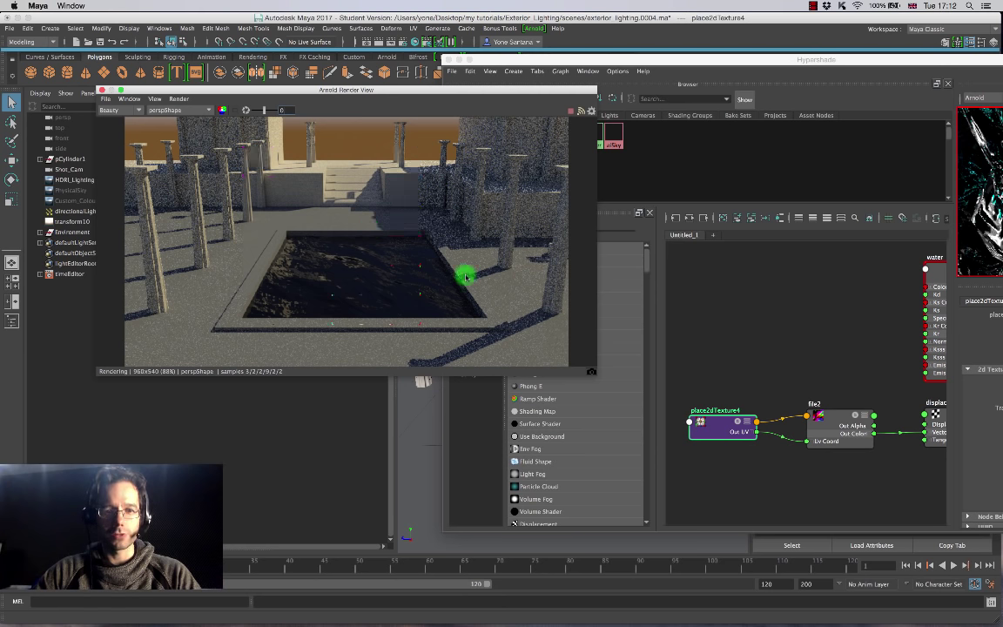
Render the scene through Shot_CamShape to check the water in the final framing, and stop the IPR render.
click(208, 111)
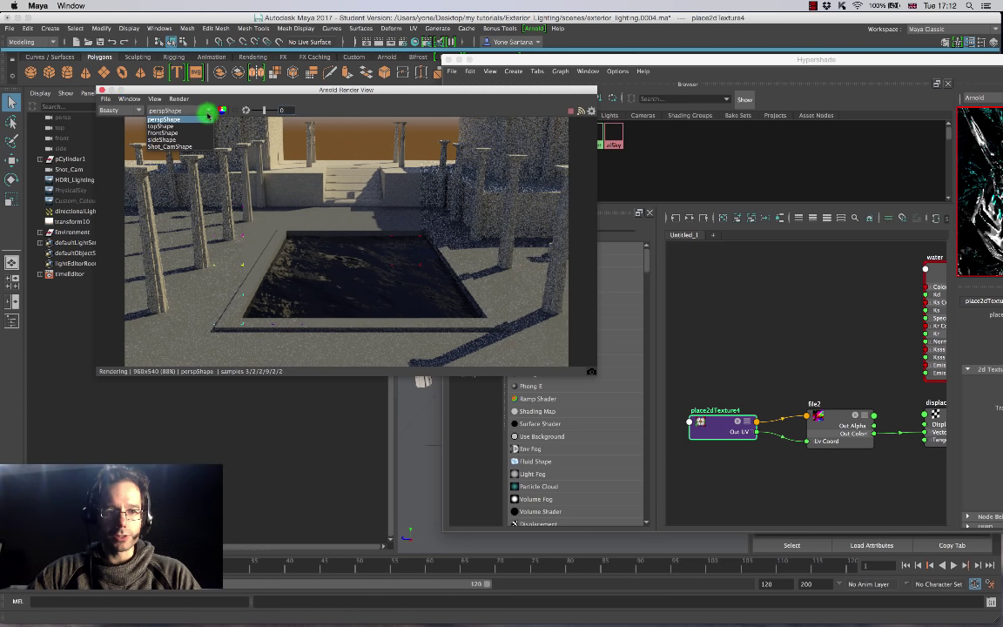
click(174, 146)
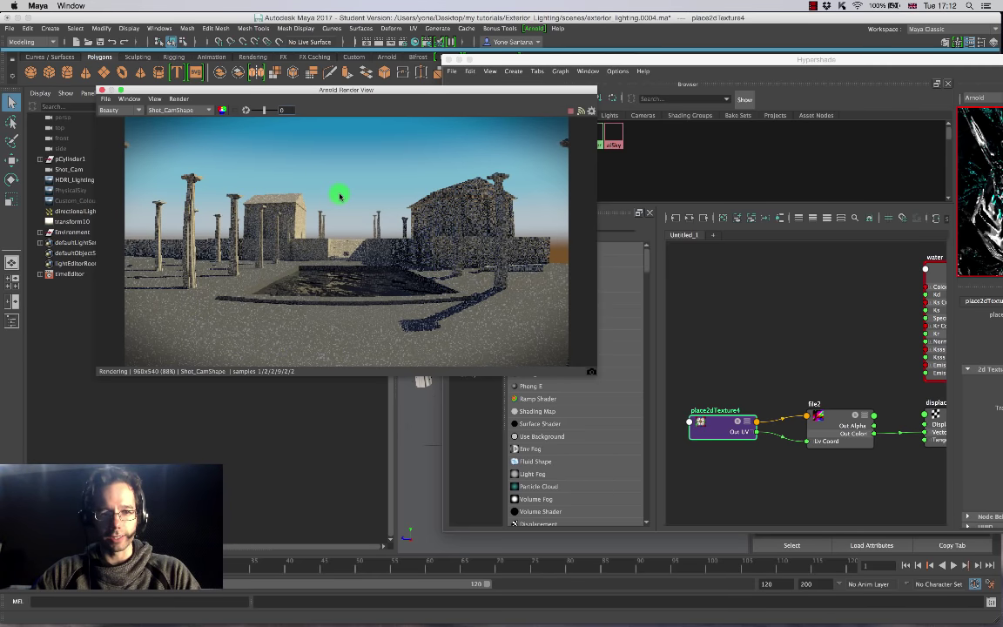
alt+drag(339, 196, 316, 282)
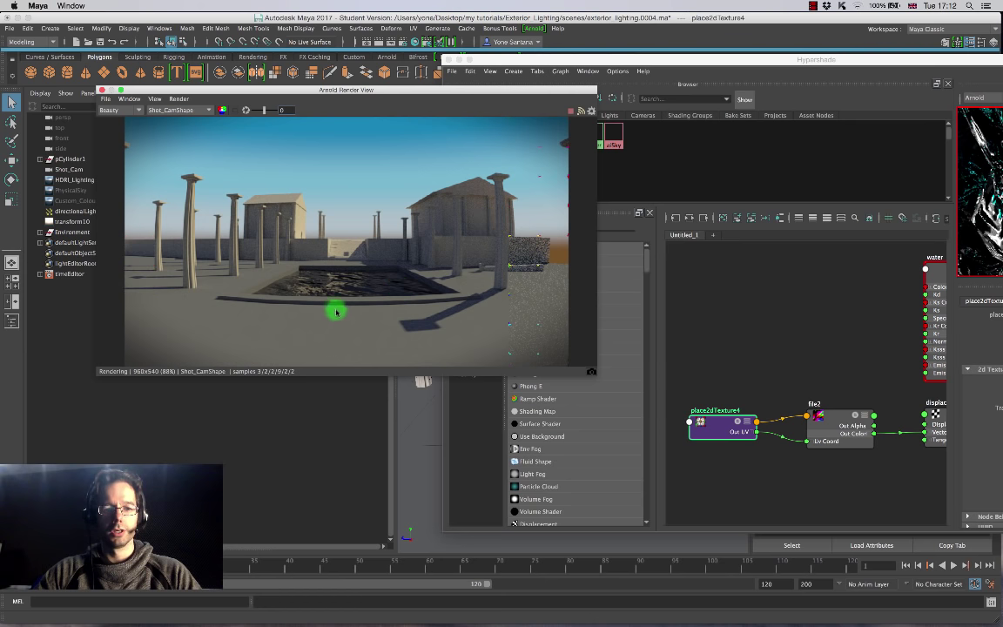
click(572, 111)
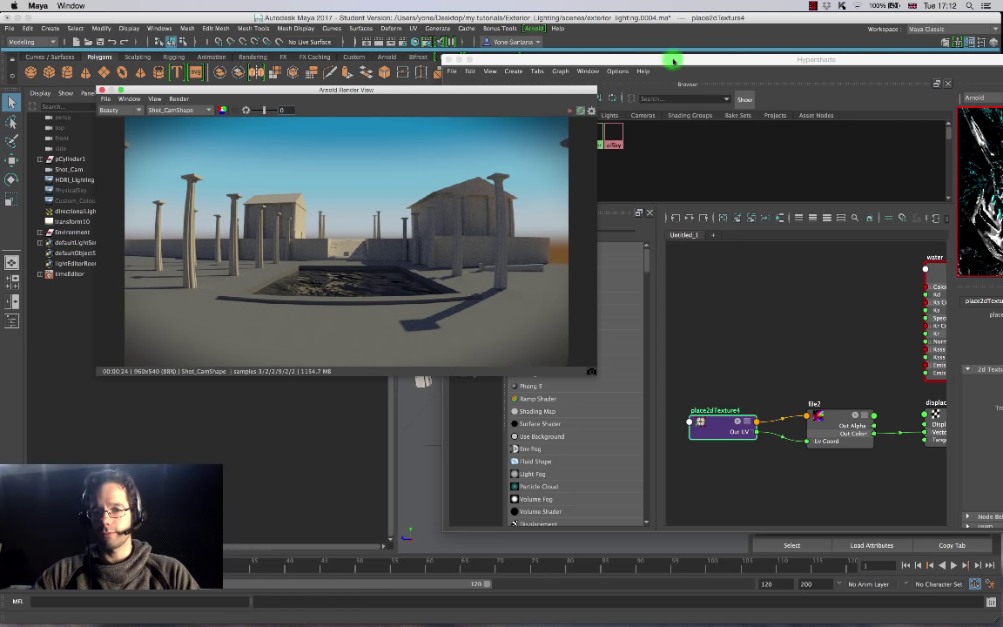
Close the Hypershade and set the water mesh's Arnold subdivision to catclark with 4 iterations.
drag(673, 60, 345, 64)
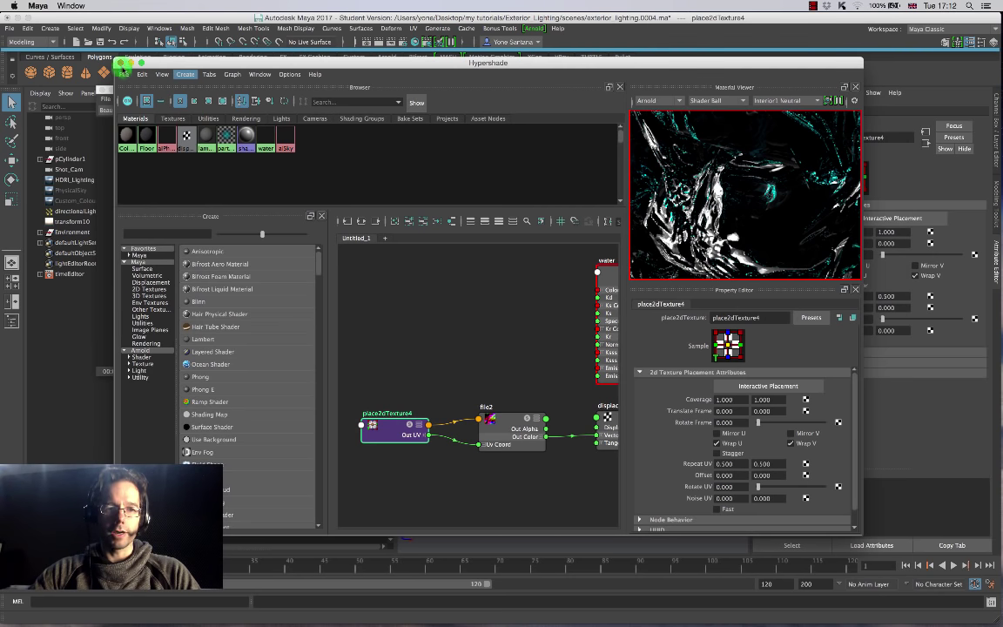
click(121, 63)
drag(411, 101, 339, 99)
click(614, 376)
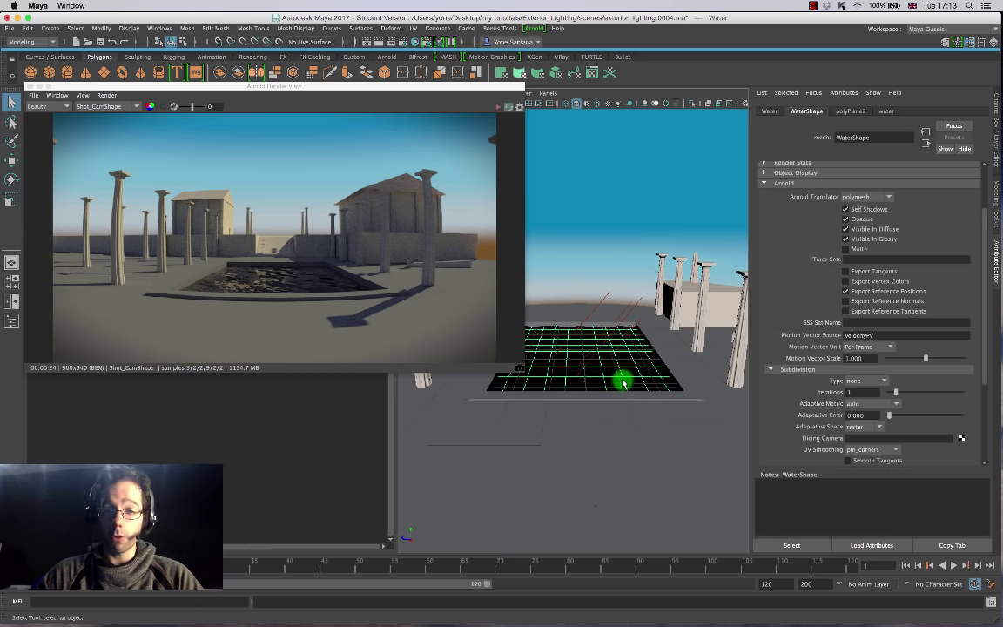
scroll(928, 250, up, 3)
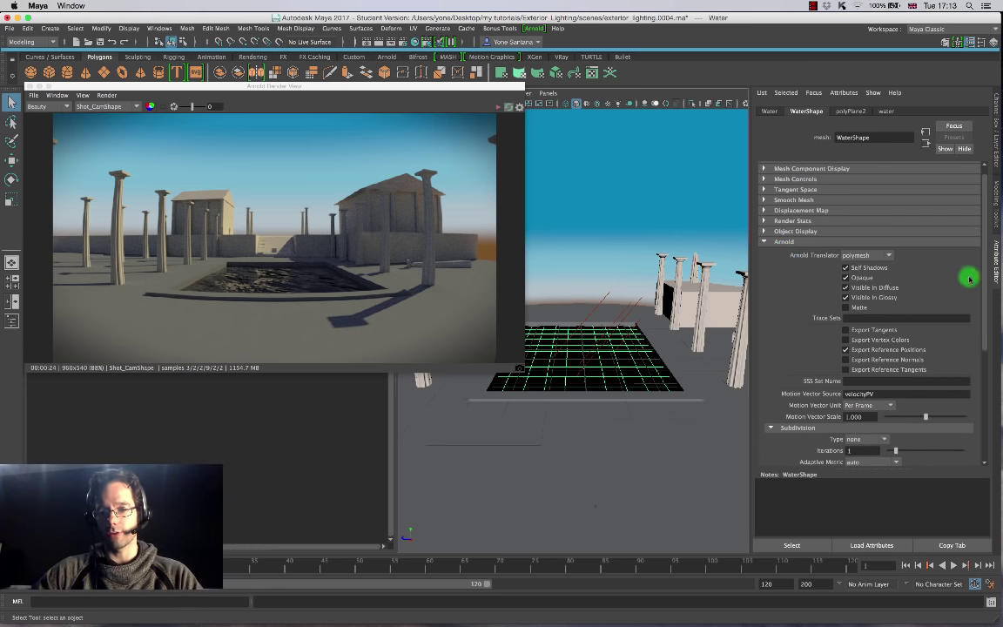
drag(980, 259, 931, 329)
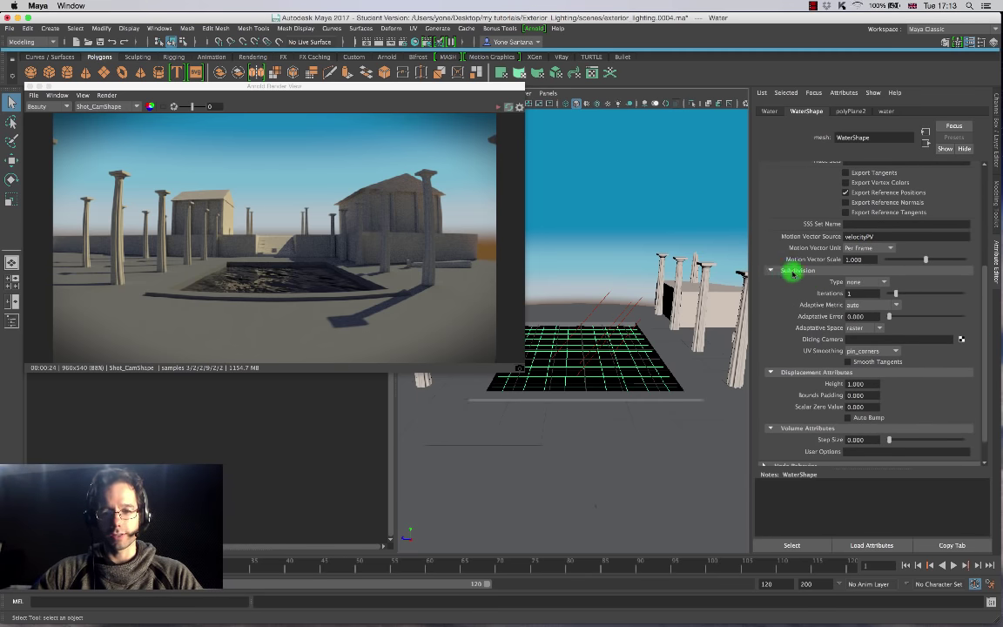
click(878, 283)
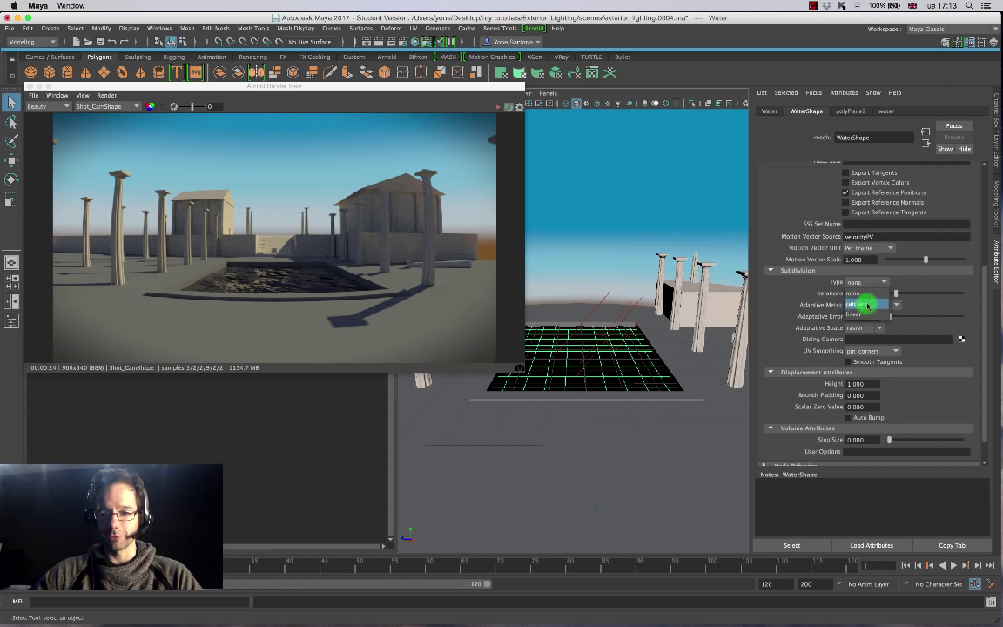
click(867, 305)
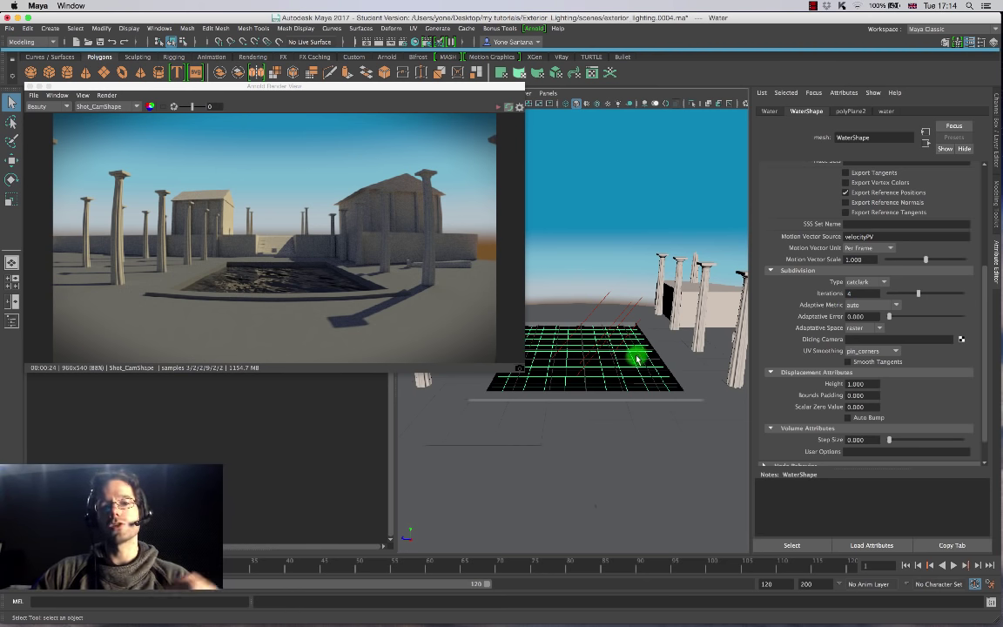
Re-render the smoother water and inspect it up close from the perspective camera, just above the pool surface.
click(496, 109)
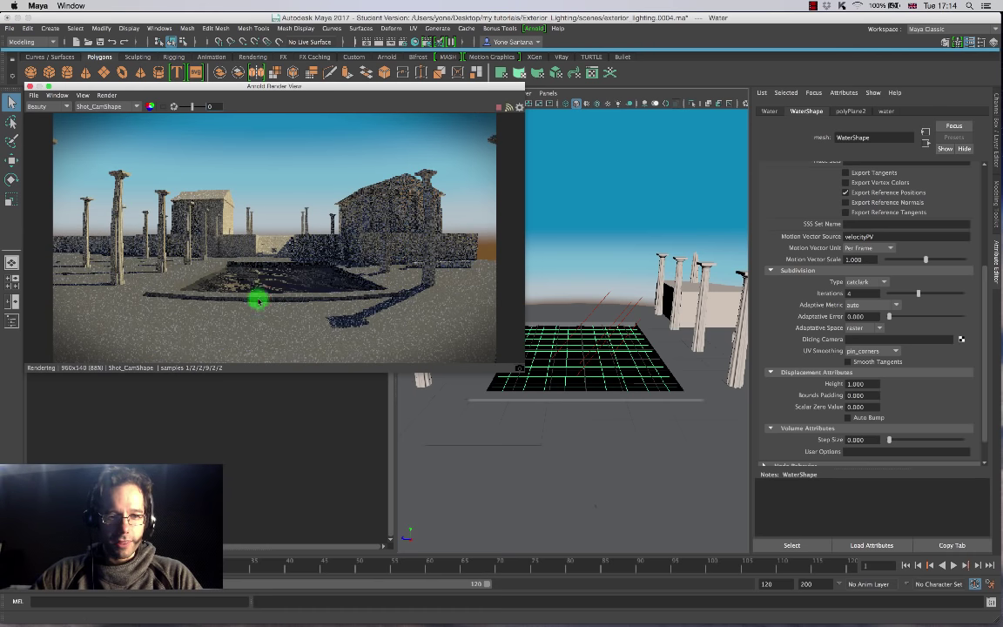
click(129, 106)
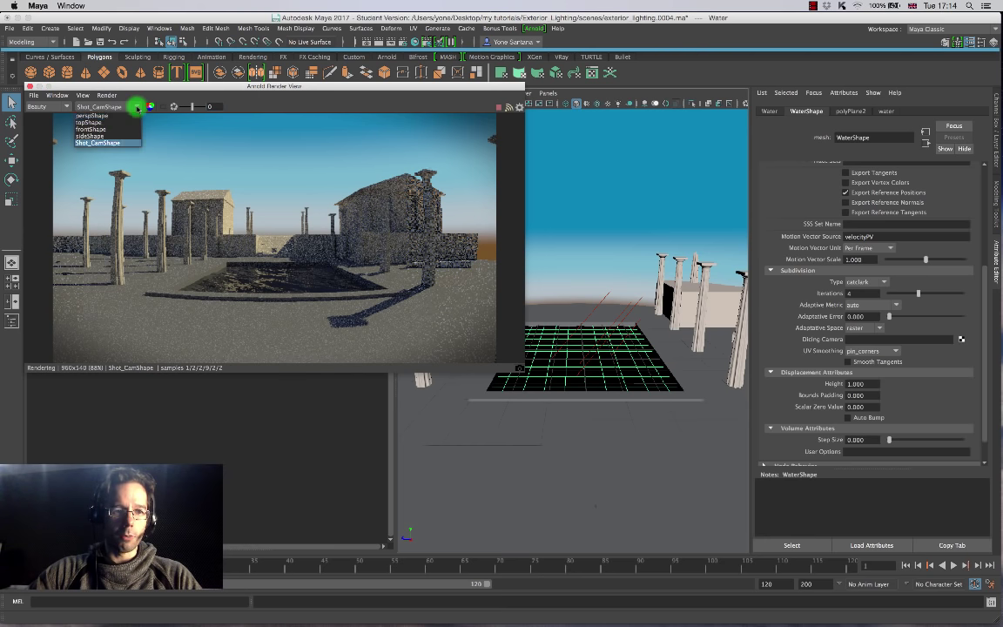
click(122, 115)
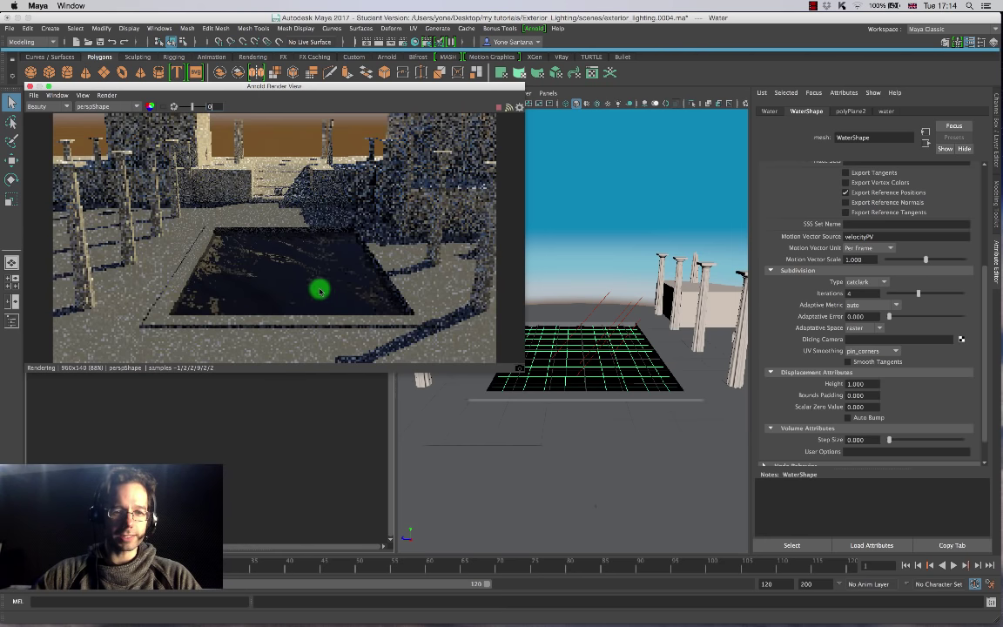
alt+drag(354, 308, 368, 277)
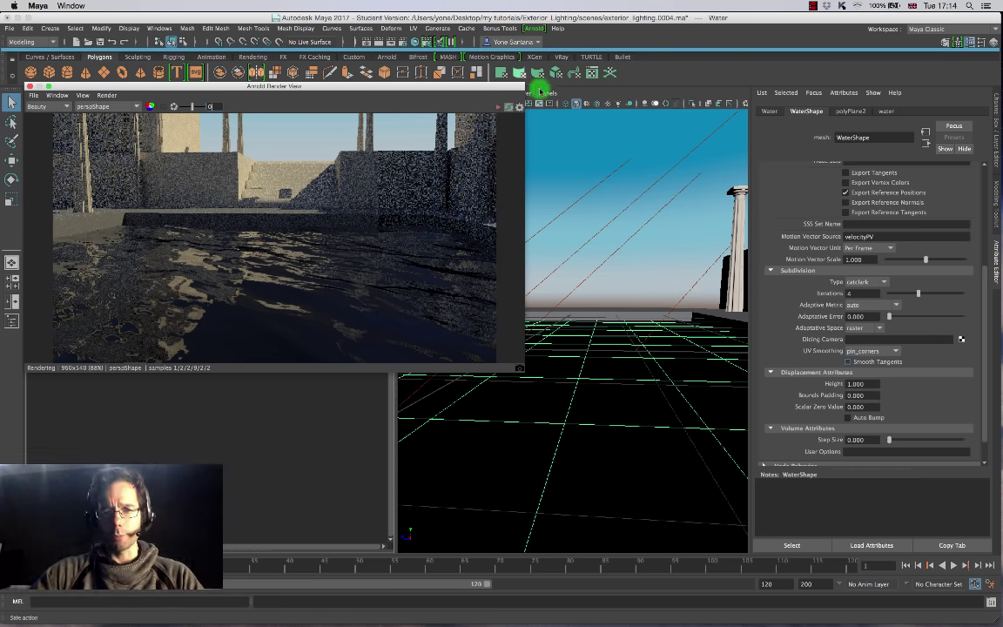
In the Arnold render settings, set the ray depth to 2 for Glossy and 4 for Refraction.
drag(459, 88, 476, 143)
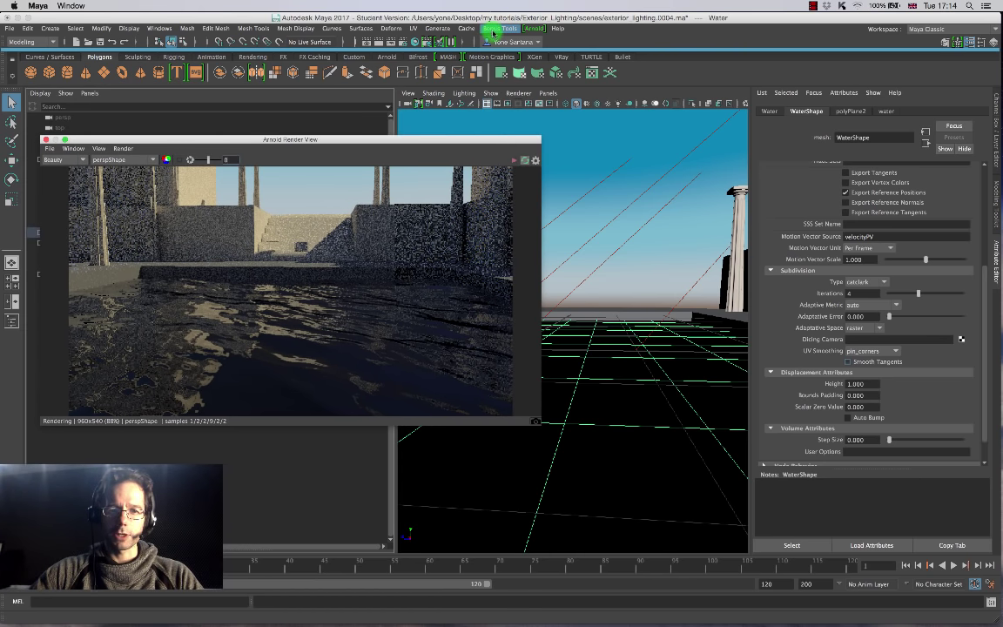
click(403, 41)
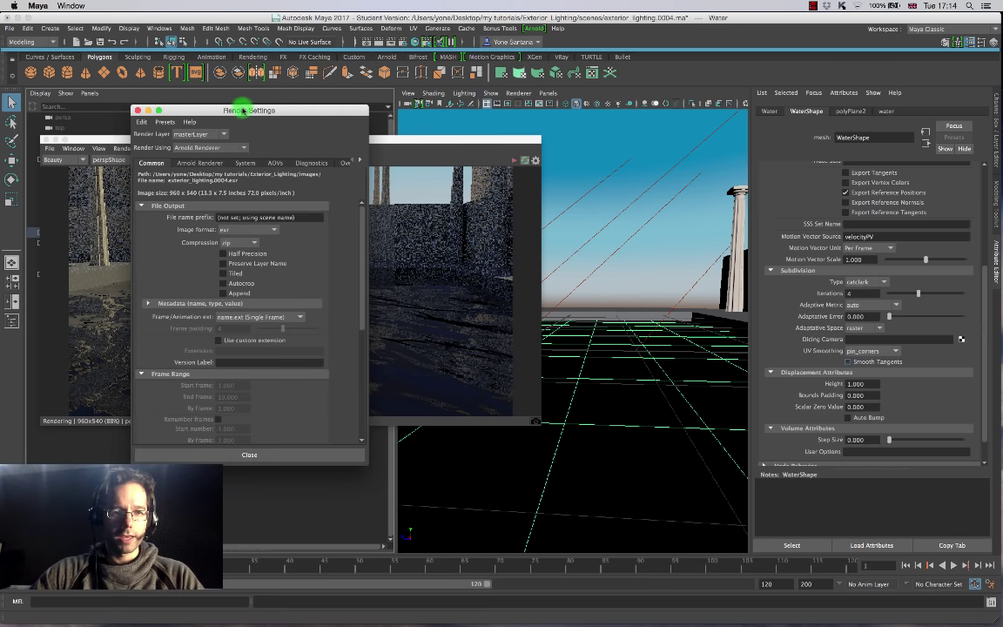
drag(242, 103, 592, 94)
click(555, 150)
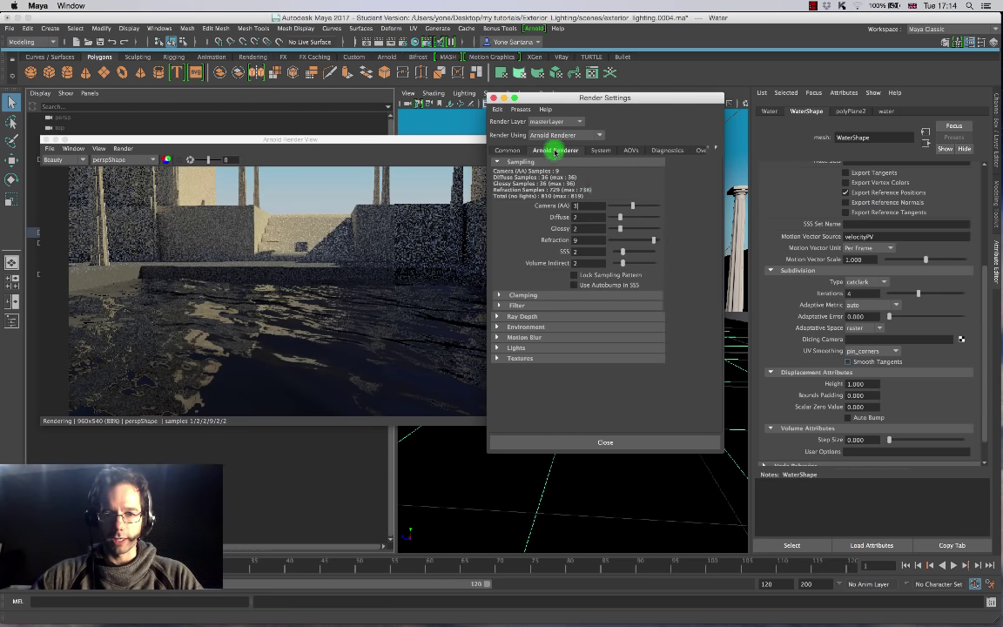
click(498, 317)
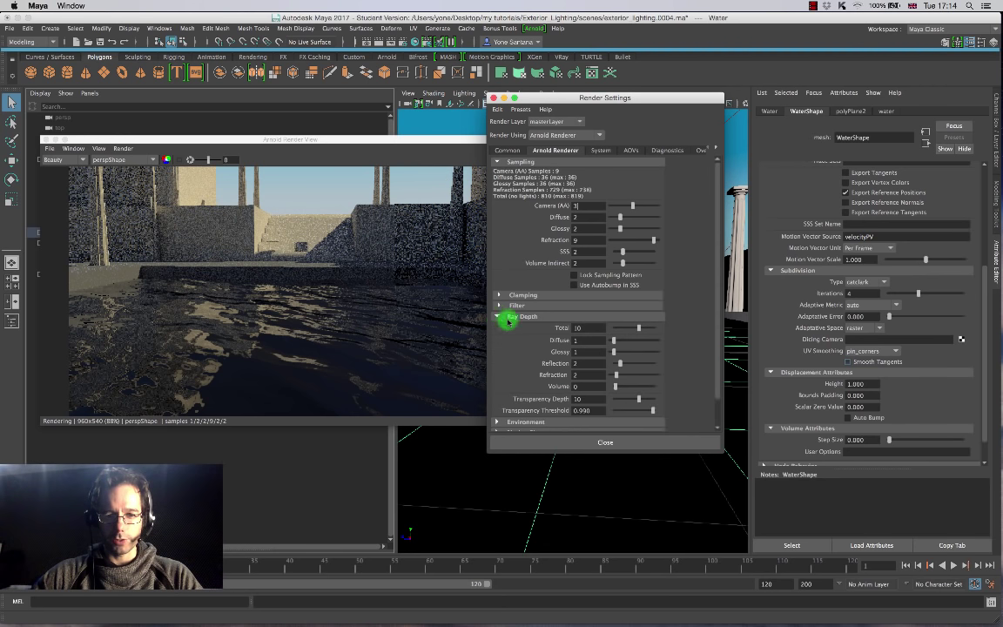
drag(716, 264, 716, 290)
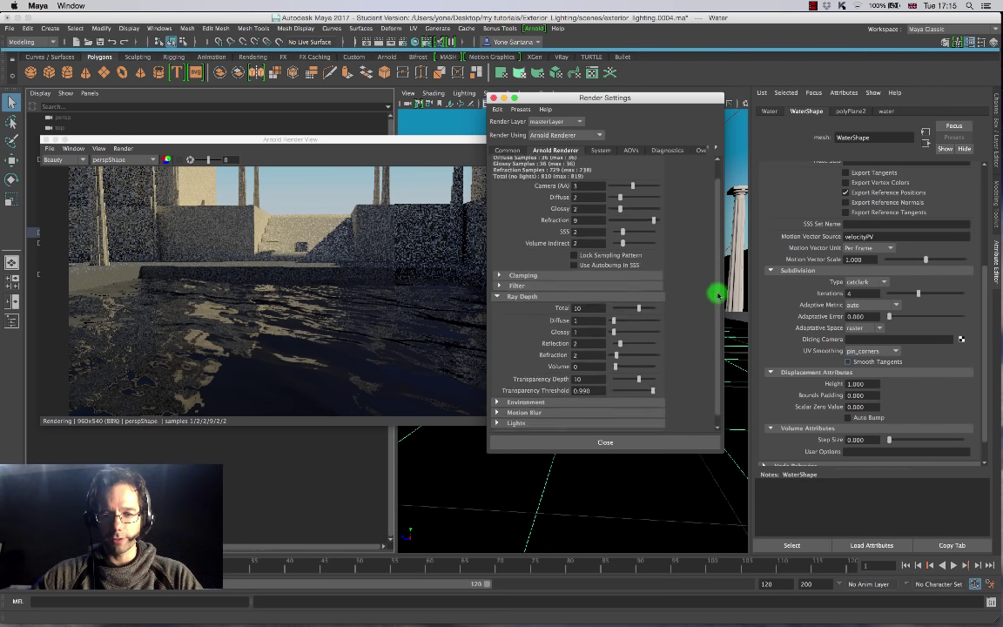
click(592, 324)
text(2)
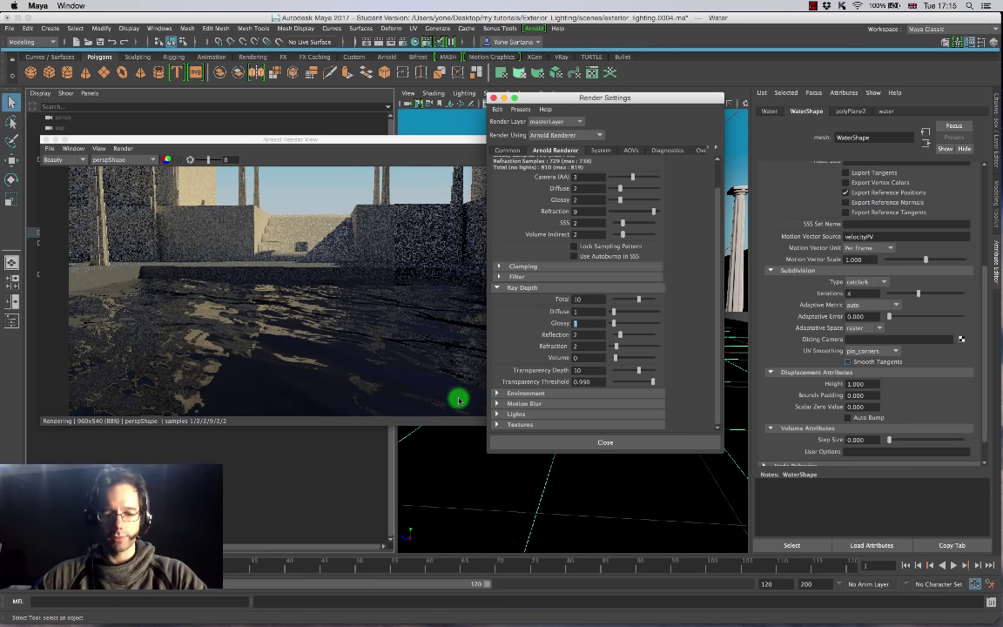
click(581, 358)
click(589, 346)
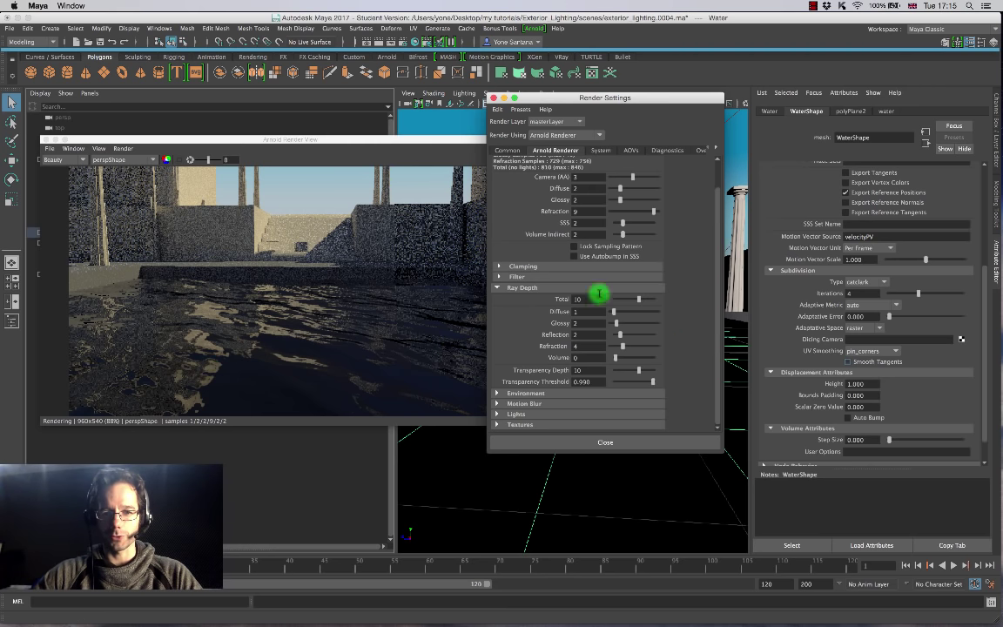
click(493, 98)
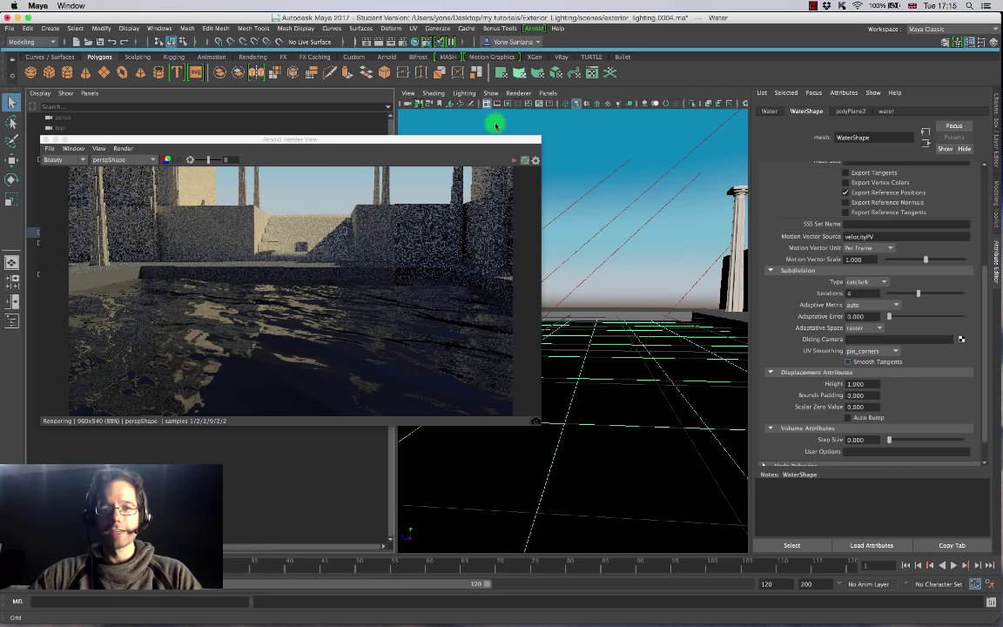
Restart the IPR render from perspShape to check the water with the increased ray depth.
click(155, 162)
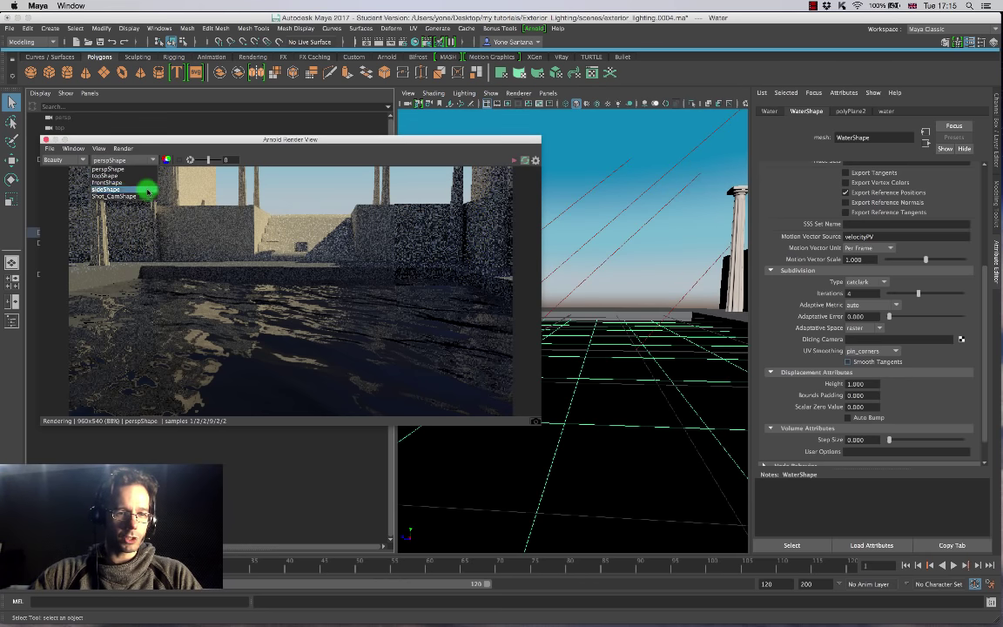
click(135, 183)
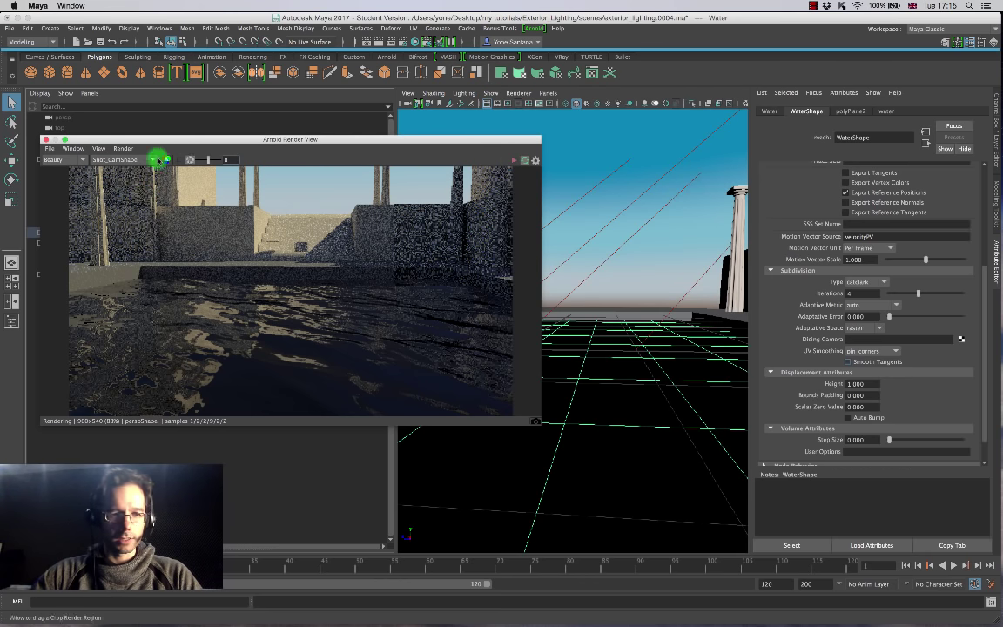
click(139, 160)
click(132, 170)
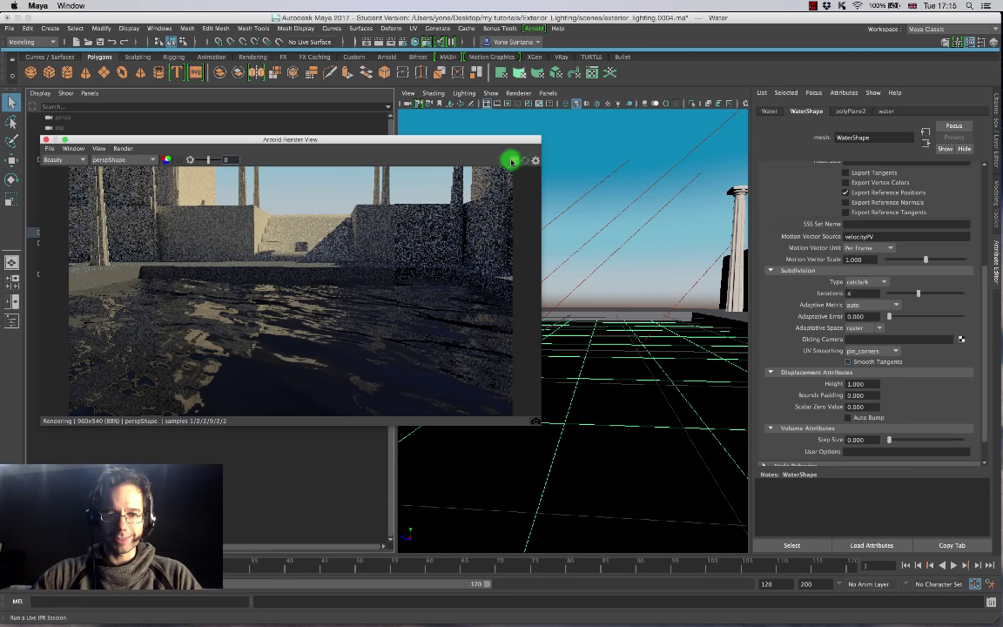
click(513, 159)
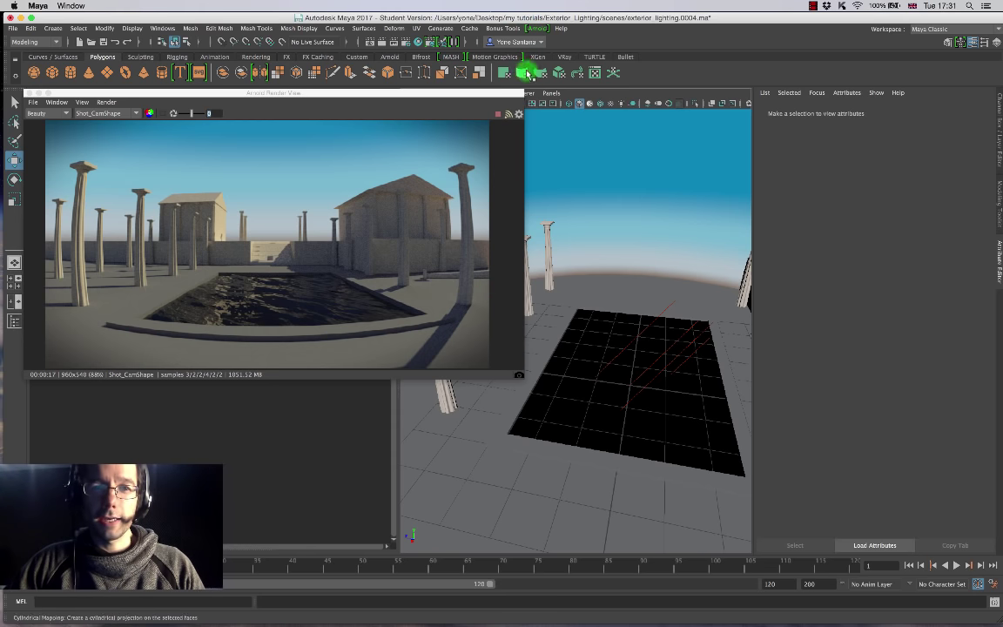
Create an aiFog shader as the atmosphere in the Arnold environment settings, close the render settings and stop the IPR render.
click(405, 44)
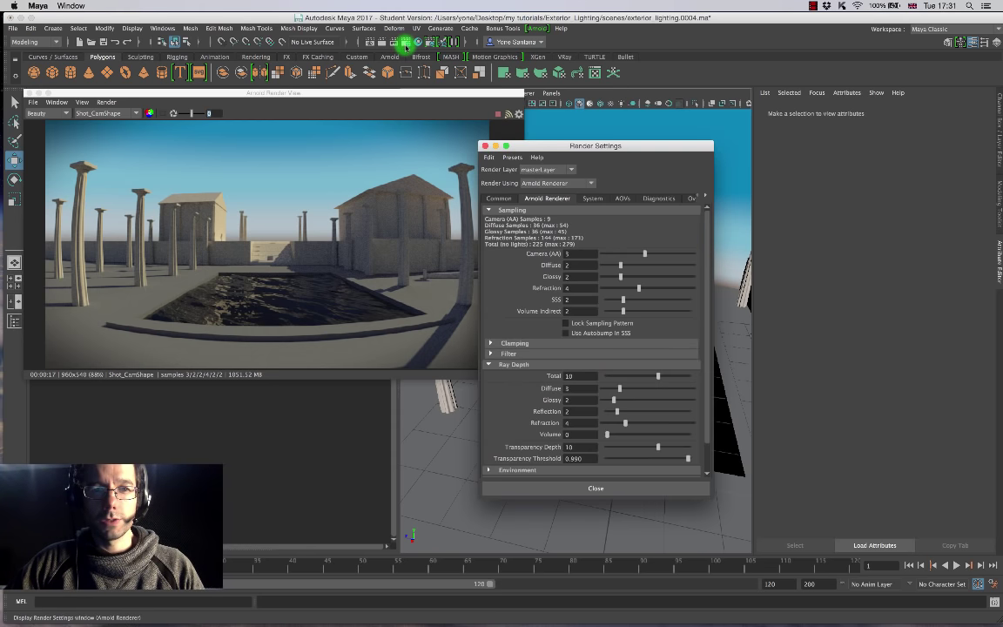
drag(512, 143, 553, 81)
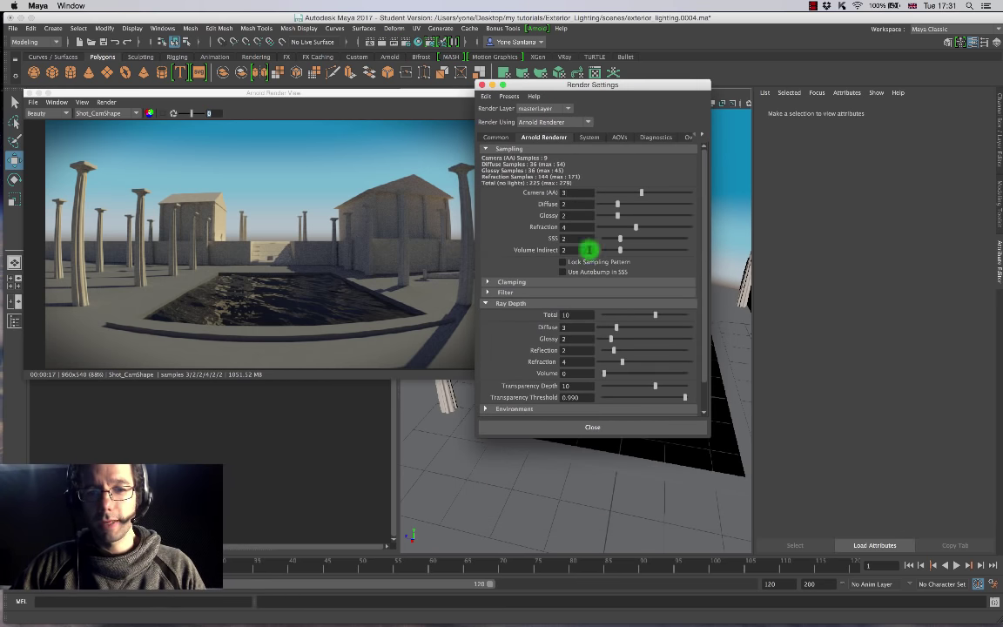
drag(701, 224, 701, 269)
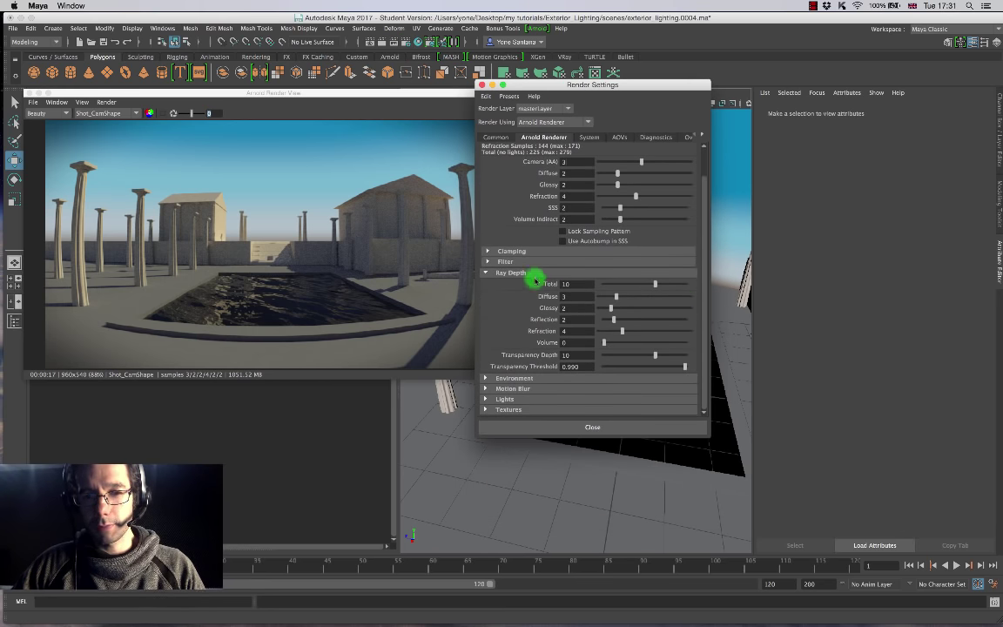
click(487, 273)
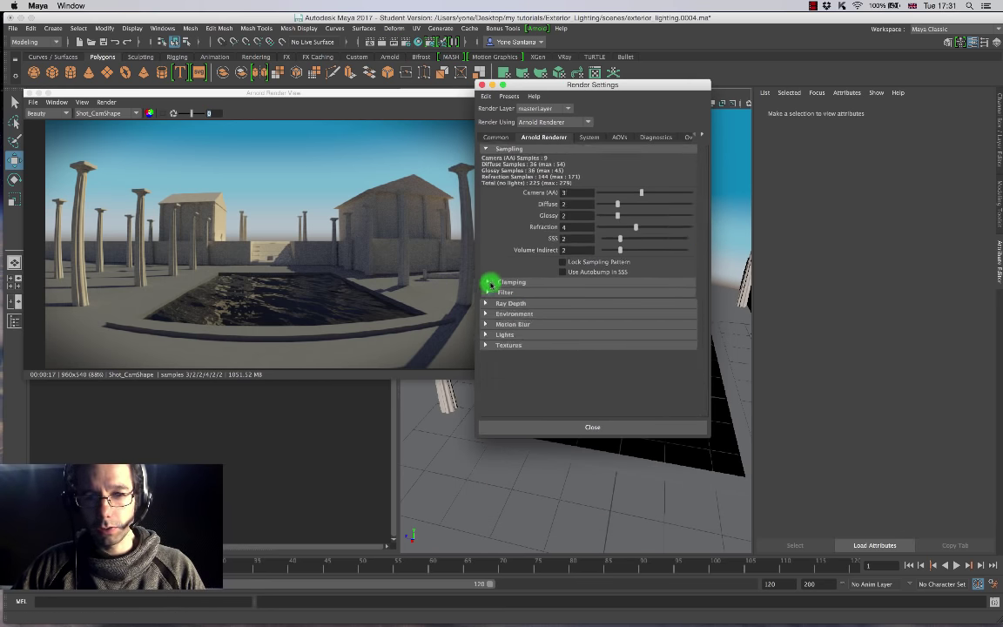
click(485, 316)
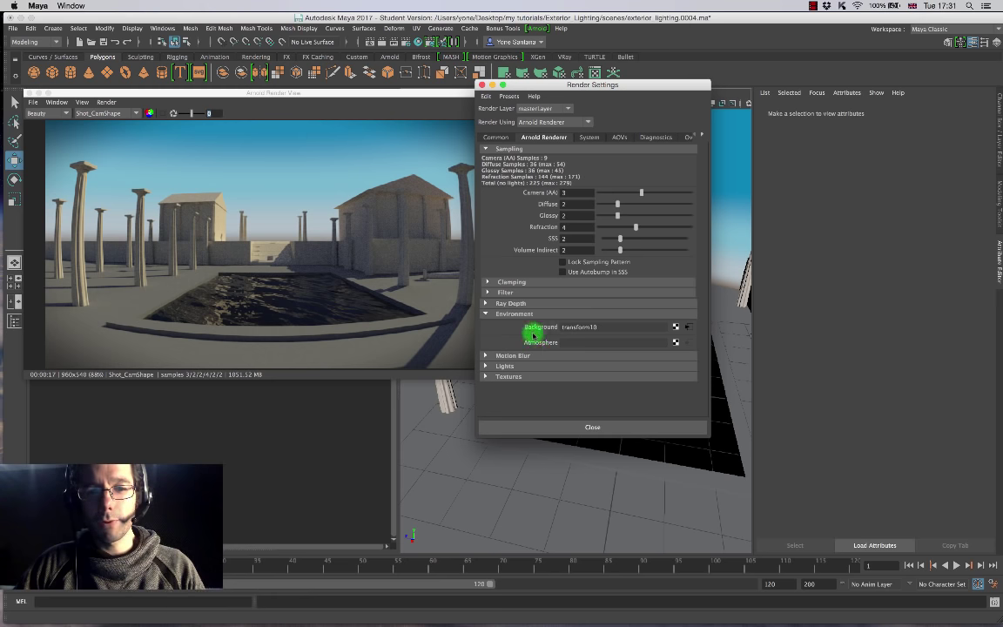
right_click(676, 345)
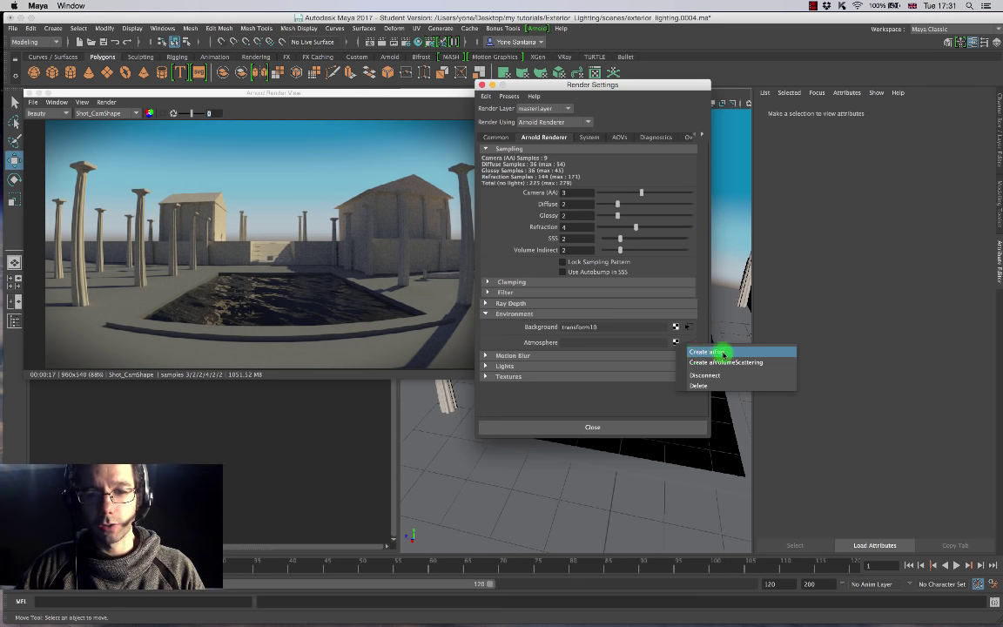
click(721, 353)
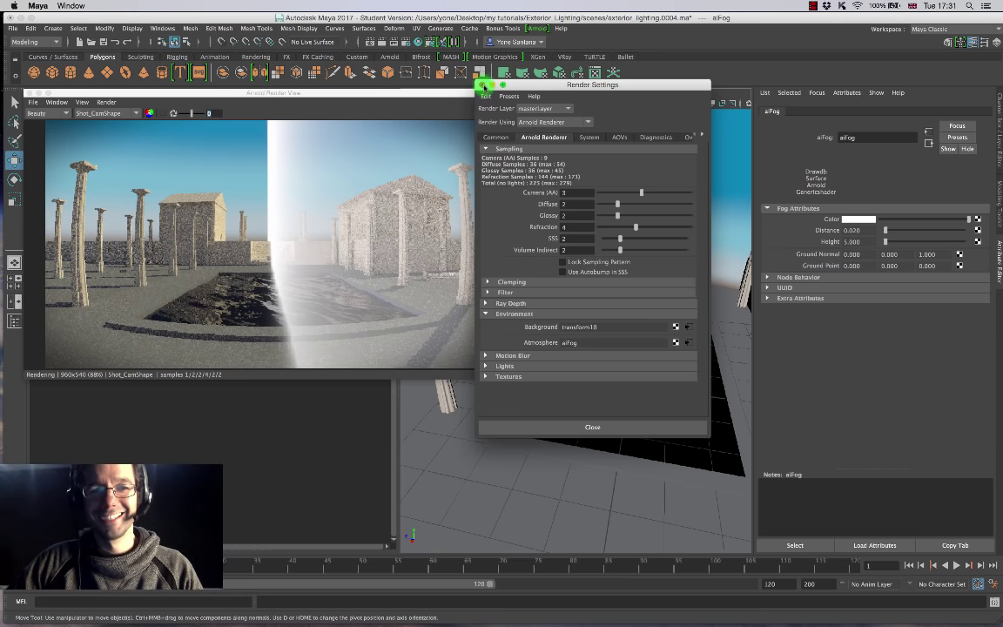
click(482, 84)
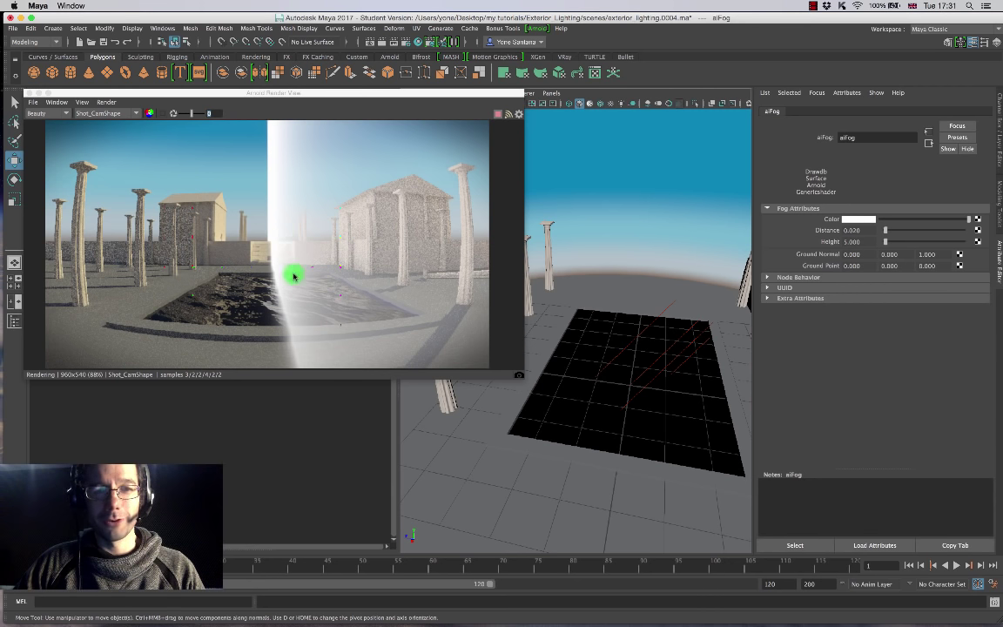
click(497, 112)
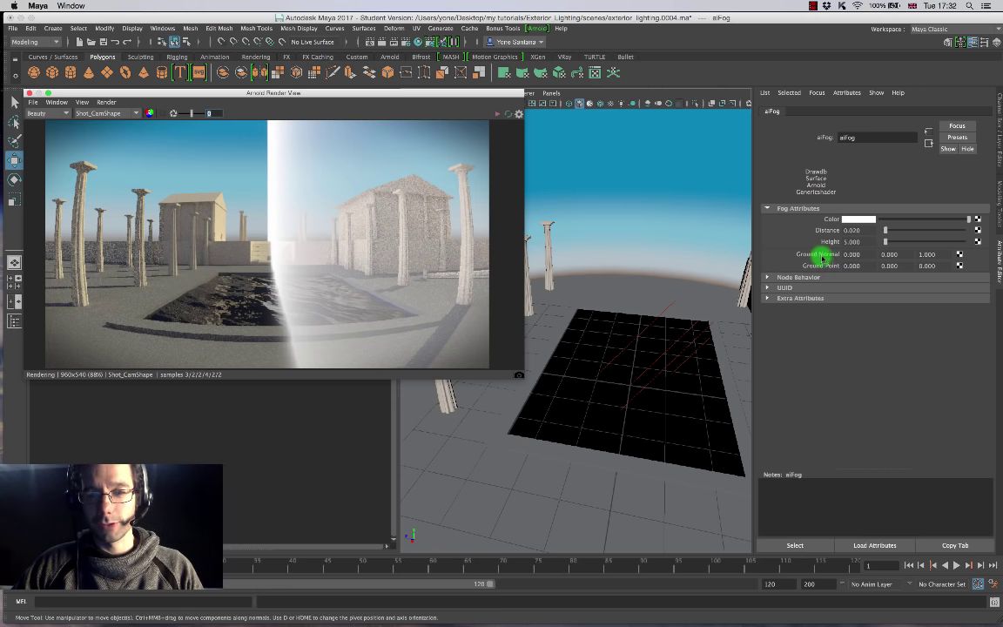
Try the aiFog shader's Ground Normal with a Z value of -1 and render the result from Shot_CamShape.
click(913, 255)
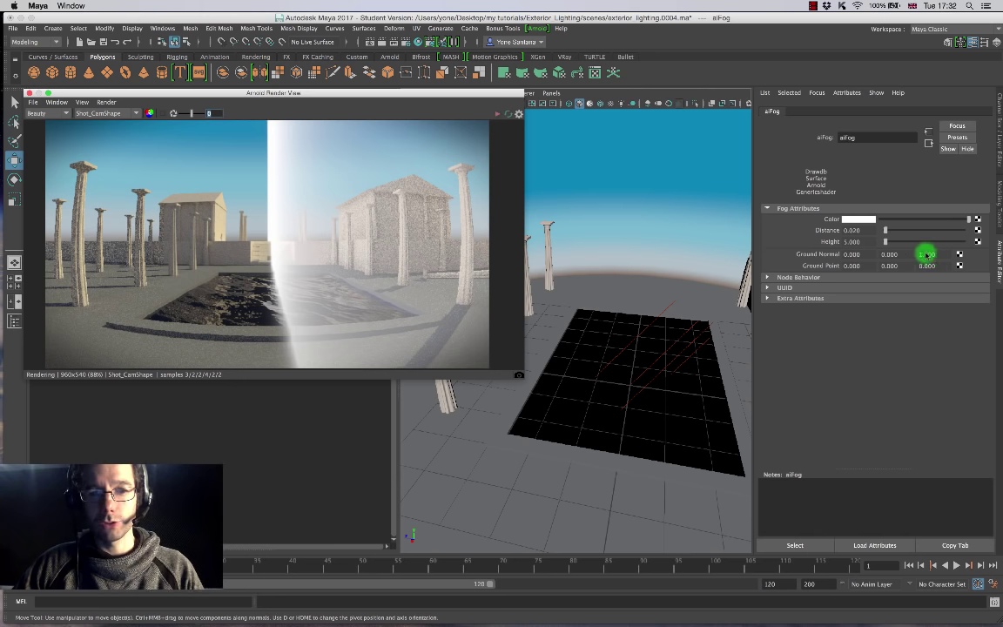
key(Return)
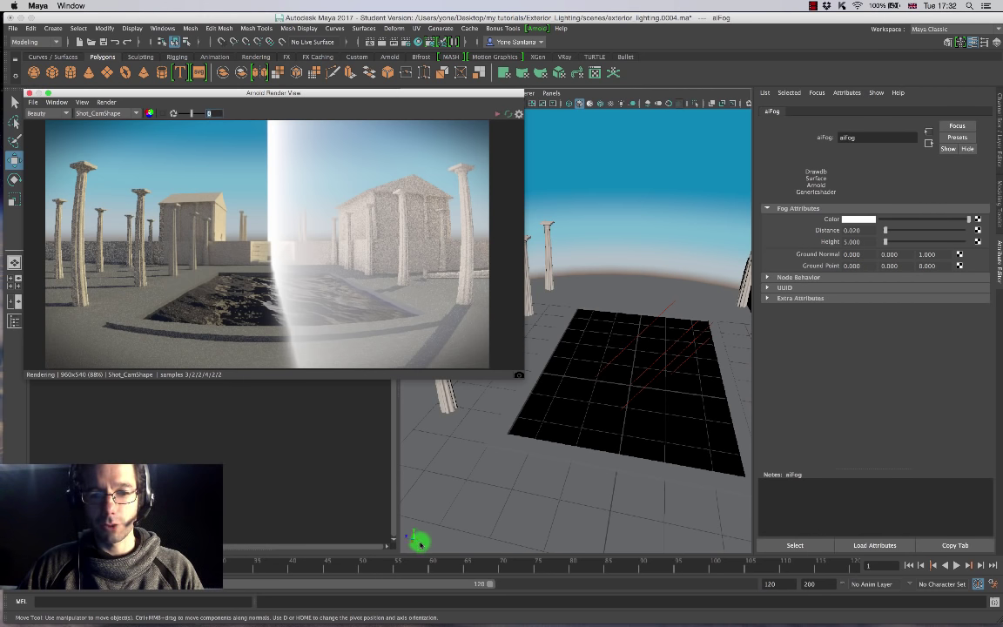
alt+drag(627, 409, 595, 409)
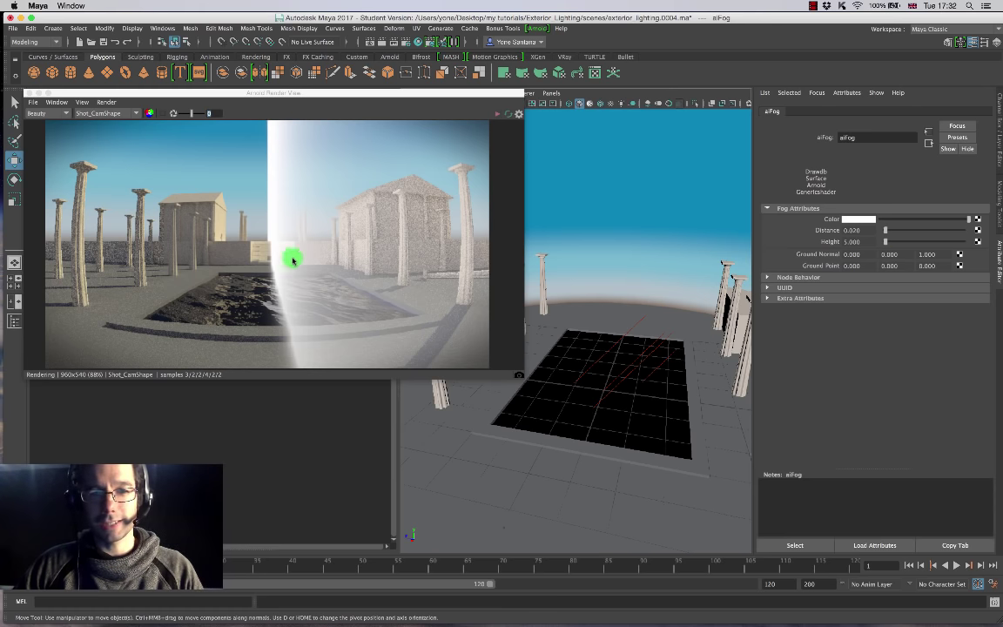
click(936, 254)
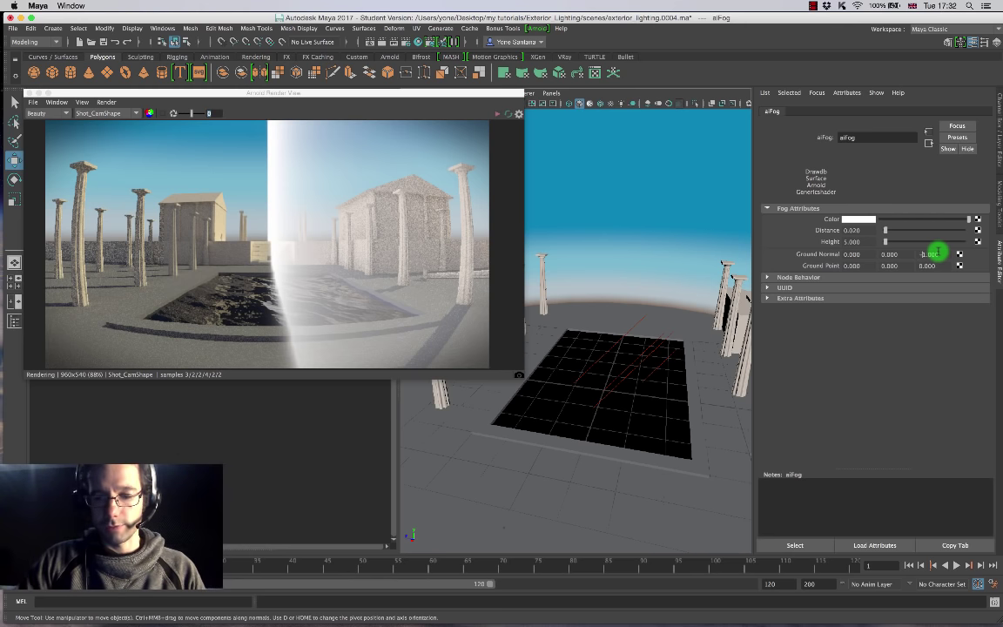
key(Return)
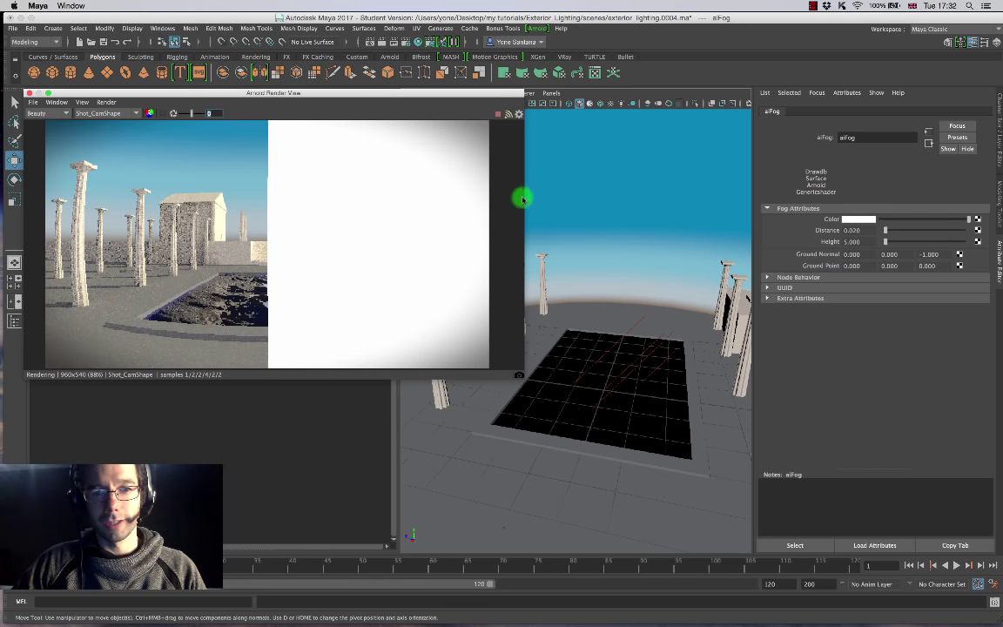
Restore the fog's Ground Normal Z value to 1.
click(930, 254)
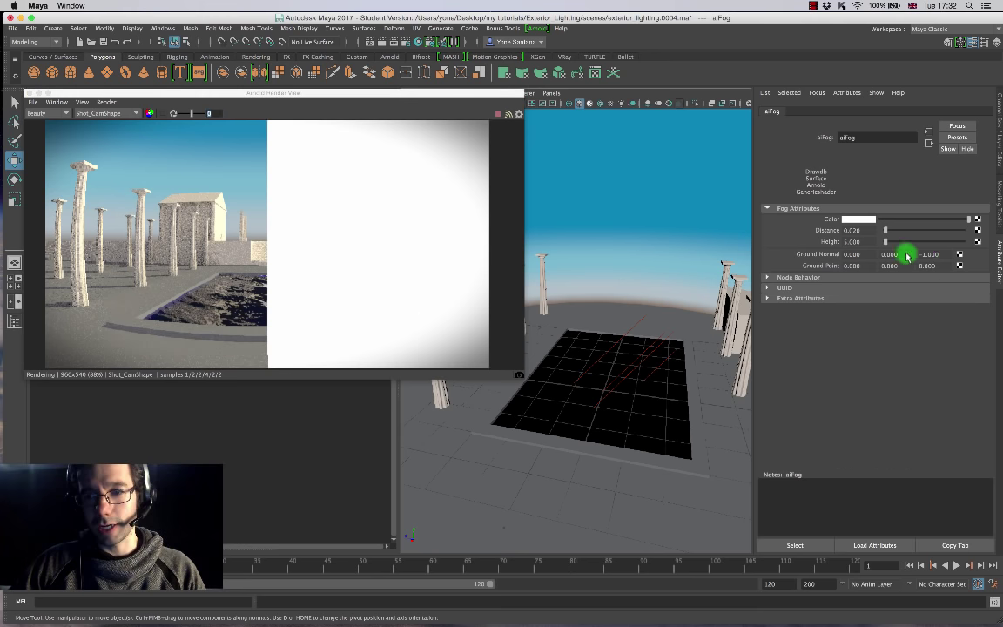
text(1)
key(Return)
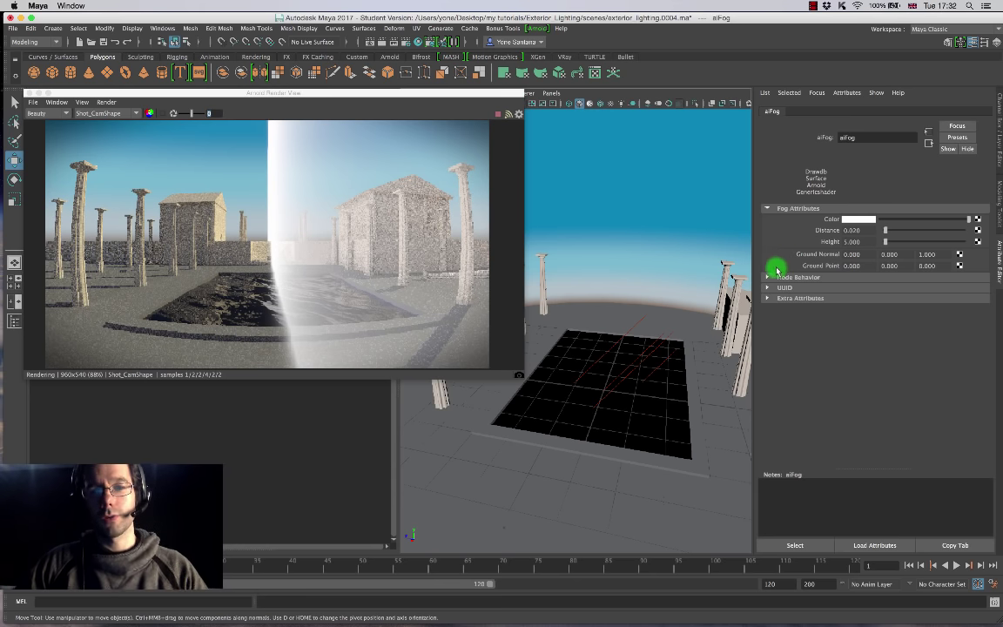
Orient the fog along the Y axis with a Ground Normal of 0, 1, 0 and a Height of 5.
click(930, 253)
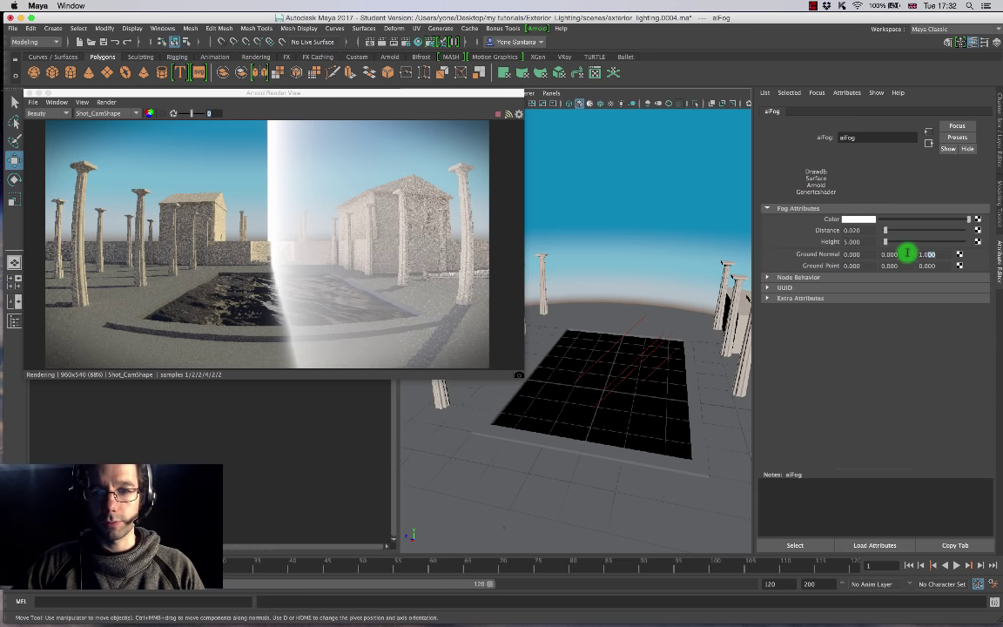
key(Return)
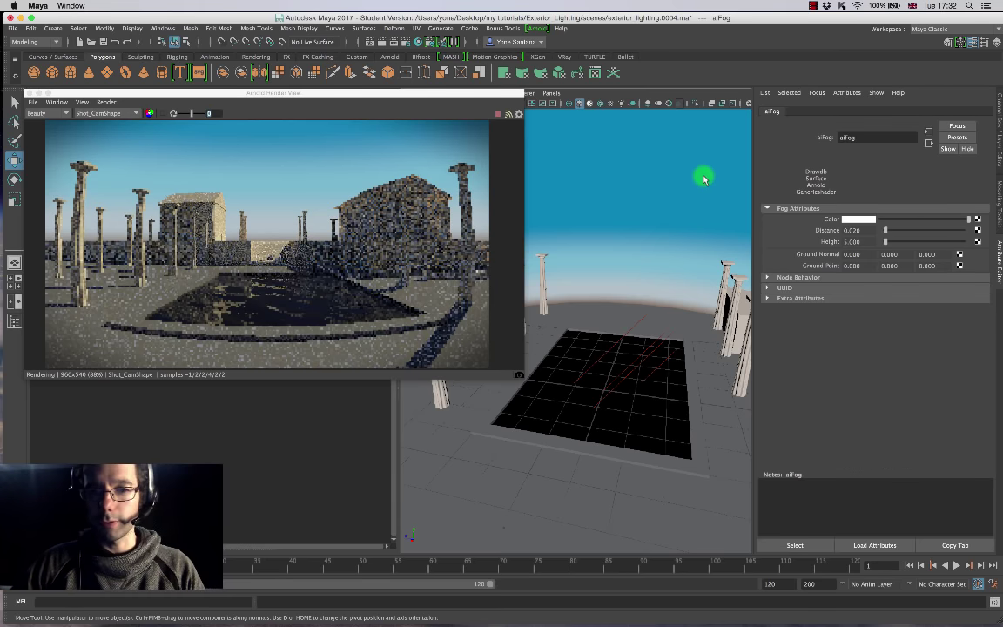
click(889, 253)
text(1)
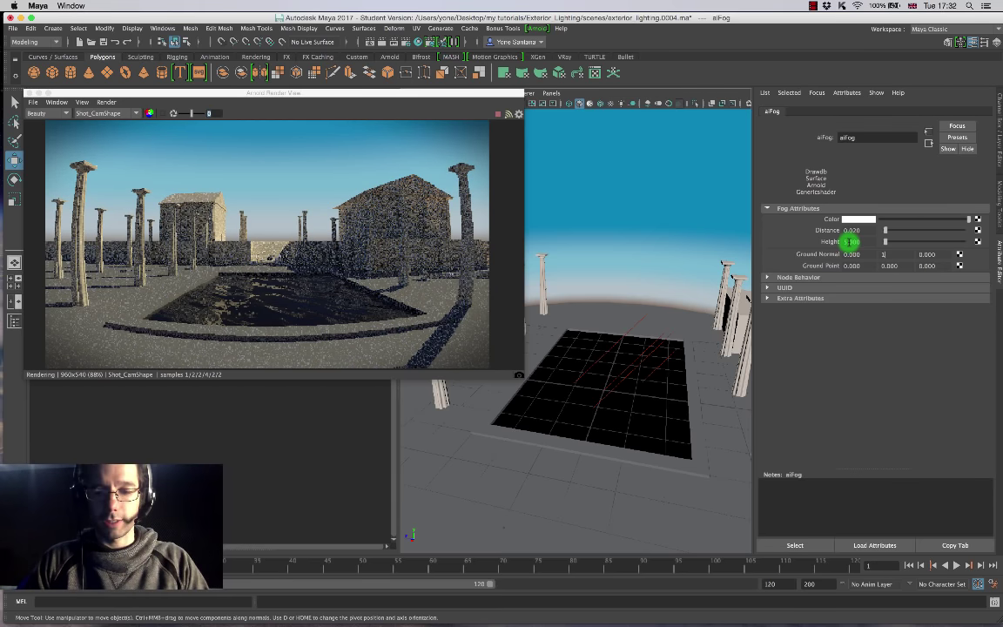
click(851, 241)
text(5)
key(Return)
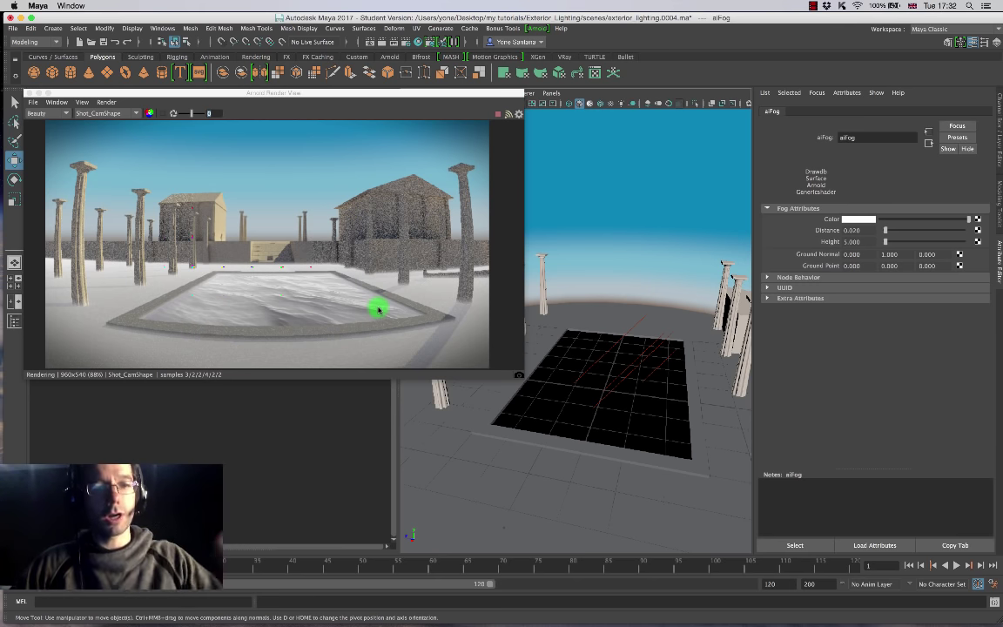
Test the ground fog with its Height raised to about 27, and return the Height to 5.
drag(886, 244, 889, 239)
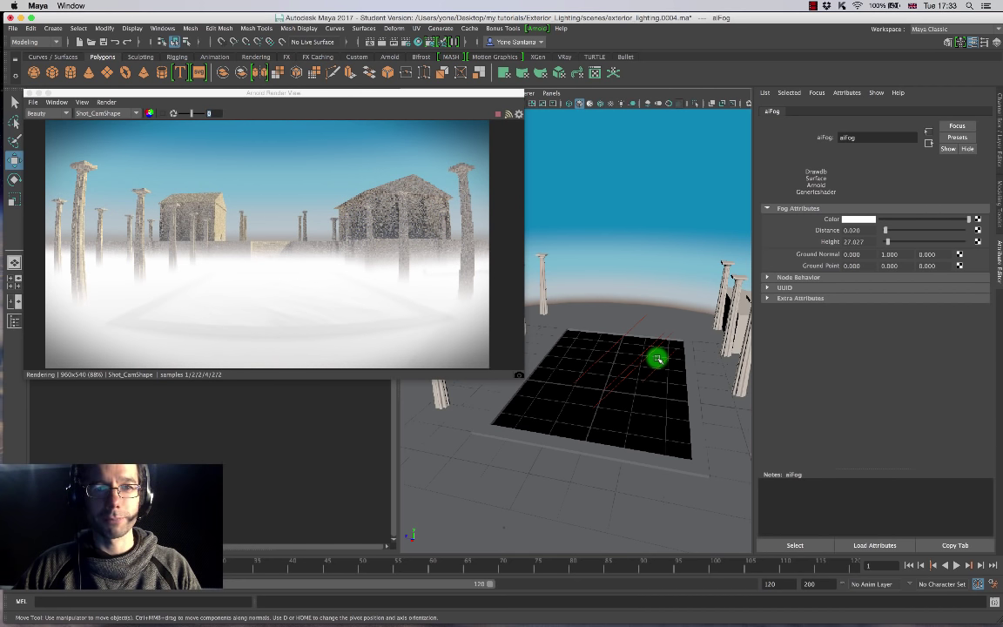
click(853, 241)
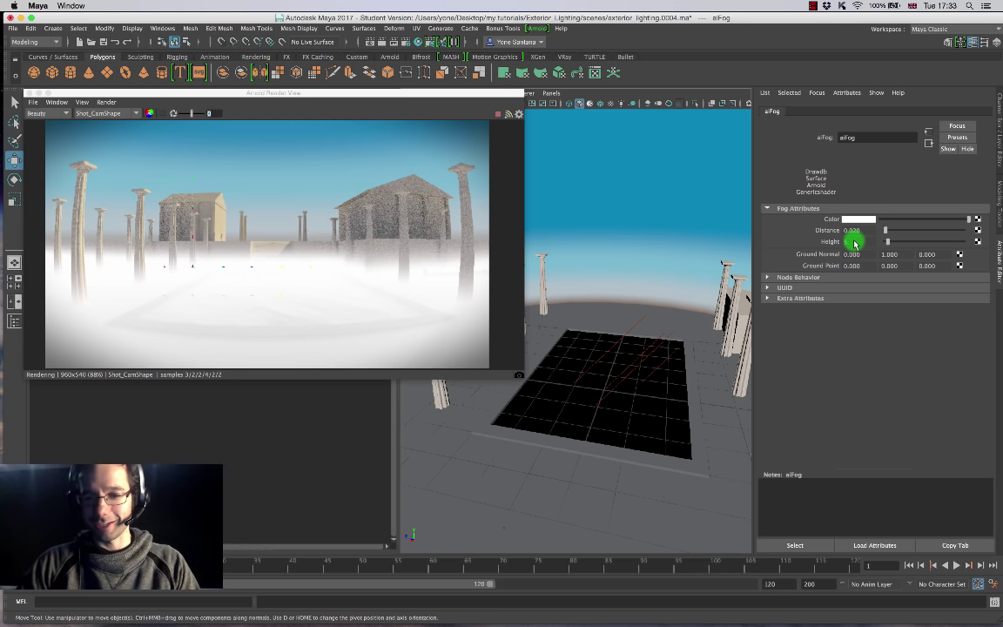
text(5)
key(Return)
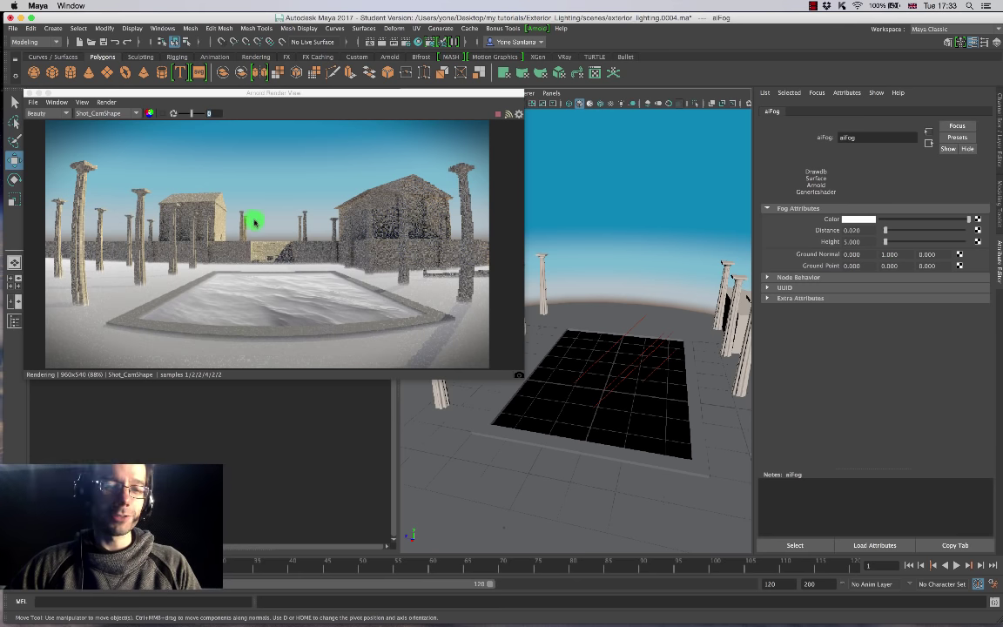
Return the fog's Ground Normal to 0, 0, 1.
click(925, 253)
ctrl+drag(899, 253, 853, 232)
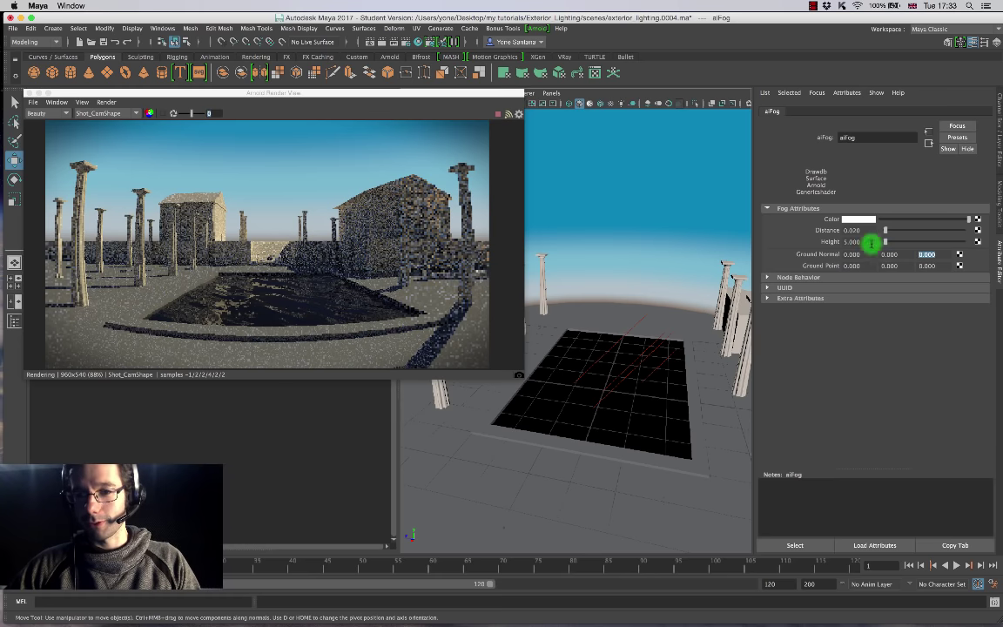
key(ctrl+z)
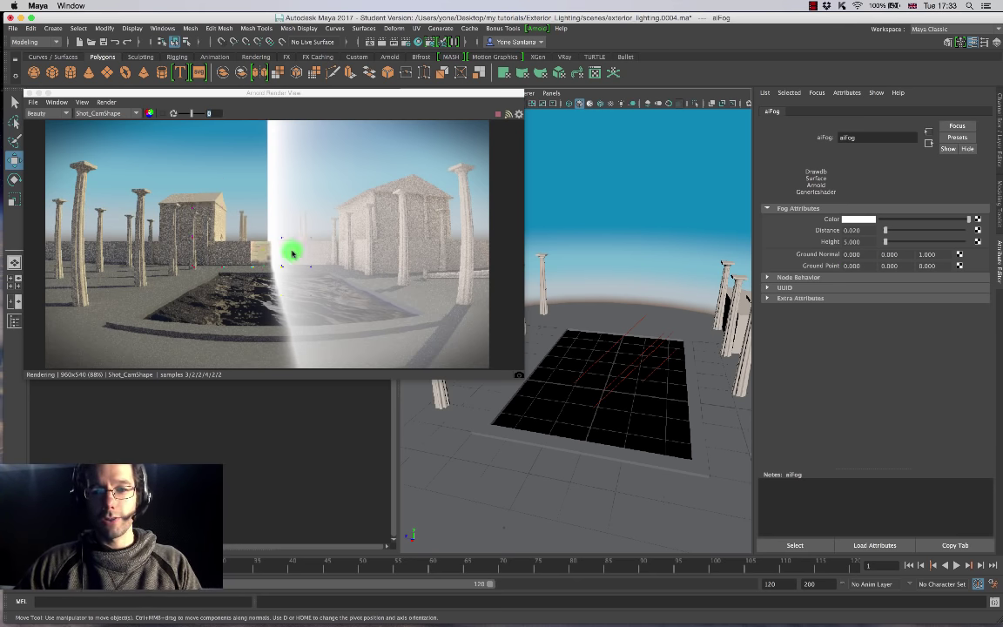
Try shifting the fog's Ground Point along Z, first to -100 and then to 1000.
click(929, 266)
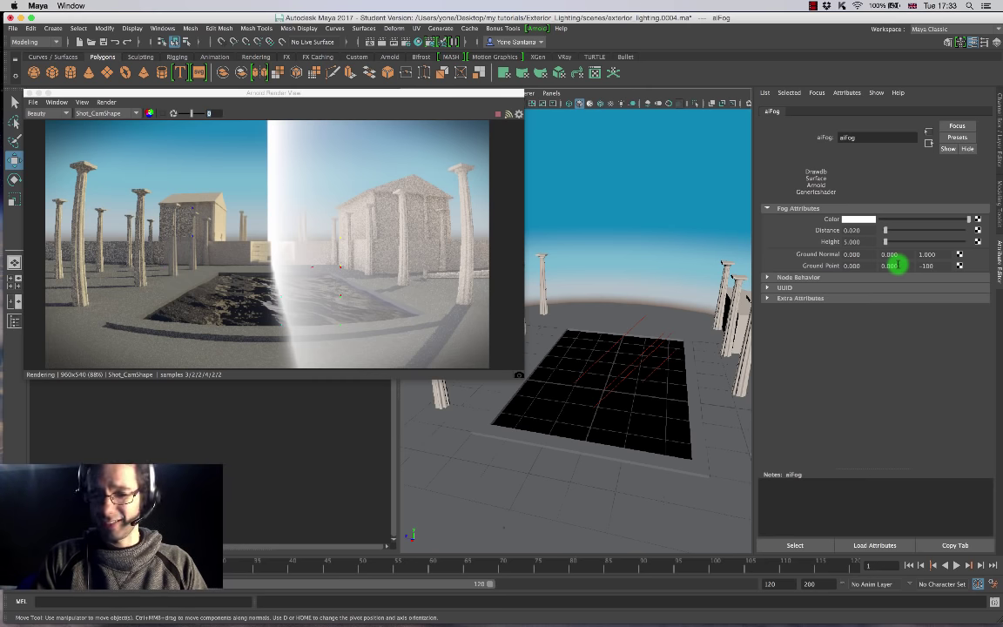
key(Return)
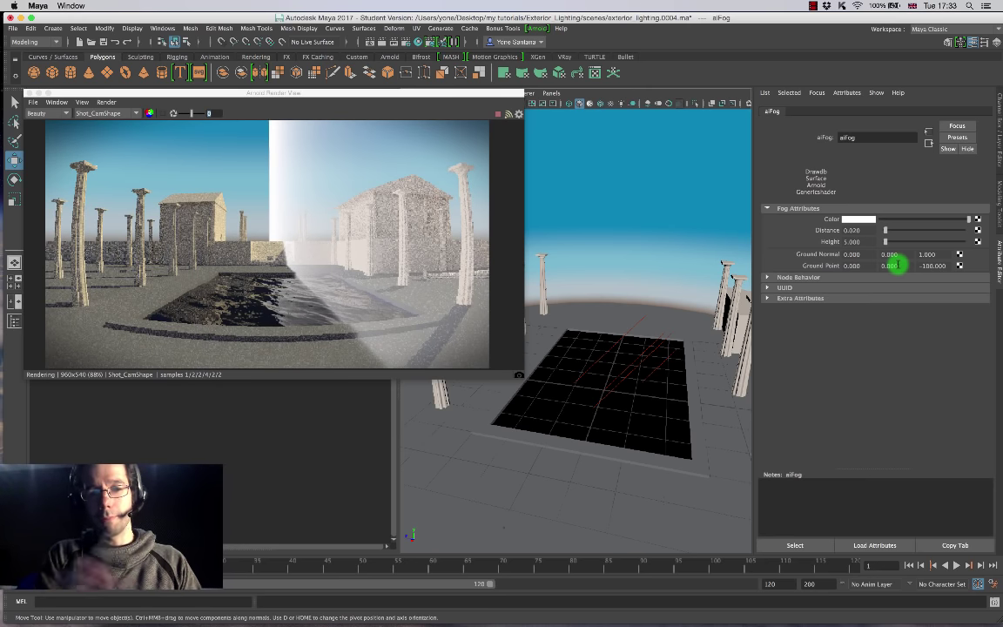
click(943, 267)
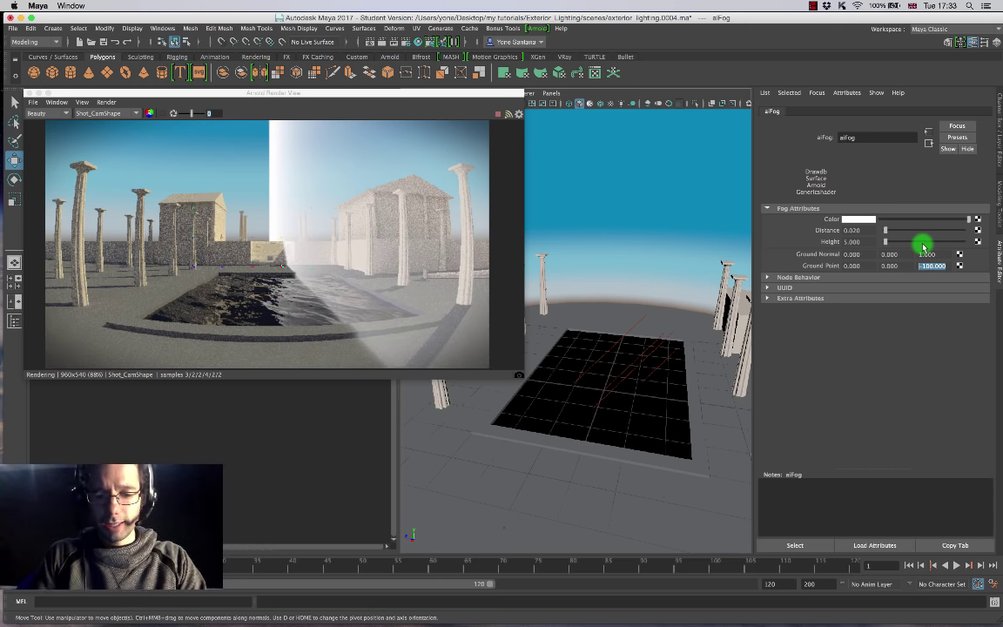
key(Return)
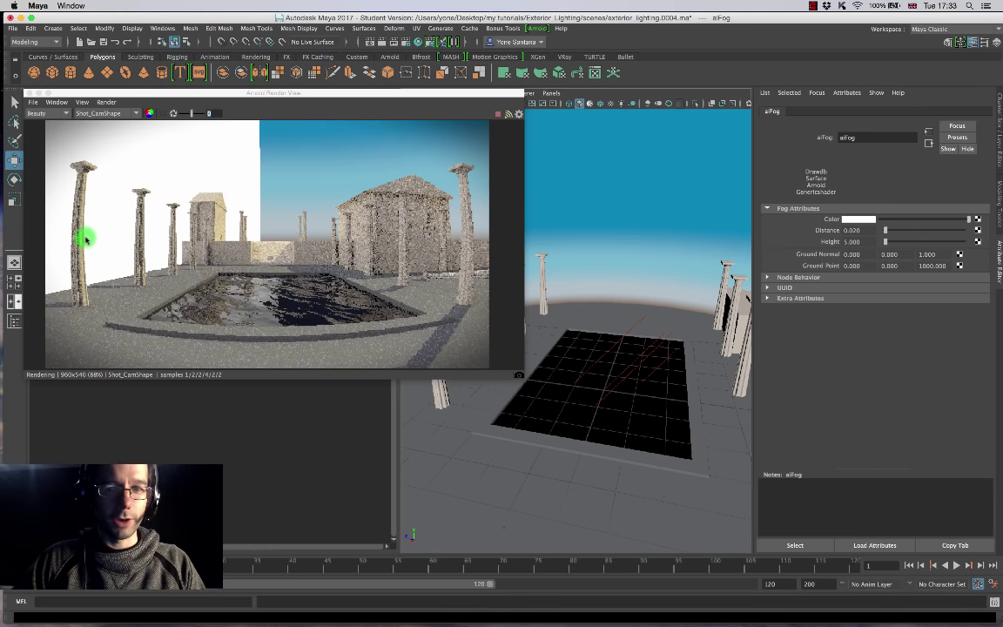
Reset the fog's Ground Point Z value to 0.
double_click(852, 242)
mouse_move(852, 242)
mouse_down()
mouse_move(828, 223)
mouse_move(846, 228)
mouse_move(828, 244)
mouse_move(960, 270)
mouse_up()
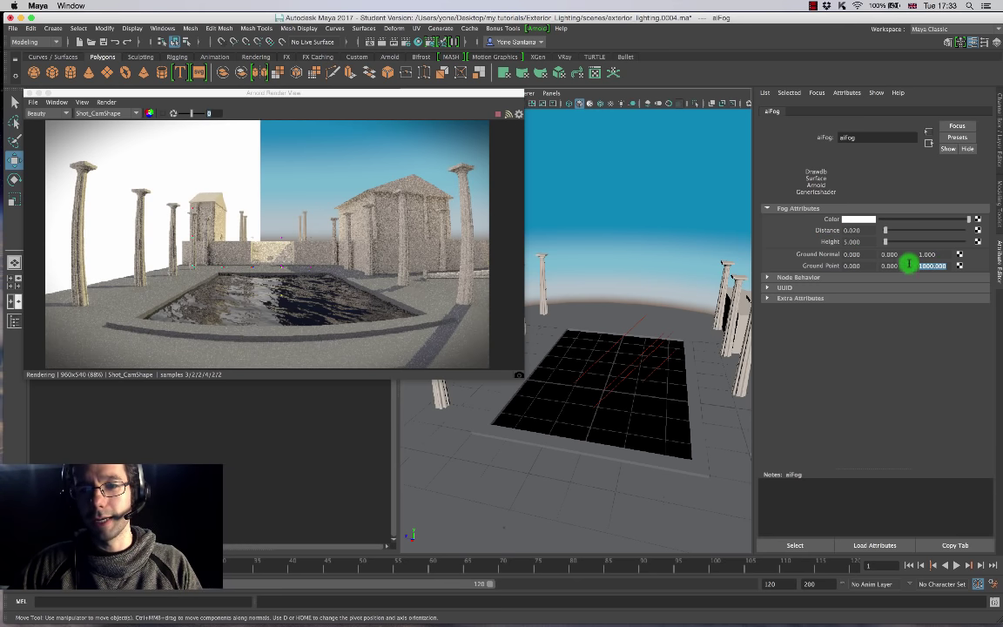
text(0)
key(Return)
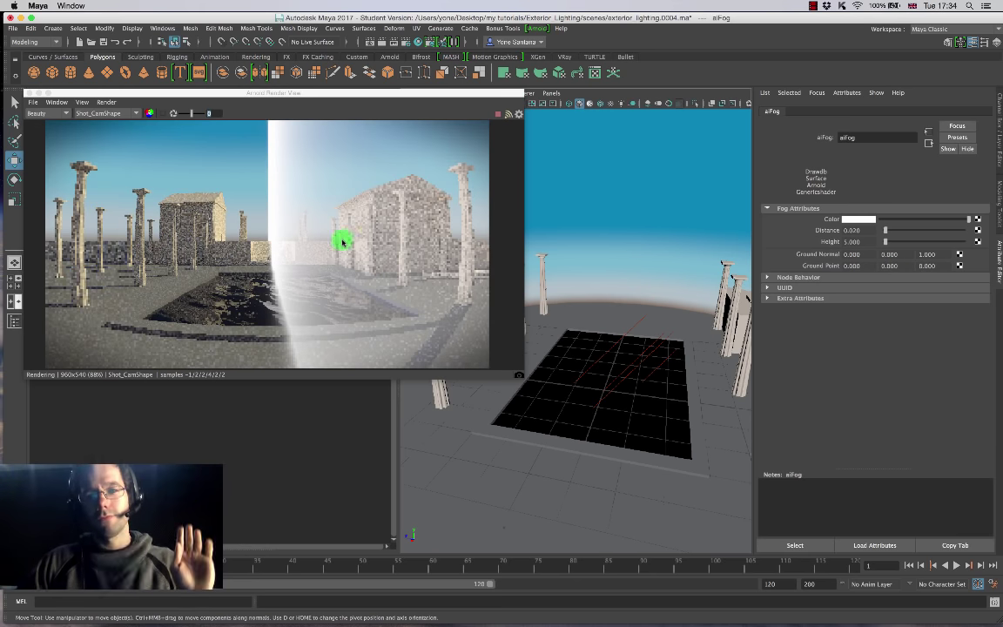
Raise the fog Distance to about 47.3 and tint its color pale grey-blue, sampled from the rendered sky (RGB 0.305, 0.418, 0.474).
drag(899, 236, 889, 231)
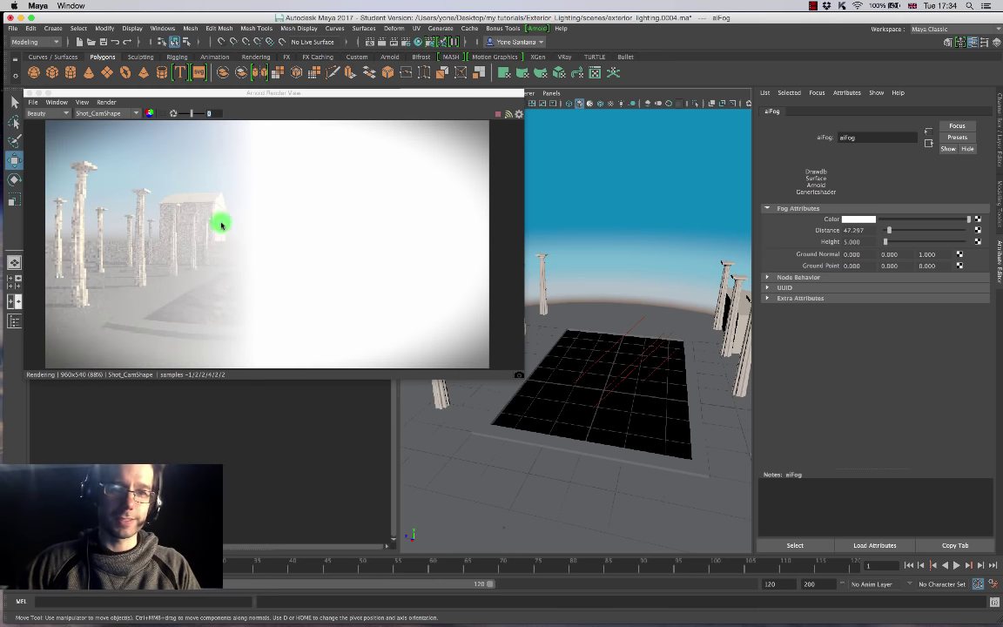
click(857, 221)
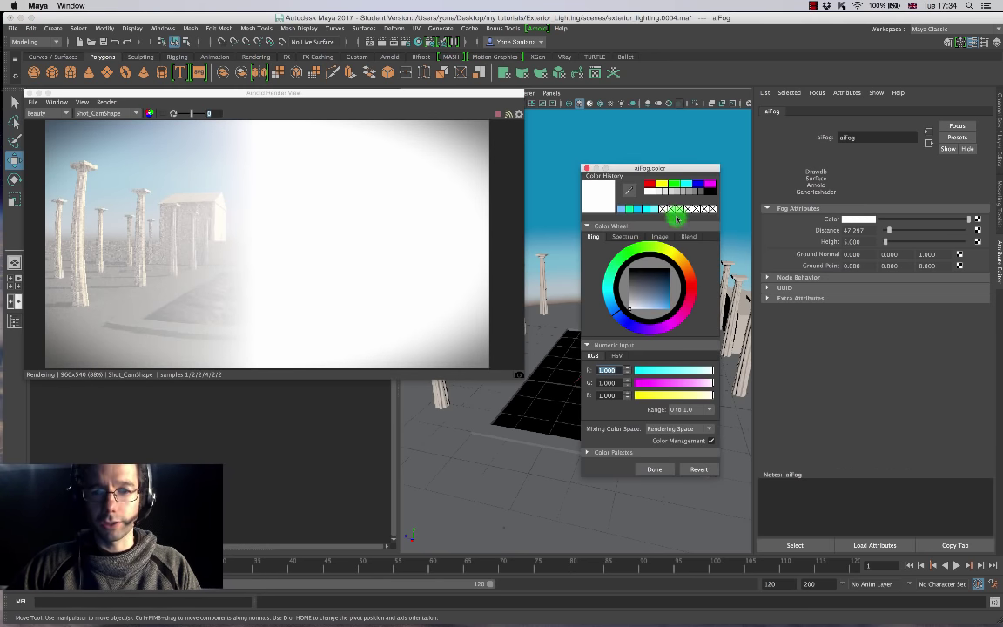
click(694, 193)
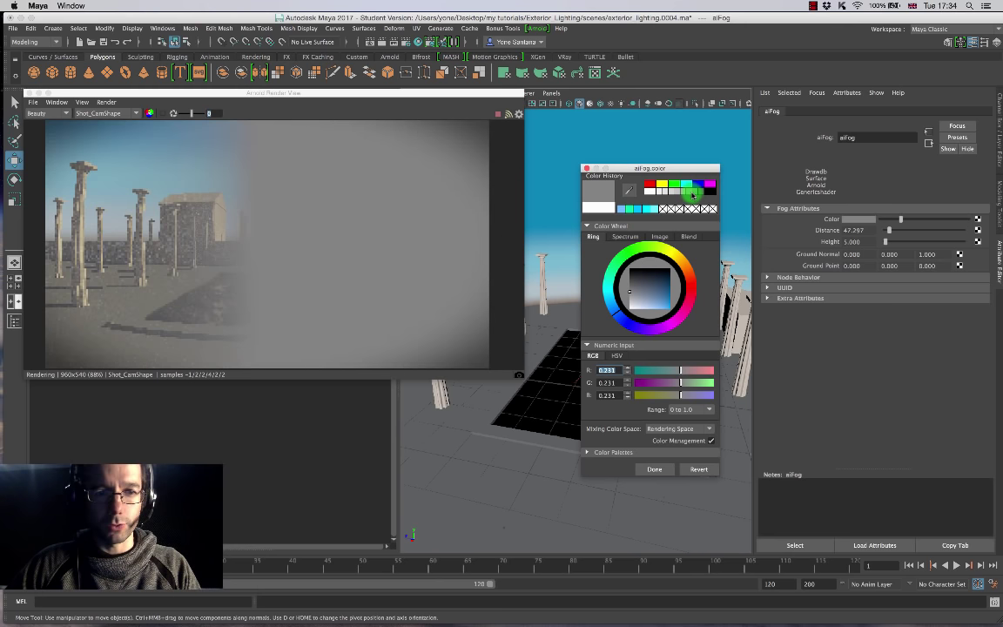
click(643, 298)
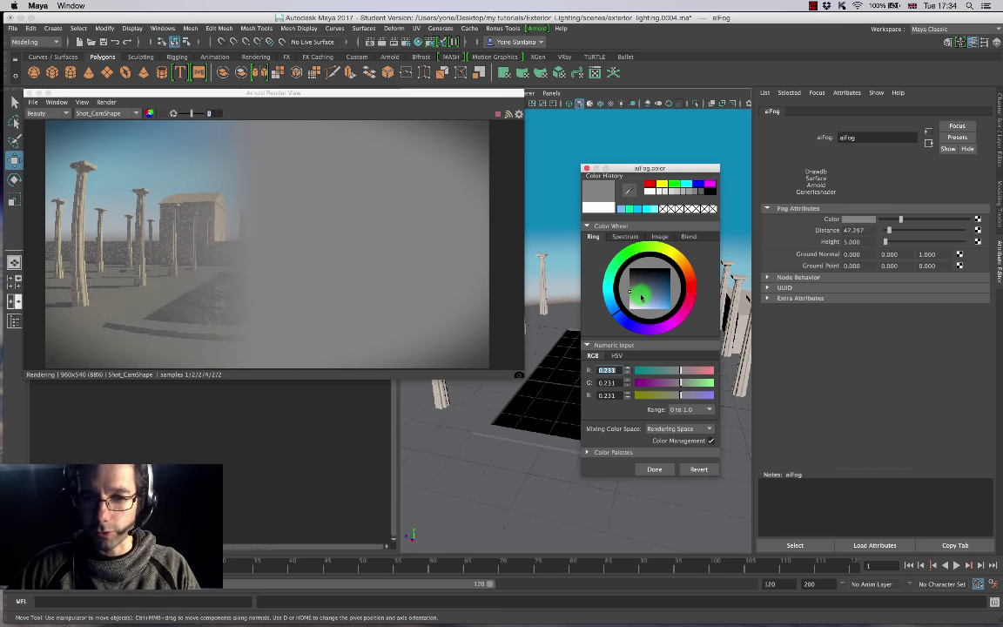
click(643, 297)
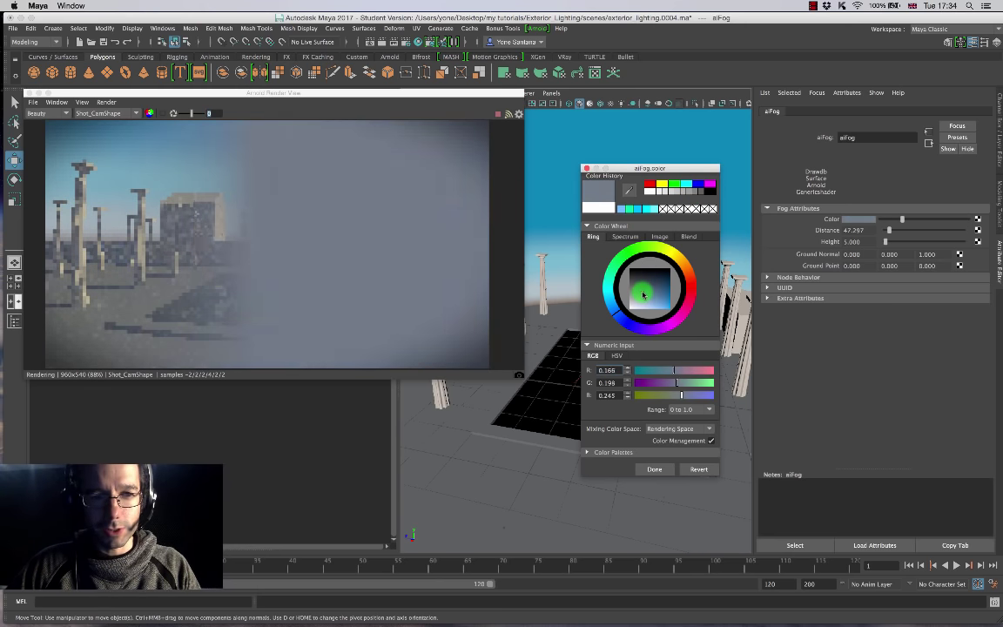
click(642, 295)
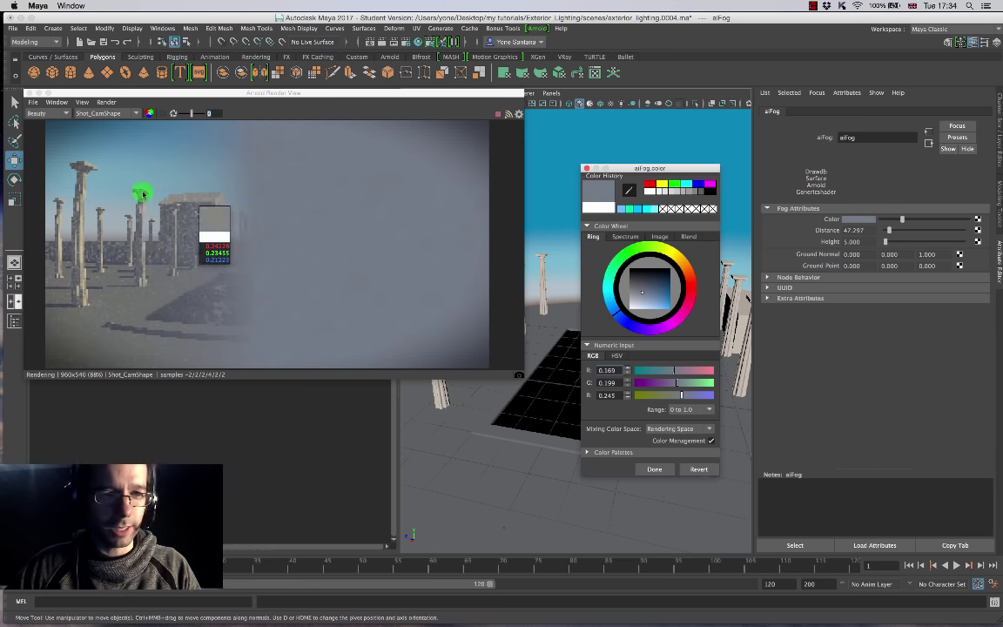
click(124, 215)
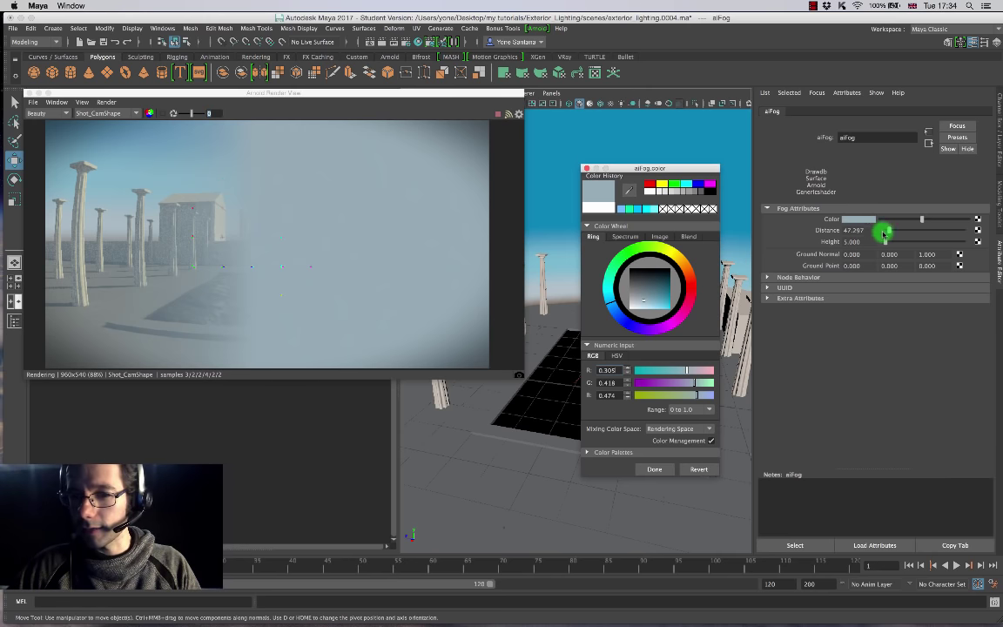
Thin the fog with a Distance of 0.005 and raise its Height to about 81.
click(853, 229)
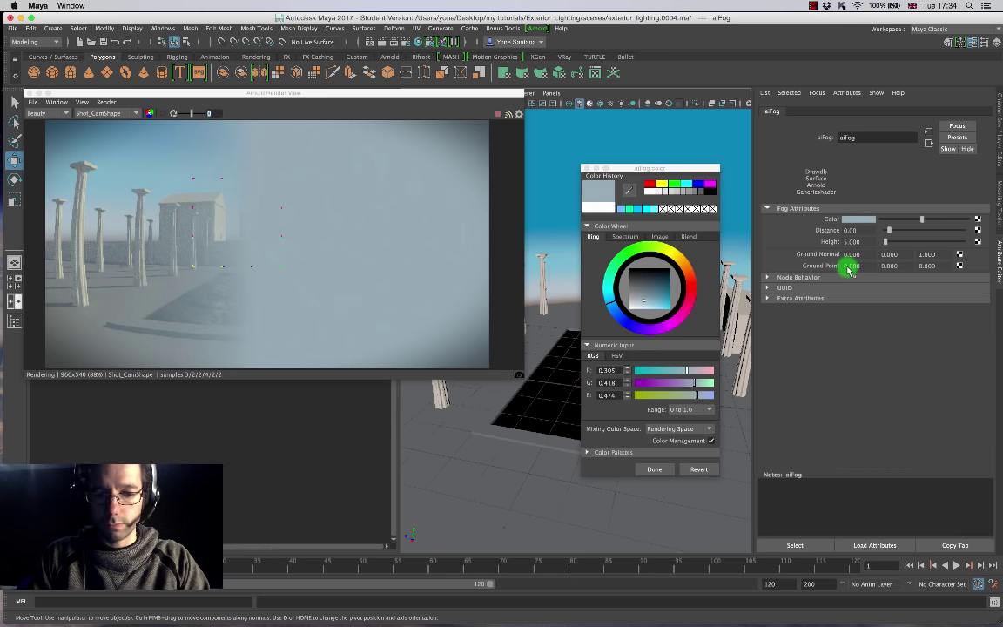
text(0.005)
key(Return)
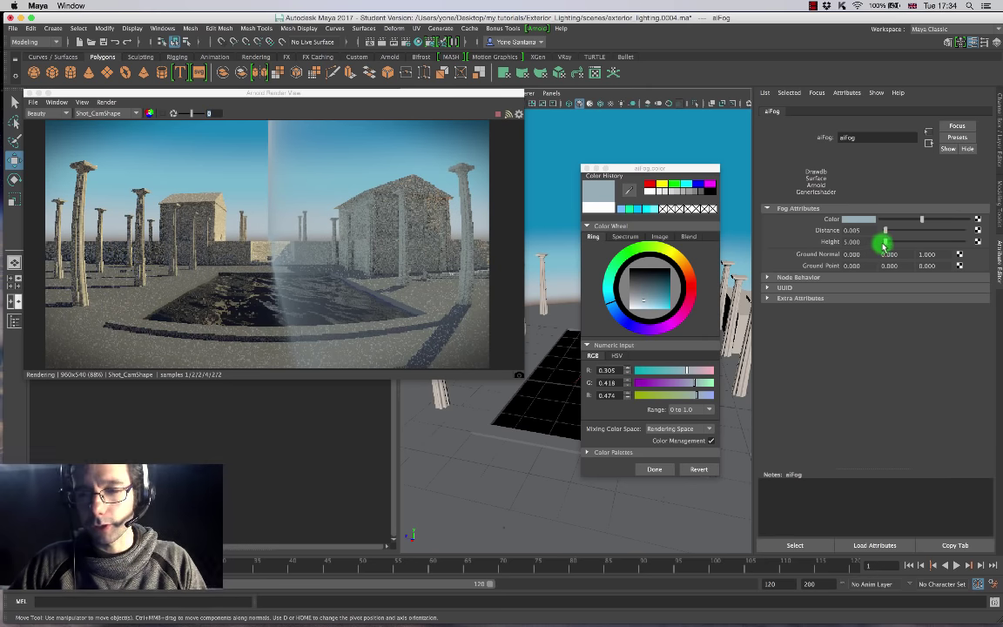
drag(880, 242, 786, 268)
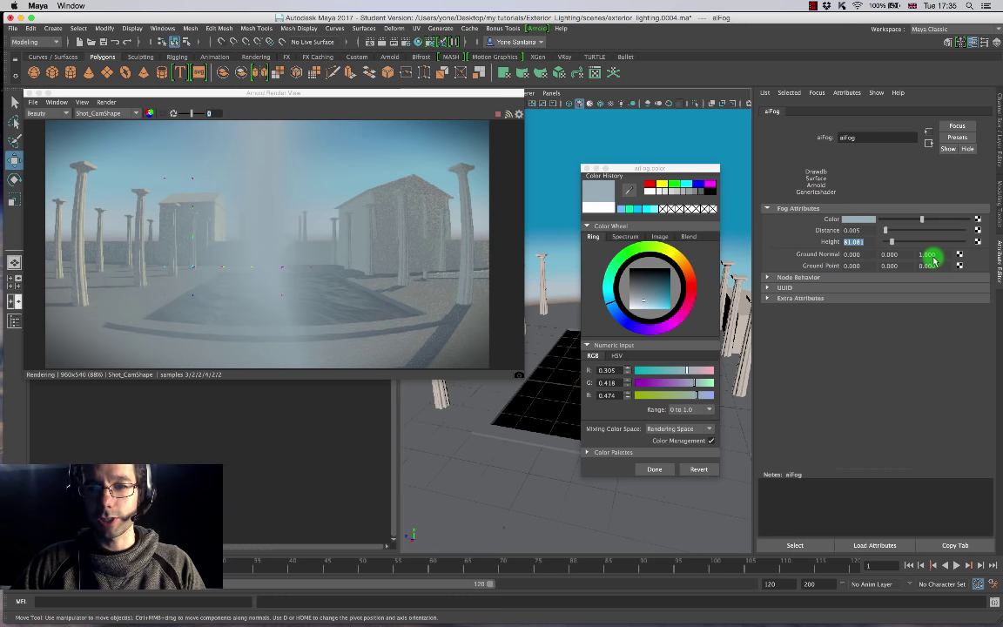
drag(933, 255, 907, 266)
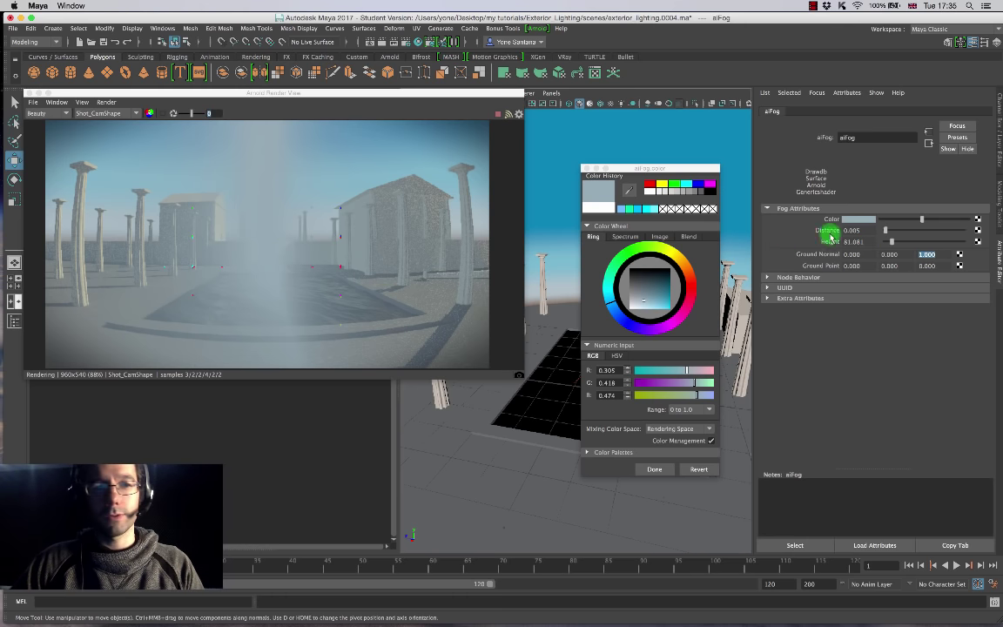
Render the scene through perspShape and orbit the perspective view to examine the fog over the pool and columns.
click(110, 102)
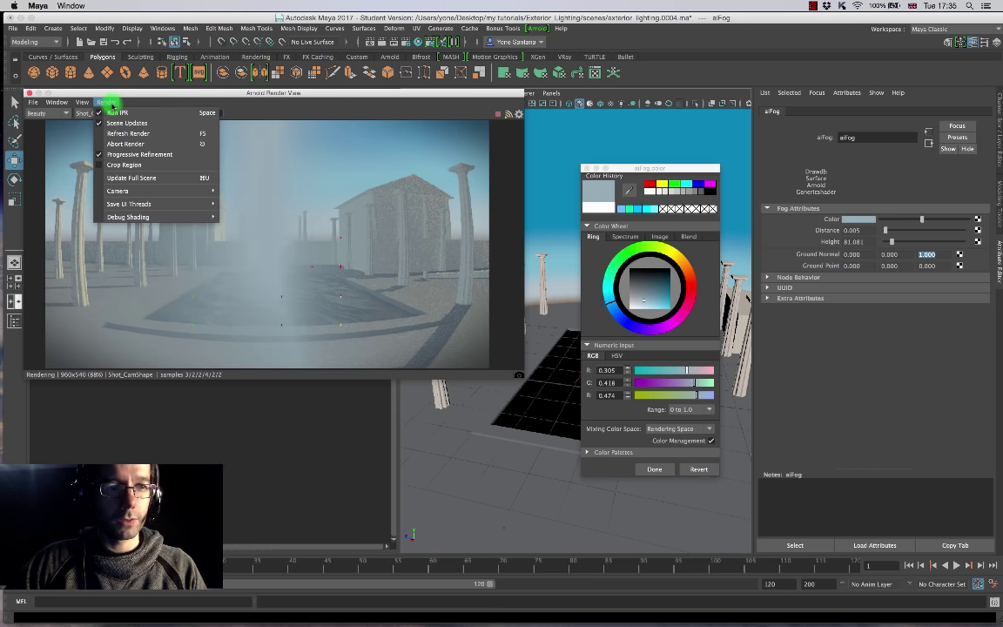
click(89, 113)
click(89, 113)
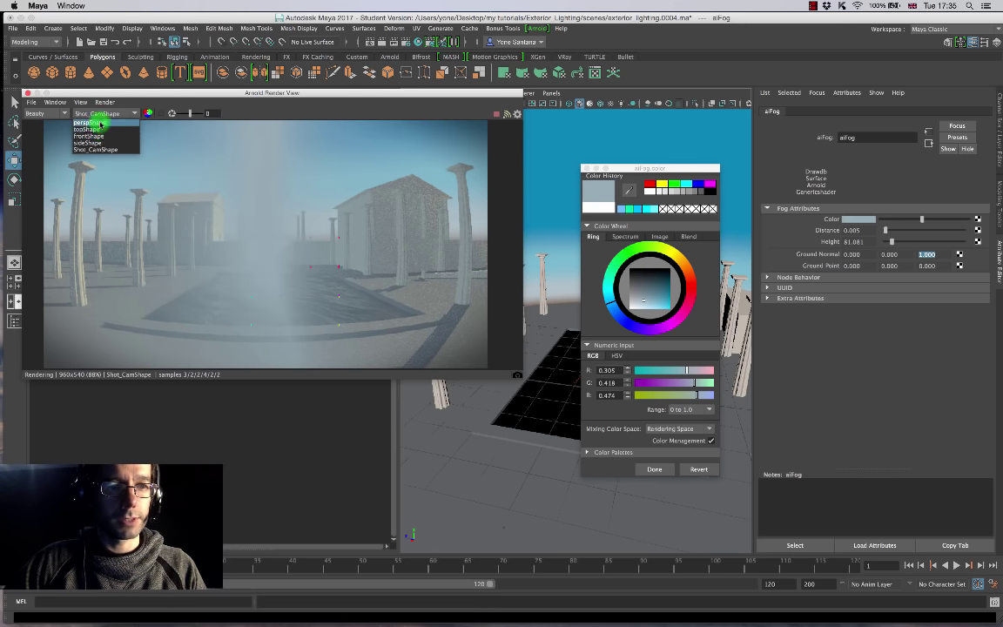
click(100, 125)
scroll(340, 212, down, 2)
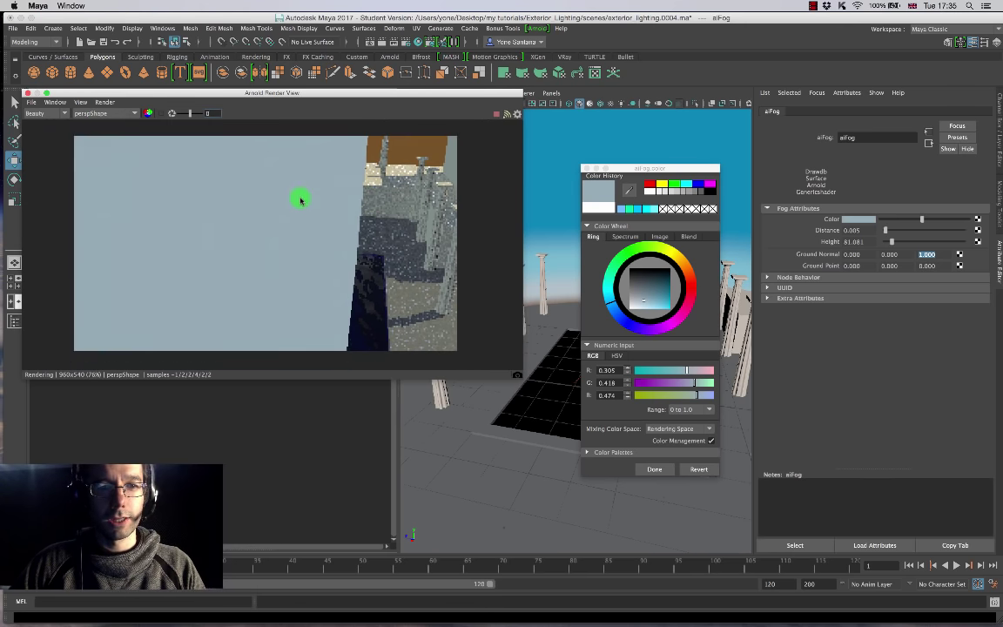
drag(660, 166, 859, 171)
alt+drag(662, 322, 420, 328)
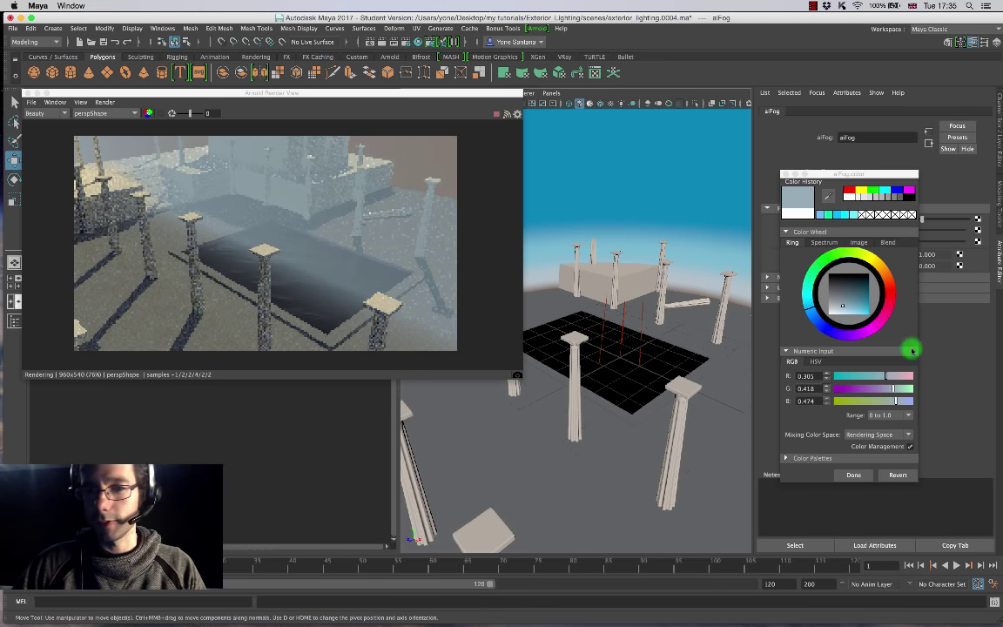
Try a neutral grey fog color with RGB 0.341 on all channels.
click(785, 175)
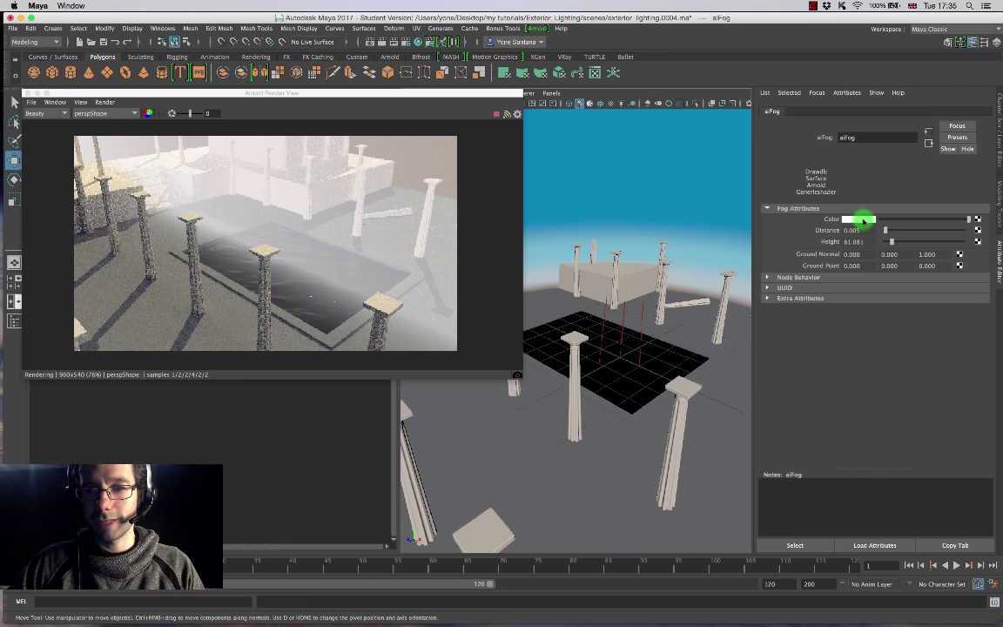
click(864, 220)
click(819, 223)
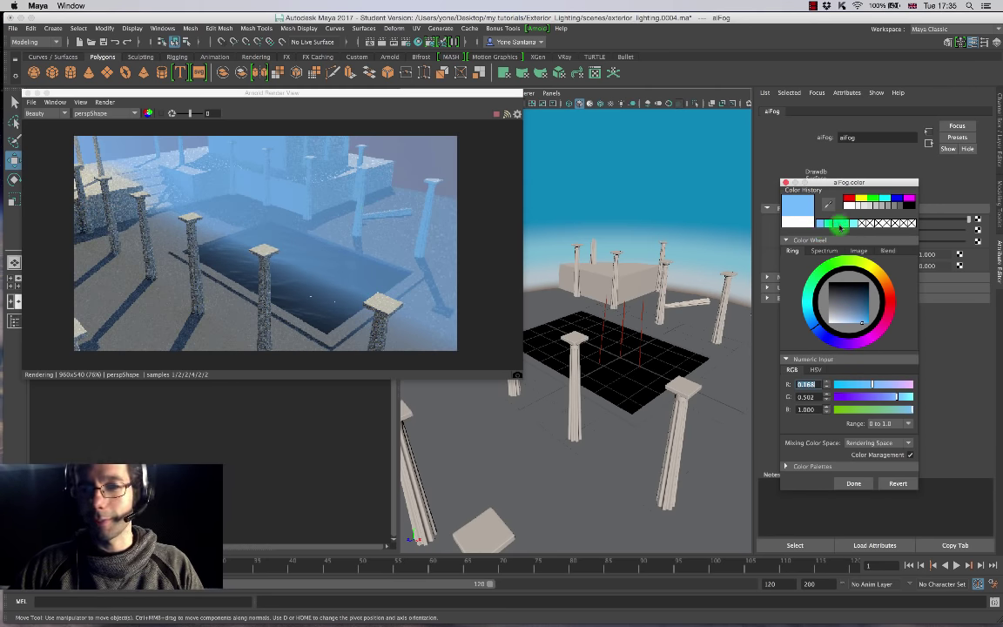
click(871, 207)
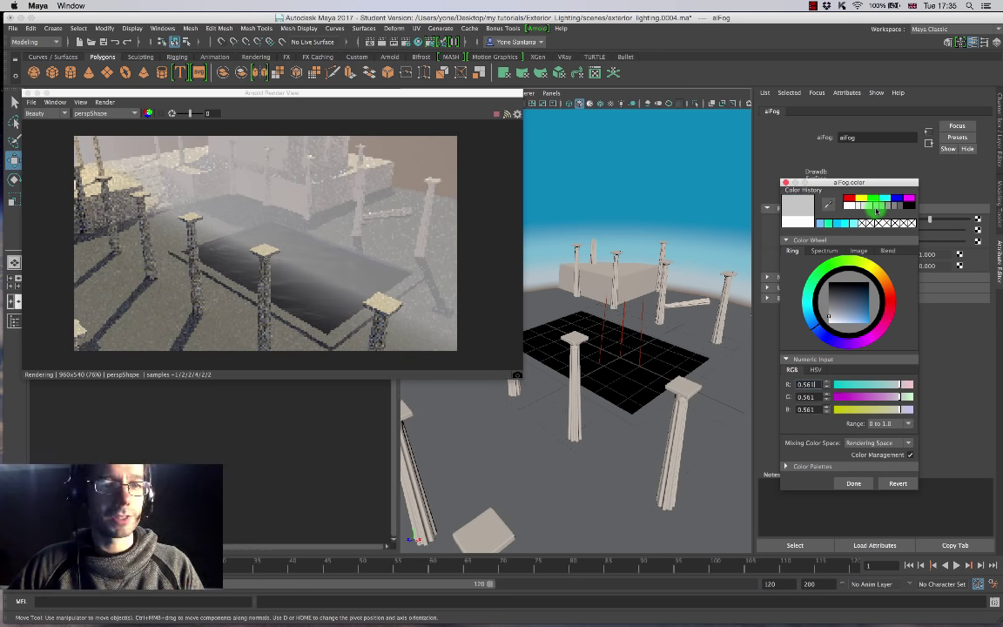
click(891, 206)
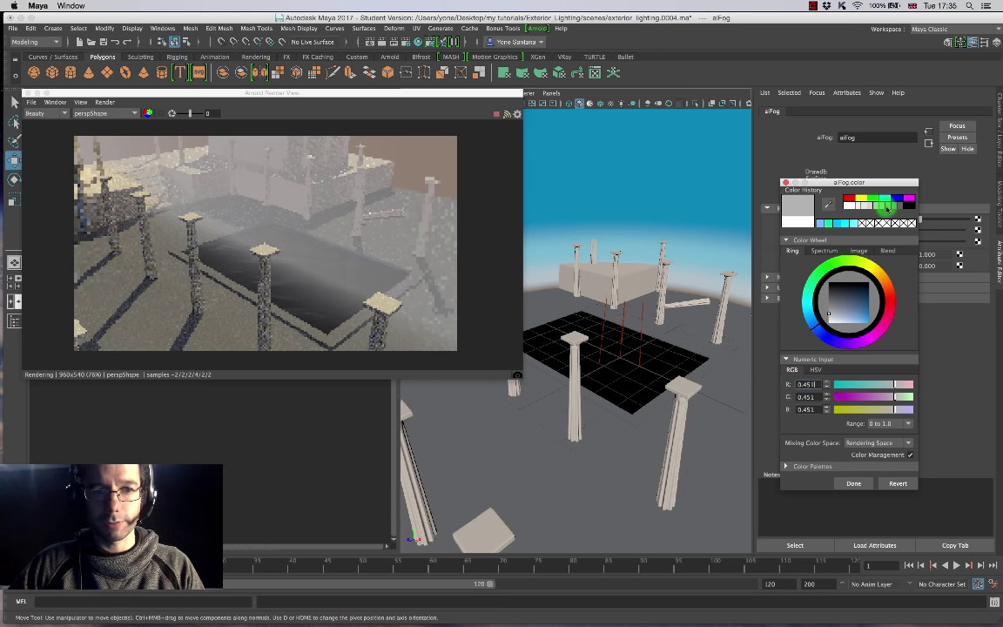
click(883, 206)
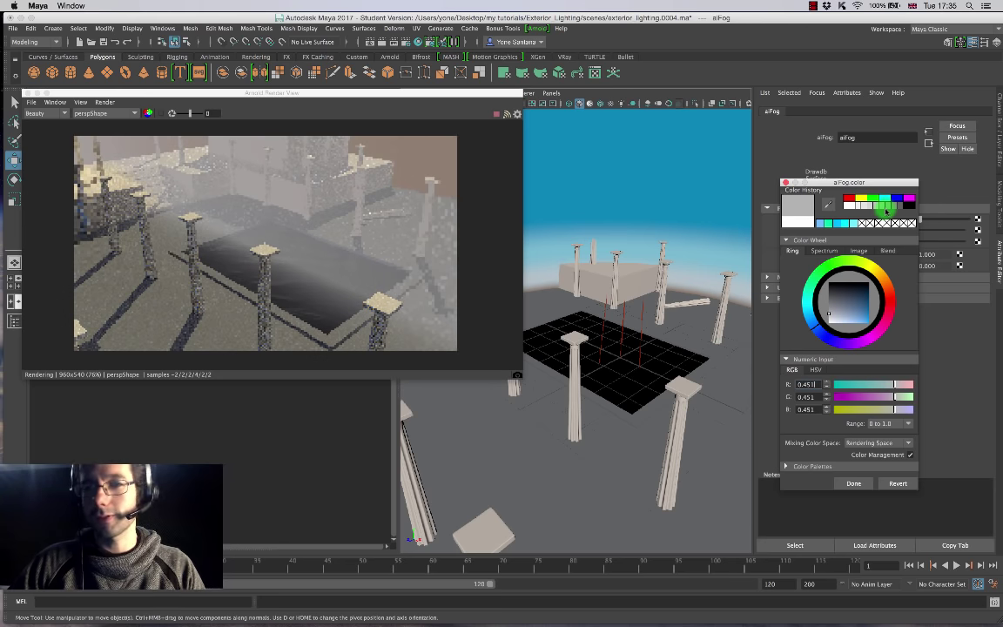
click(850, 482)
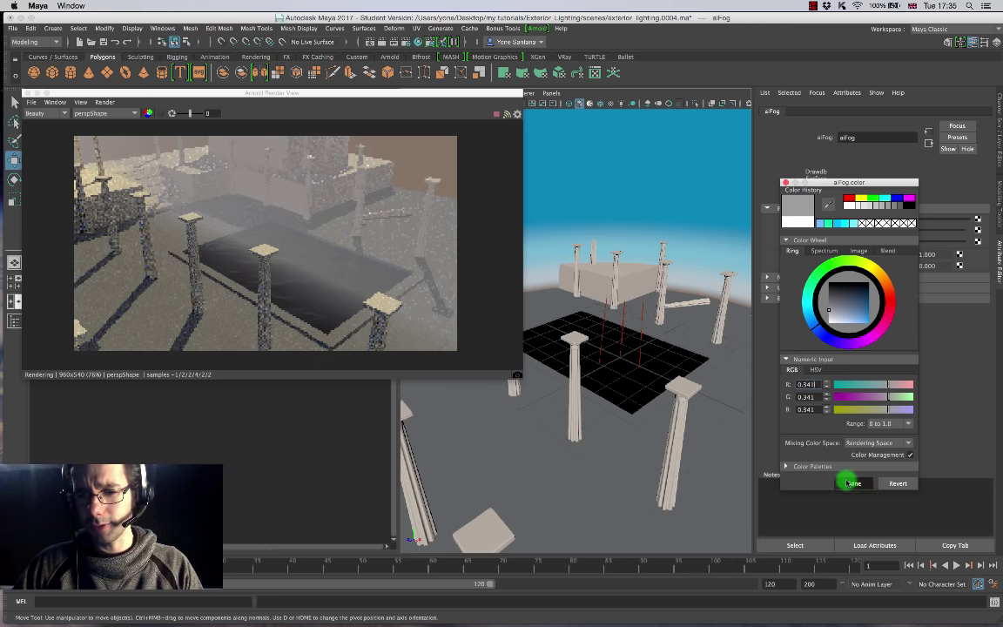
middle_drag(297, 242, 278, 235)
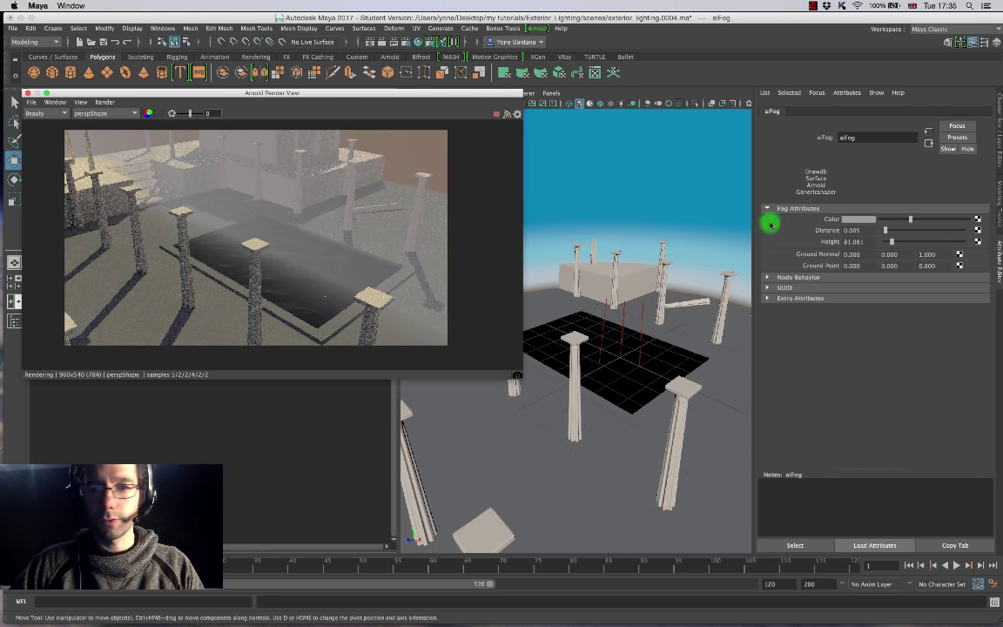
Point the fog's Ground Normal along X by setting it to 1, 0, 0.
click(923, 254)
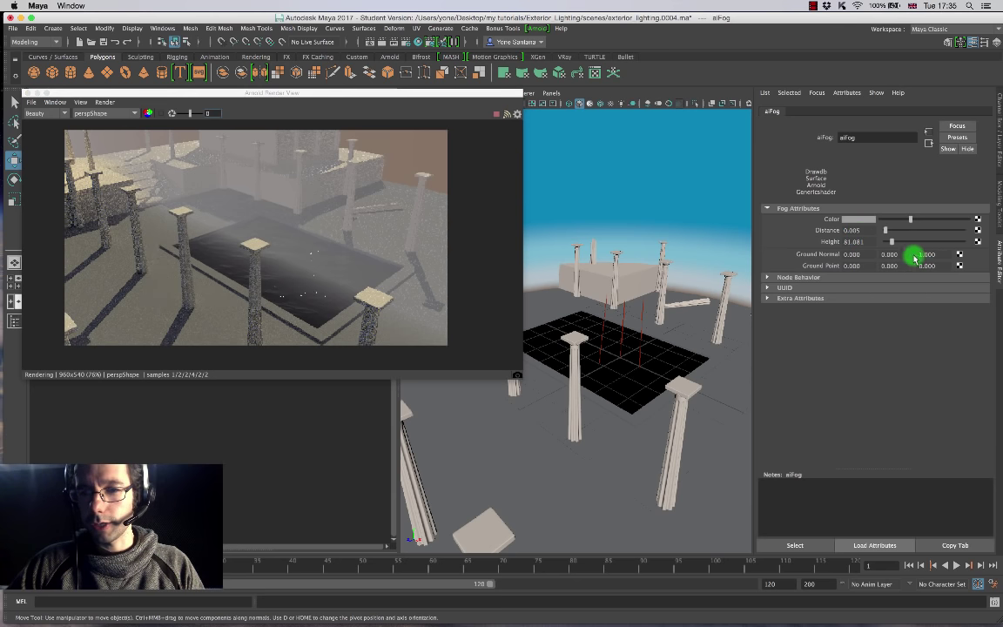
text(0)
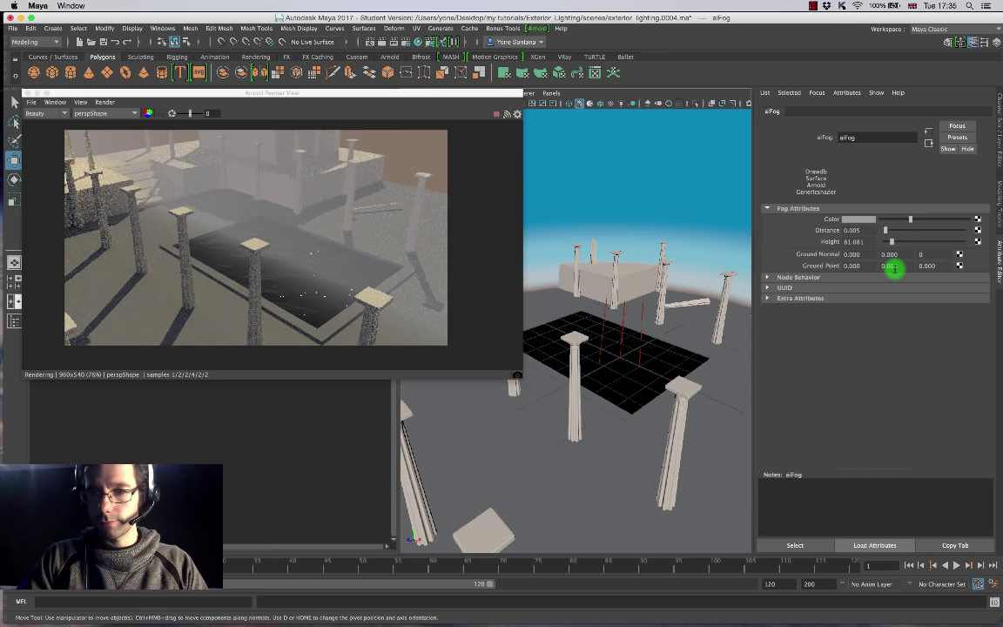
key(Return)
click(862, 254)
text(1)
key(Return)
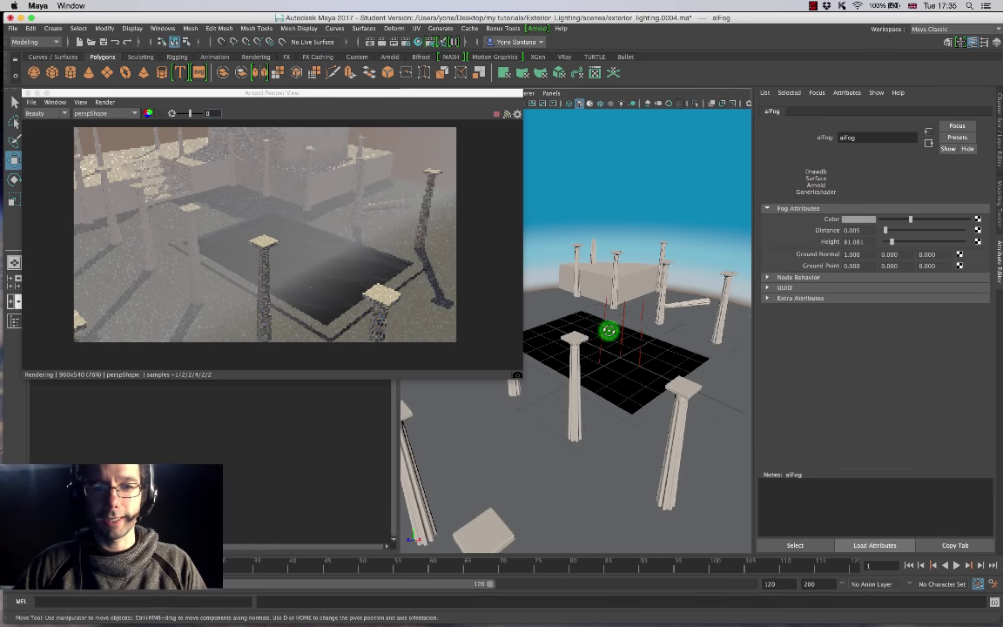
Try a fog Height of about 270 with the Ground Point X at -500, viewed from a low perspective angle.
alt+drag(608, 336, 544, 344)
alt+drag(608, 321, 534, 296)
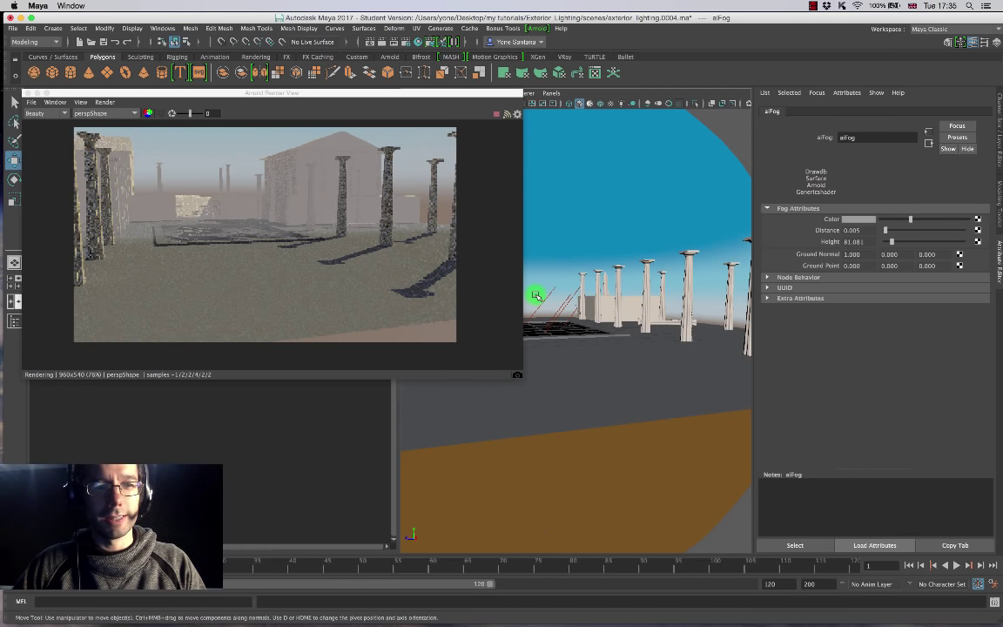
click(320, 253)
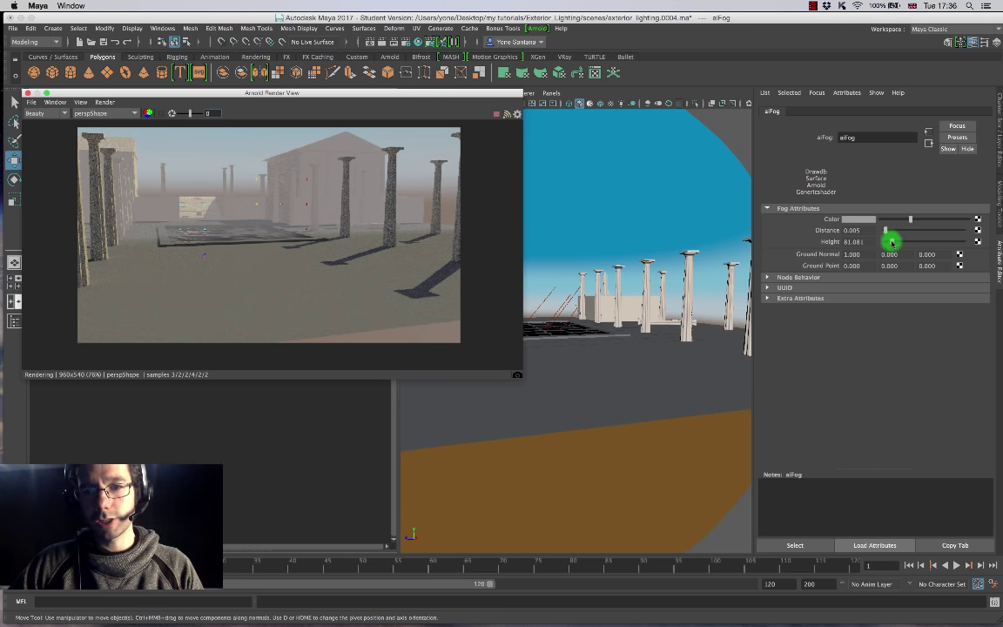
drag(890, 241, 905, 247)
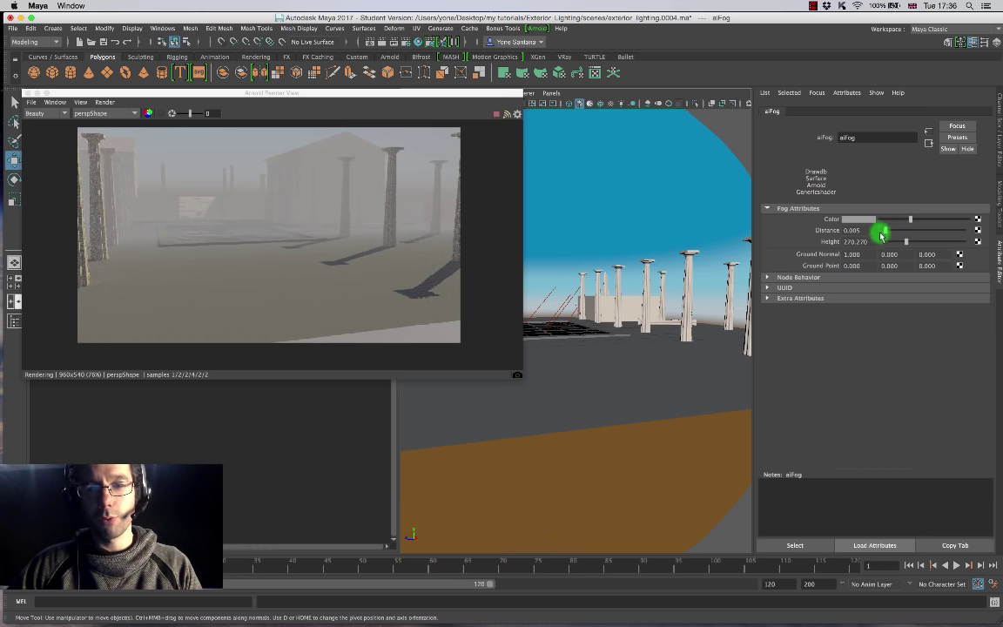
click(849, 265)
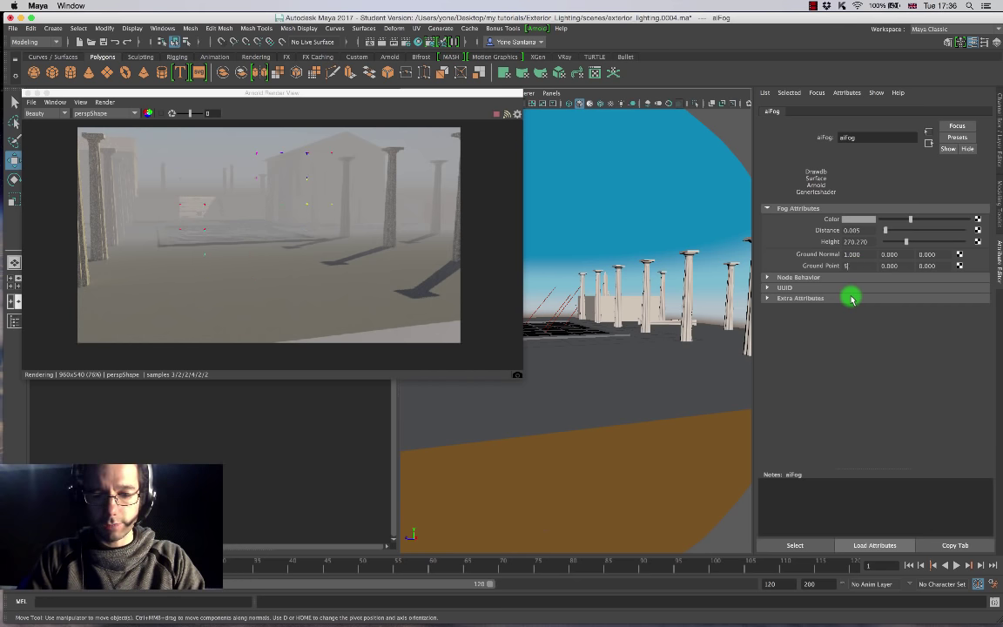
key(Return)
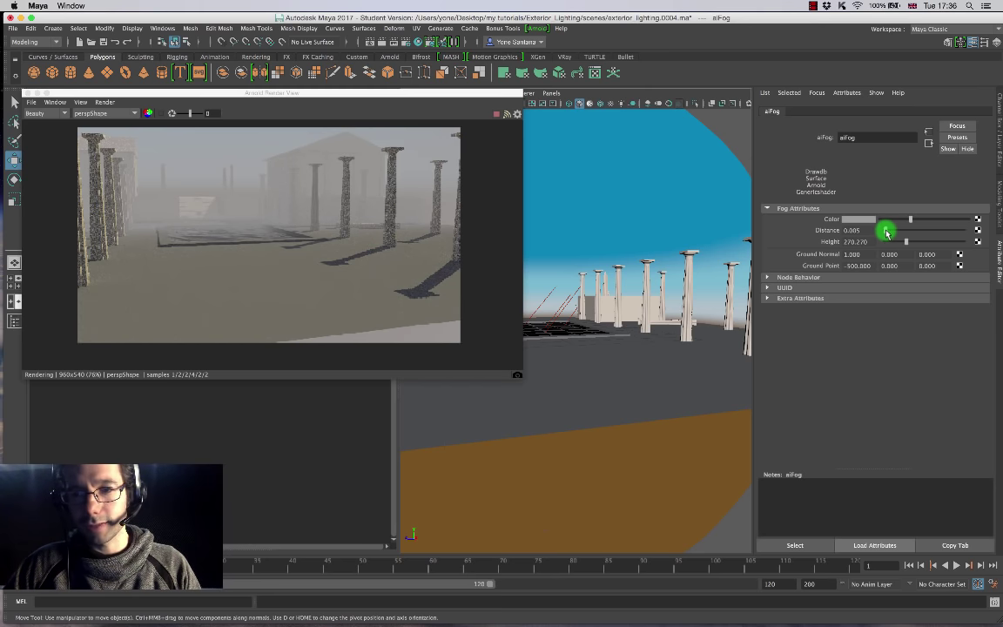
Set the fog's Distance to 0.005, its Height to about 412 and its Ground Point X to -1000.
drag(887, 232, 884, 233)
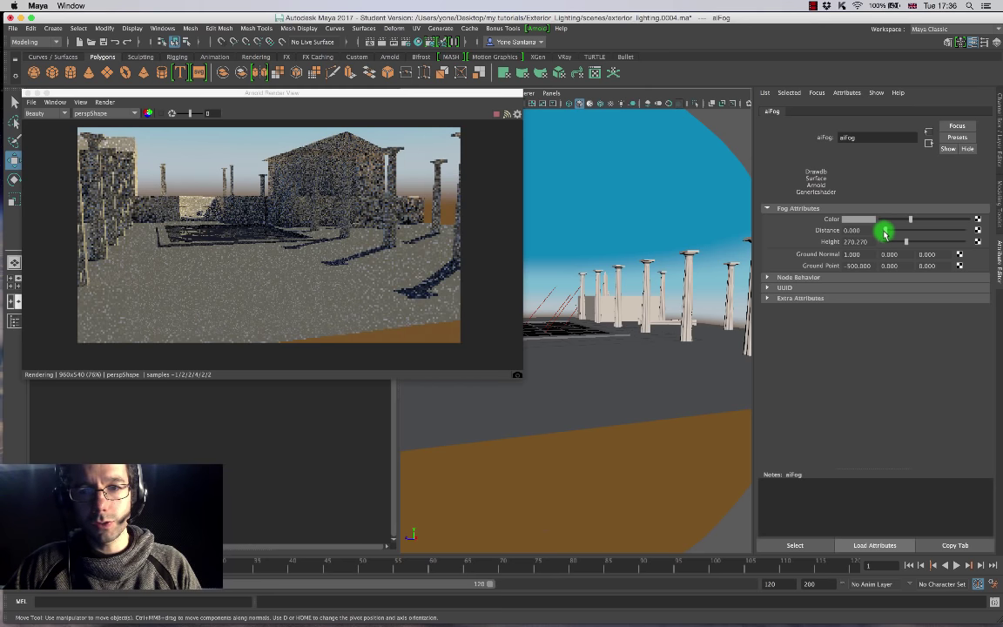
click(856, 231)
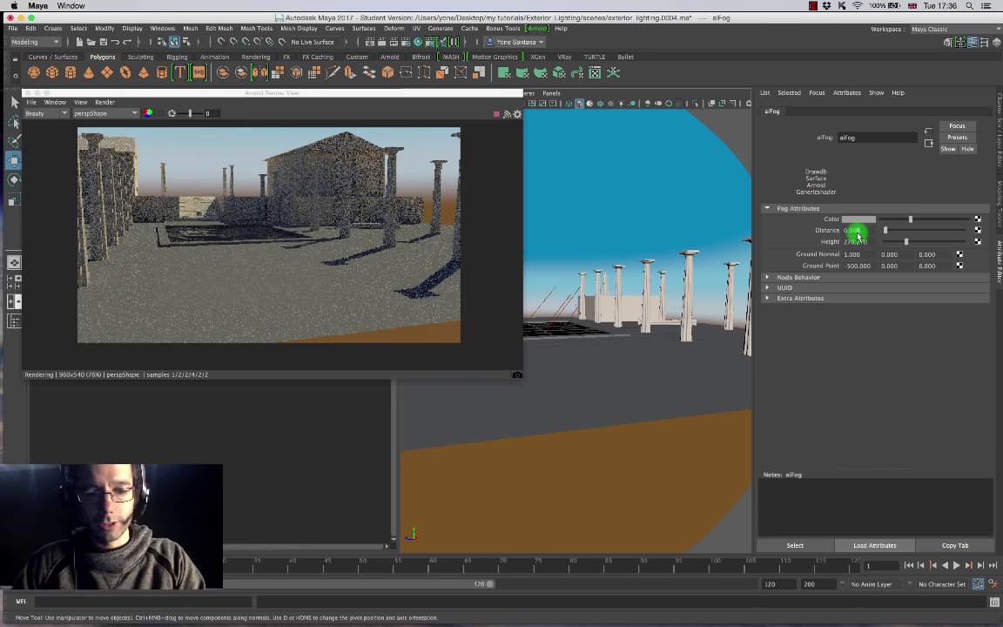
text(0.005)
key(Return)
drag(906, 240, 918, 244)
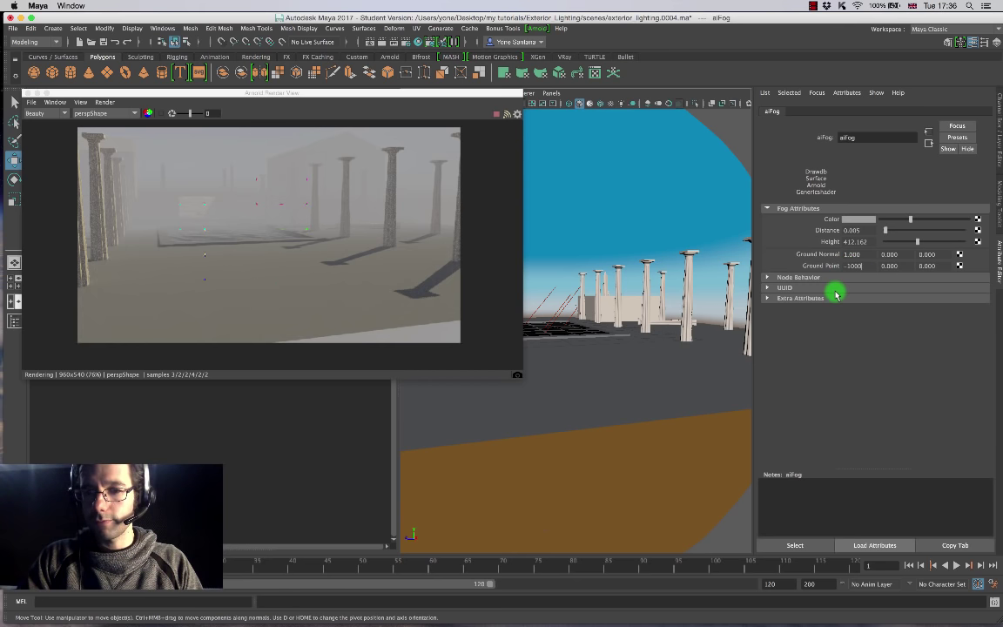
drag(330, 266, 331, 269)
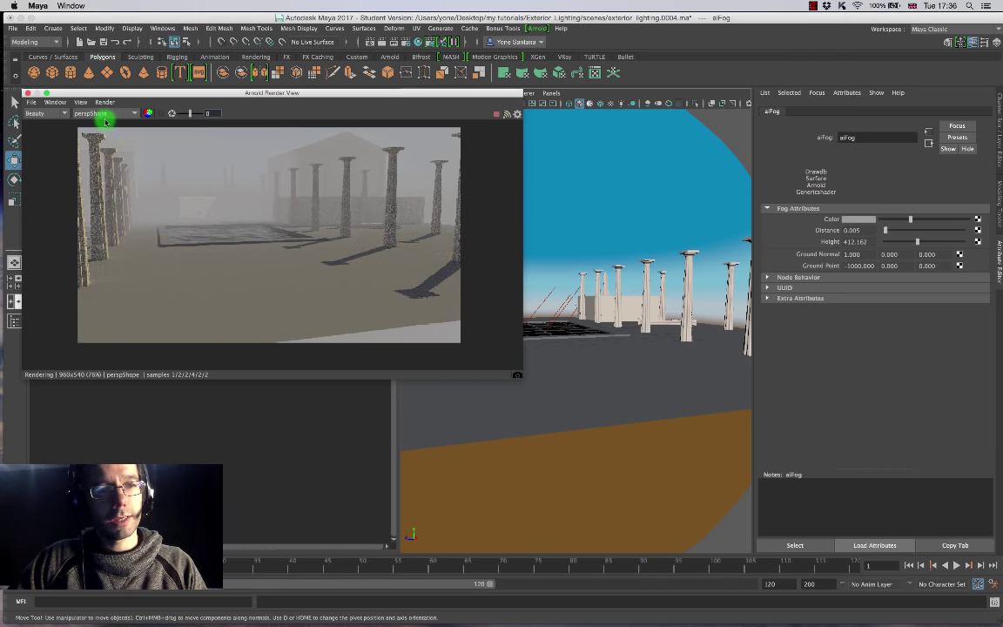
Switch the render back to Shot_CamShape and tint the fog a muted grey-blue (RGB 0.175, 0.285, 0.386).
click(122, 113)
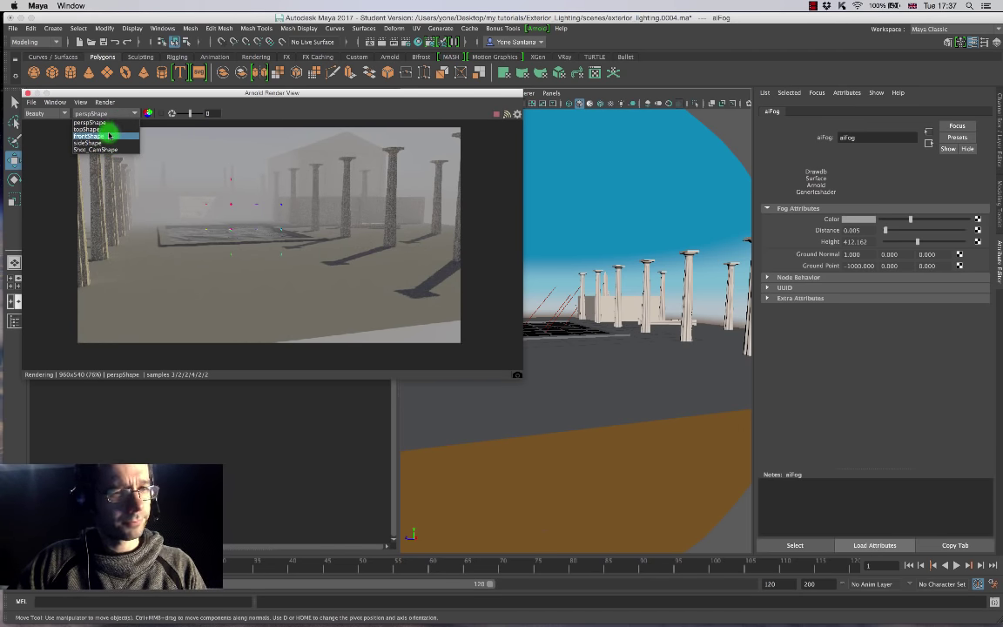
click(105, 149)
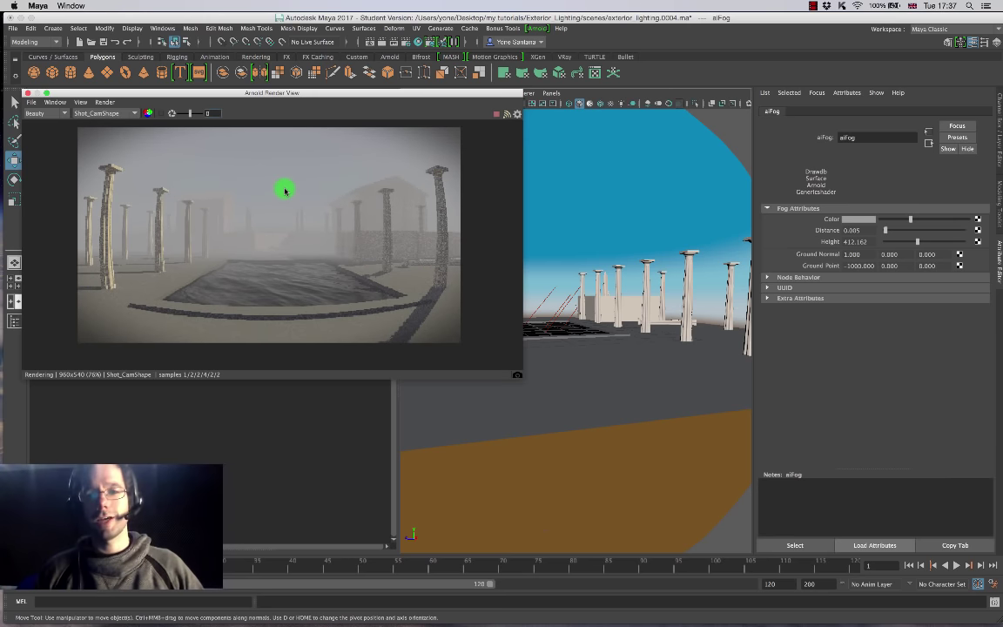
click(864, 226)
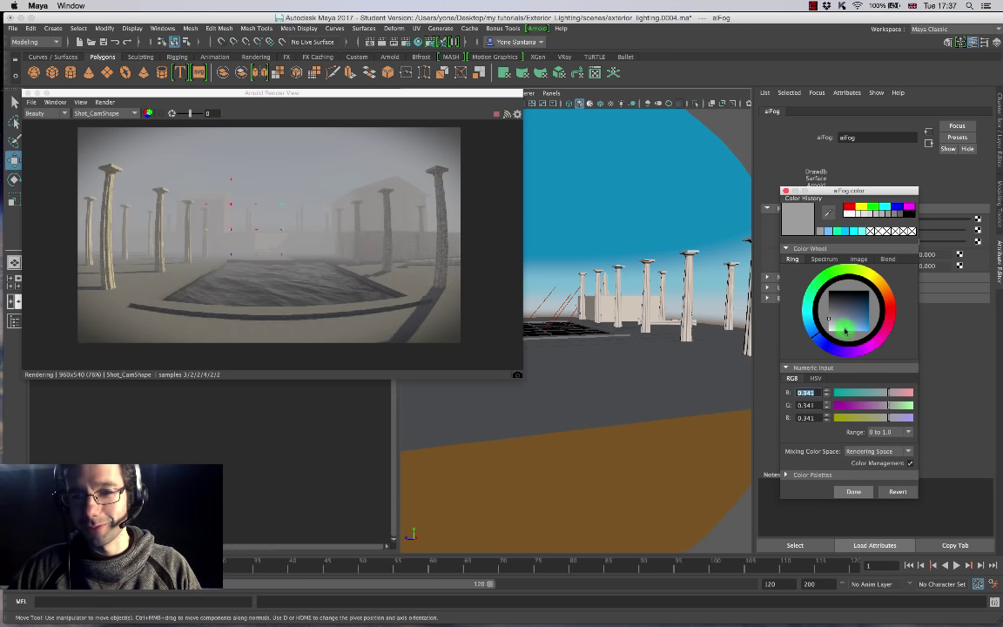
click(840, 330)
click(851, 332)
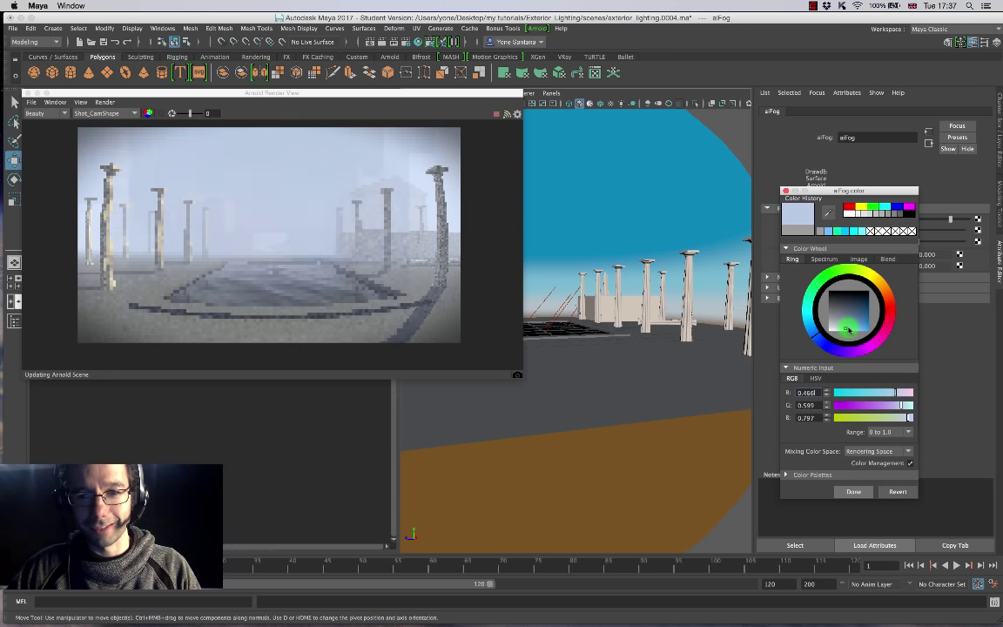
click(857, 342)
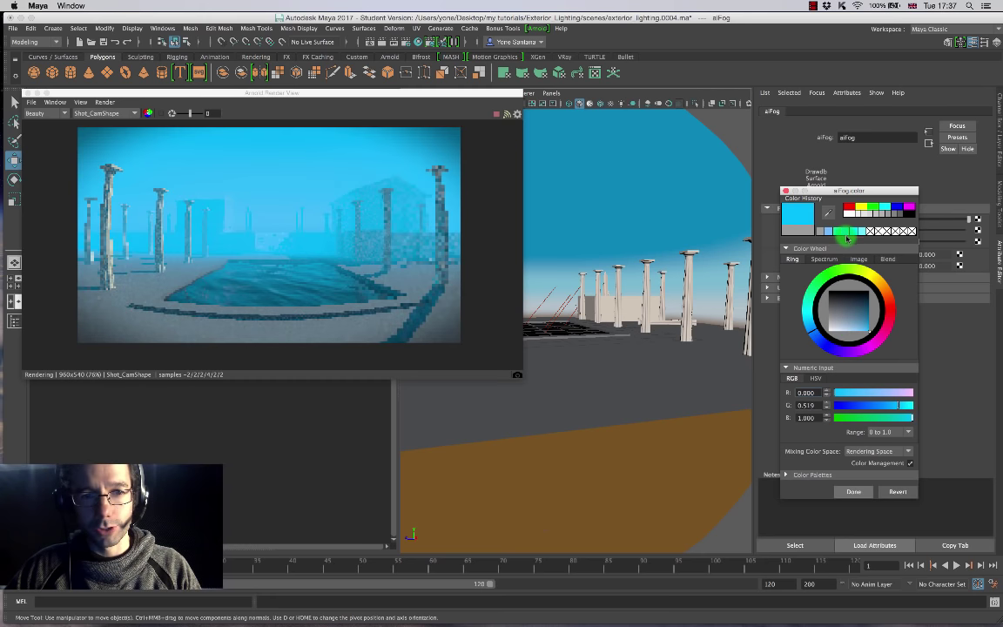
click(851, 324)
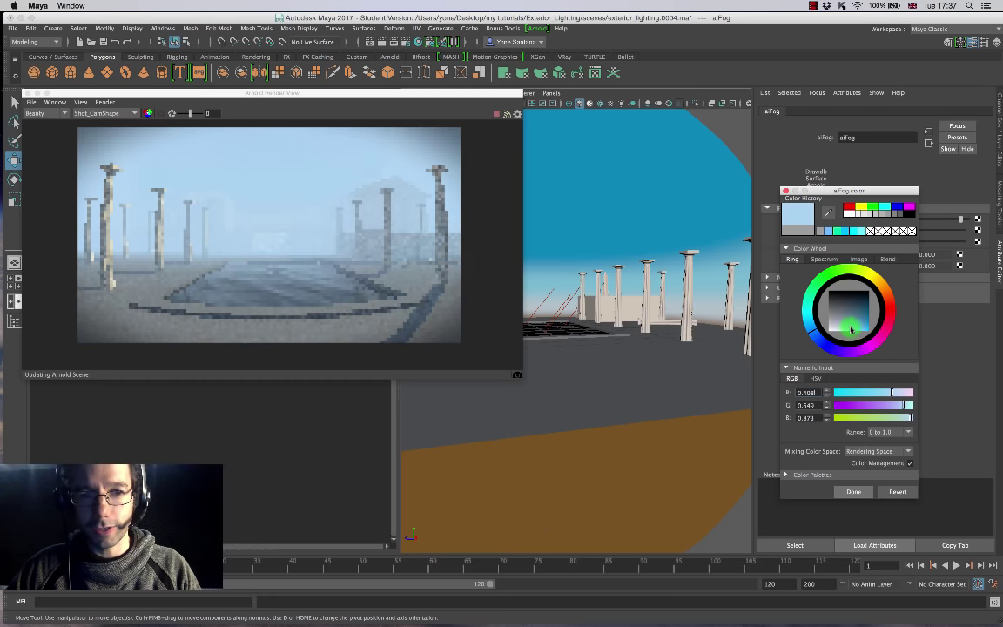
click(851, 321)
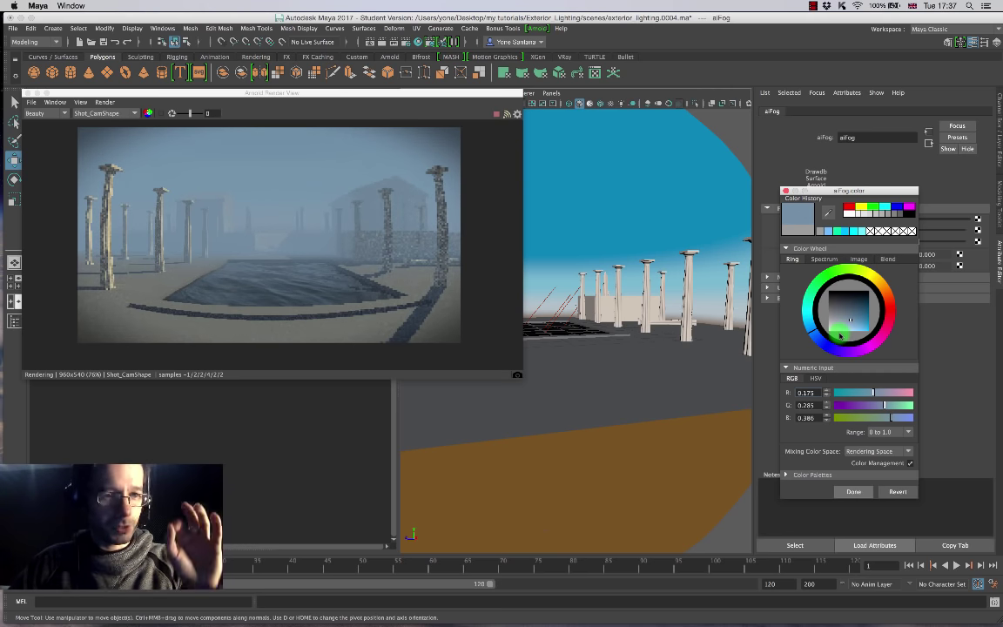
click(854, 493)
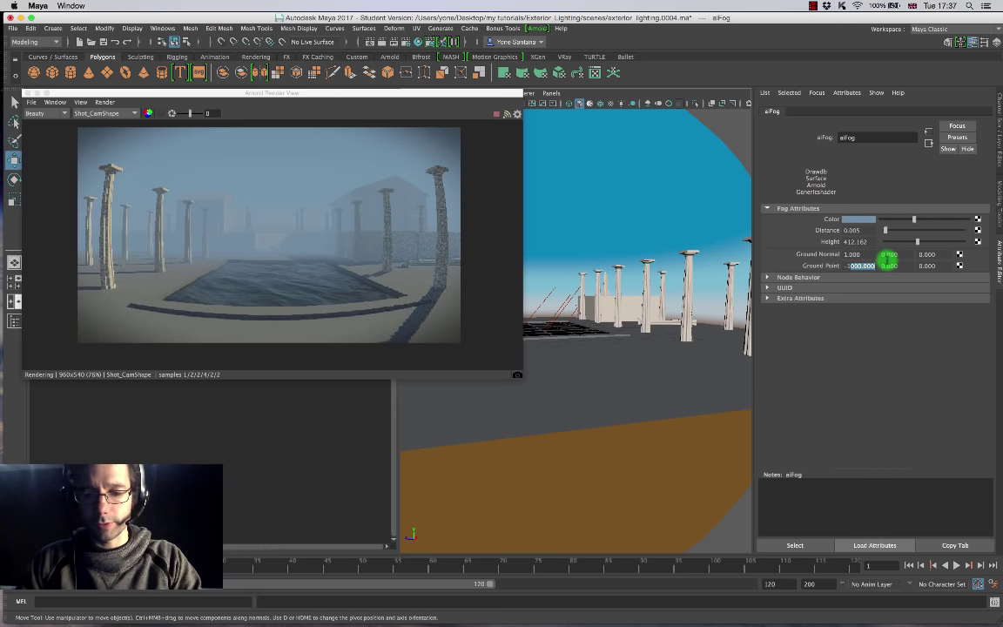
Vary the fog's Ground Point X through several negative values to compare haze thickness in the shot camera render.
key(Return)
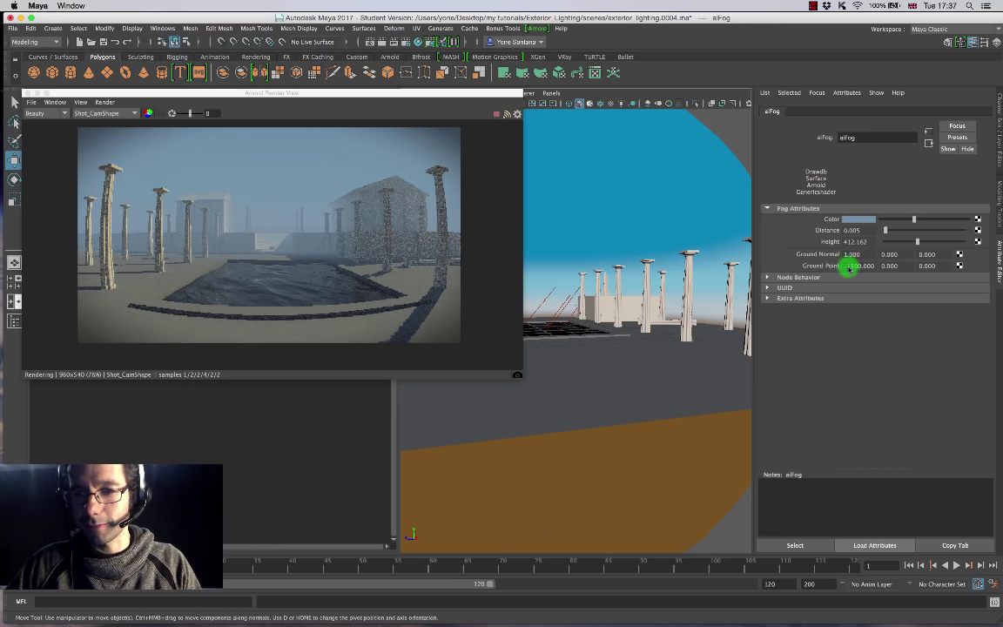
drag(849, 269, 884, 273)
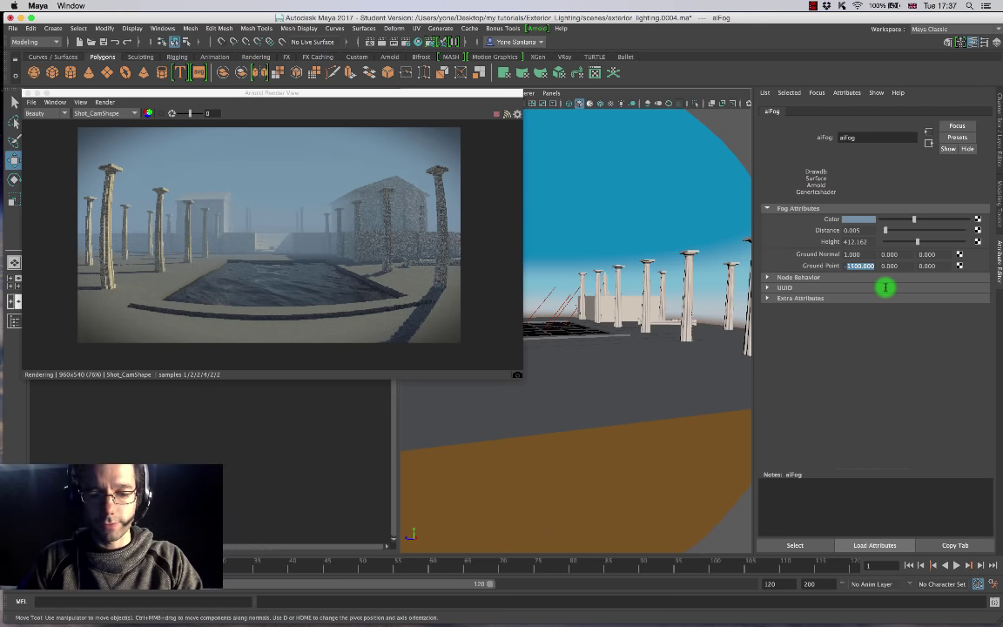
key(Return)
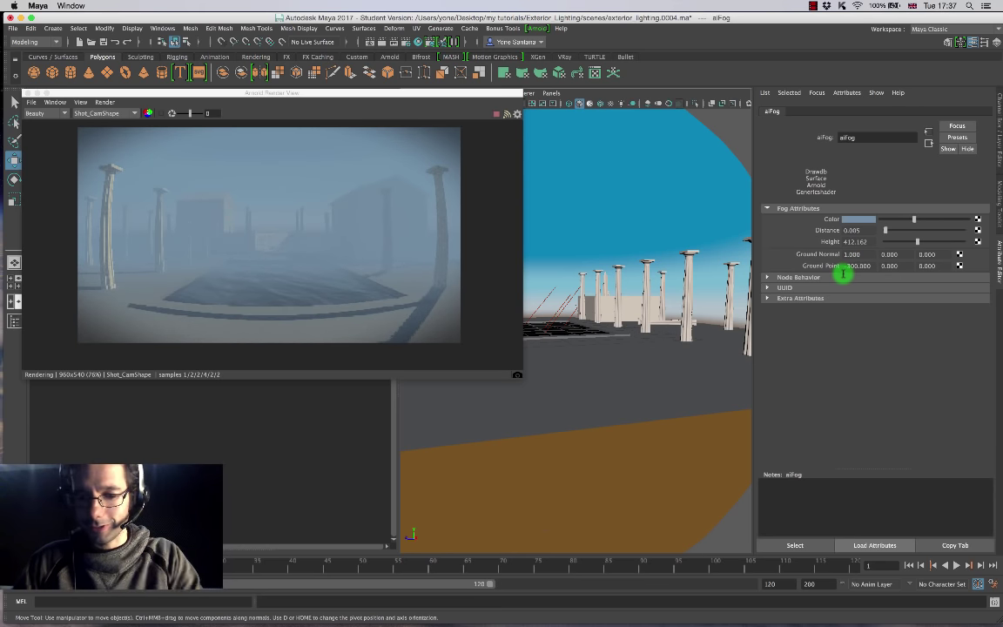
key(Return)
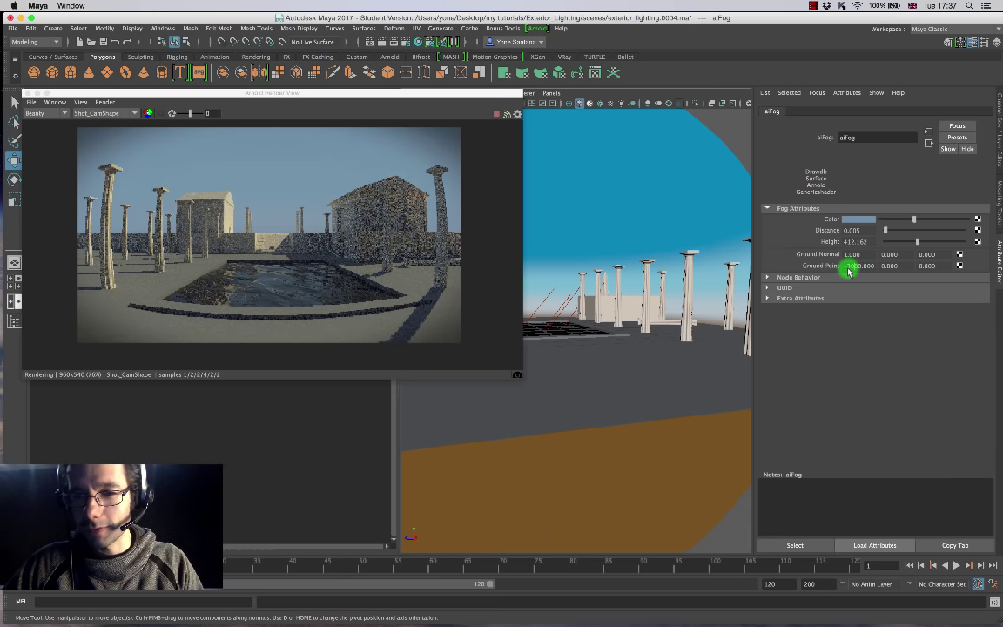
Try fog Ground Point X values of -2750 and -2200 in the shot camera render.
drag(847, 269, 877, 270)
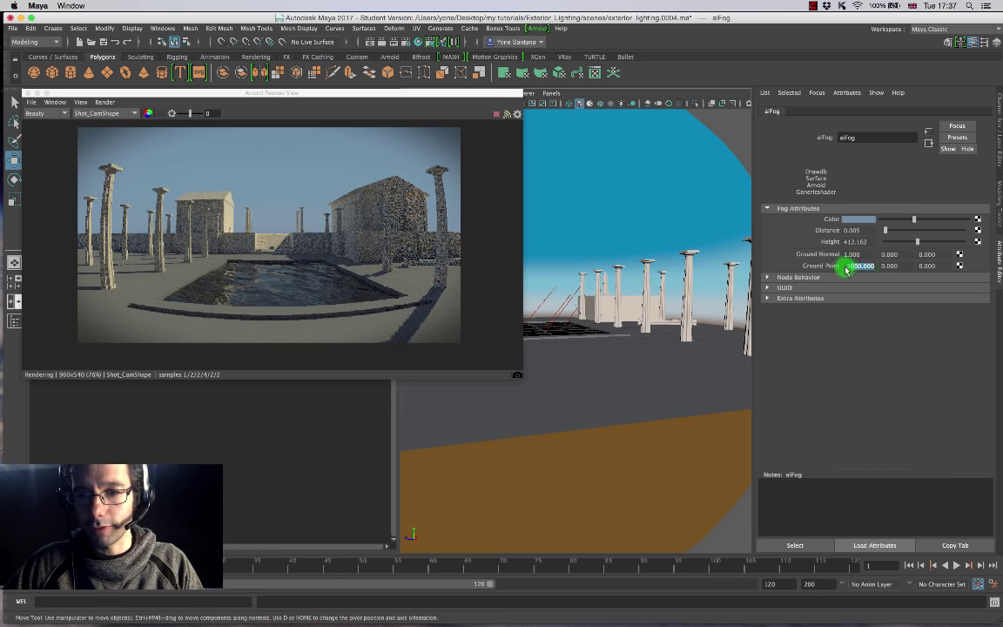
text(-27)
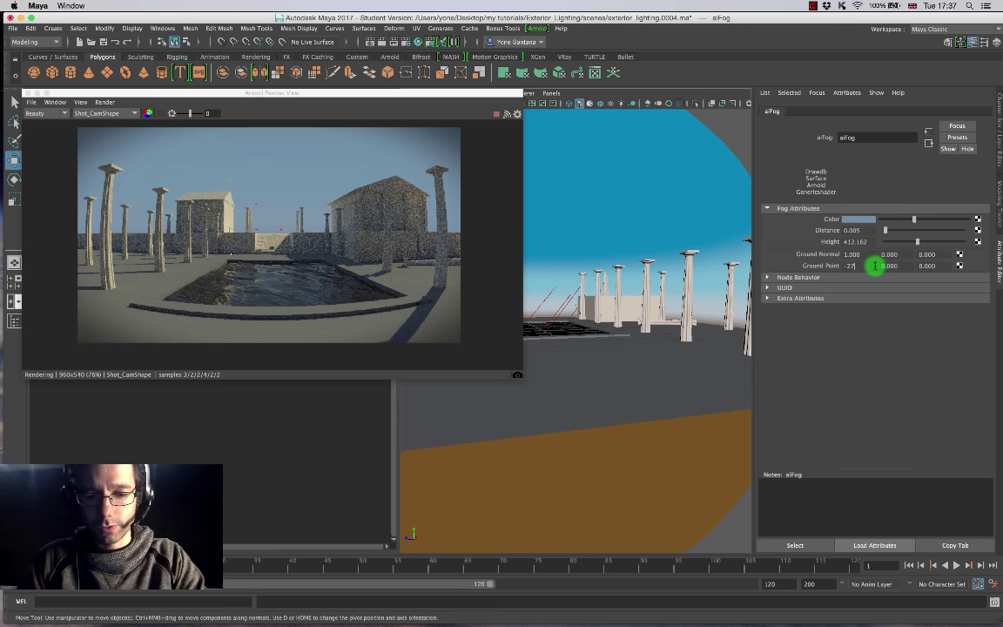
text(50.)
key(Return)
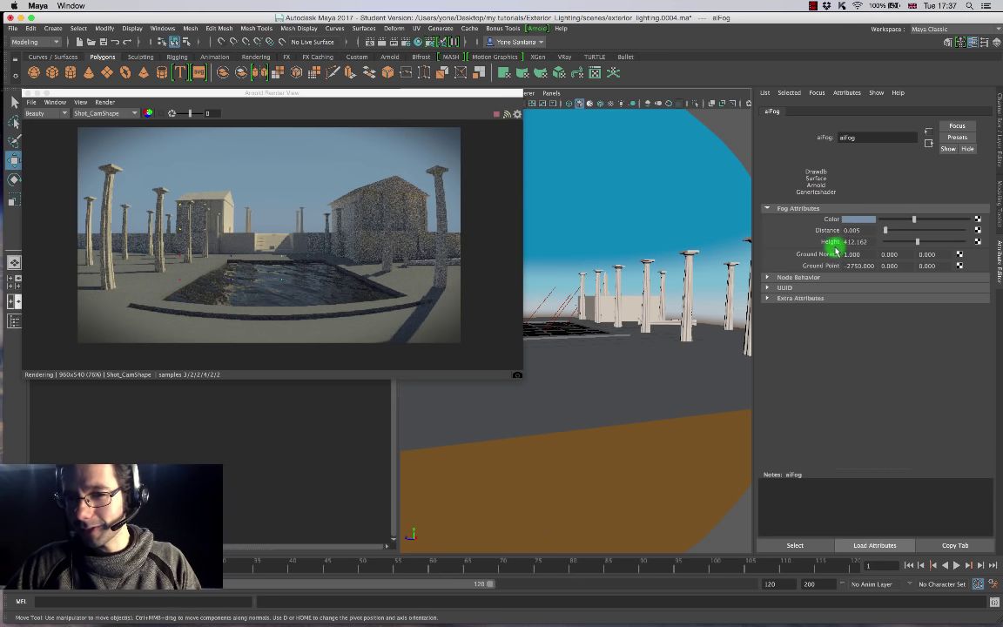
click(889, 265)
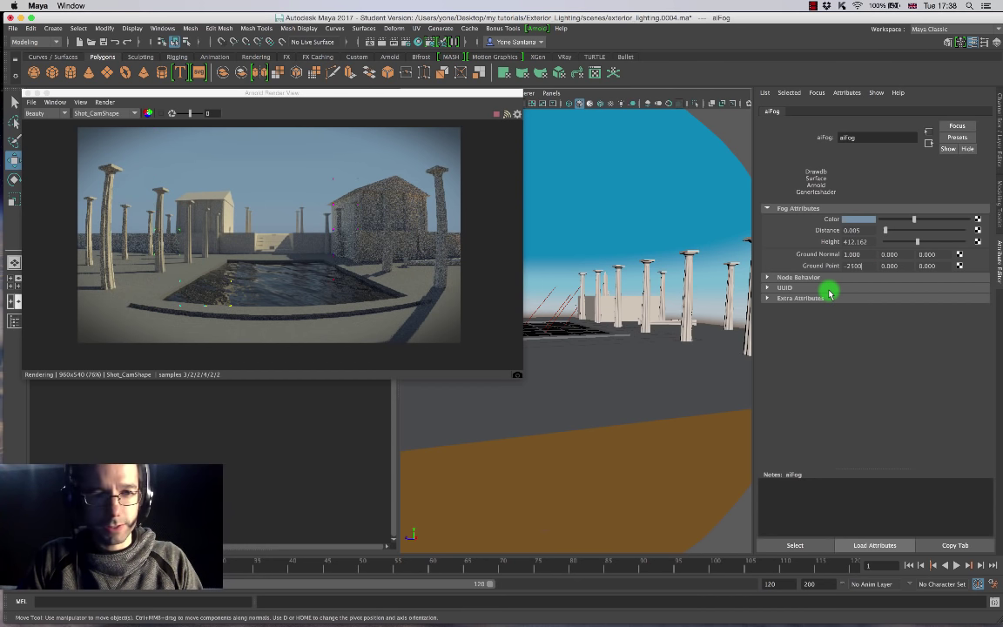
key(Return)
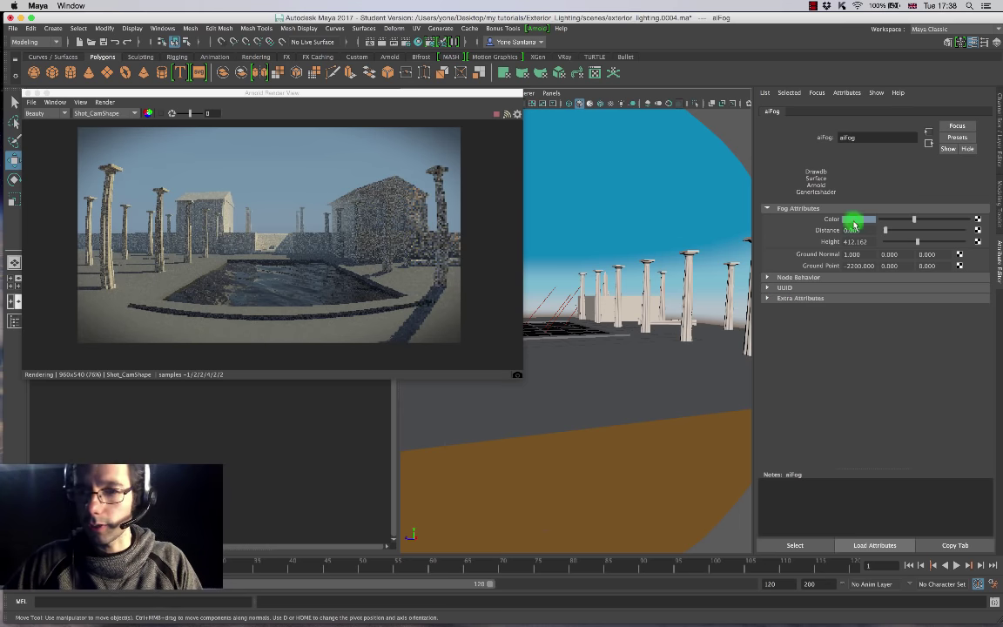
Lower the fog's Height to about 169 and set its Ground Point X to -2000.
drag(917, 244, 897, 249)
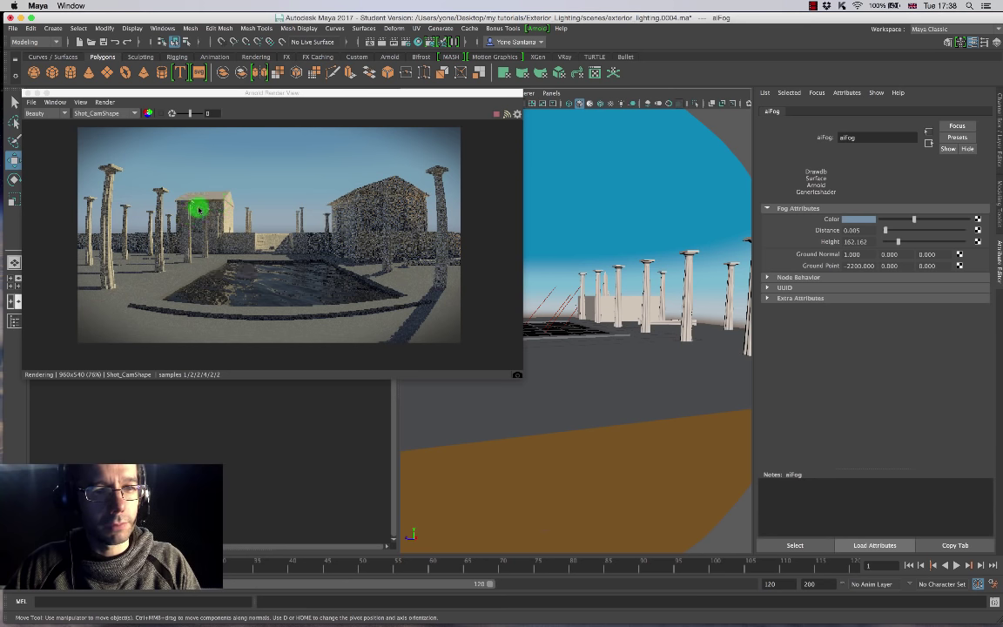
drag(893, 236, 895, 270)
click(846, 265)
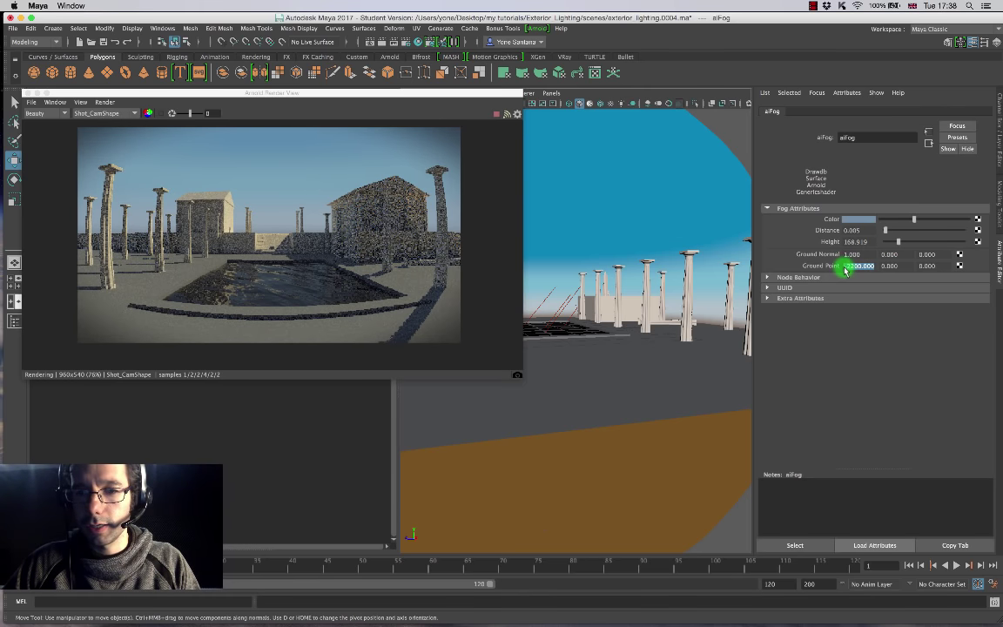
text(2)
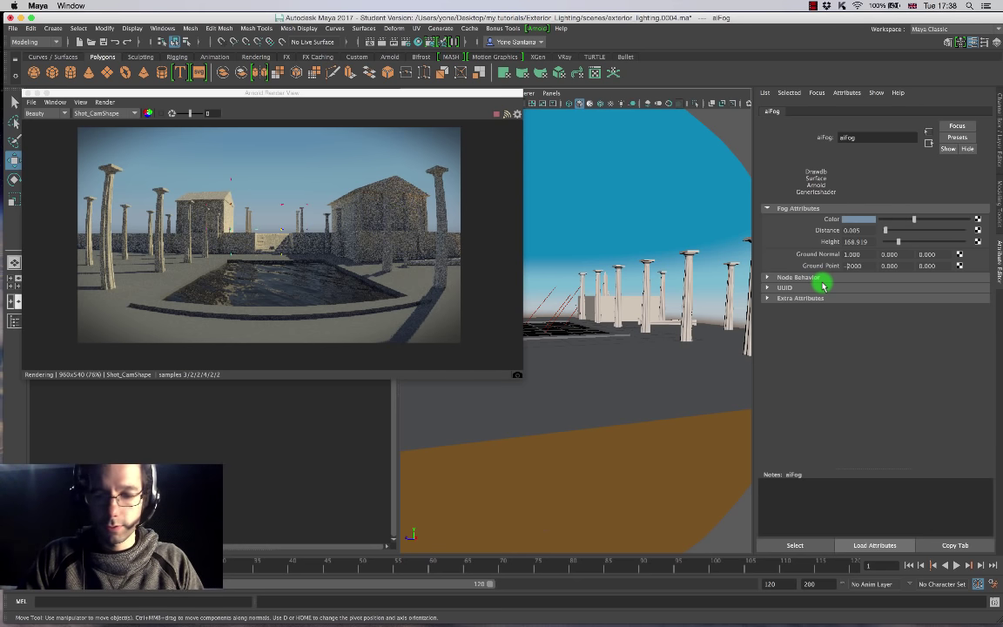
key(Return)
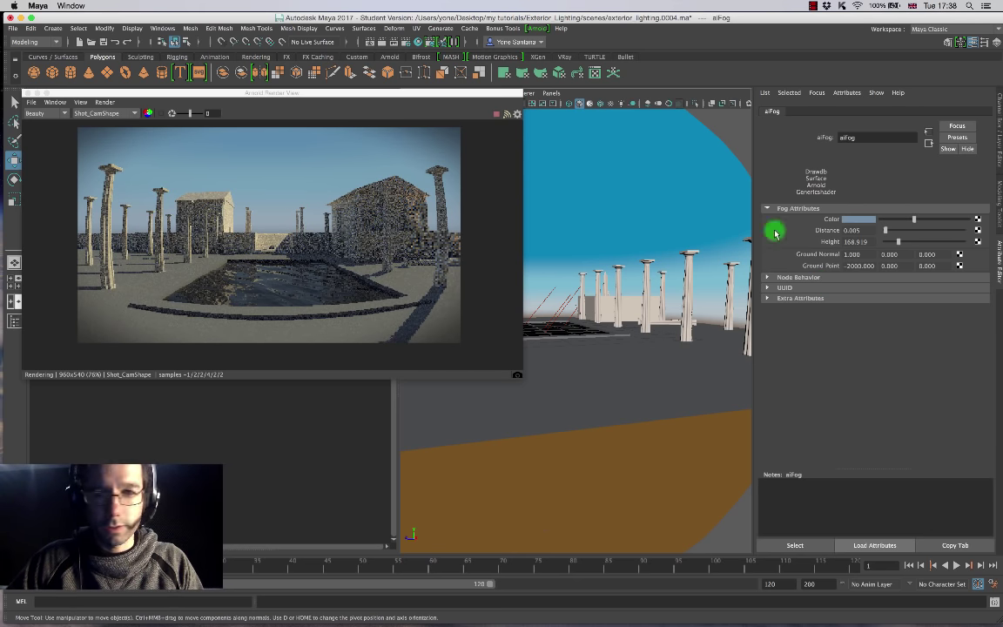
Try fog Heights of about 196 and 338, limiting the render to a region around the small distant building.
mouse_move(901, 247)
mouse_down()
mouse_move(910, 246)
mouse_move(894, 246)
mouse_up()
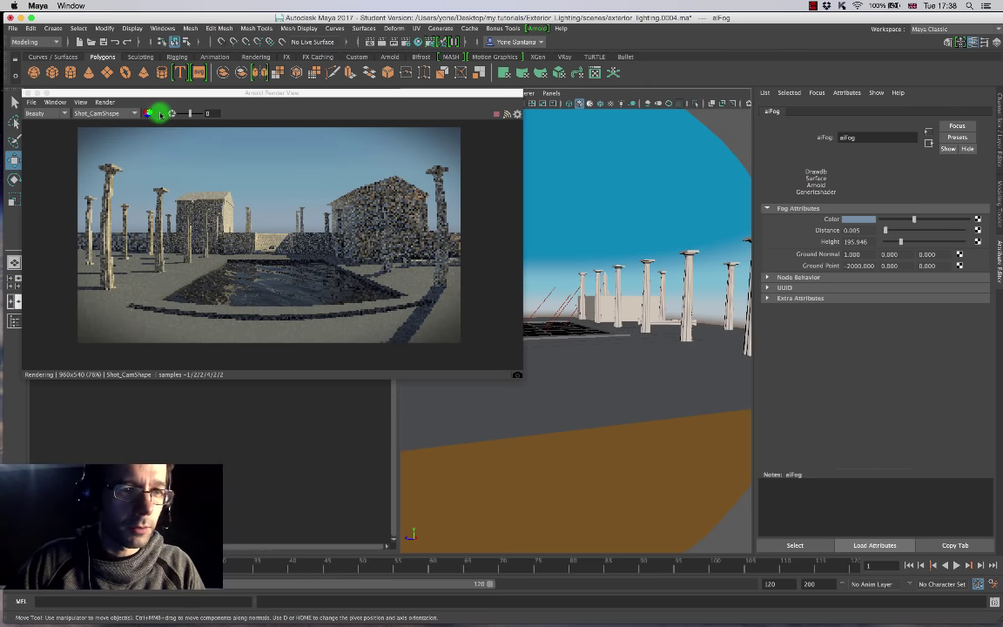
drag(161, 161, 274, 241)
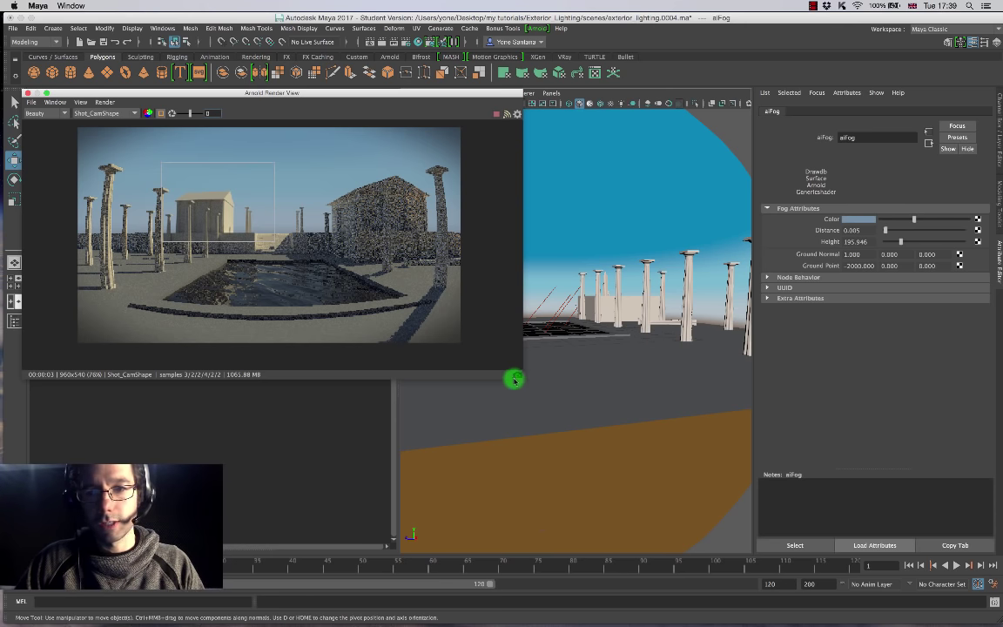
drag(901, 241, 911, 242)
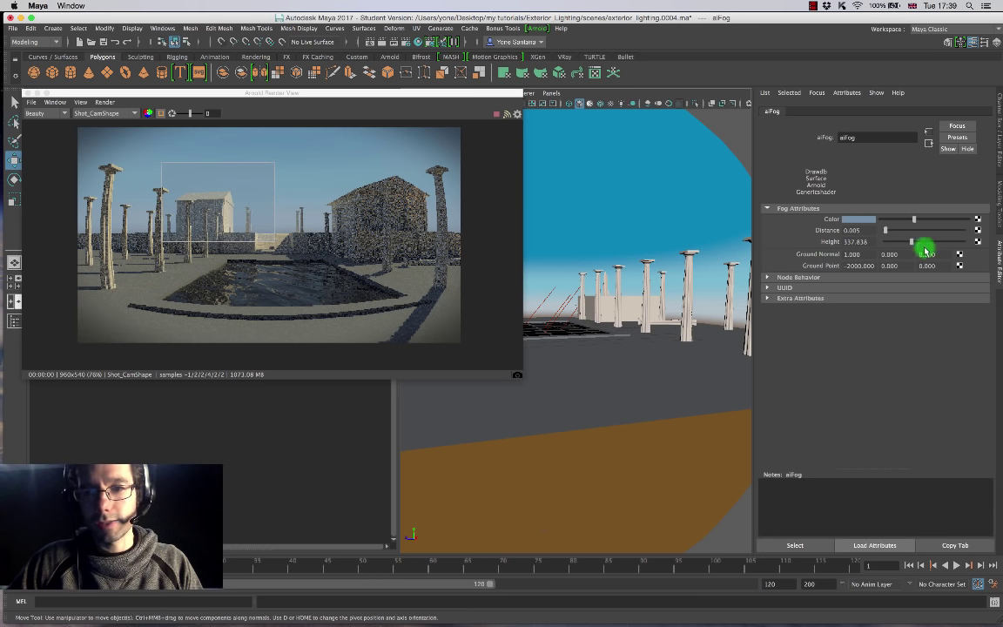
drag(912, 246, 911, 246)
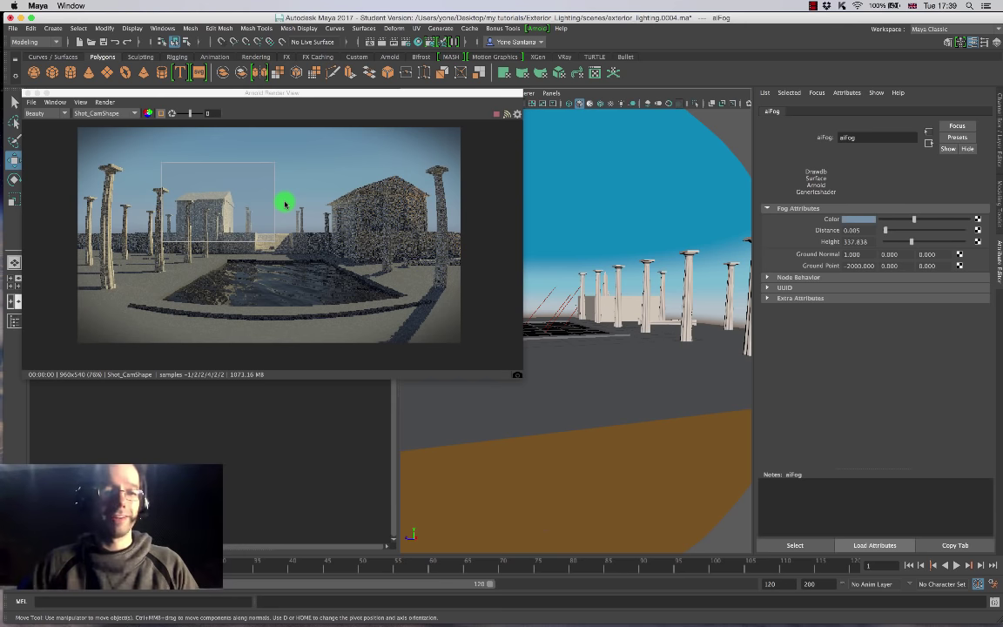
Turn off the render region, set the fog's Height to about 277 and stop the live Arnold render.
click(160, 113)
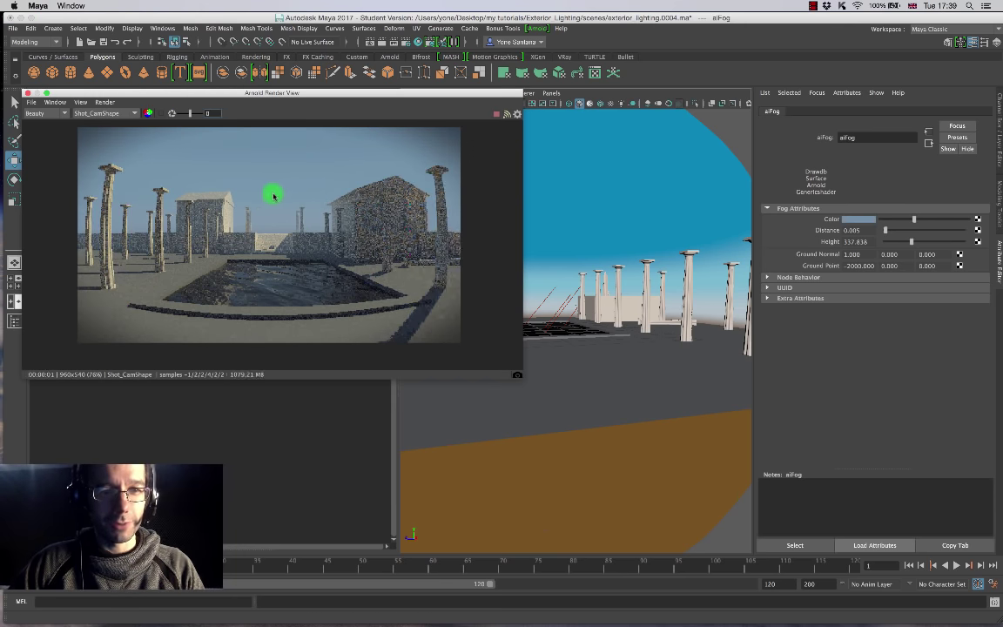
drag(911, 242, 907, 245)
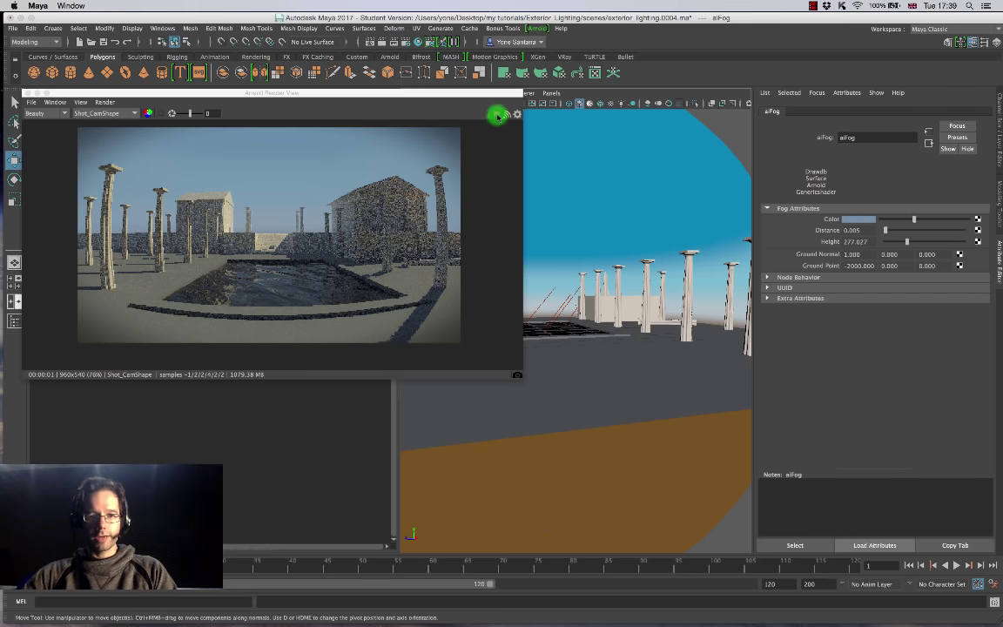
click(496, 114)
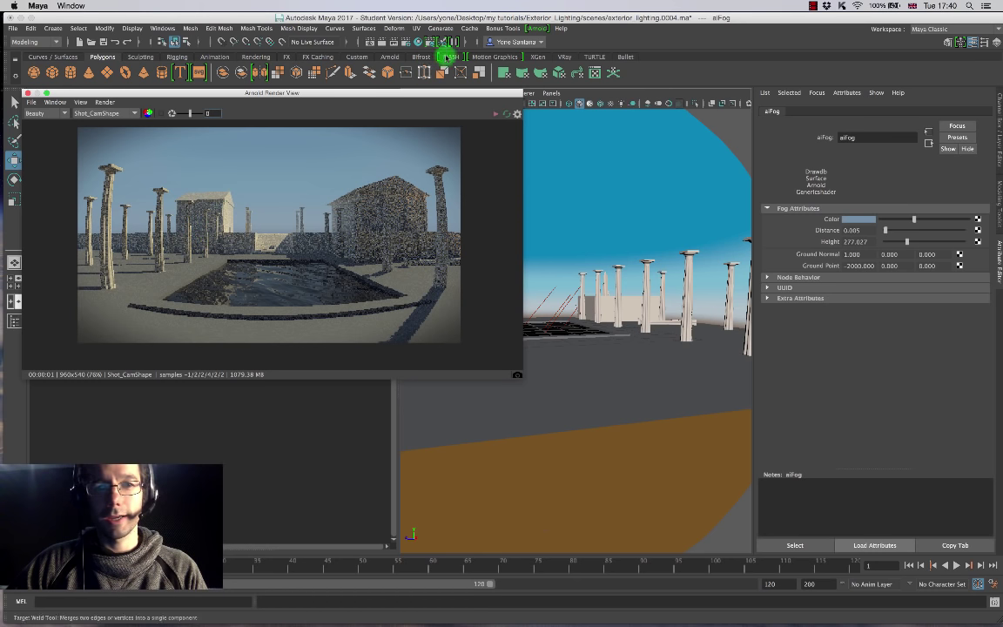
In the Arnold render settings, set the Refraction samples to 2 and the SSS samples to 0.
click(369, 41)
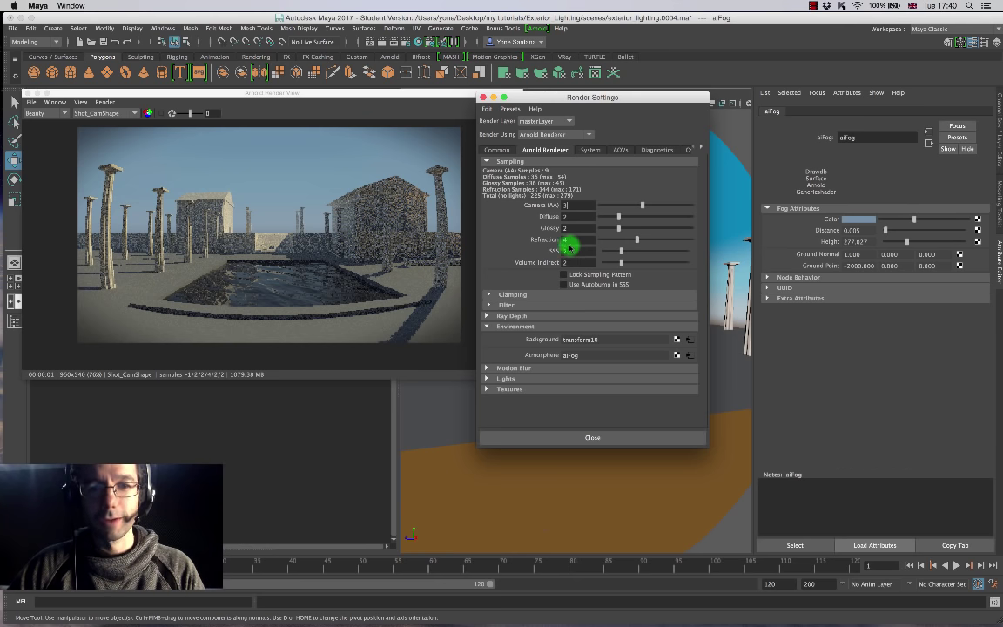
click(564, 240)
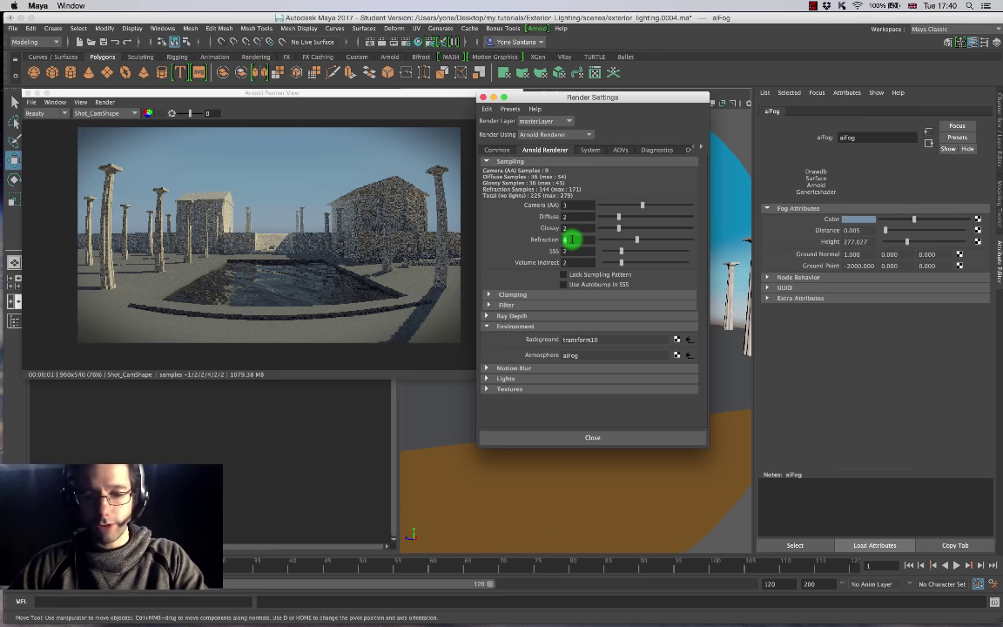
click(567, 207)
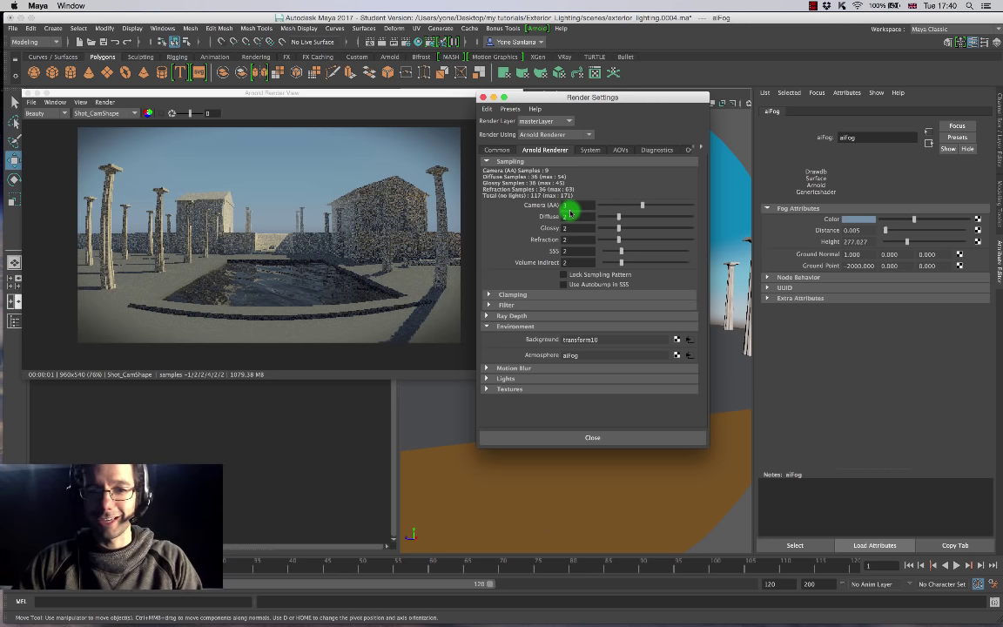
click(486, 316)
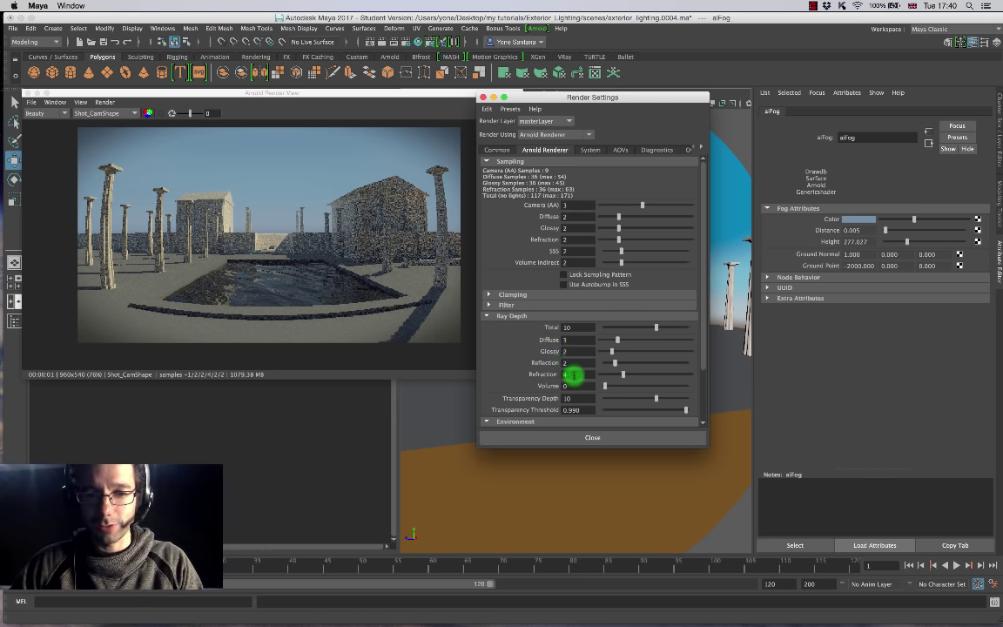
click(487, 316)
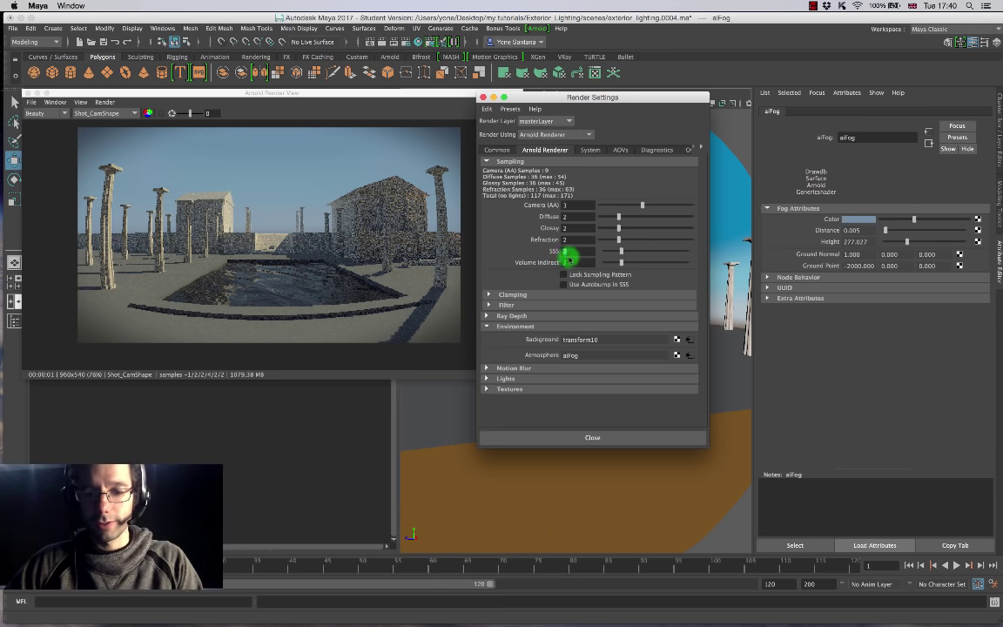
double_click(564, 251)
text(0)
key(Return)
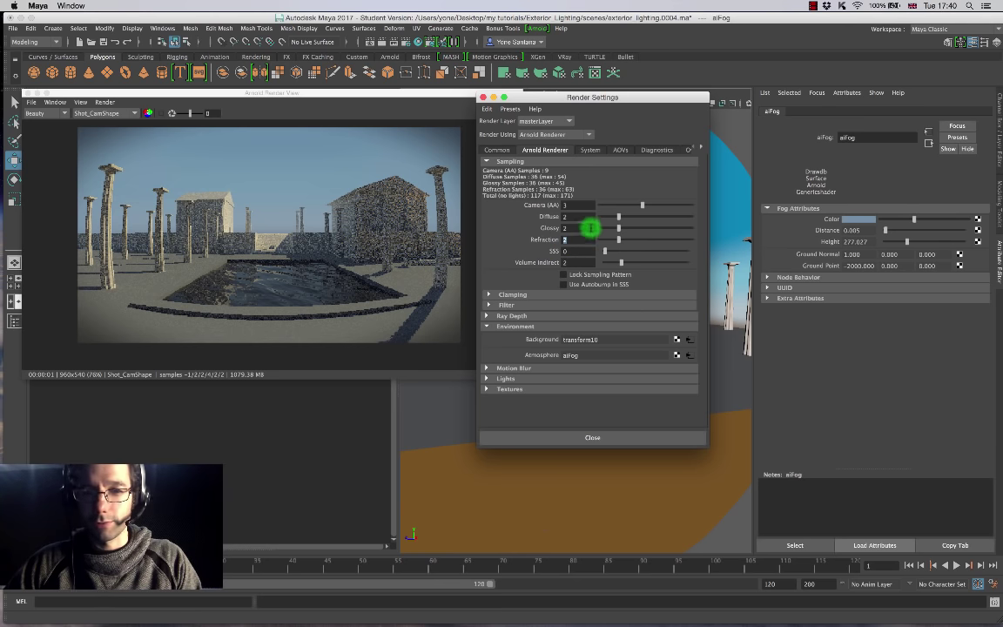
Try 6 Camera (AA) samples, settle on 4 and close the render settings.
double_click(577, 228)
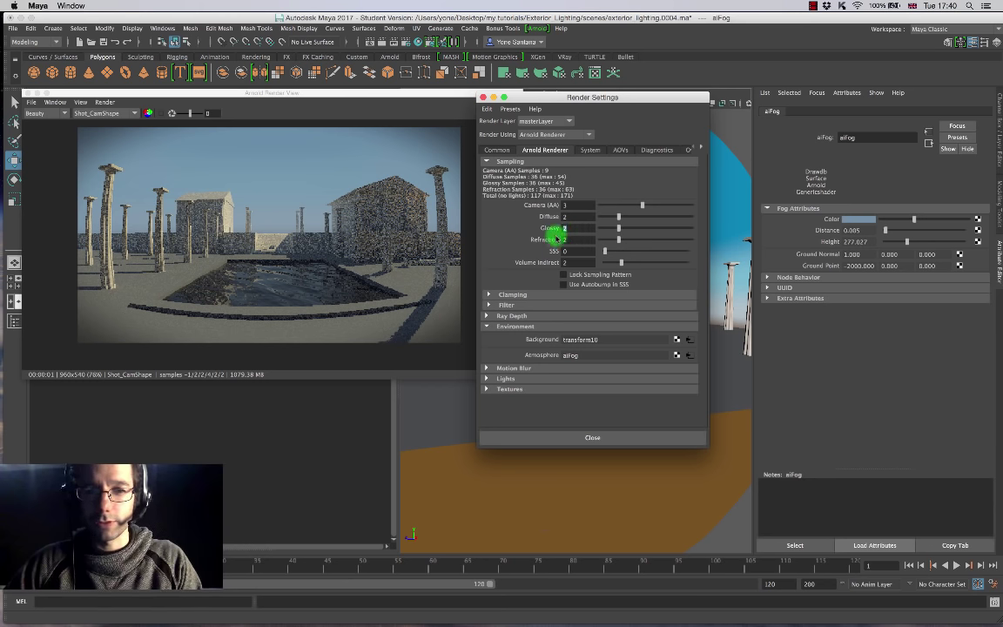
double_click(576, 205)
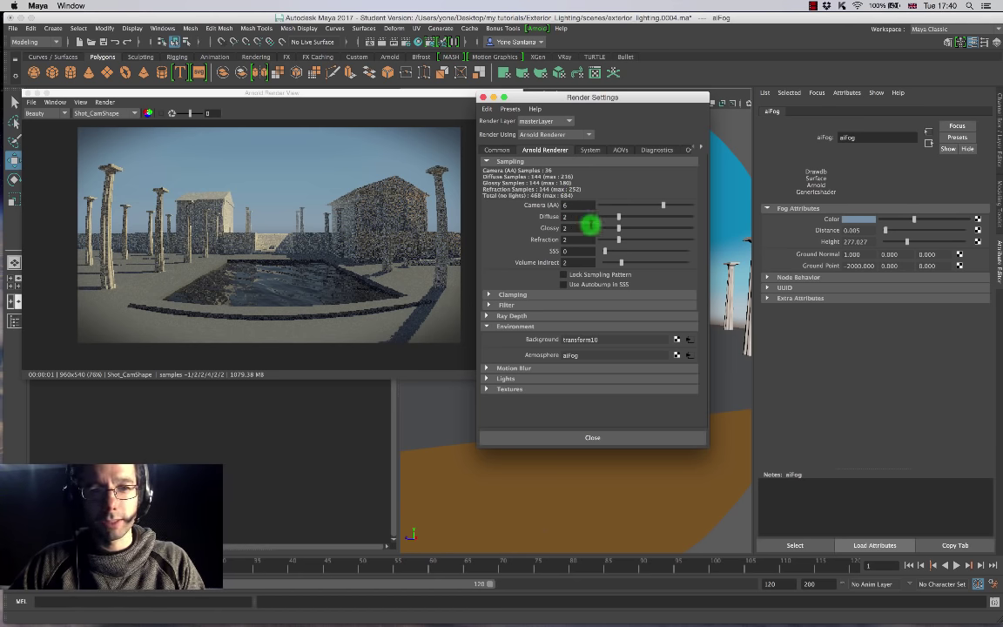
drag(258, 93, 239, 87)
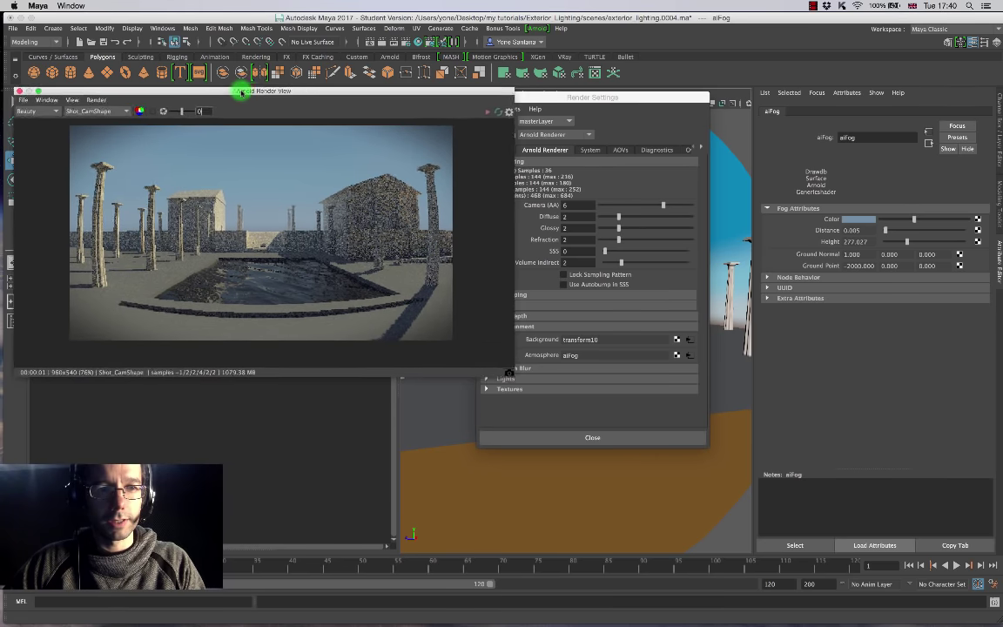
drag(501, 96, 542, 82)
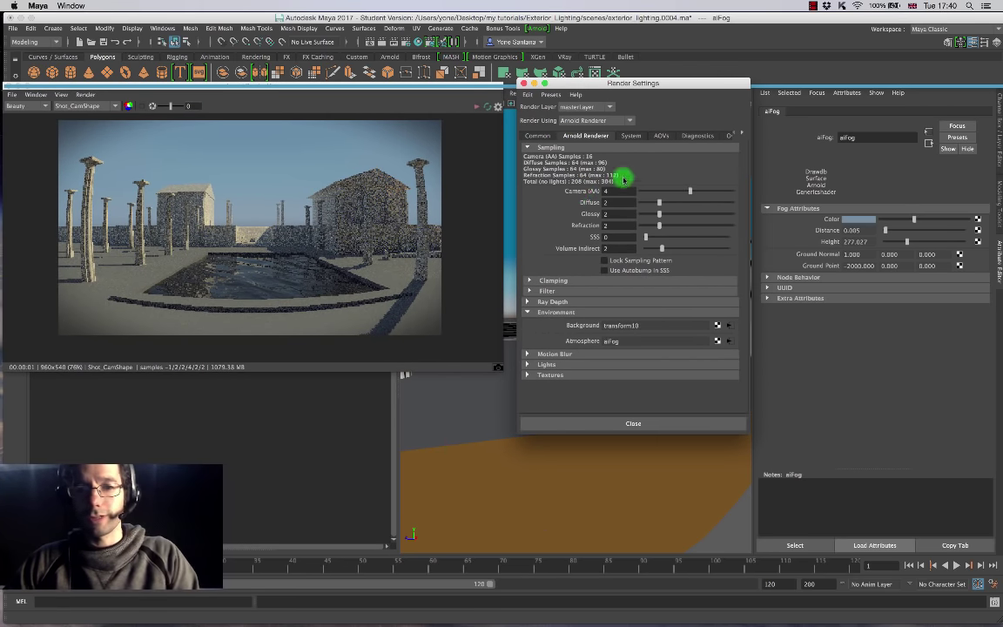
click(523, 84)
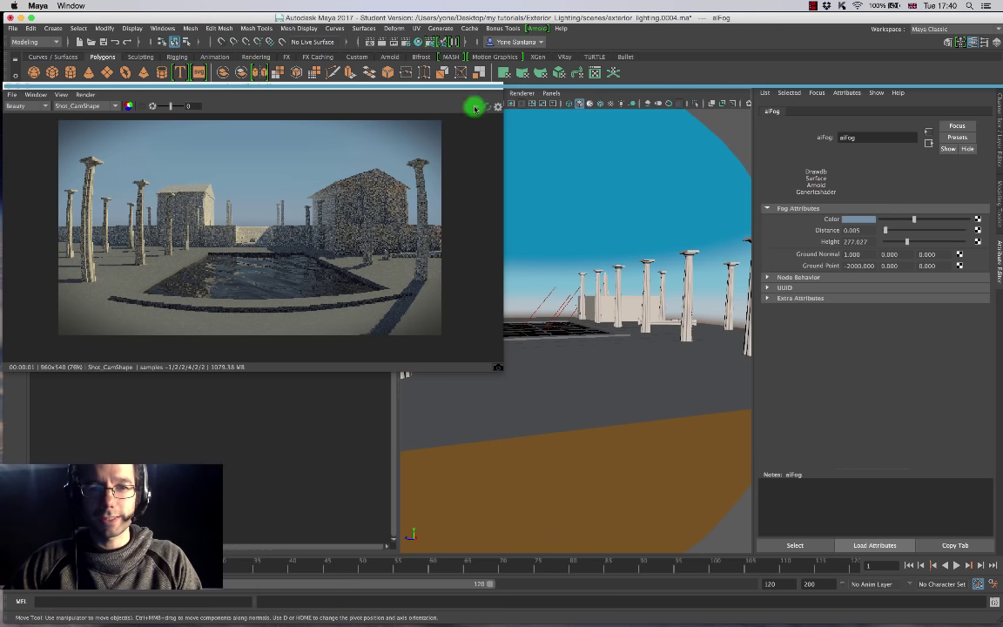
Select the directional light near the pool and set its Arnold Samples to 4.
drag(443, 90, 451, 105)
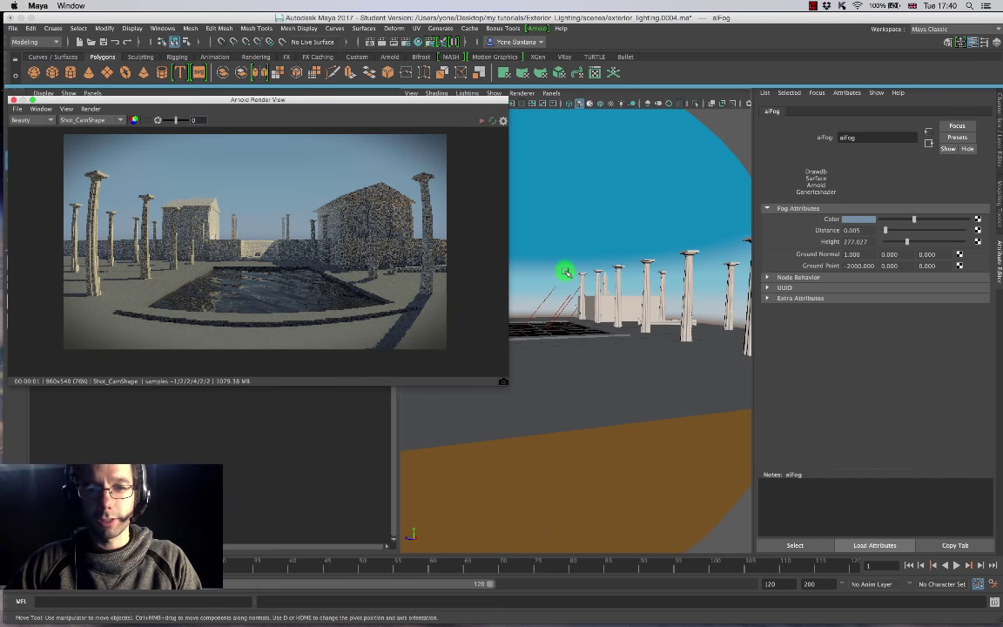
click(567, 298)
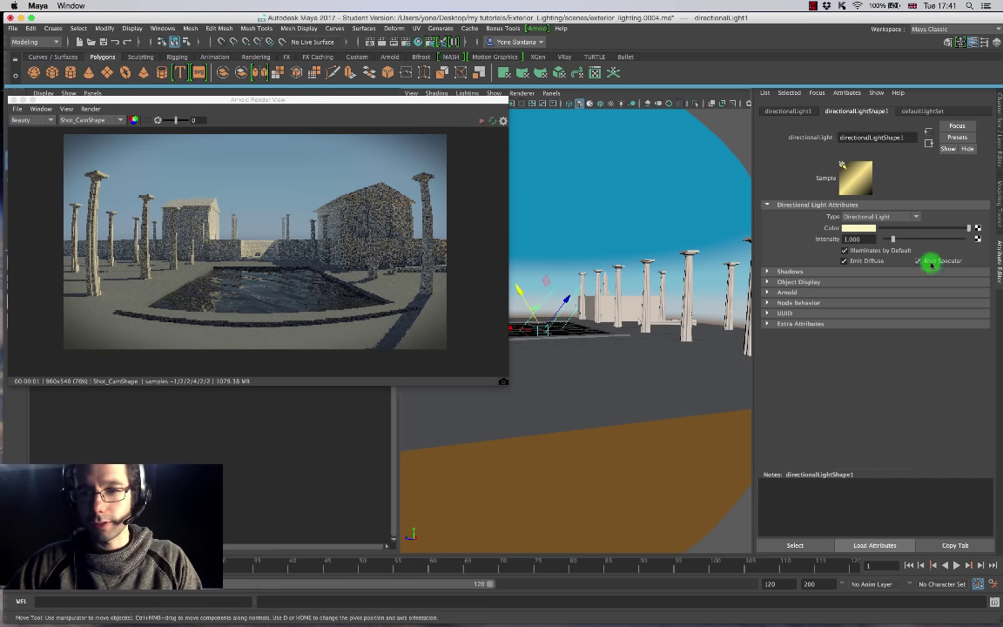
click(768, 291)
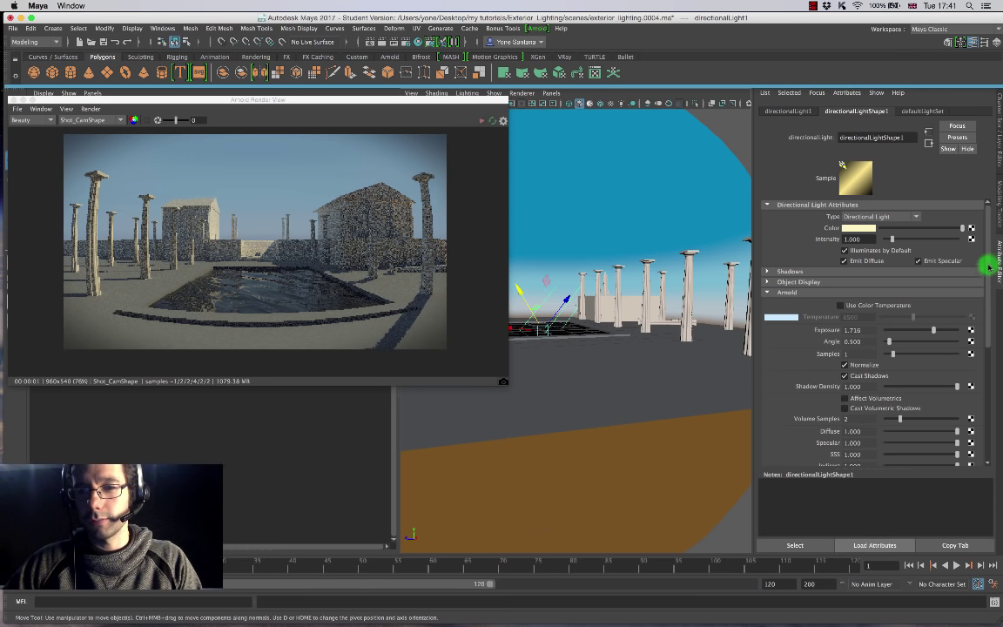
drag(987, 264, 952, 303)
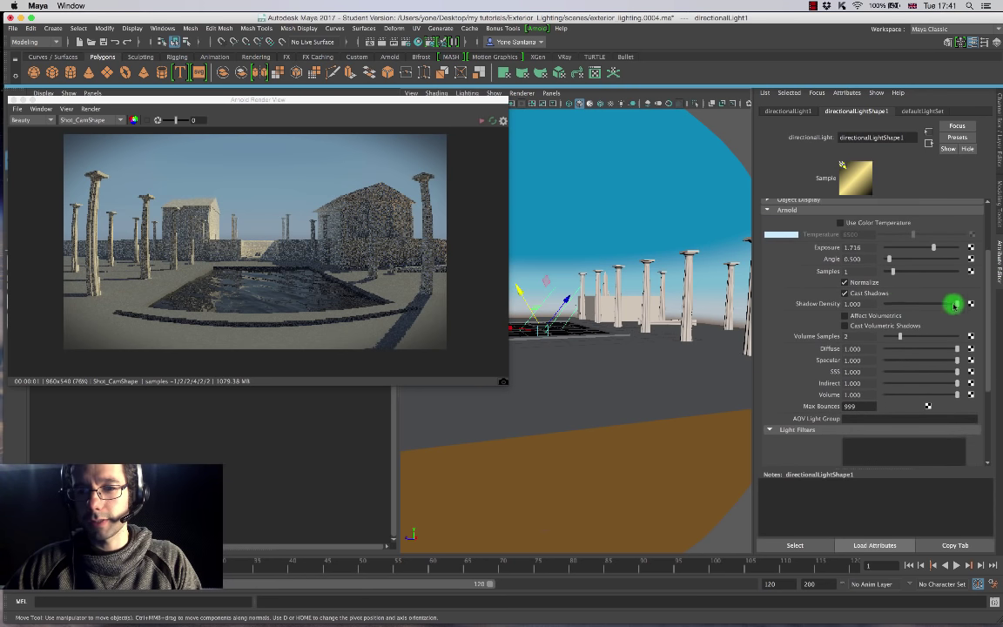
click(846, 271)
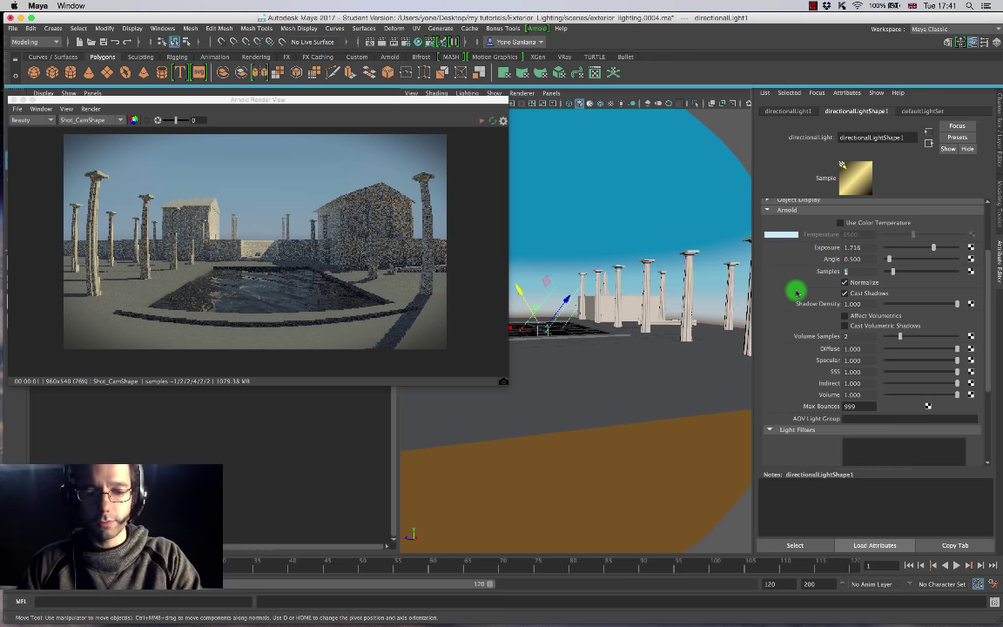
Check the HDRI sky dome light's sampling, reselect the directional light and start the Arnold render.
click(720, 155)
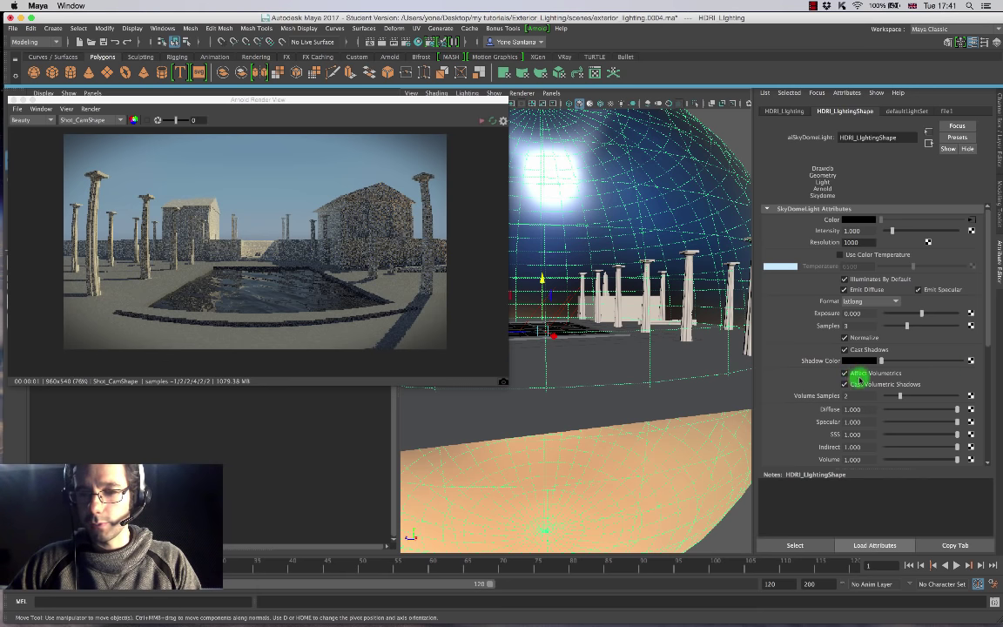
click(566, 300)
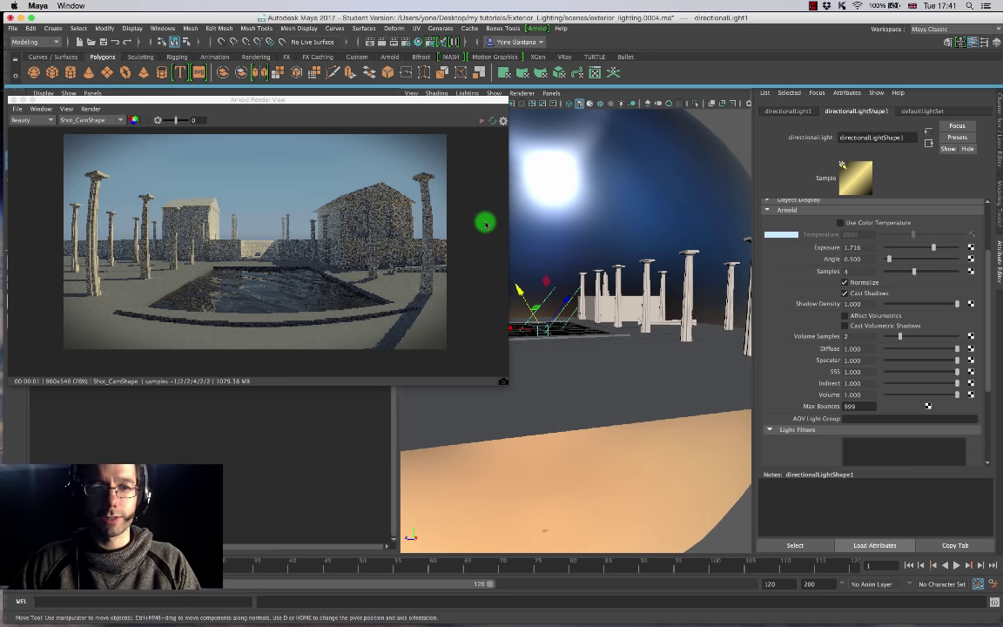
click(482, 121)
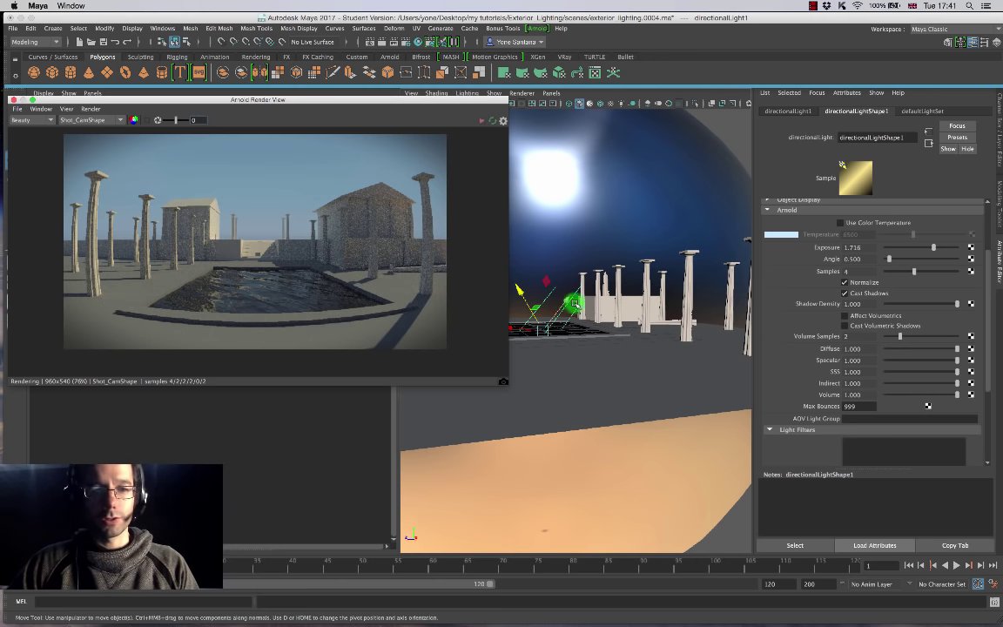
Move the render view aside, select Shot_Cam and enable depth of field in its Arnold camera attributes.
drag(380, 99, 521, 142)
drag(320, 145, 220, 101)
drag(988, 257, 959, 379)
click(766, 345)
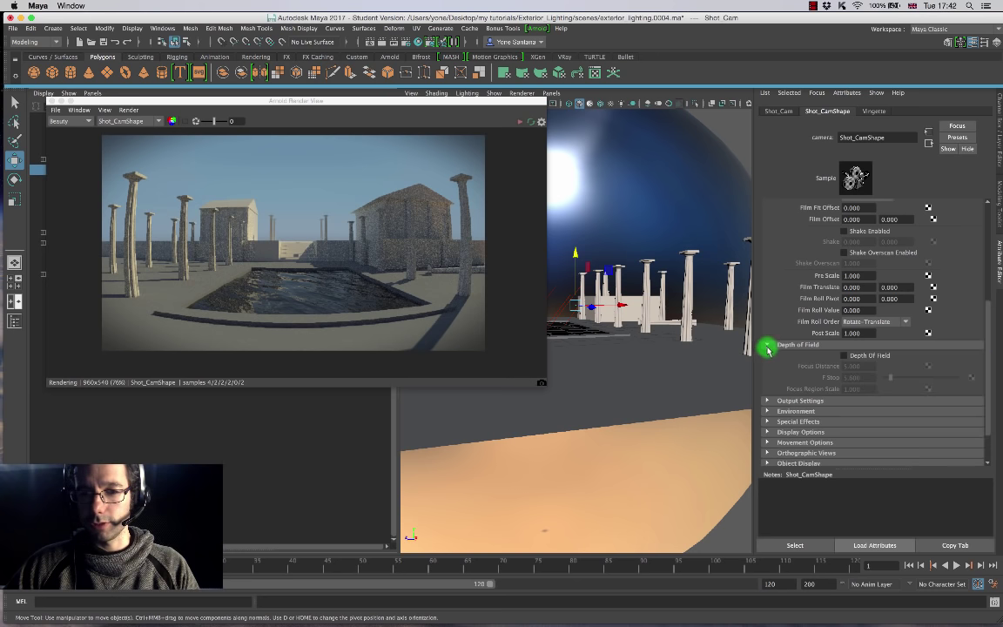
scroll(980, 349, down, 2)
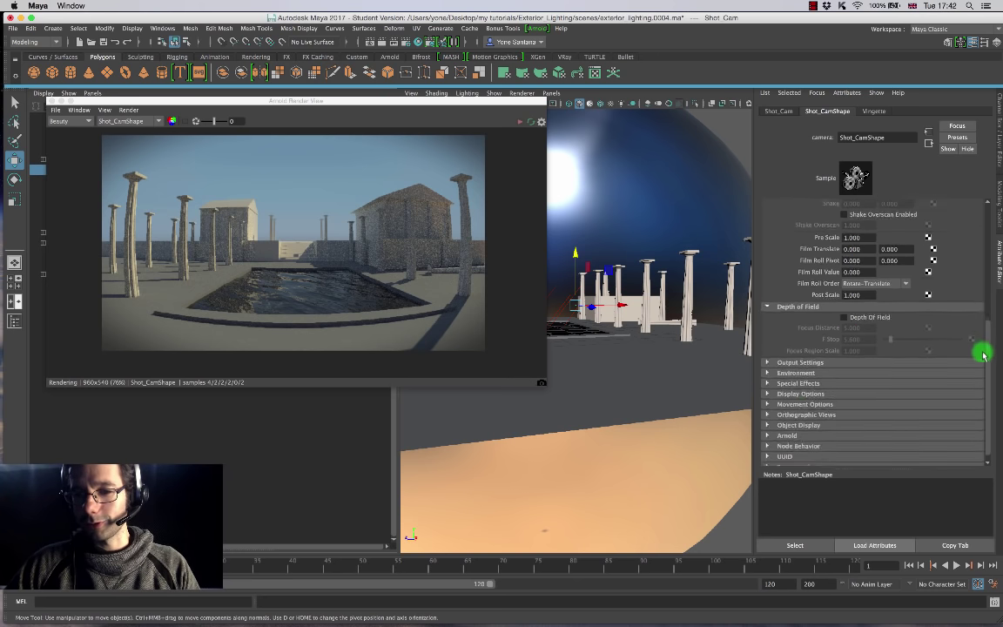
click(772, 300)
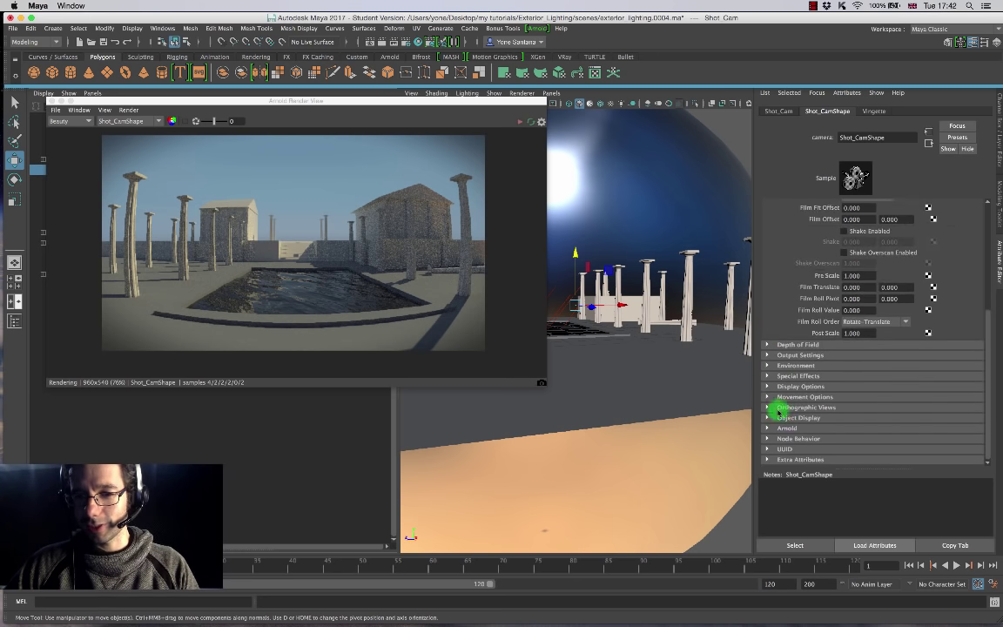
click(777, 429)
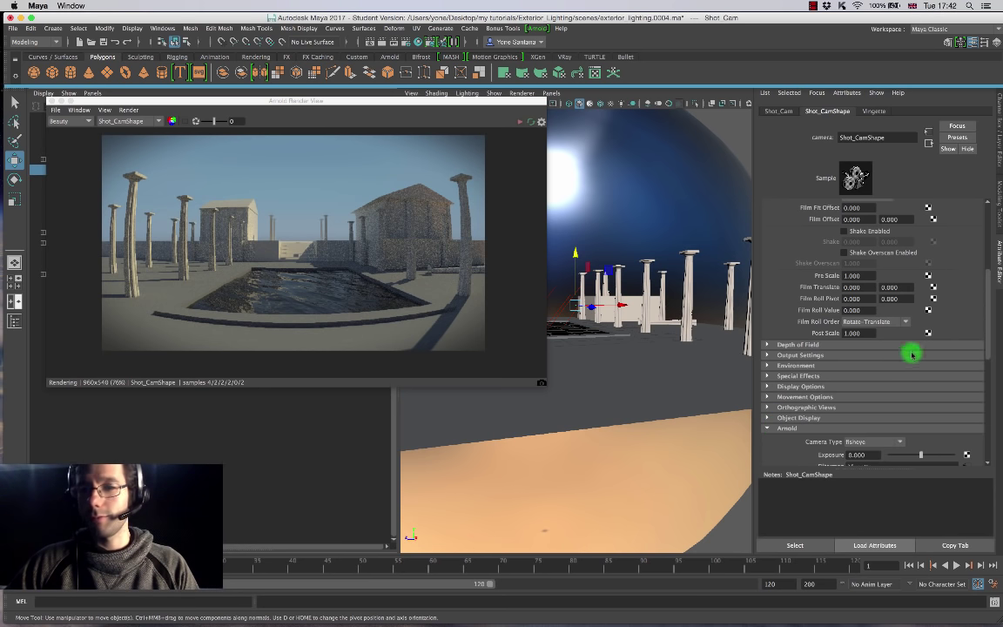
scroll(979, 313, down, 3)
scroll(978, 356, down, 2)
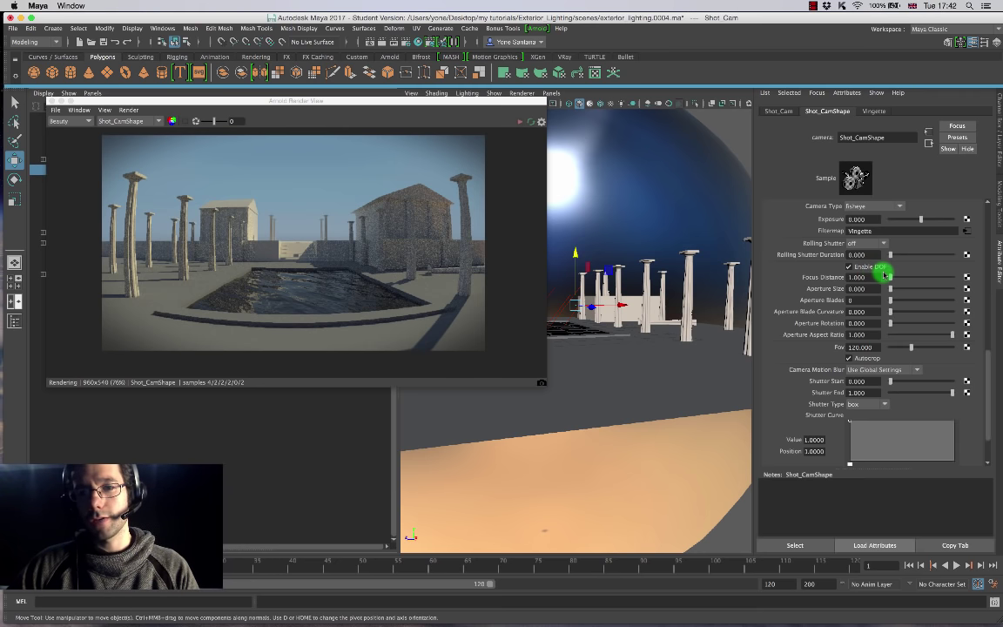
Start the Arnold render and set Shot_Cam's Aperture Blades to 6.
click(517, 122)
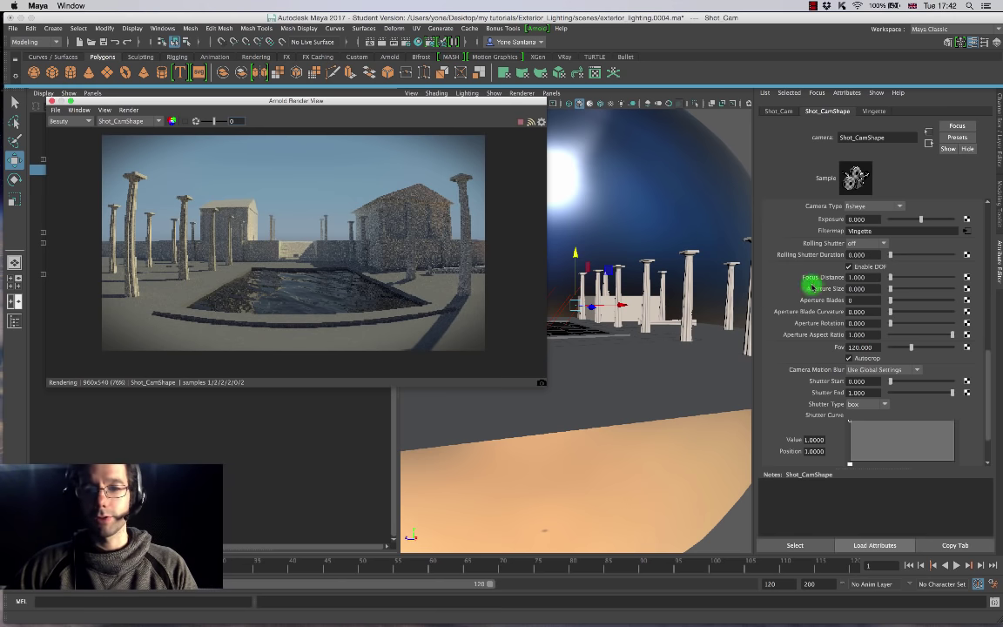
click(862, 288)
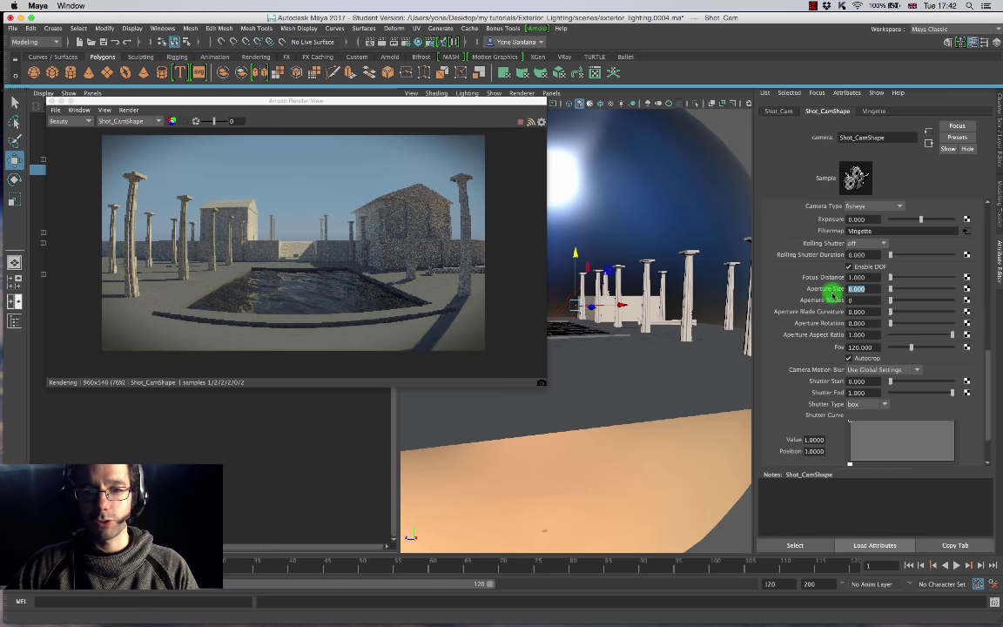
click(857, 277)
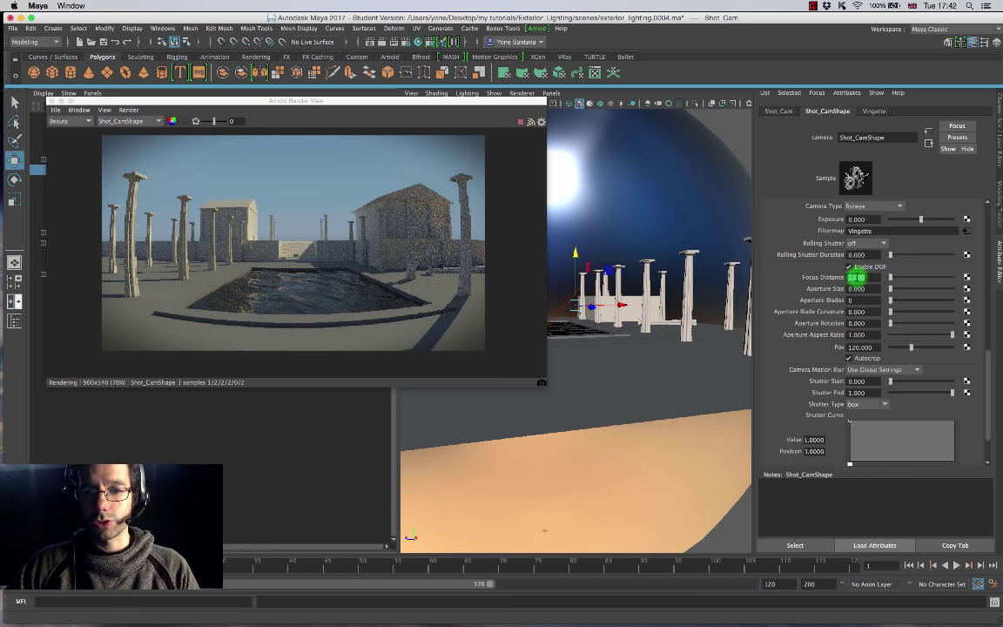
click(858, 299)
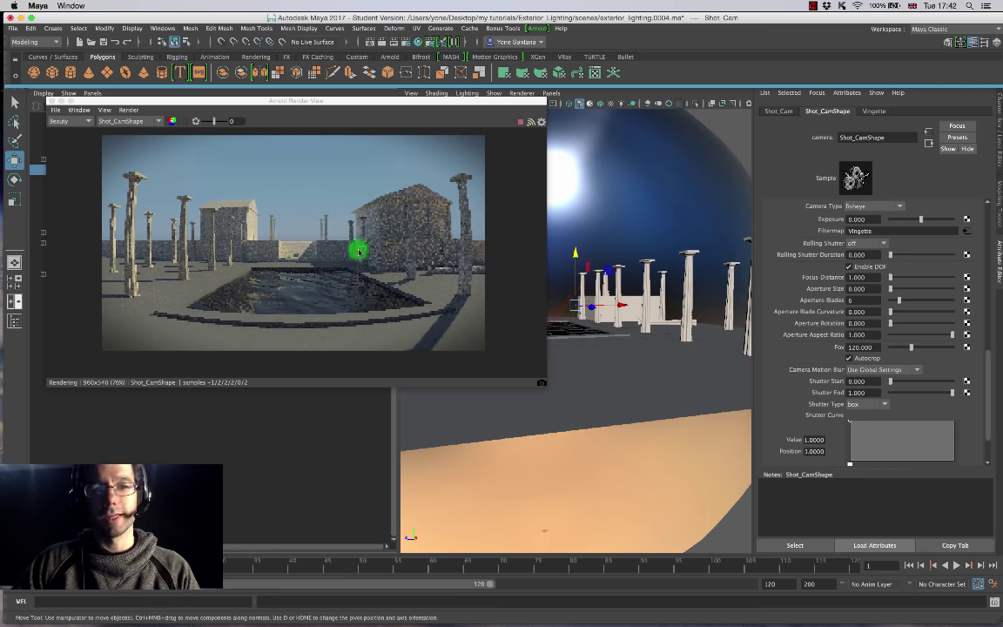
Try an Aperture Size of 0.1 for Shot_Cam's depth of field.
click(849, 287)
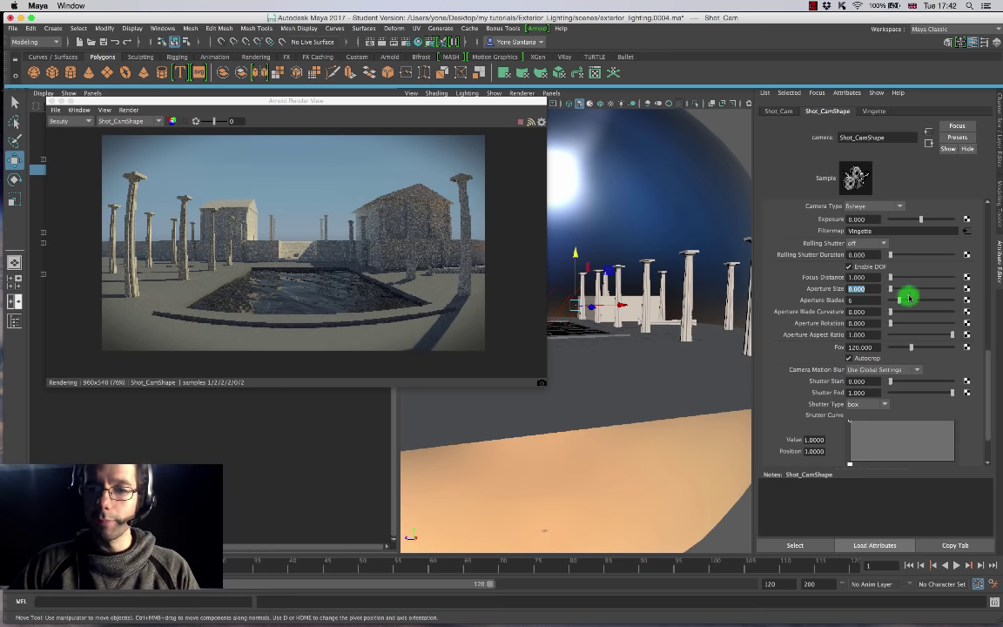
drag(892, 290, 923, 299)
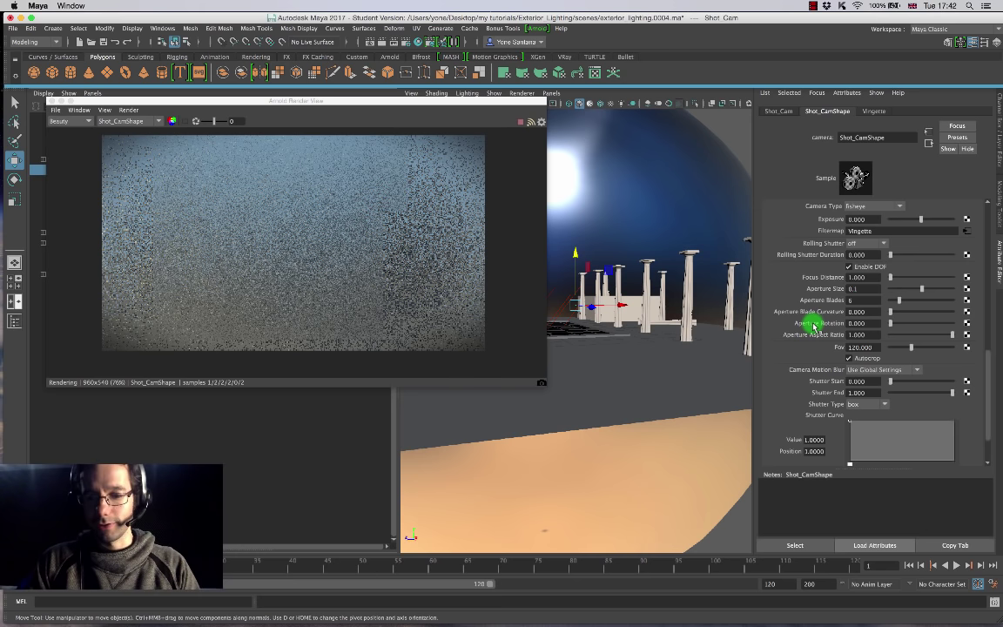
text(0.1)
key(Return)
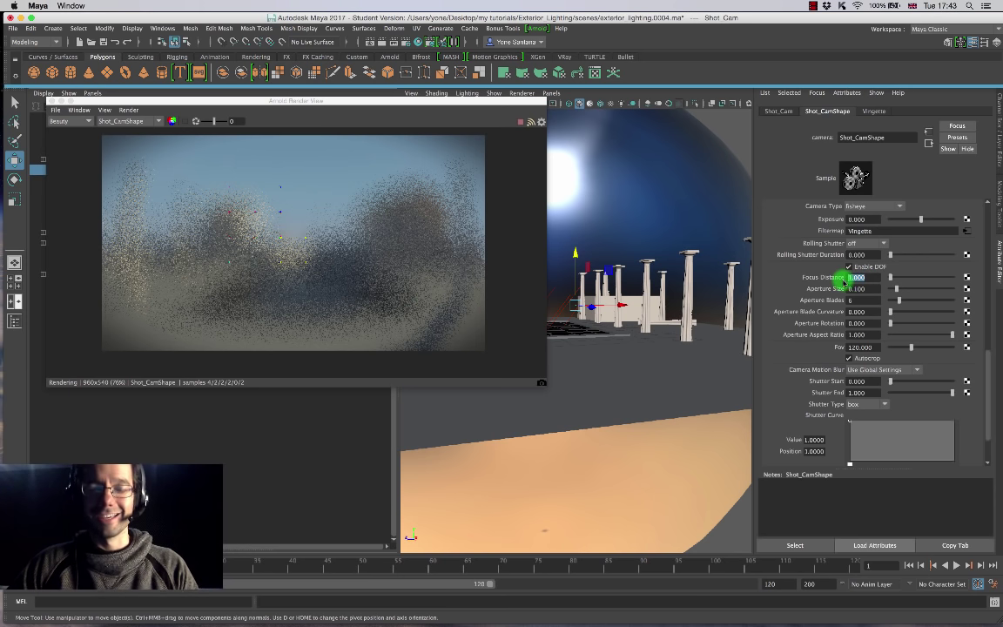
Try a Focus Distance of 1000 for Shot_Cam.
mouse_move(842, 280)
mouse_down()
mouse_move(869, 280)
mouse_move(835, 277)
mouse_up()
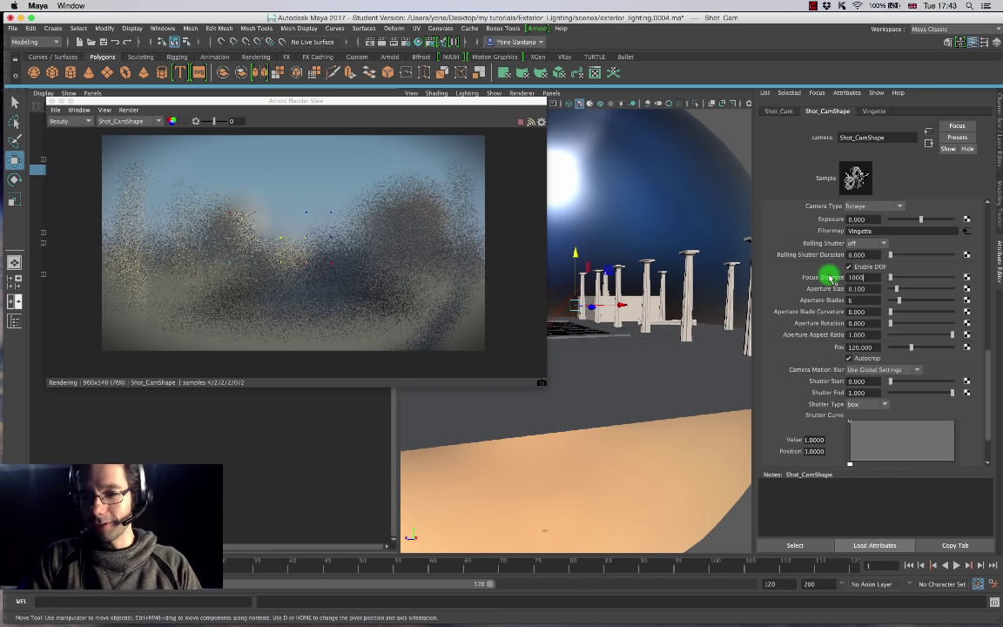
text(1000)
key(Return)
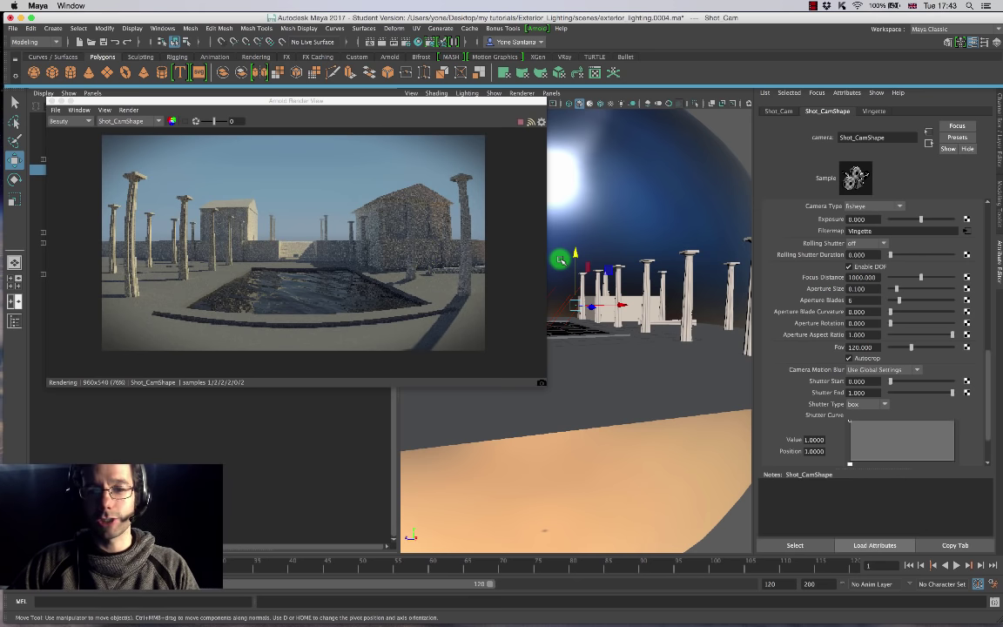
Stop the render, close the render view and switch the viewport to an orthographic top view framing the camera and pool.
click(520, 121)
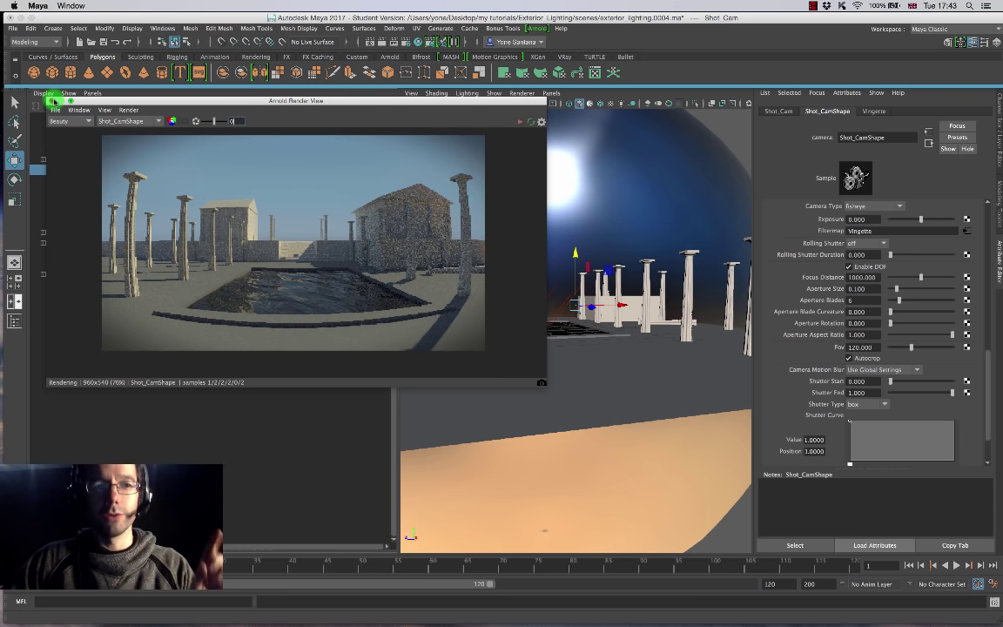
click(53, 101)
alt+drag(599, 325, 497, 242)
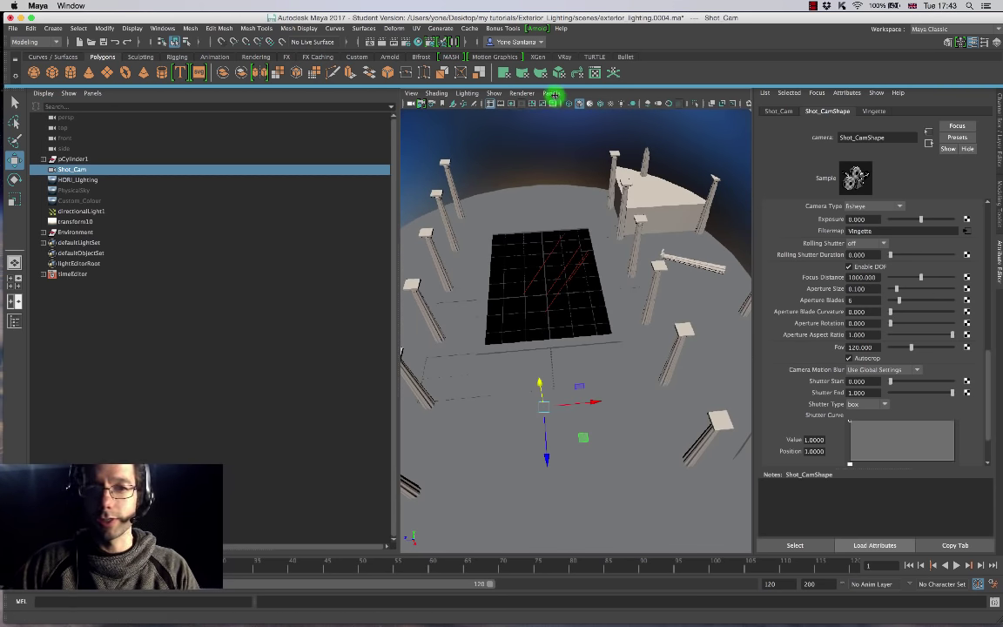
click(551, 93)
mouse_move(589, 128)
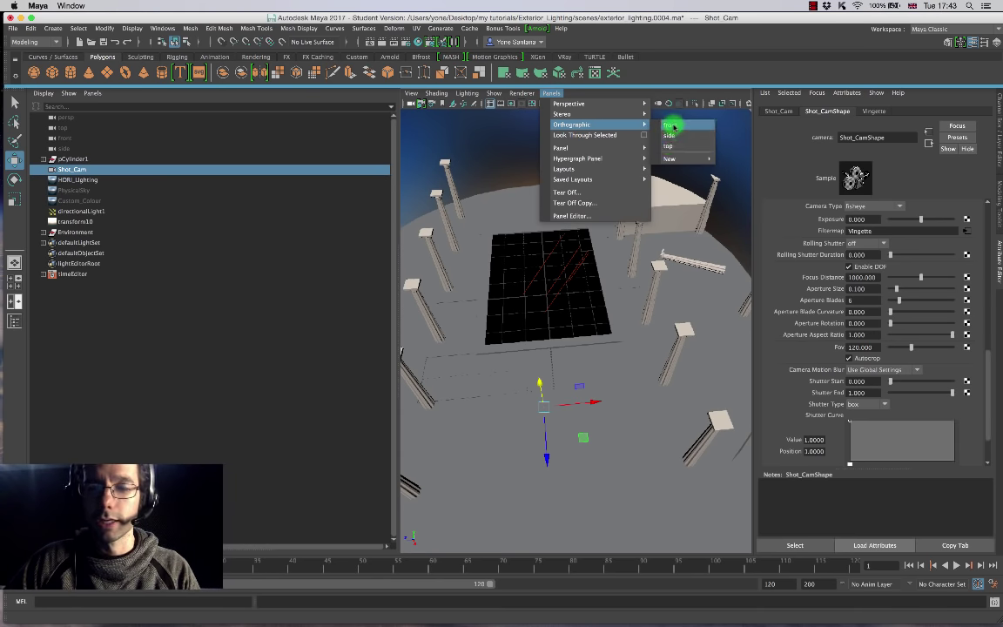
click(674, 136)
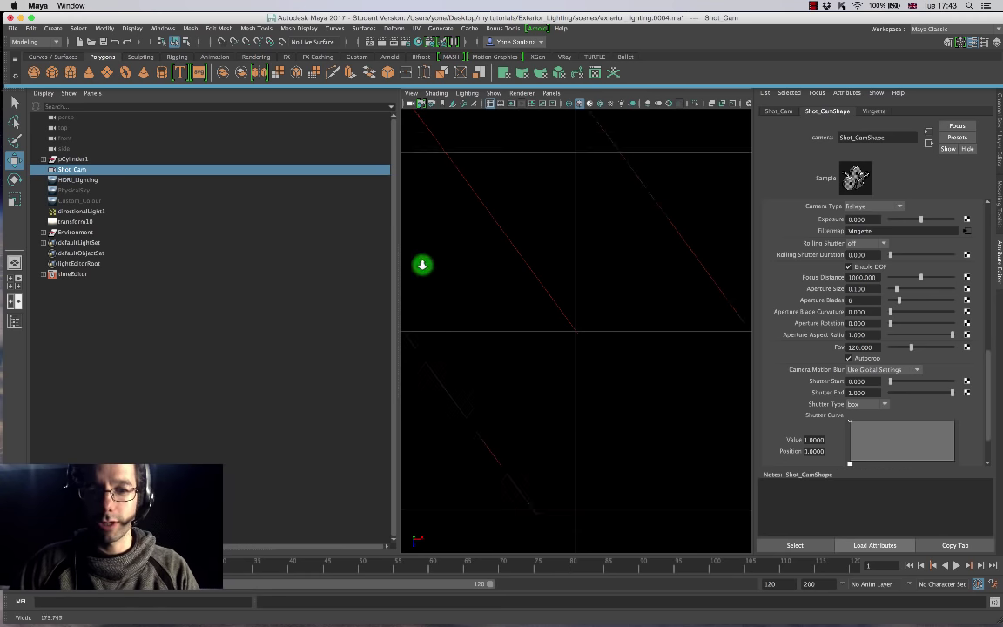
scroll(426, 365, down, 10)
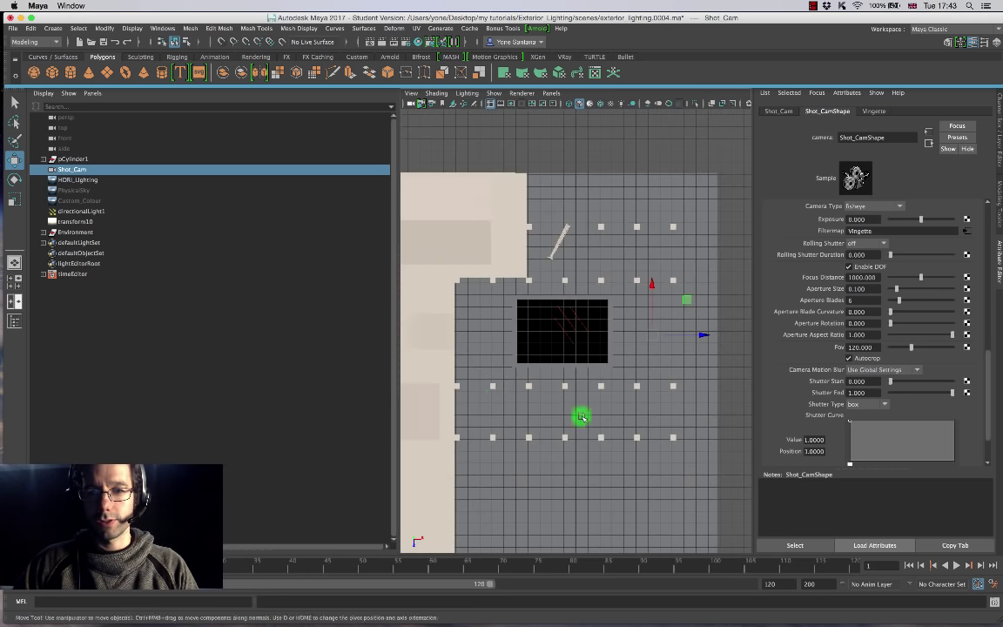
scroll(564, 448, up, 8)
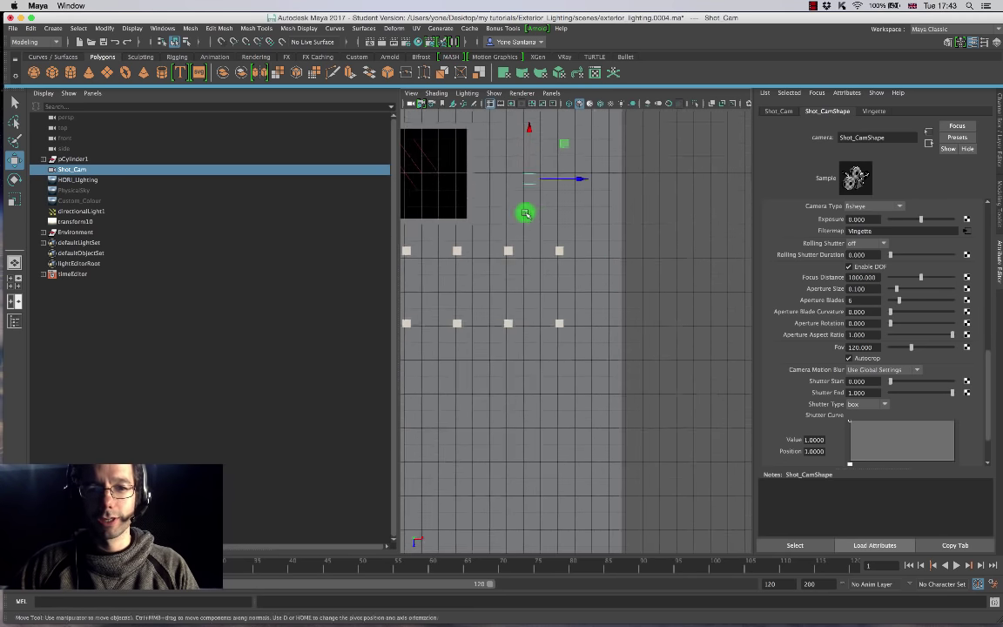
scroll(613, 279, up, 4)
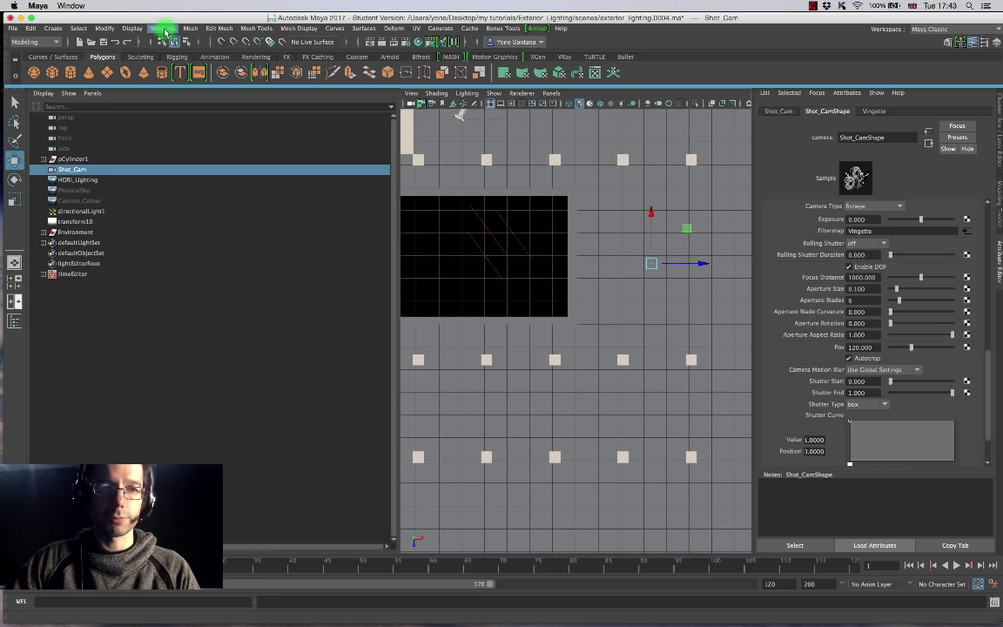
Create a Distance Tool measurement from Shot_Cam to a point near the middle of the pool.
click(56, 30)
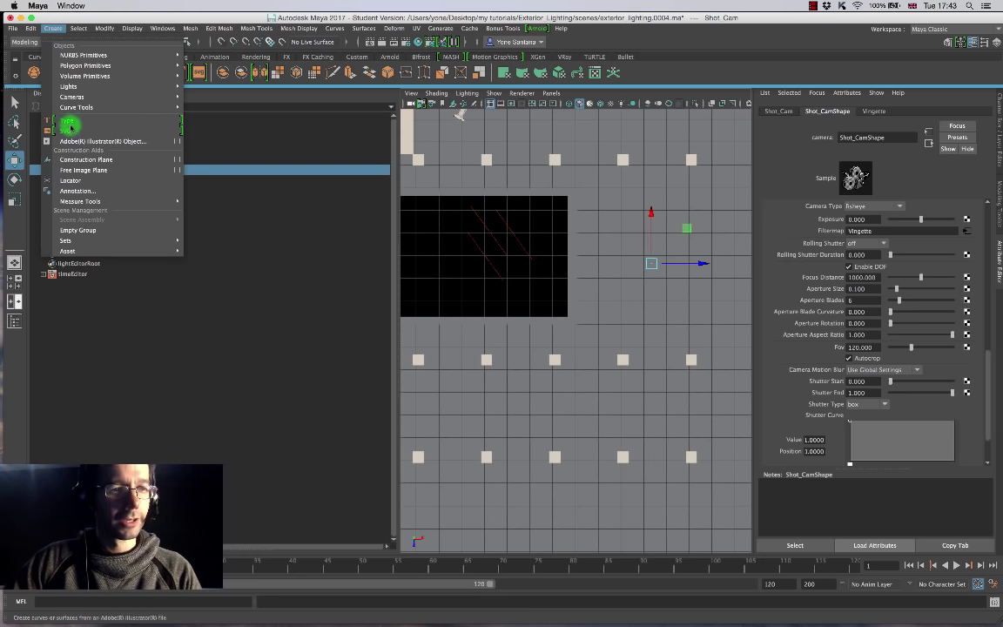
mouse_move(86, 69)
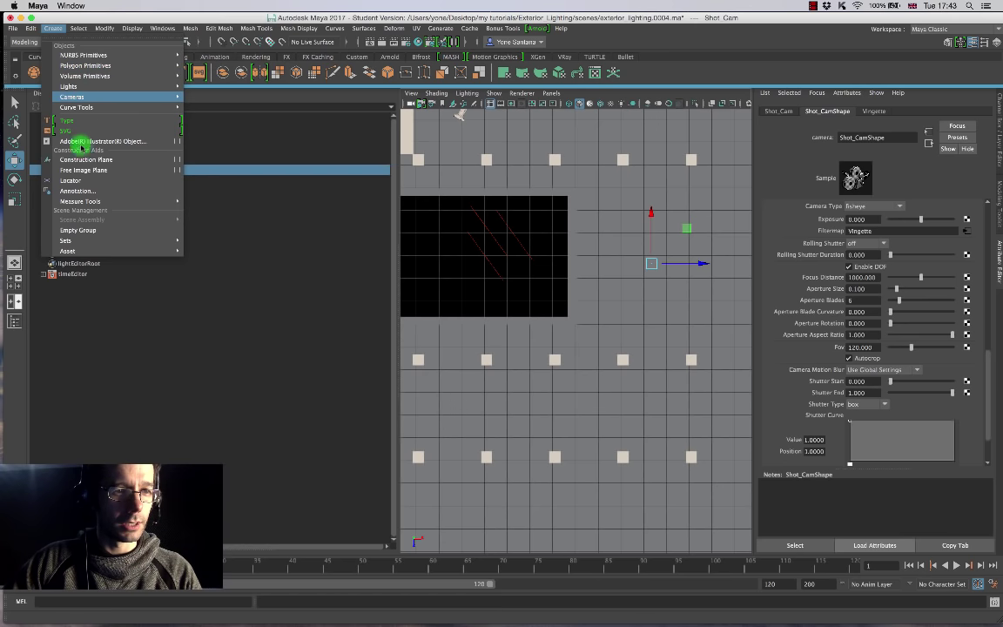
mouse_move(81, 203)
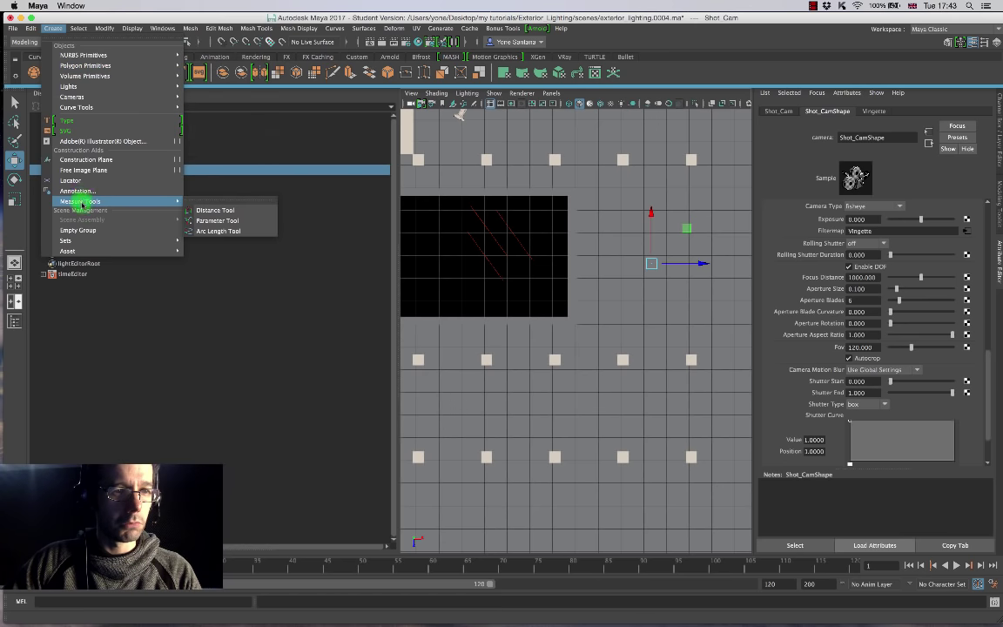
click(224, 211)
click(650, 263)
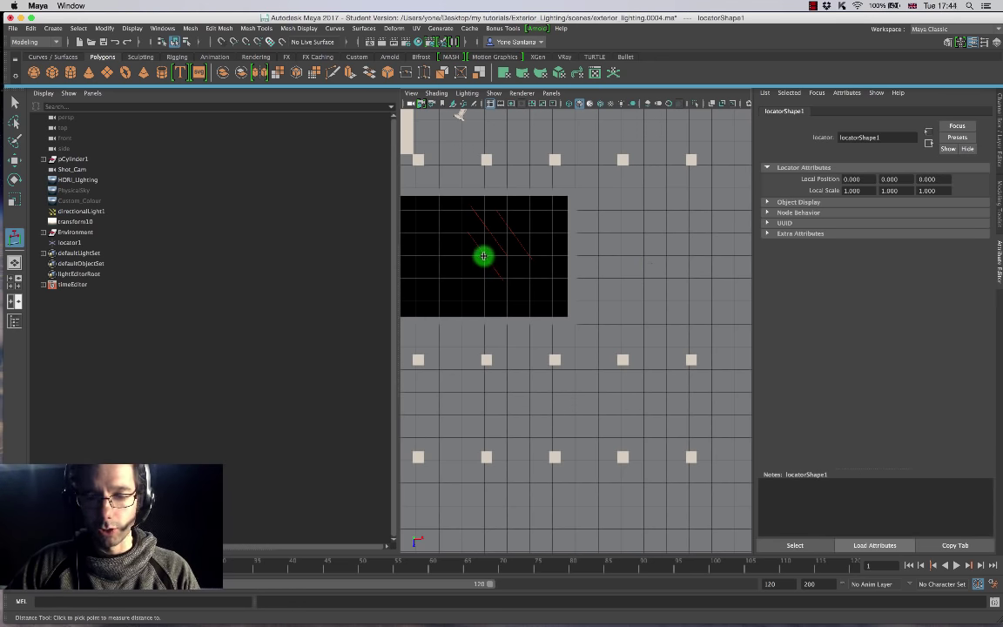
click(487, 224)
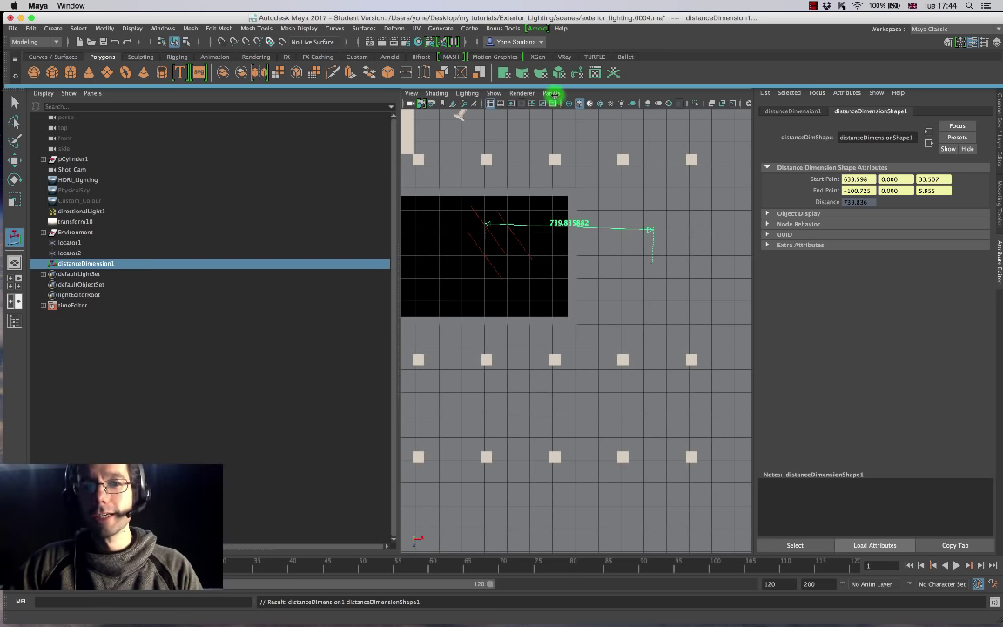
Return the viewport to the perspective view, select Shot_Cam and set its Focus Distance to 739.
click(551, 92)
mouse_move(586, 103)
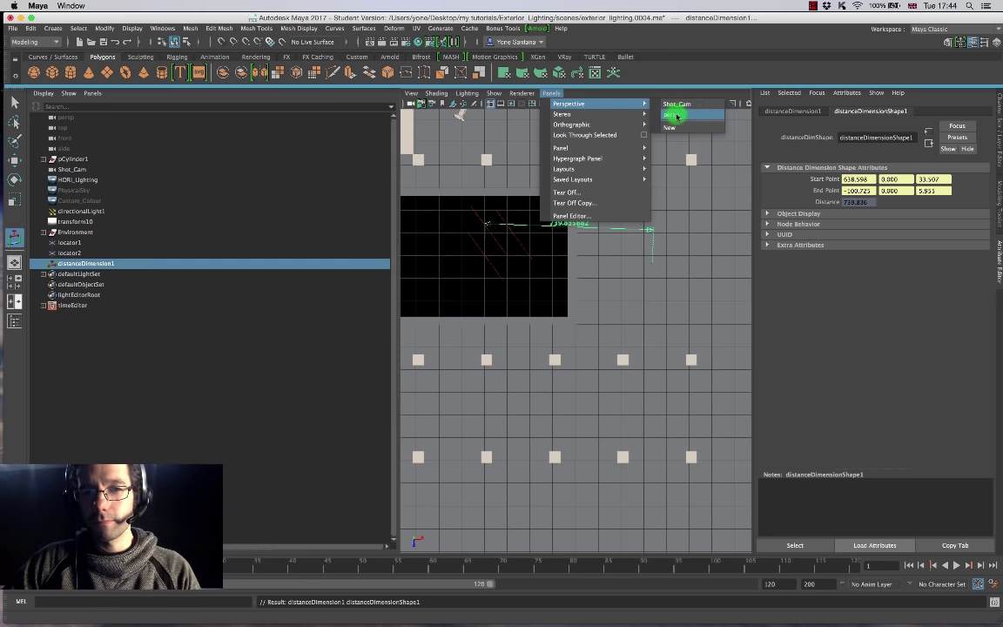
click(672, 104)
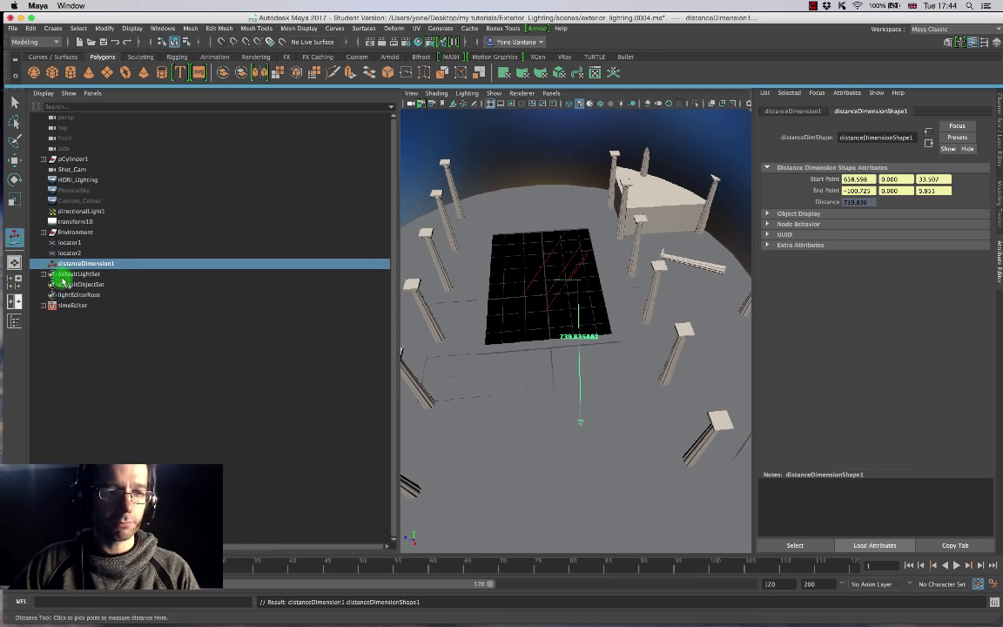
click(78, 169)
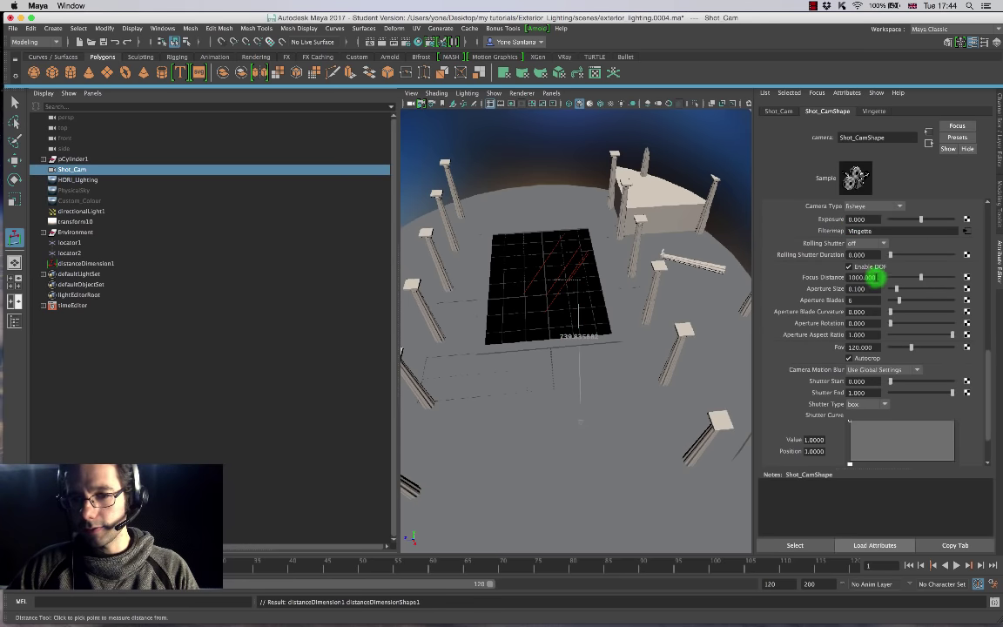
drag(879, 277, 694, 274)
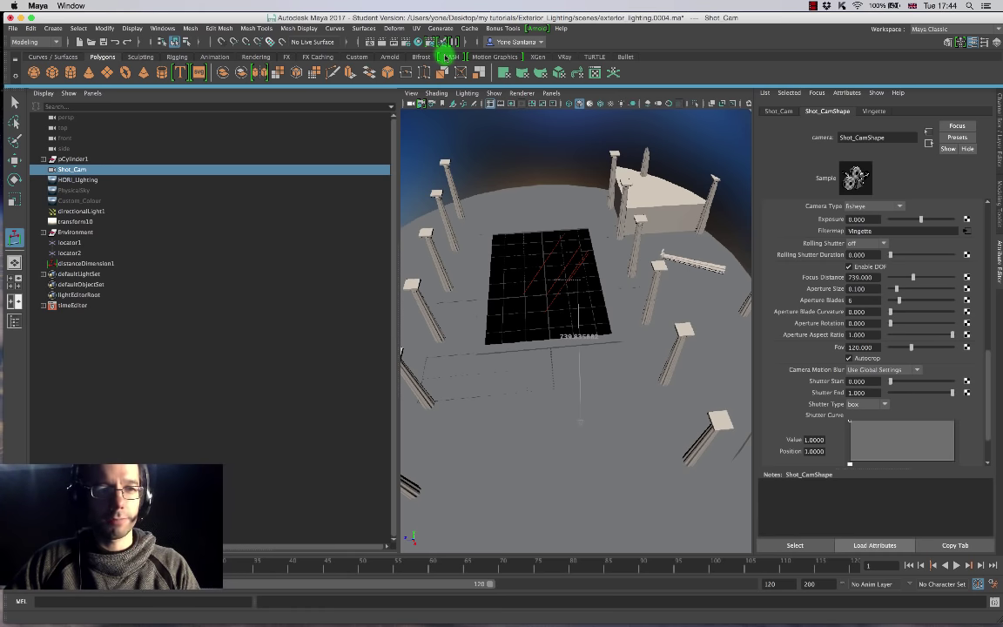
Reopen the Arnold render view and move it clear of the camera attributes.
click(540, 30)
click(553, 51)
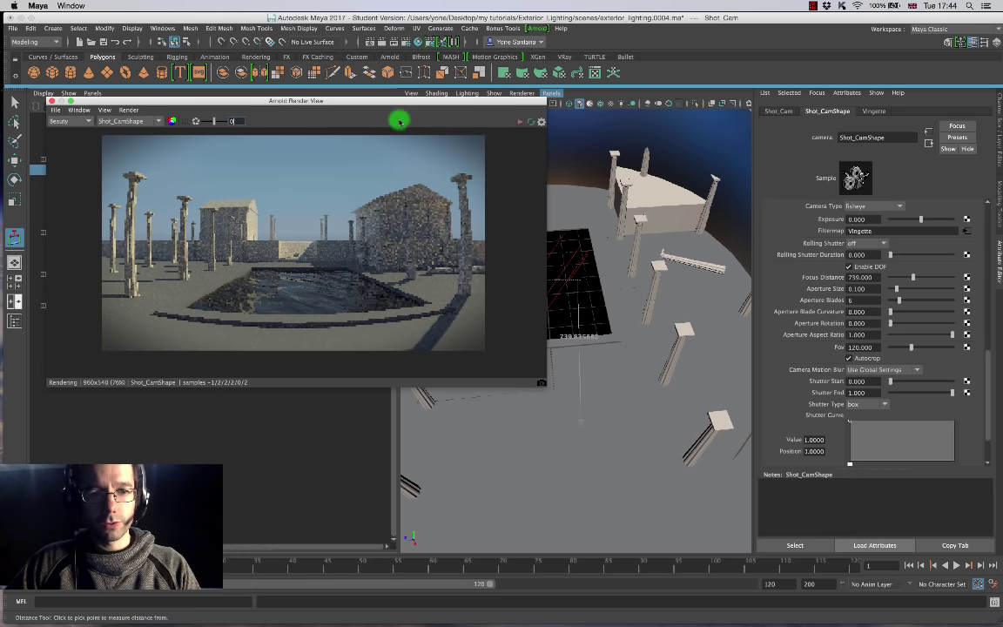
drag(362, 101, 343, 78)
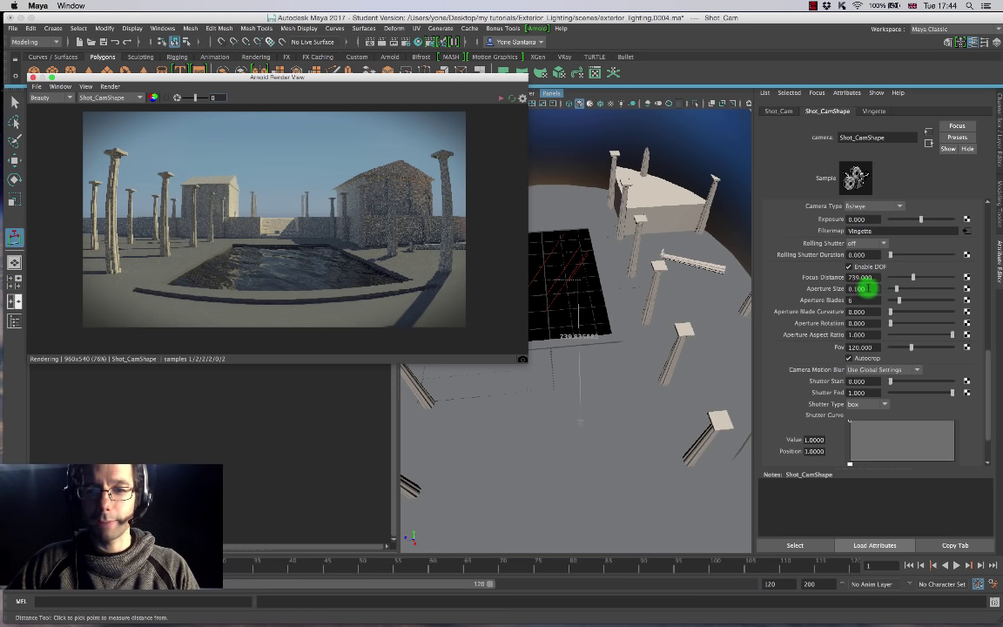
Try Aperture Size values of 1 and 5 on Shot_Cam, restart the render and settle on 3.
click(857, 288)
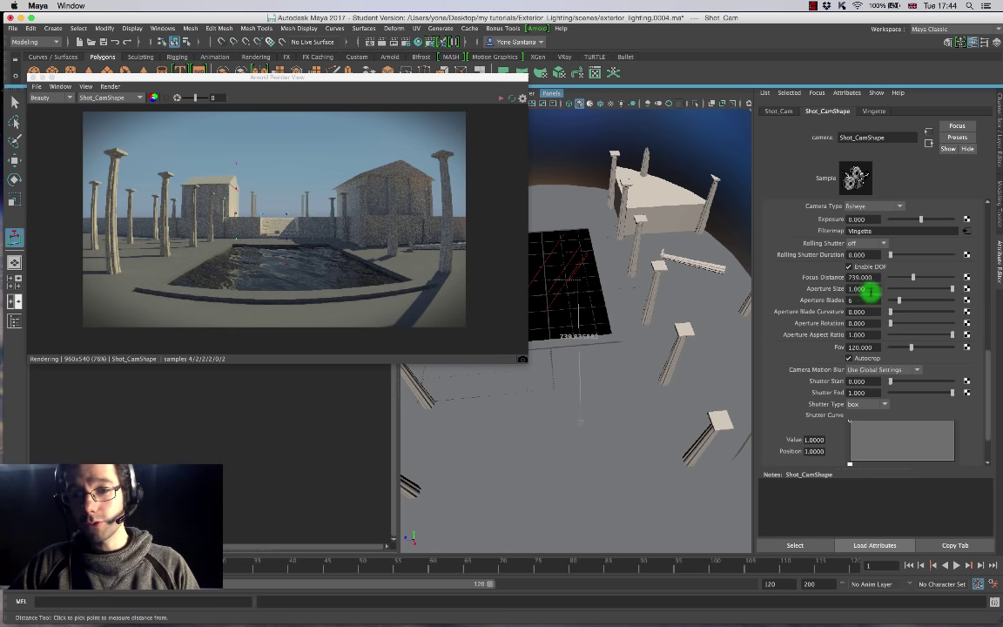
click(810, 284)
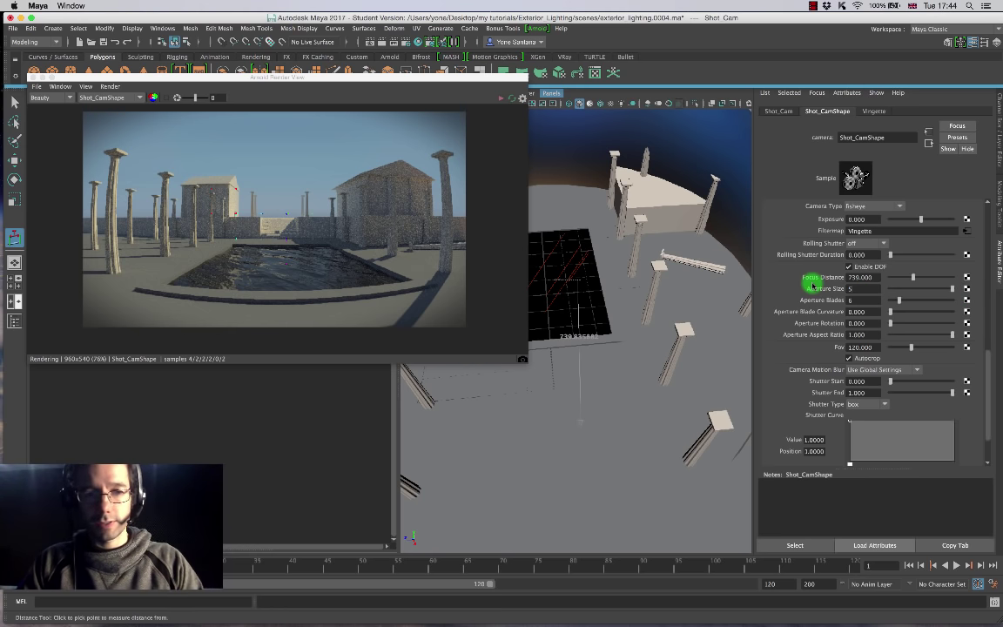
click(502, 103)
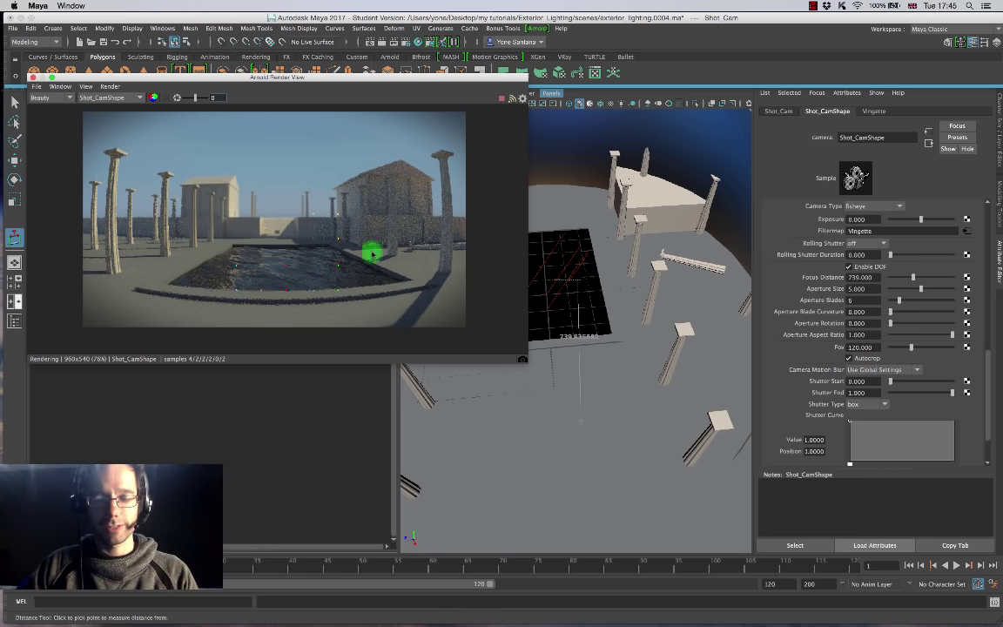
mouse_move(575, 280)
alt+mouse_down()
mouse_move(625, 283)
mouse_move(588, 283)
alt+mouse_up()
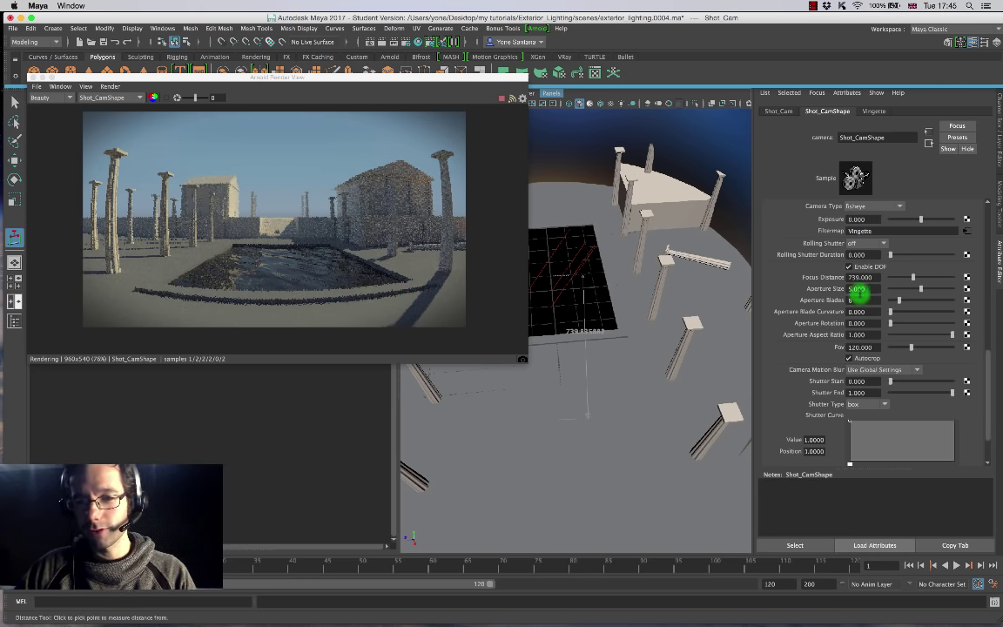
click(858, 288)
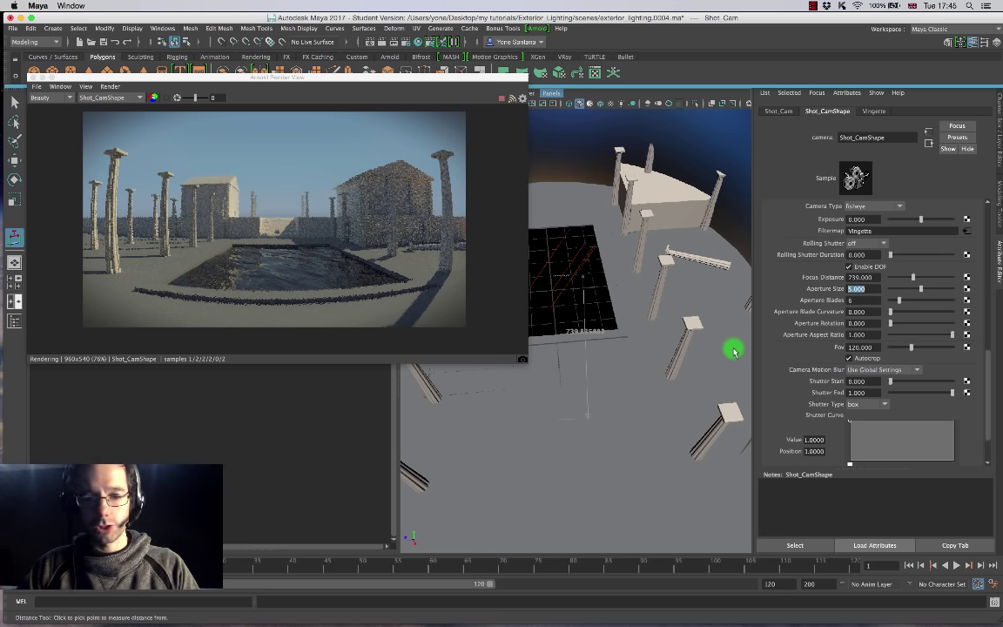
text(3)
key(Return)
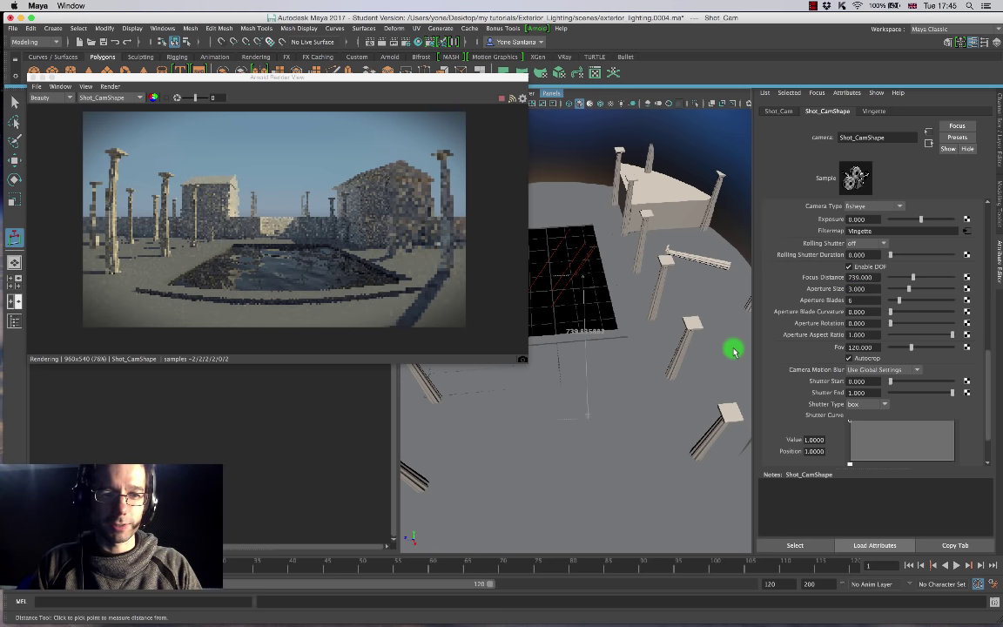